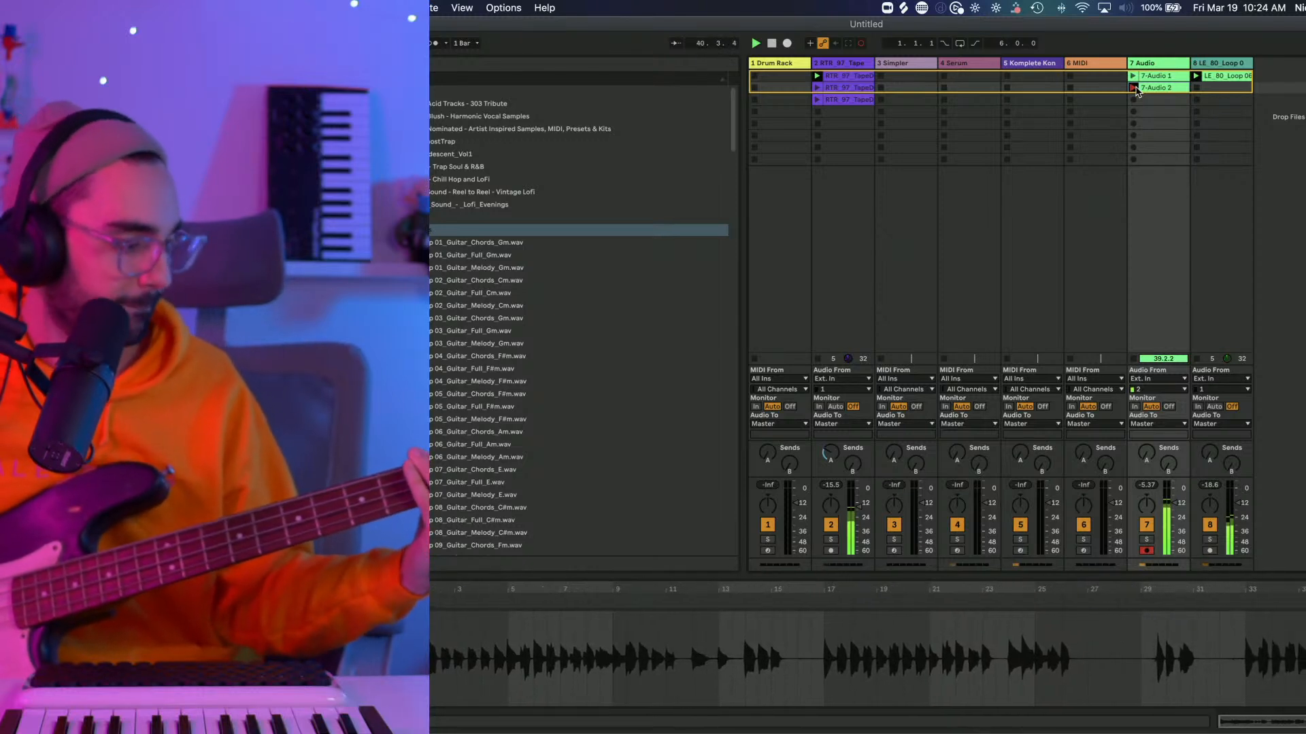
Finish recording the 7-Audio 2 bass take, and move its clip and loop start to bar 33 for playback.
click(1134, 88)
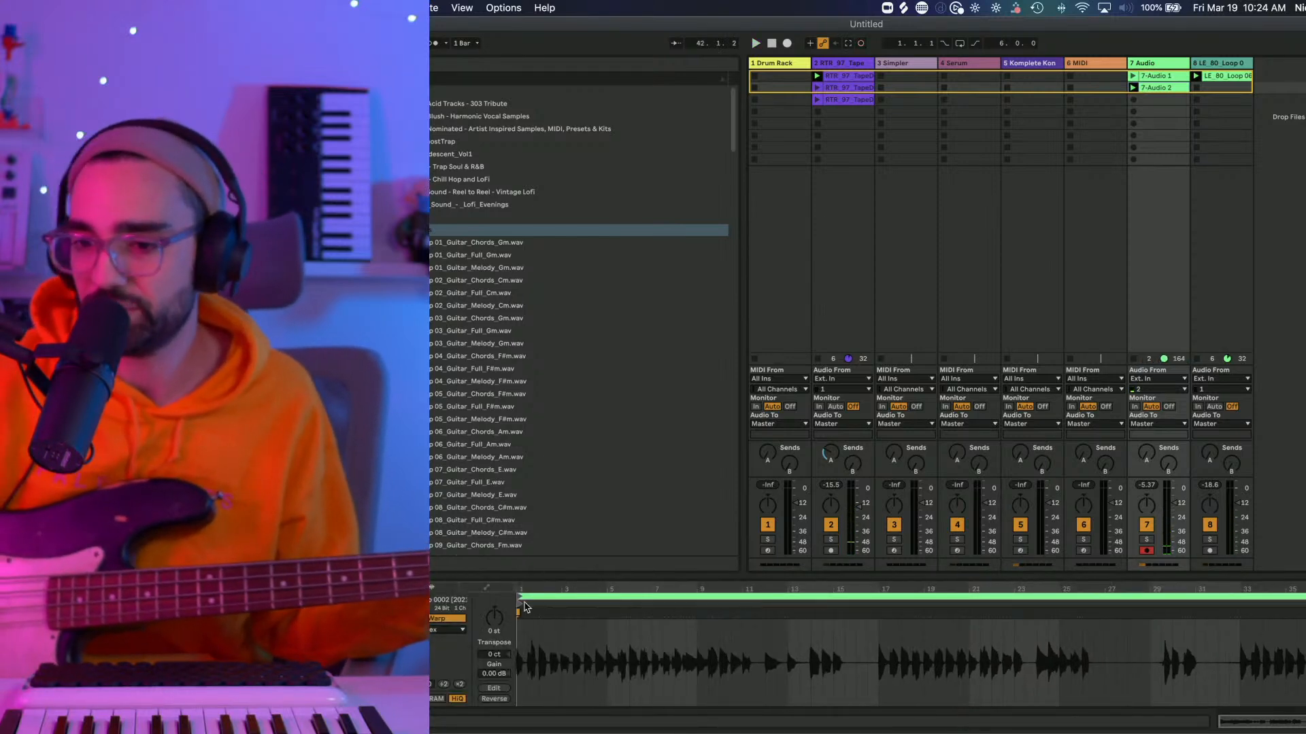
drag(519, 599, 1240, 614)
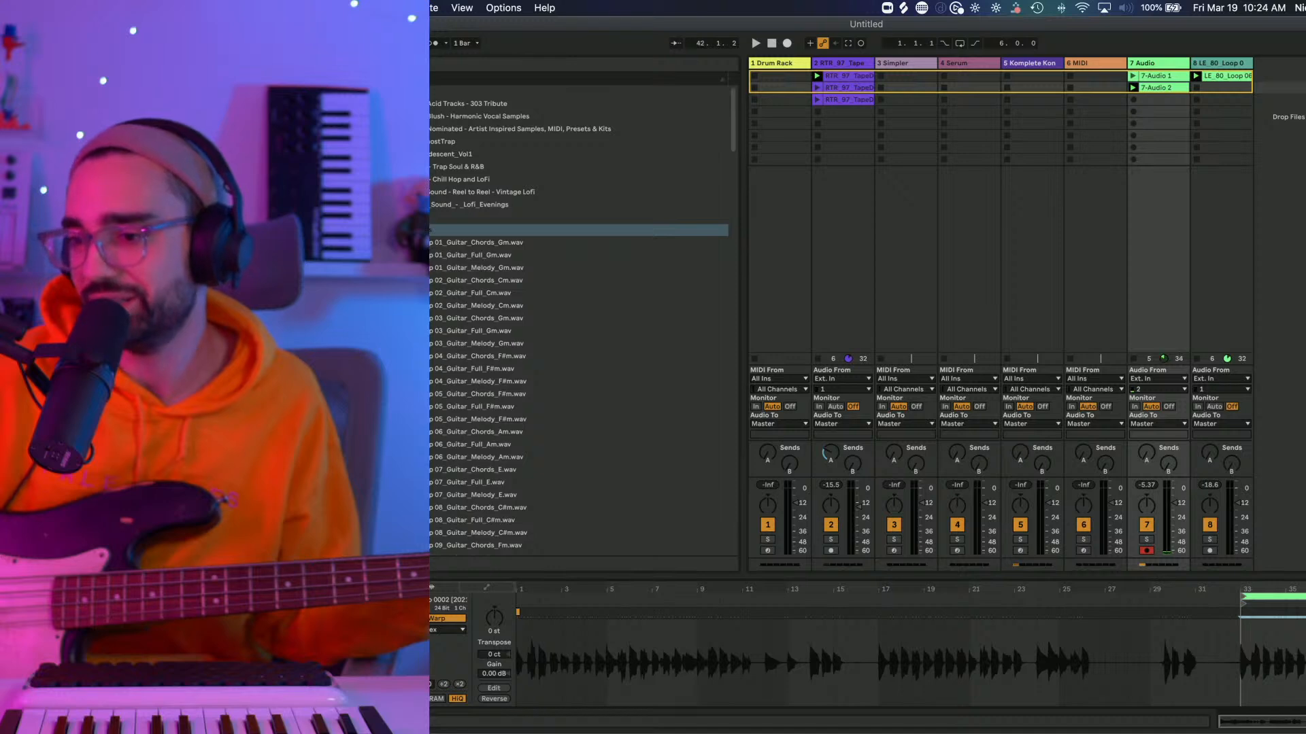
key(space)
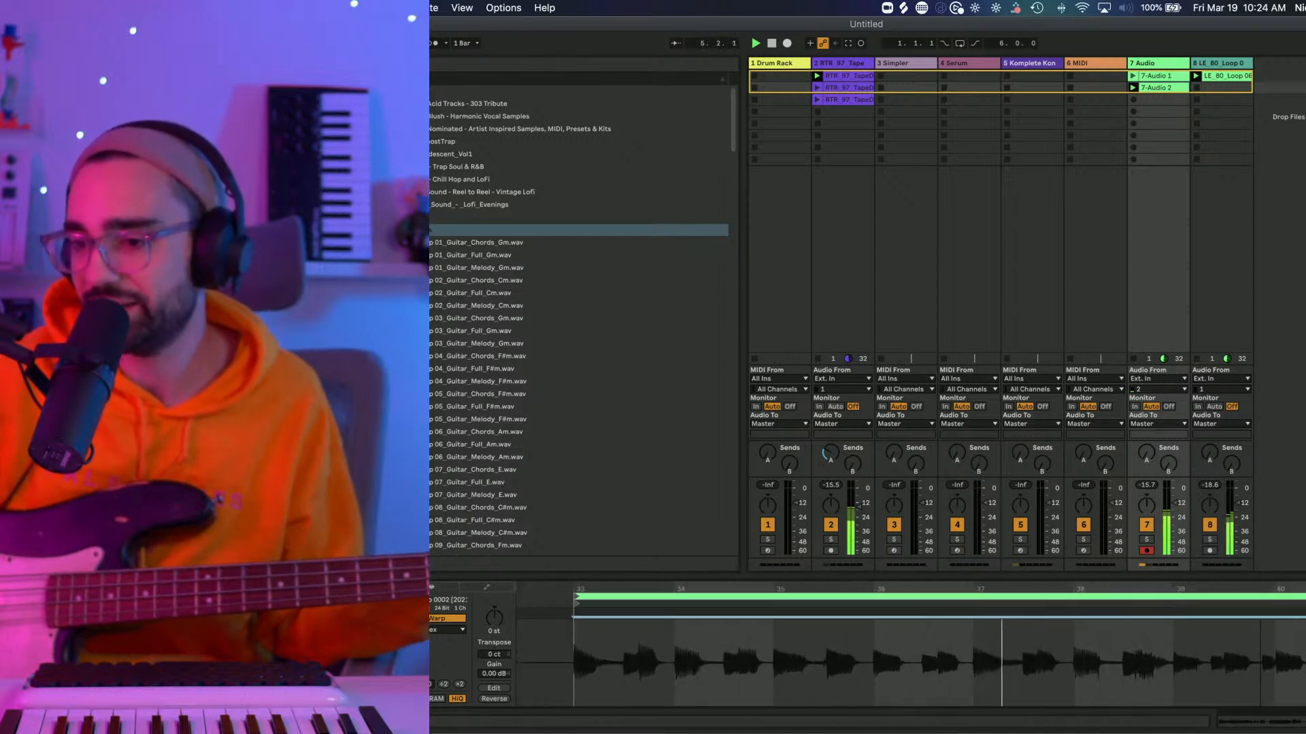
drag(1253, 589, 1270, 588)
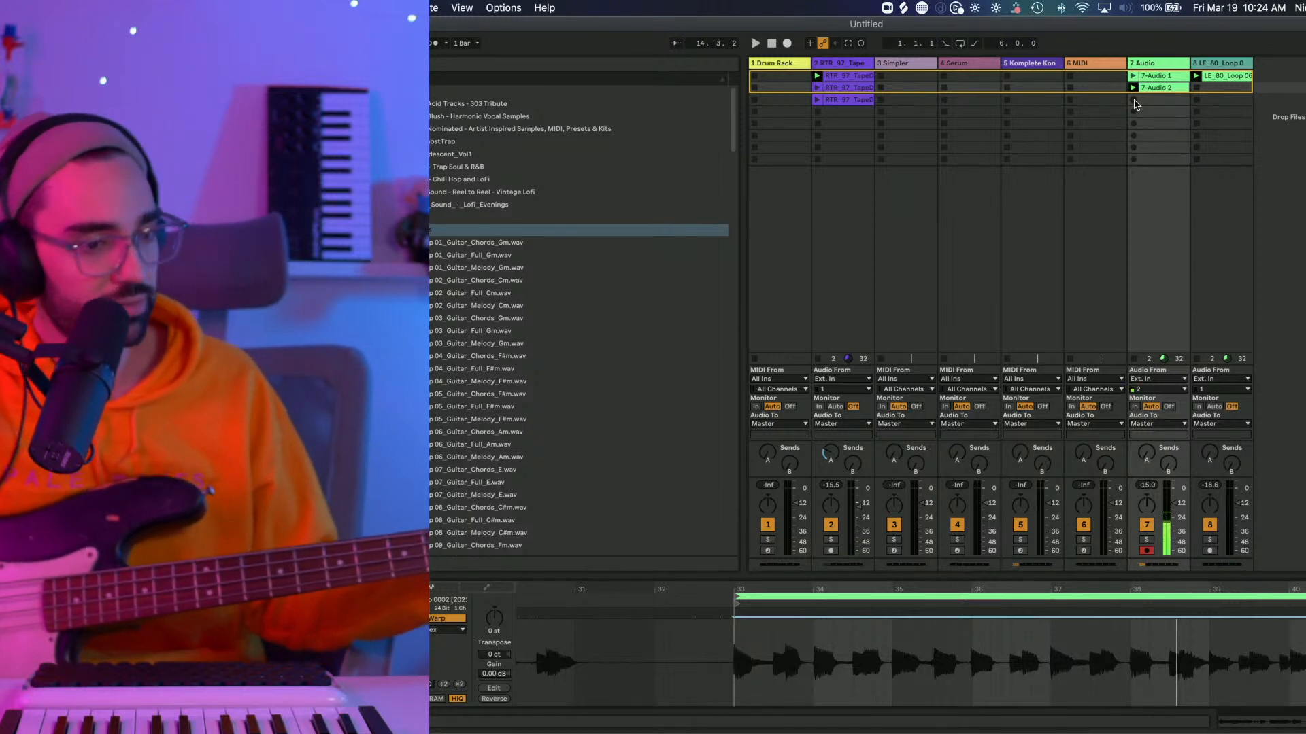
Record bass takes into the third and fourth slots of the 7 Audio track, and set the fourth clip's loop length to 8 bars.
click(1134, 100)
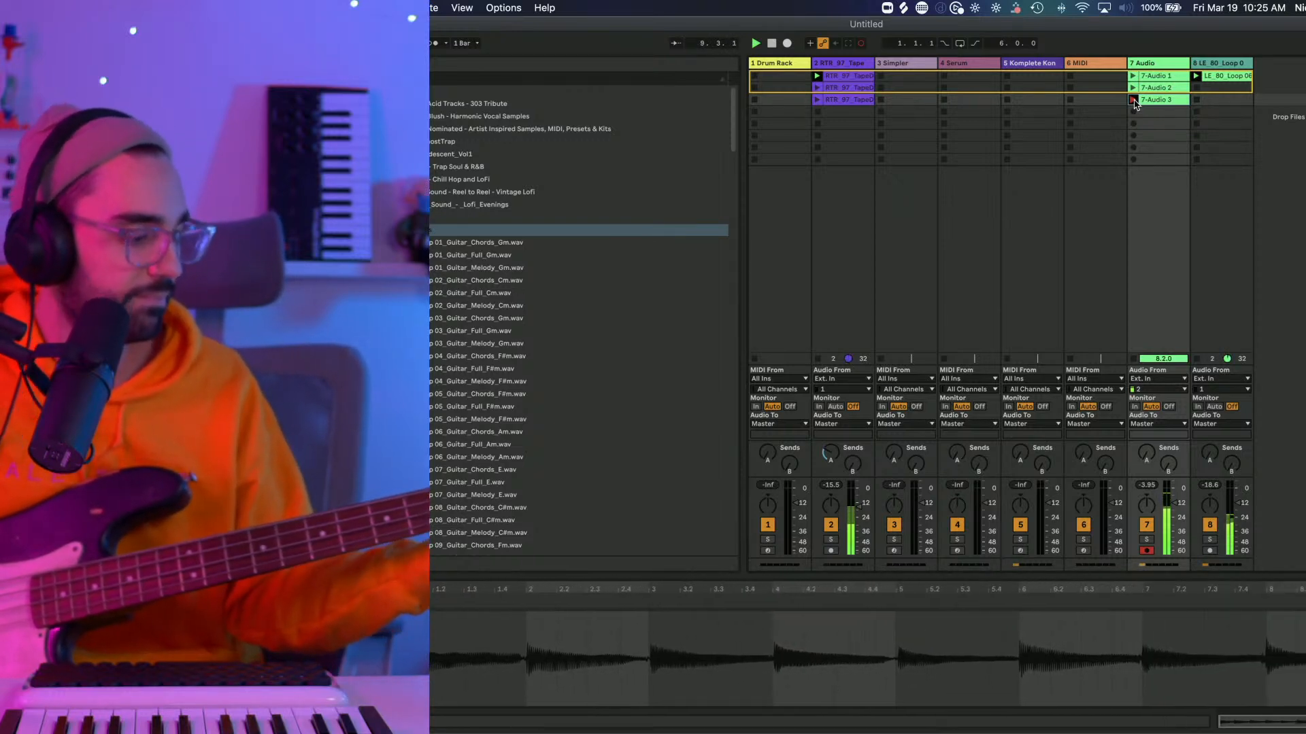
click(1133, 100)
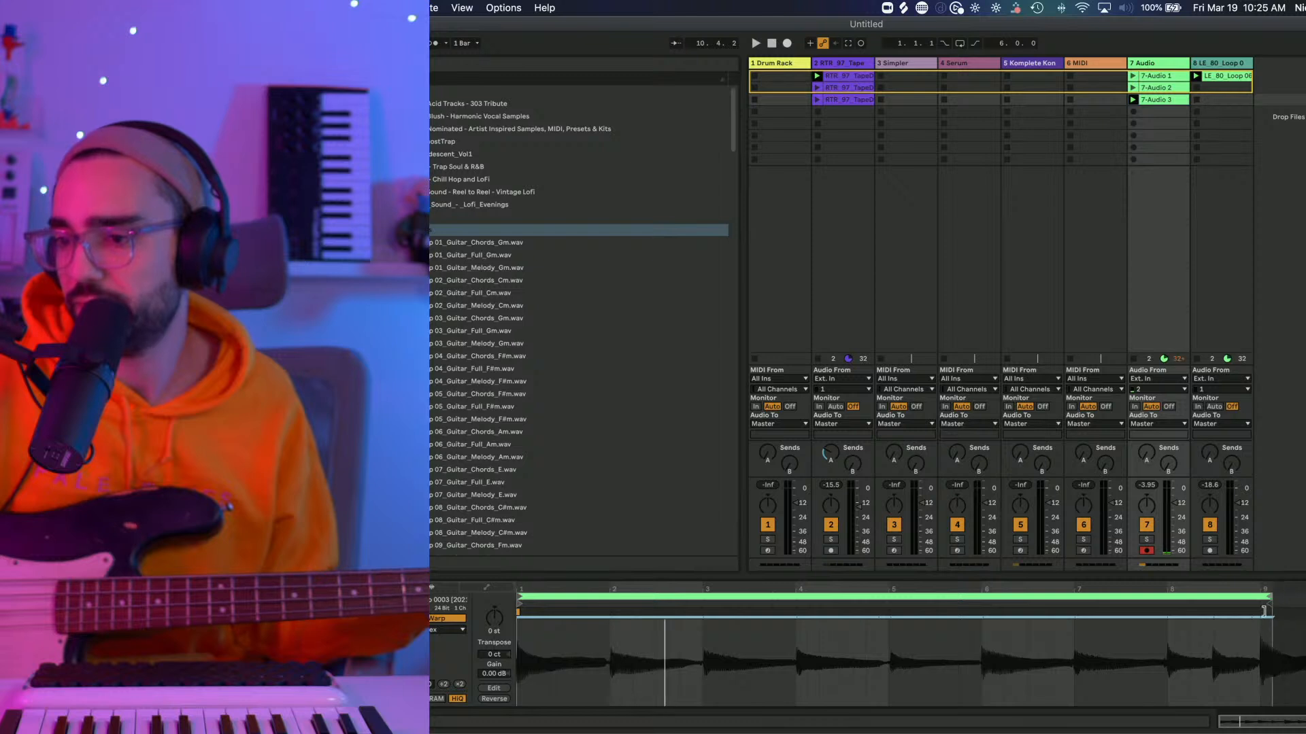
click(1133, 113)
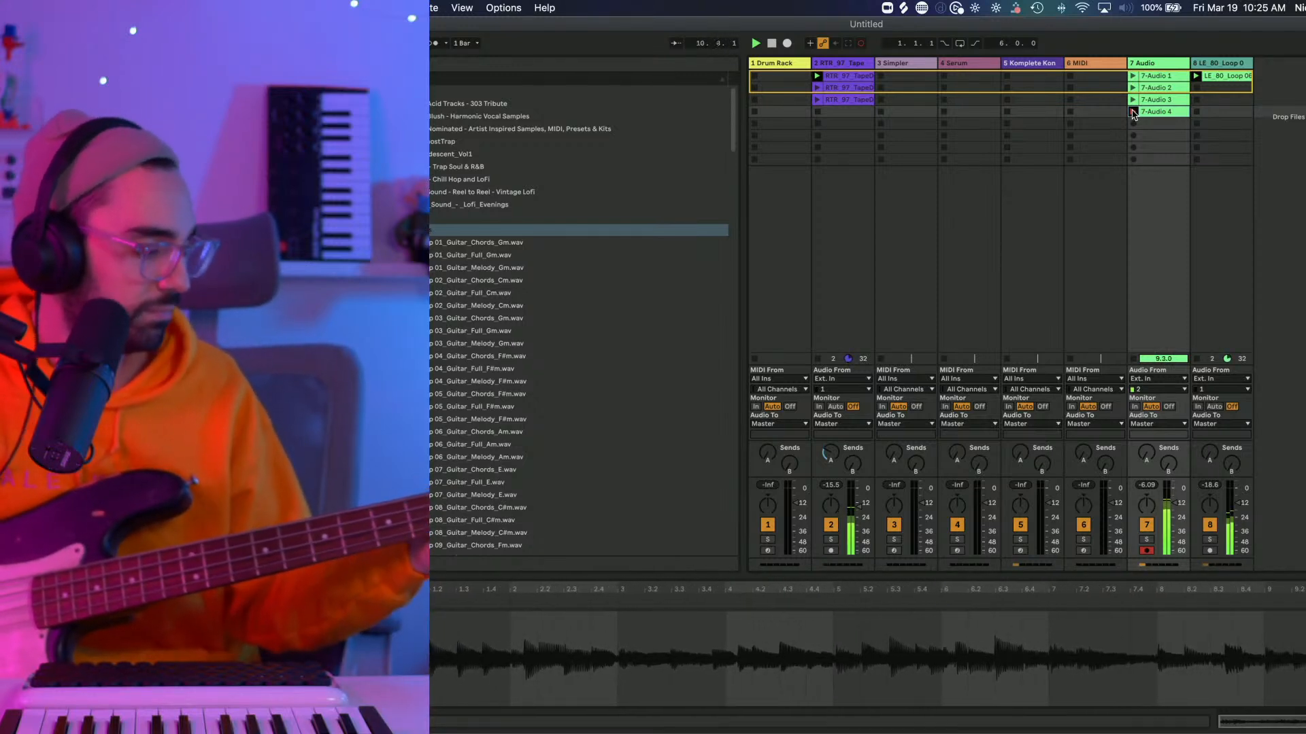
click(1133, 111)
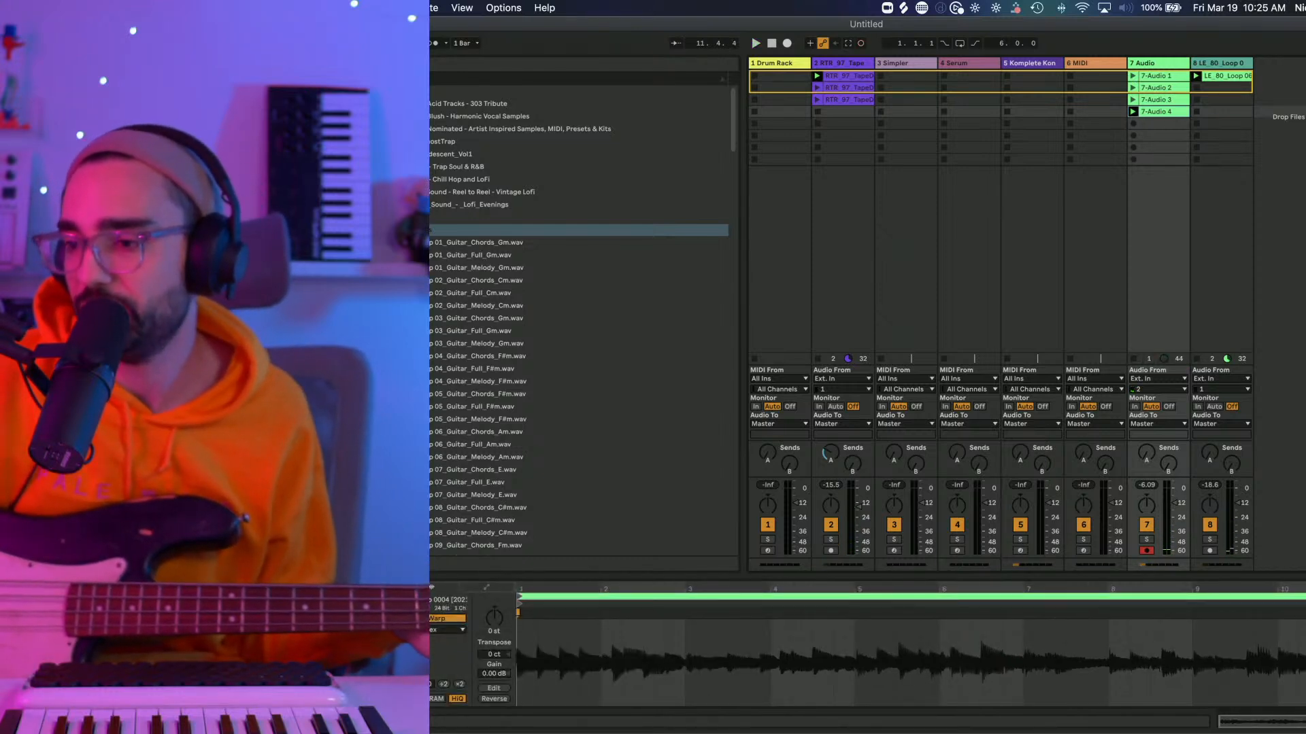
drag(1302, 617, 1190, 617)
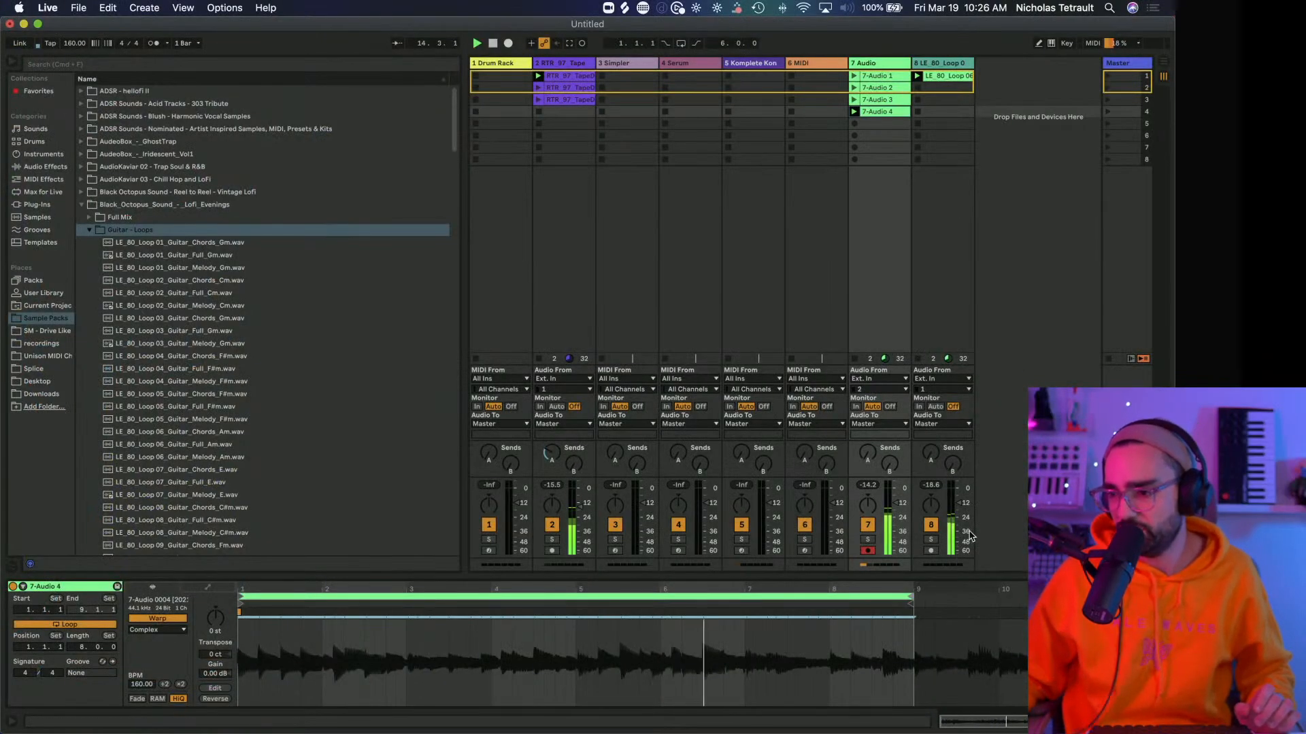
Mute the LE_80_Loop guitar track and briefly solo the 7 Audio track to check the bass on its own.
click(930, 524)
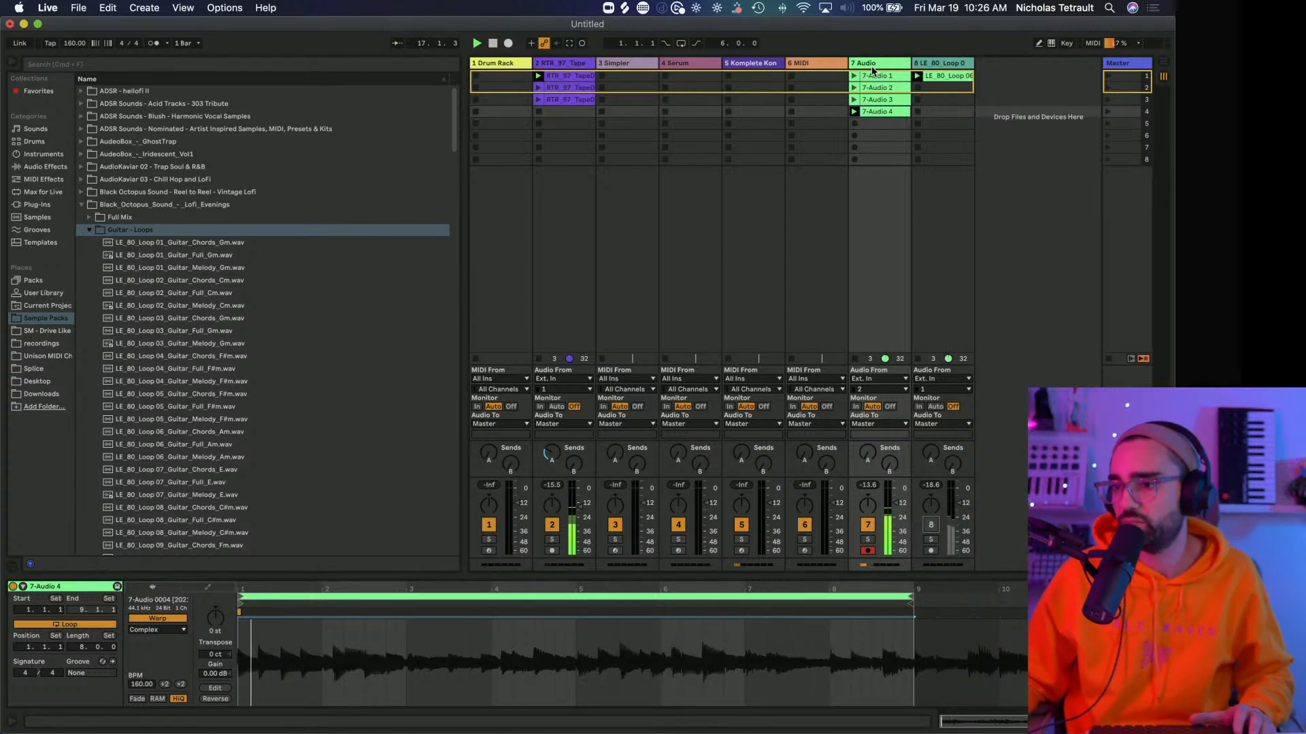
click(875, 65)
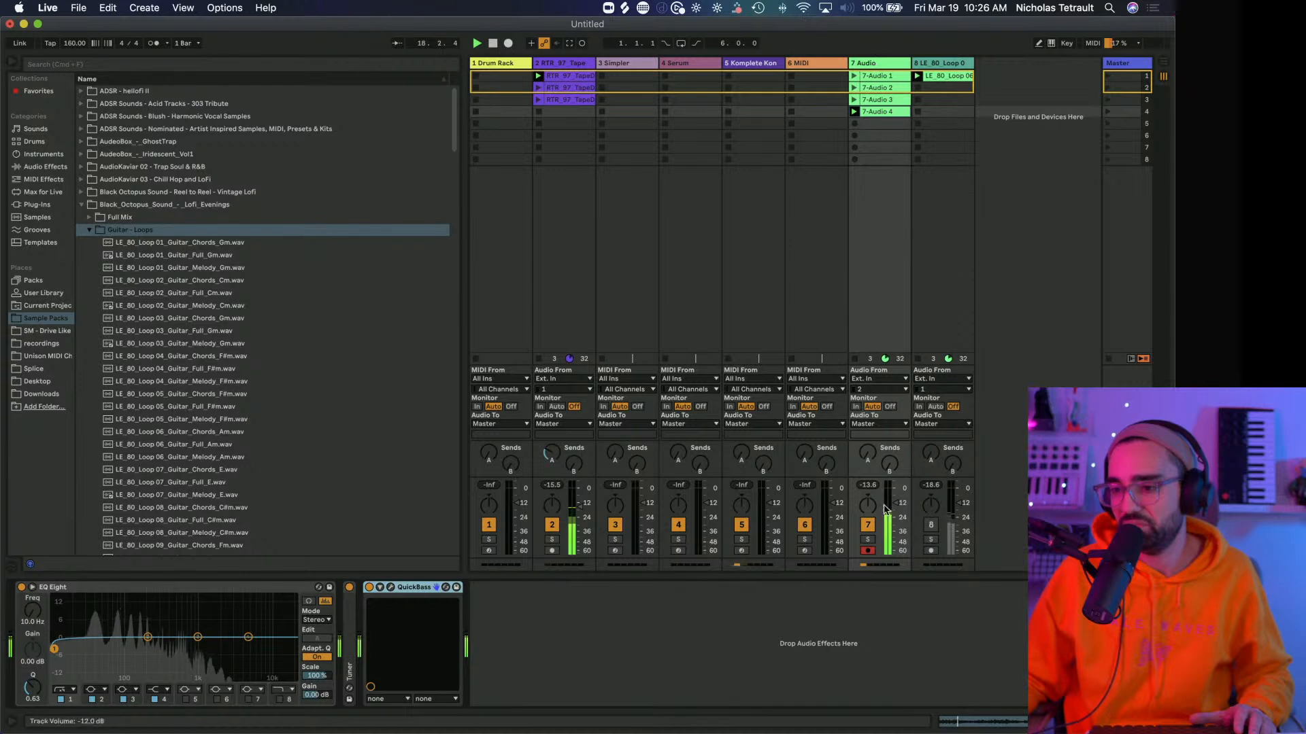
click(866, 538)
click(866, 538)
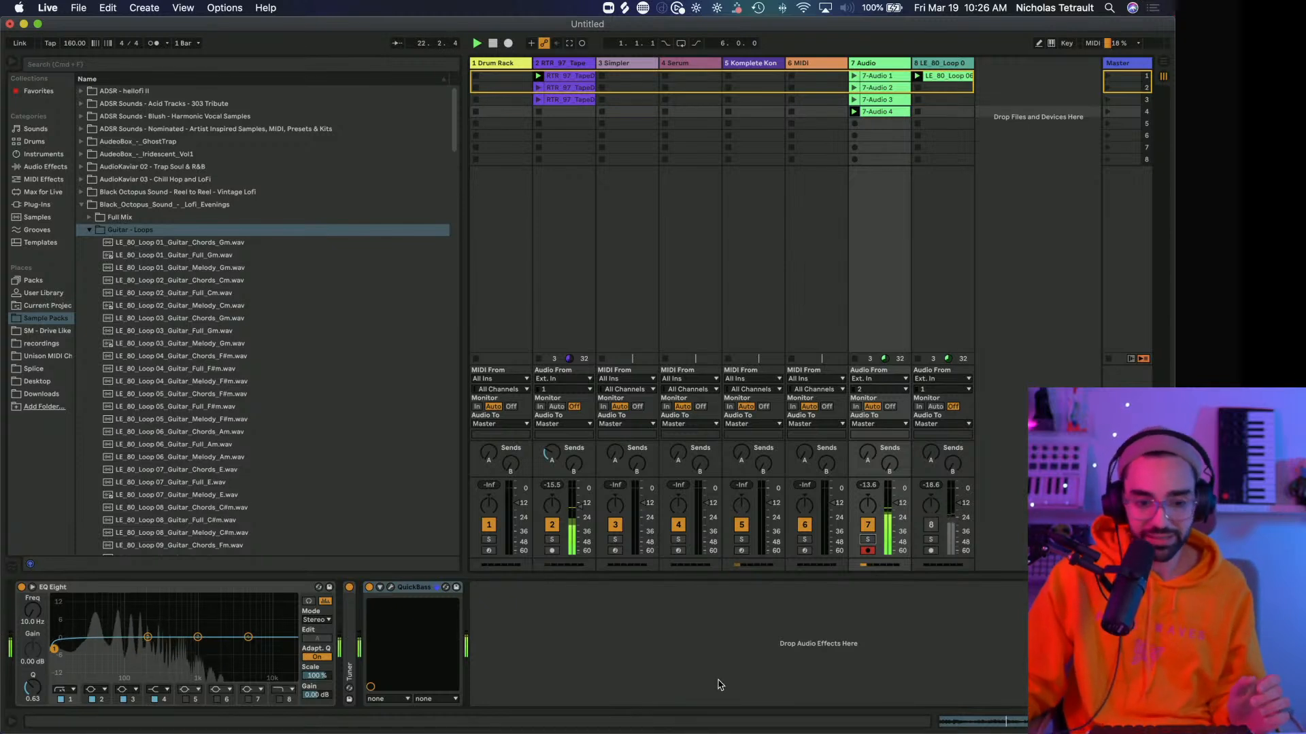
click(868, 541)
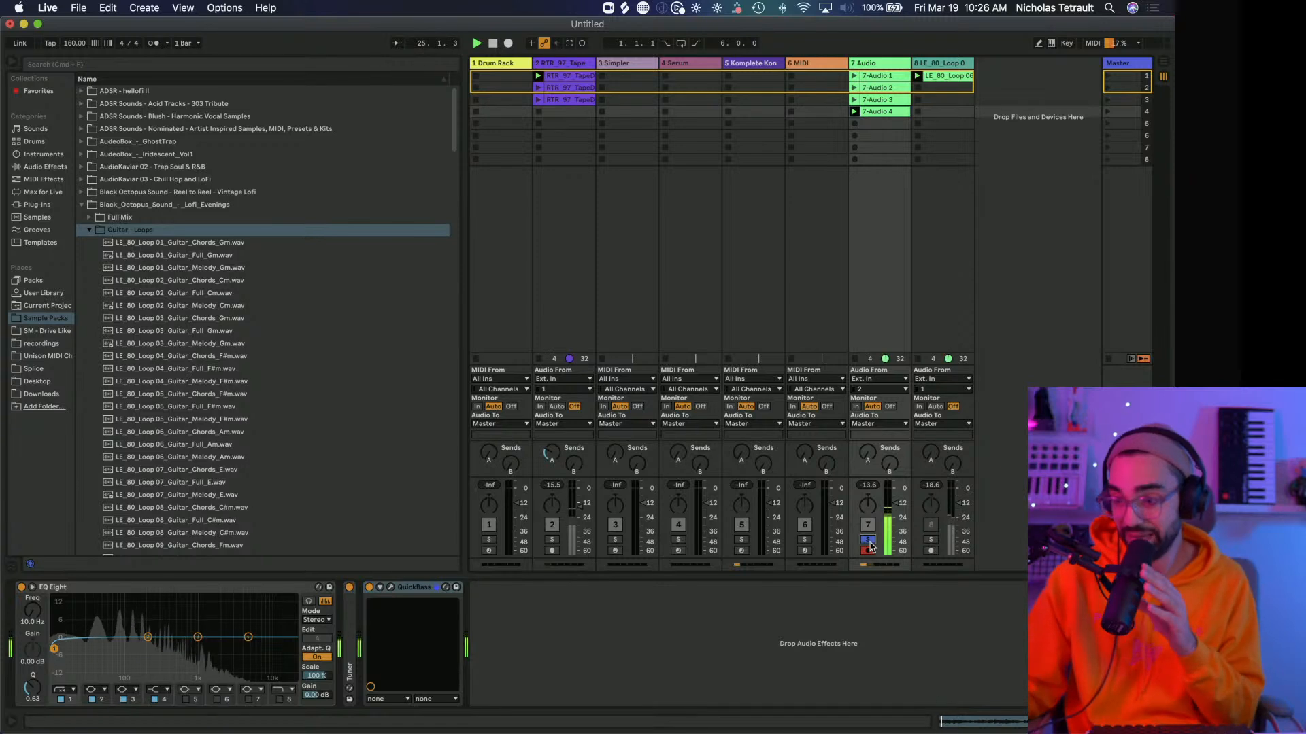
click(869, 542)
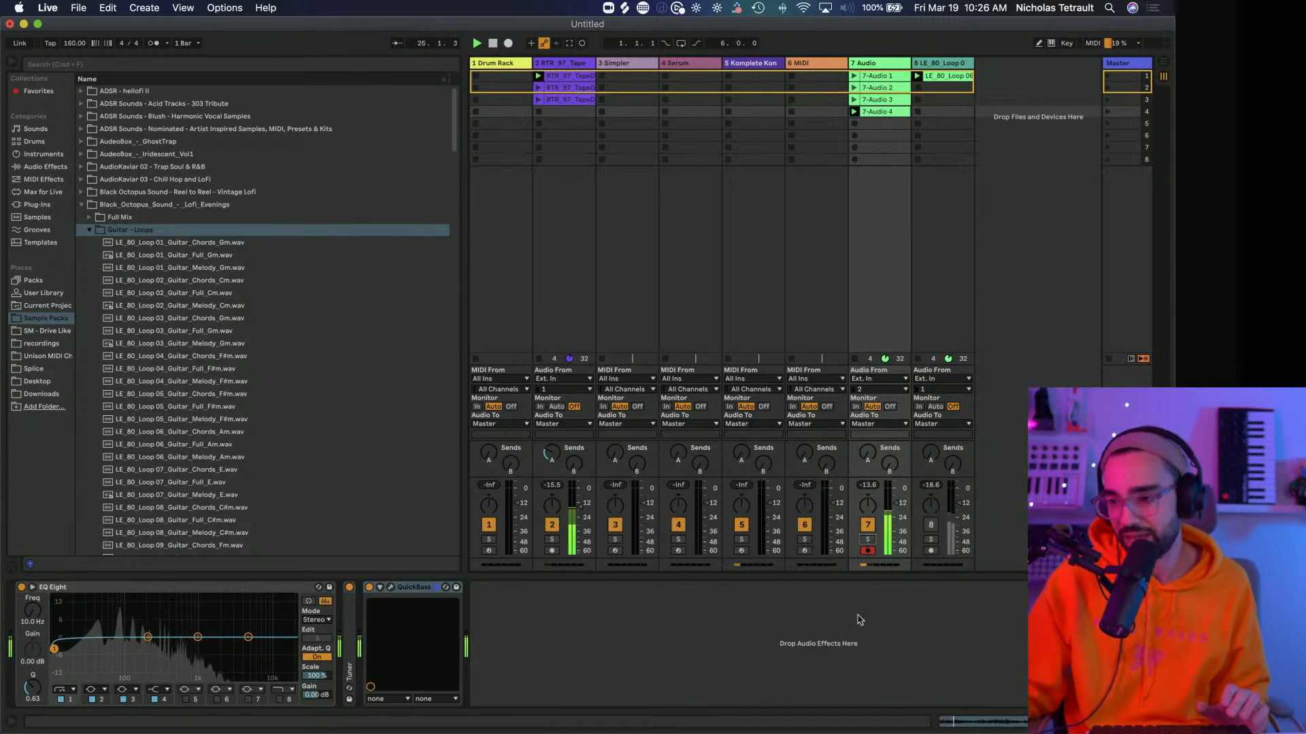
View the QuickBass plug-in on the 7 Audio track, repositioning its window before closing it.
click(887, 66)
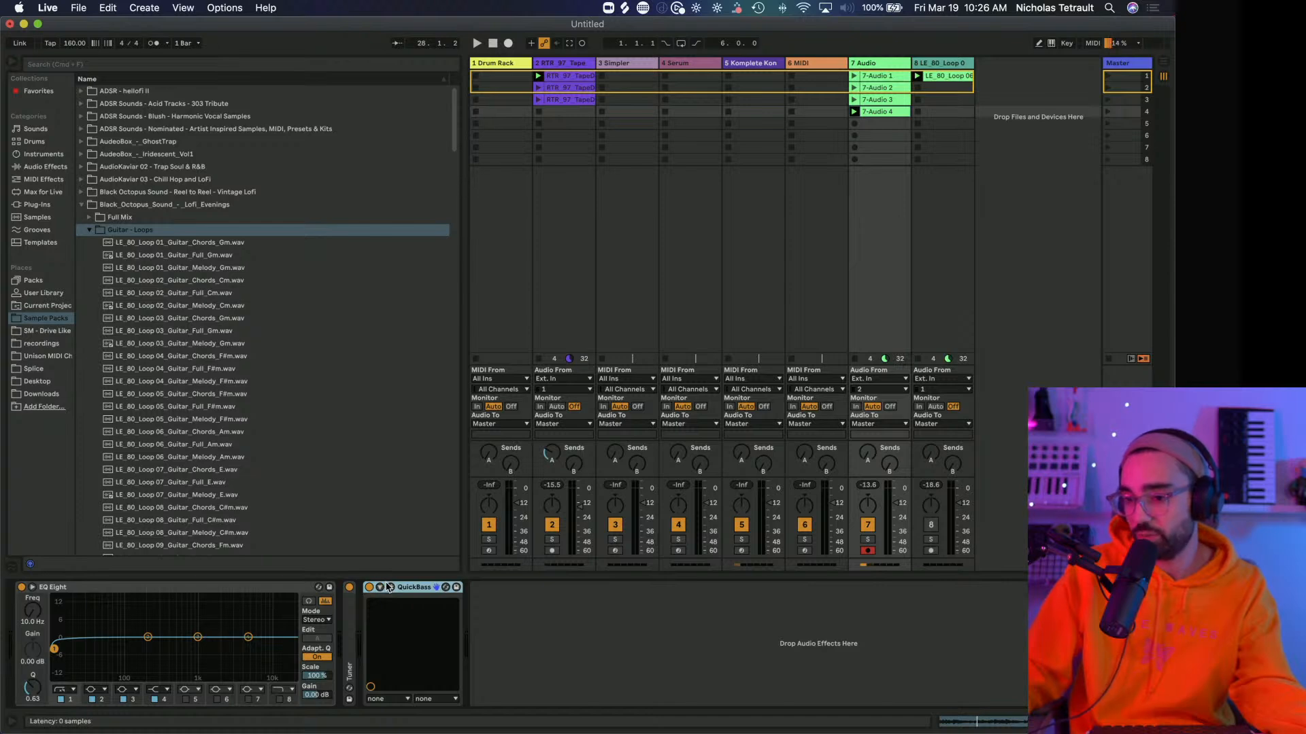
click(389, 587)
drag(583, 150, 627, 114)
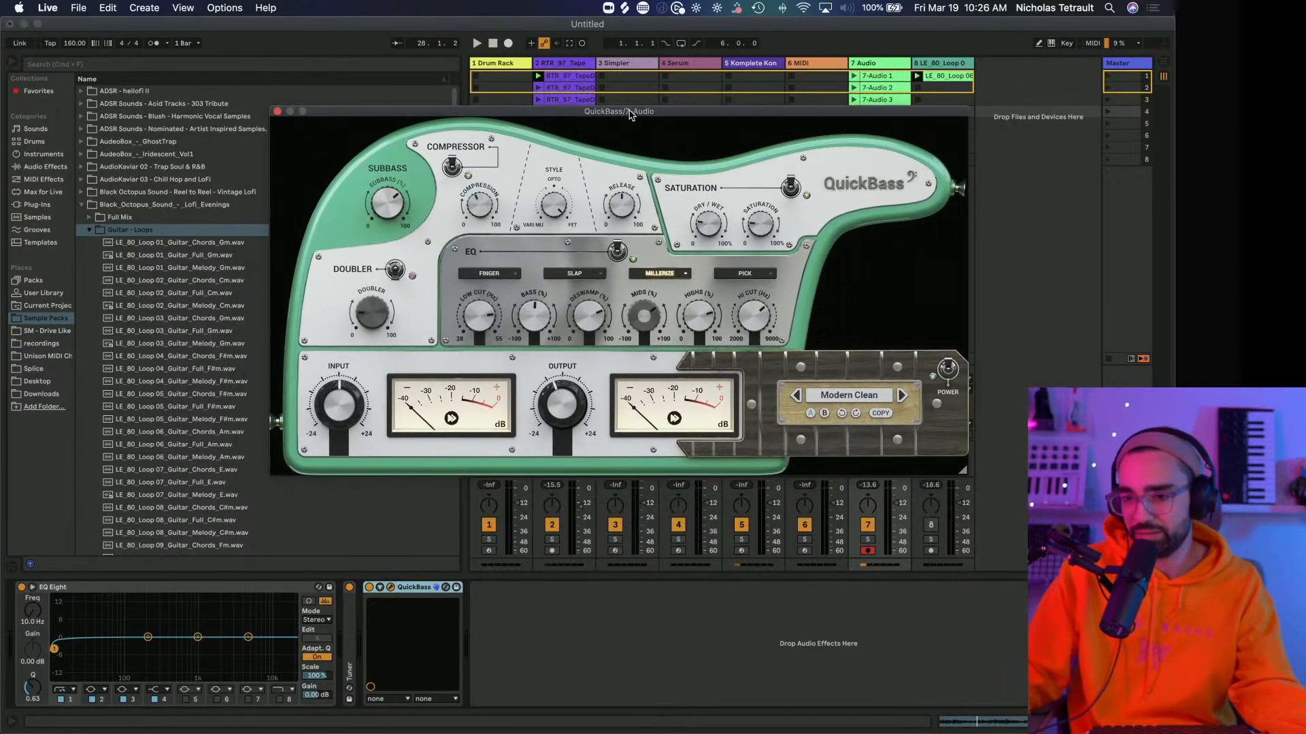
click(277, 113)
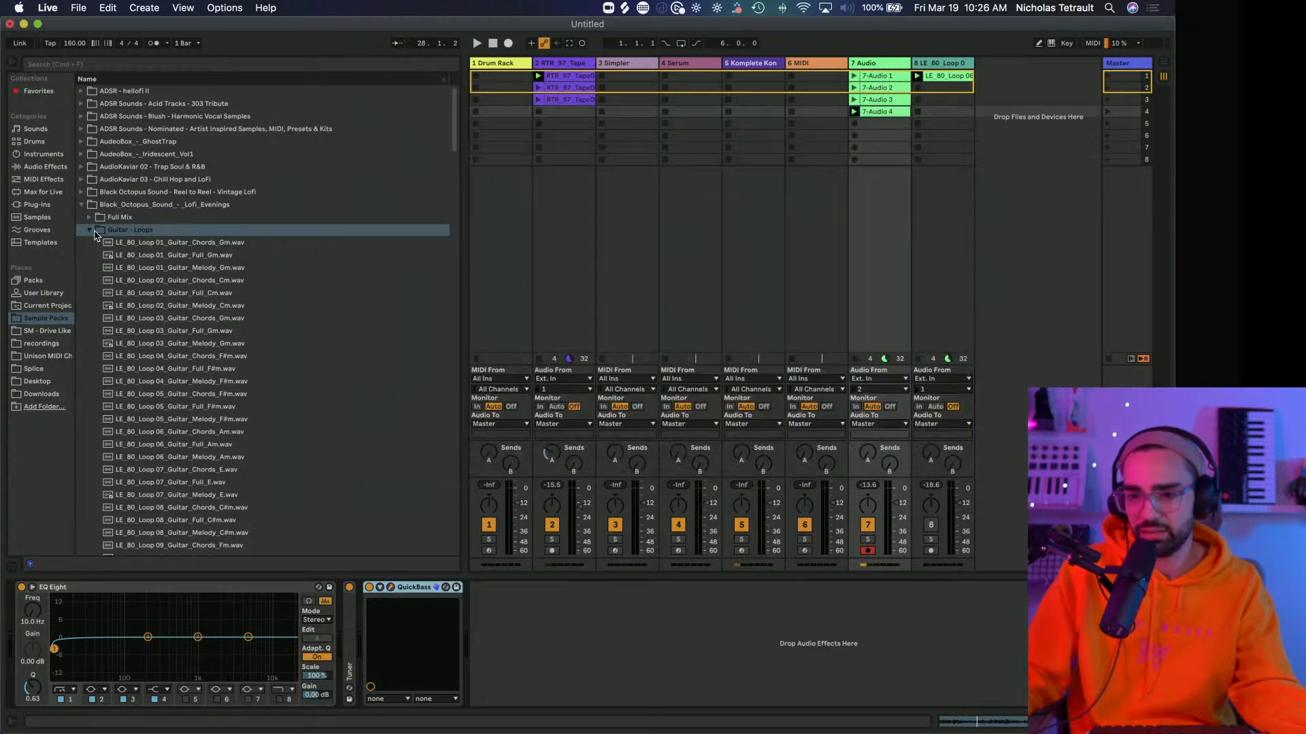
Browse the Guitar, Synth and Piano loop folders of the Lofi Evenings pack, previewing LE_80_Loop 02_Guitar_Melody_Cm.wav and an 80 BPM E-minor piano loop.
click(94, 231)
click(142, 209)
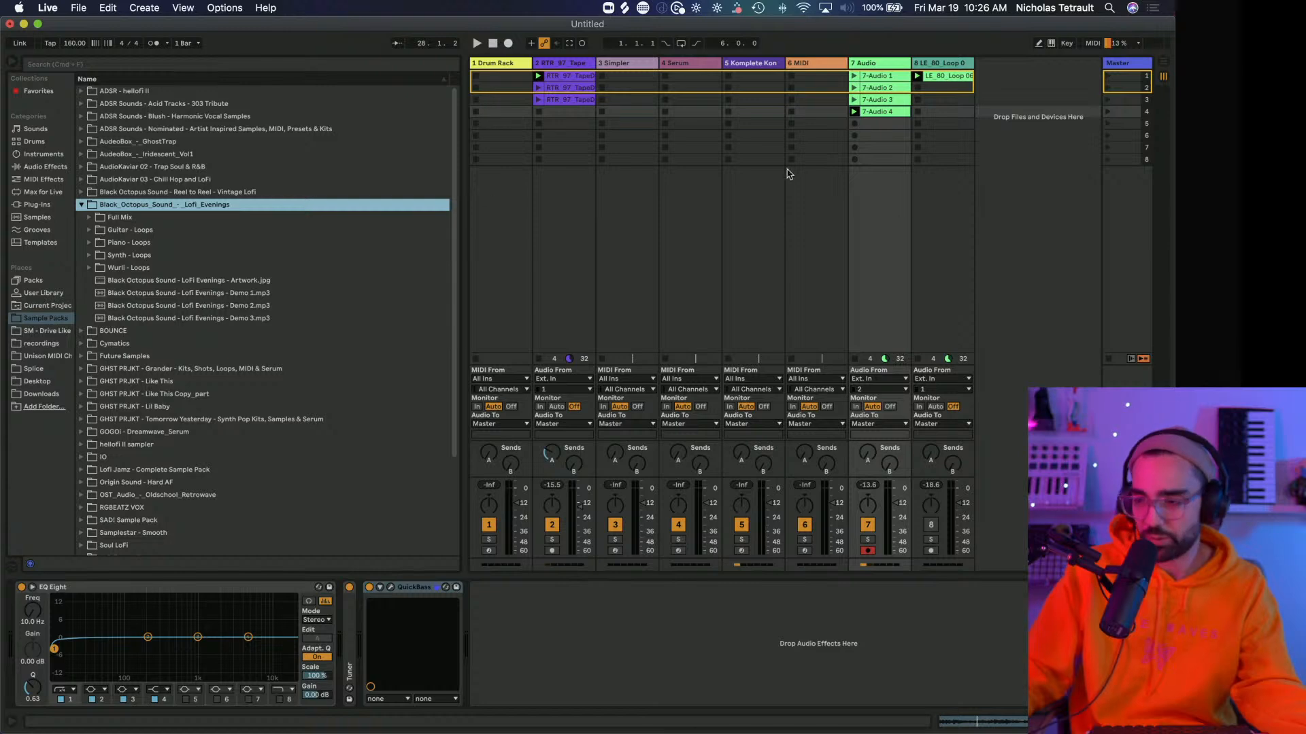
click(89, 256)
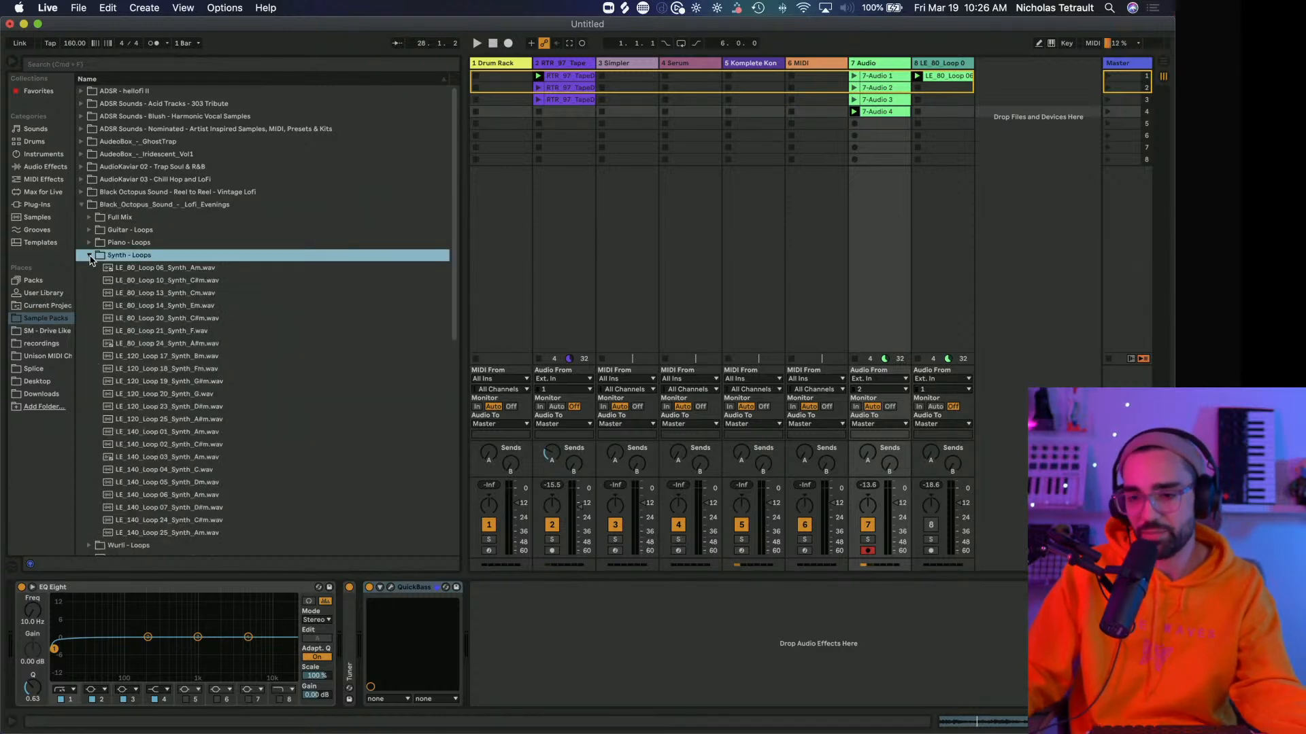
click(89, 256)
click(89, 231)
click(137, 306)
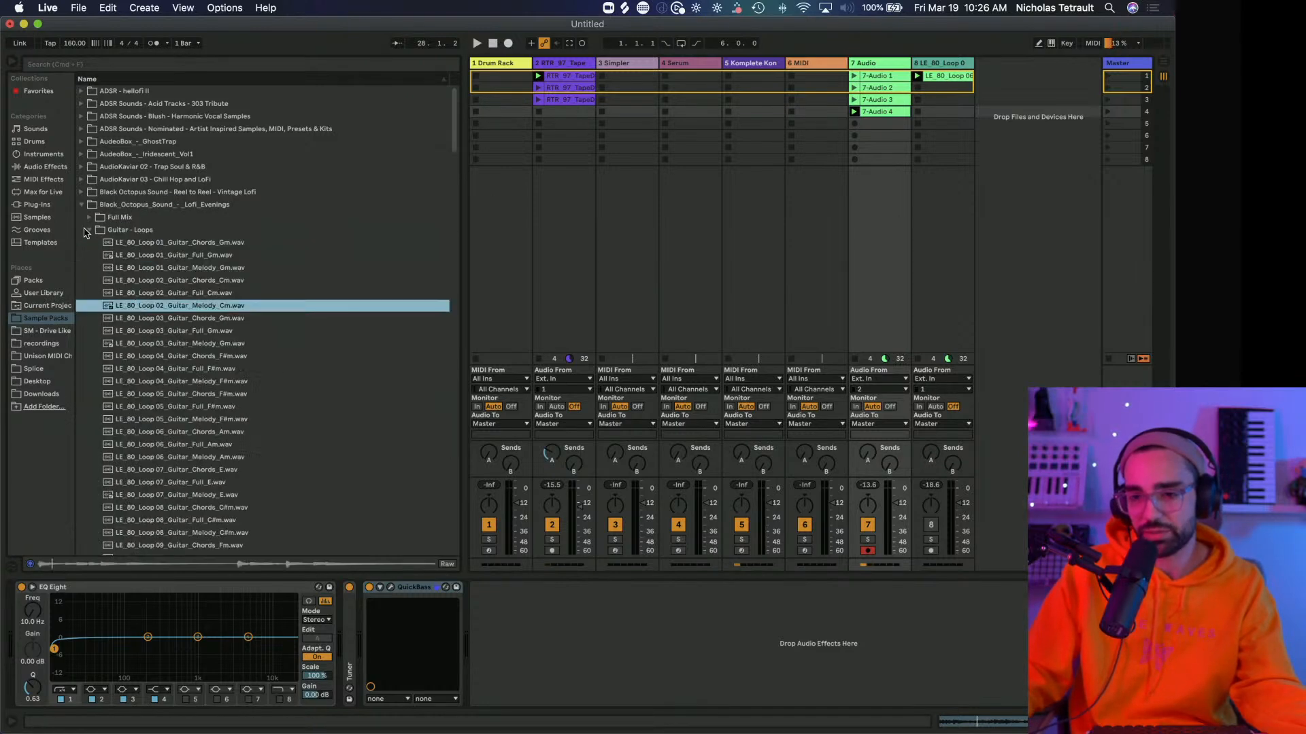
click(89, 231)
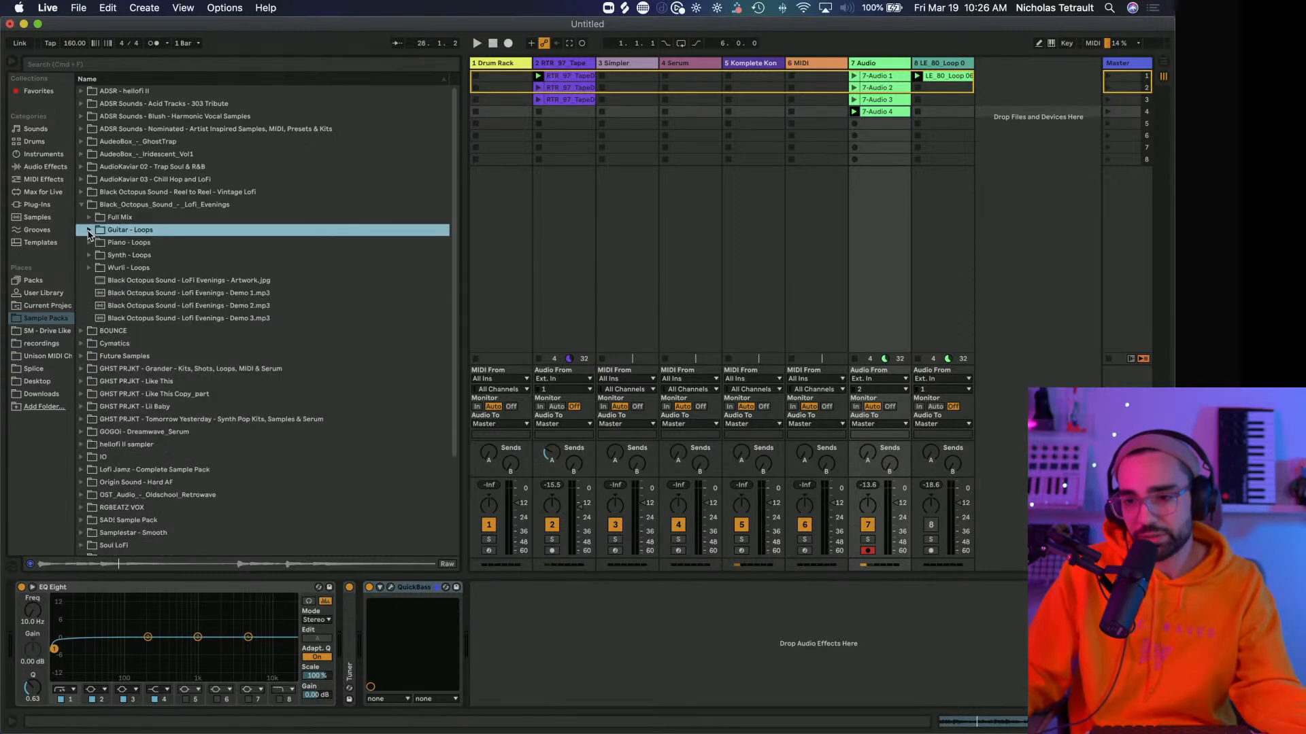
click(89, 243)
click(179, 356)
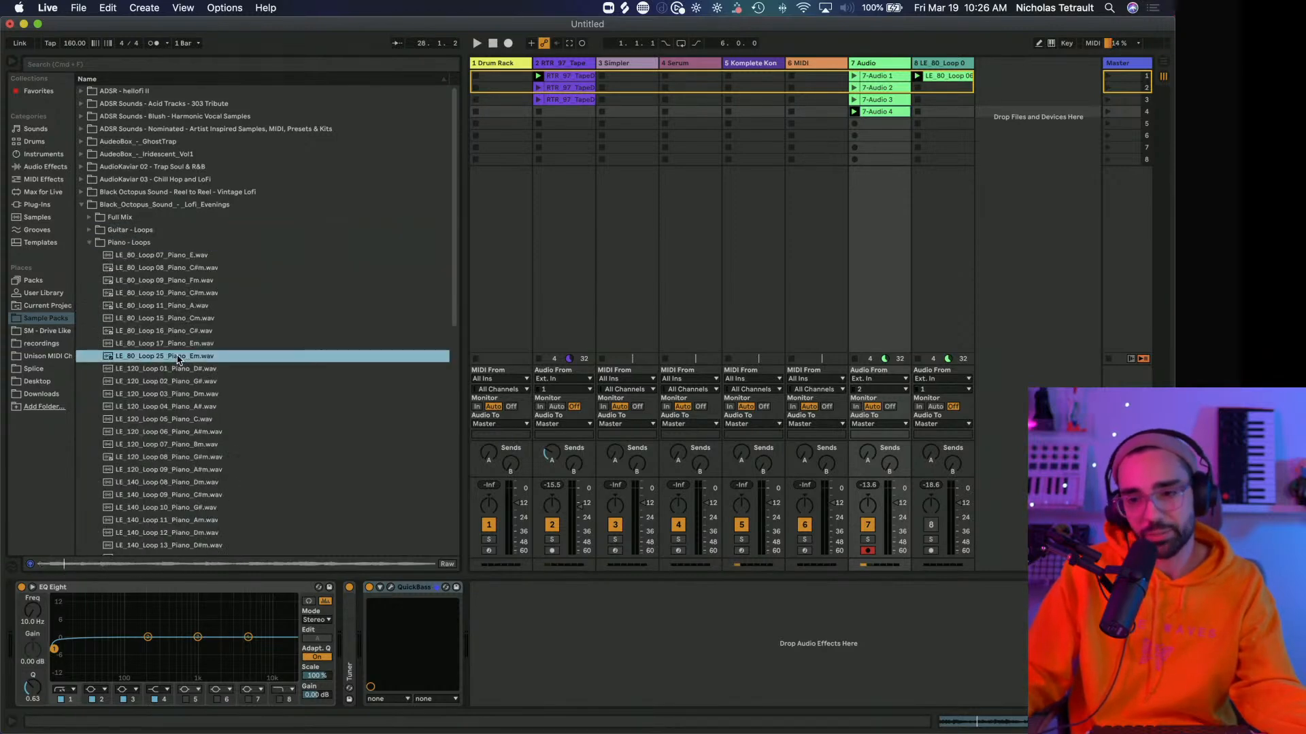
click(88, 242)
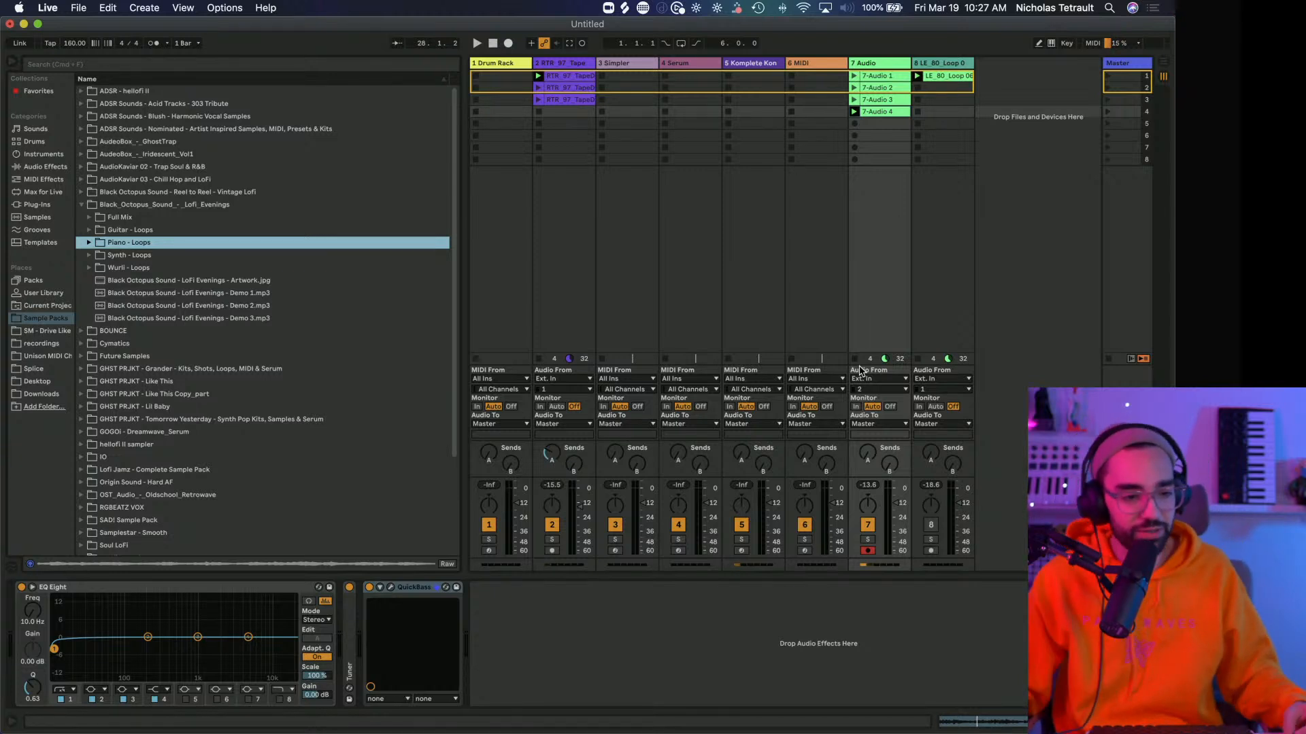
Play back the session with the 7-Audio 3 clip and open the QuickBass plug-in on the 7 Audio track.
key(space)
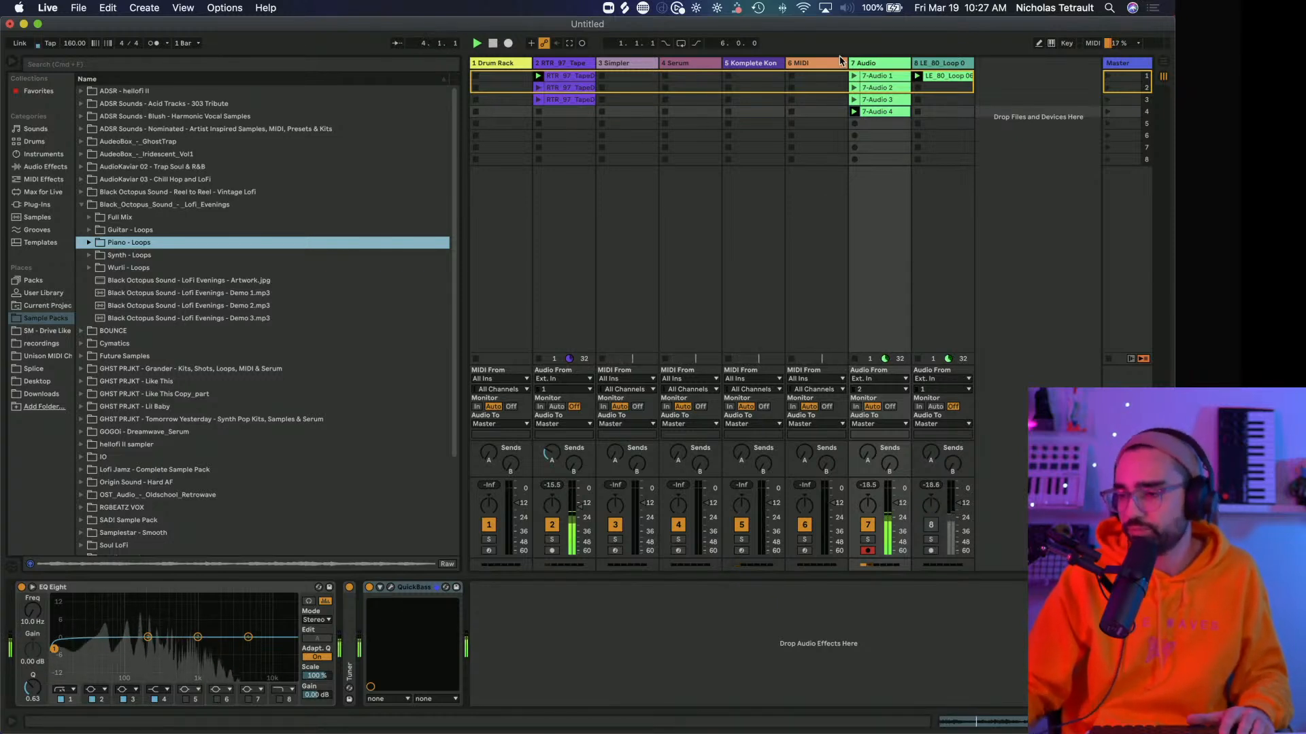
click(872, 101)
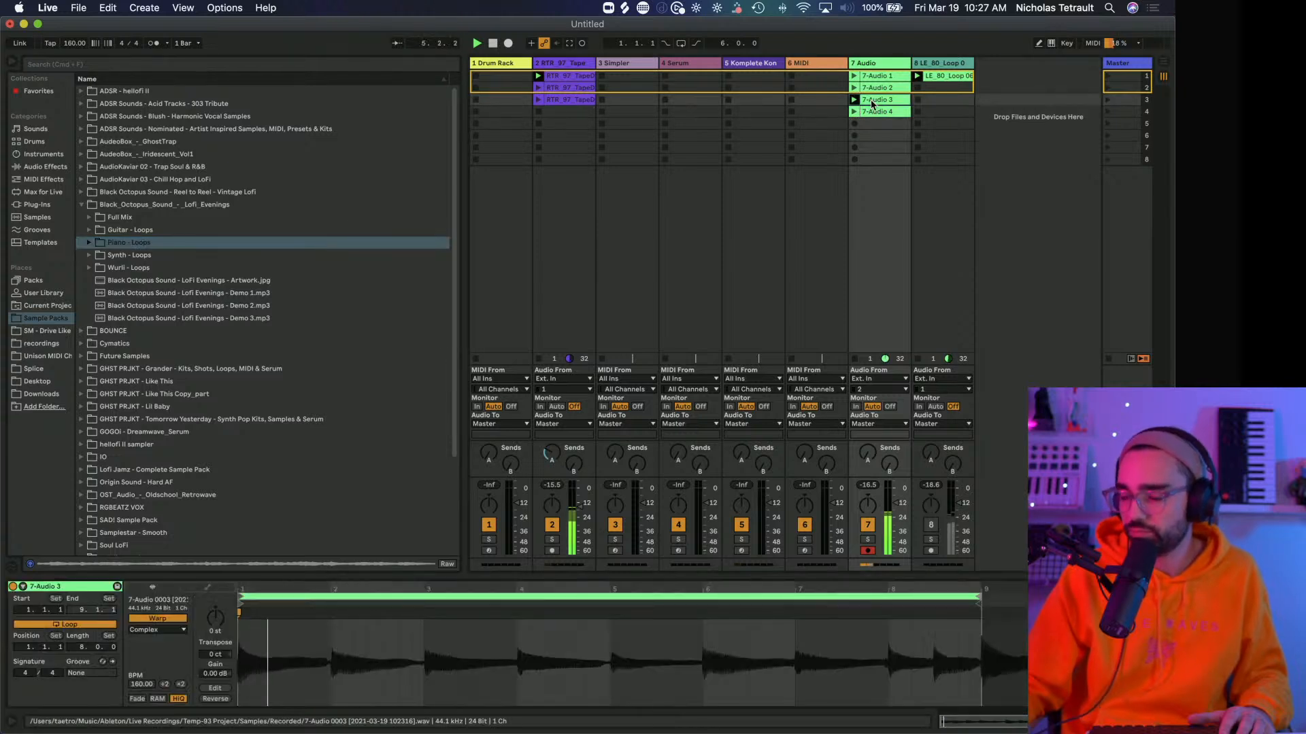
click(876, 63)
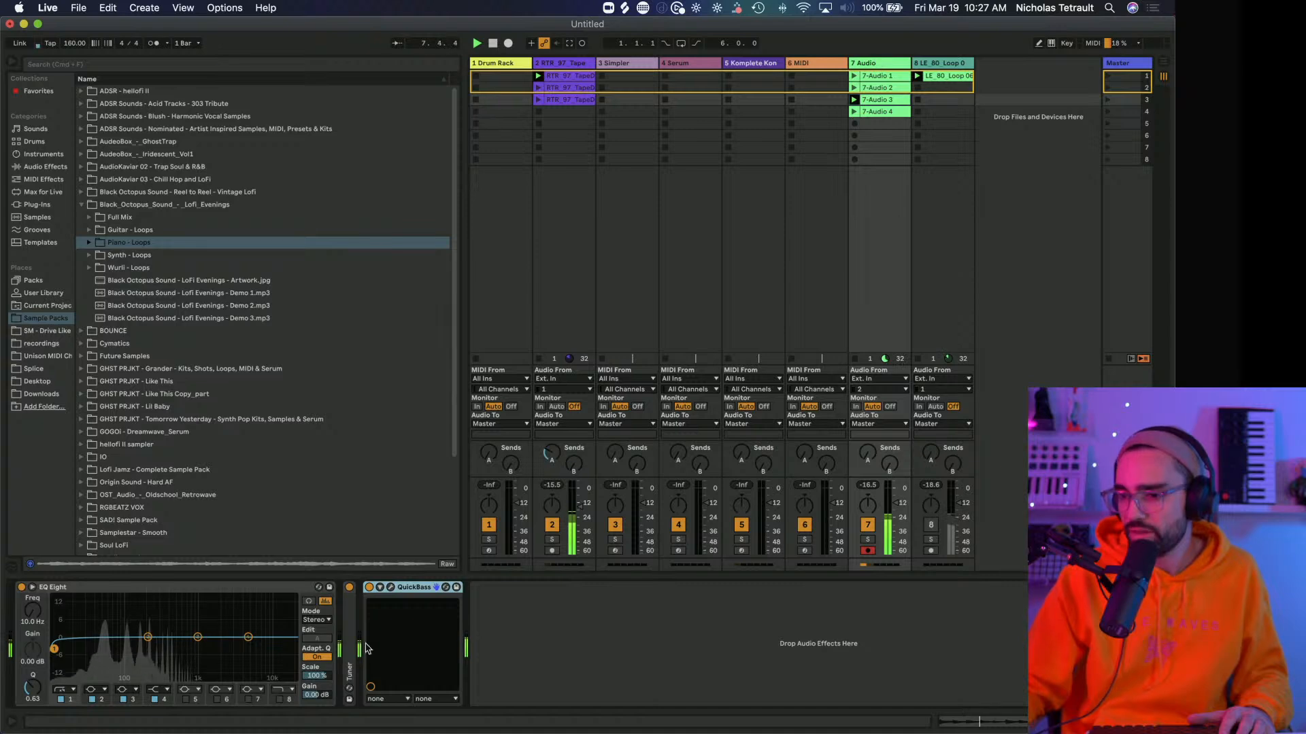
click(390, 588)
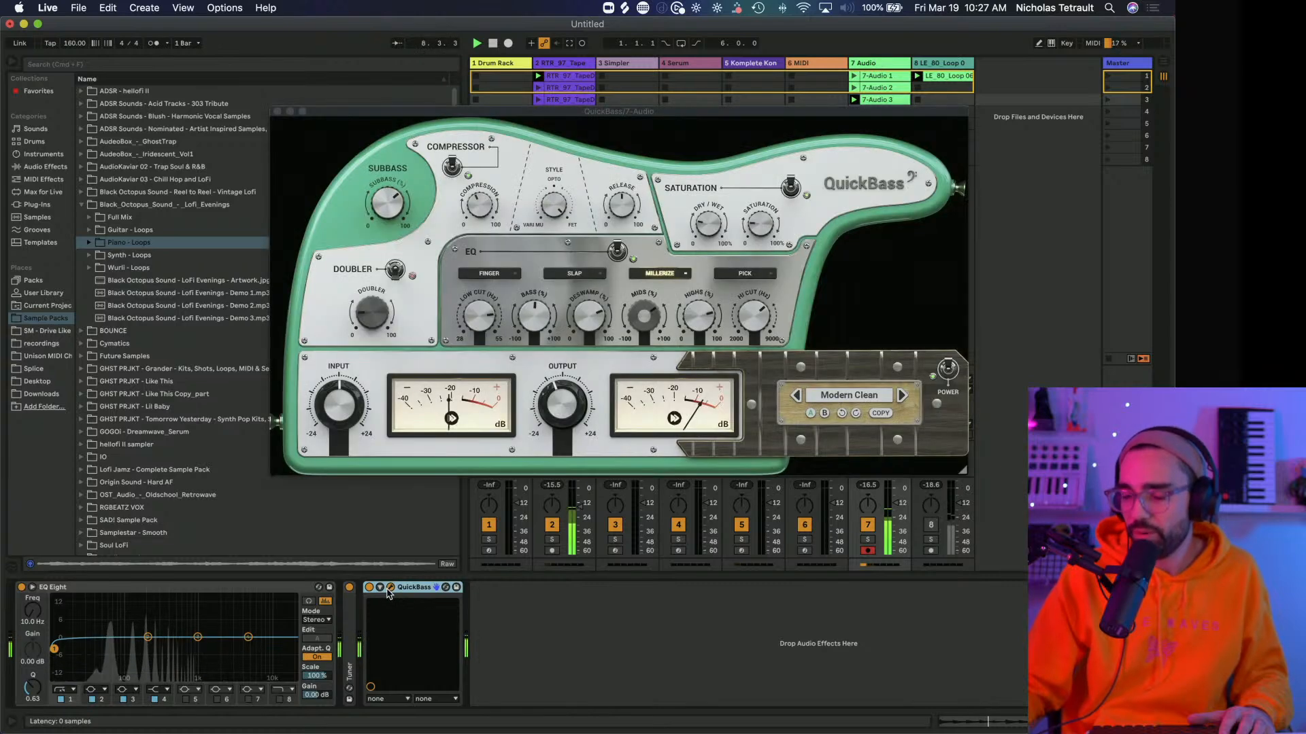
Audition the QuickBass presets INIT, 60s Garage, 80s Goth and 90s WestCoastPunk on the playing bass clip.
click(823, 414)
click(823, 414)
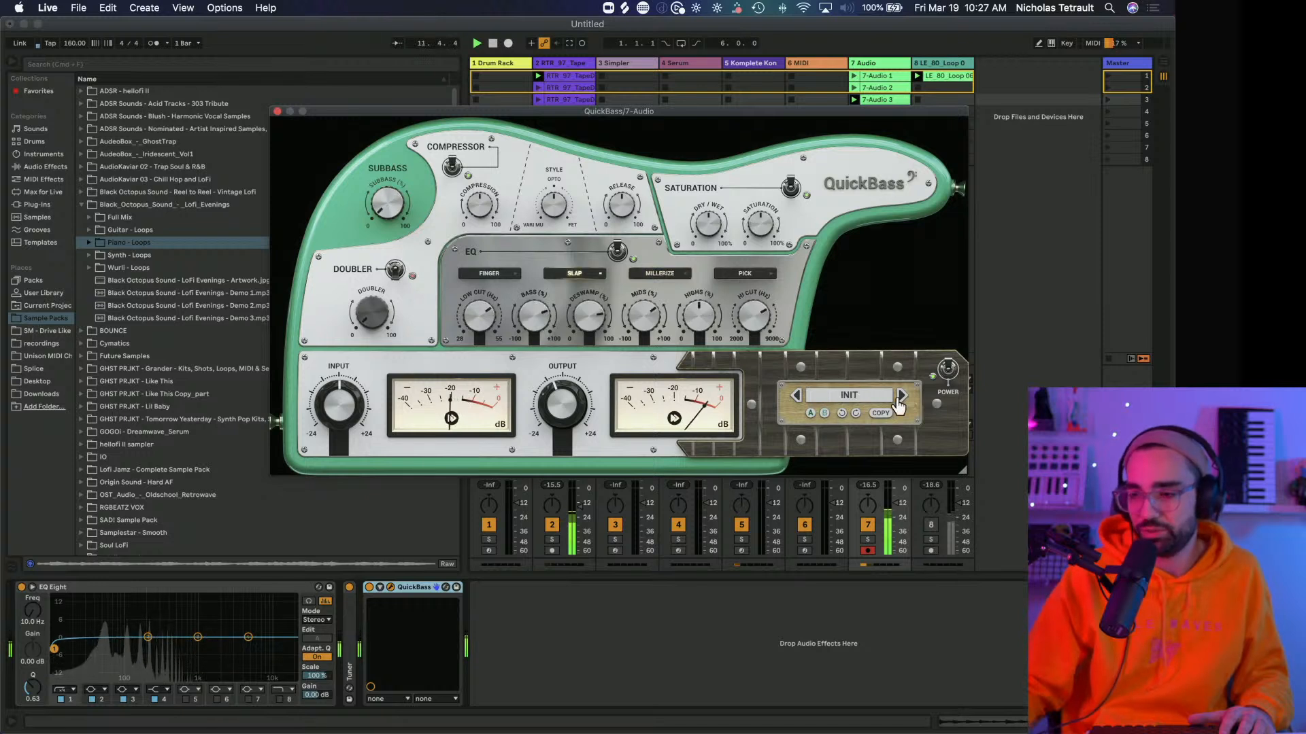
click(902, 397)
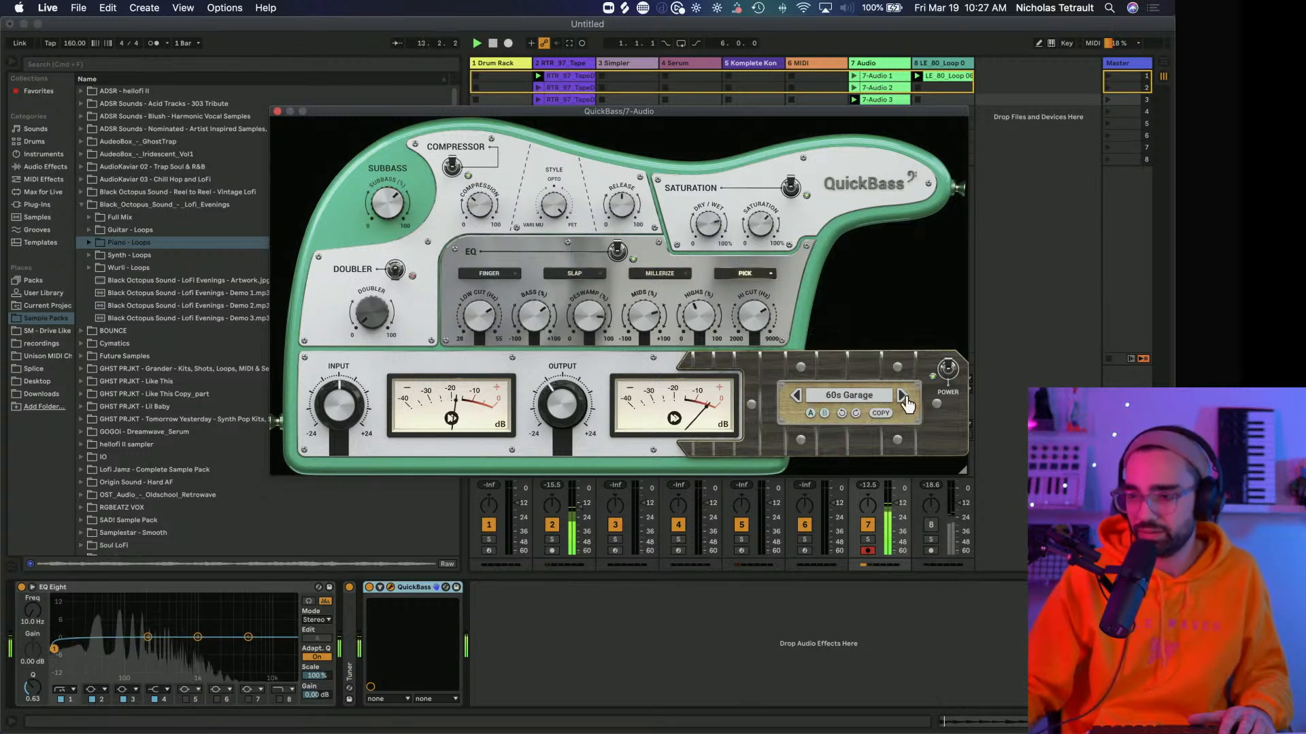
click(902, 397)
click(903, 396)
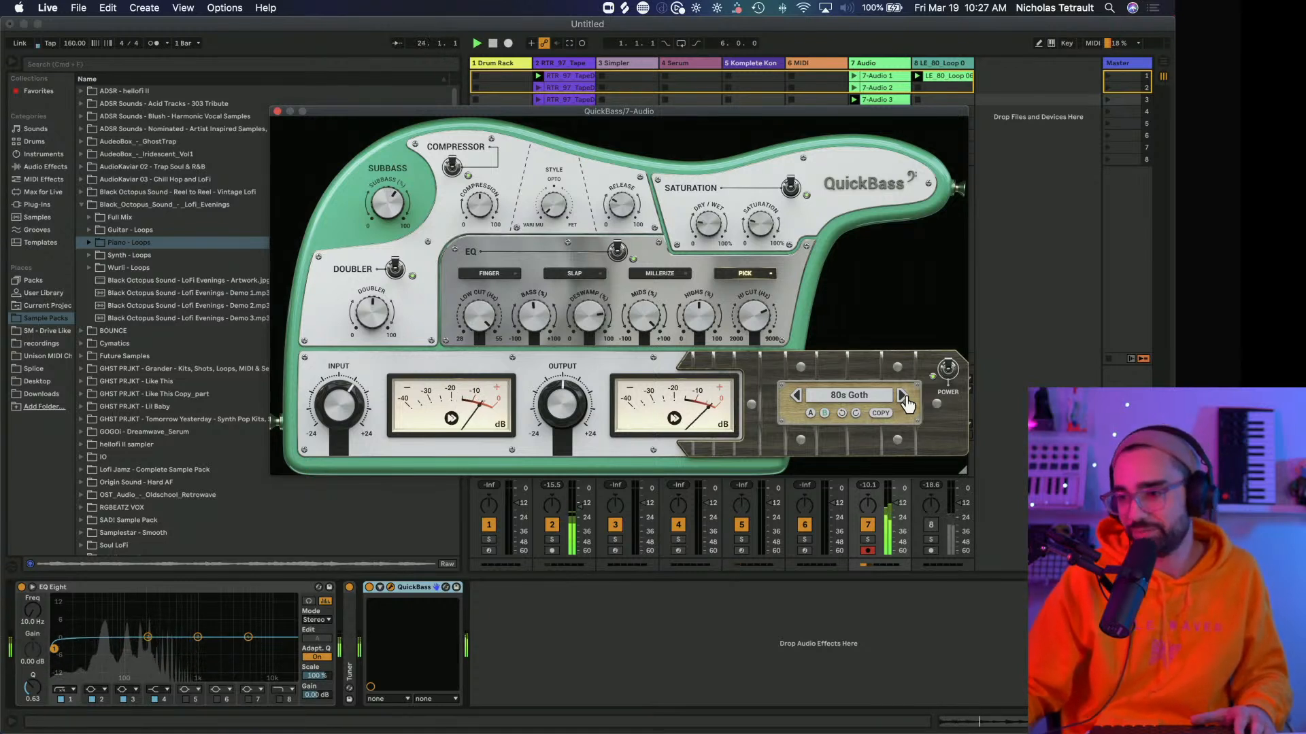
click(903, 396)
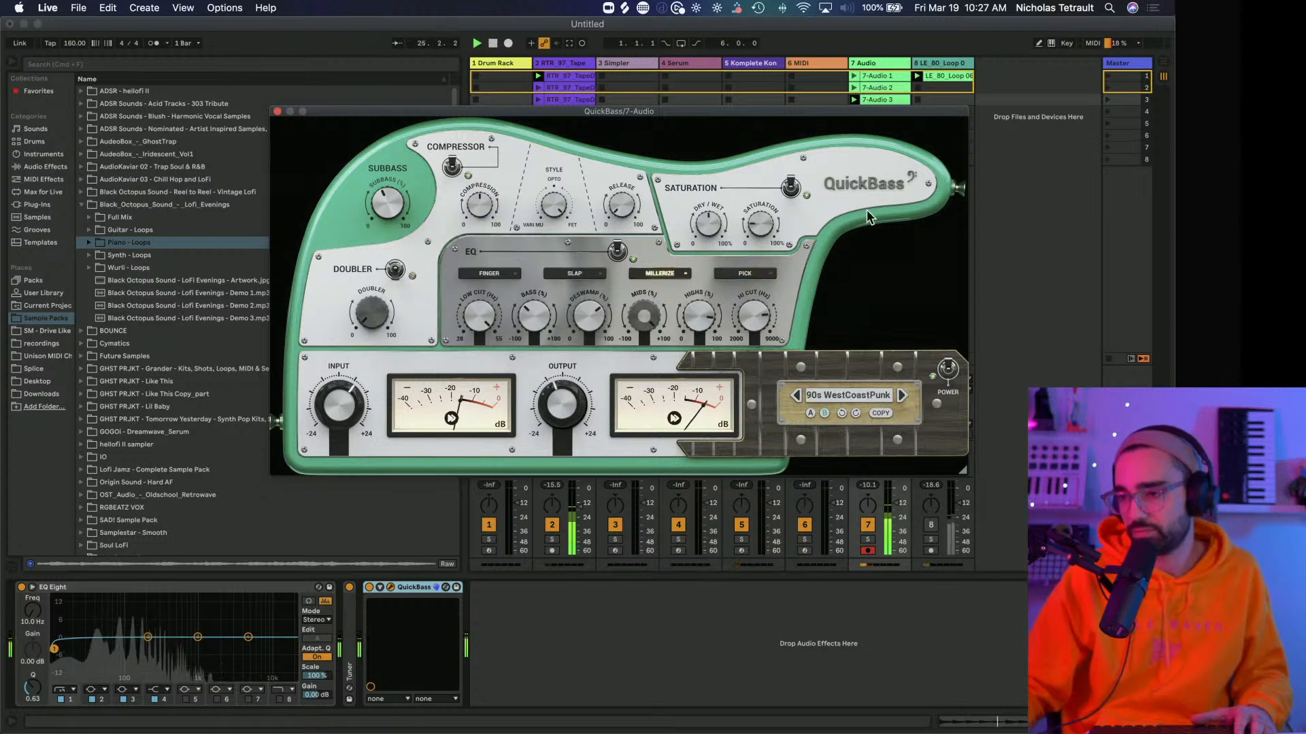
Launch the 7-Audio 2 clip and compare QuickBass's 80s Goth and Crush Kill Destroy presets before choosing Modern Clean.
click(854, 87)
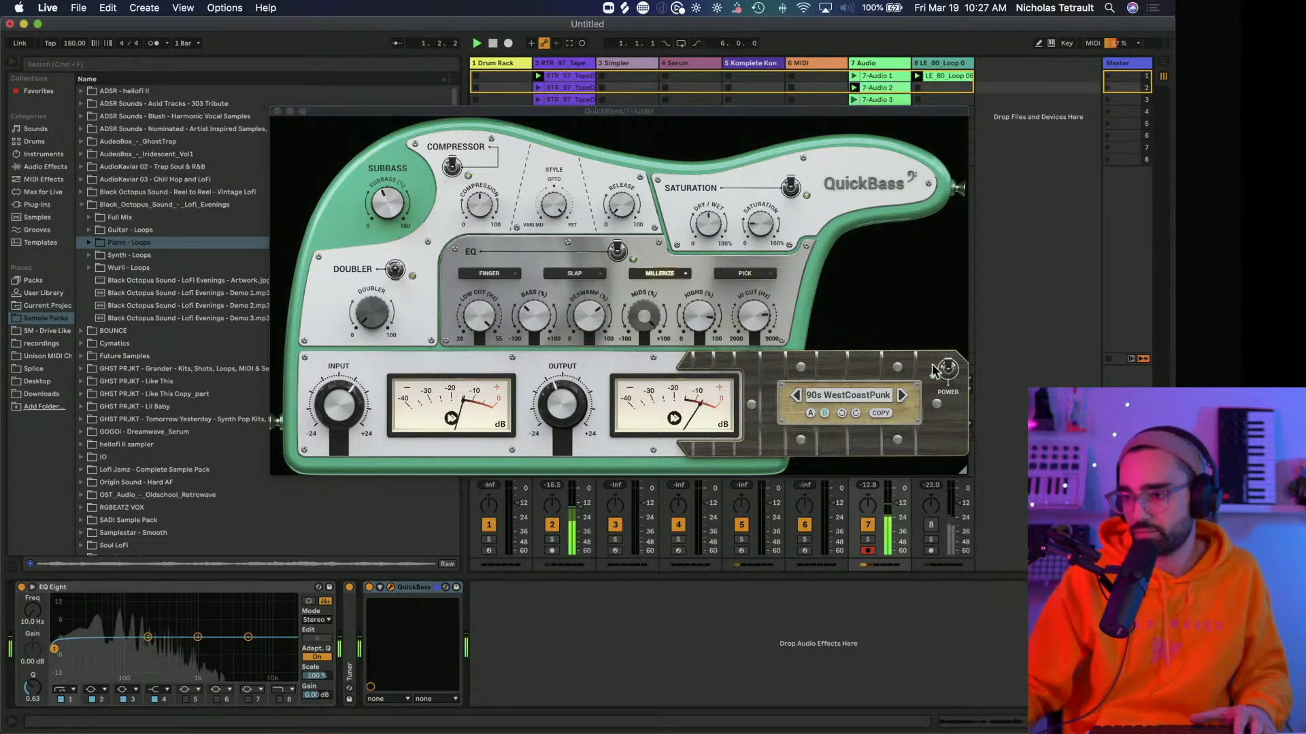
click(813, 403)
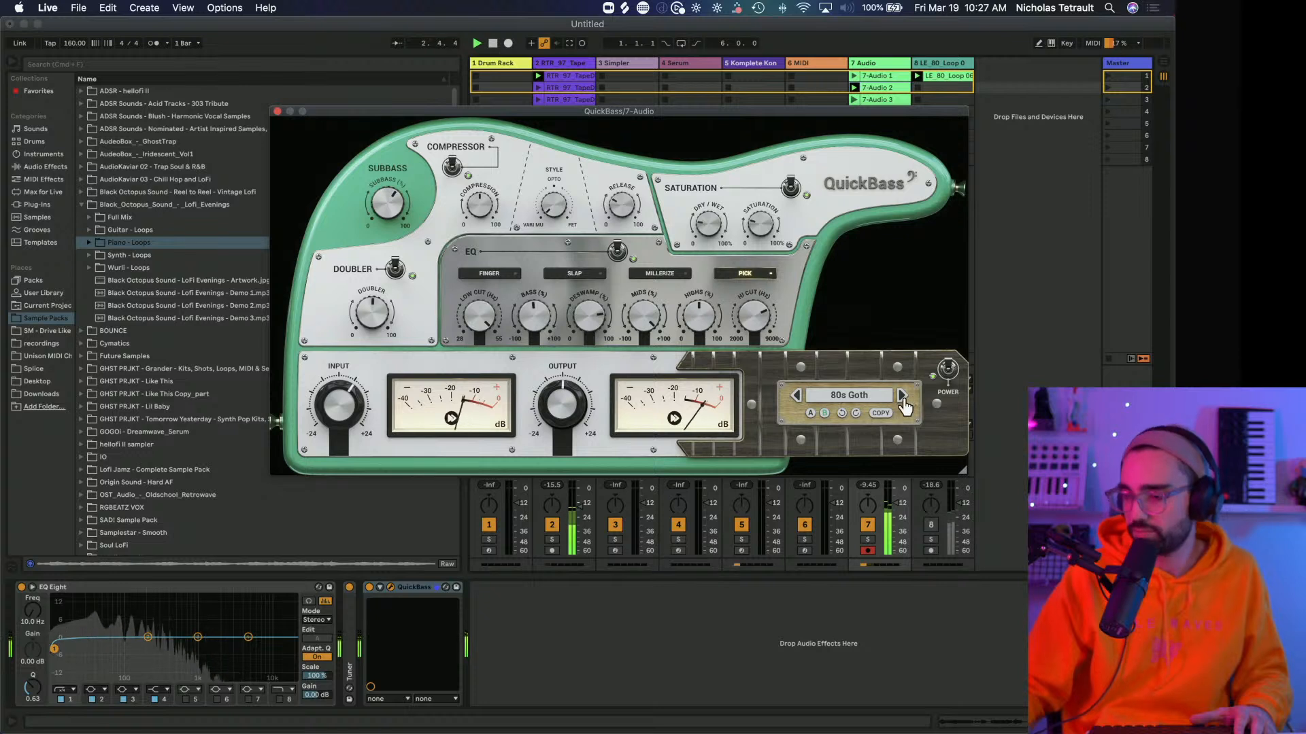
click(902, 399)
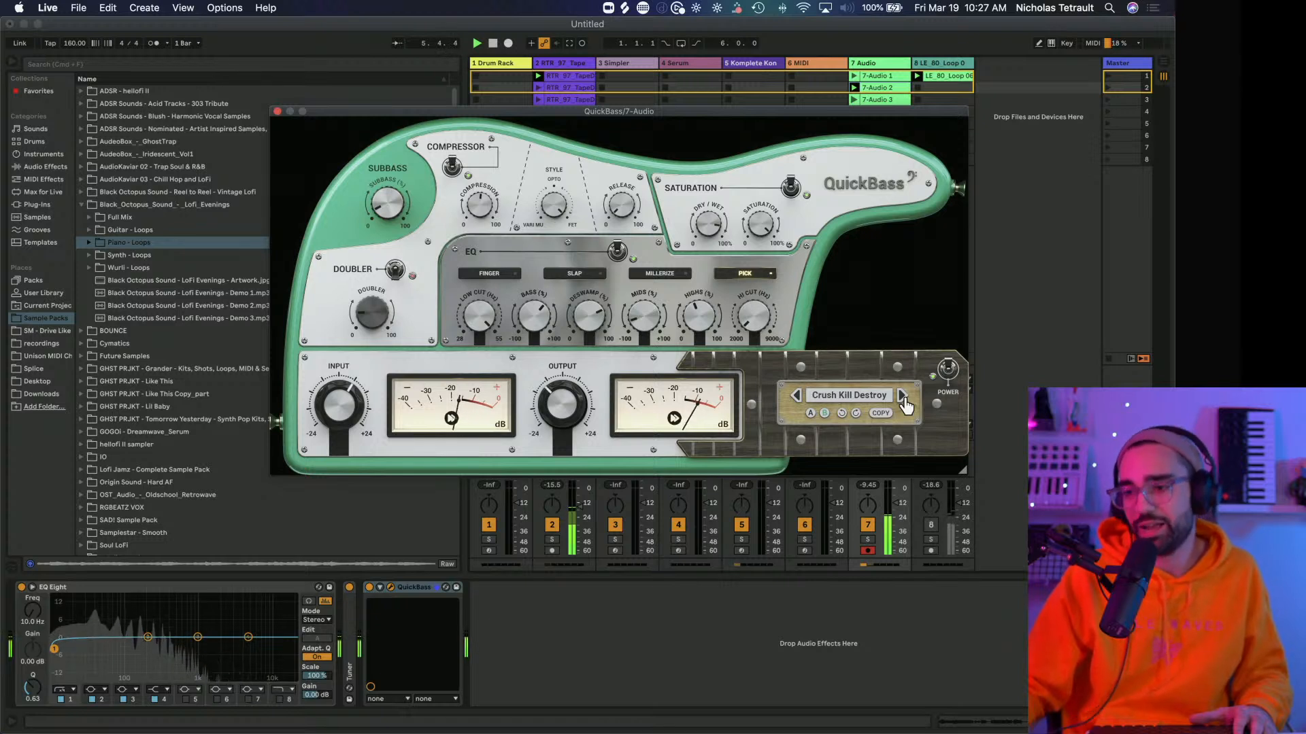
click(902, 399)
click(902, 399)
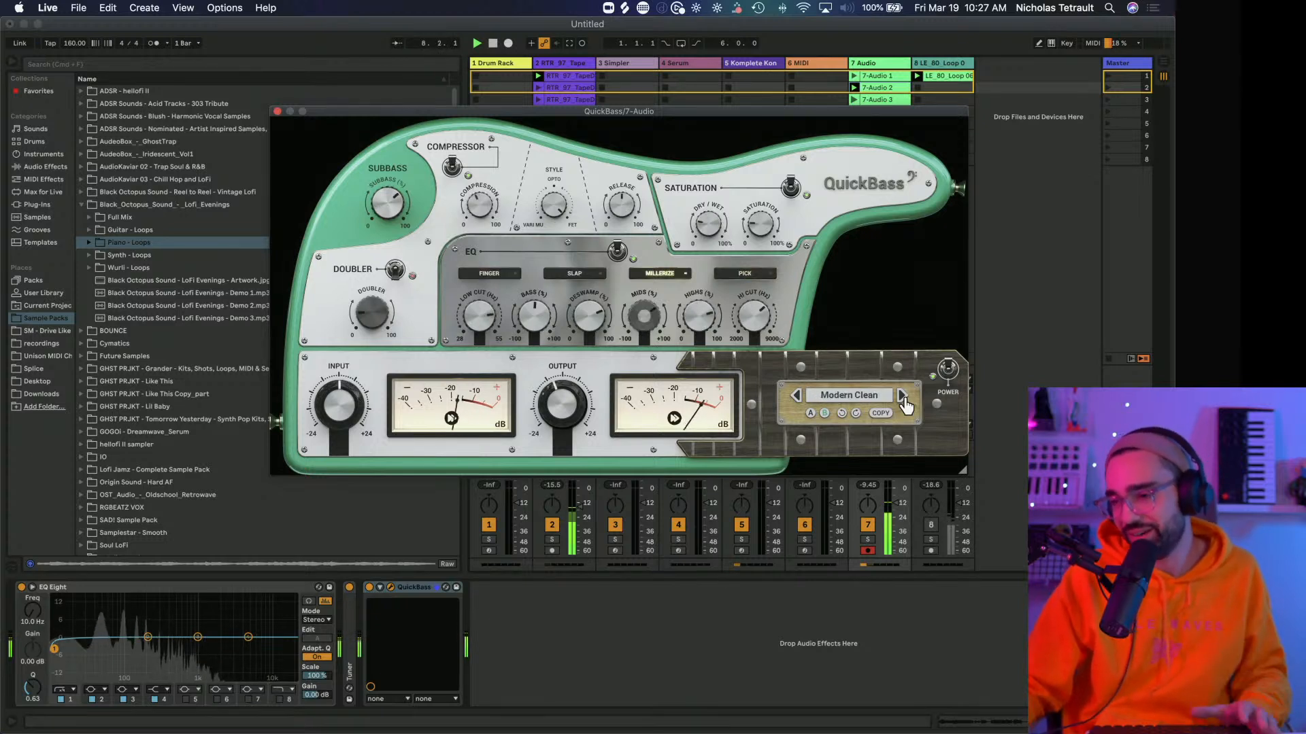
Audition further QuickBass presets on the playing bass clip, including Smooth Growls, Stoner Fuzz, Sub Boom Bap, Rock Pick 1, Saturated M, Saturated Pick and Slap M1.
click(902, 399)
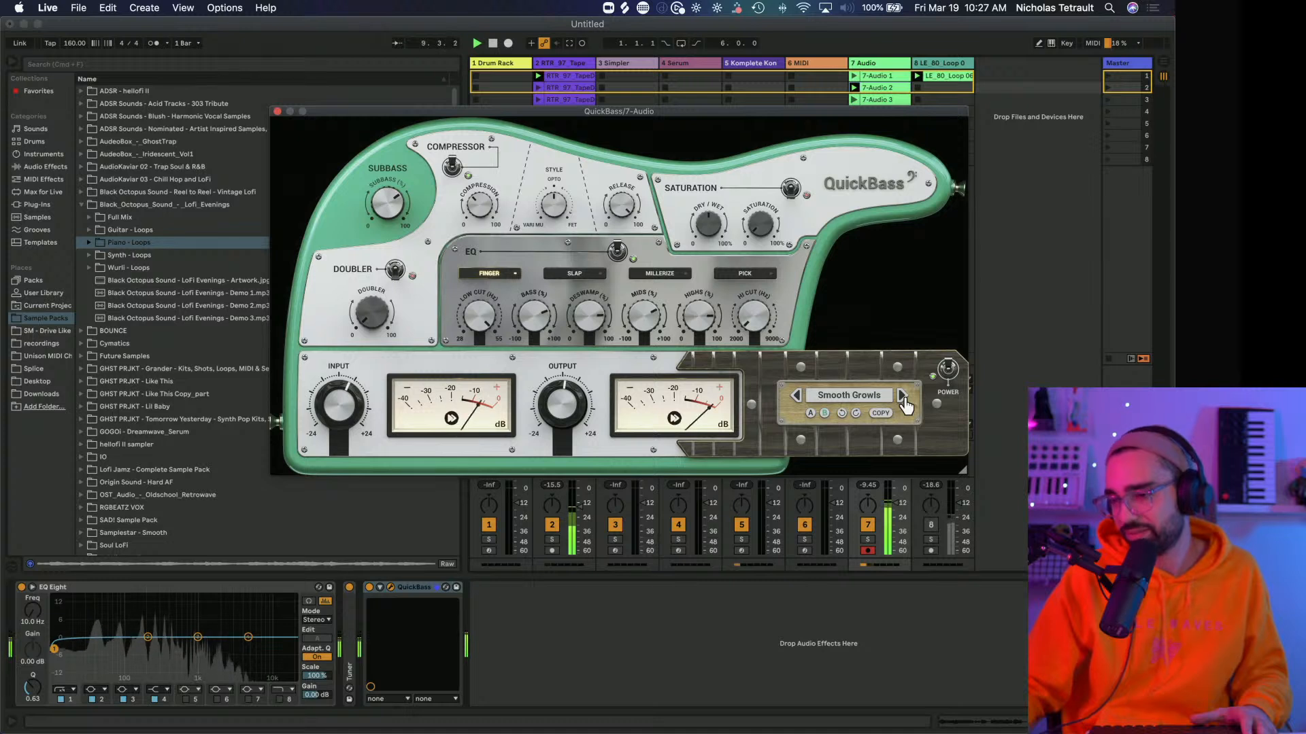
click(903, 399)
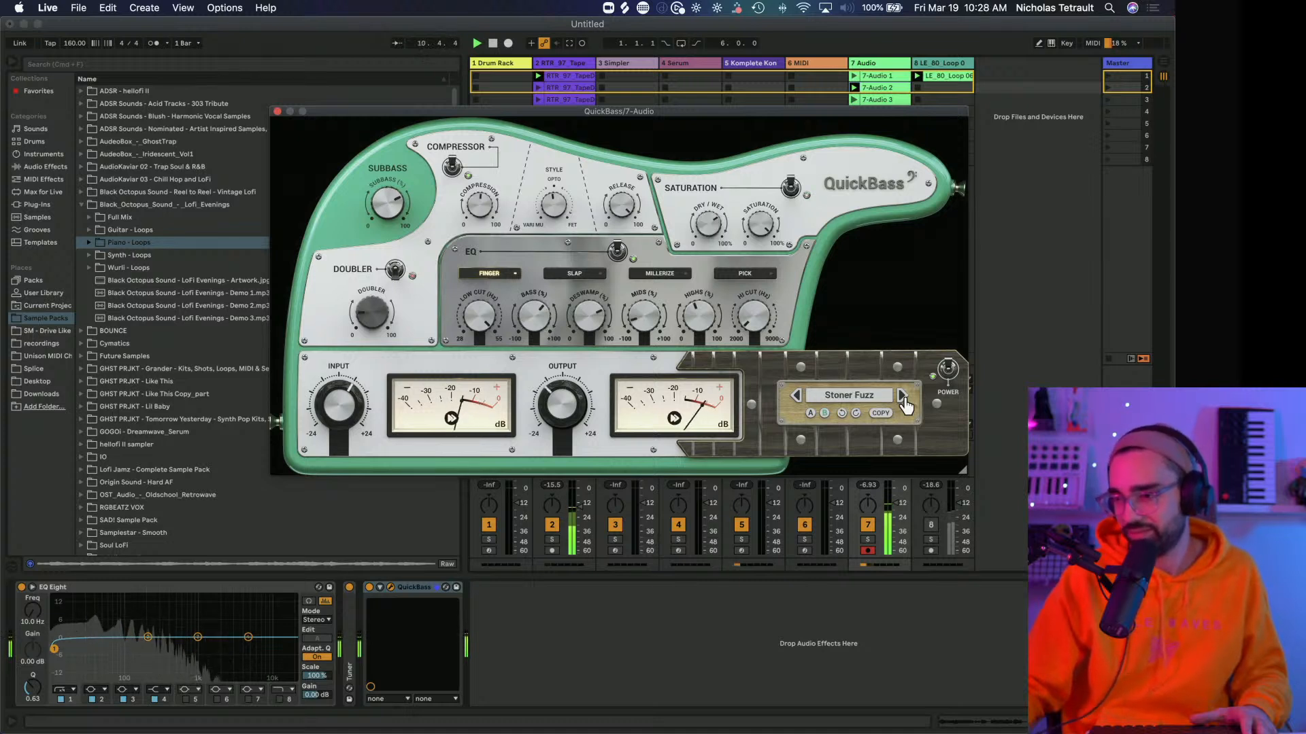
click(902, 398)
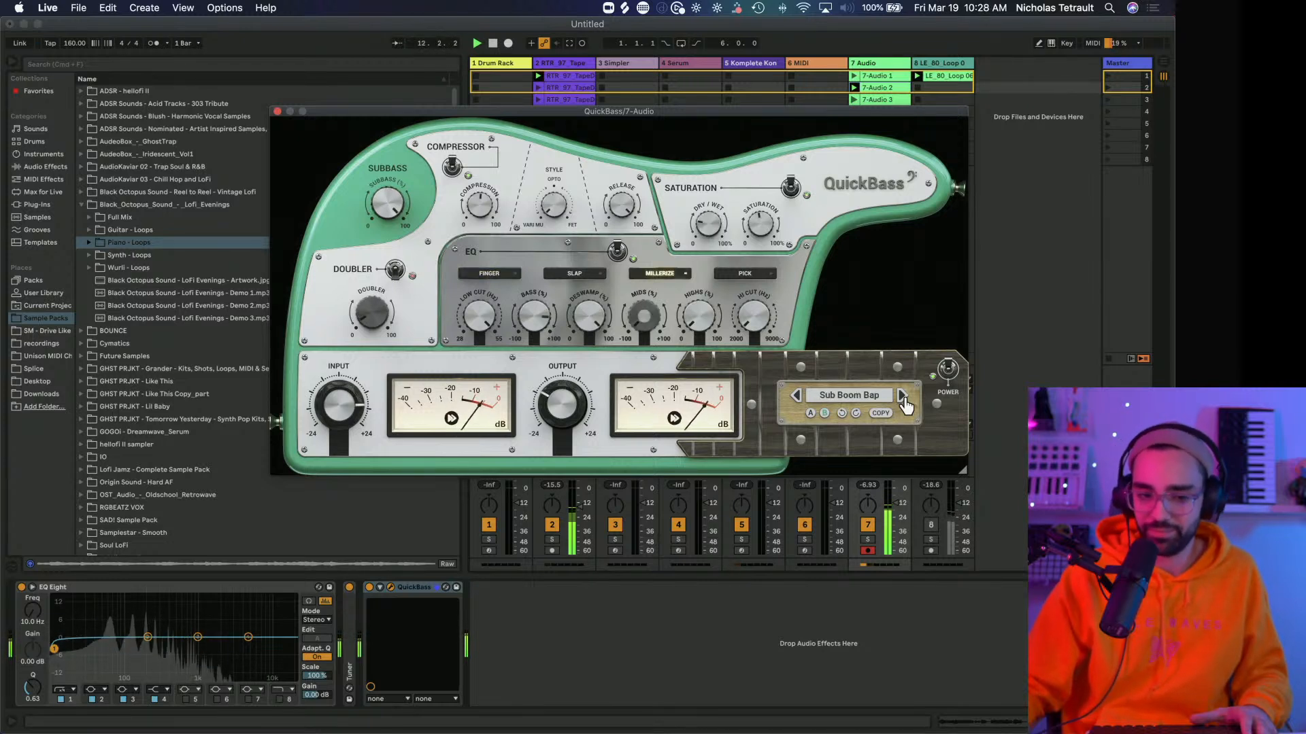
click(902, 398)
click(902, 398)
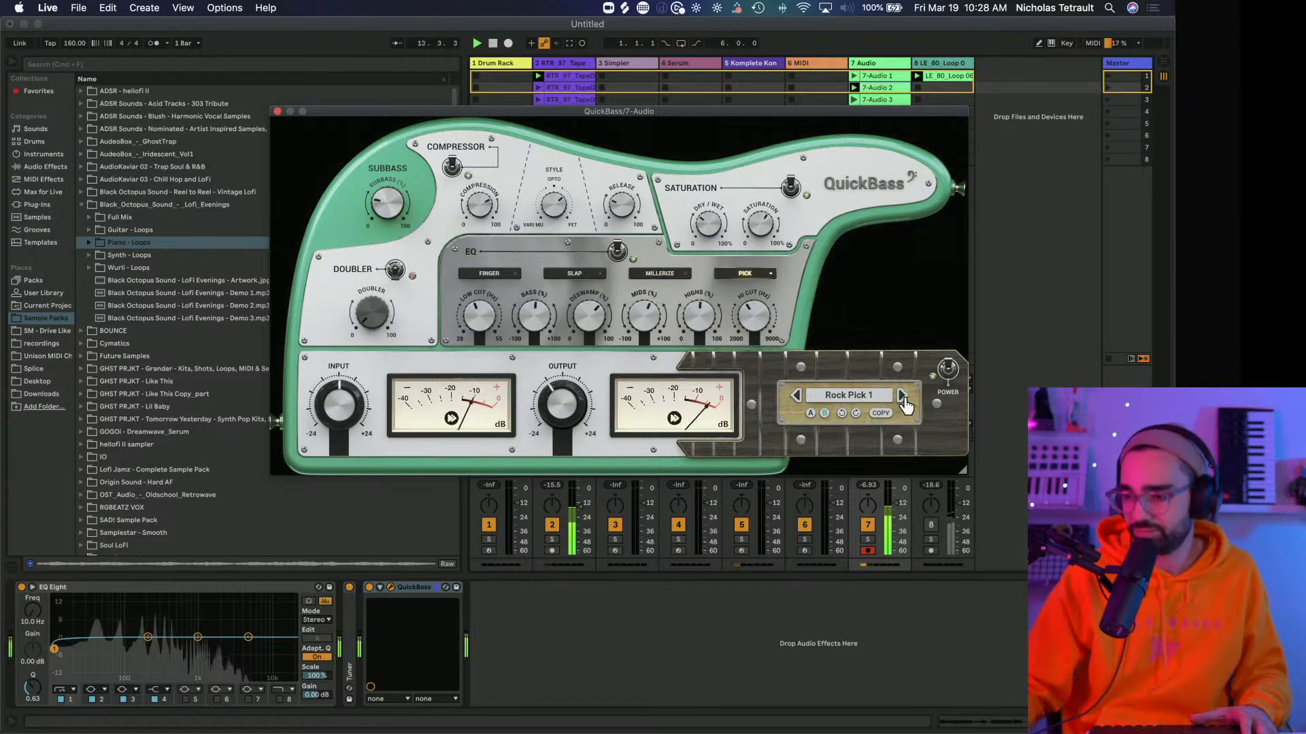
click(902, 399)
click(903, 399)
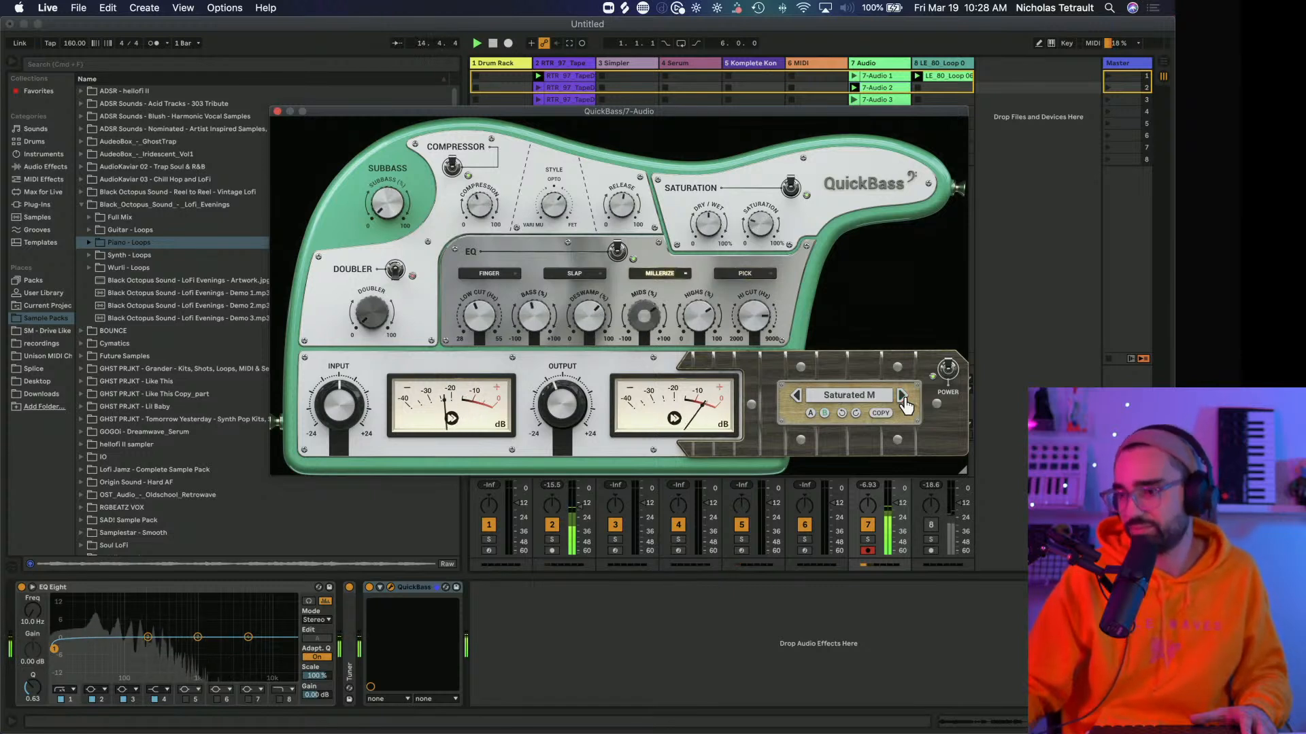
click(902, 398)
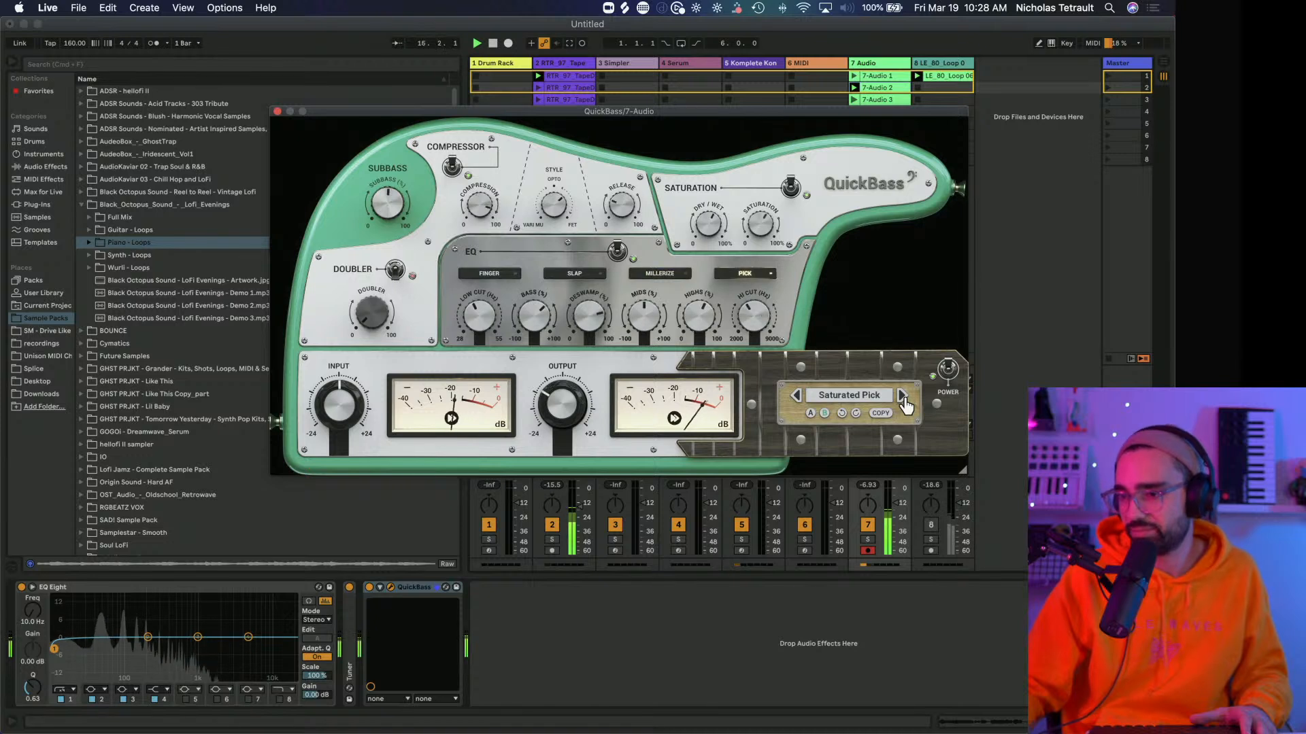
click(902, 399)
click(902, 398)
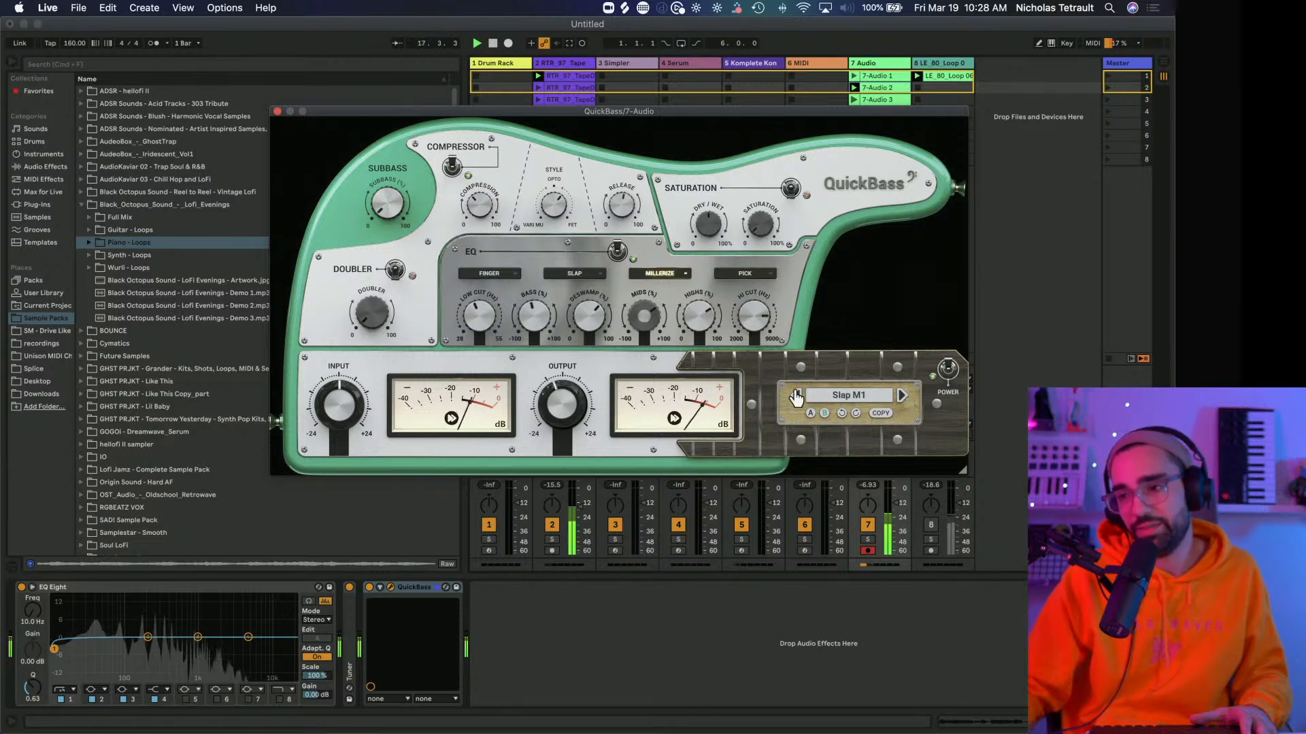
Return to Stoner Fuzz for comparison, choose the Sub Boom Bap preset for the bass track and close the QuickBass window.
click(795, 396)
click(796, 396)
click(796, 397)
click(796, 396)
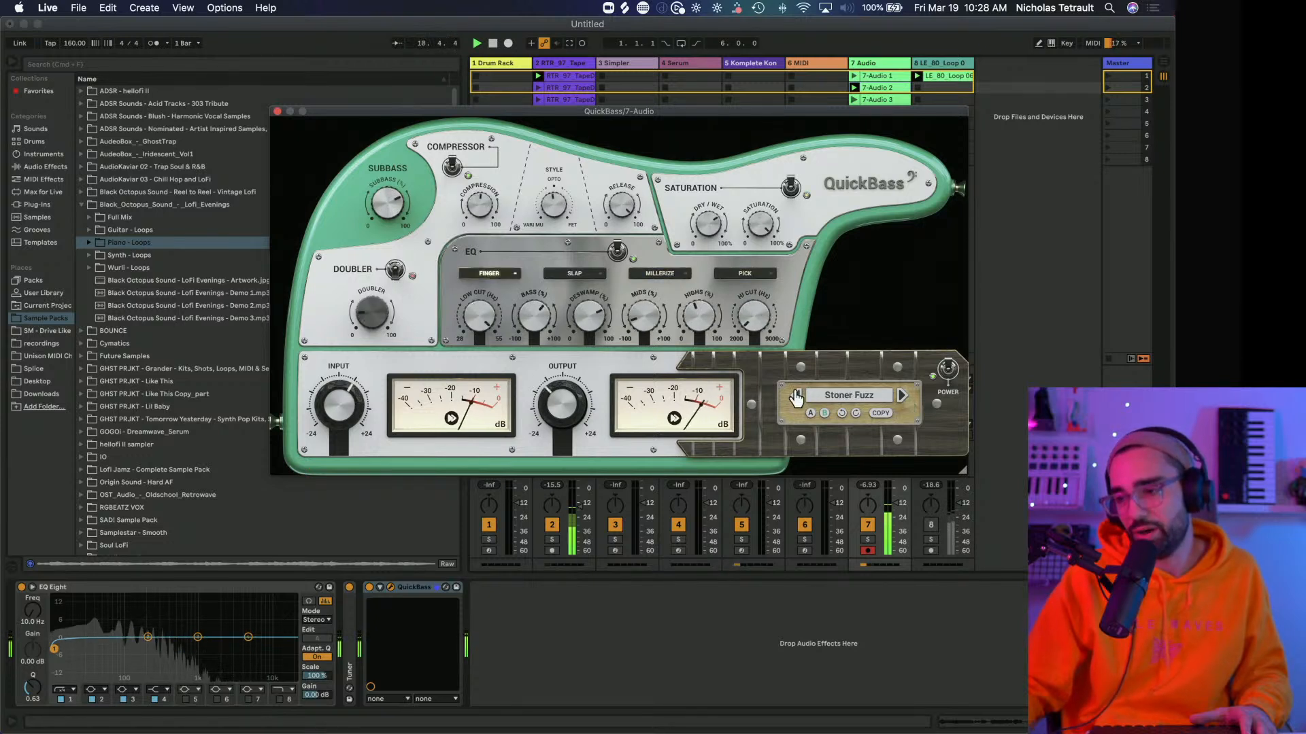
click(901, 397)
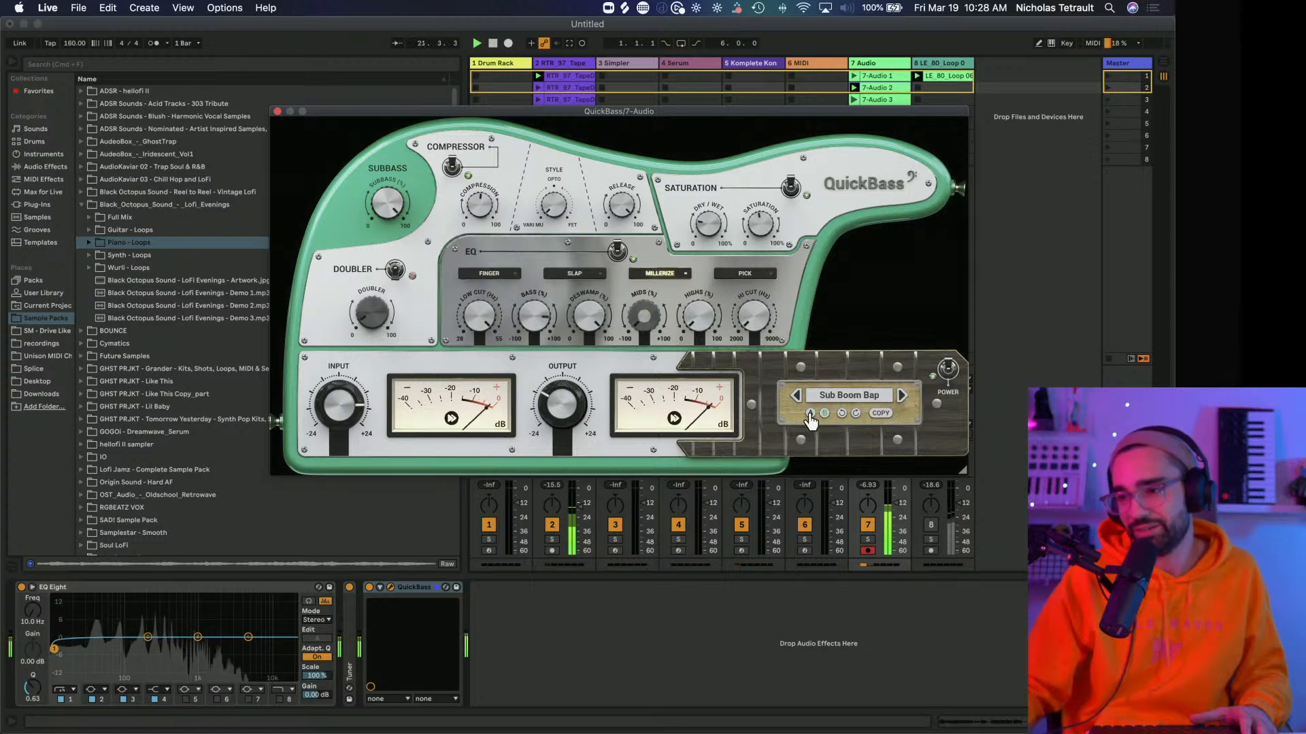
drag(365, 113, 624, 281)
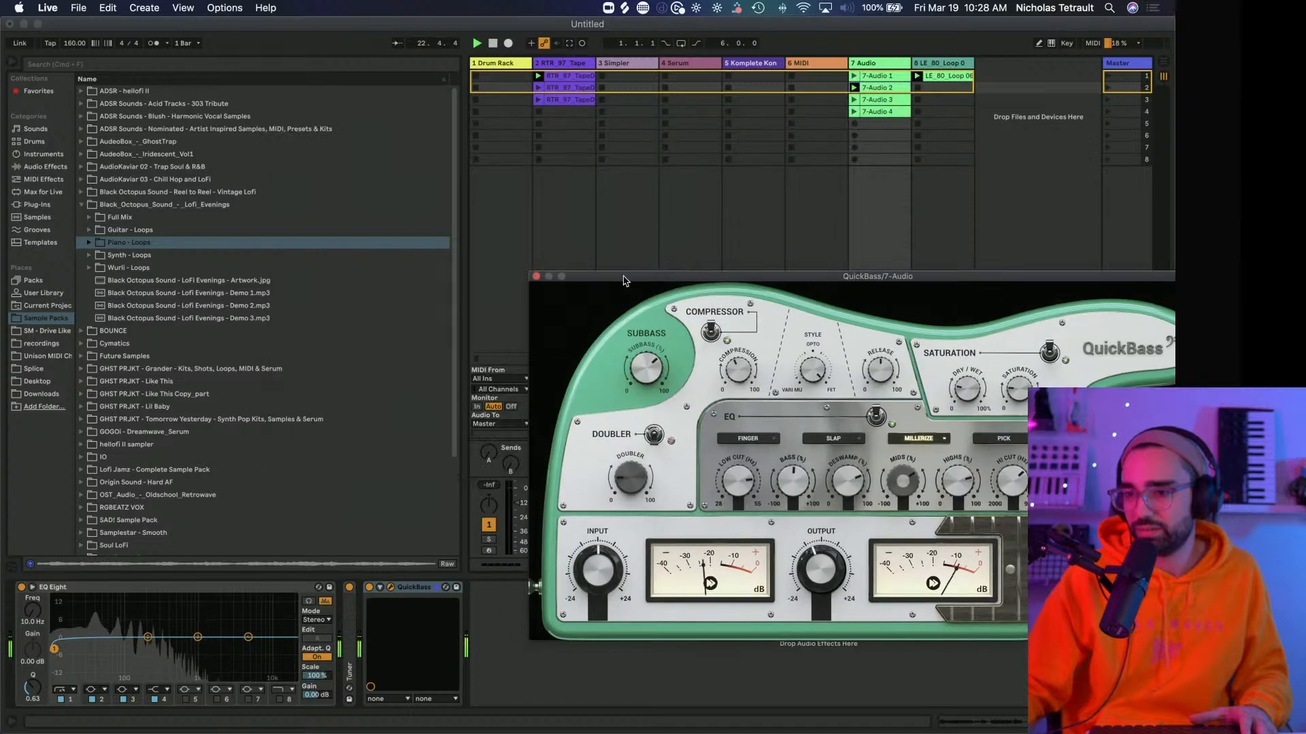
click(536, 276)
Check the Drum Rack track's devices and look through the Guitar - Loops folder of the Lofi Evenings pack.
click(498, 63)
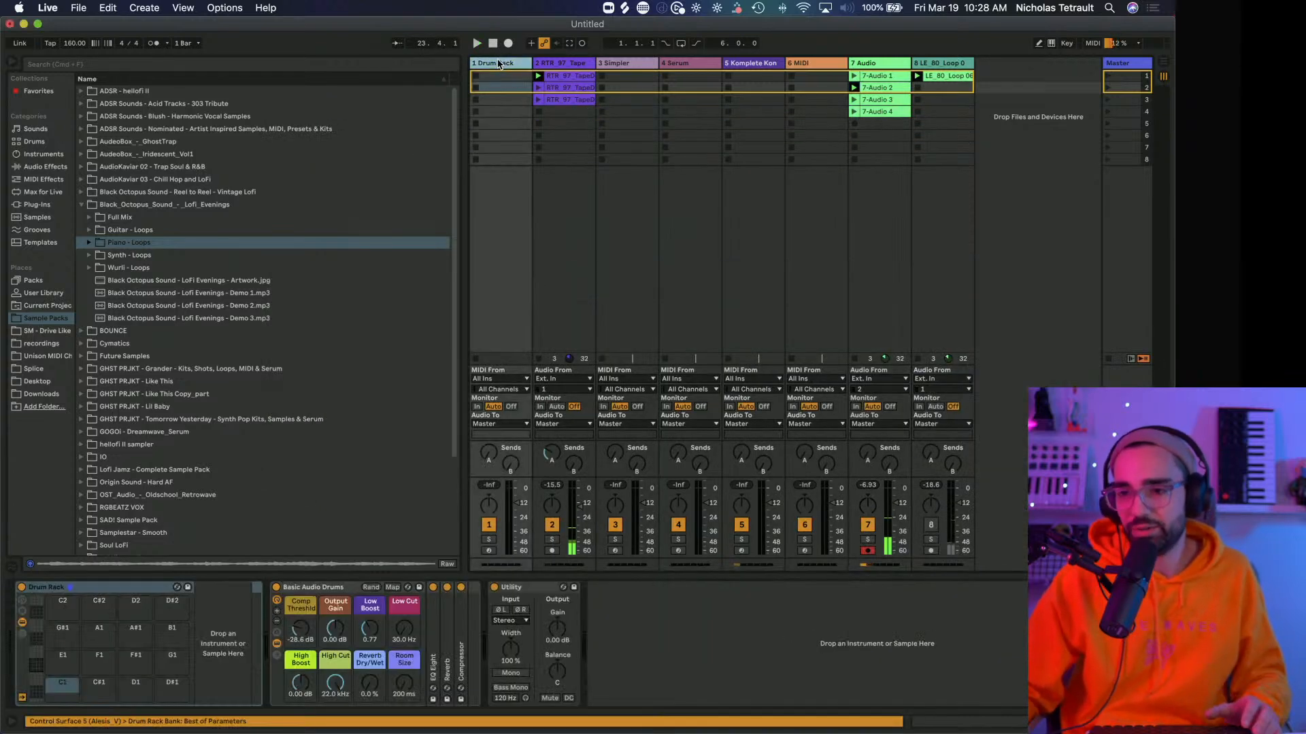
click(630, 77)
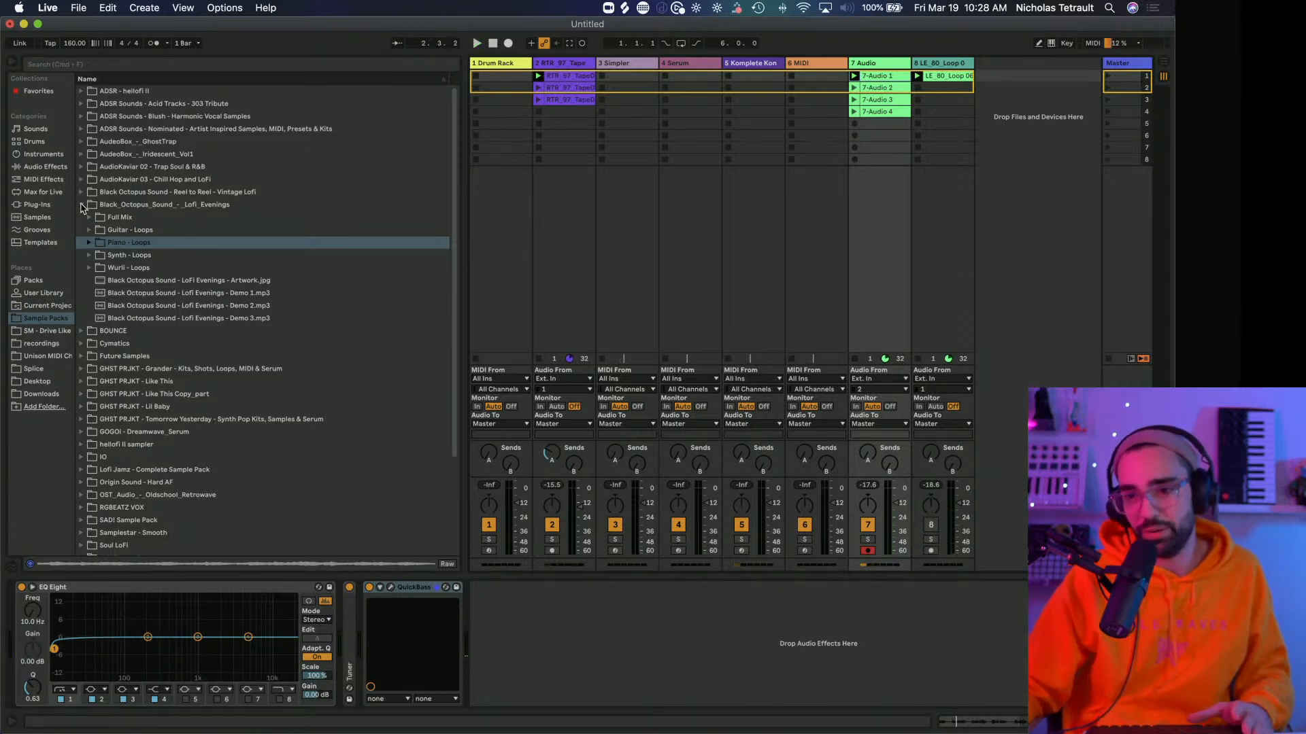
click(81, 205)
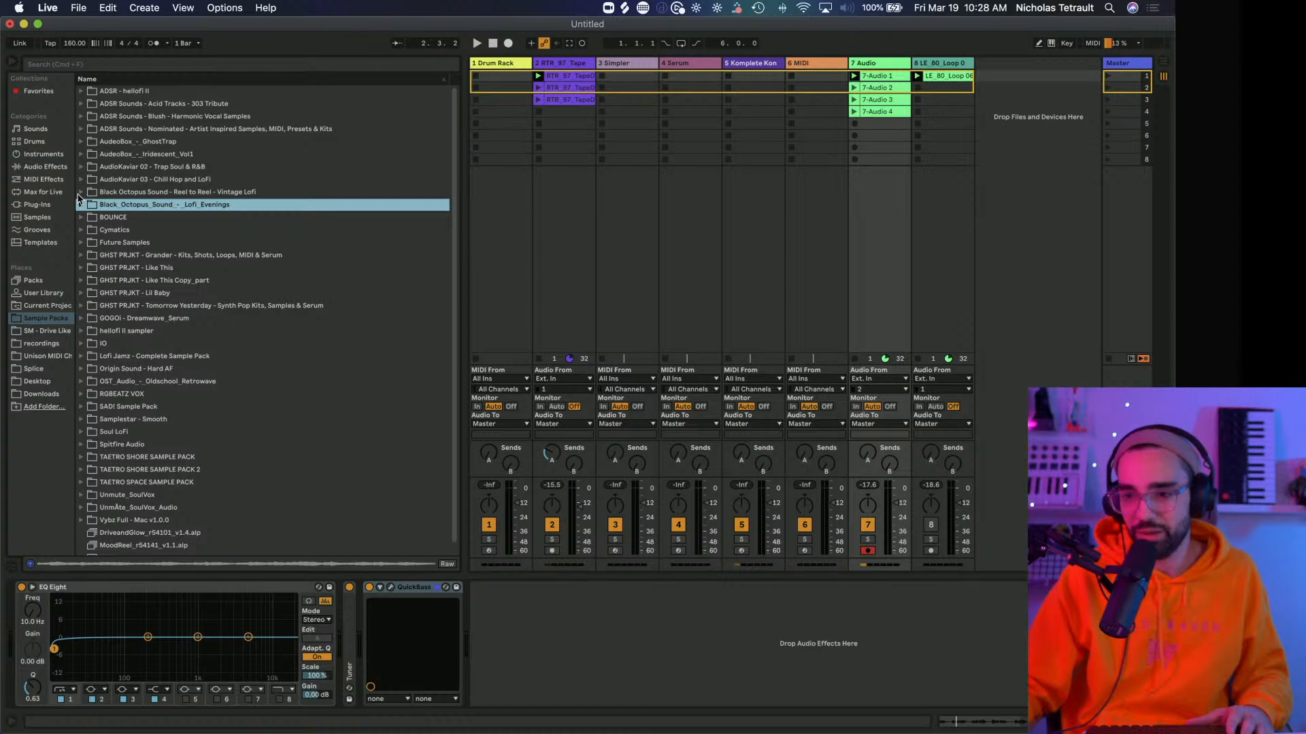
click(81, 205)
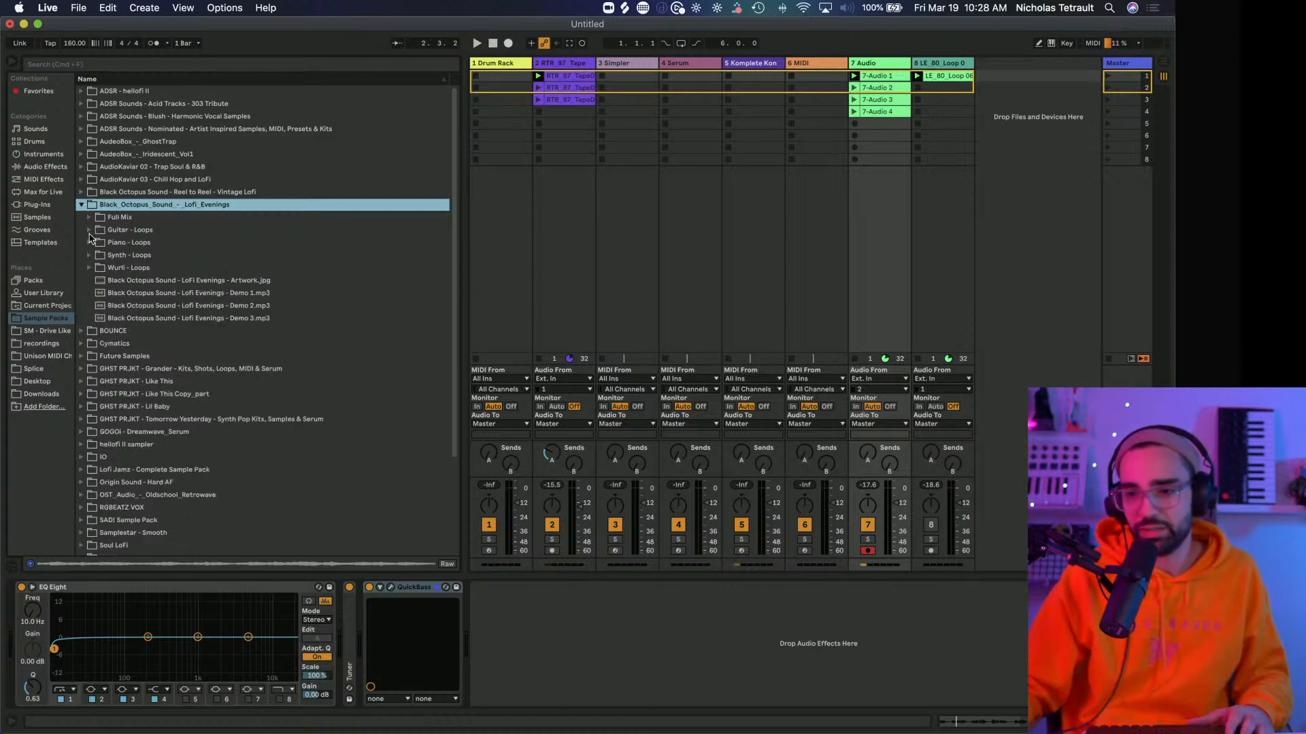
click(89, 231)
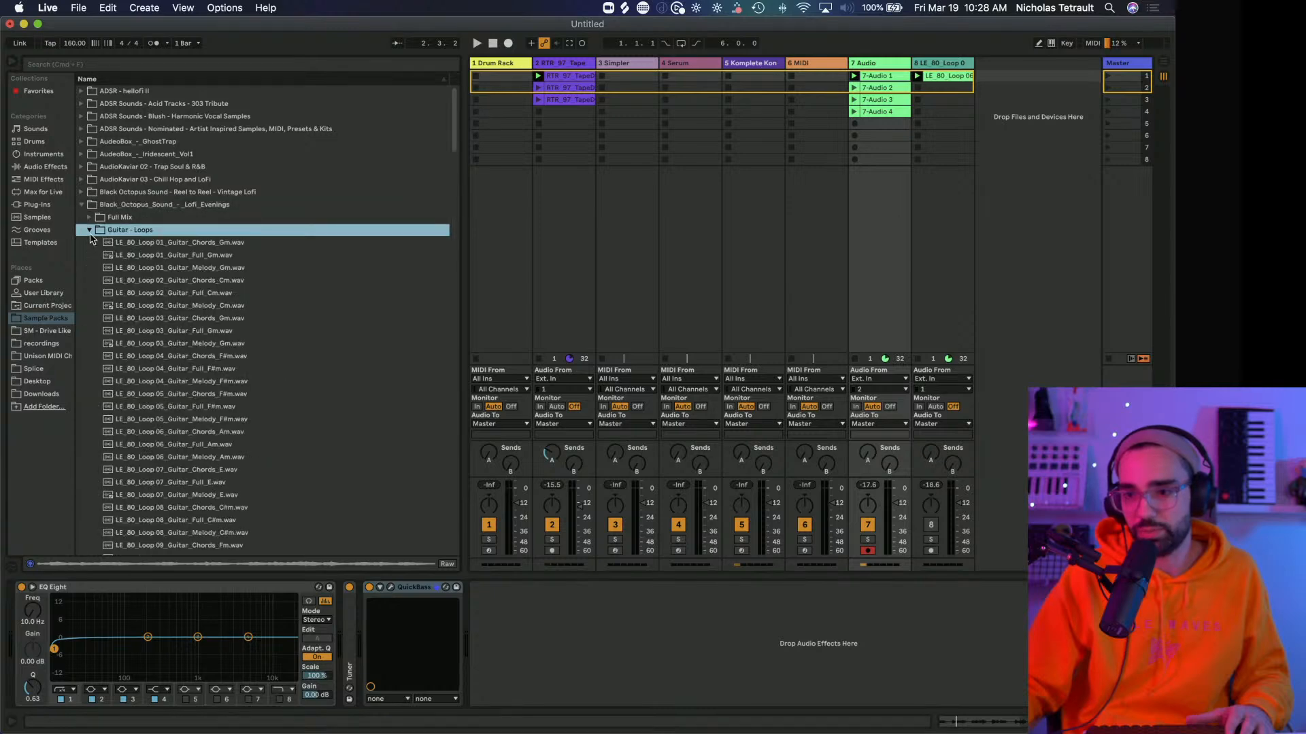
click(89, 231)
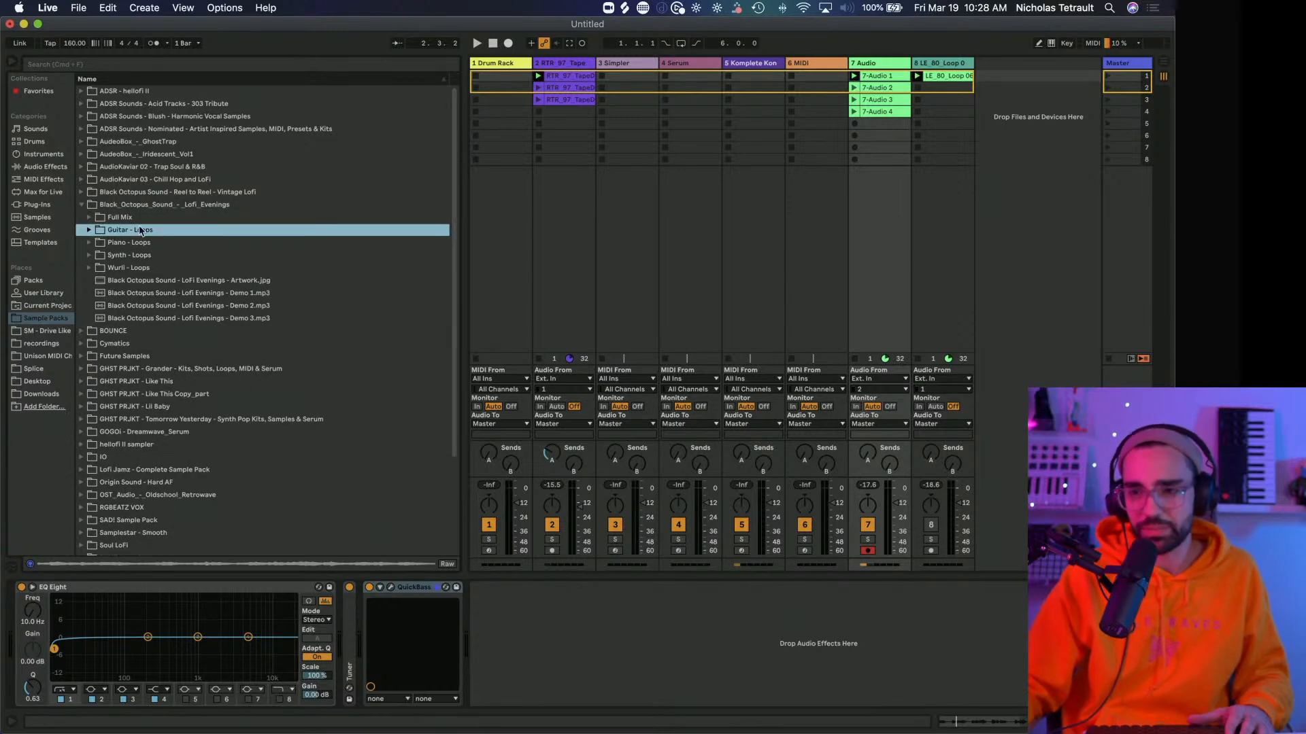
Open the Kicks folder under Acoustic Drums - One Shots in the Reel to Reel - Vintage Lofi pack.
click(82, 192)
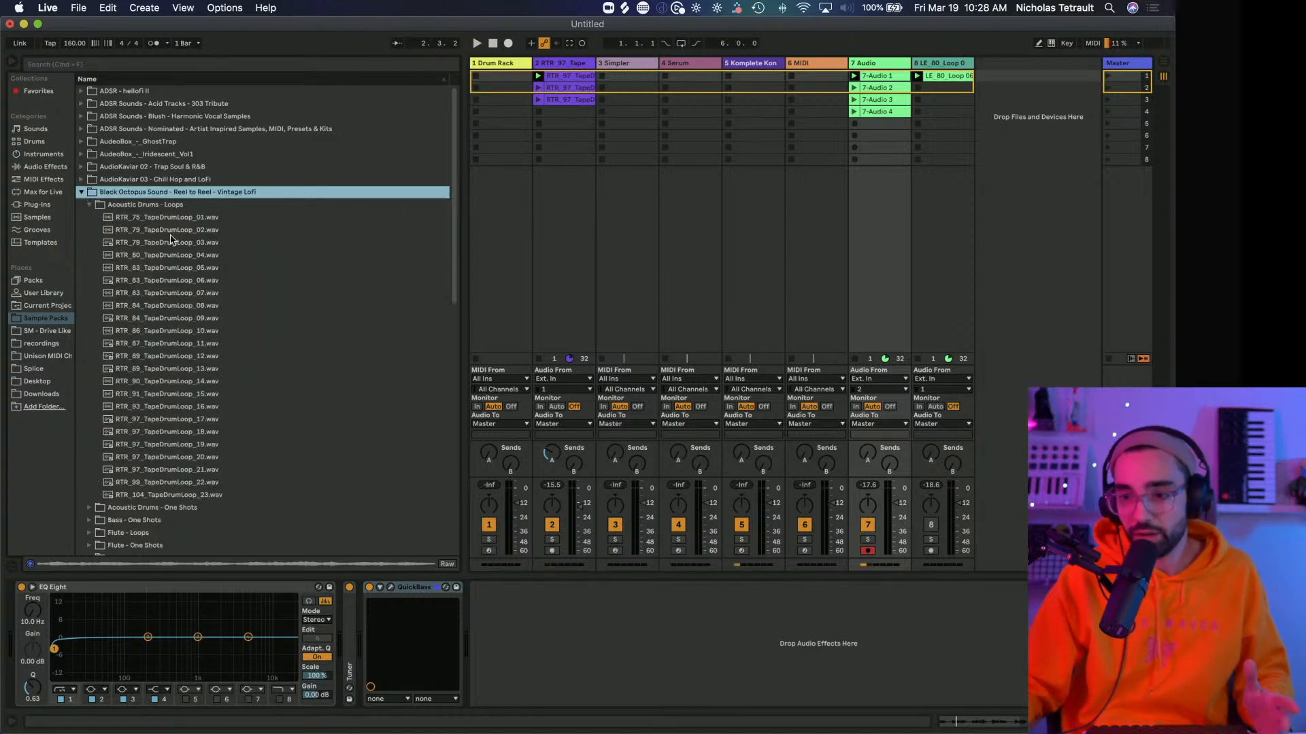
scroll(166, 296, down, 3)
scroll(164, 294, up, 3)
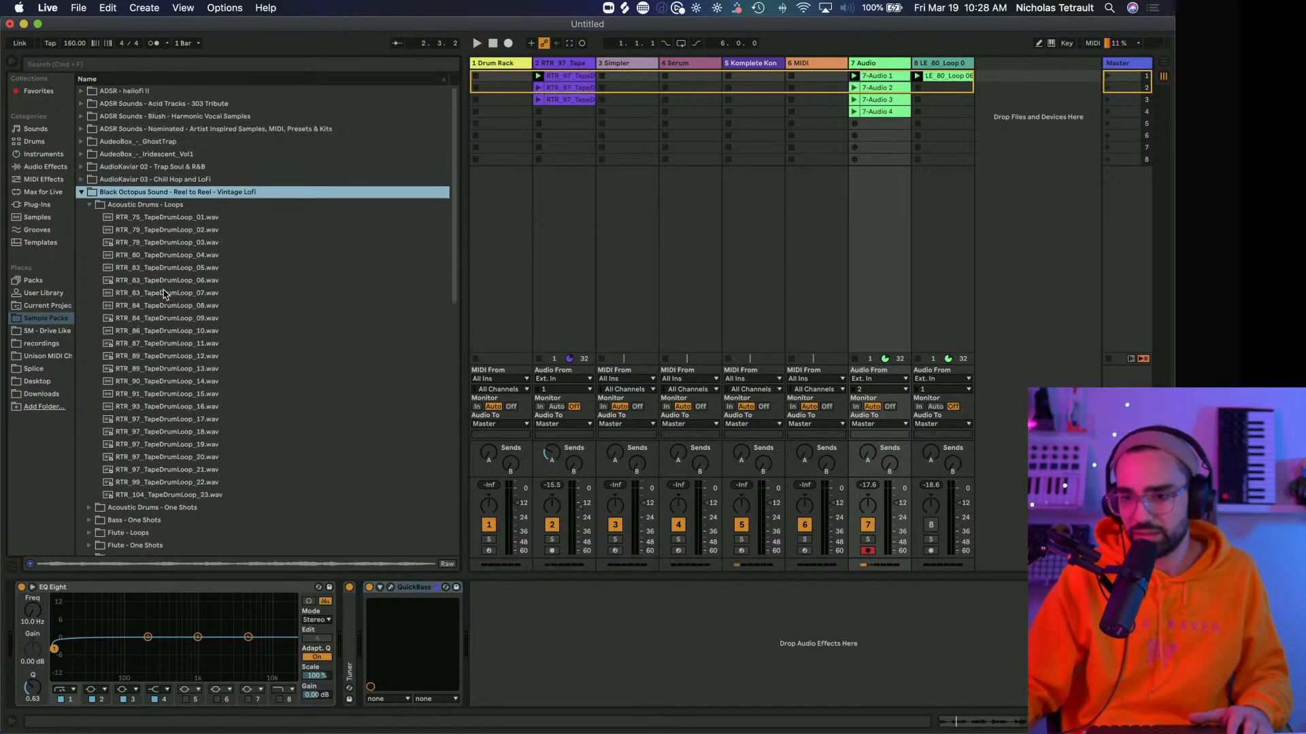
click(88, 206)
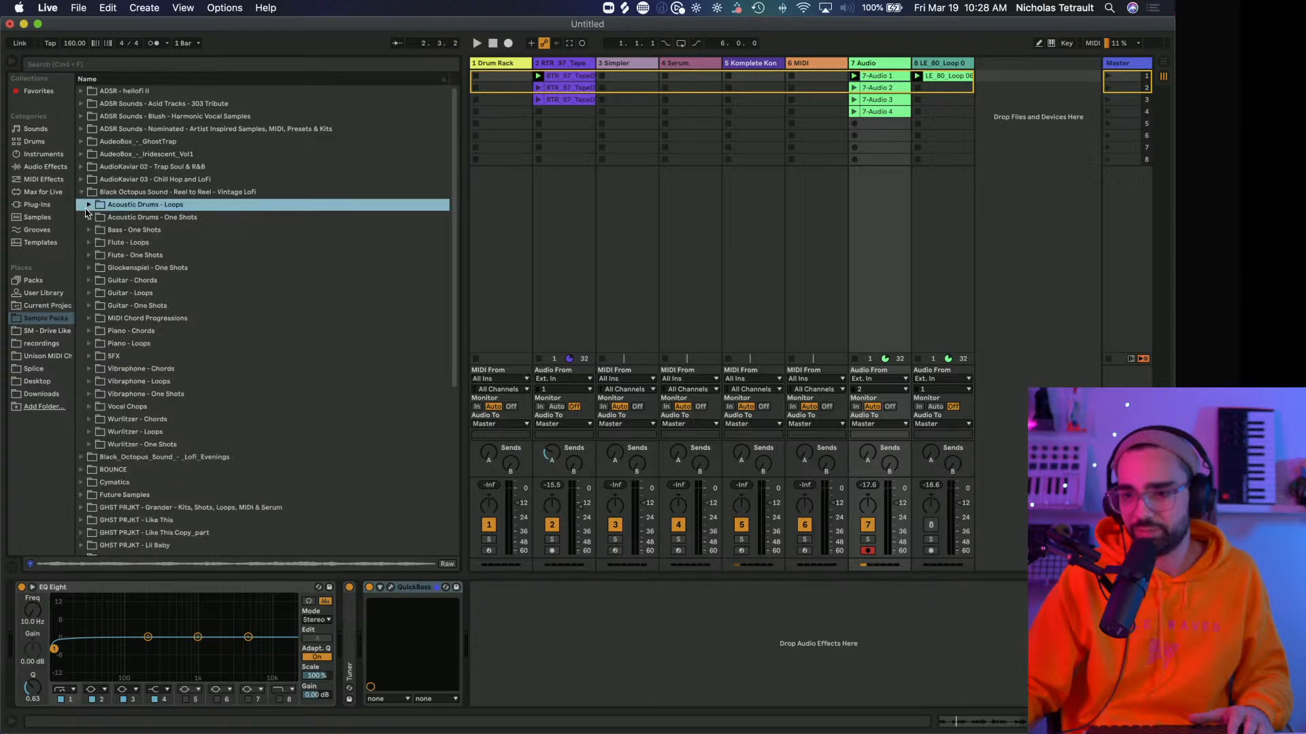
click(89, 218)
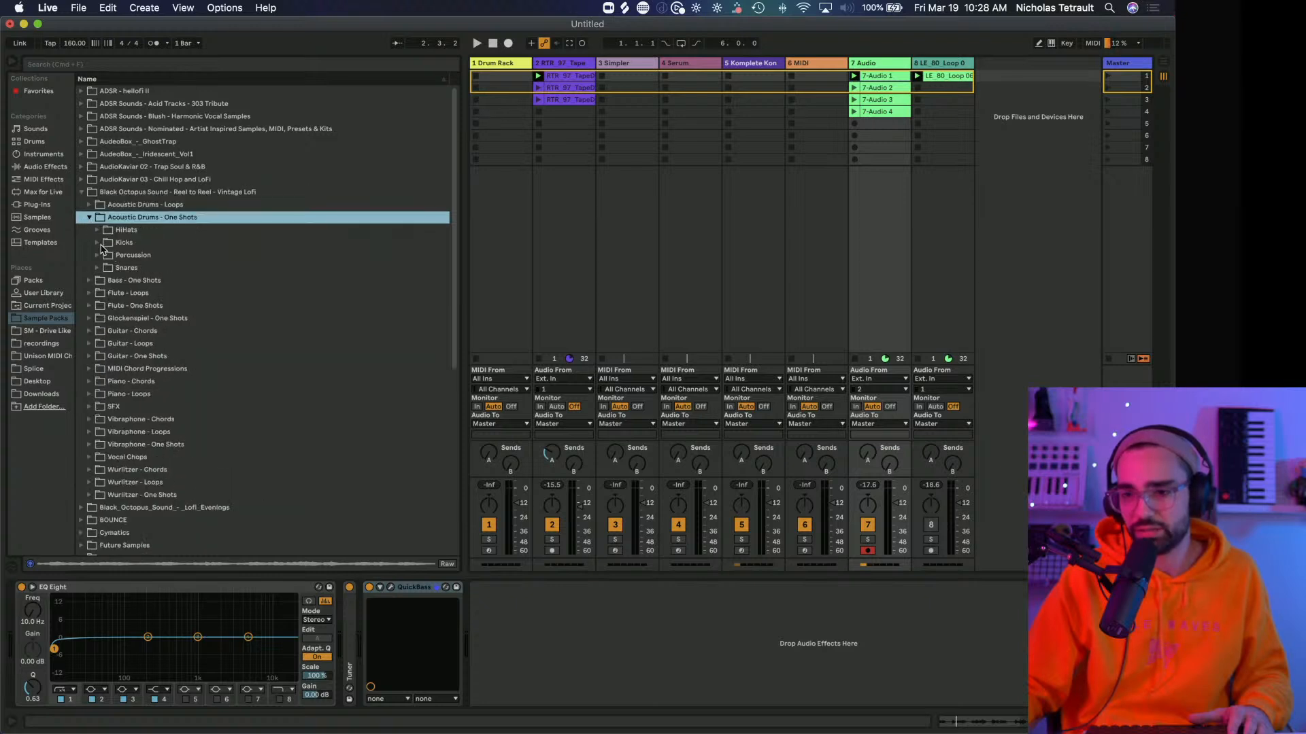
click(98, 244)
click(98, 244)
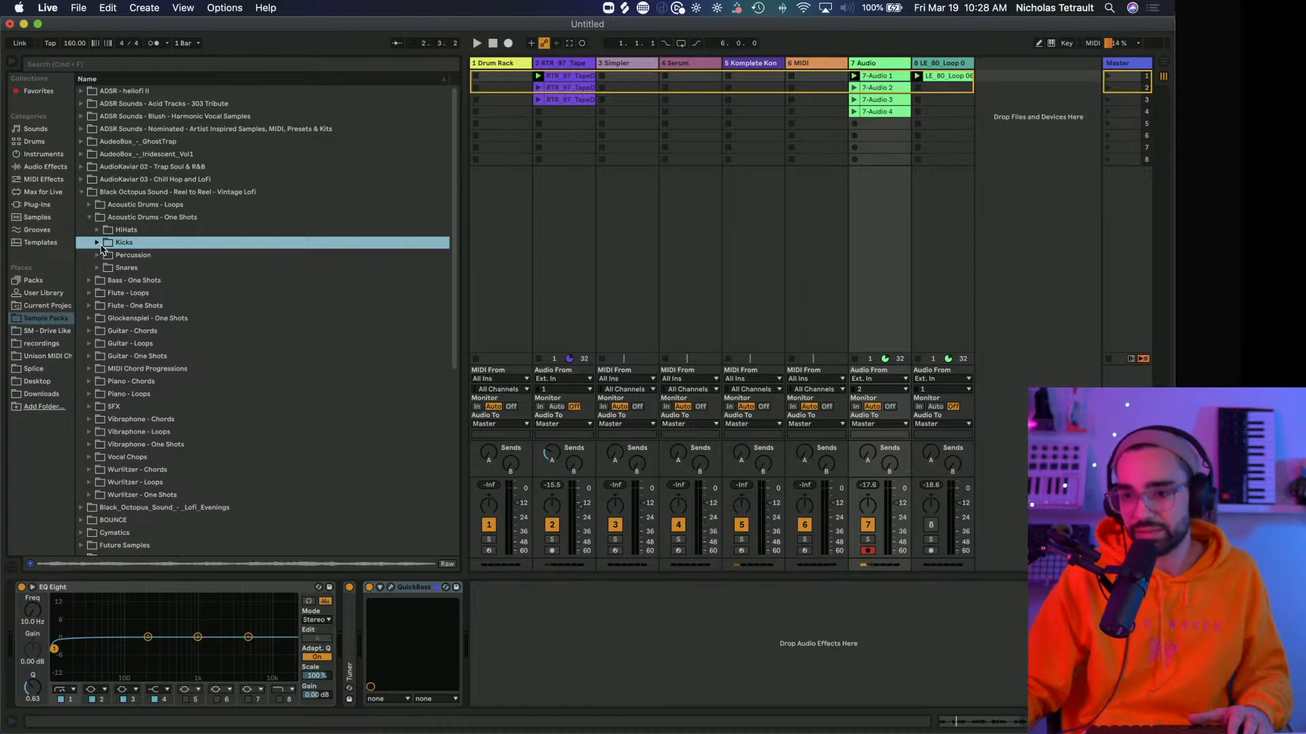
click(98, 243)
Preview the kick one-shots RTR_Kick_04, 07, 10, 12 and 01.
click(171, 297)
click(162, 331)
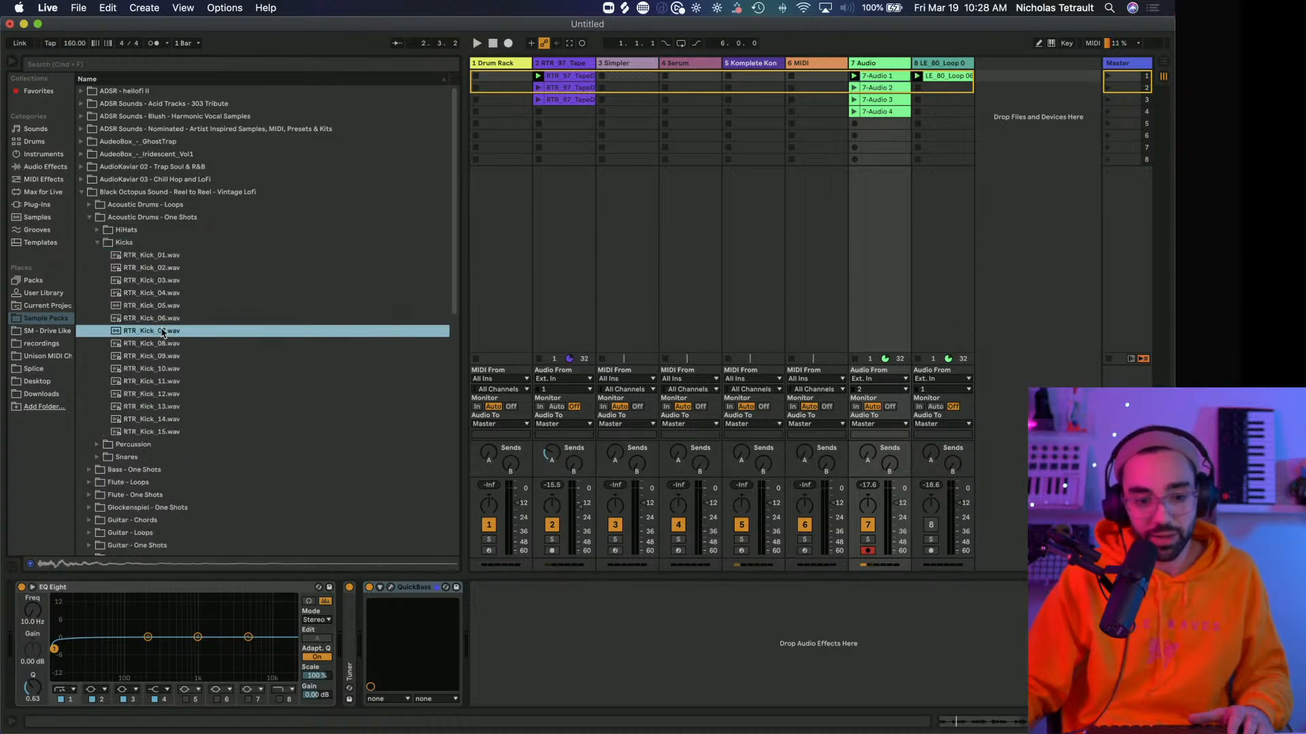
click(162, 369)
click(155, 396)
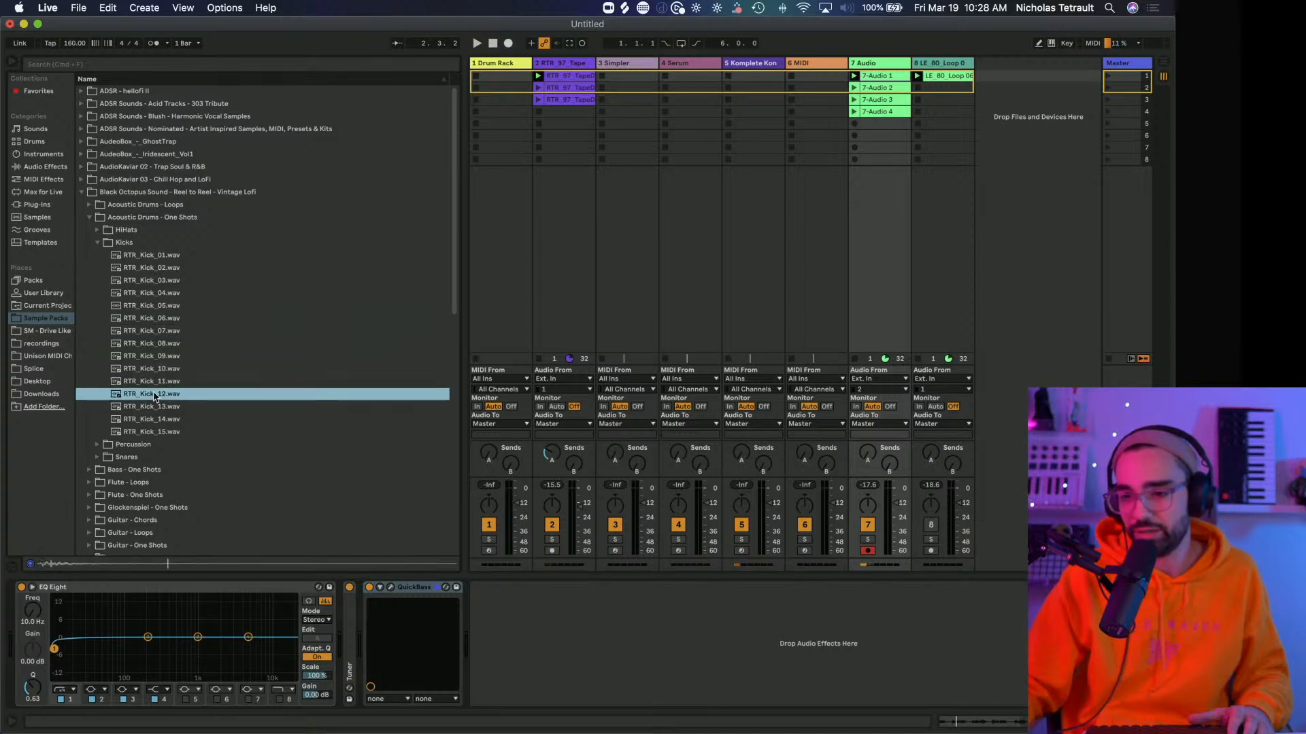
click(163, 256)
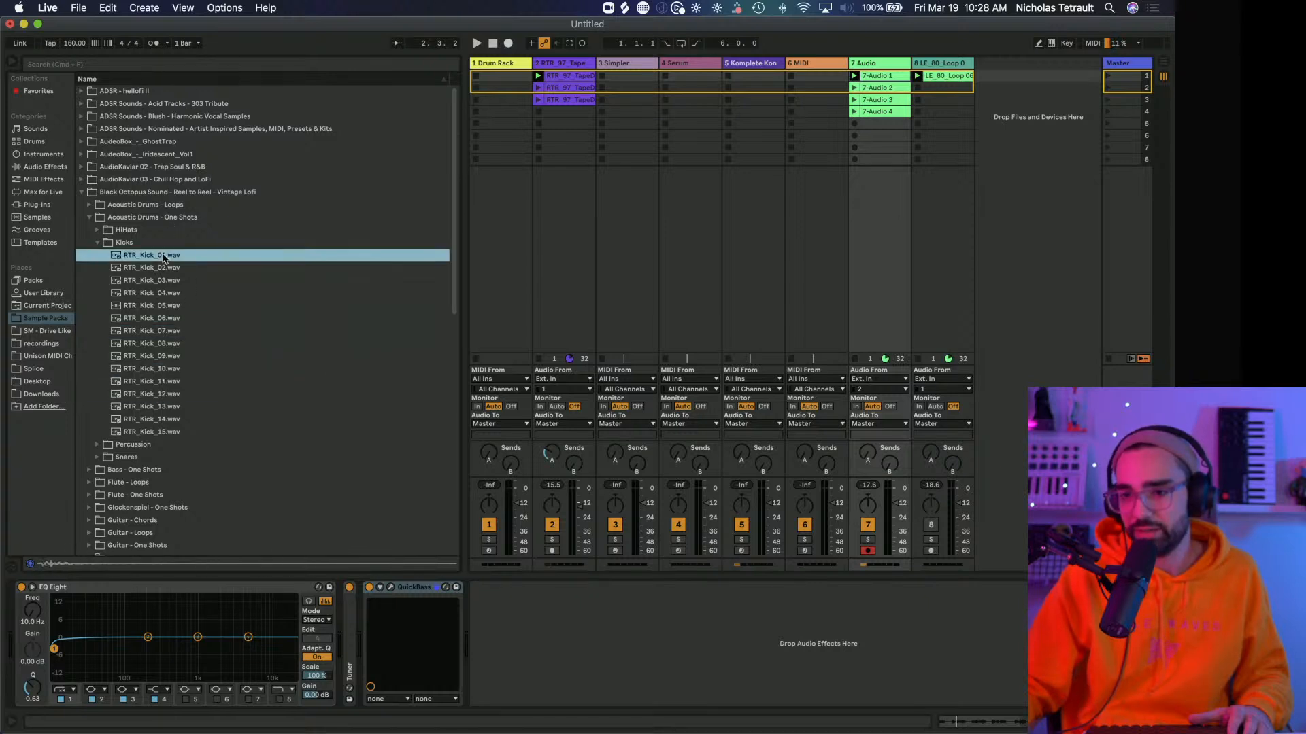
Load RTR_Kick_01.wav onto the C1 pad of the Drum Rack track and arm the track for recording.
click(500, 62)
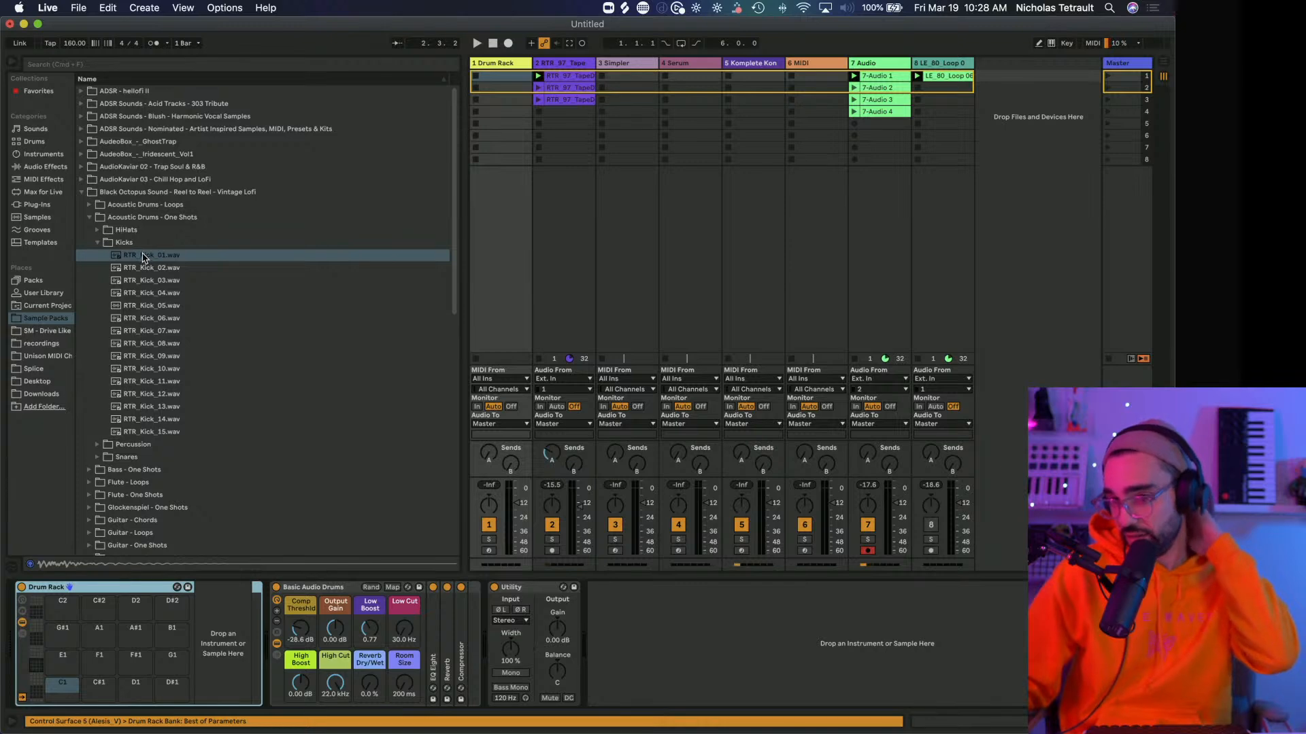
drag(143, 257, 68, 693)
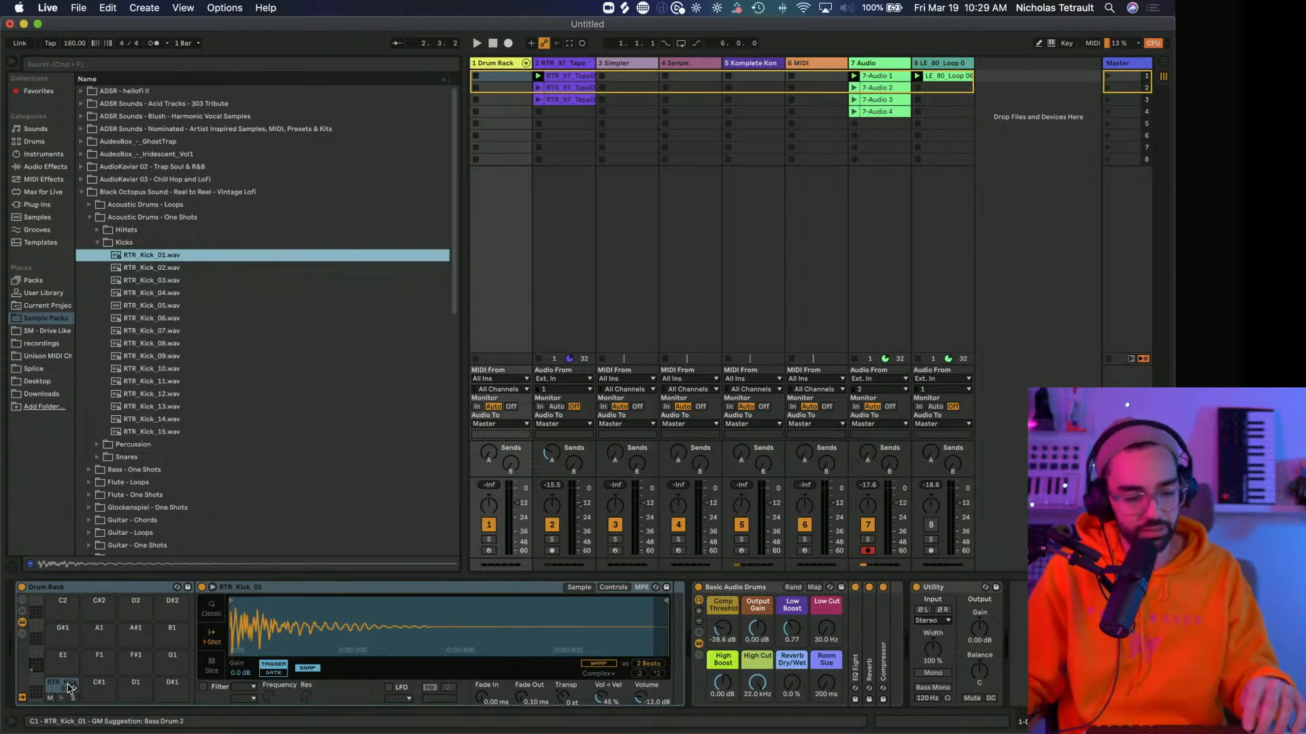
click(488, 551)
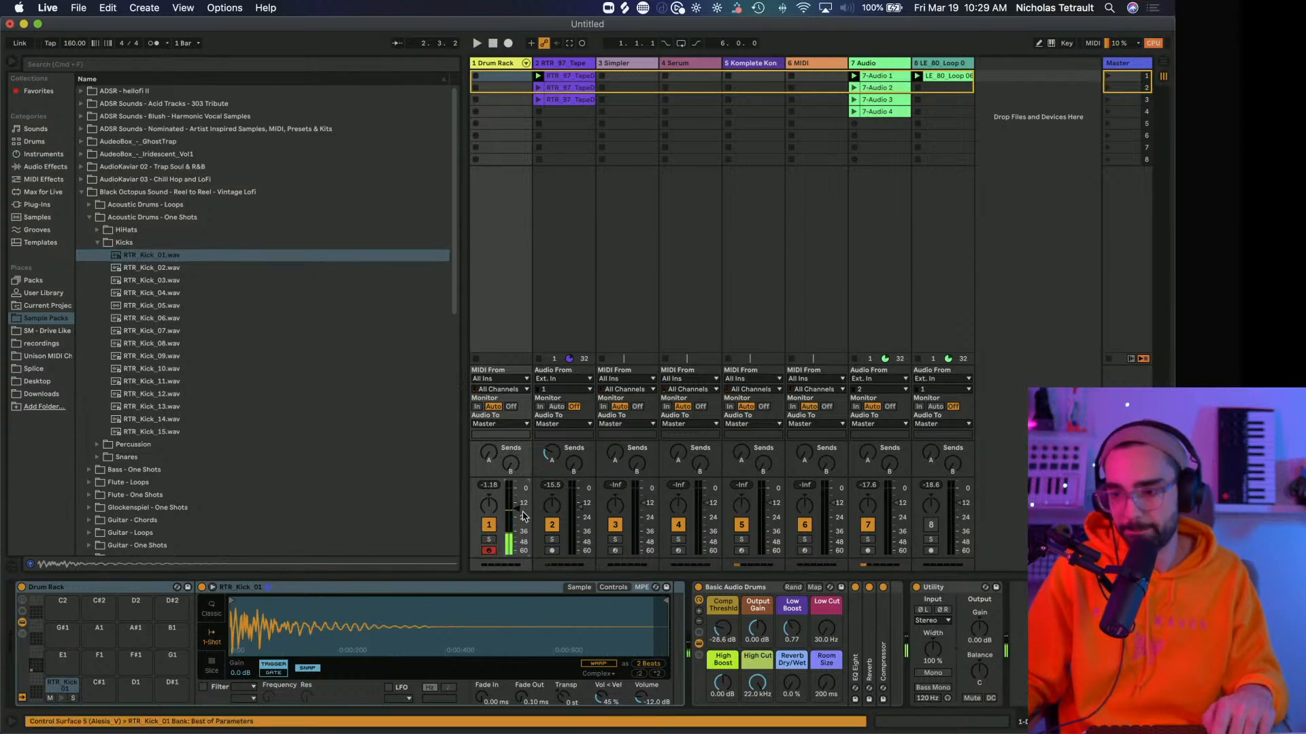
Compare alternative kick one-shots such as RTR_Kick_07, 08, 09, 14 and 15 with RTR_Kick_01.wav.
click(174, 332)
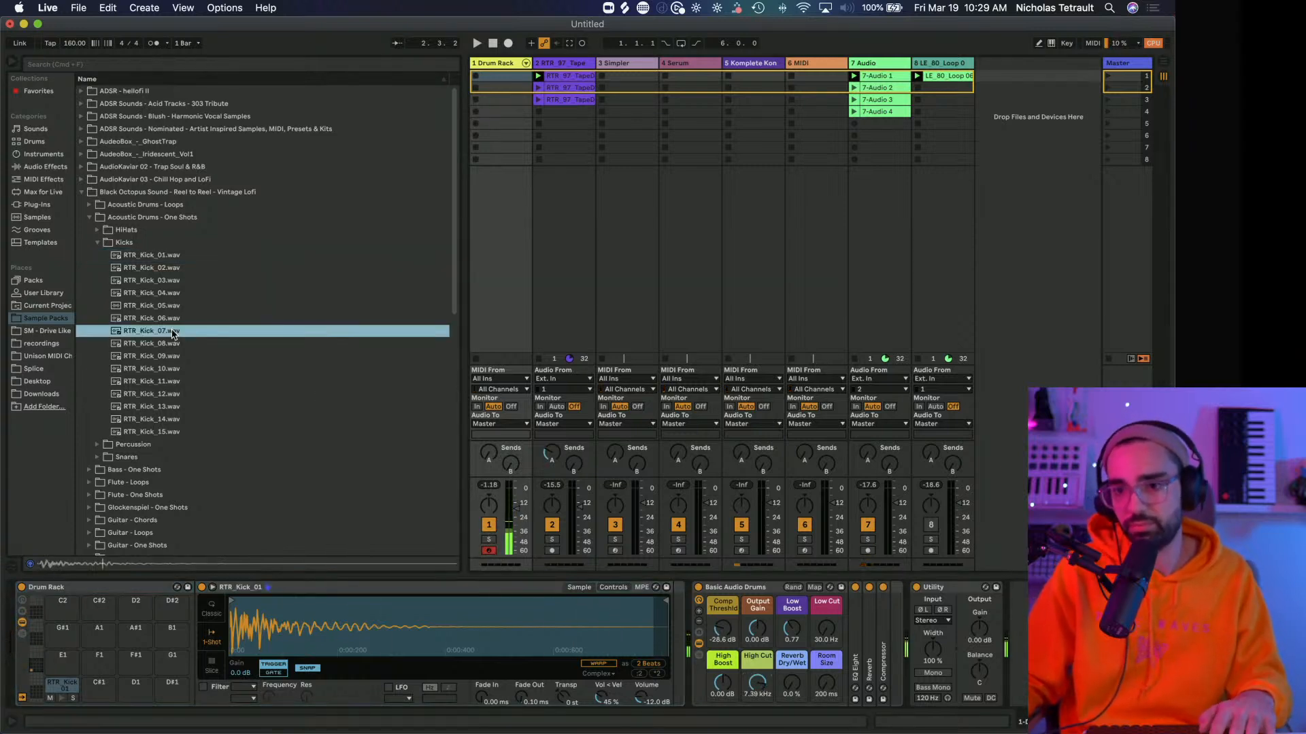
key(Down)
key(Down)
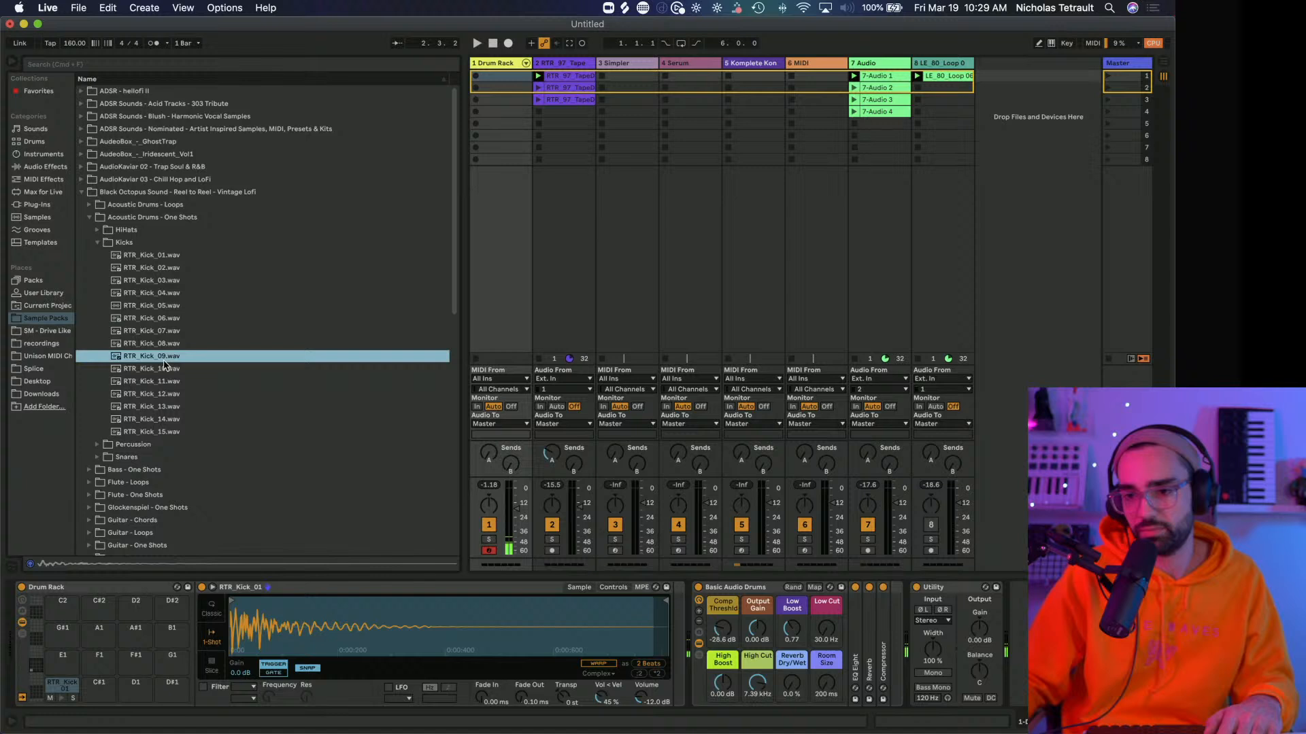
click(153, 422)
click(153, 430)
click(140, 259)
Preview the pack's snares RTR_Snare_08, 05 and 04, and load RTR_Snare_05.wav onto the Drum Rack's D1 pad.
click(97, 243)
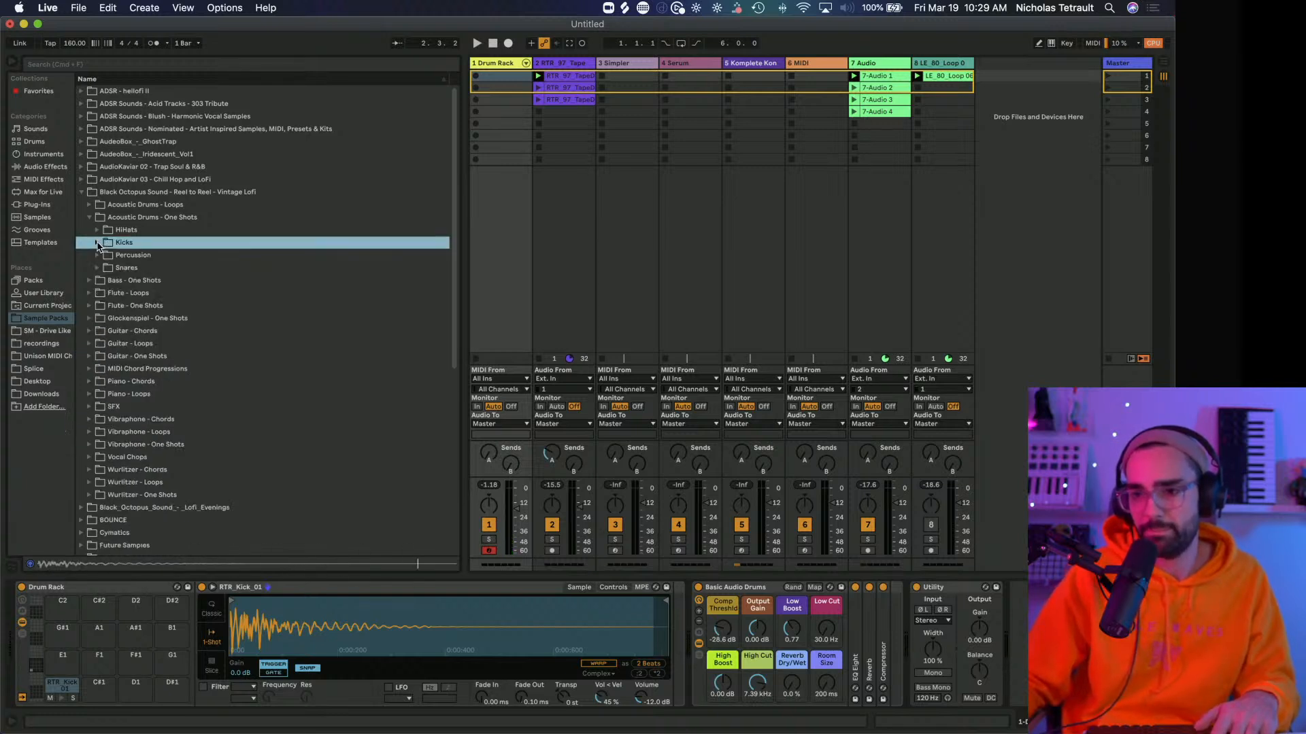
click(97, 267)
click(153, 372)
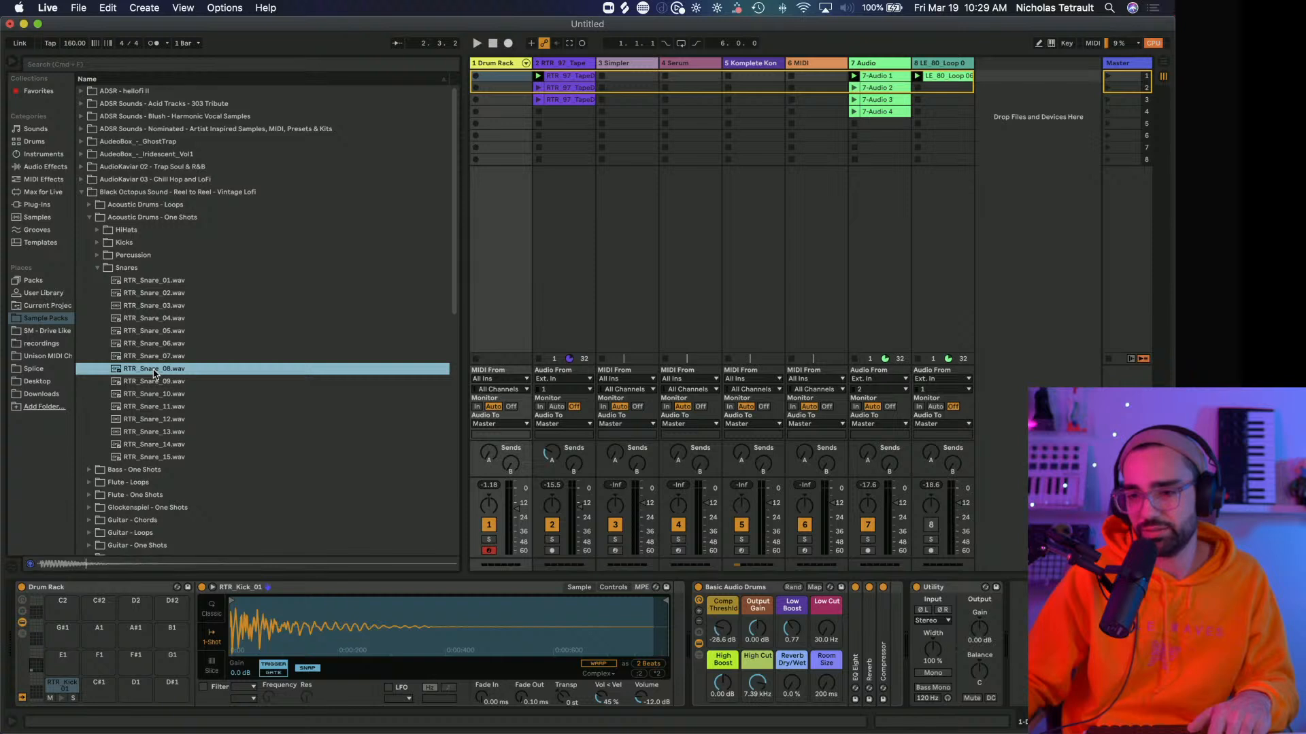
click(152, 331)
click(150, 319)
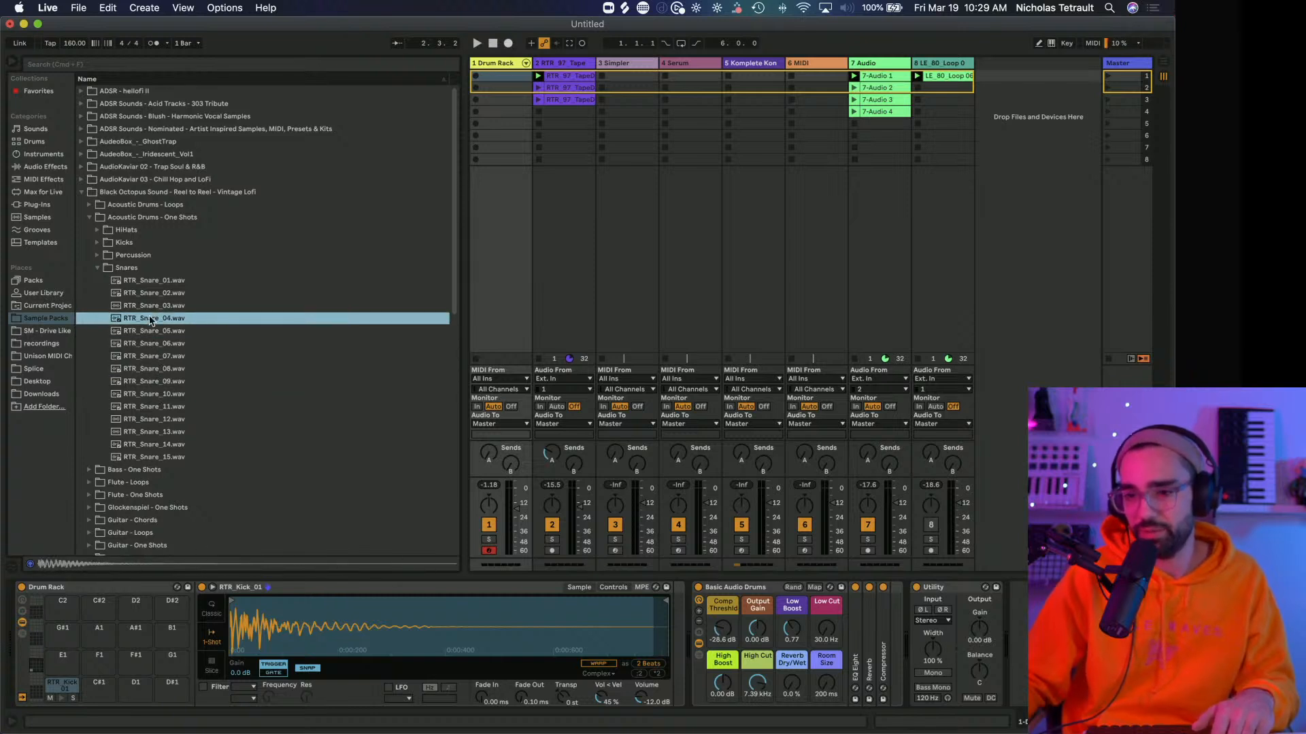
drag(147, 330, 134, 696)
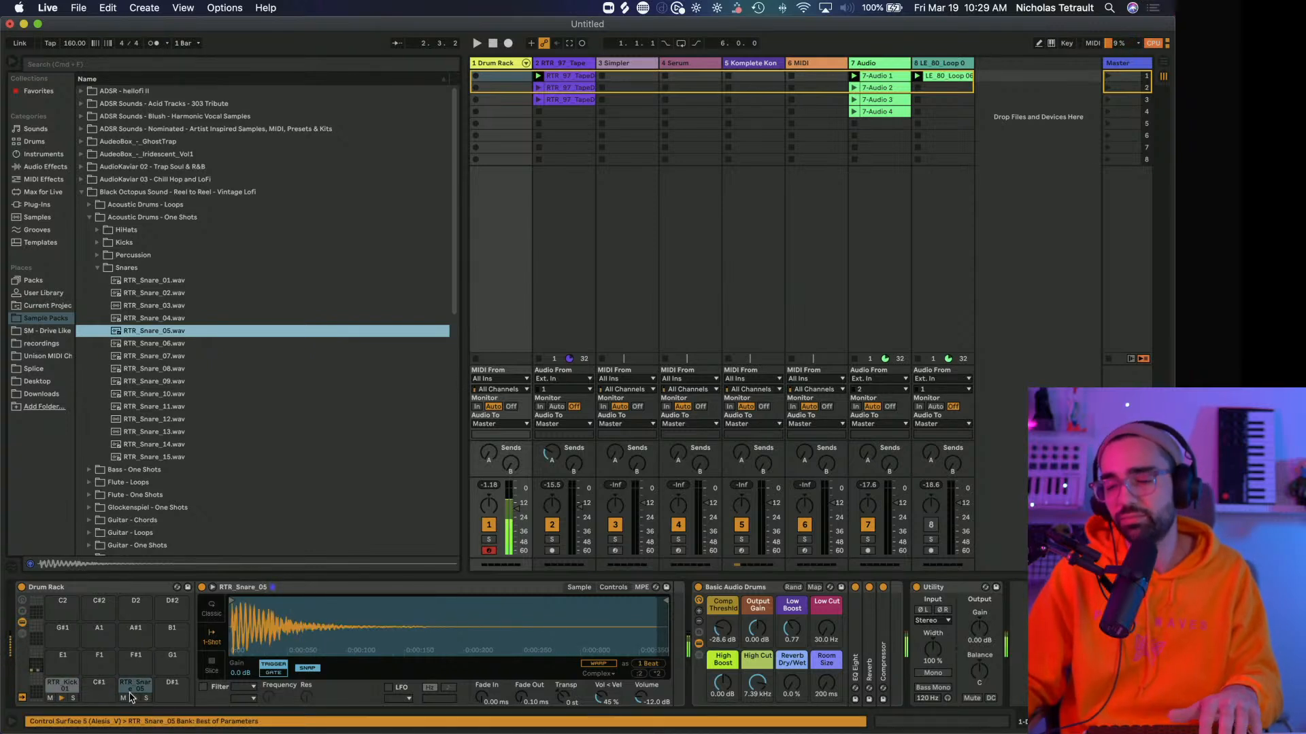
Preview the pack's percussion one-shots and load RTR_Perc_02.wav onto the Drum Rack's E1 pad.
click(96, 268)
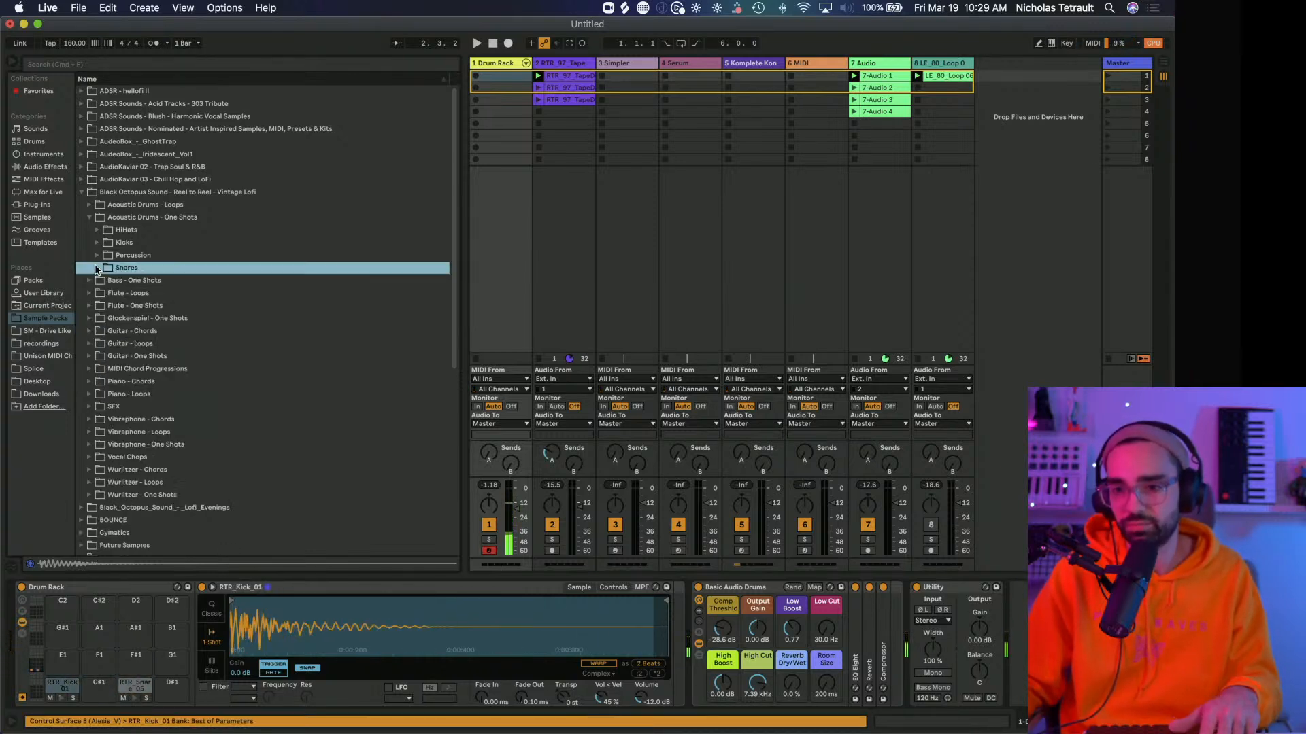
click(96, 255)
click(148, 281)
click(147, 269)
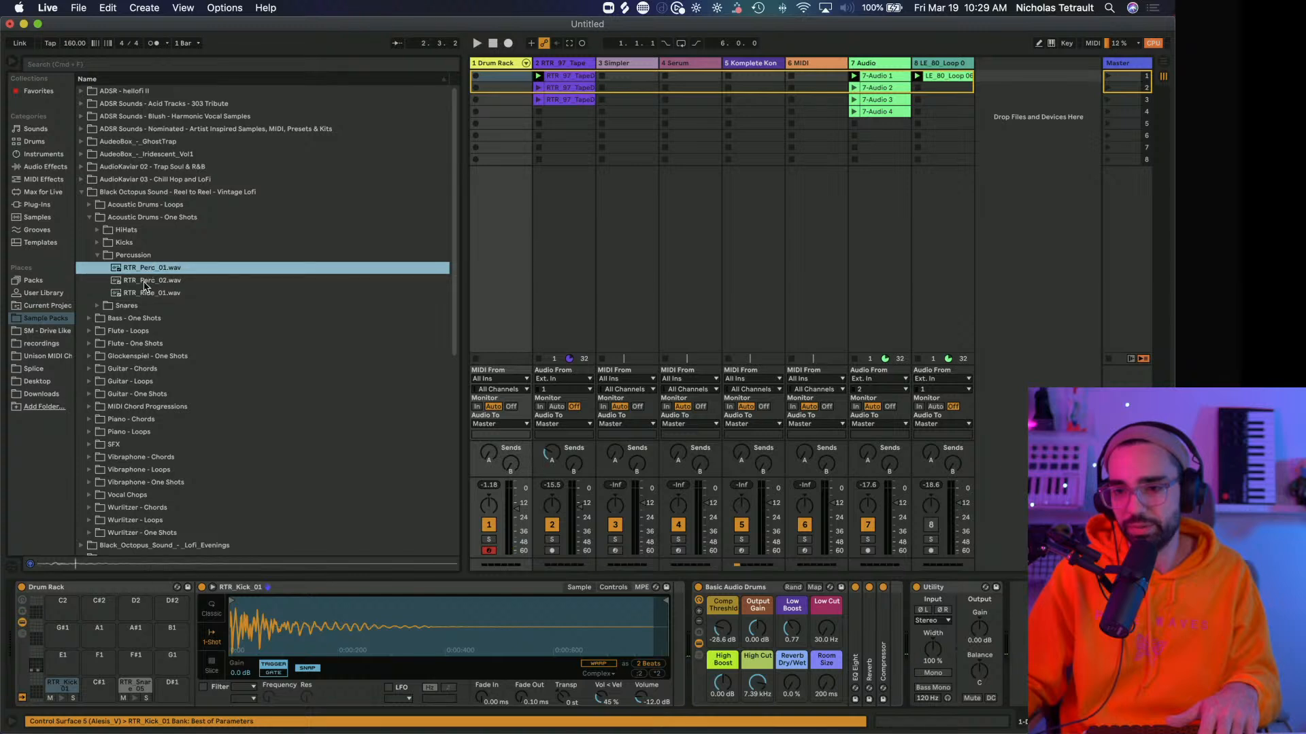
drag(145, 285, 64, 665)
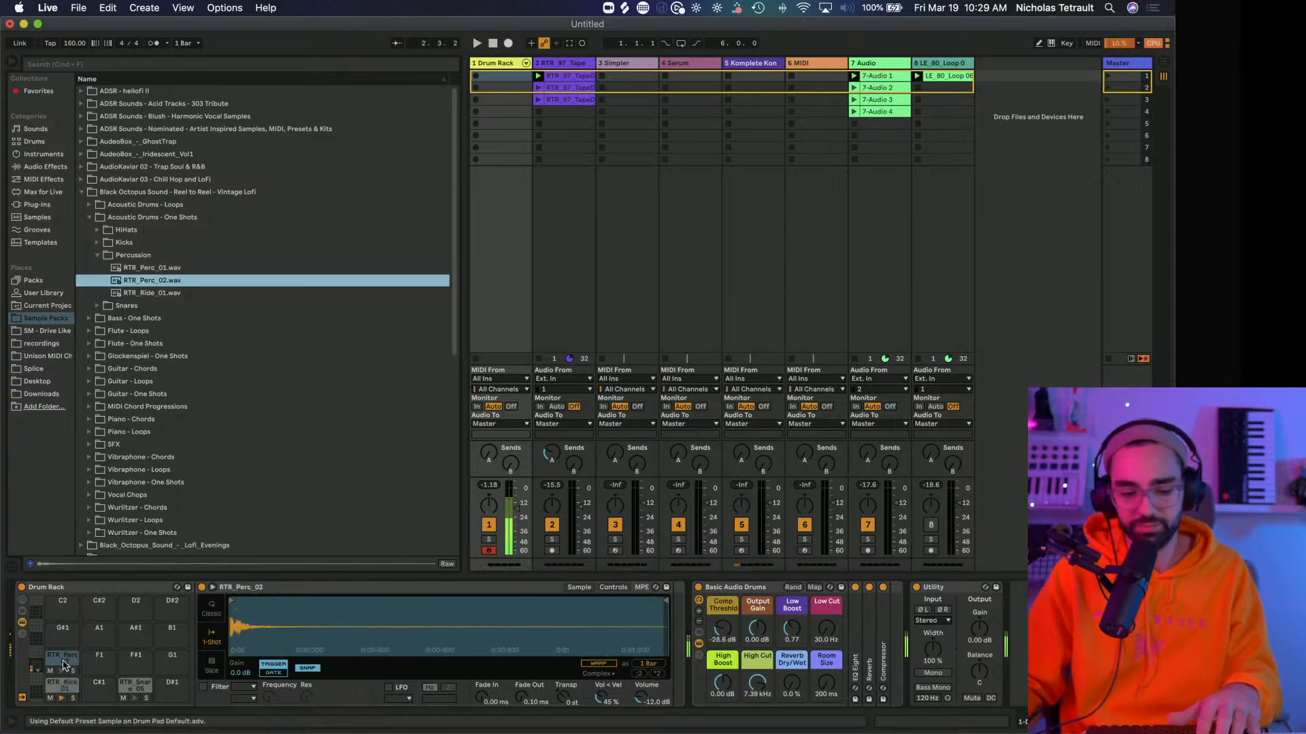
click(151, 293)
click(98, 256)
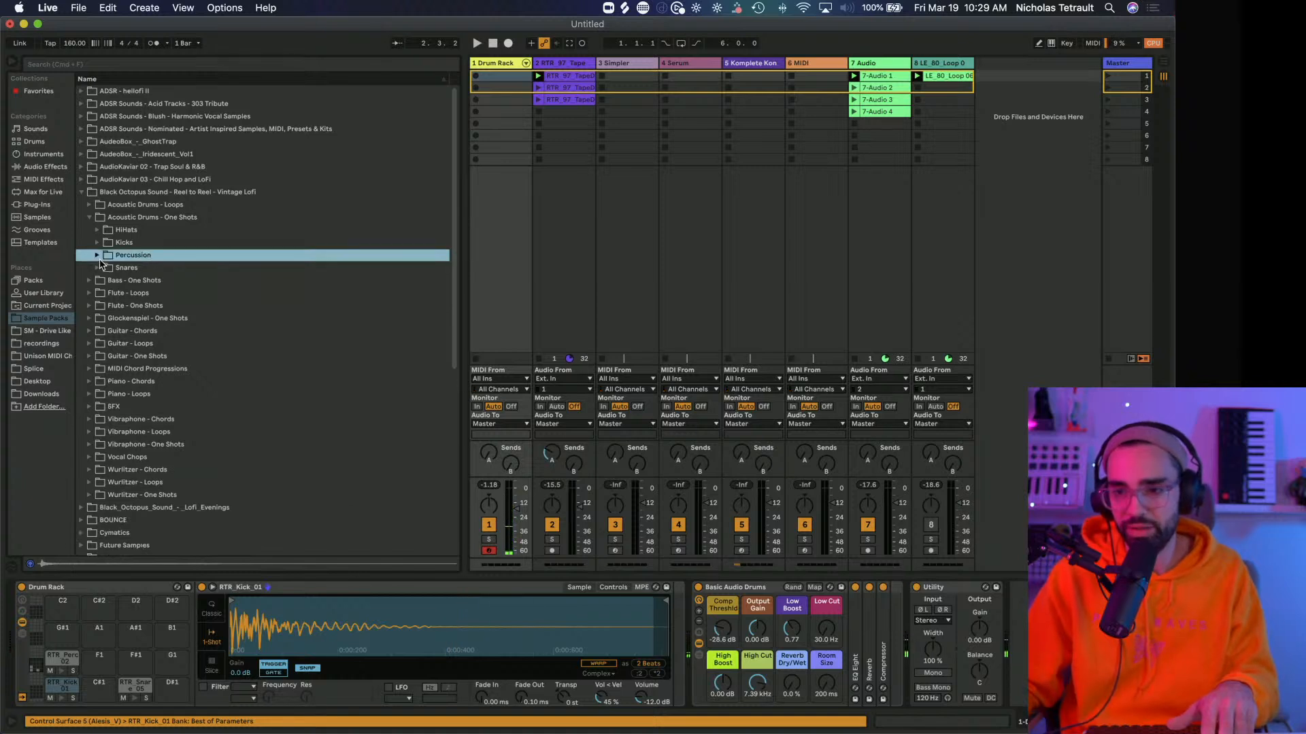
Open the pack's HiHats folder and preview the first closed hats, including RTR_Hat_02.wav.
key(Up)
key(Up)
key(Right)
key(Down)
key(Down)
key(Down)
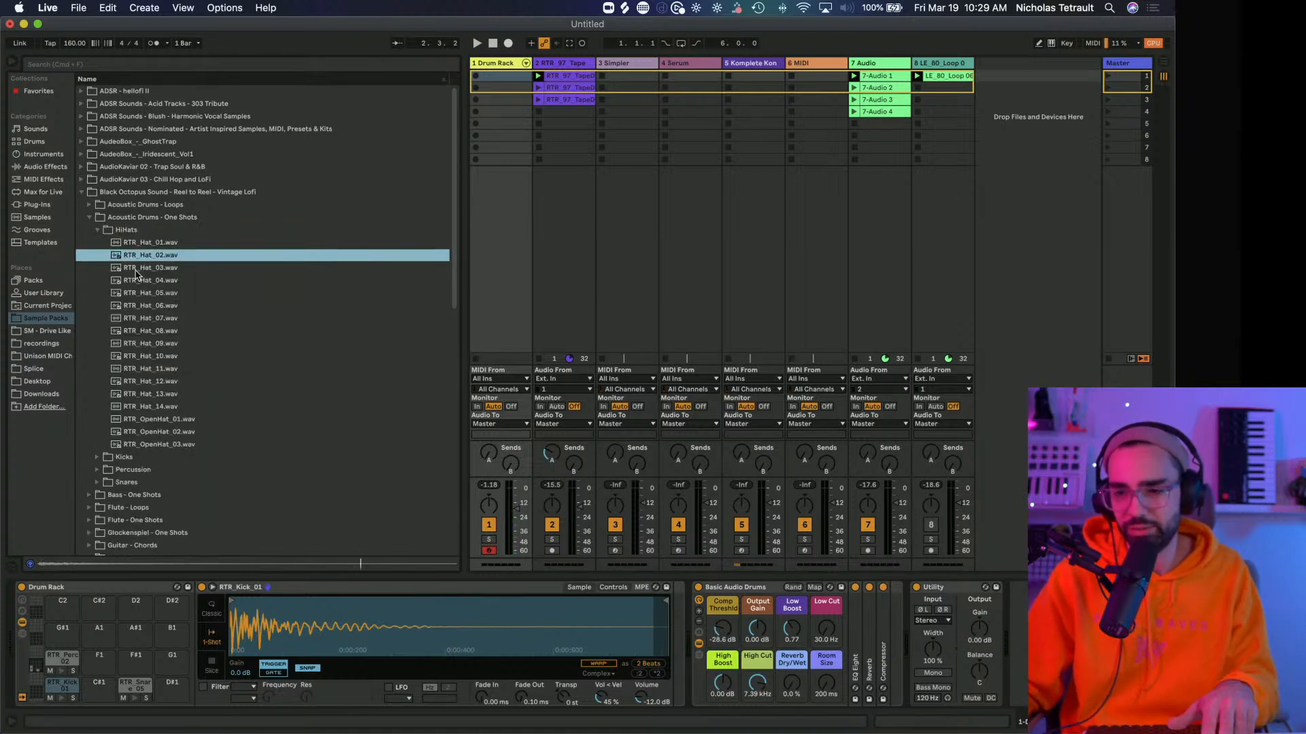
Preview RTR_Hat_13, RTR_Hat_14 and the open hats, and load RTR_OpenHat_01.wav onto the Drum Rack's F#1 pad.
click(158, 394)
click(151, 406)
click(151, 418)
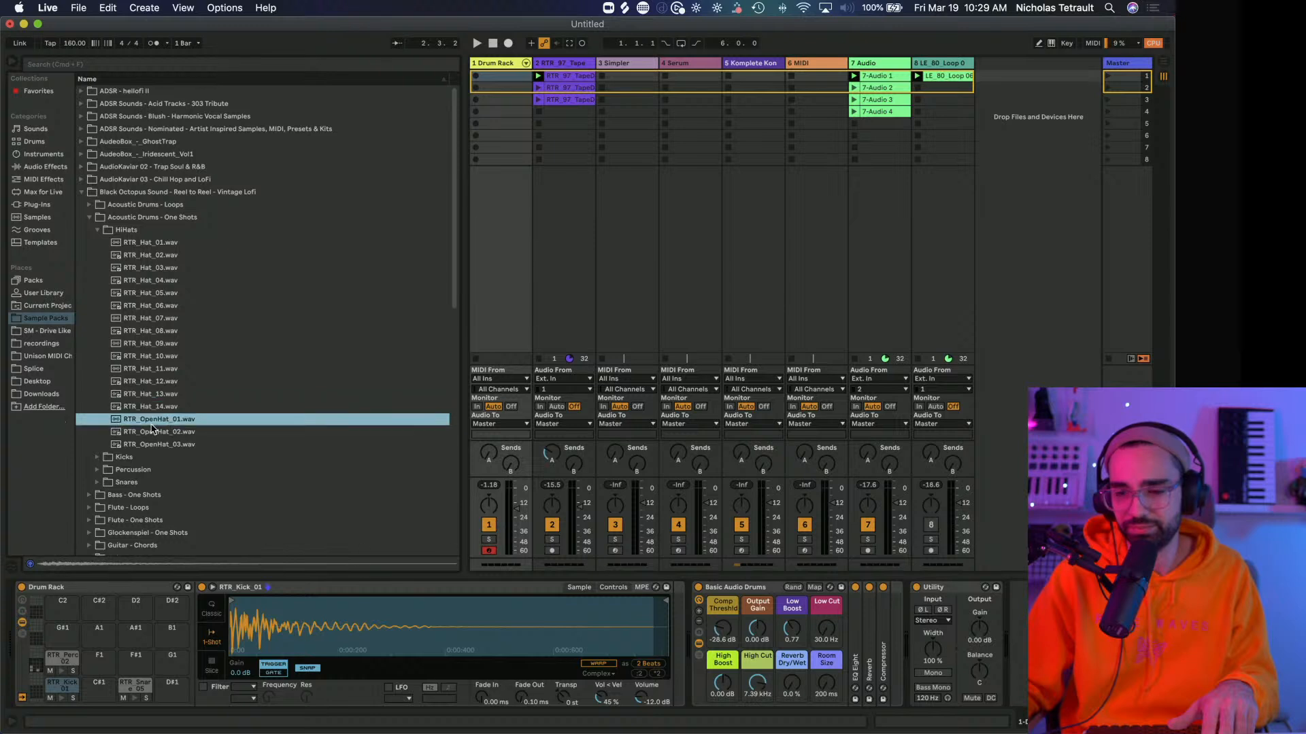
click(150, 396)
click(153, 433)
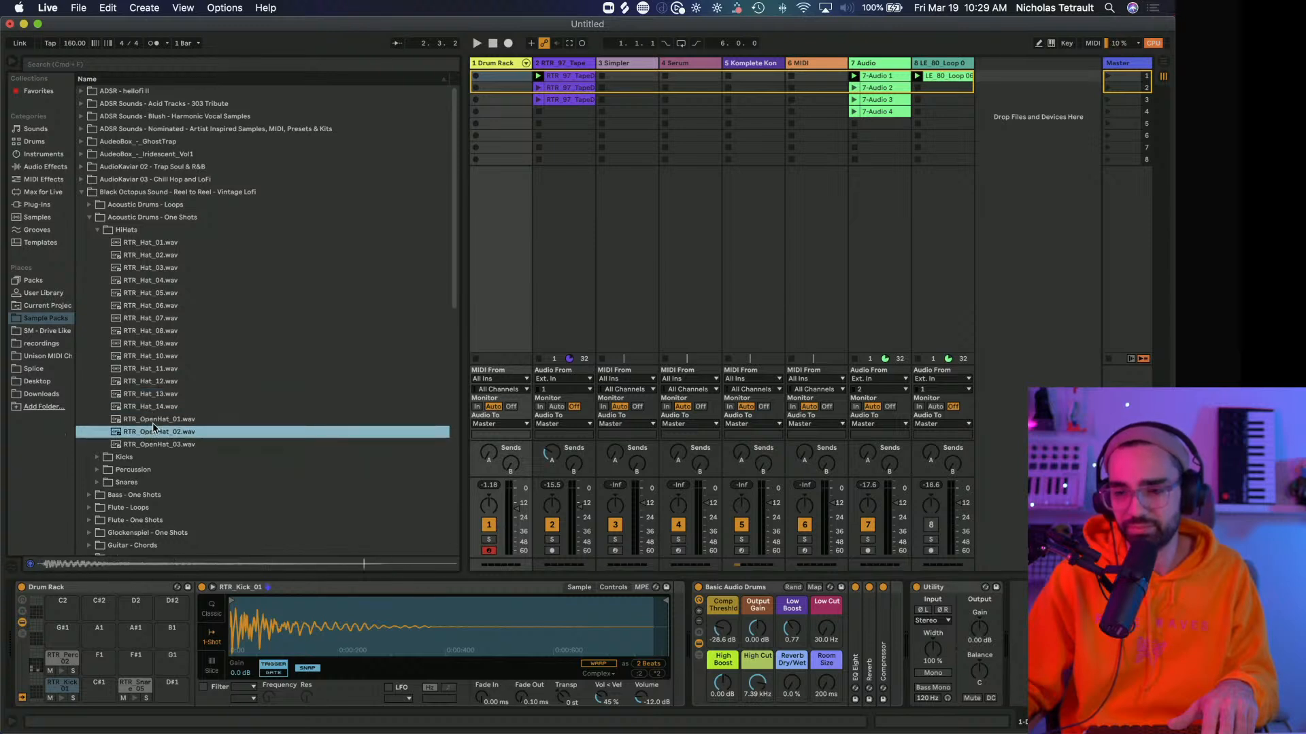
click(150, 421)
drag(150, 421, 137, 670)
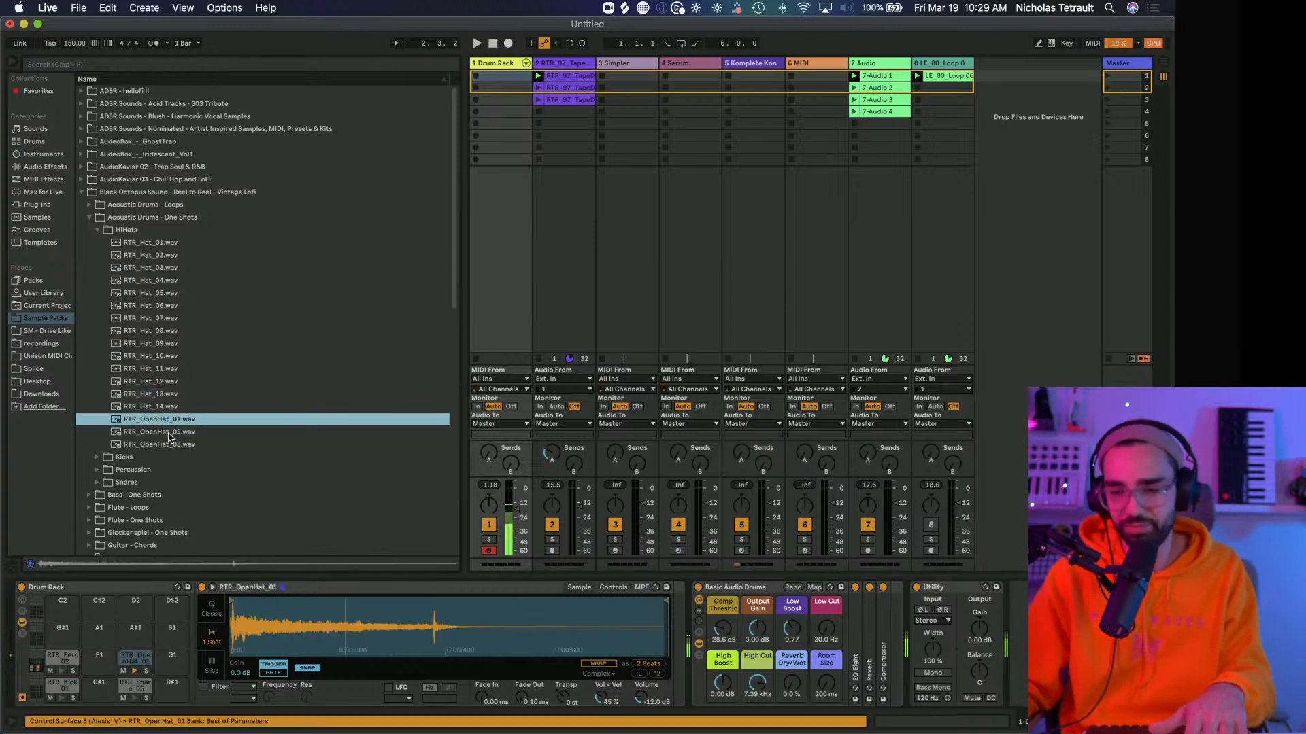
Load RTR_Hat_11.wav onto the Drum Rack's G1 pad and stop the clip on the tape drum loop track.
click(151, 397)
click(154, 382)
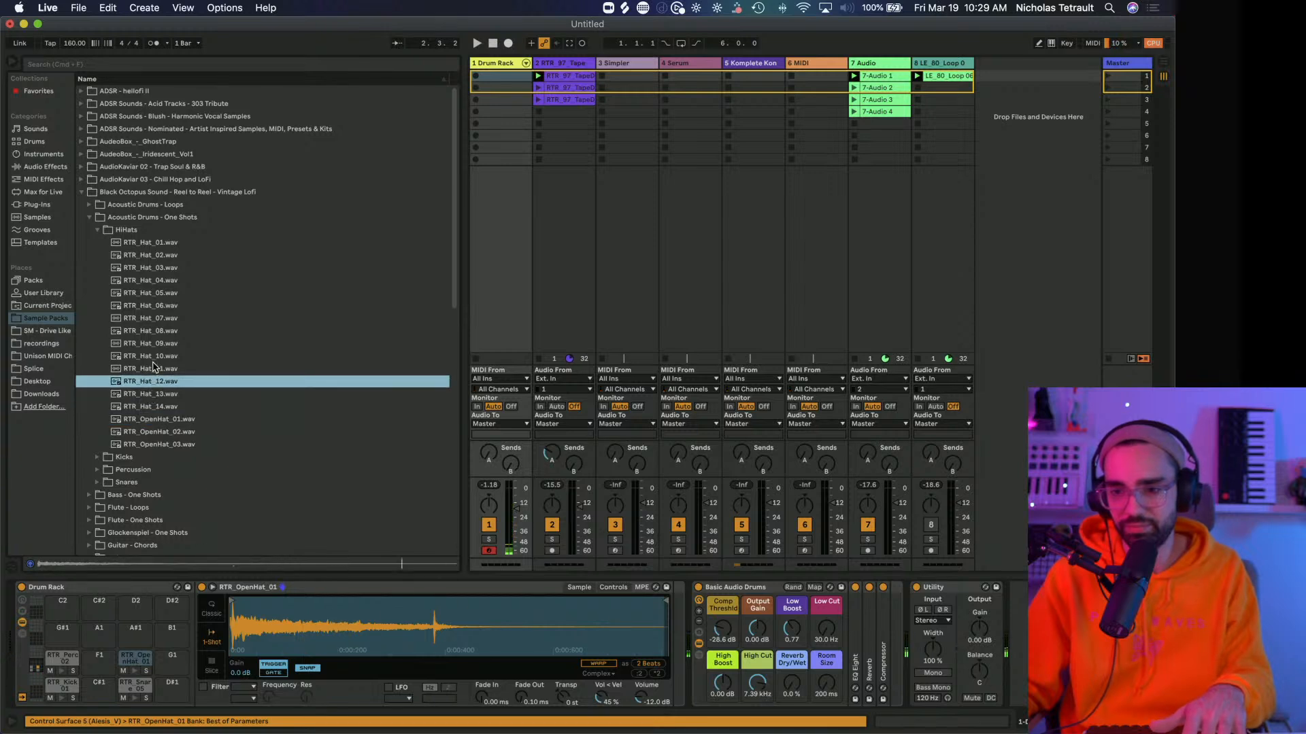
drag(153, 368, 181, 676)
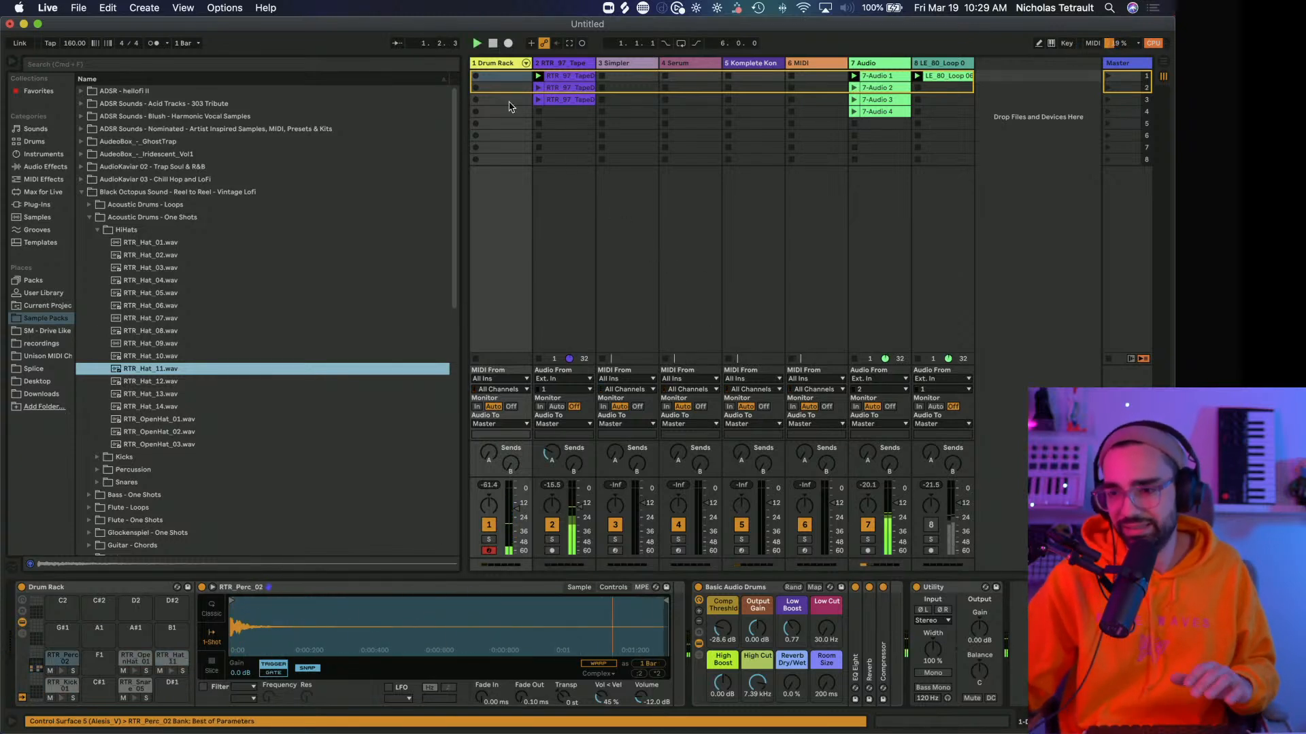
click(538, 359)
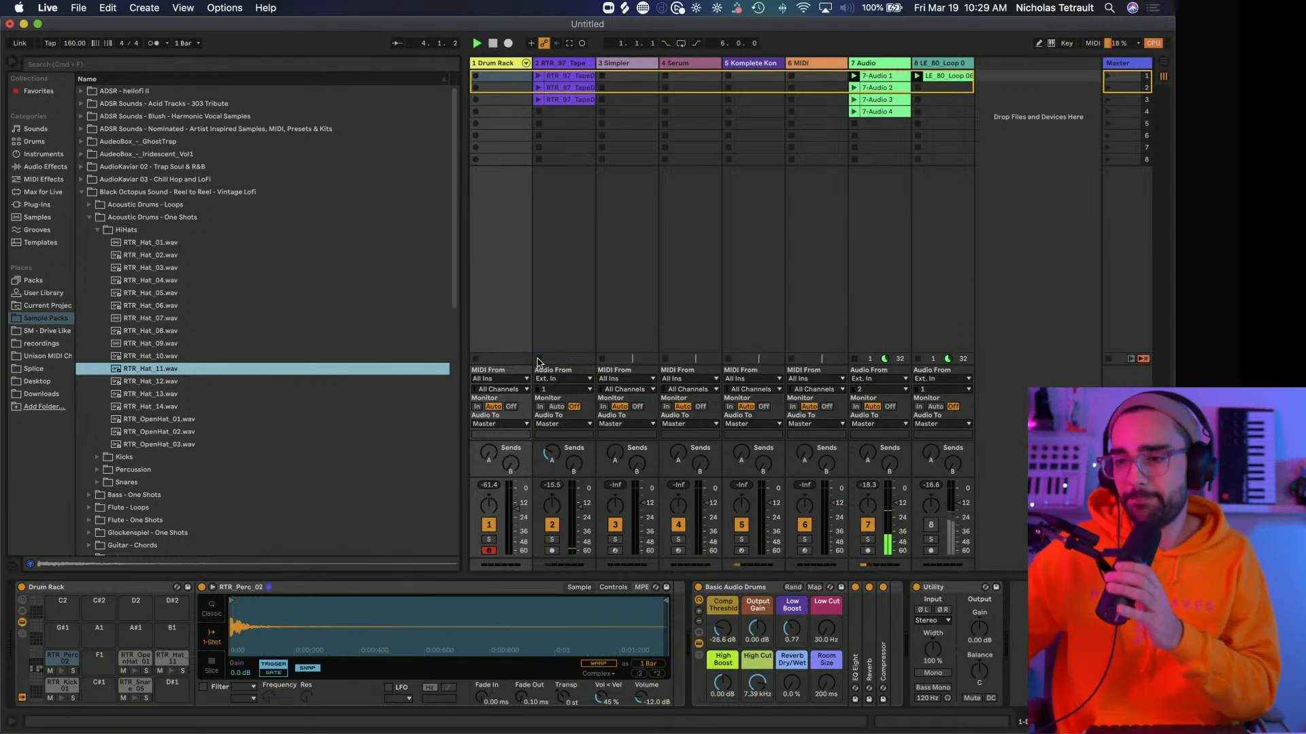
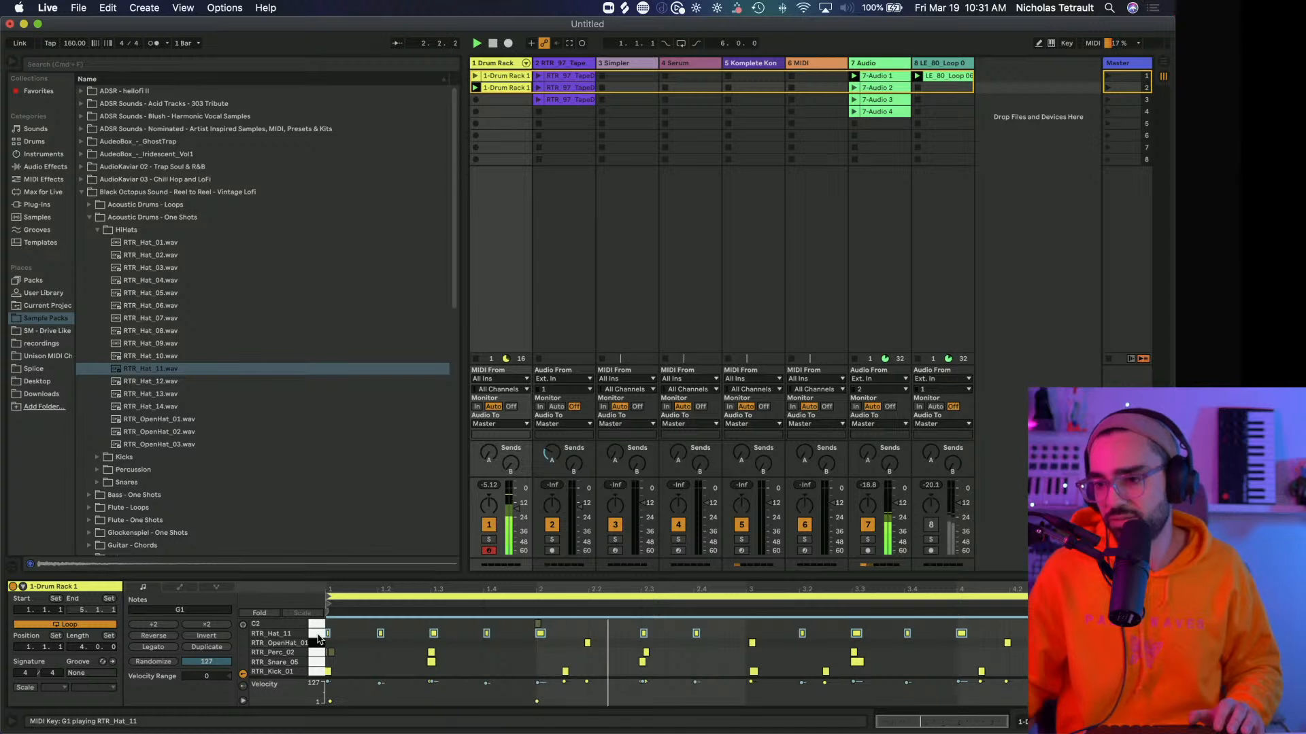
Quantize the RTR_Kick_01 notes in the Drum Rack clip and check the RTR_Hat_11 notes late in bar 4 with playback stopped.
click(320, 673)
key(super+u)
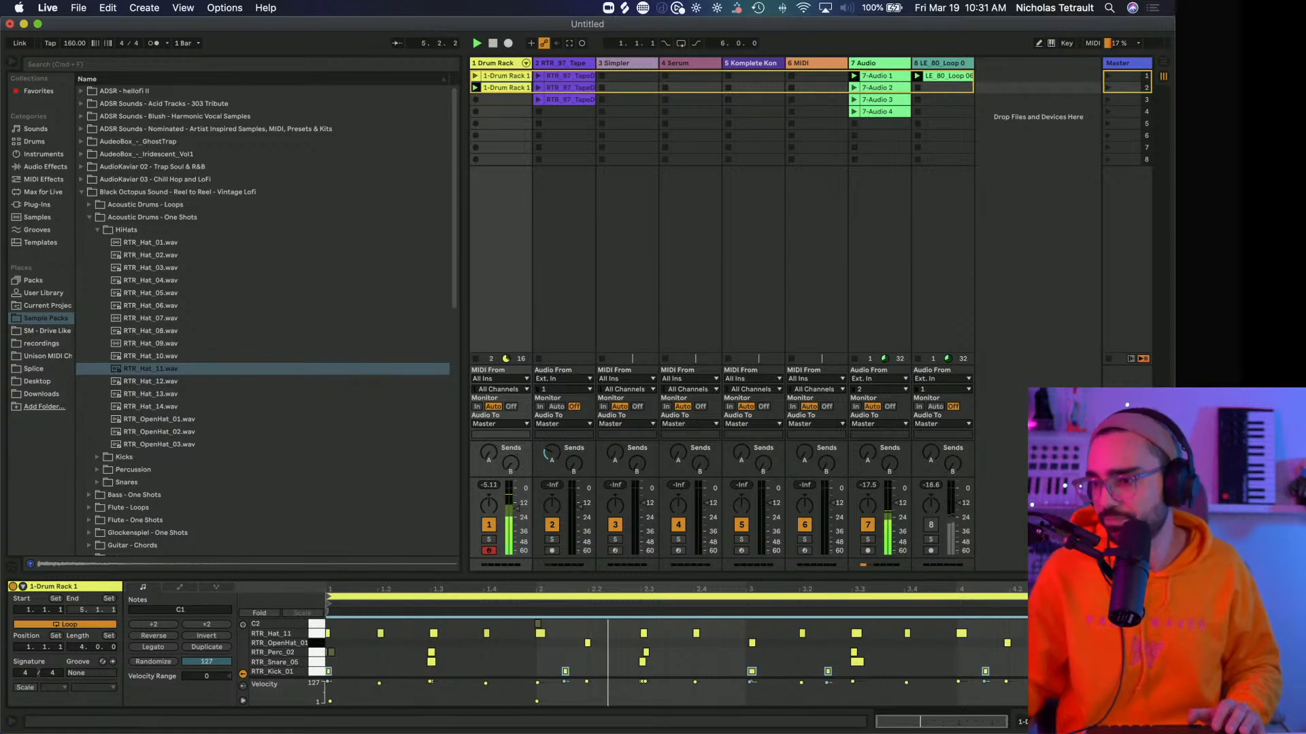
click(421, 643)
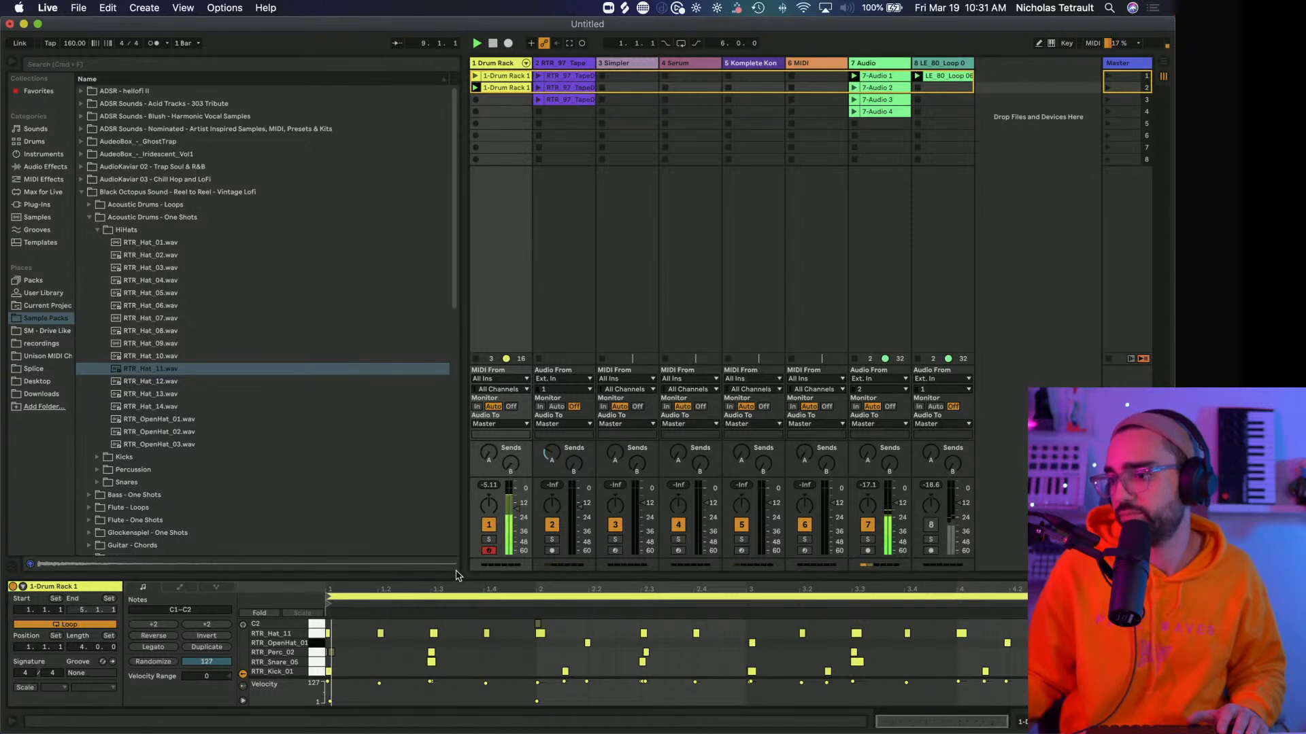
key(space)
drag(1139, 627, 1109, 637)
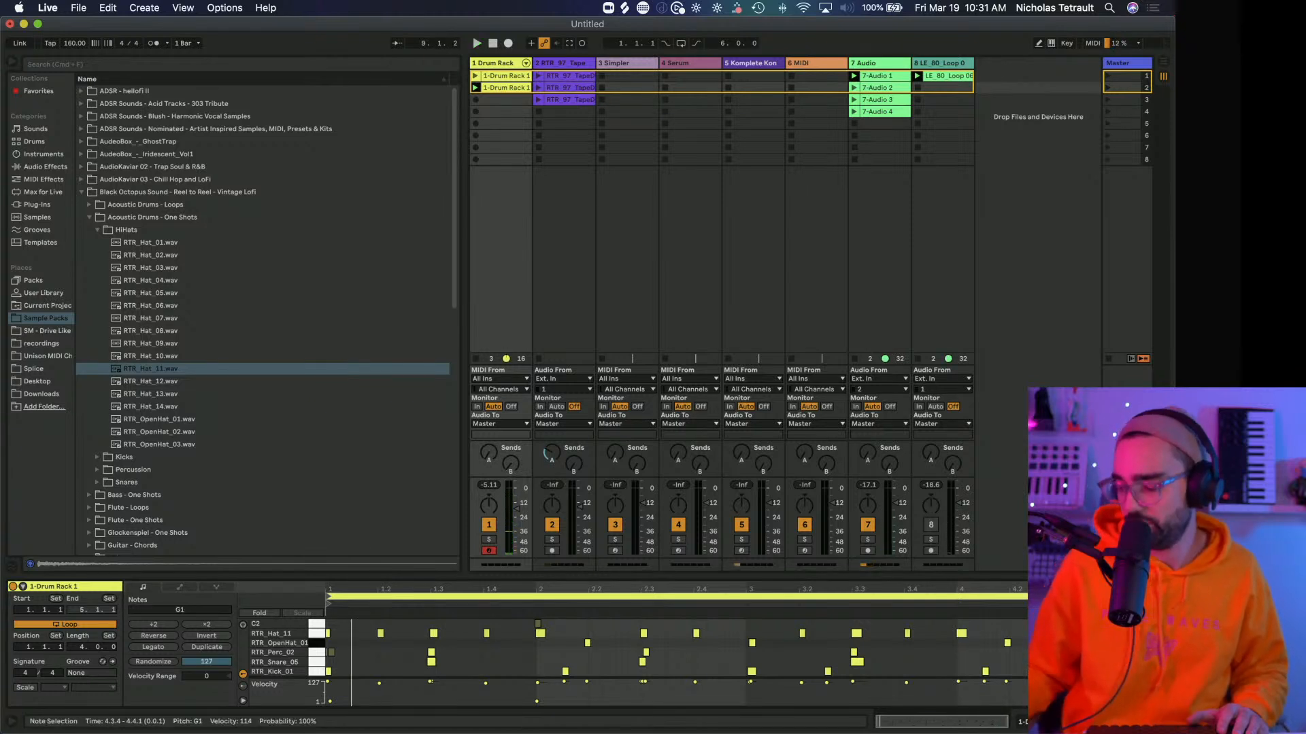
click(1063, 633)
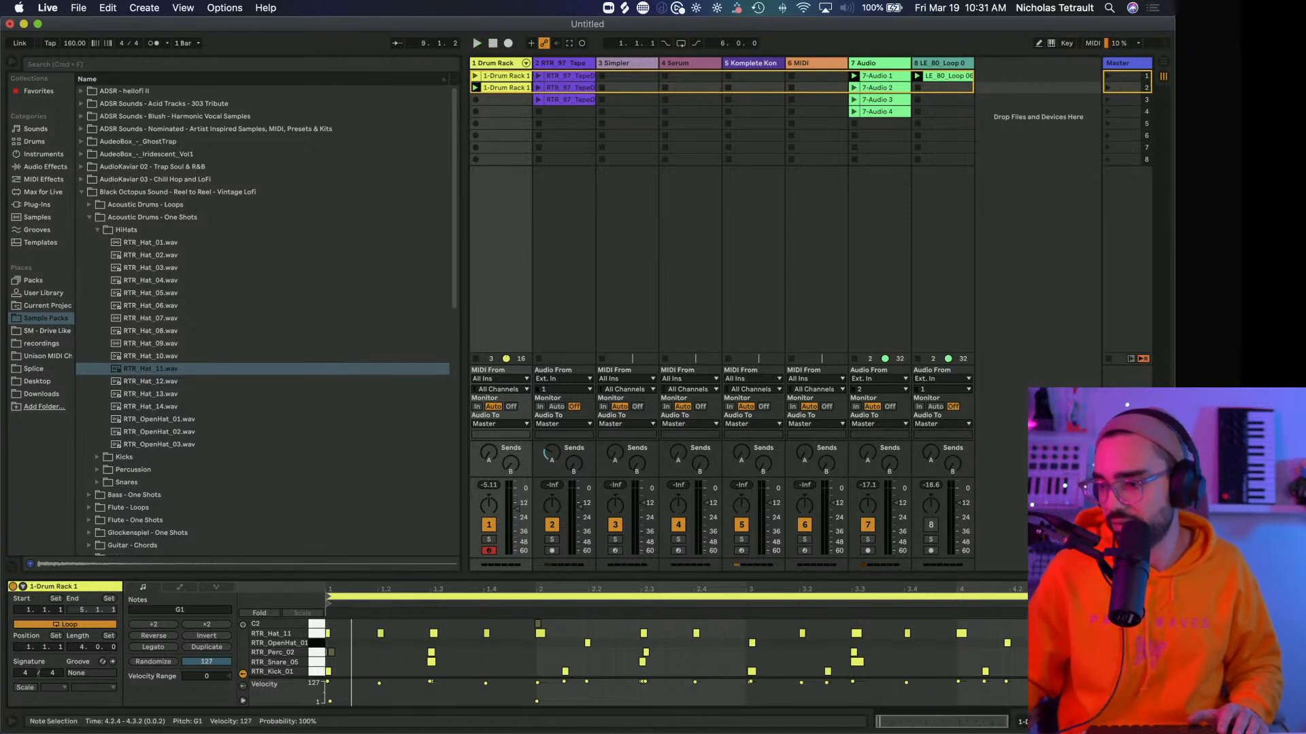
click(1064, 634)
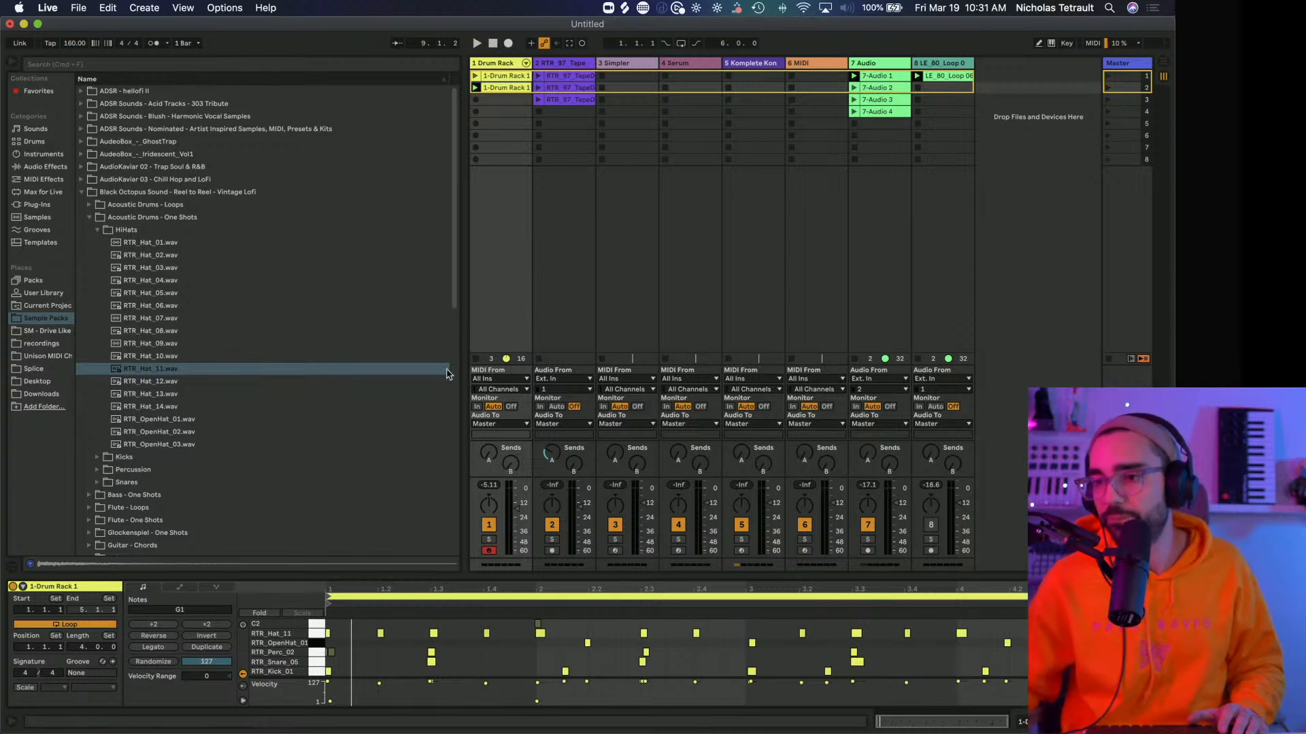
Launch the third tape drum loop clip alongside the recorded beat and mute the tape loop track.
click(538, 100)
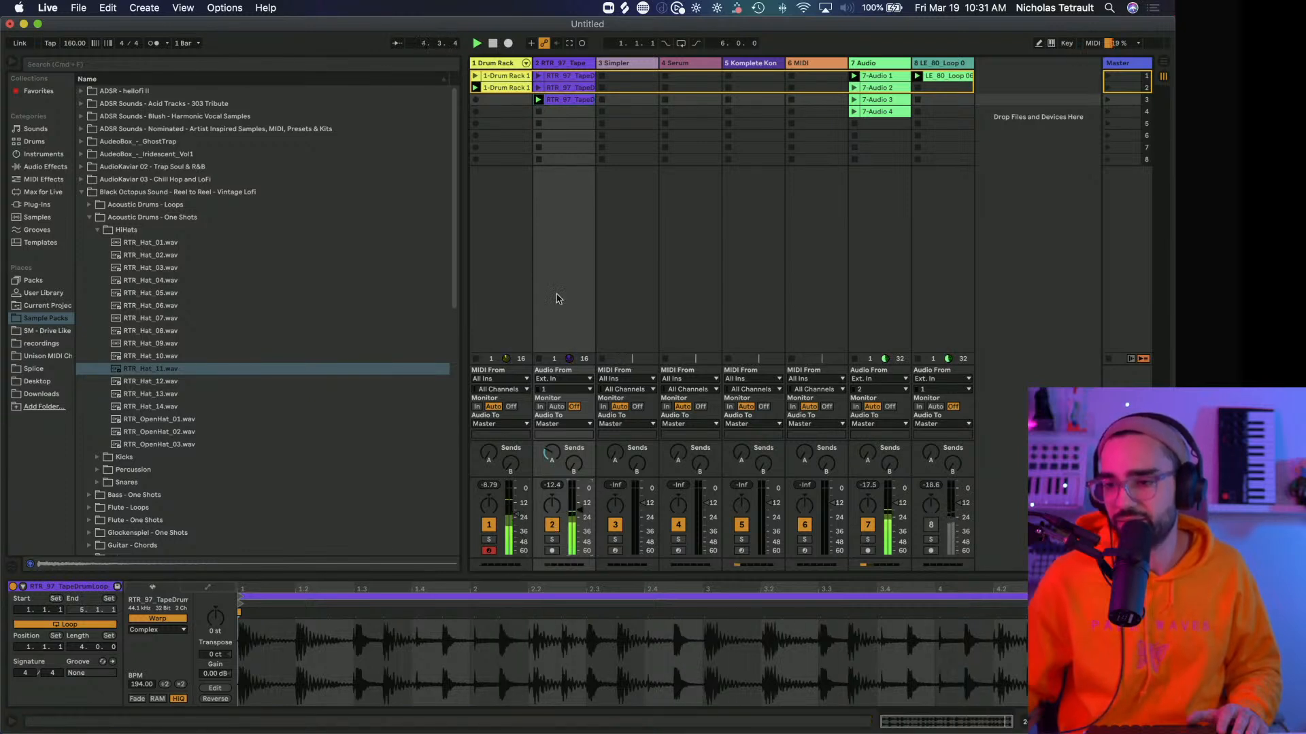
click(552, 524)
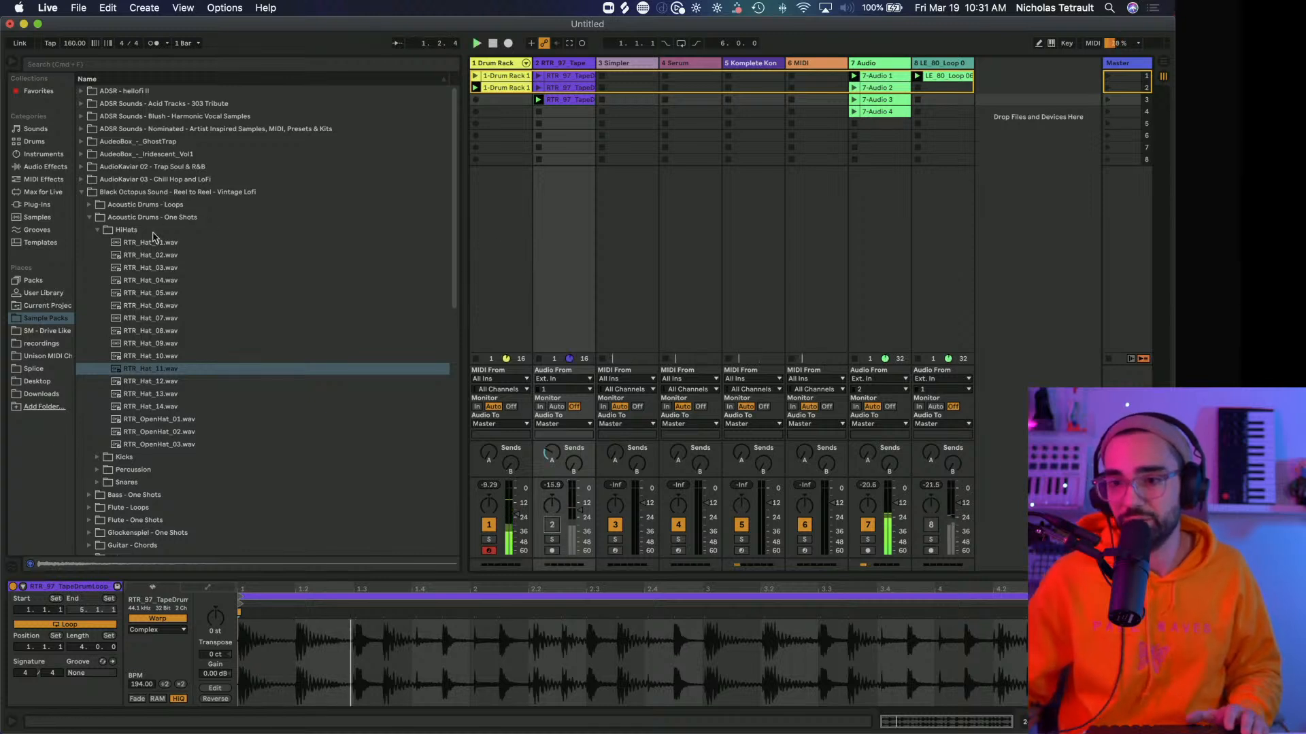
Browse the Guitar - Loops folder of the Black Octopus Lofi Evenings pack and preview the Loop 01 full and melody files.
click(90, 218)
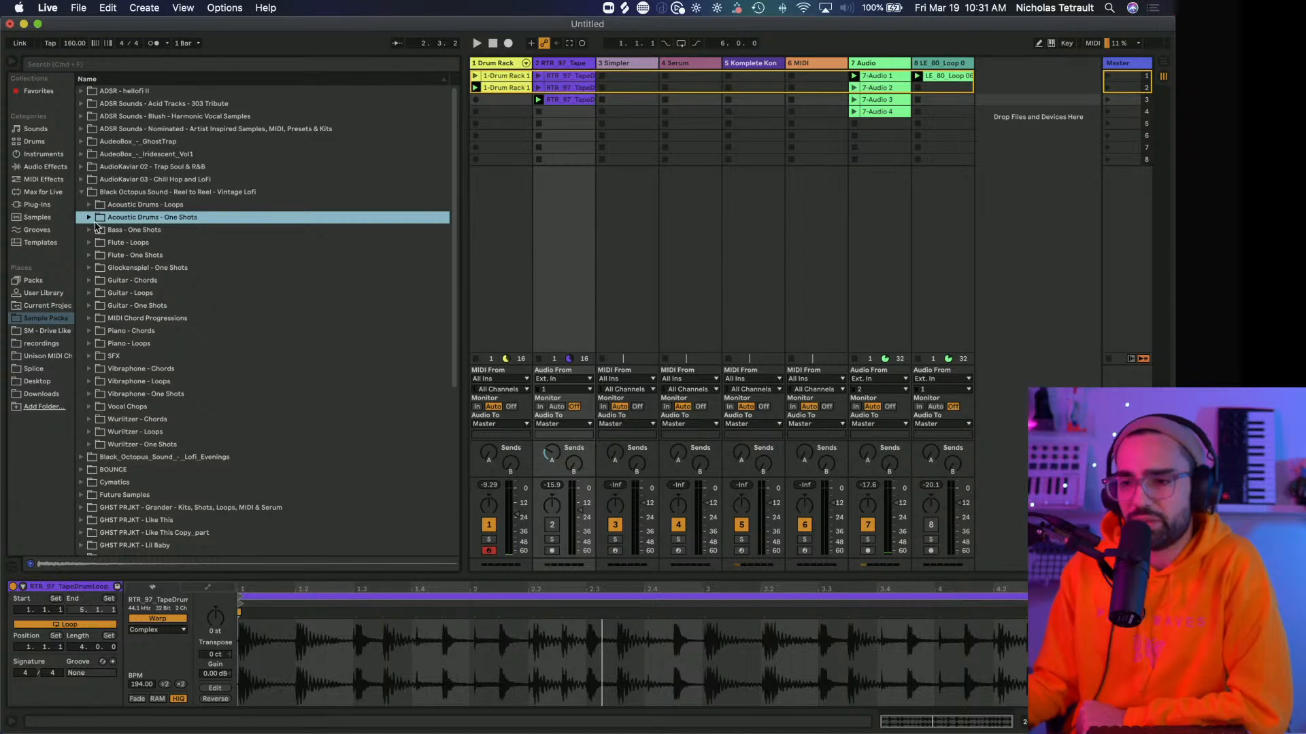
click(82, 194)
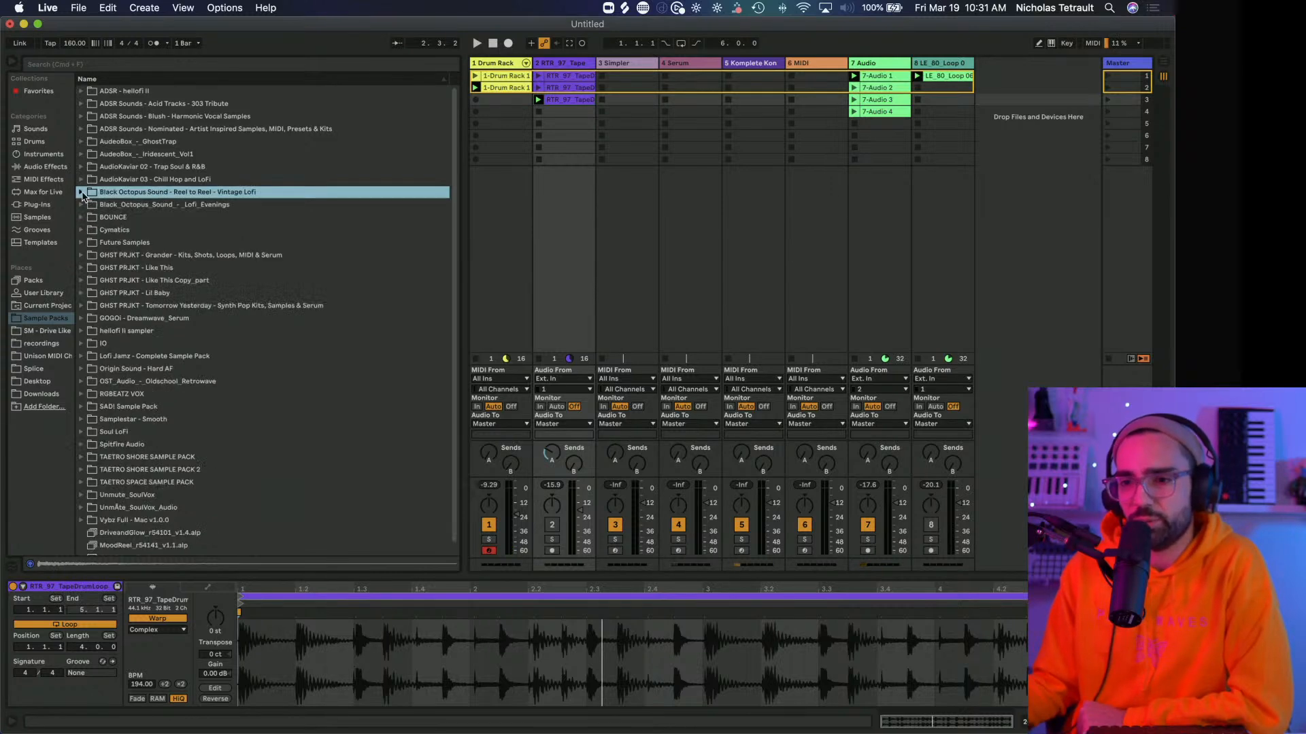
click(81, 205)
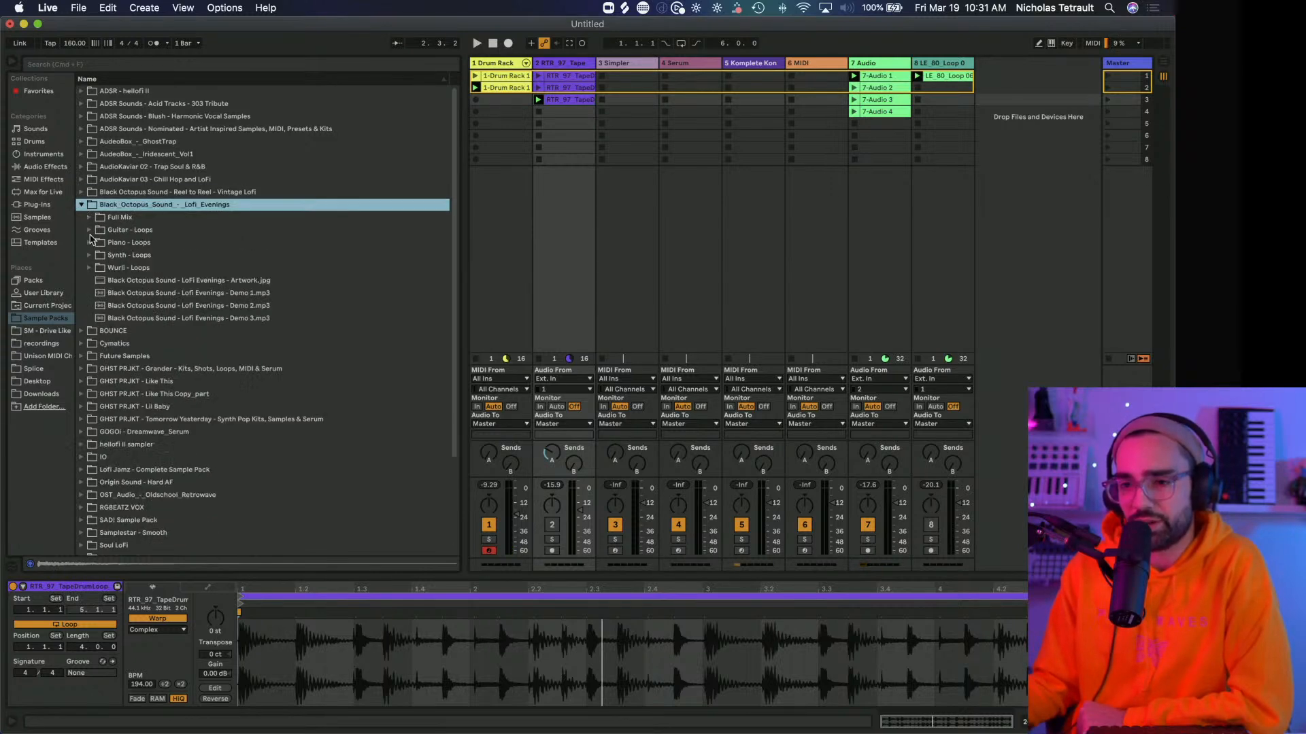
click(89, 231)
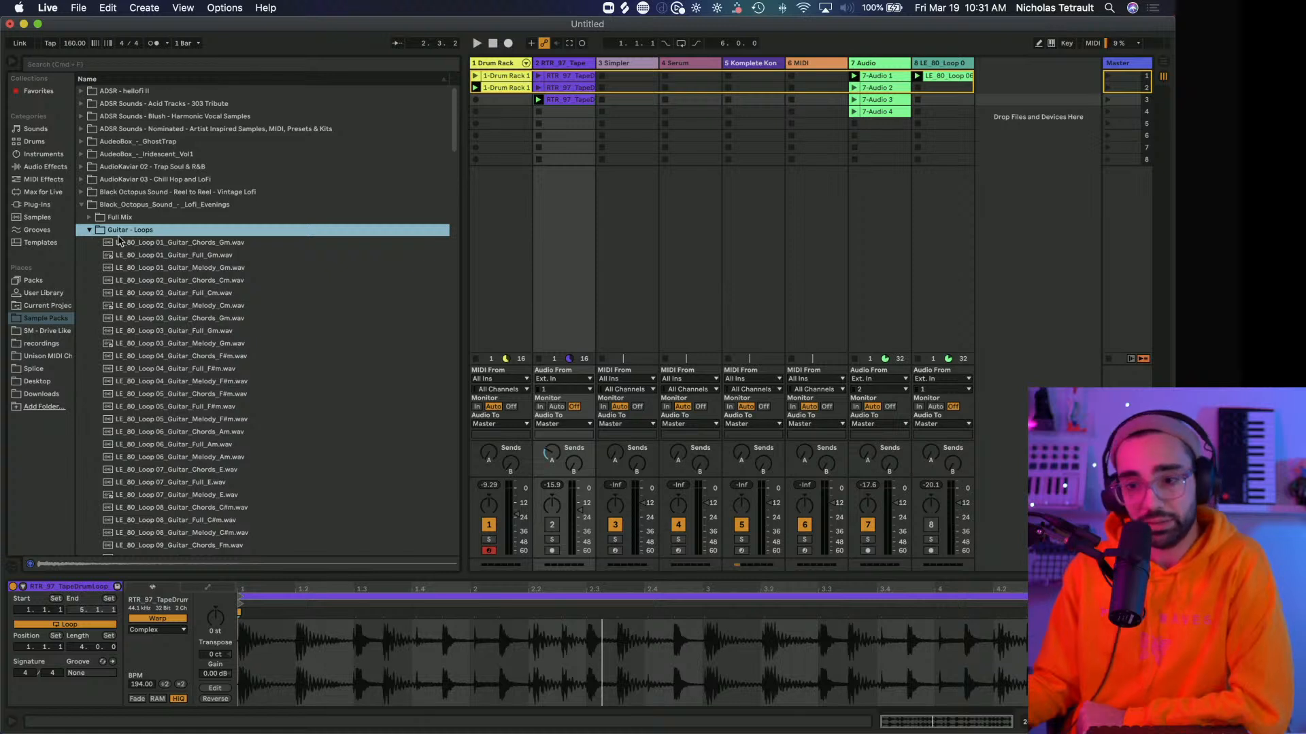
click(194, 256)
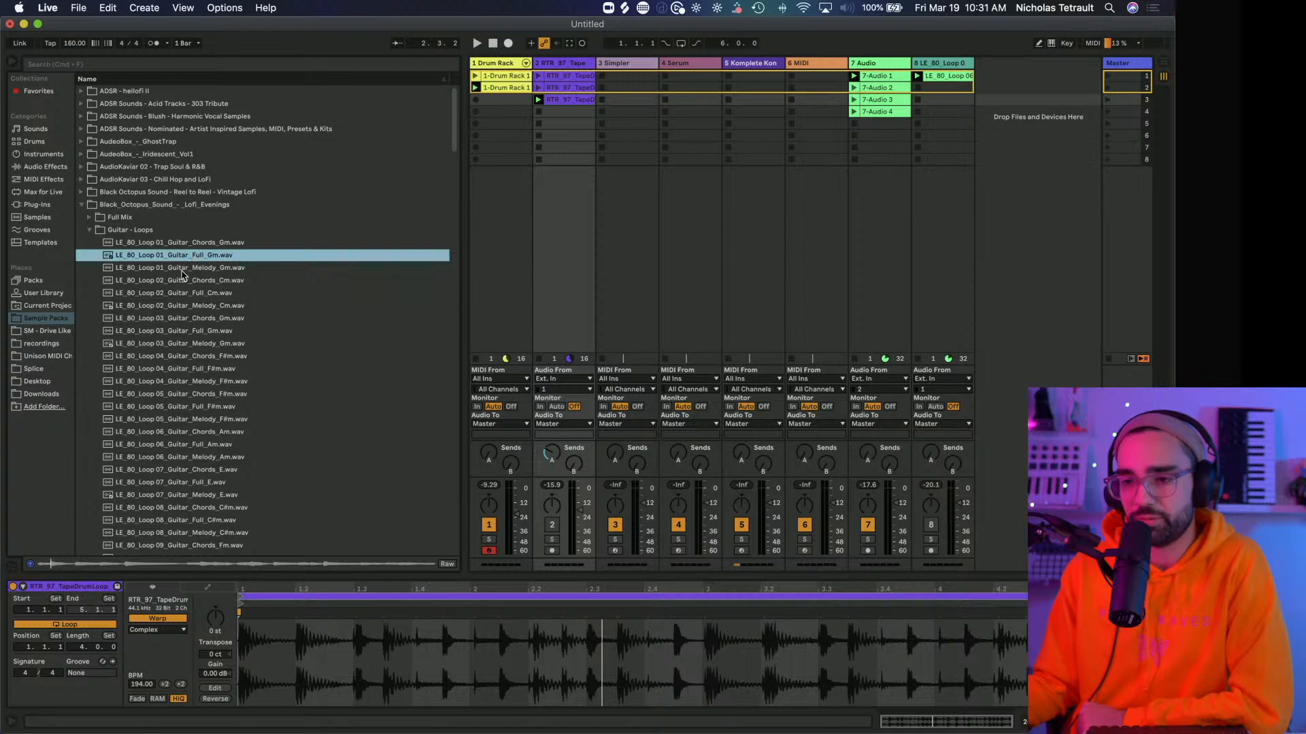
click(184, 269)
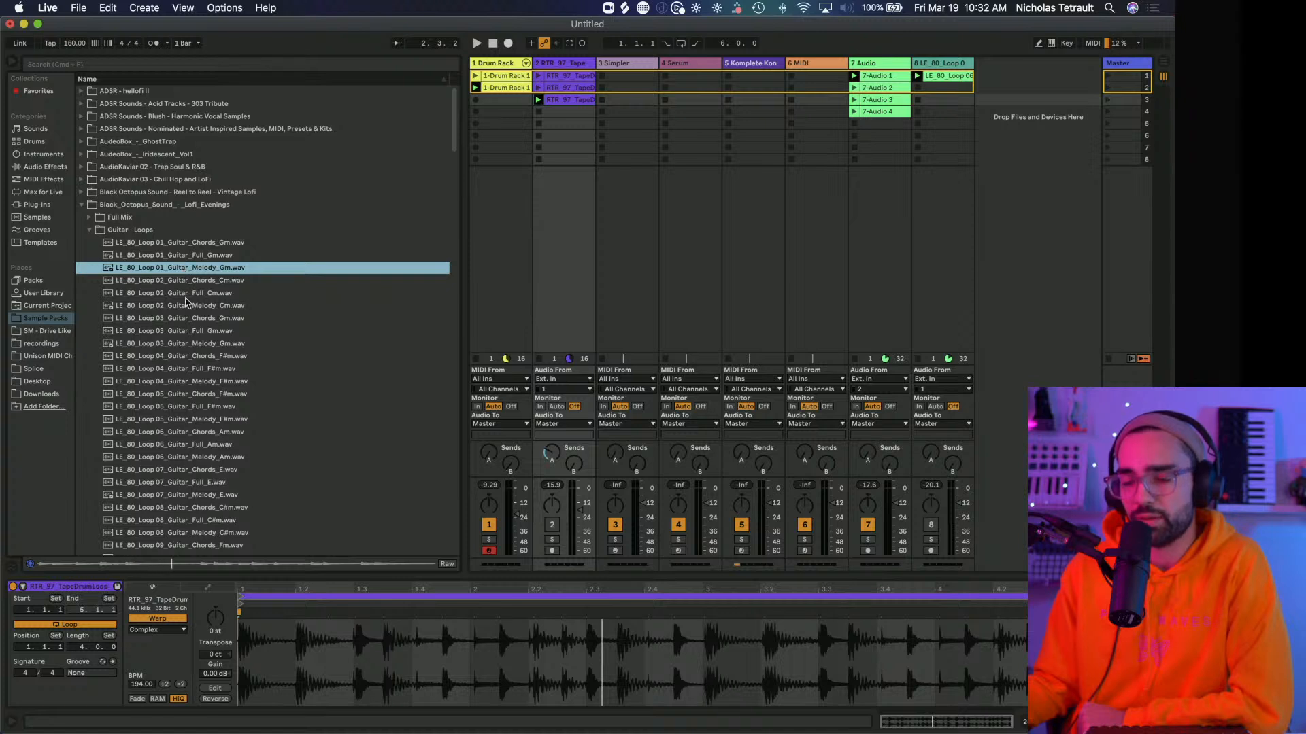
Preview the guitar melody loops 02, 03, 04 and 05 from the Lofi Evenings pack.
scroll(187, 306, down, 1)
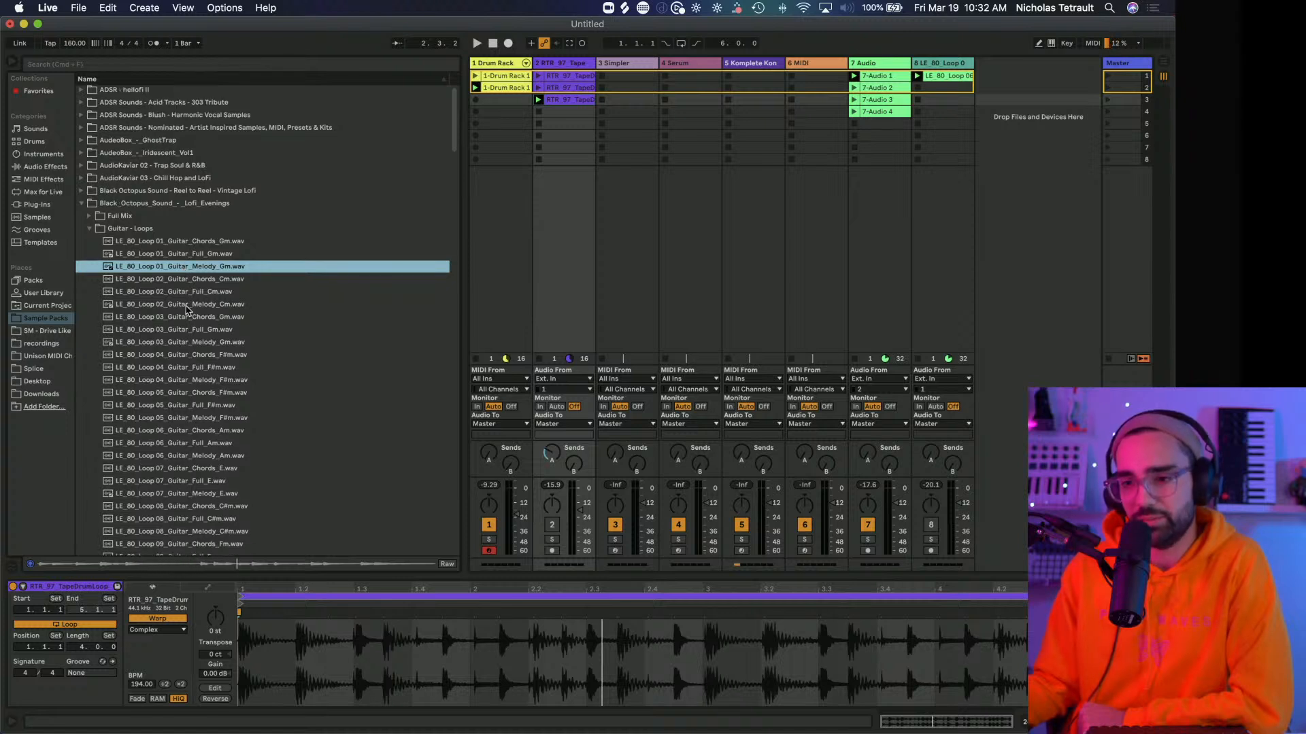
click(186, 305)
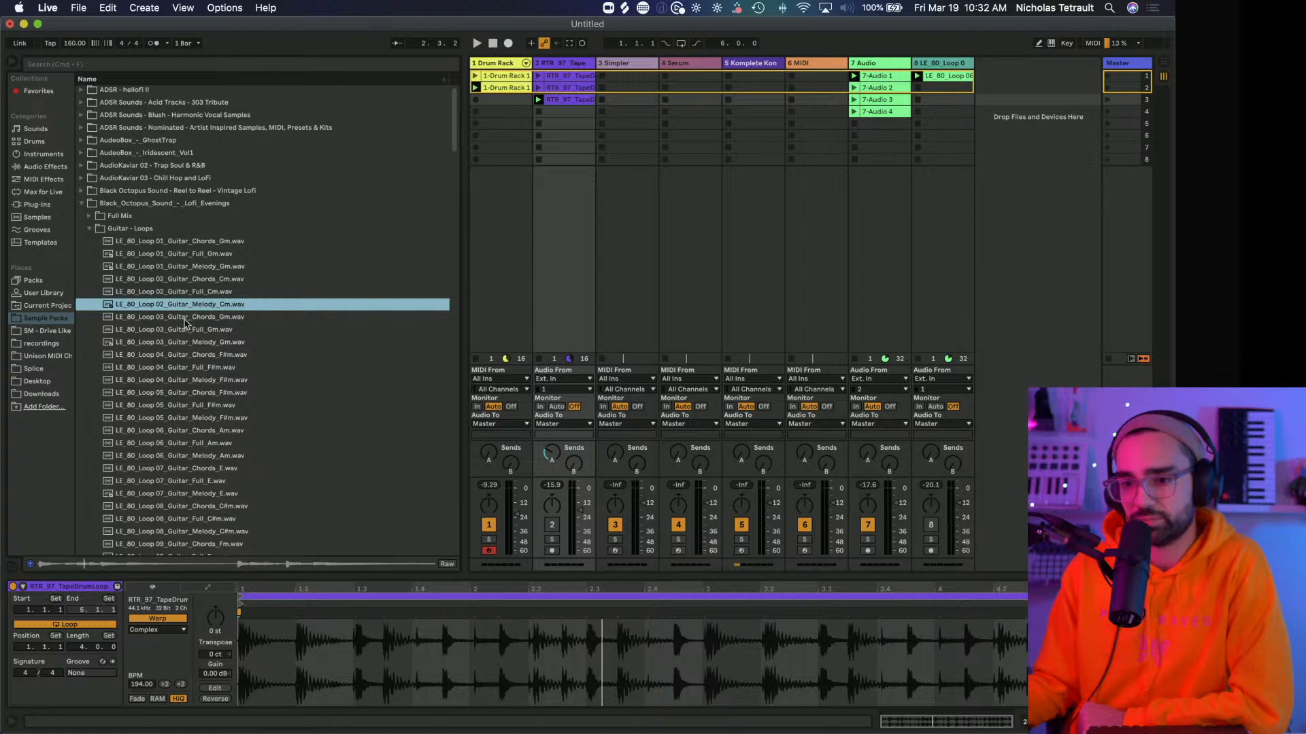
scroll(185, 323, down, 1)
click(204, 342)
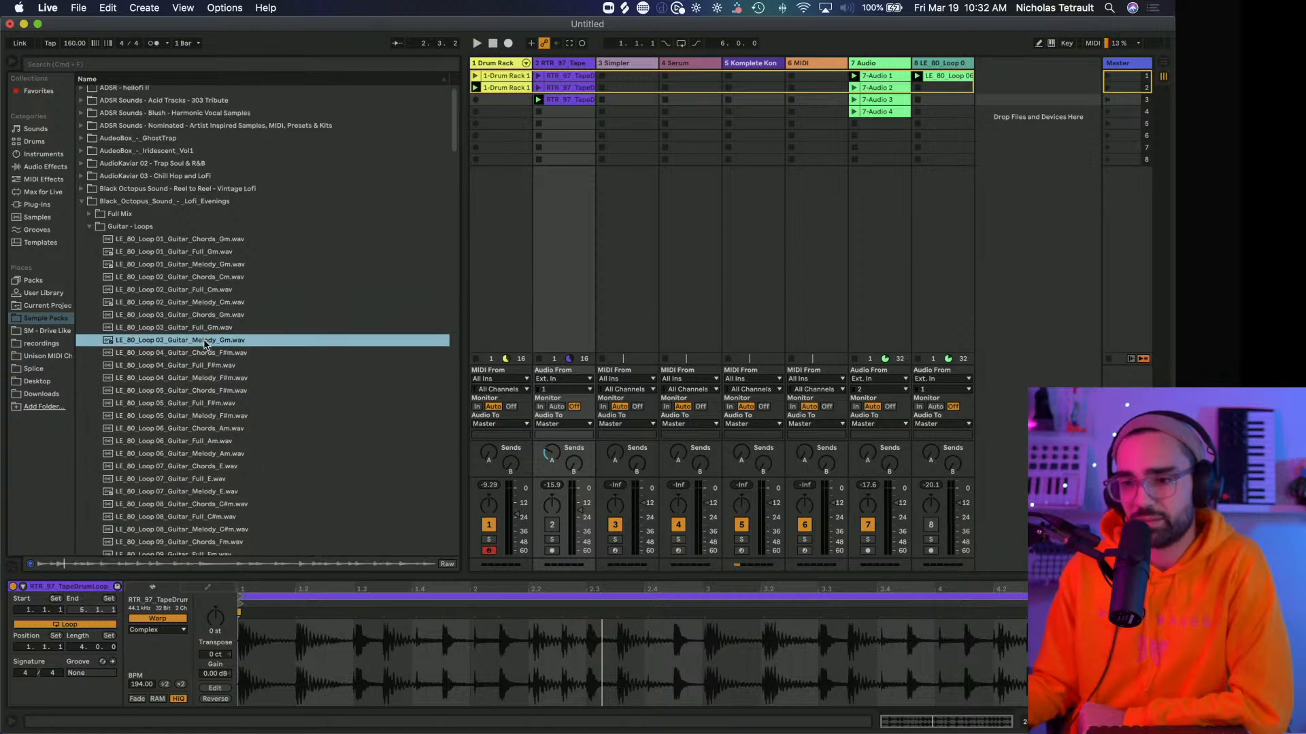
scroll(208, 349, down, 1)
click(215, 369)
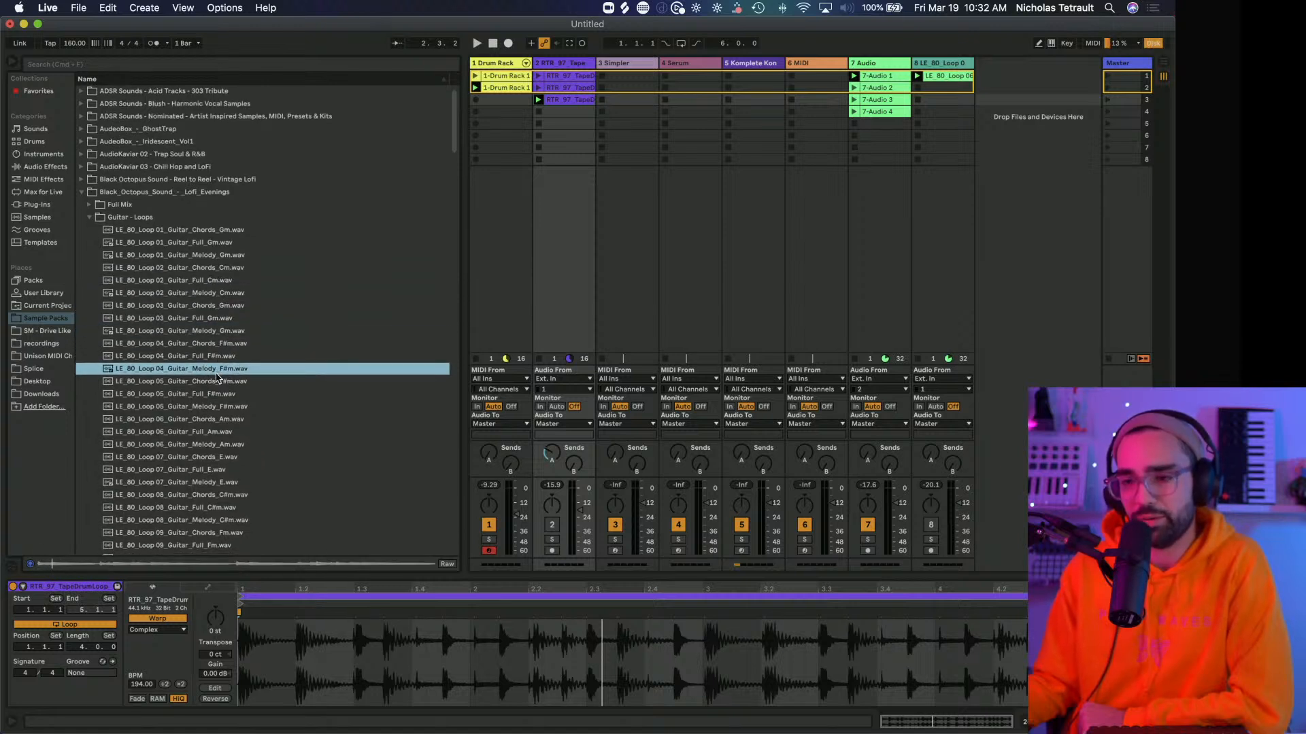
click(222, 410)
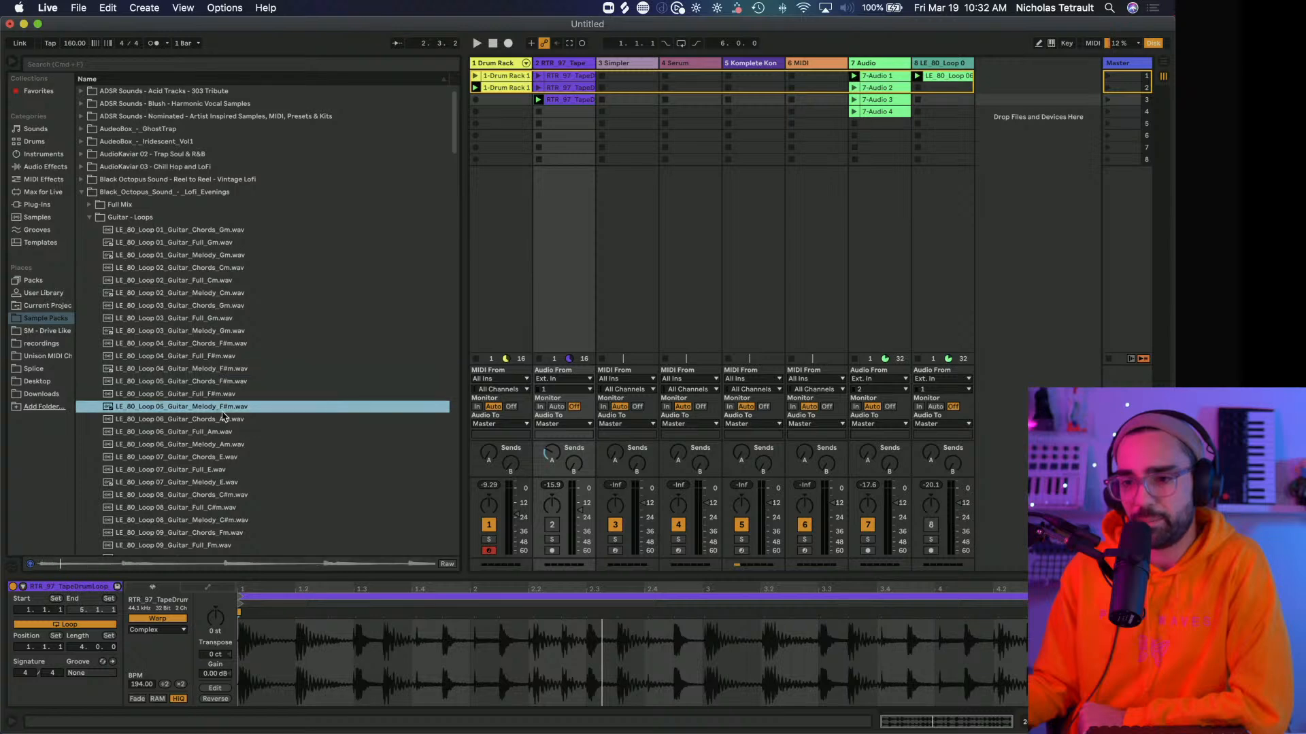
scroll(222, 416, down, 1)
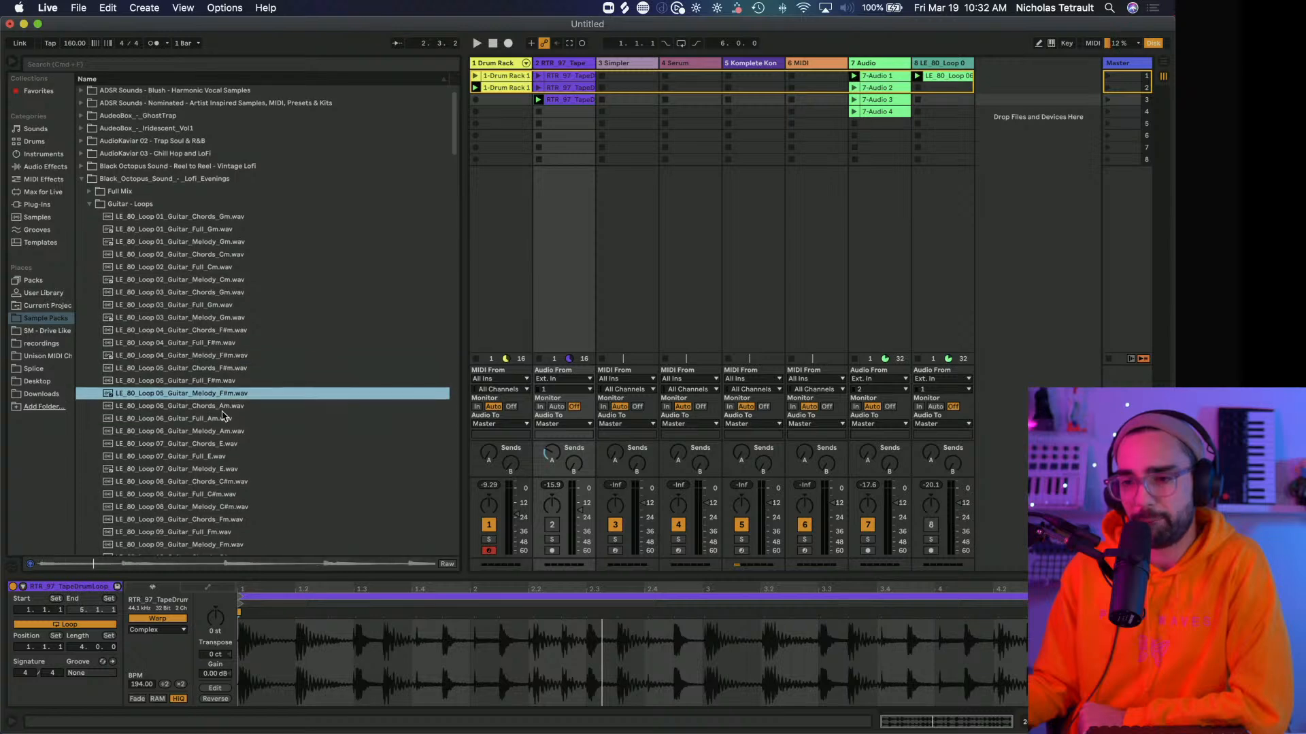
Load LE_80_Loop 05_Guitar_Melody_F#m.wav into the Simpler on track 3, trimmed to its first 2 bars, and arm the track.
click(610, 66)
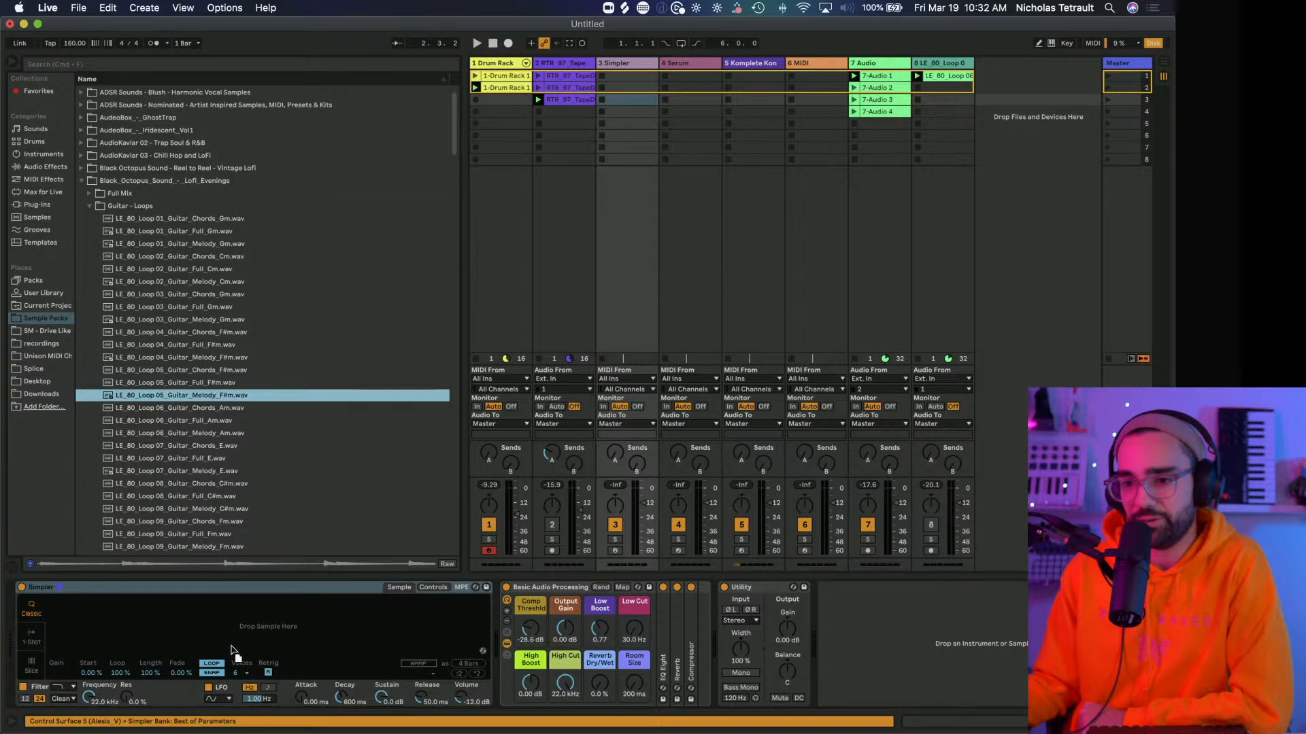
drag(238, 638, 237, 638)
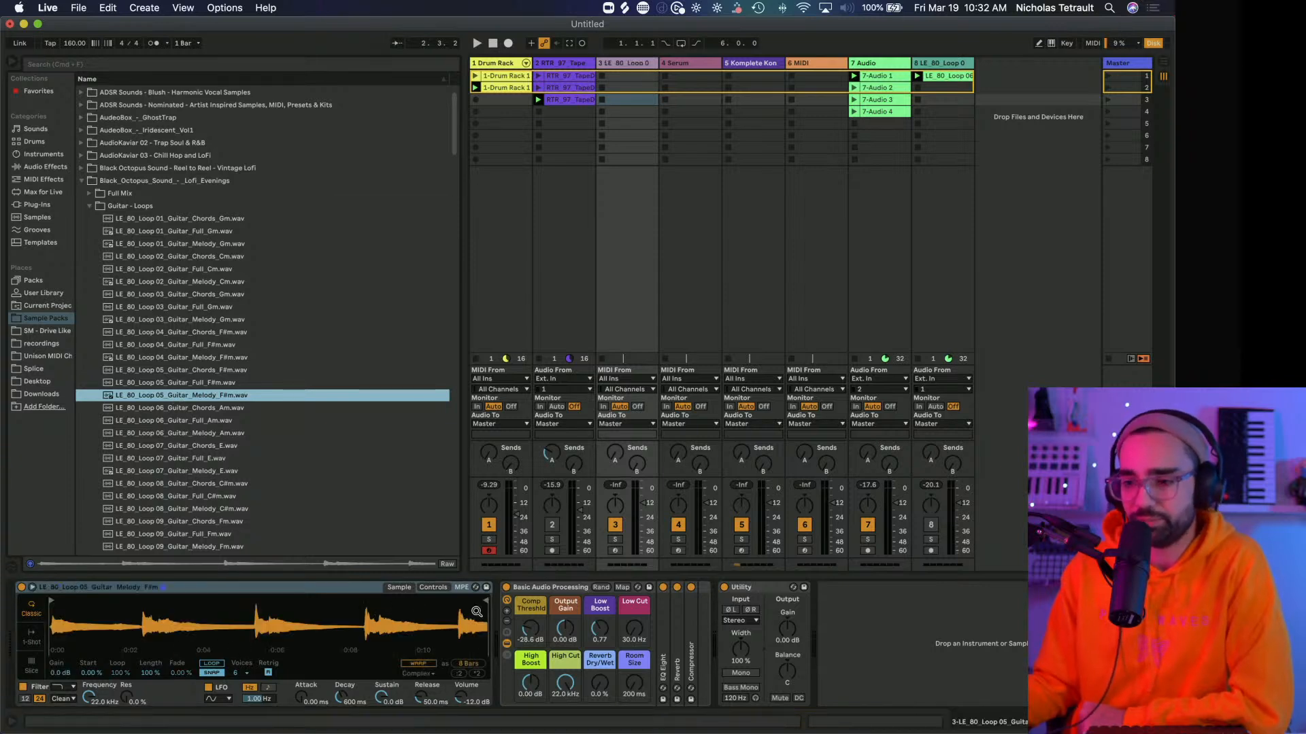
drag(482, 602, 142, 601)
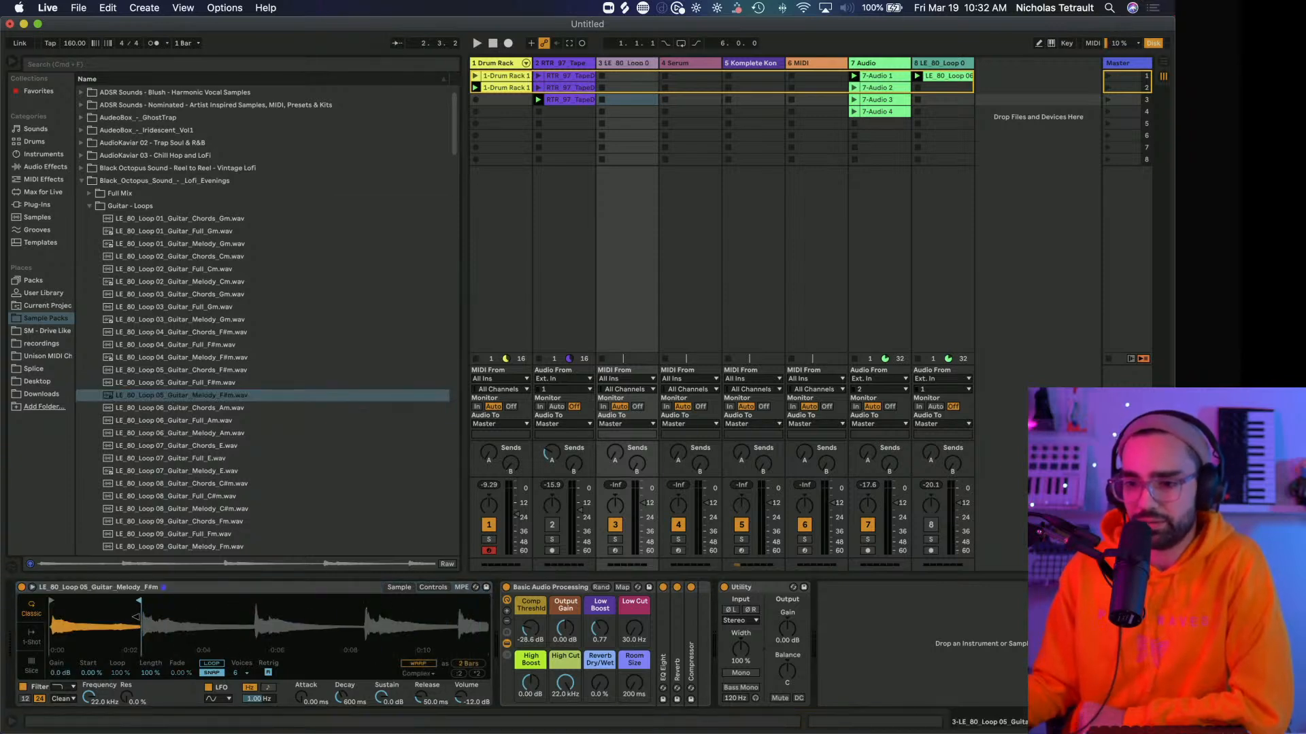
click(614, 551)
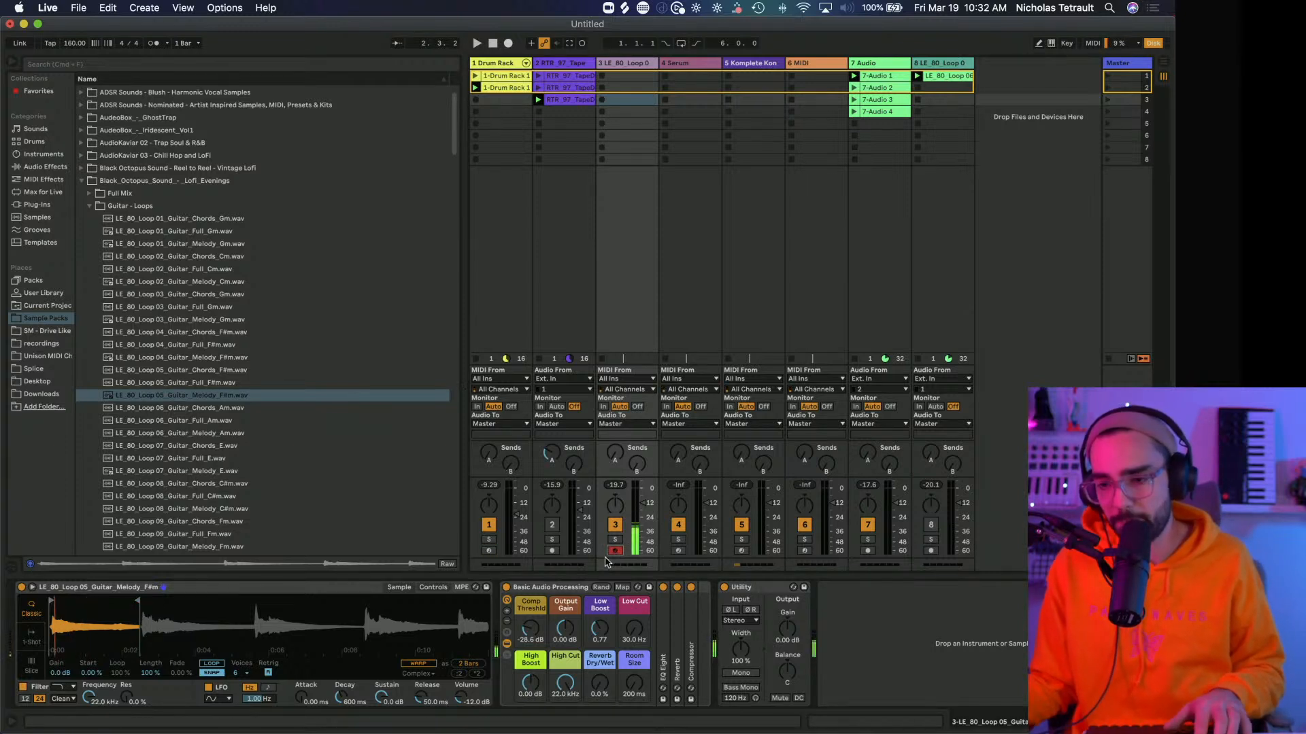
Set the guitar Simpler's warp mode to Tones, the rack's Low Cut to 240 Hz, Reverb Dry/Wet to 34% and Room Size to 3.54 s.
click(419, 664)
click(427, 674)
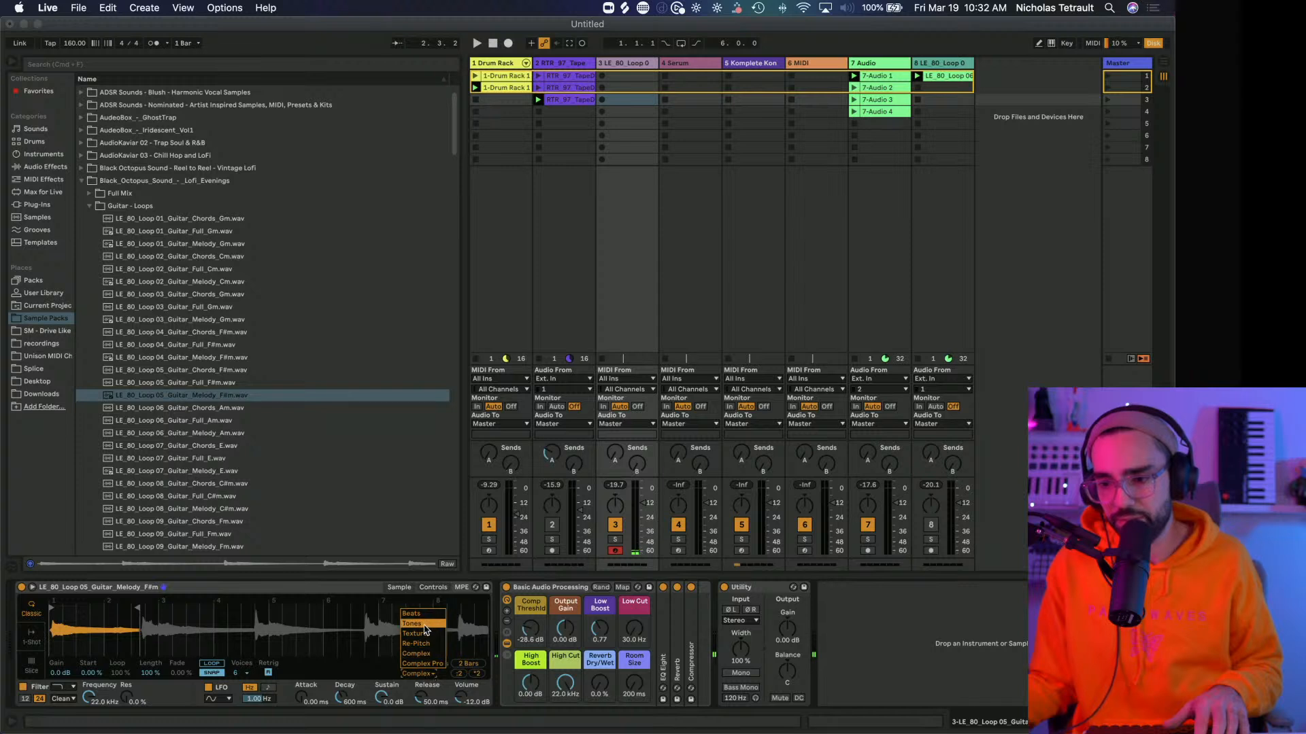
click(422, 624)
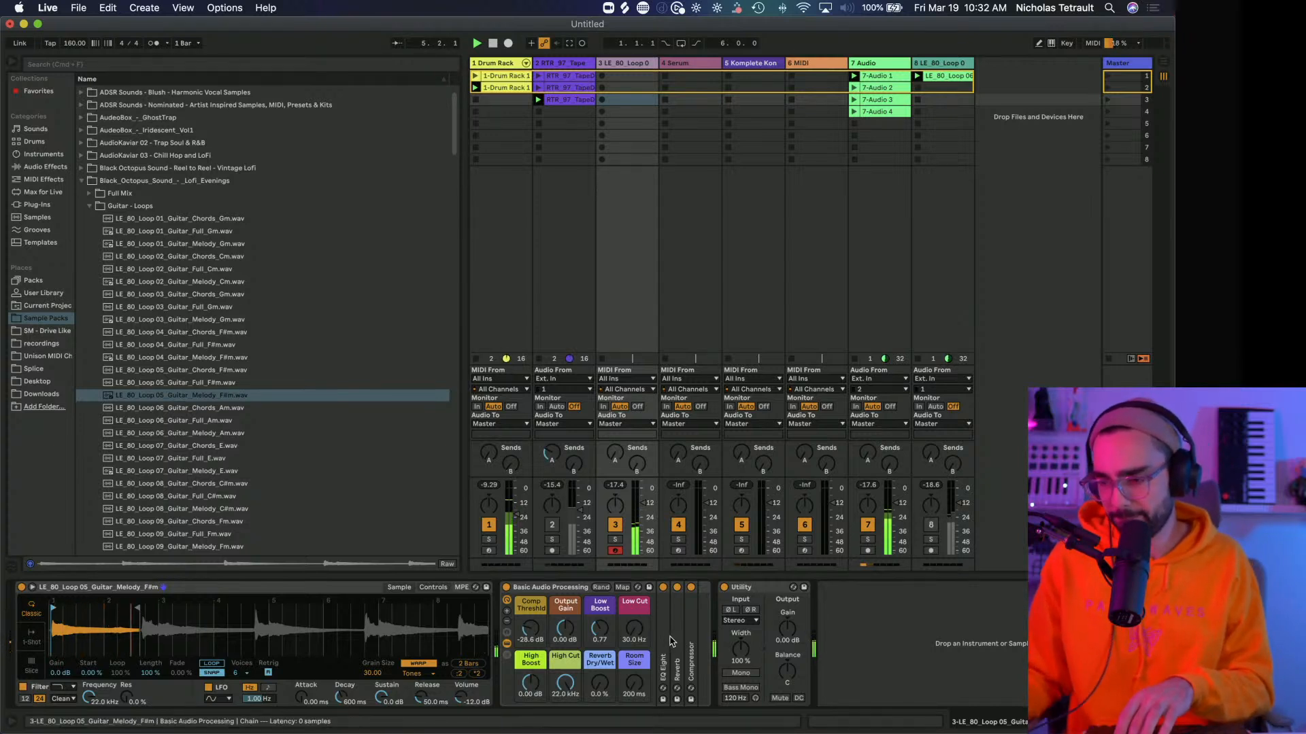
drag(634, 629, 634, 602)
drag(599, 683, 634, 626)
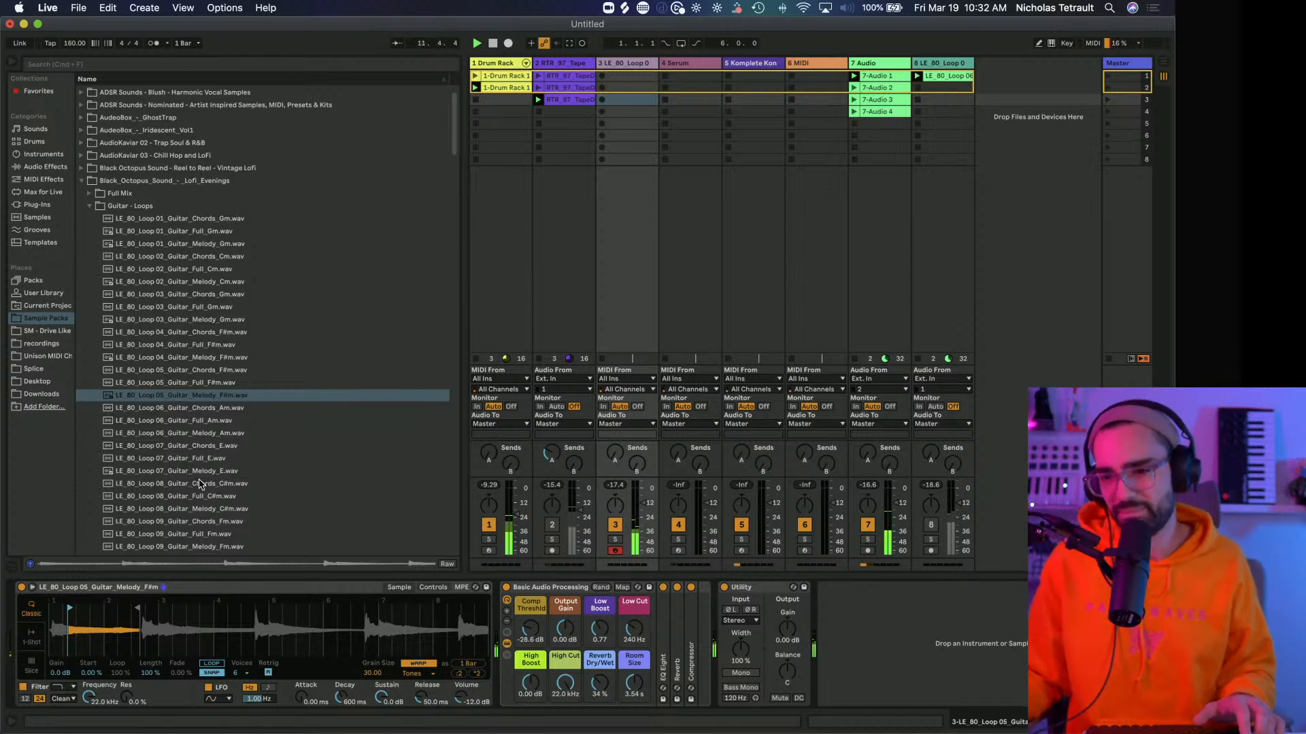
Preview the Loop 06, 05 and 04 guitar melodies and load LE_80_Loop 03_Guitar_Melody_Gm.wav into track 3's Simpler, trimmed to its first beat.
scroll(200, 483, up, 1)
scroll(199, 484, down, 3)
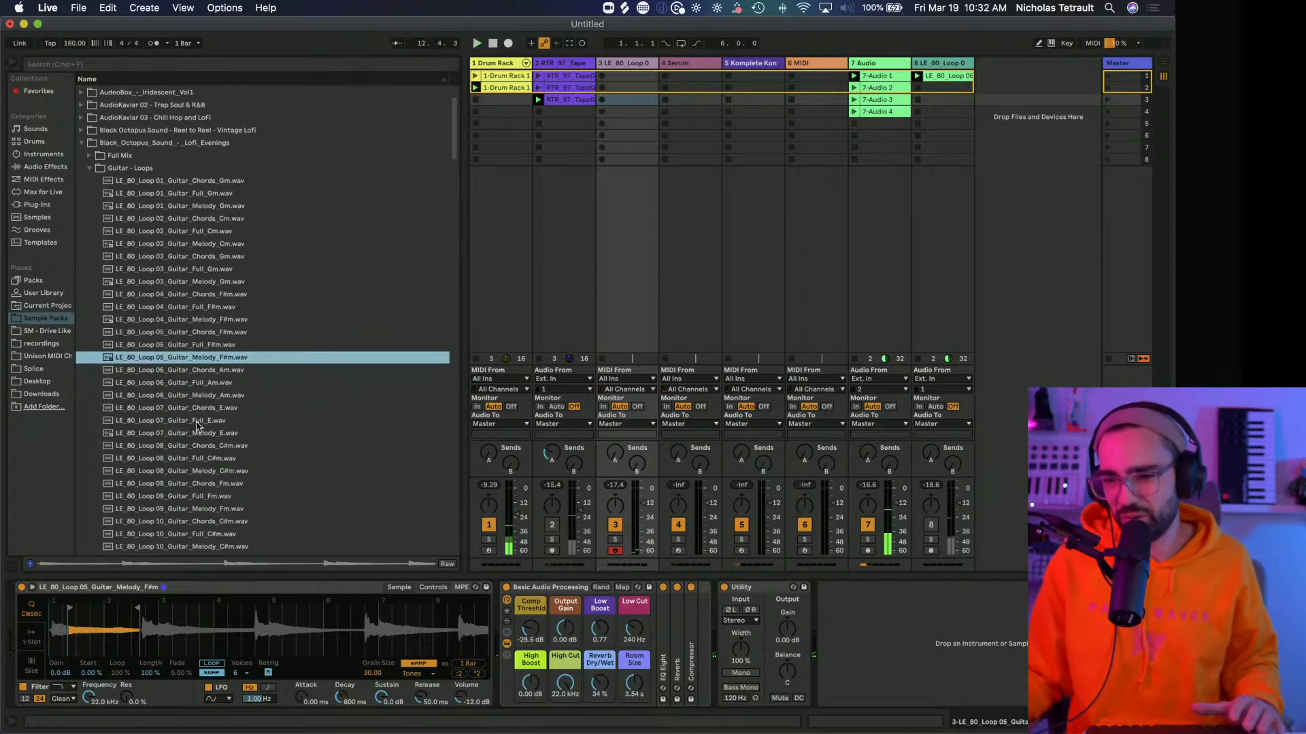
click(202, 397)
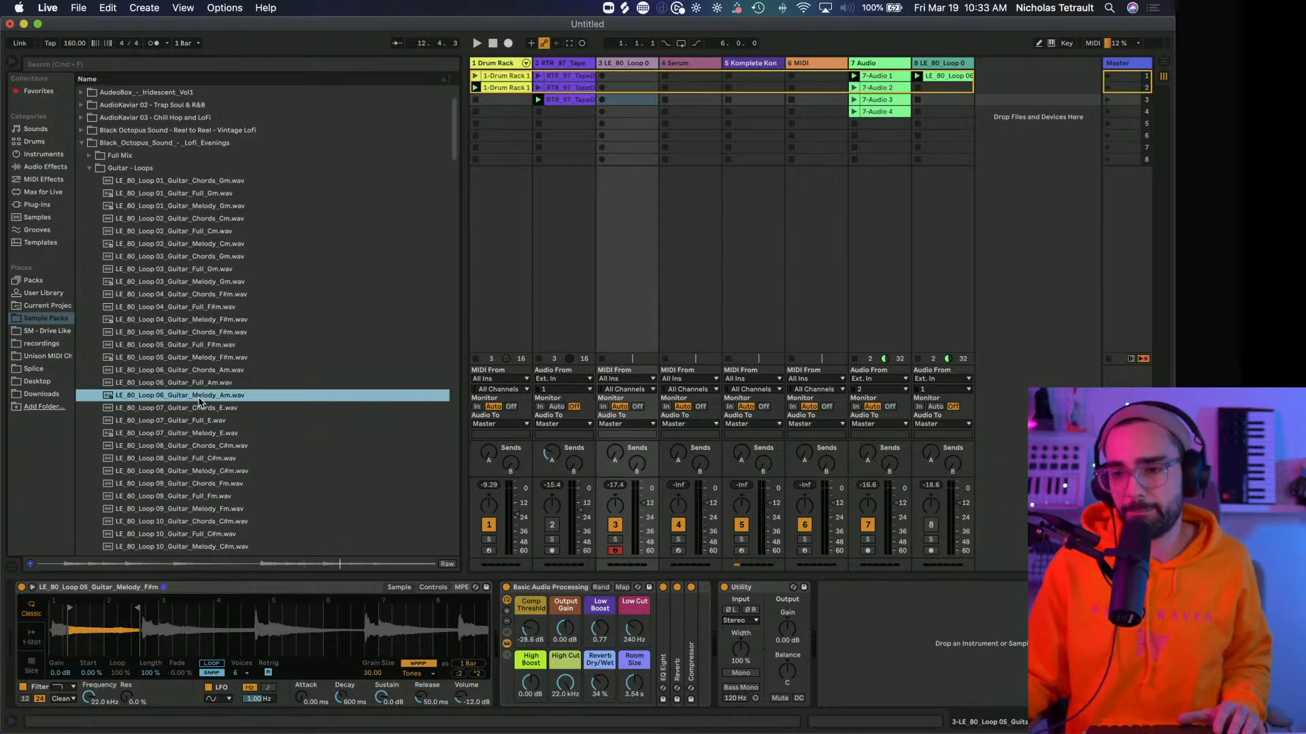
click(202, 359)
click(202, 320)
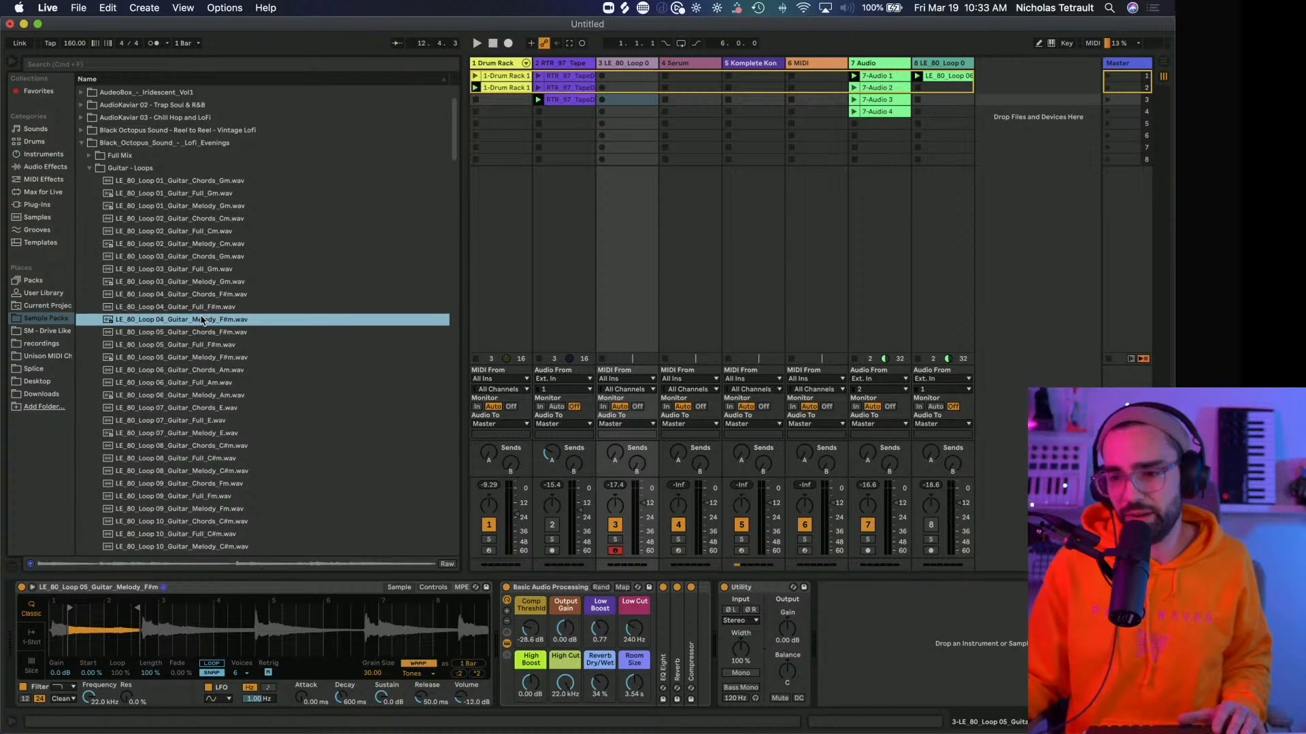
click(207, 283)
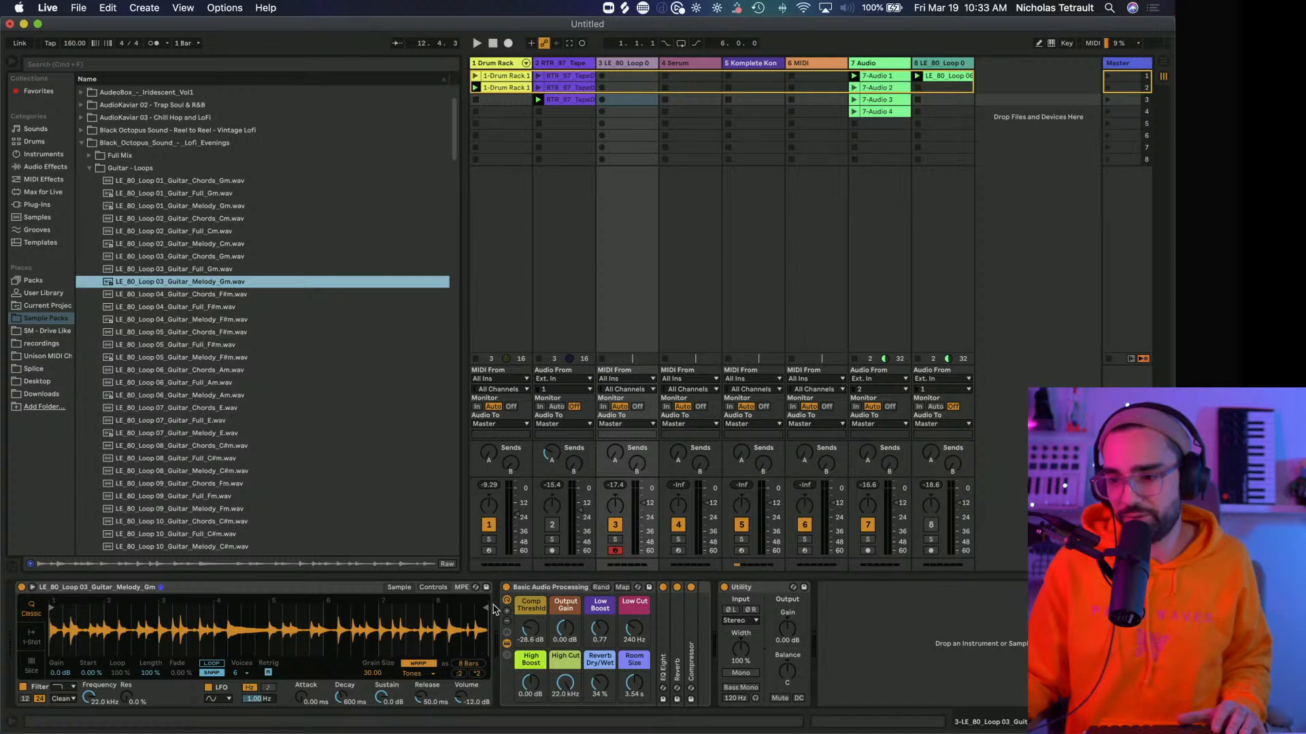
drag(485, 608, 58, 610)
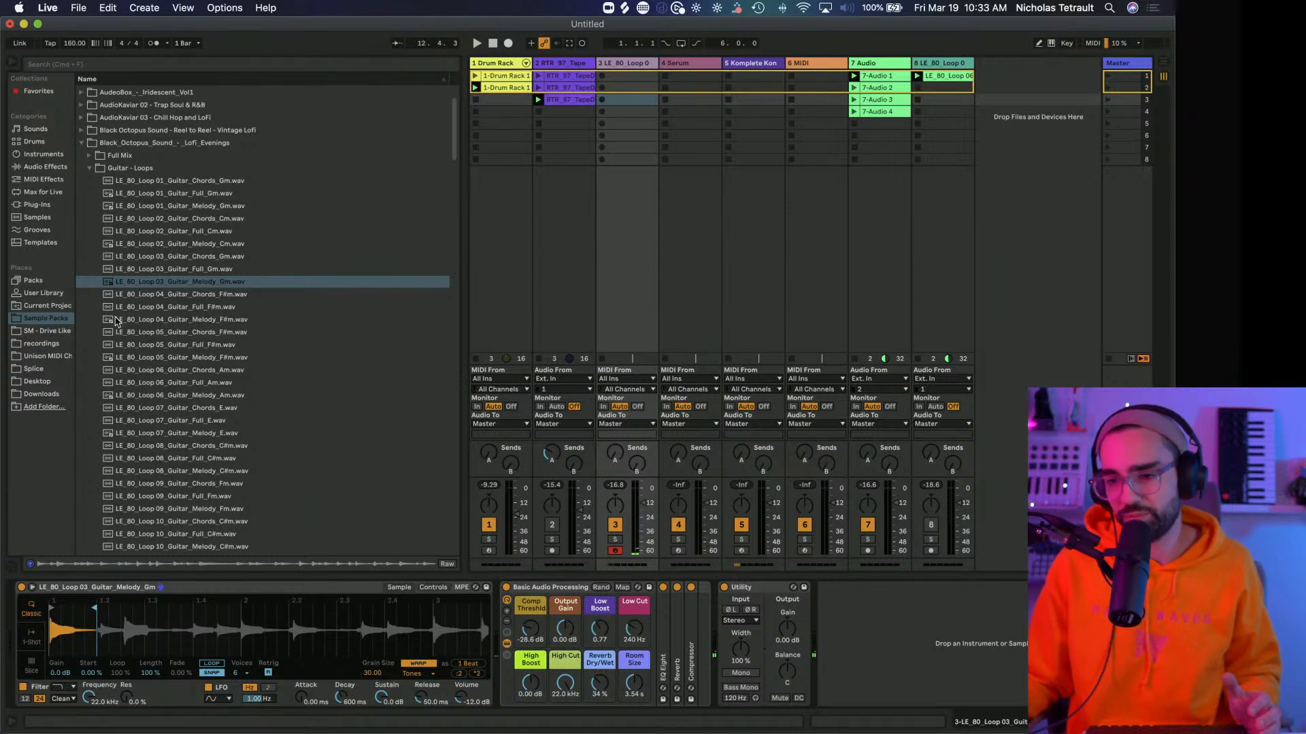
Preview the guitar melody loops 11, 14, 17, 18 and 21 from the Lofi Evenings pack.
scroll(175, 383, down, 5)
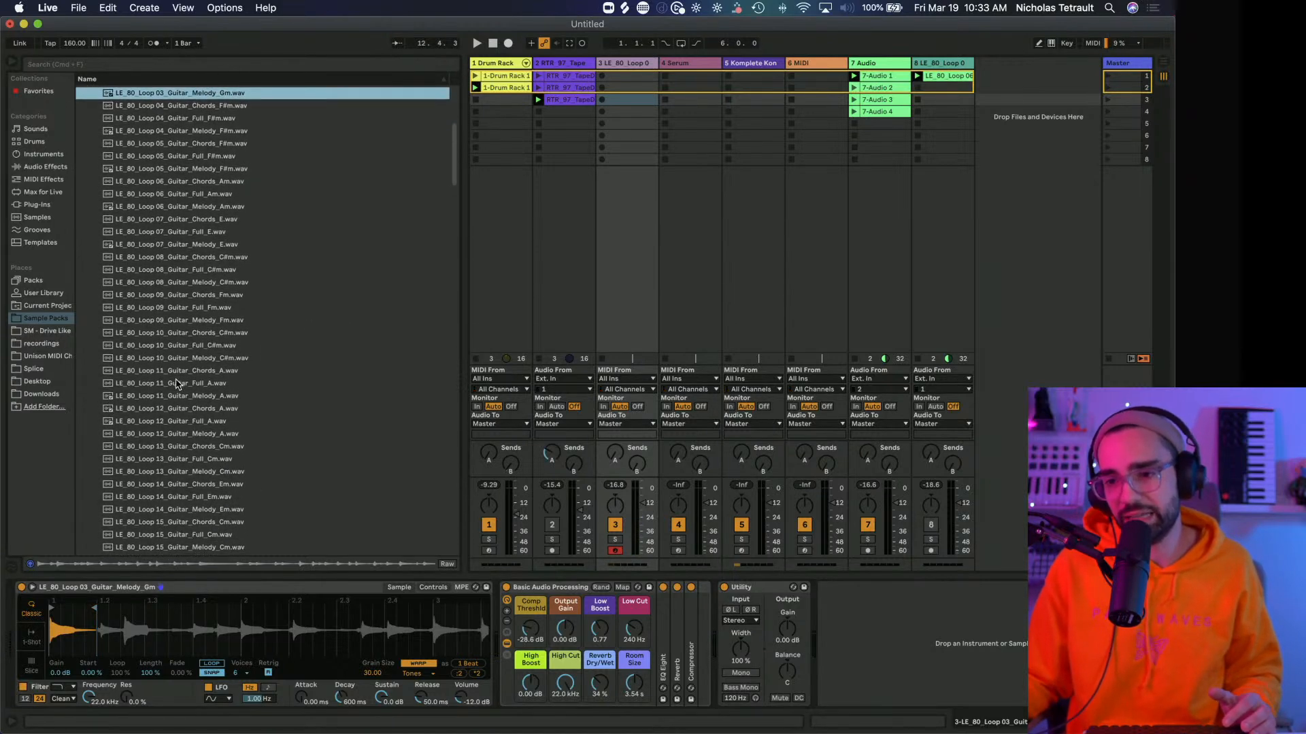
scroll(176, 383, down, 1)
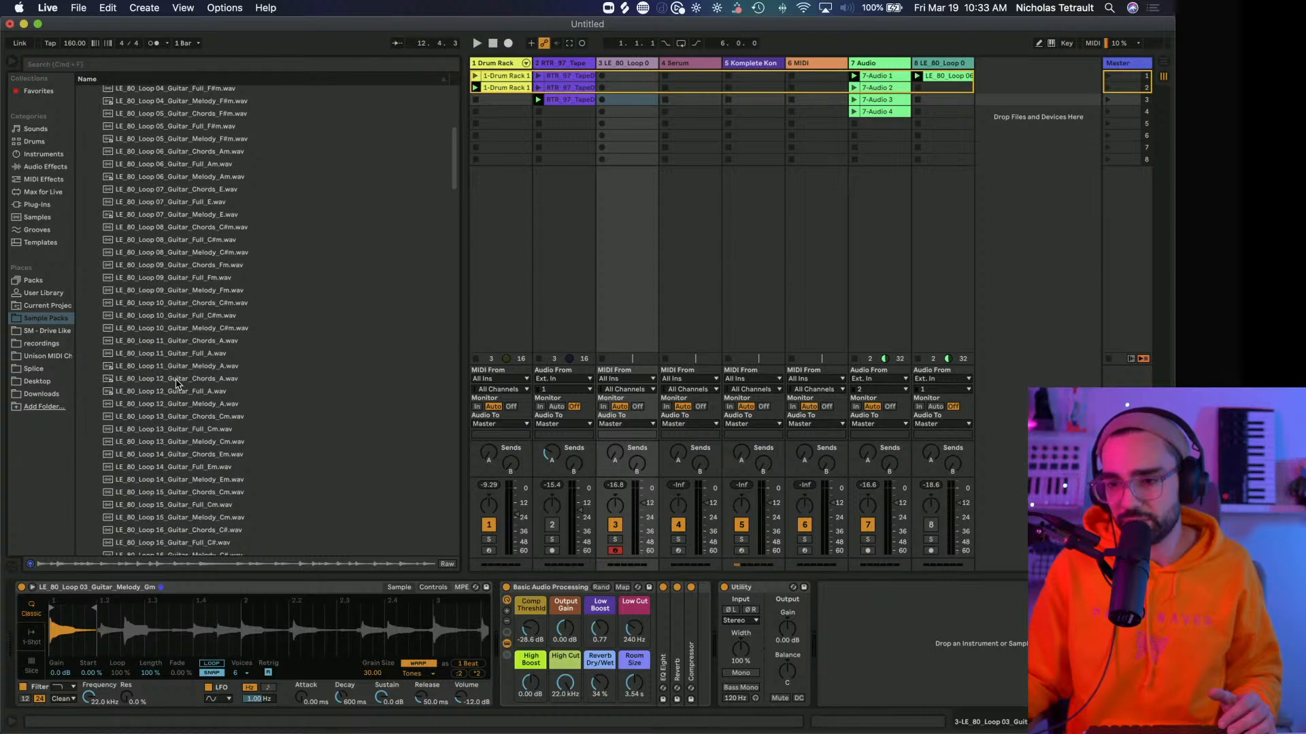
click(177, 368)
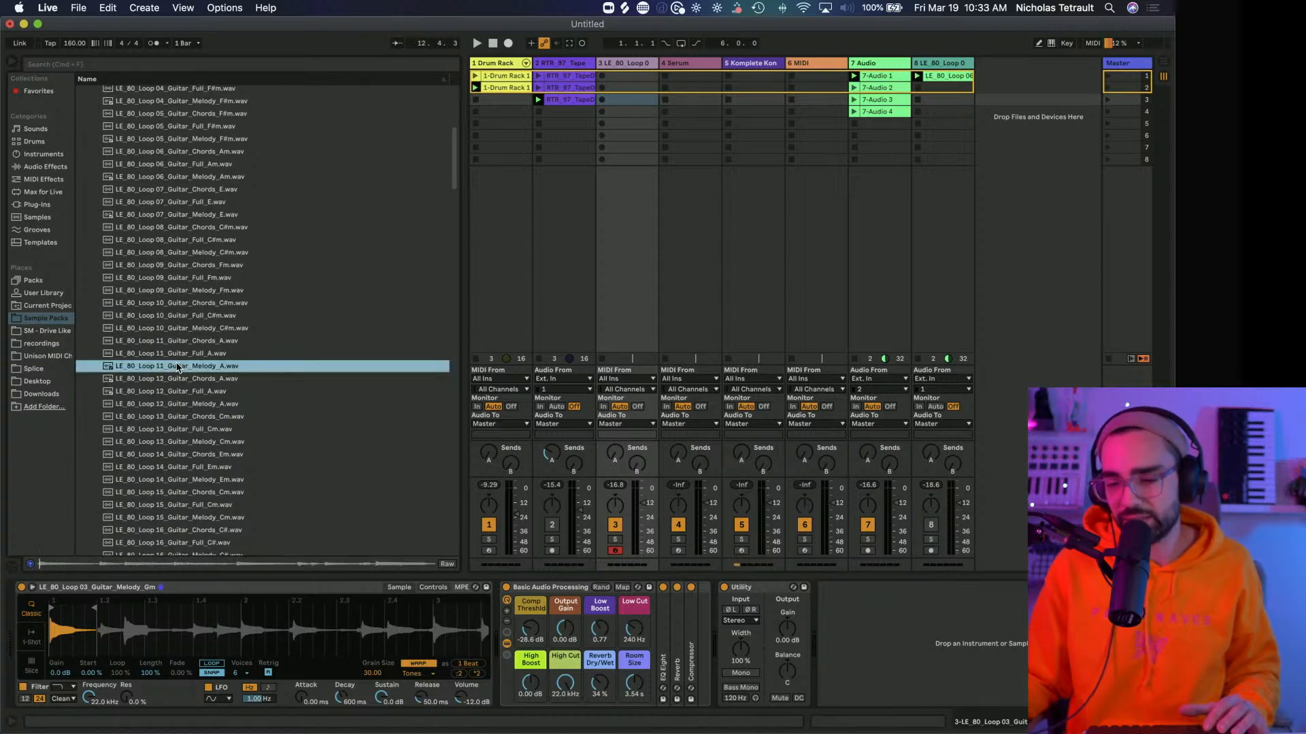
scroll(178, 371, down, 2)
click(192, 412)
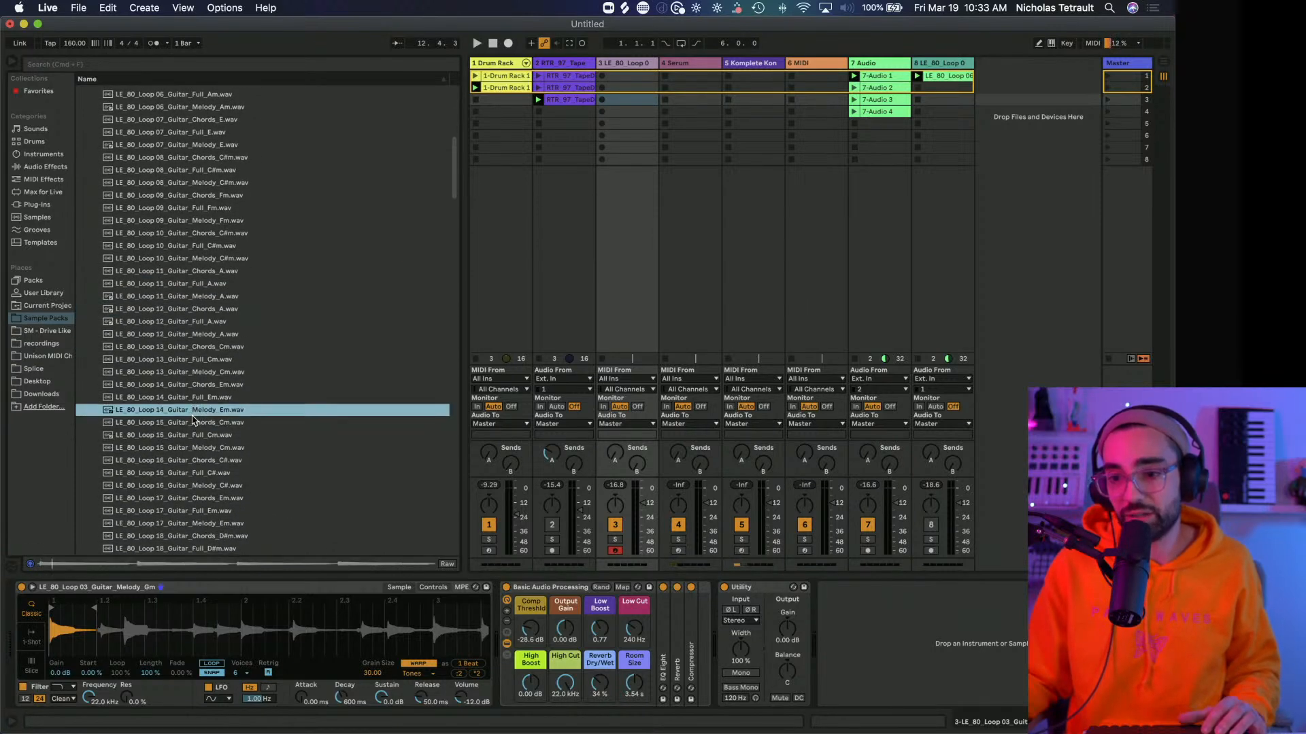
click(214, 523)
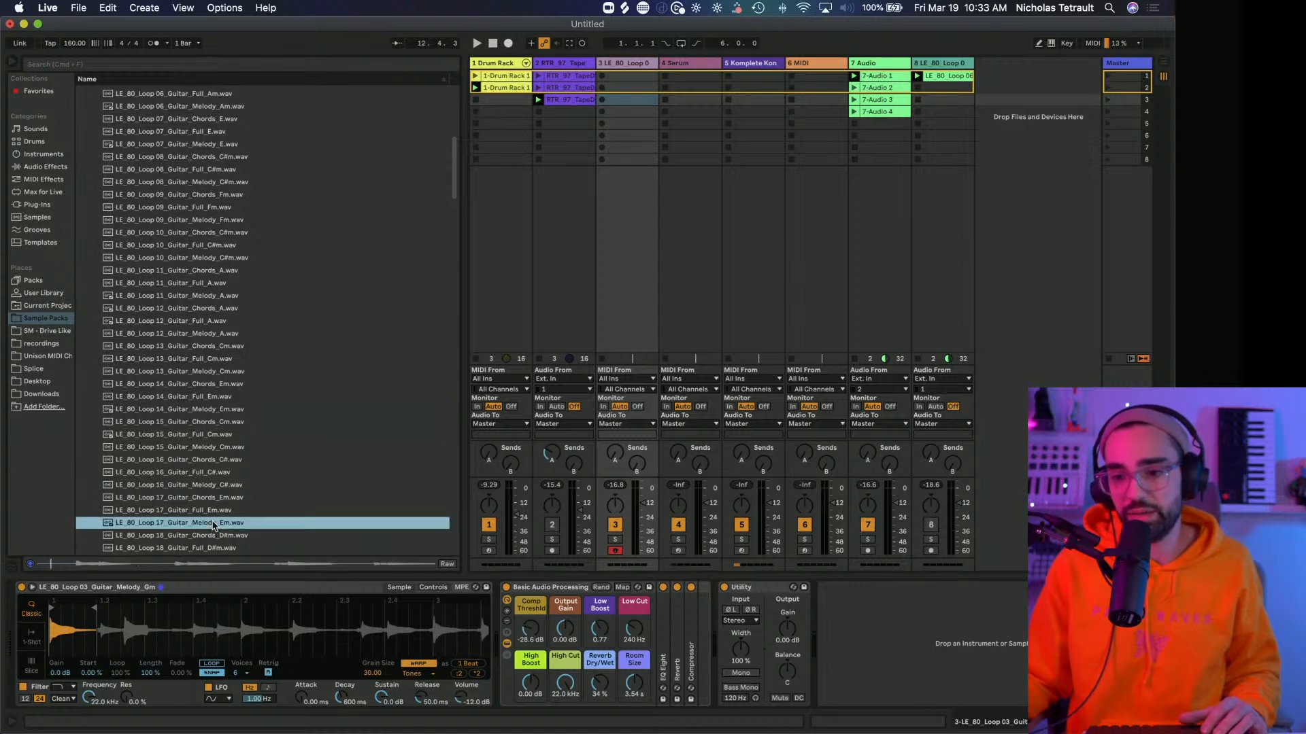
scroll(213, 524, down, 2)
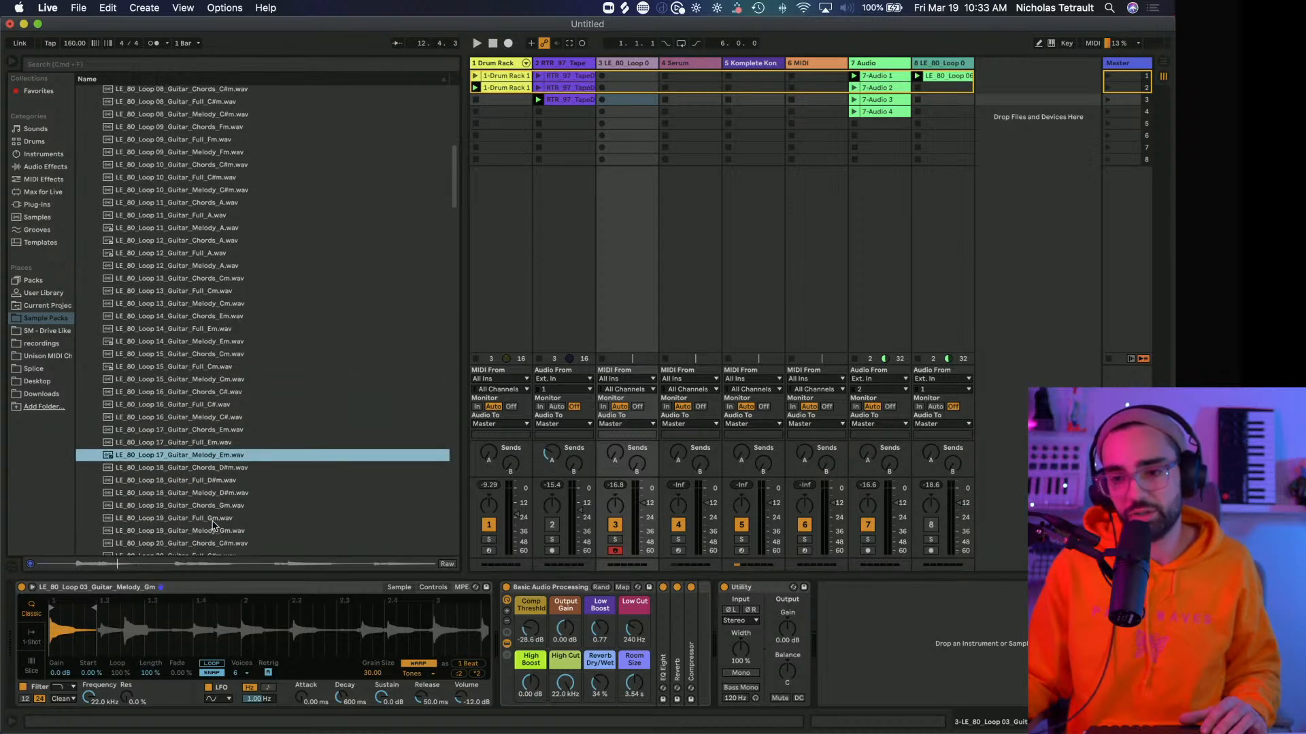
click(212, 494)
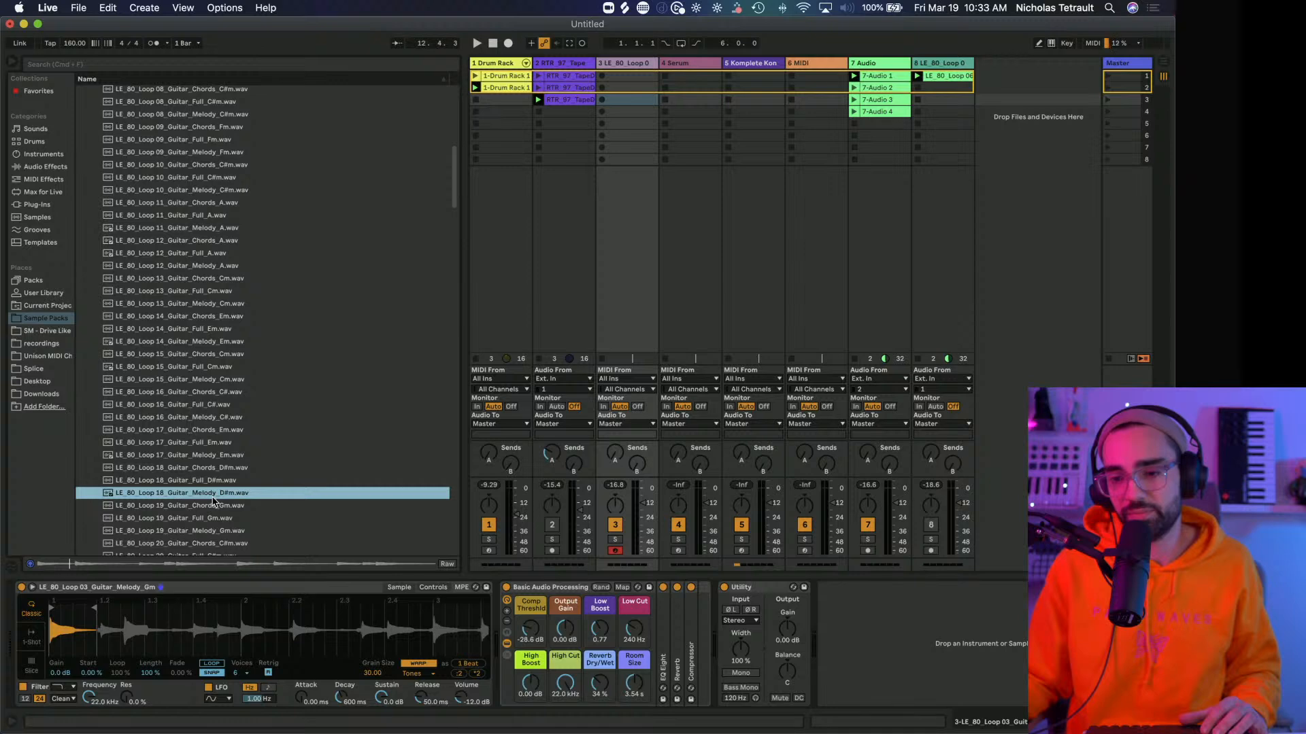
scroll(213, 502, down, 3)
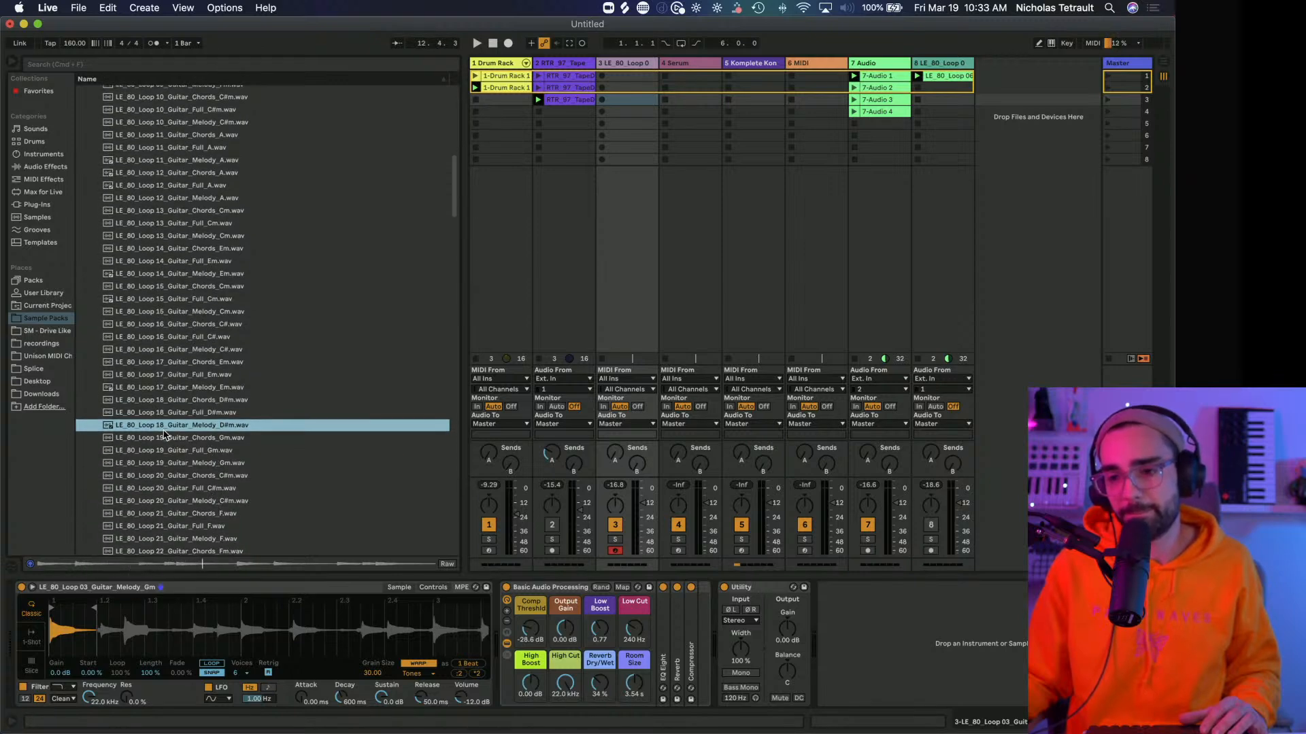
scroll(171, 447, down, 2)
click(190, 479)
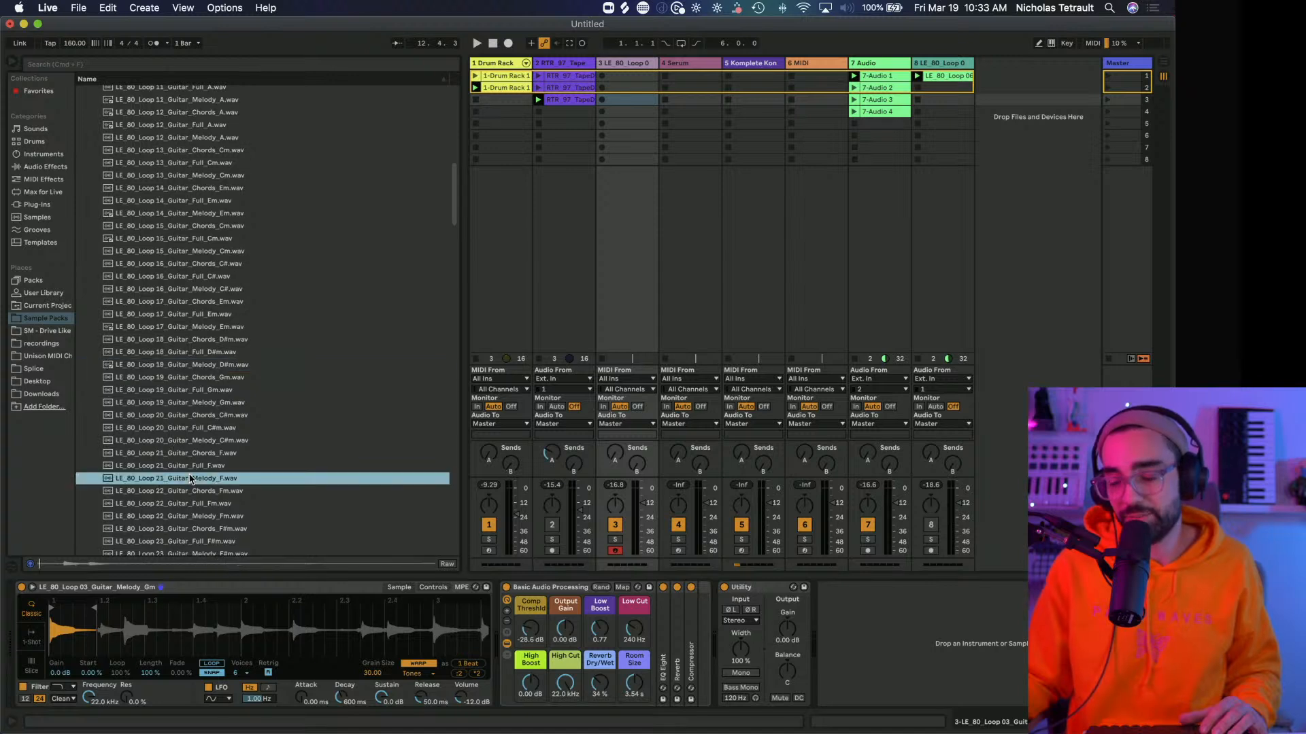
scroll(190, 479, down, 2)
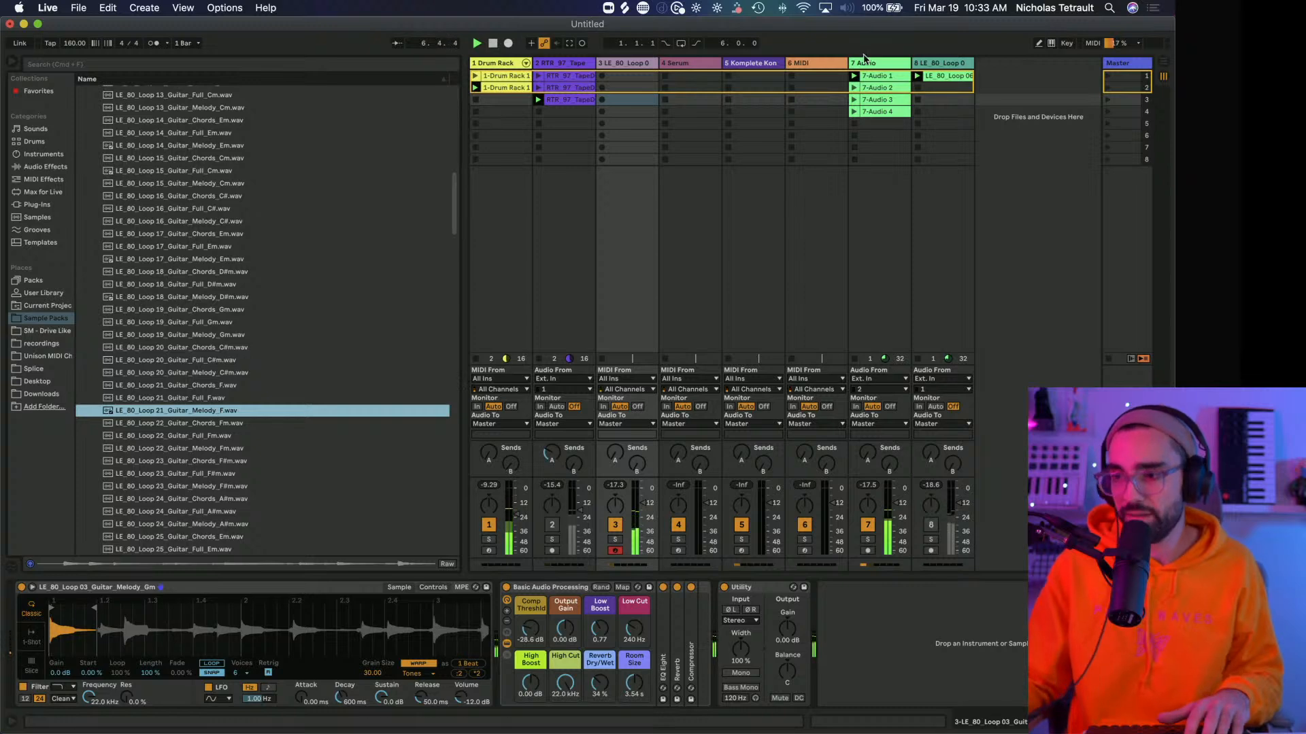
Check the bass note in the Tuner on track 7 and listen to the bass soloed before returning to track 3.
click(891, 183)
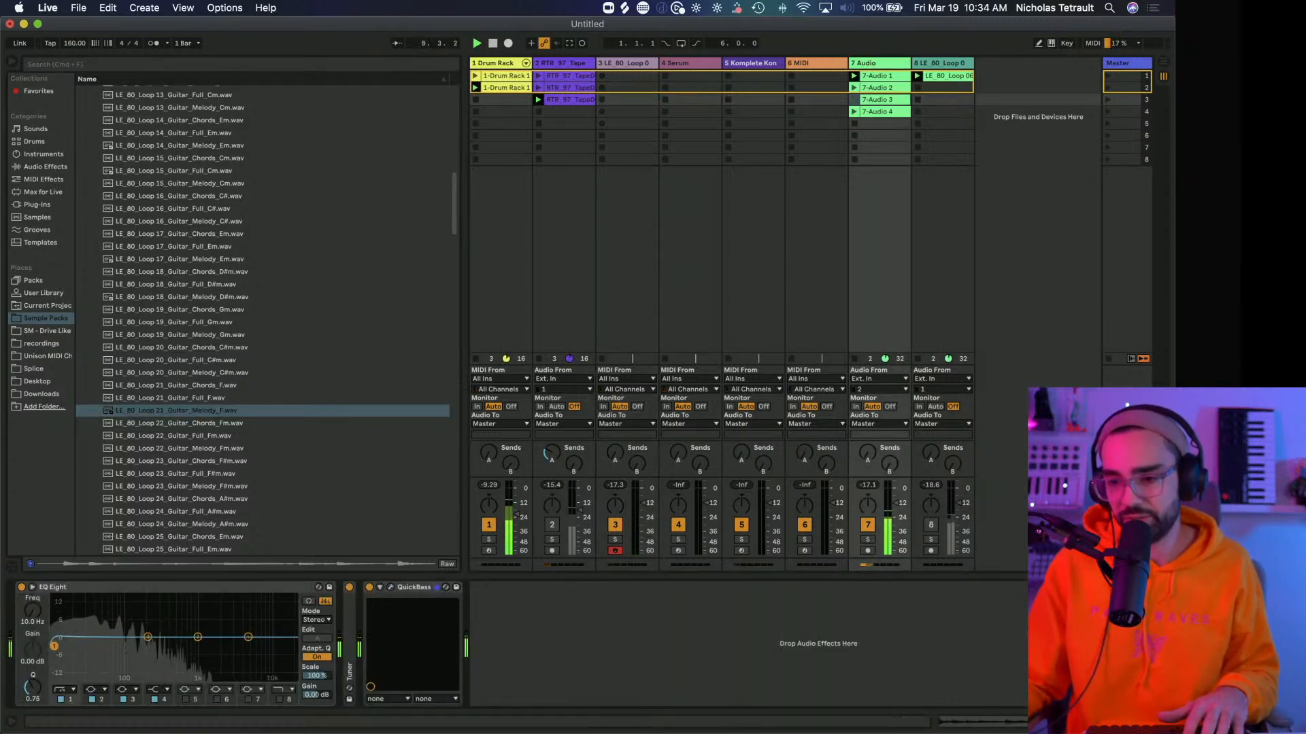
double_click(348, 640)
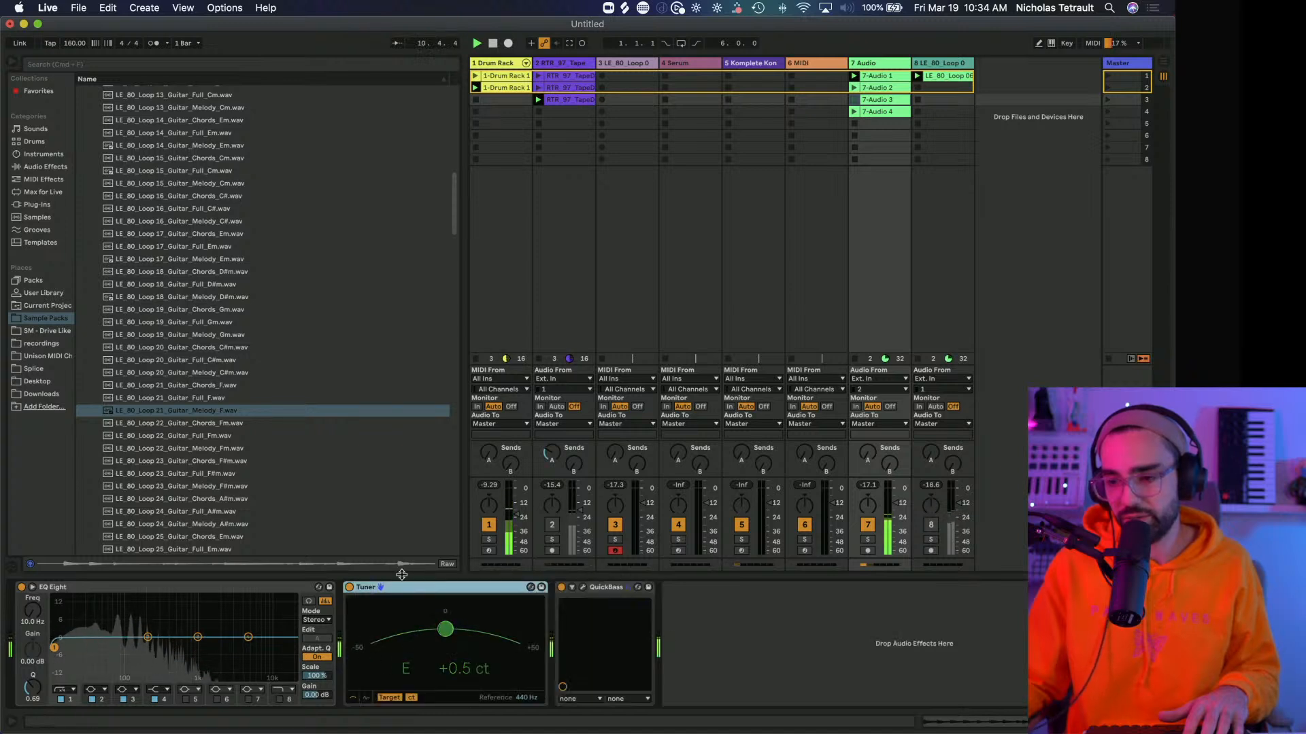
double_click(418, 588)
click(418, 590)
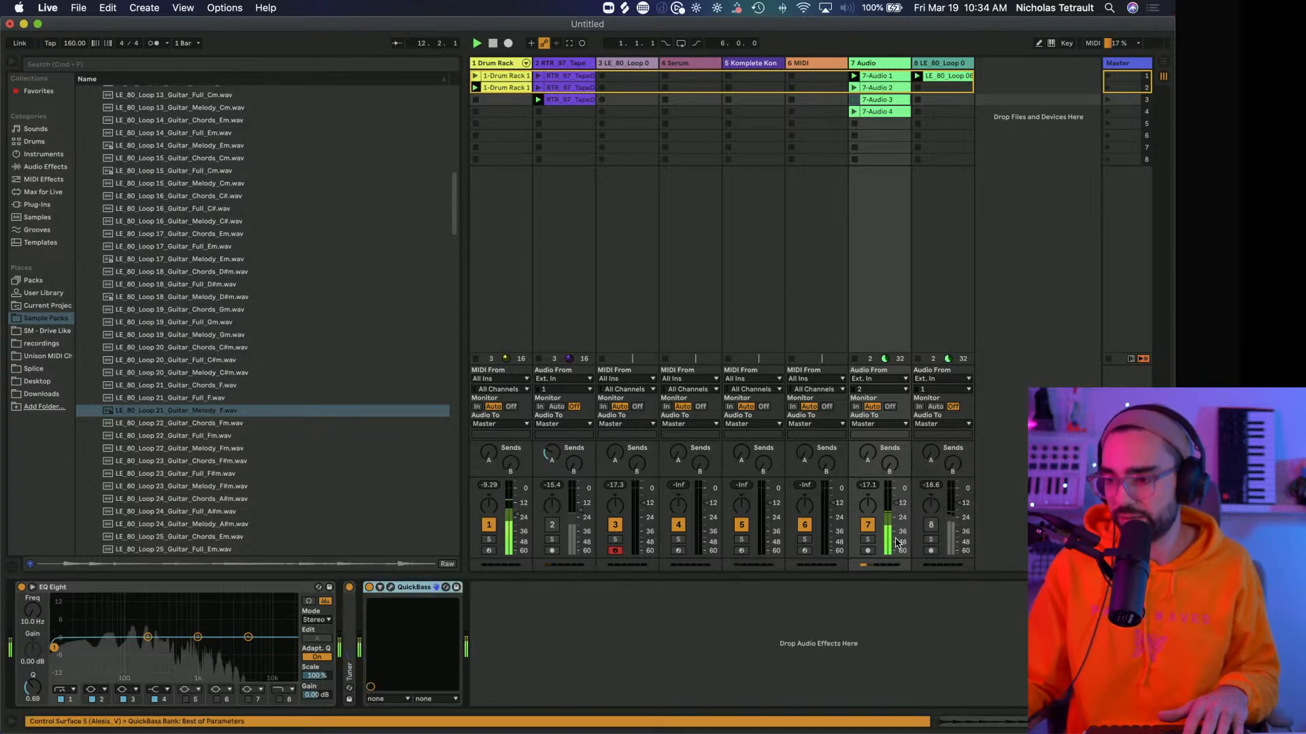
click(867, 539)
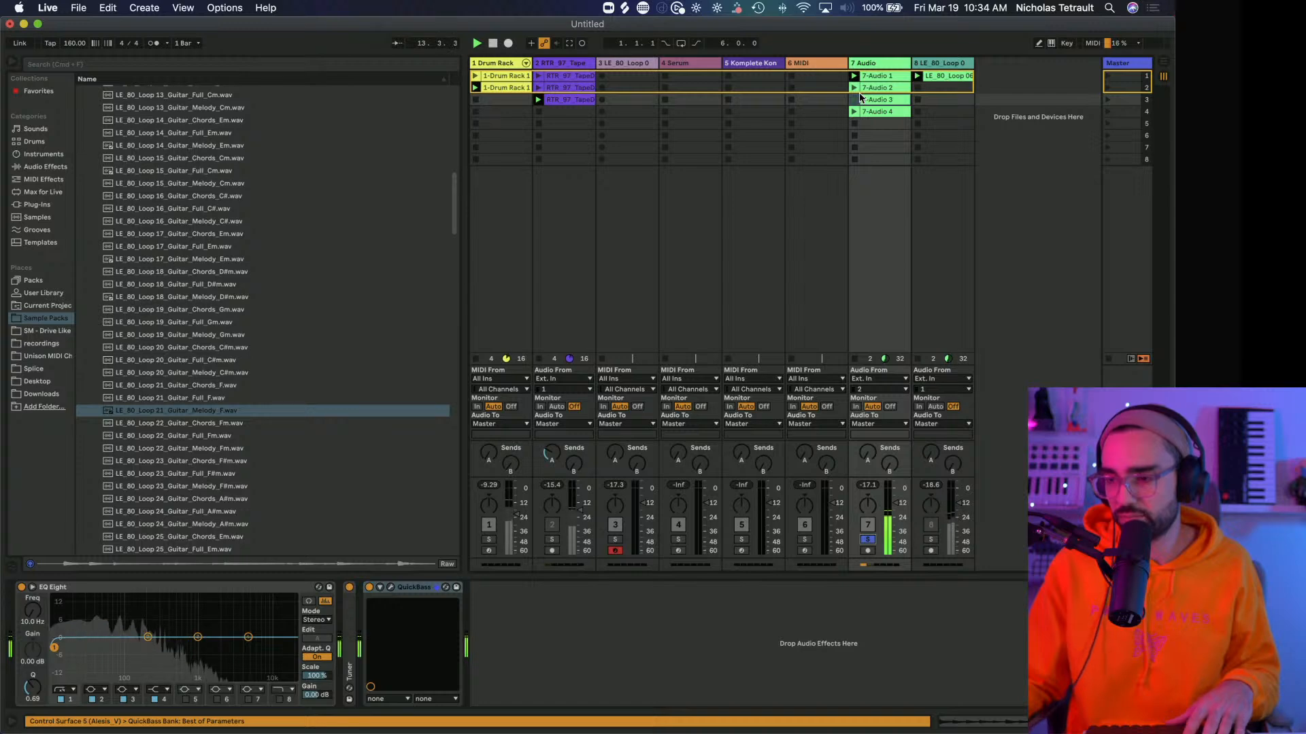
click(622, 63)
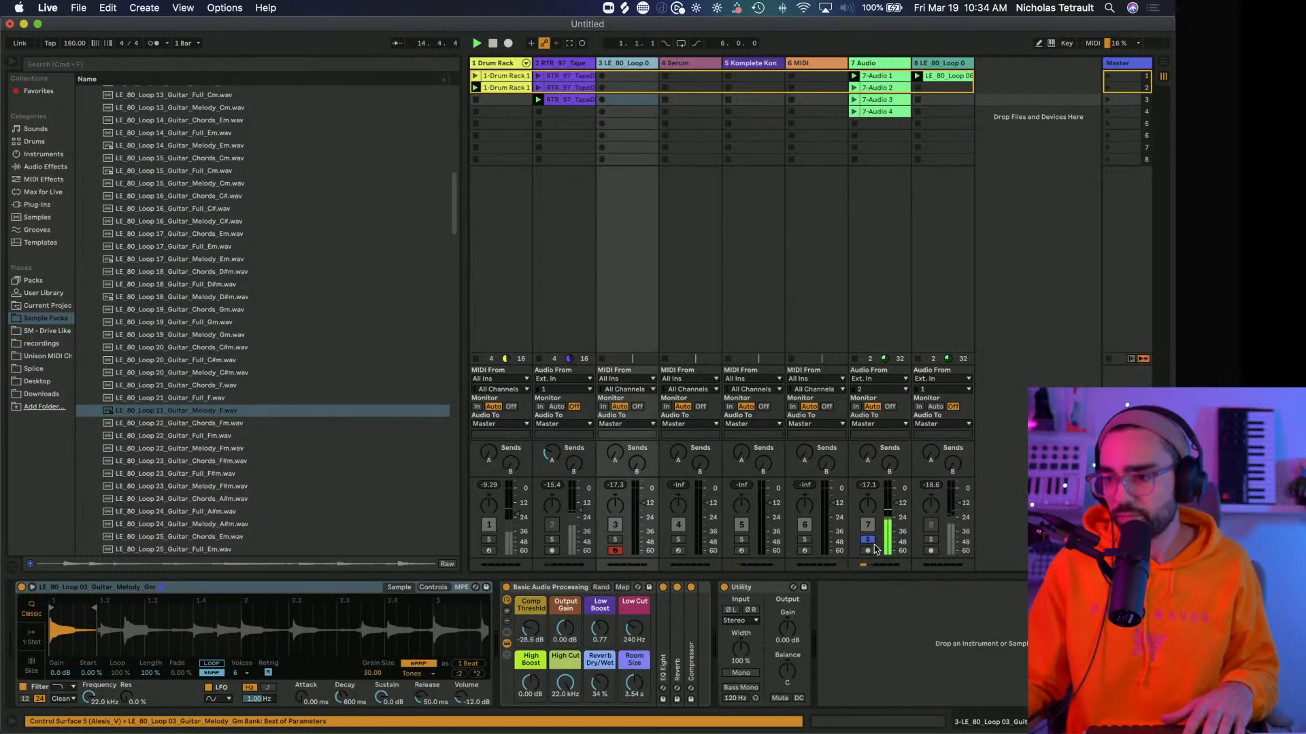
click(868, 539)
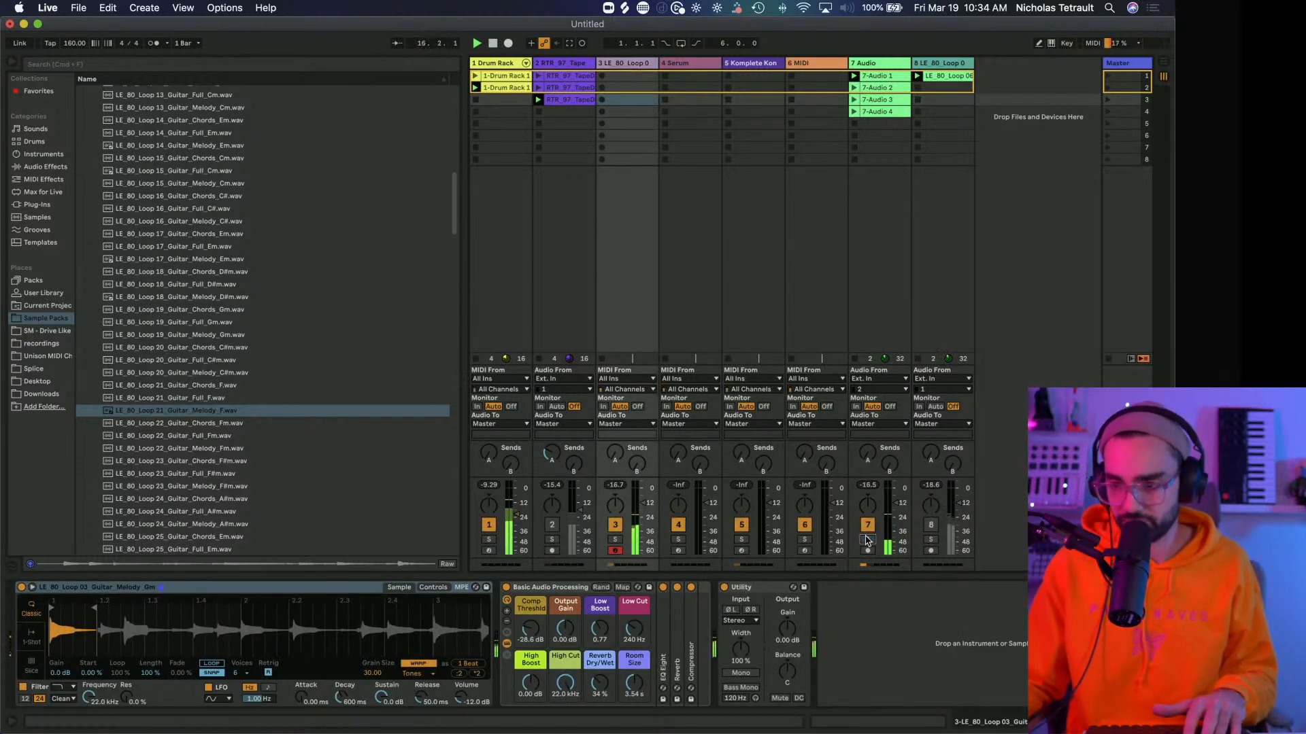
Set the guitar Simpler's Release to 267 ms, and track 3's Delay send to -10 dB and Reverb send to -21 dB.
drag(421, 699, 421, 687)
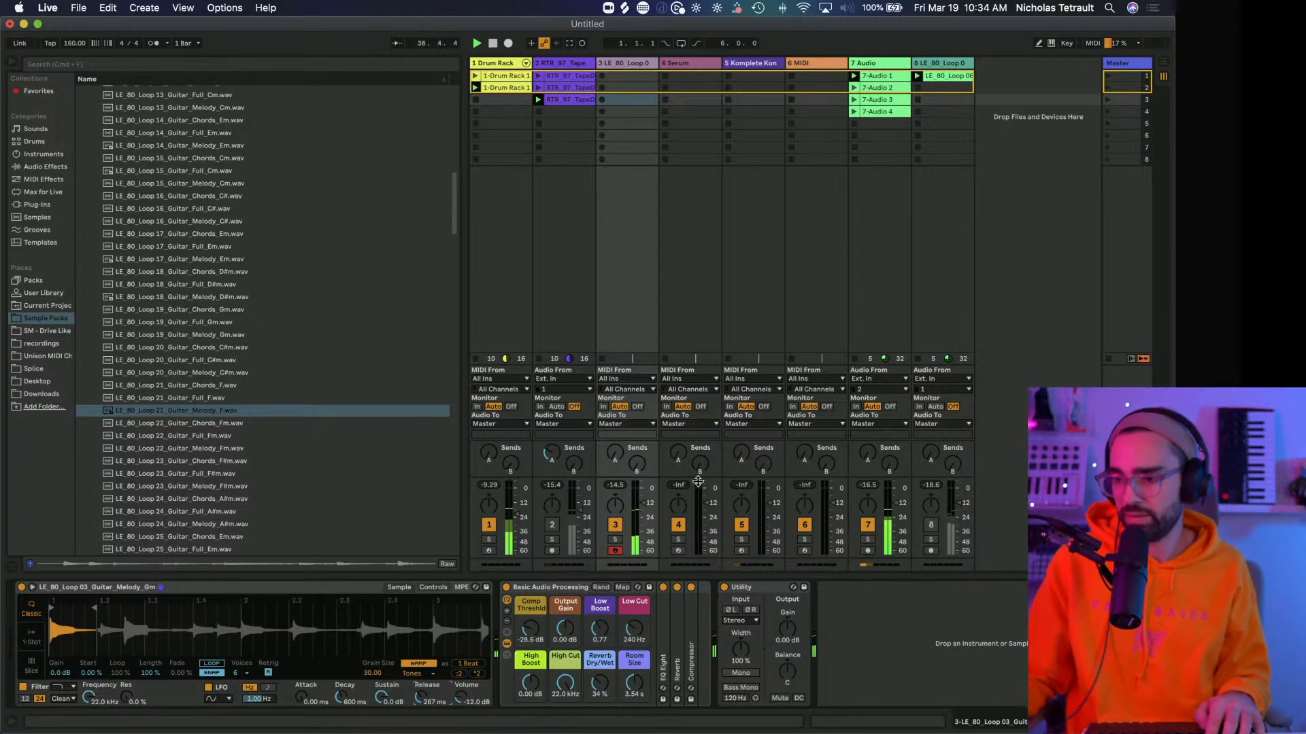
drag(645, 469, 645, 468)
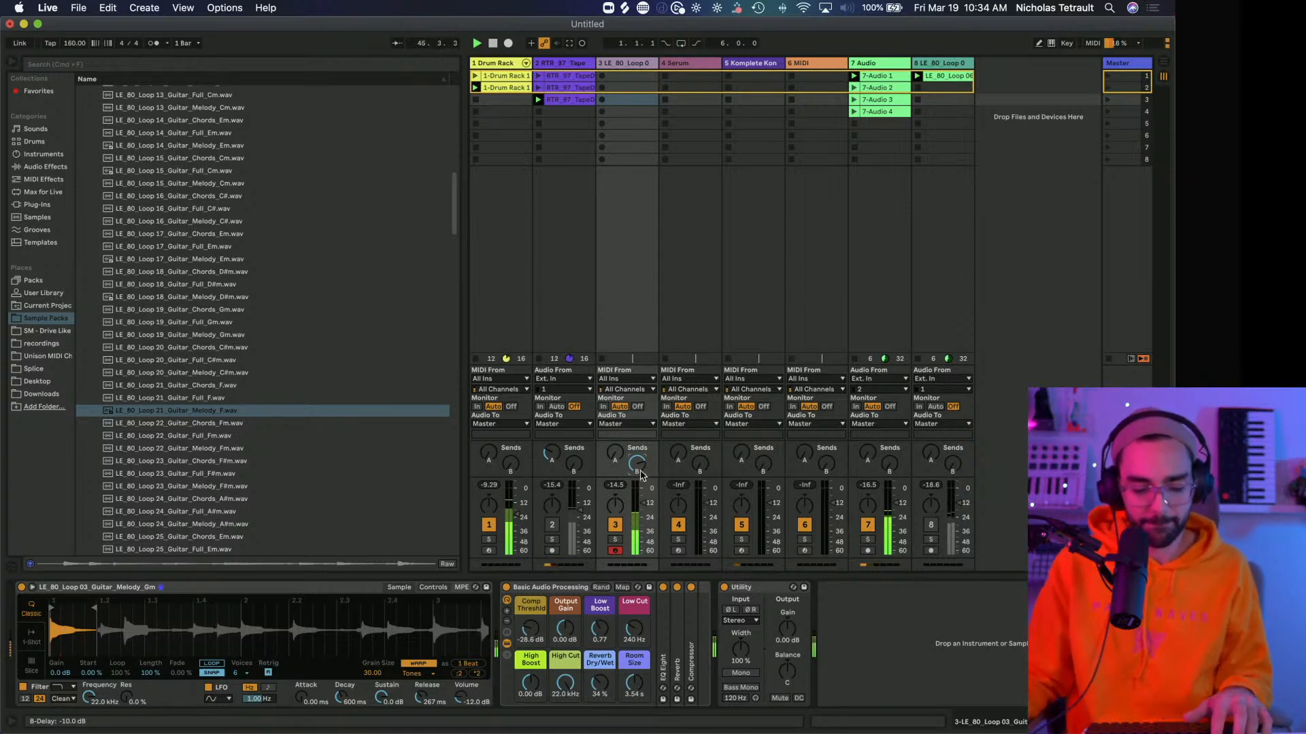
click(614, 454)
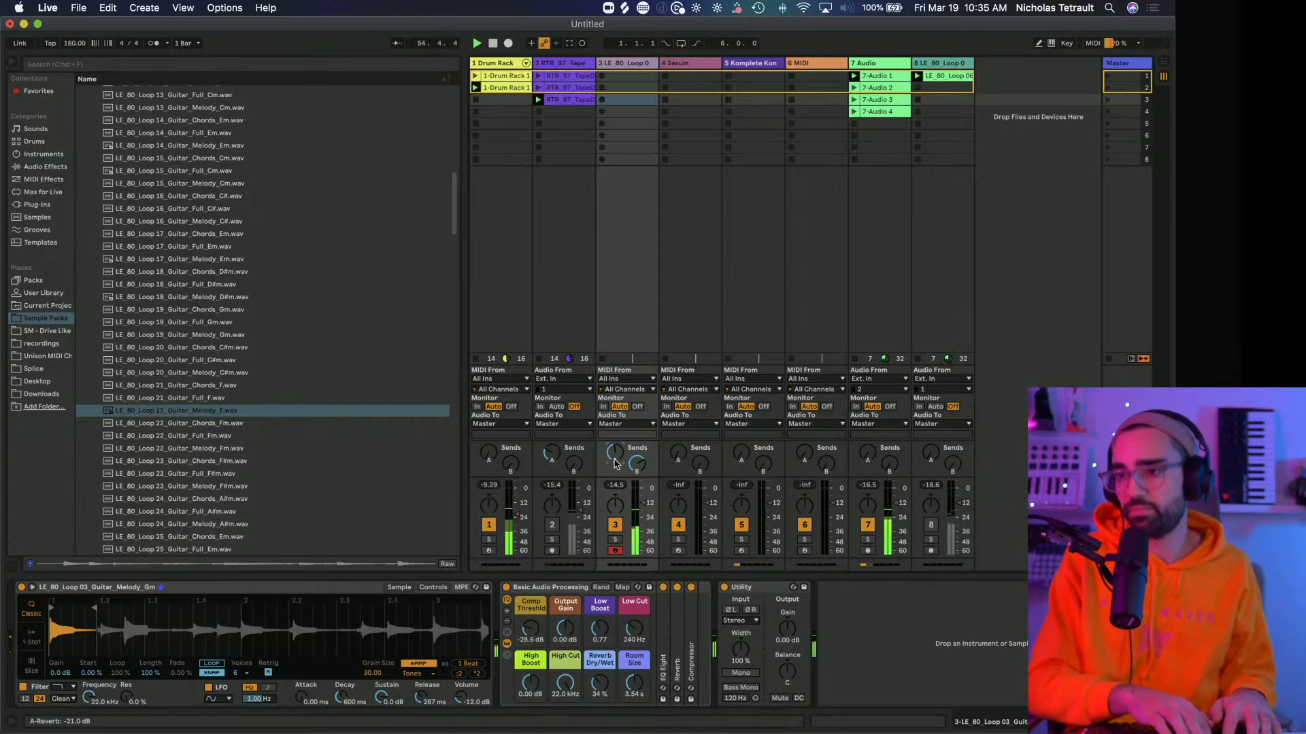
Record an 8-bar guitar melody MIDI clip into the third slot of track 3.
click(602, 102)
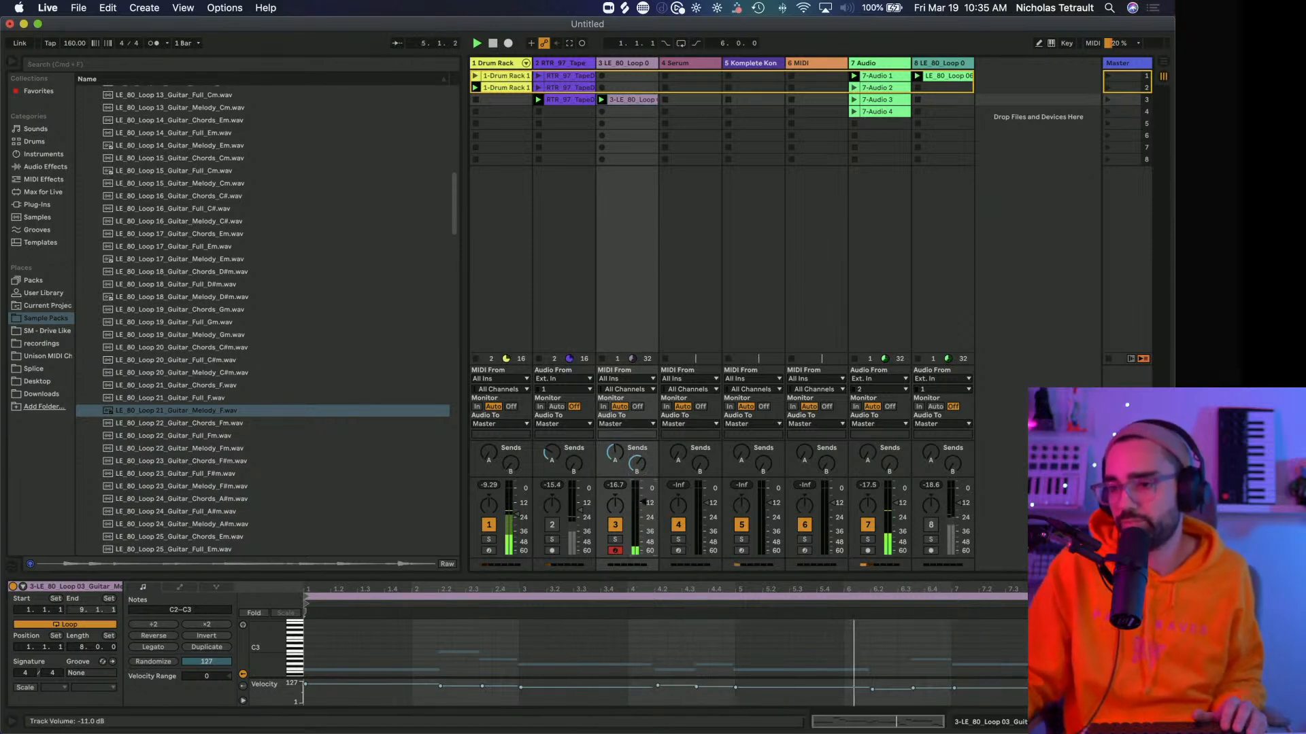
Unmute the tape loop track, launch its first drum loop clip against the beat, and mute the track again.
click(553, 526)
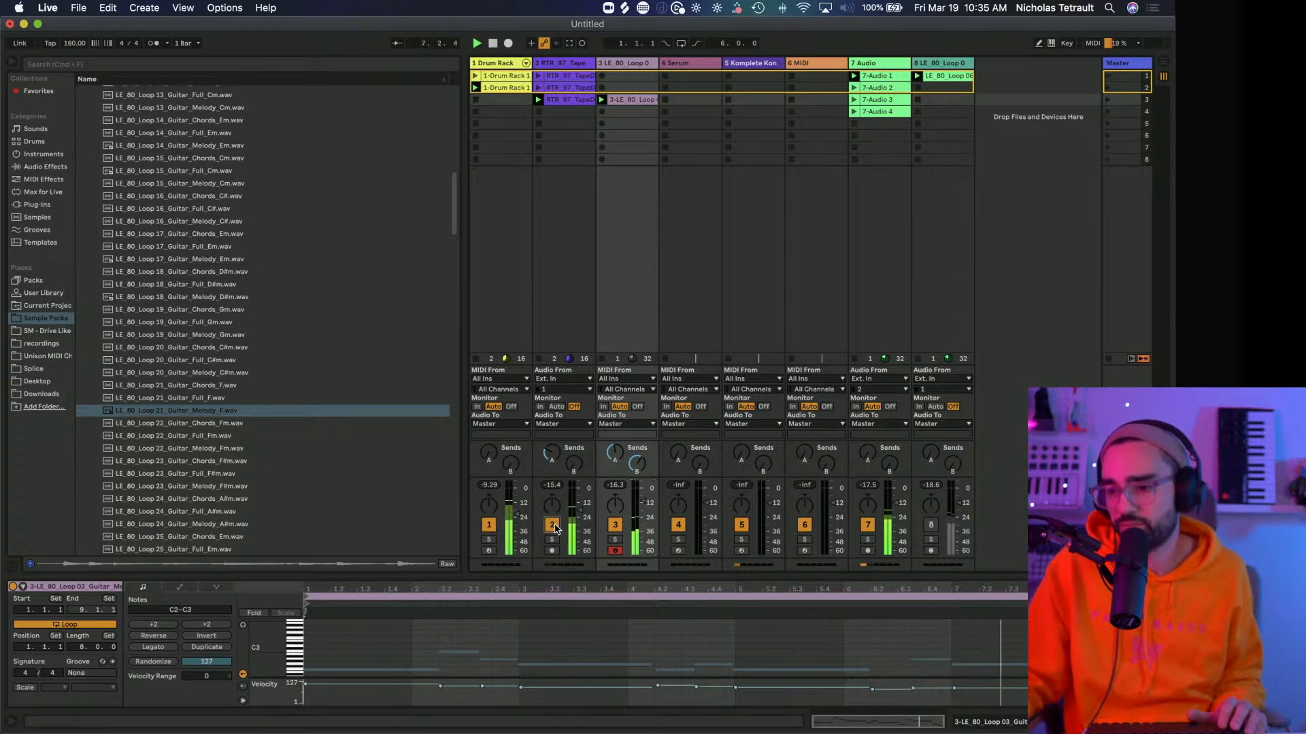
click(538, 75)
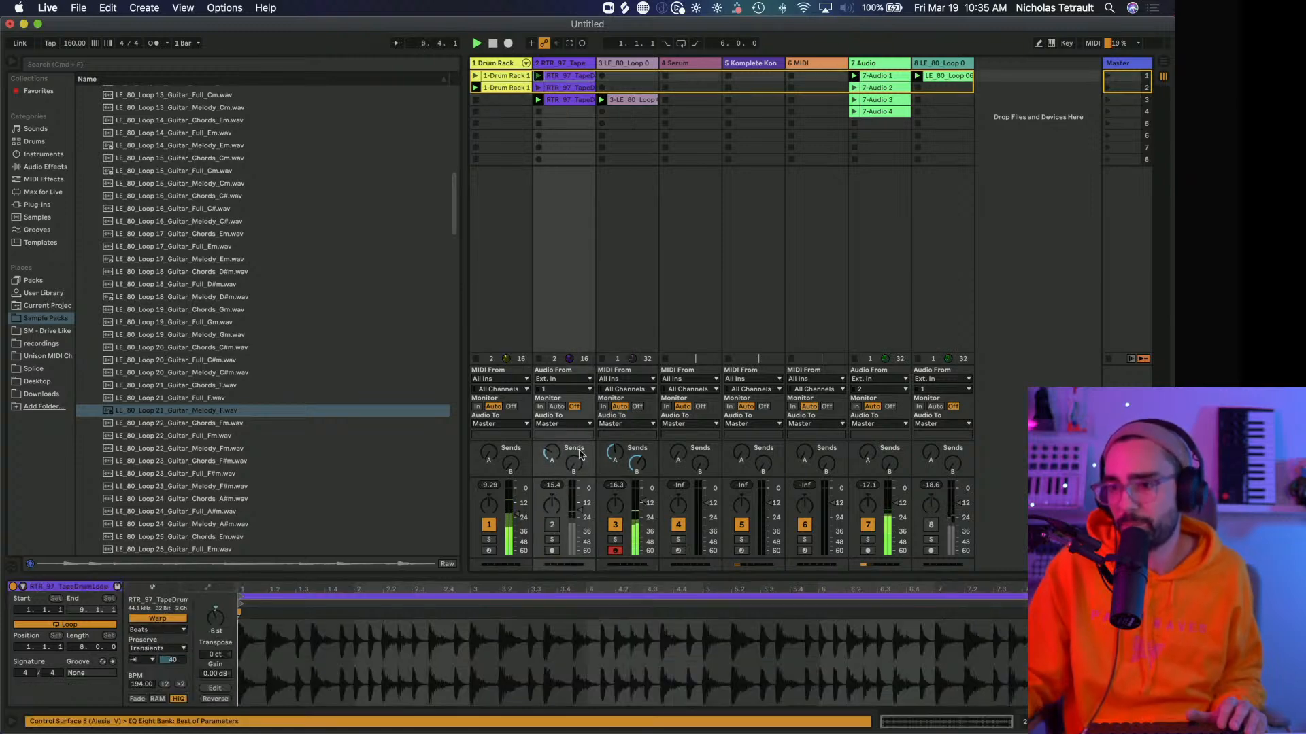
click(551, 525)
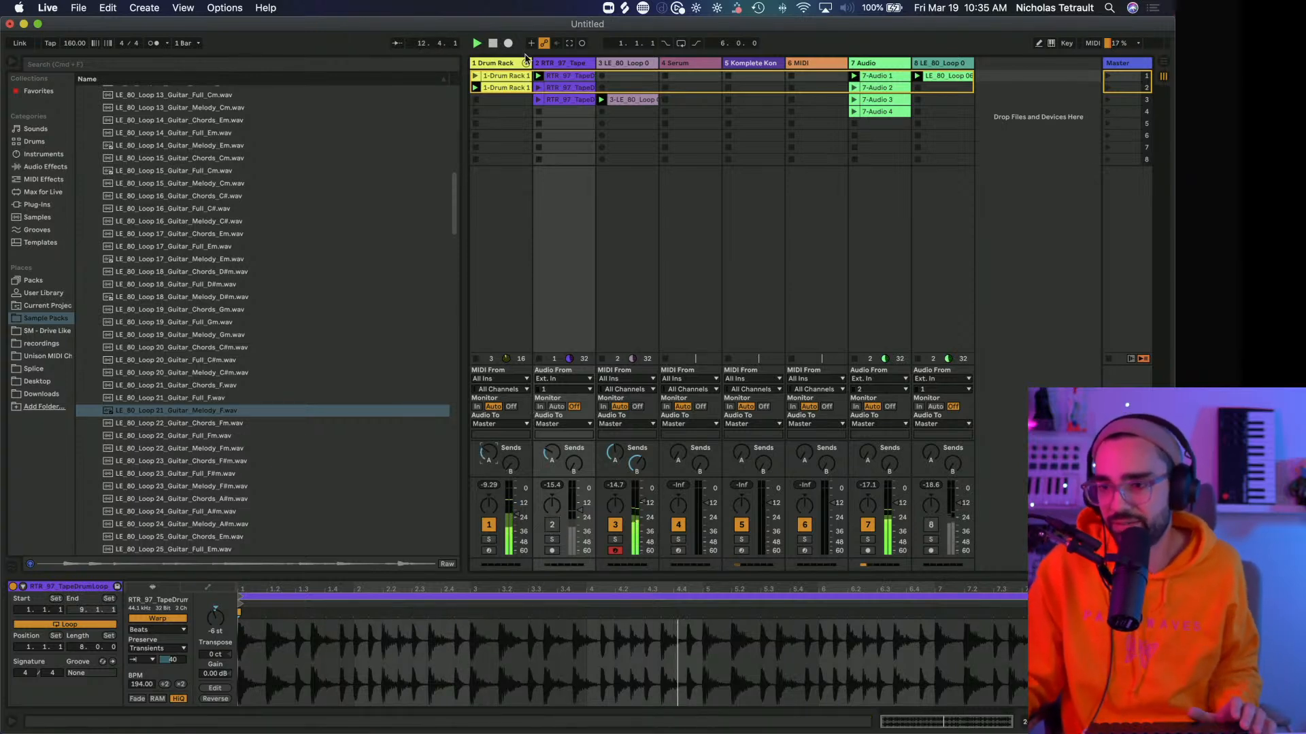
Audition the bass clips 7-Audio 2 and 7-Audio 3 with the beat, settle on 7-Audio 2 and open it in the clip view.
click(481, 312)
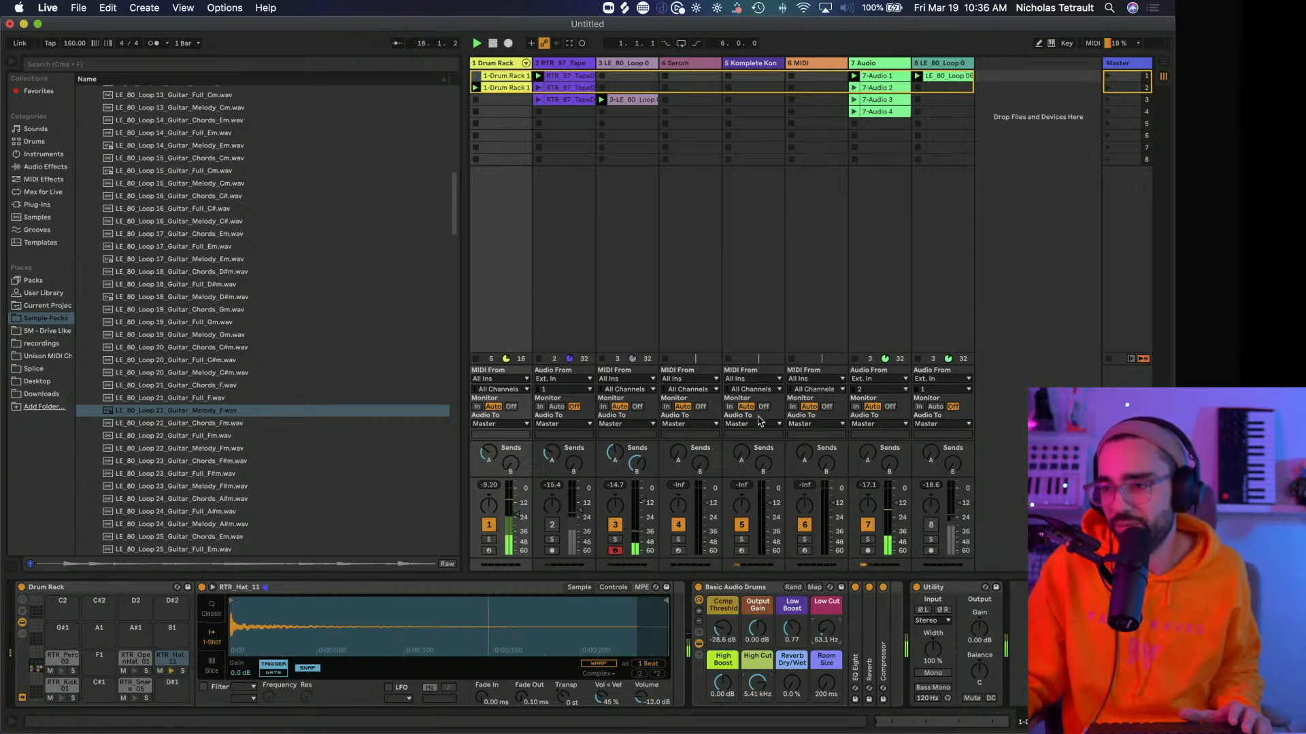
click(853, 87)
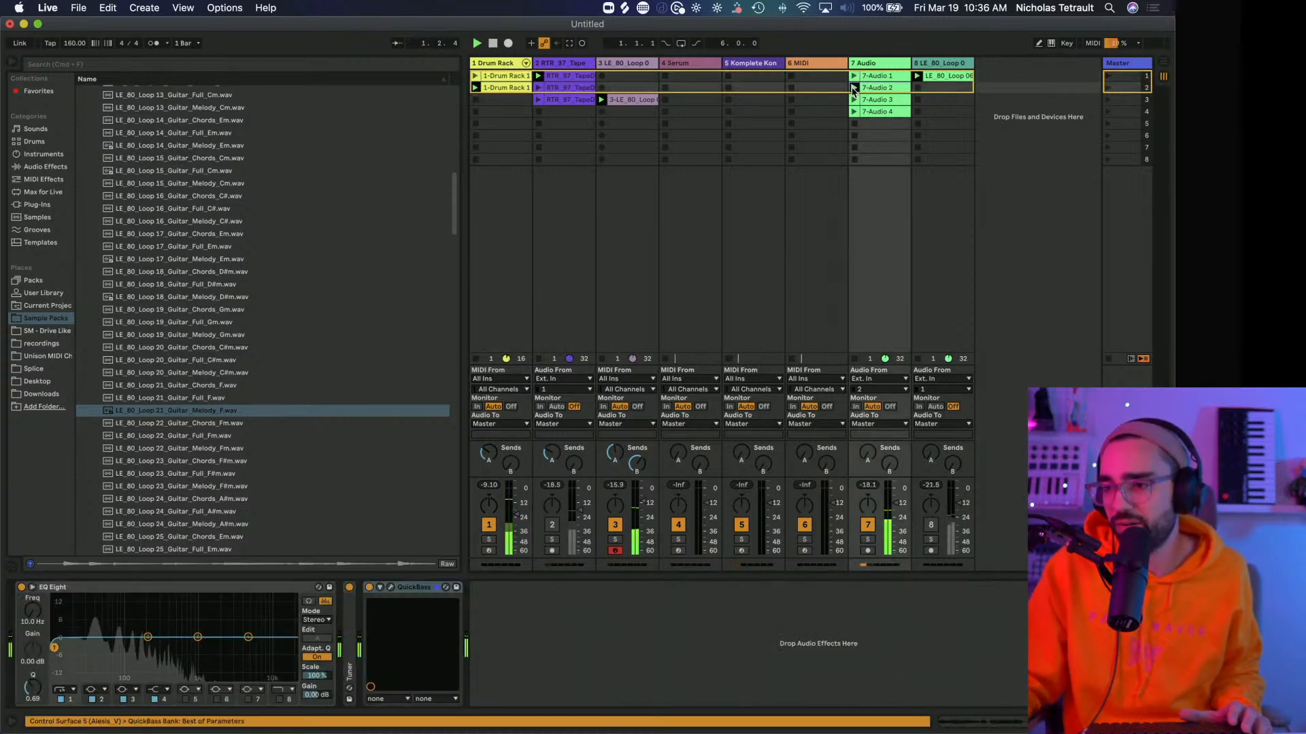
click(852, 100)
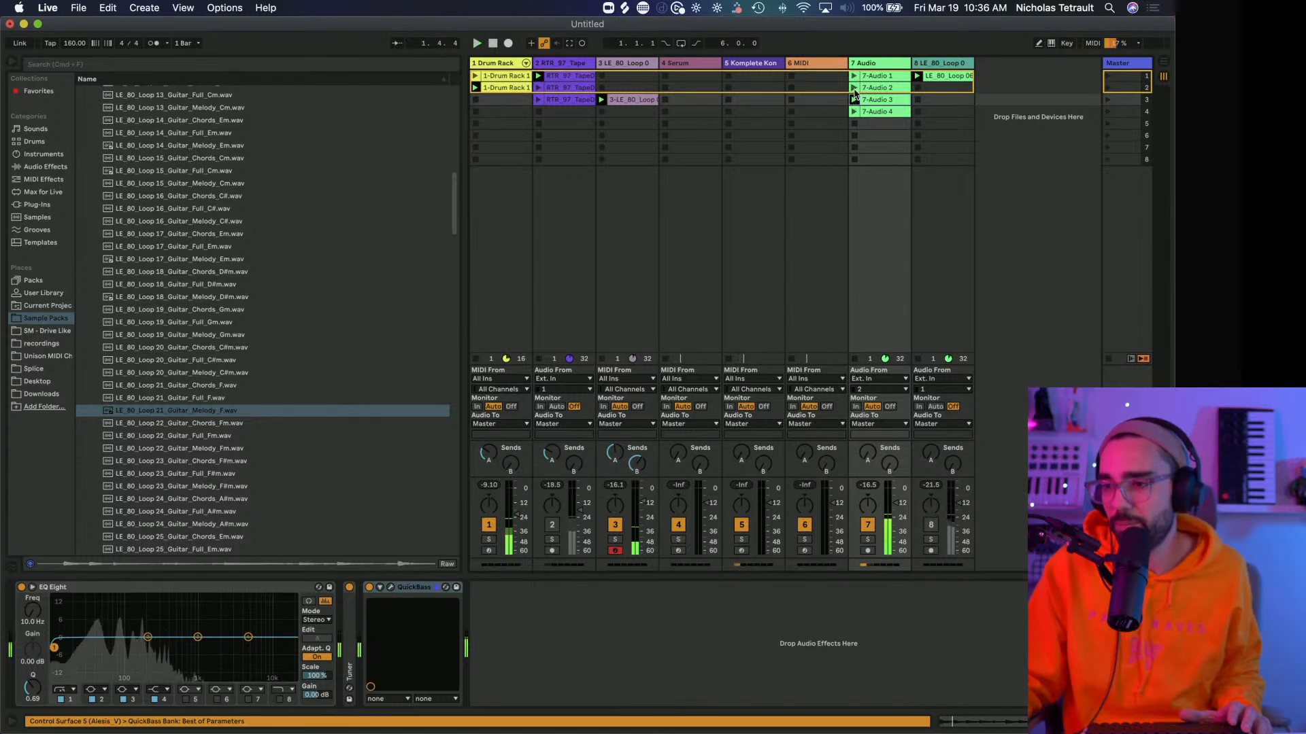
click(890, 89)
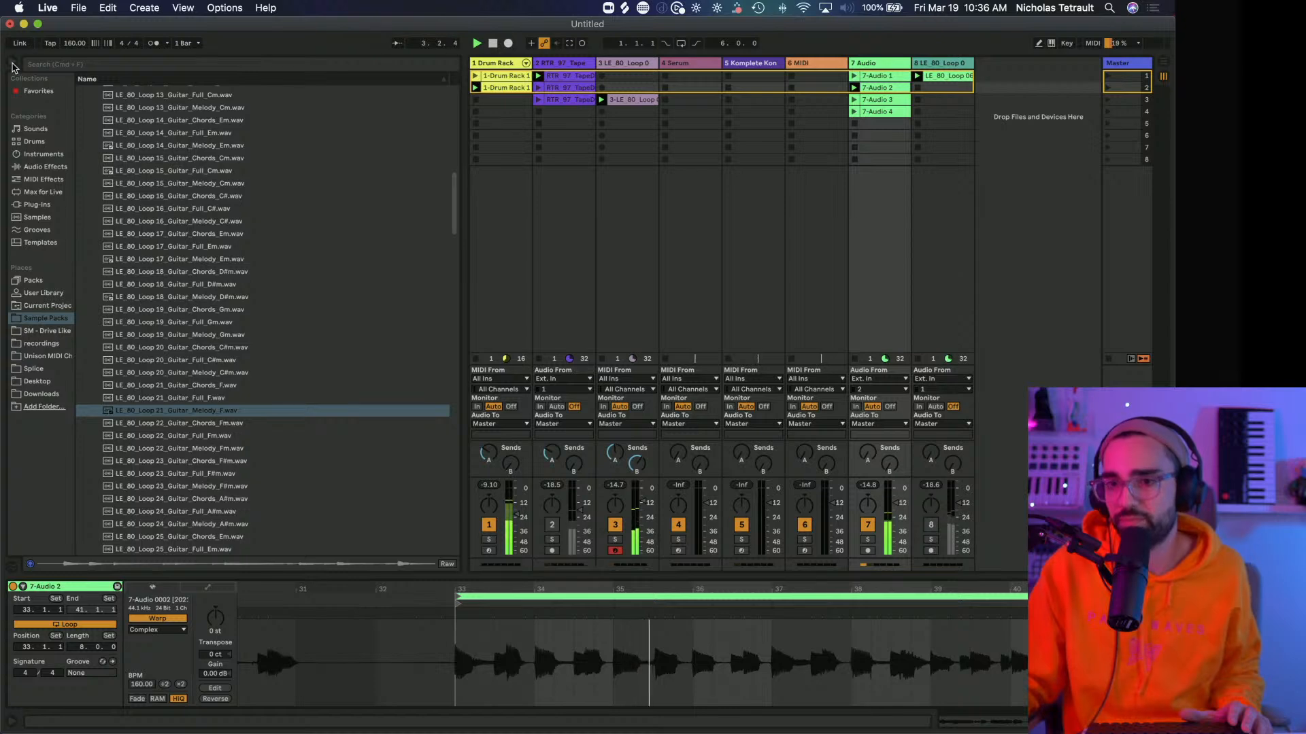
Hide the browser and, after deleting and restoring track 3's guitar melody clip, select the empty slot below it.
key(super+alt+b)
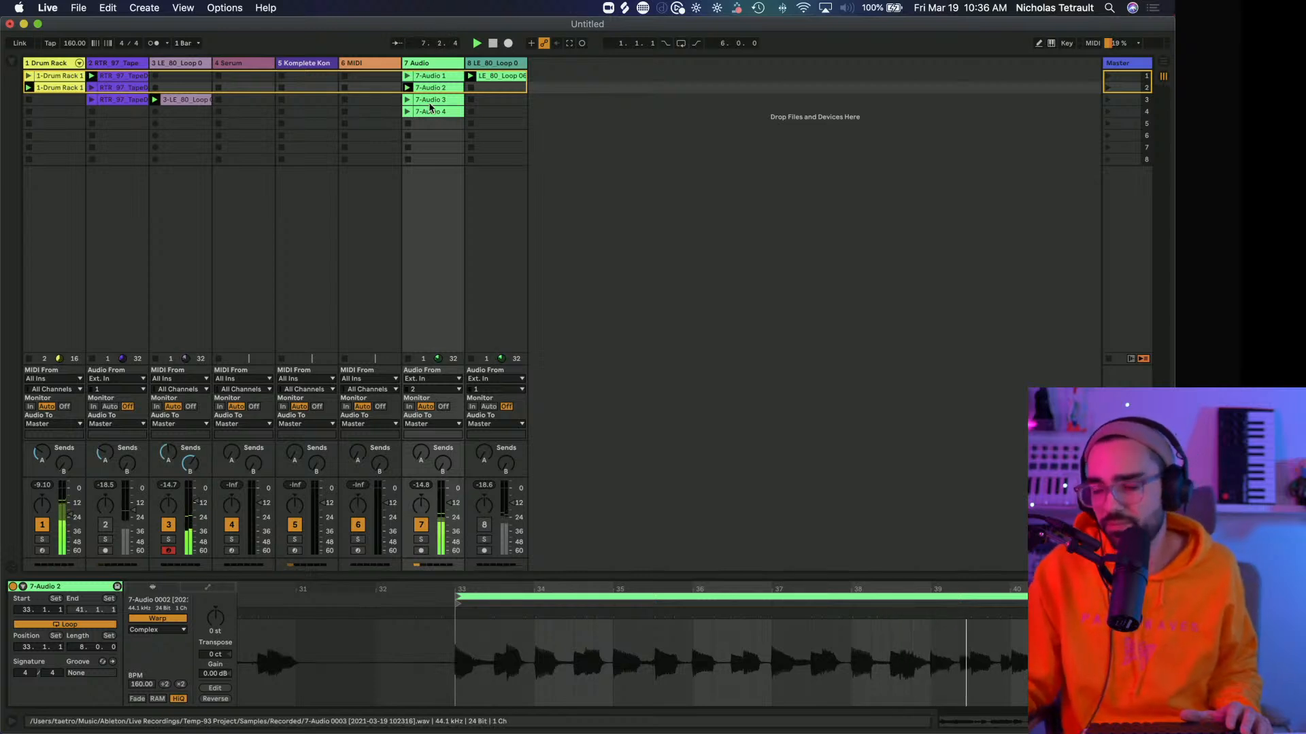
click(181, 101)
key(Delete)
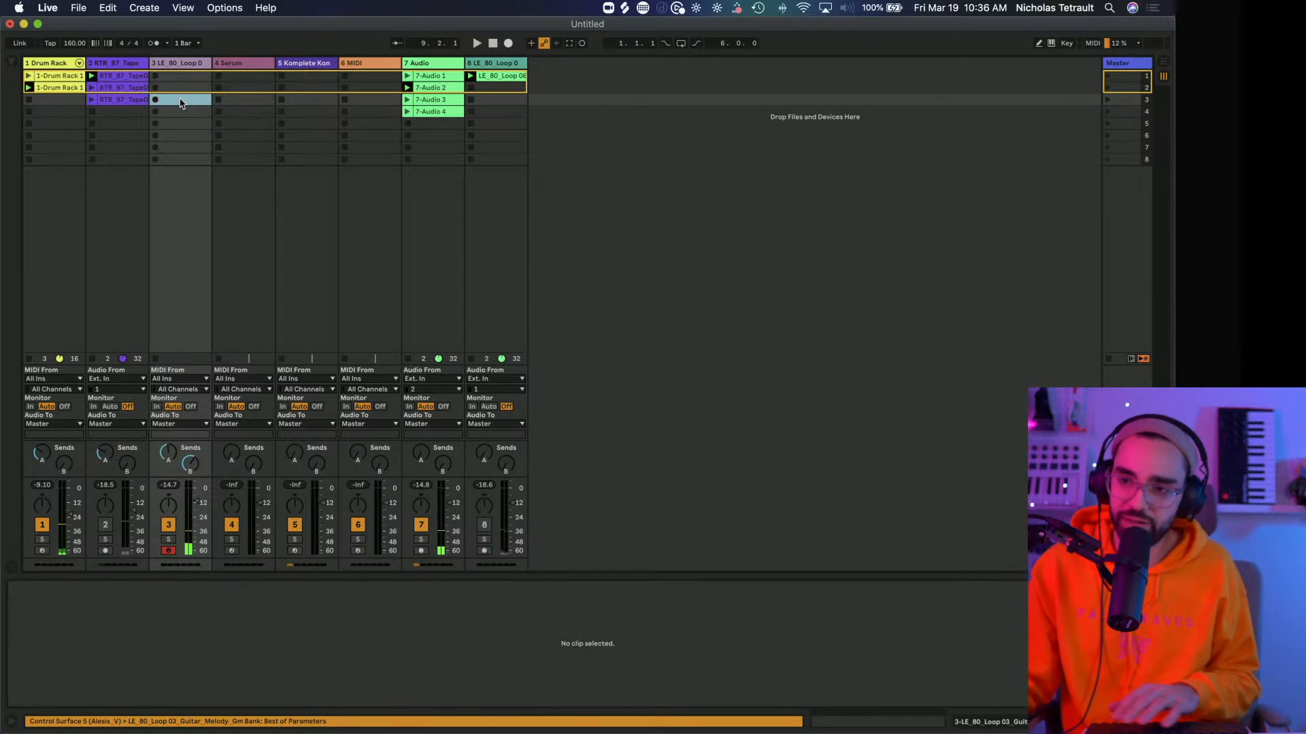
key(super+z)
click(180, 113)
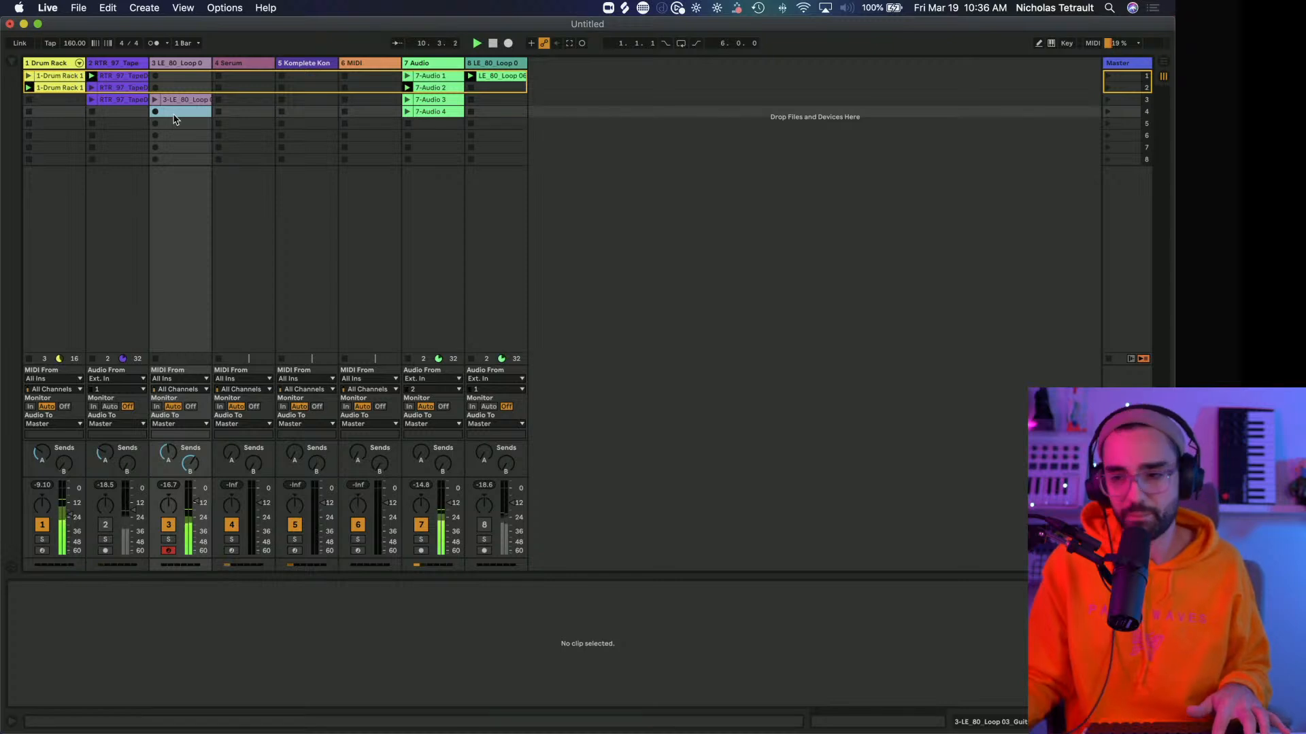
Stop playback, copy QuickBass from the 7 Audio track to the end of track 3's device chain and open its window.
key(space)
double_click(430, 63)
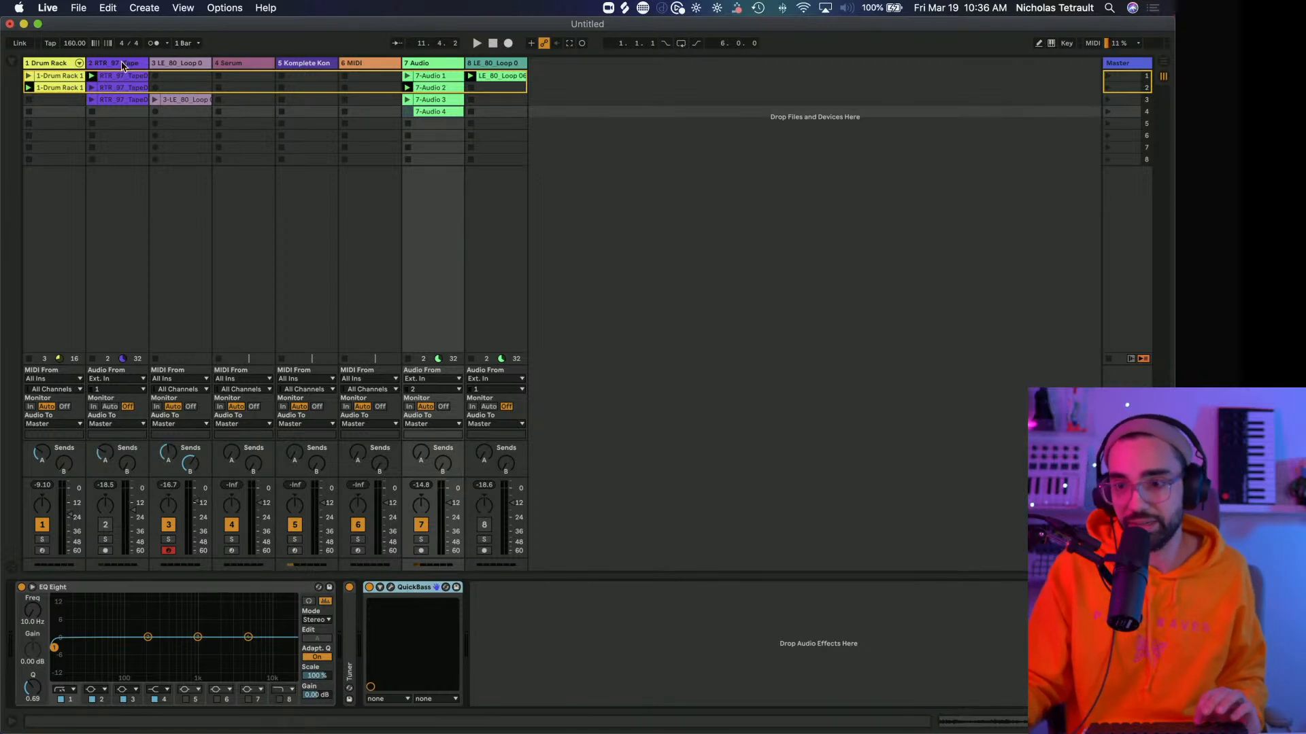
click(174, 65)
click(906, 655)
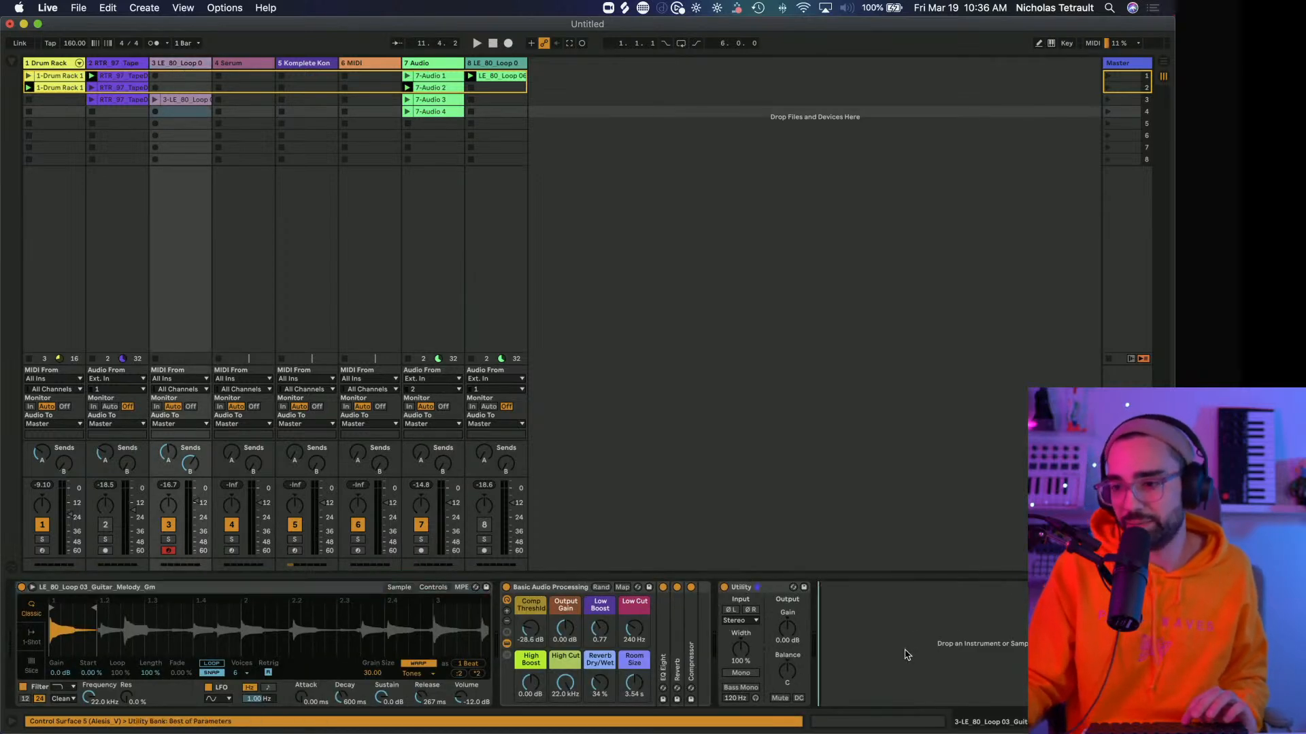
key(super+v)
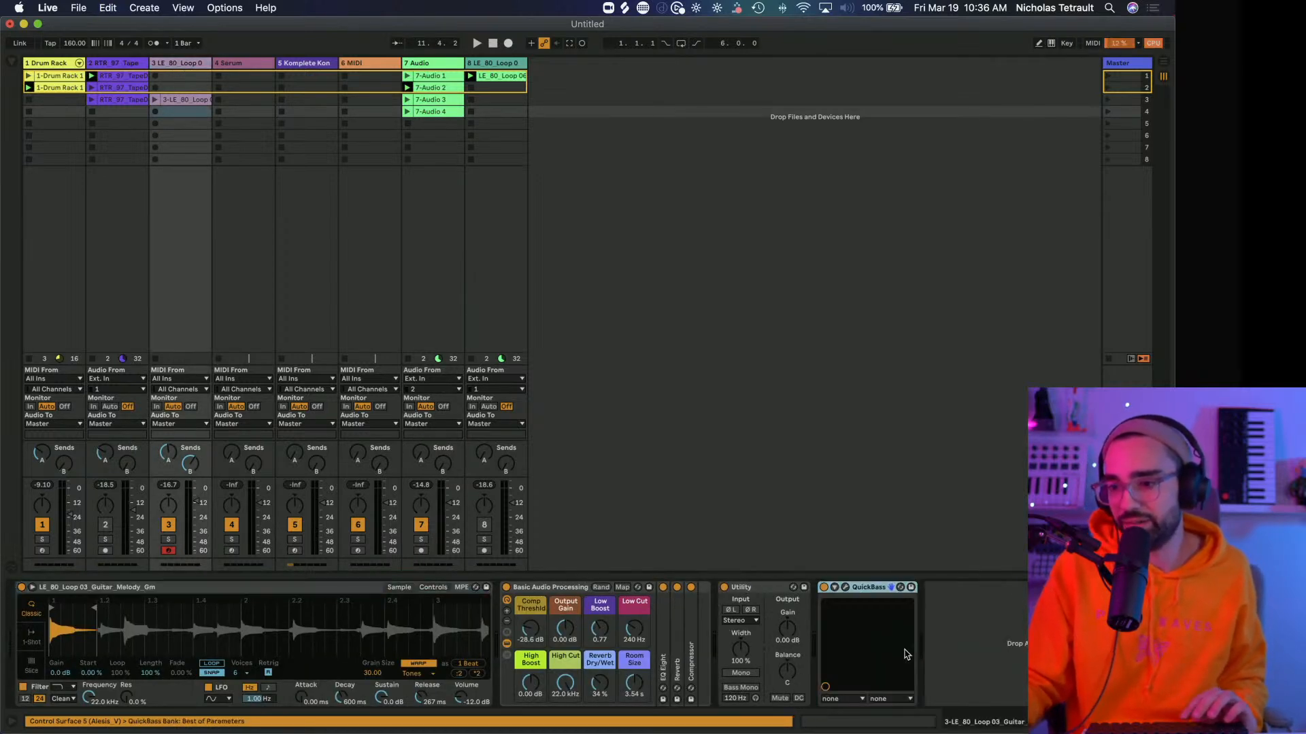
click(845, 587)
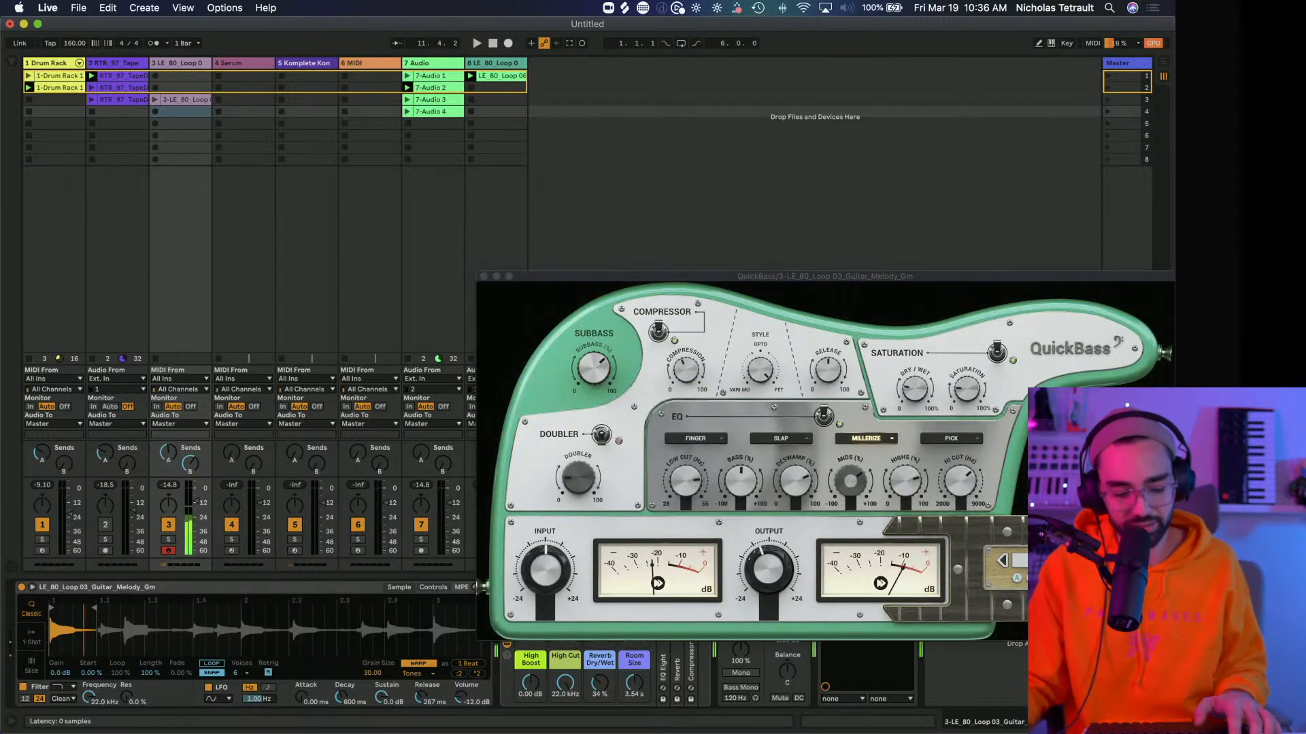
Audition QuickBass presets on the guitar track, settle on 80s Goth, and turn down the track's volume.
click(1115, 561)
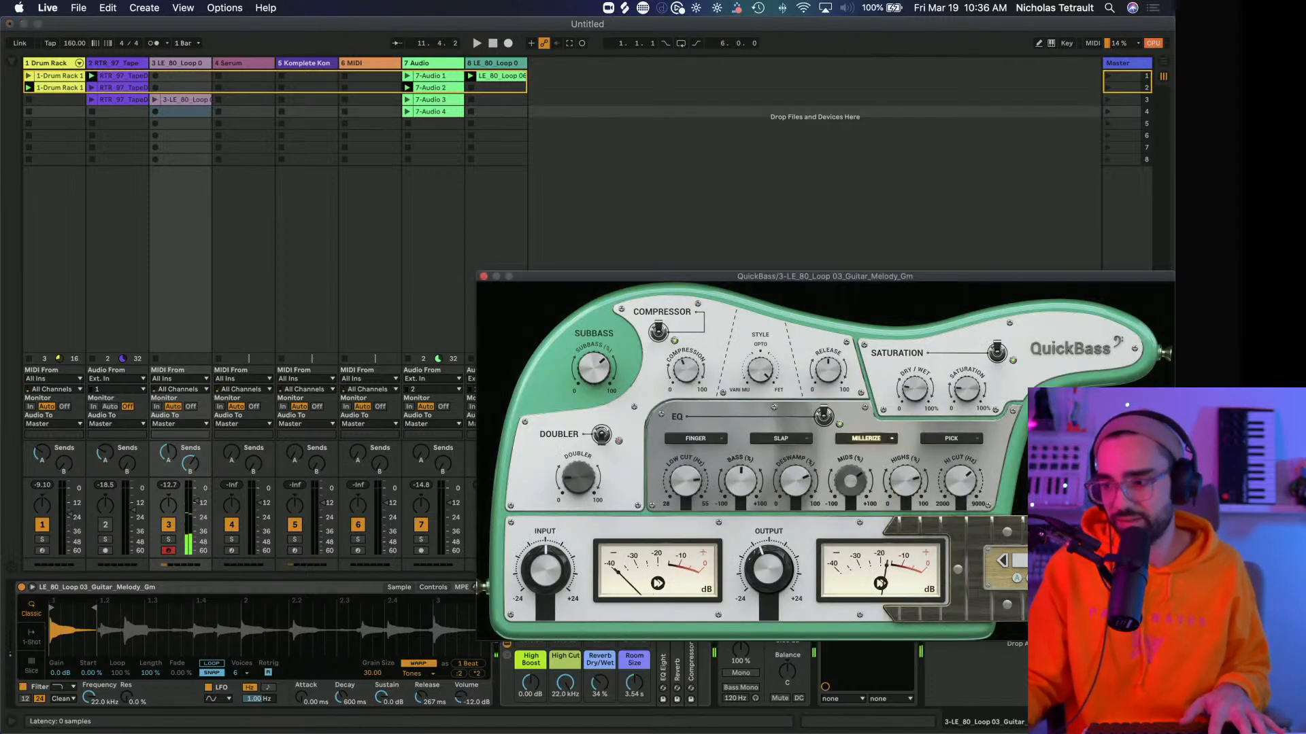
click(1115, 561)
click(1115, 561)
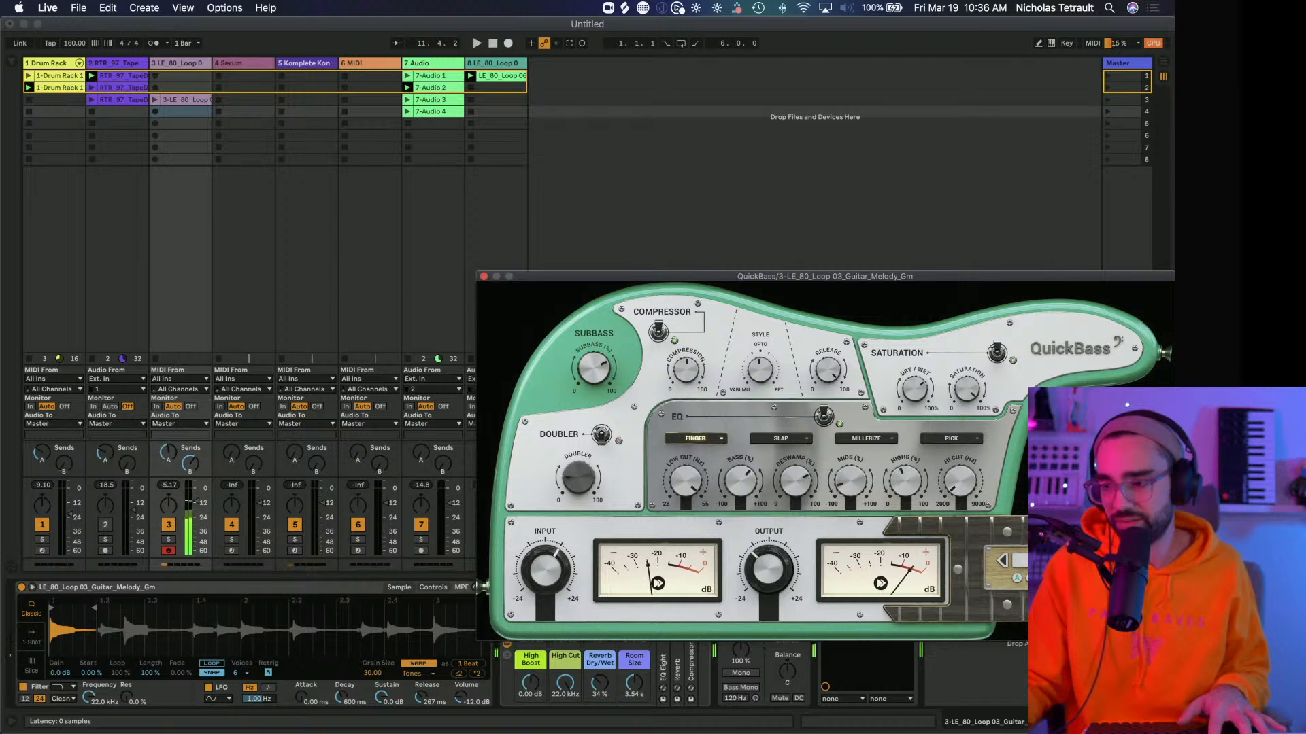
drag(196, 503, 197, 521)
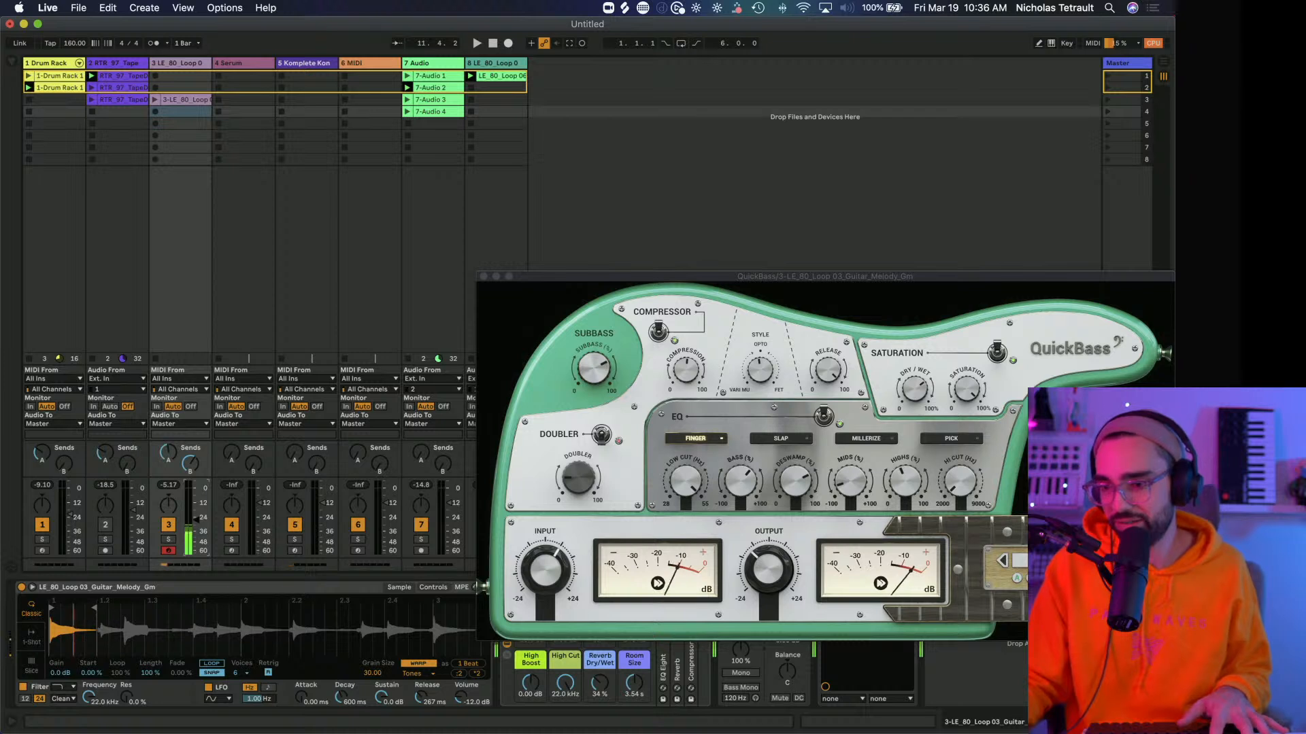
click(865, 438)
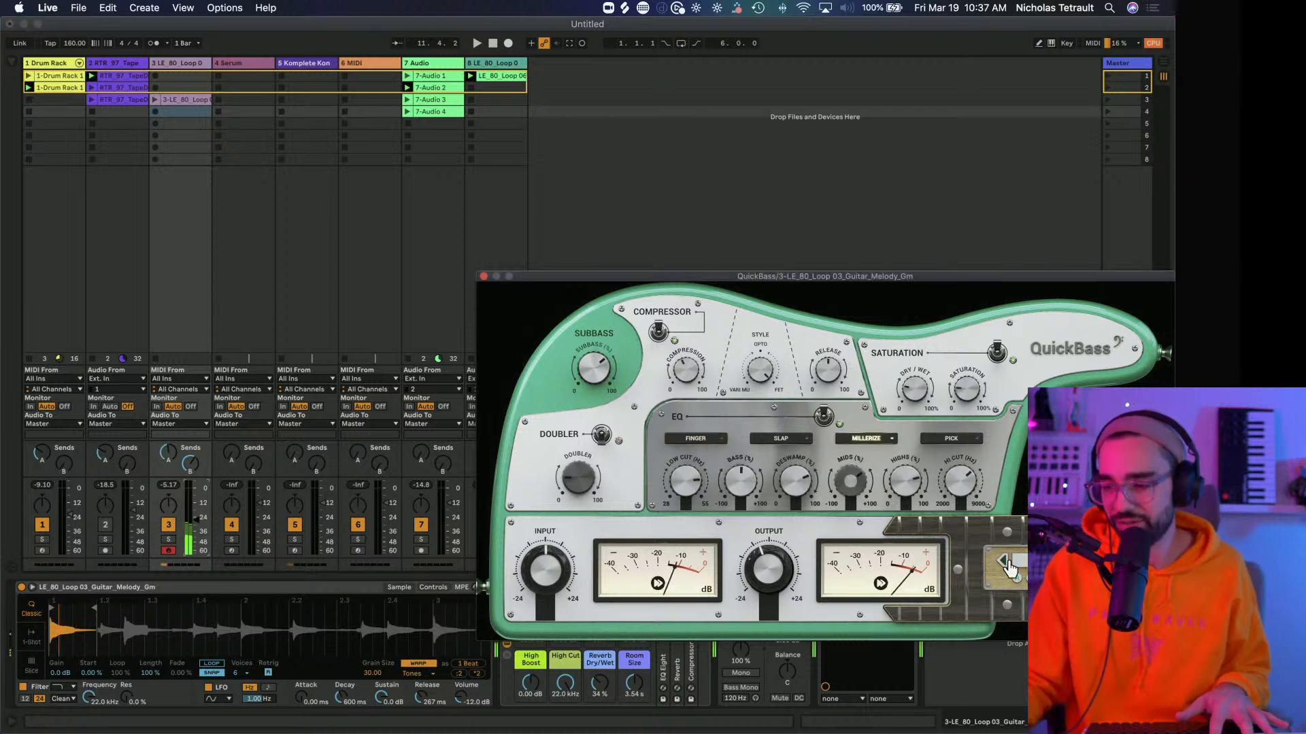
click(1006, 565)
click(1007, 564)
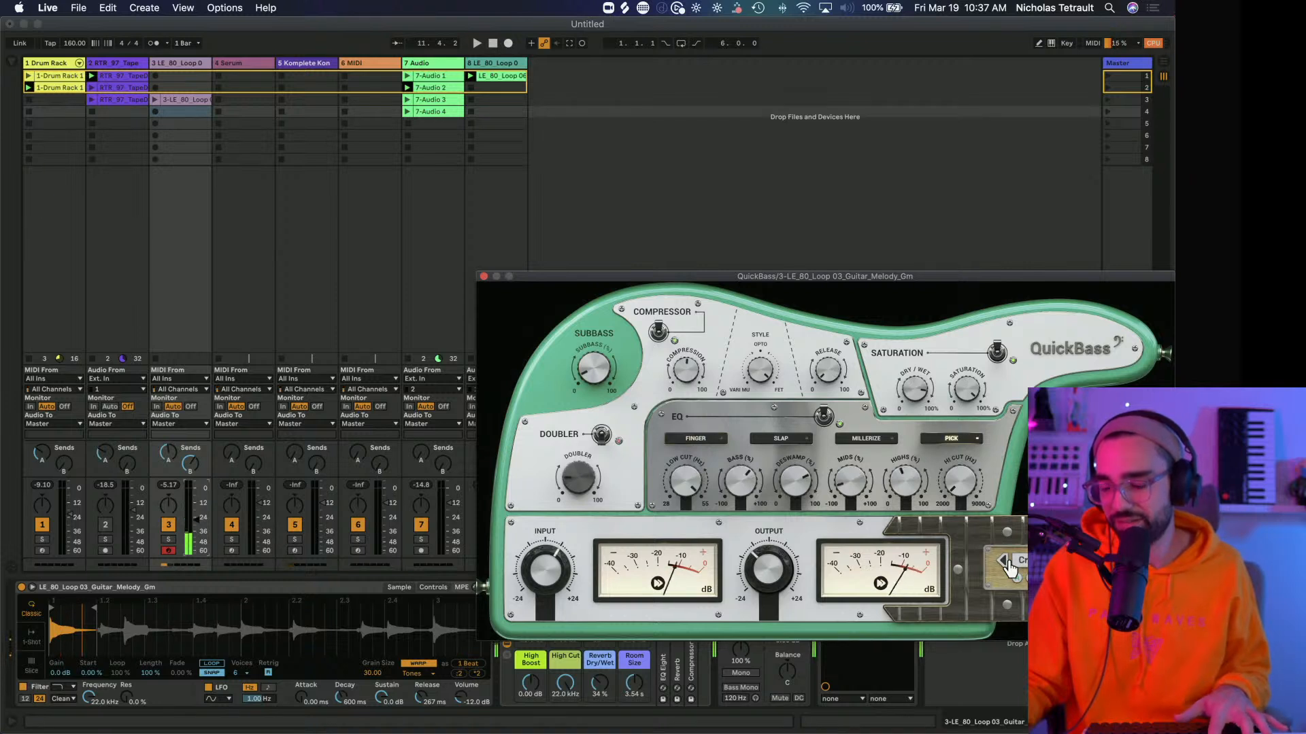
click(1007, 565)
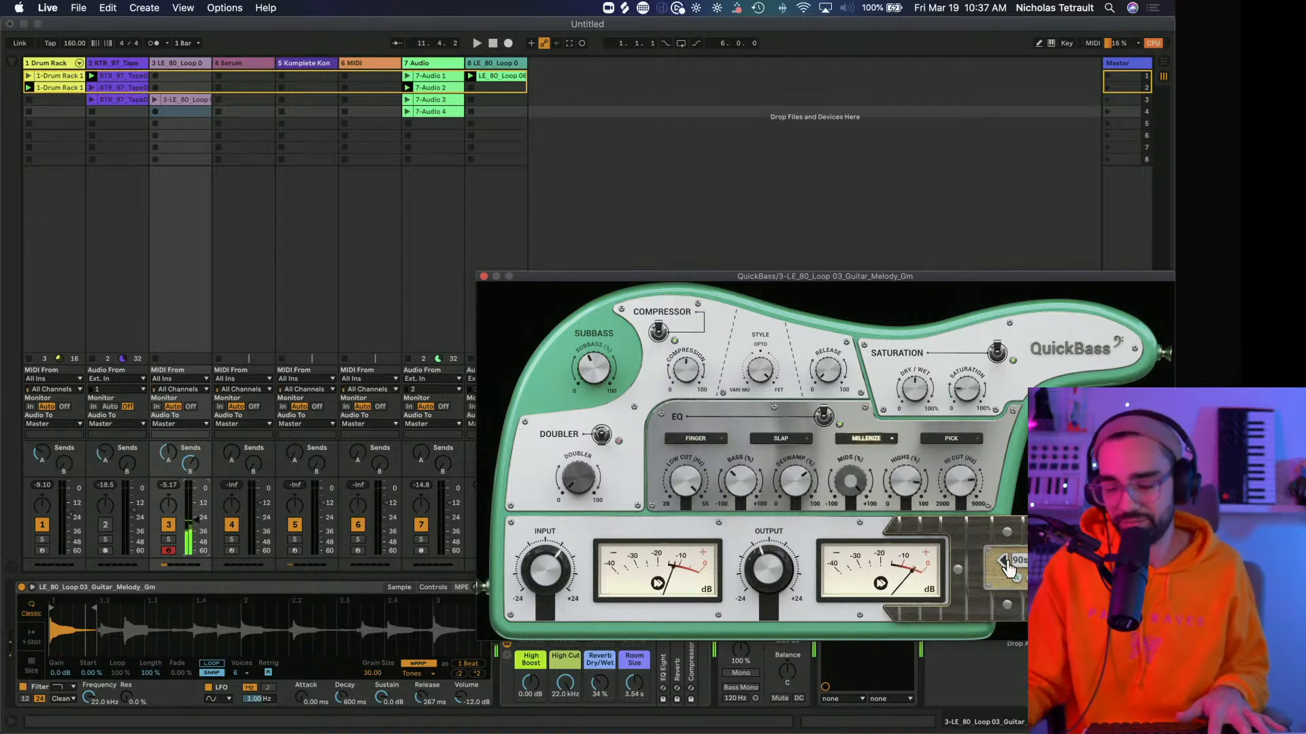
click(1006, 565)
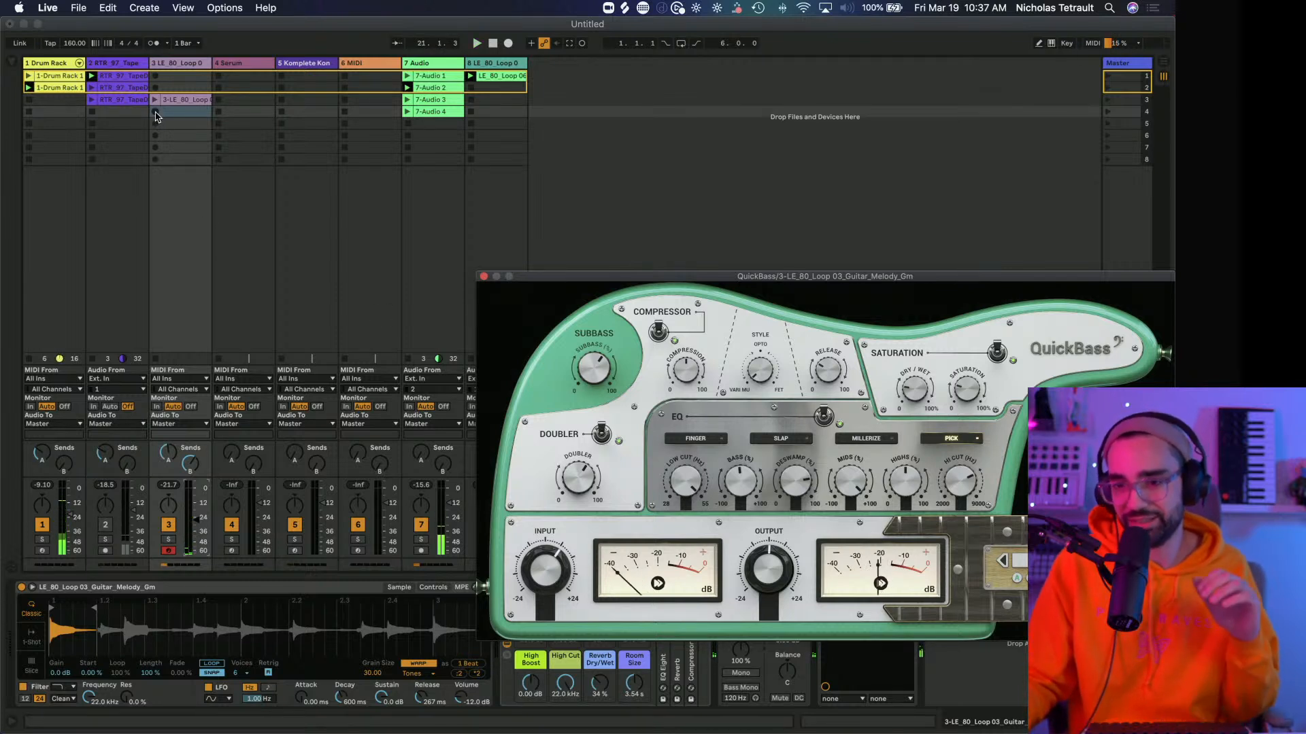
Record a 10-bar guitar melody MIDI clip into the fourth slot of track 3 and open it.
click(155, 112)
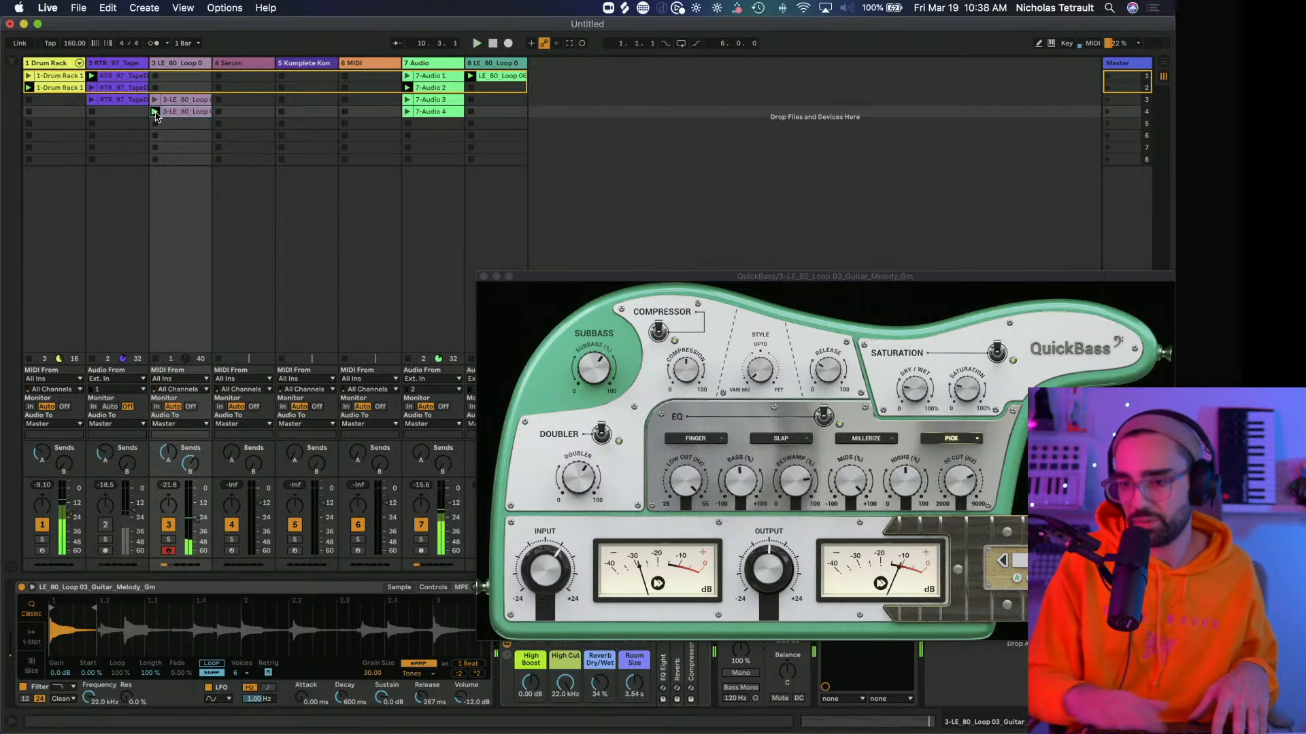
click(170, 113)
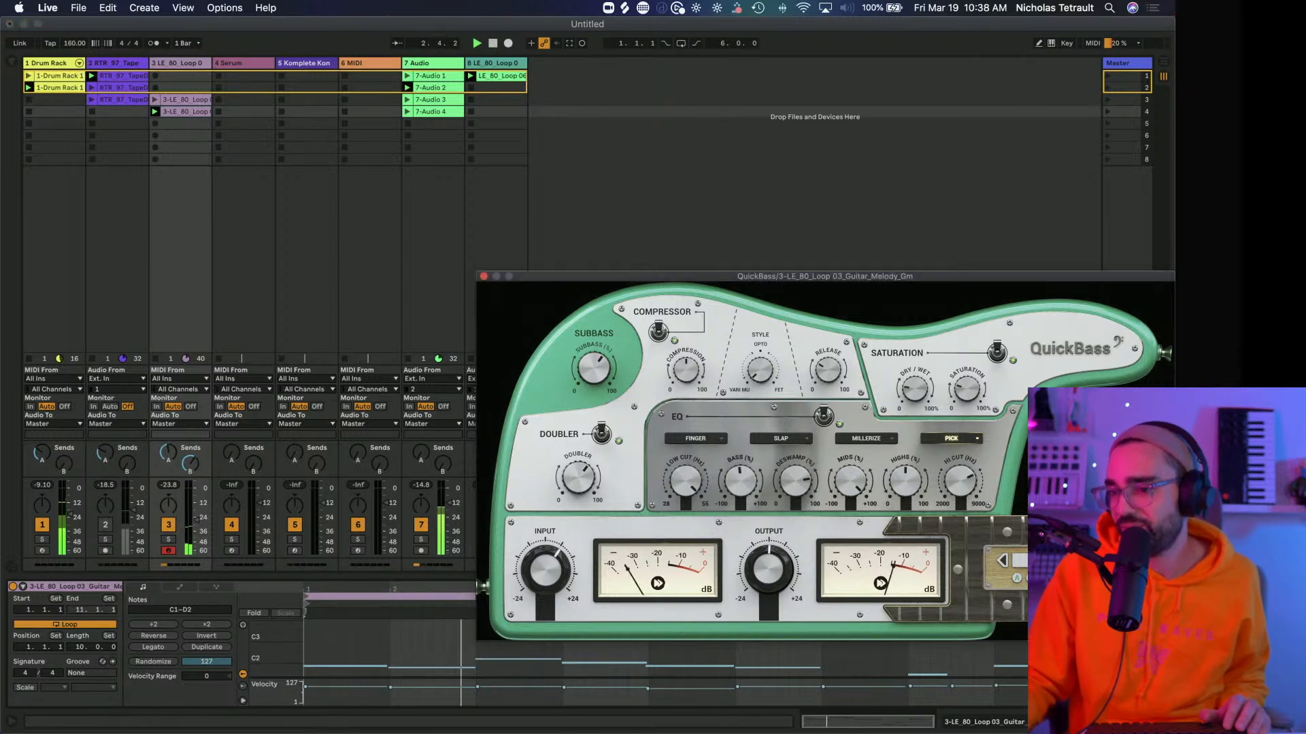
Compare track 3 with QuickBass bypassed and enabled, leave it enabled, and set the track volume to -25 dB.
click(168, 63)
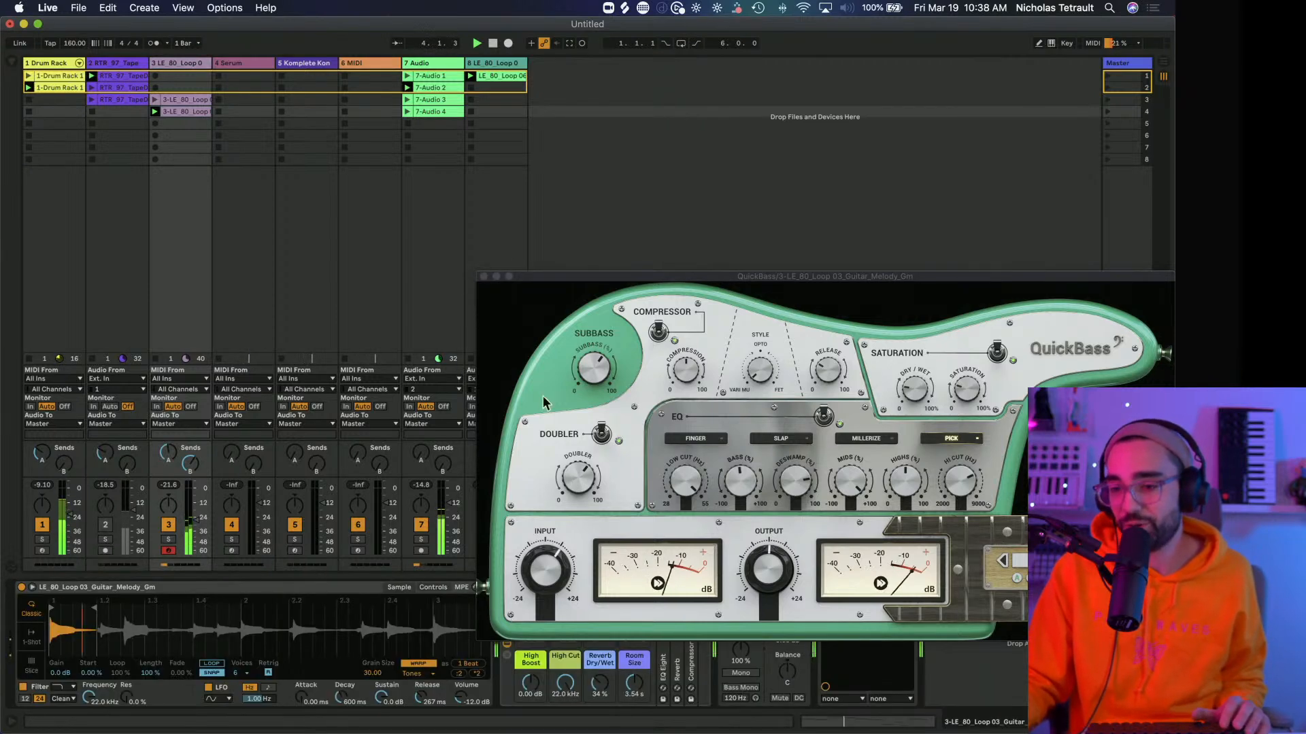
drag(619, 277, 483, 77)
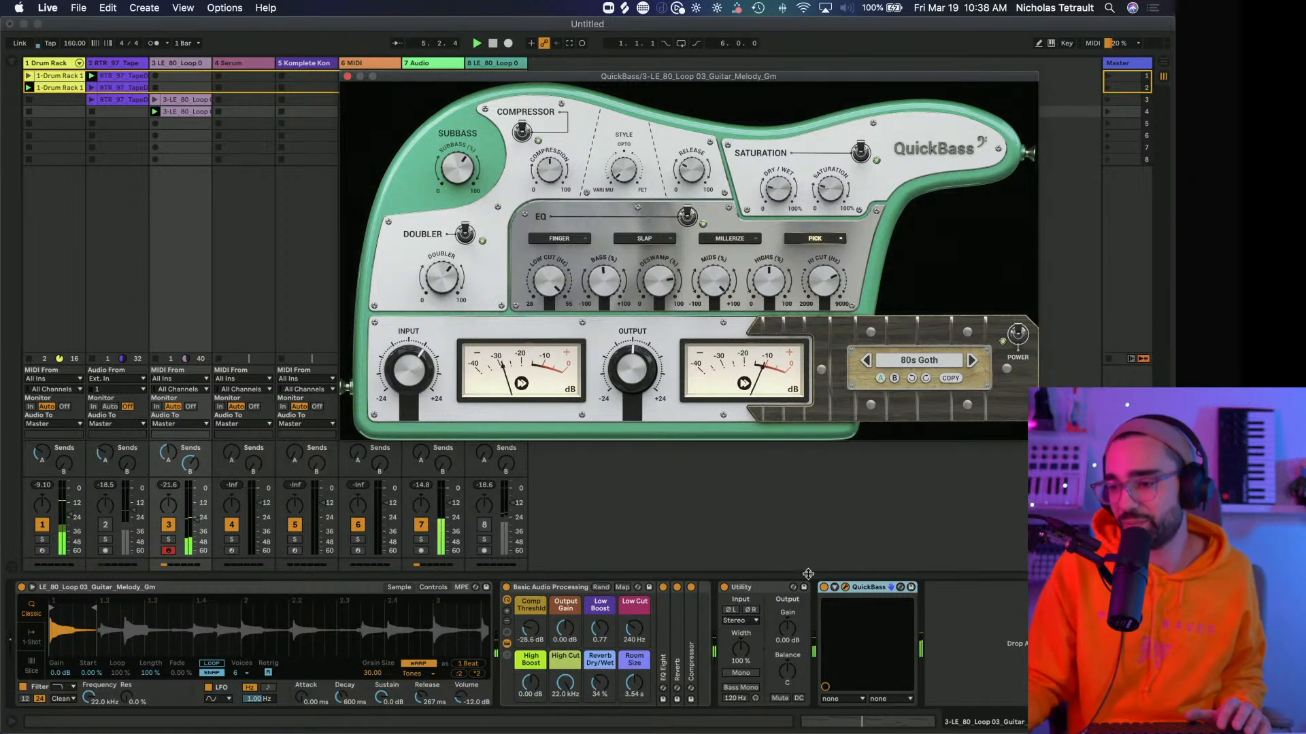
click(824, 589)
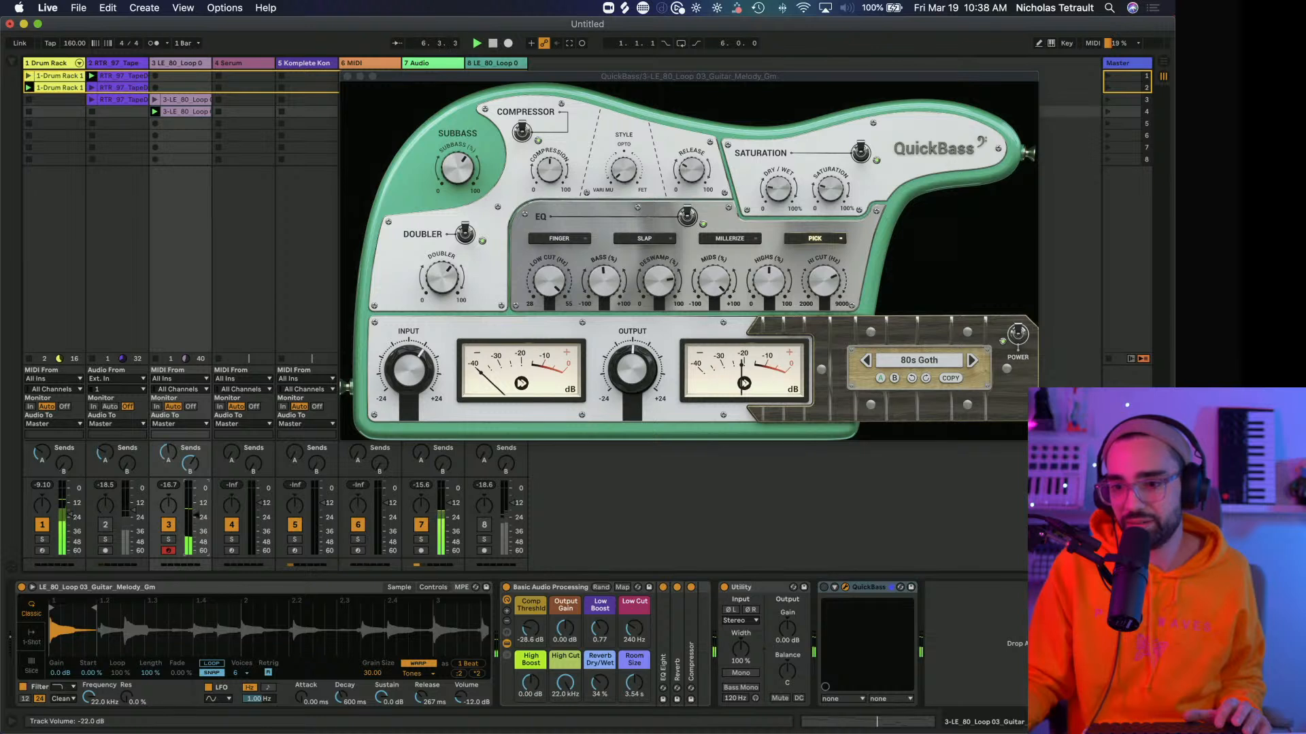
click(844, 587)
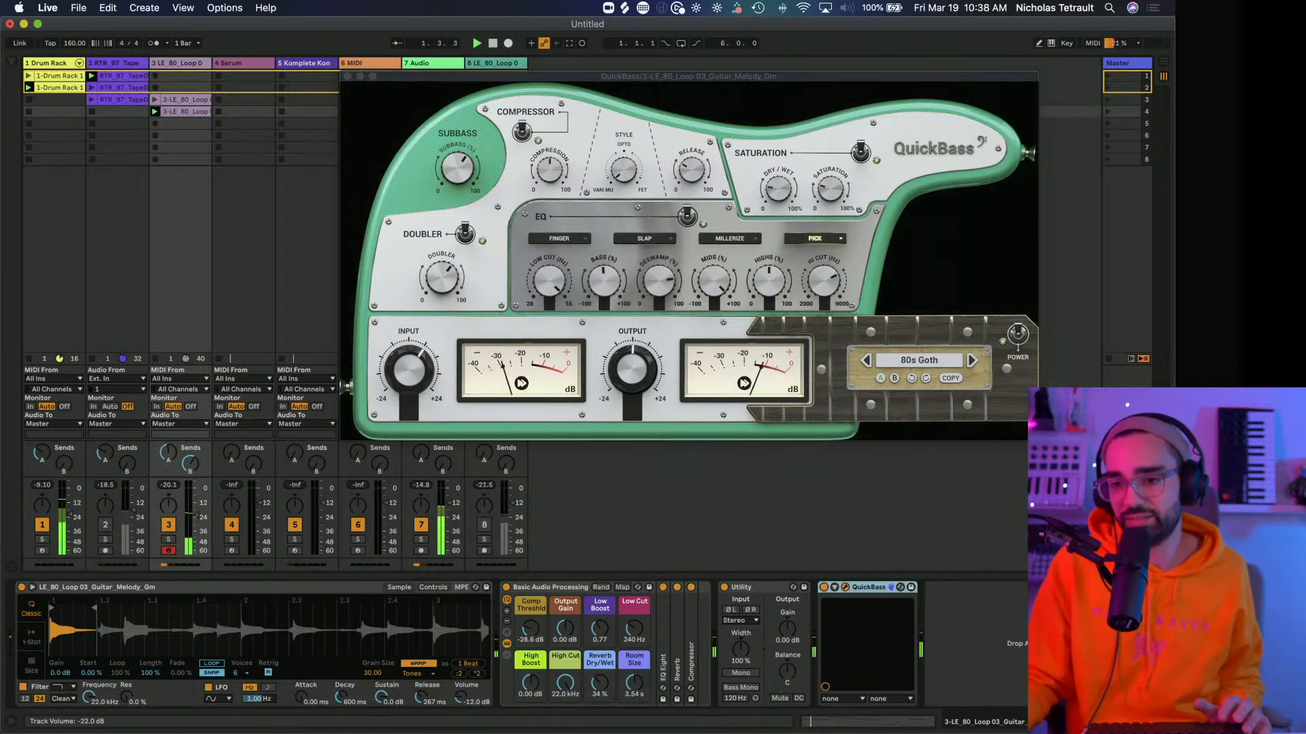
drag(199, 524, 197, 515)
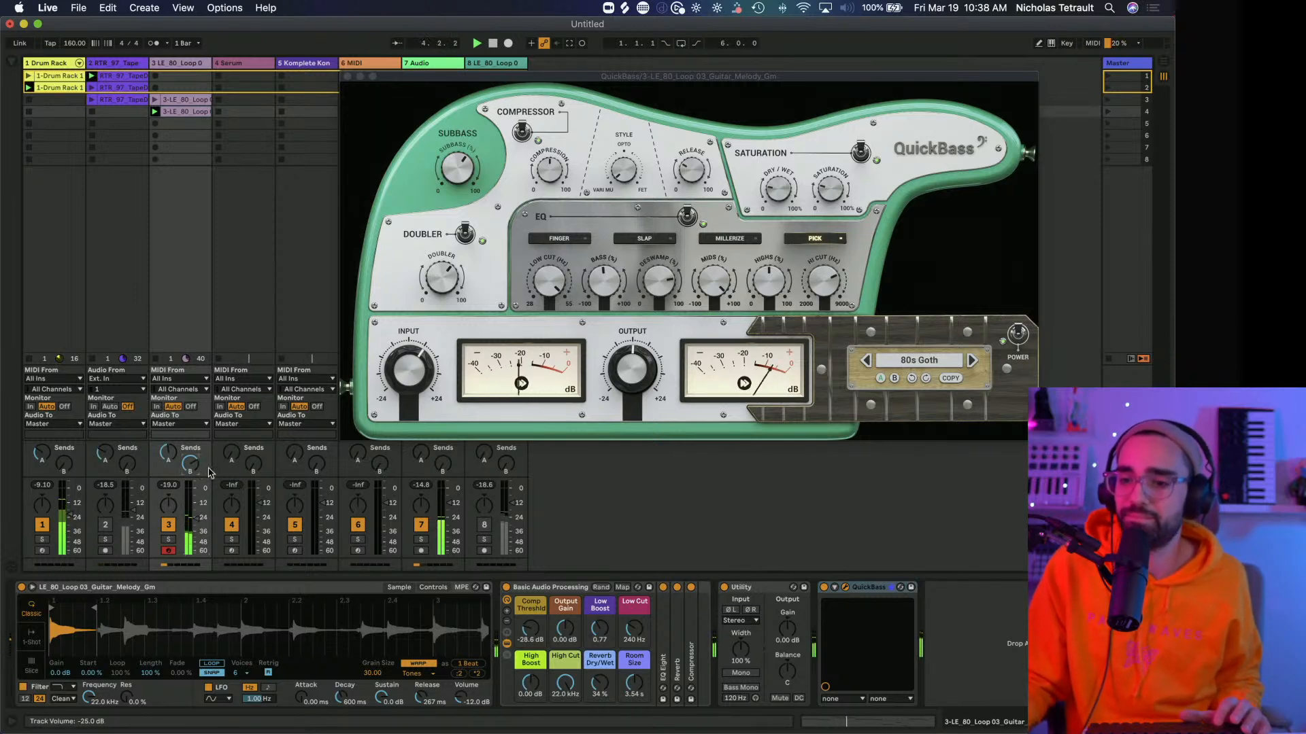
Select all notes in track 3's fourth-slot clip and close the QuickBass window.
double_click(187, 112)
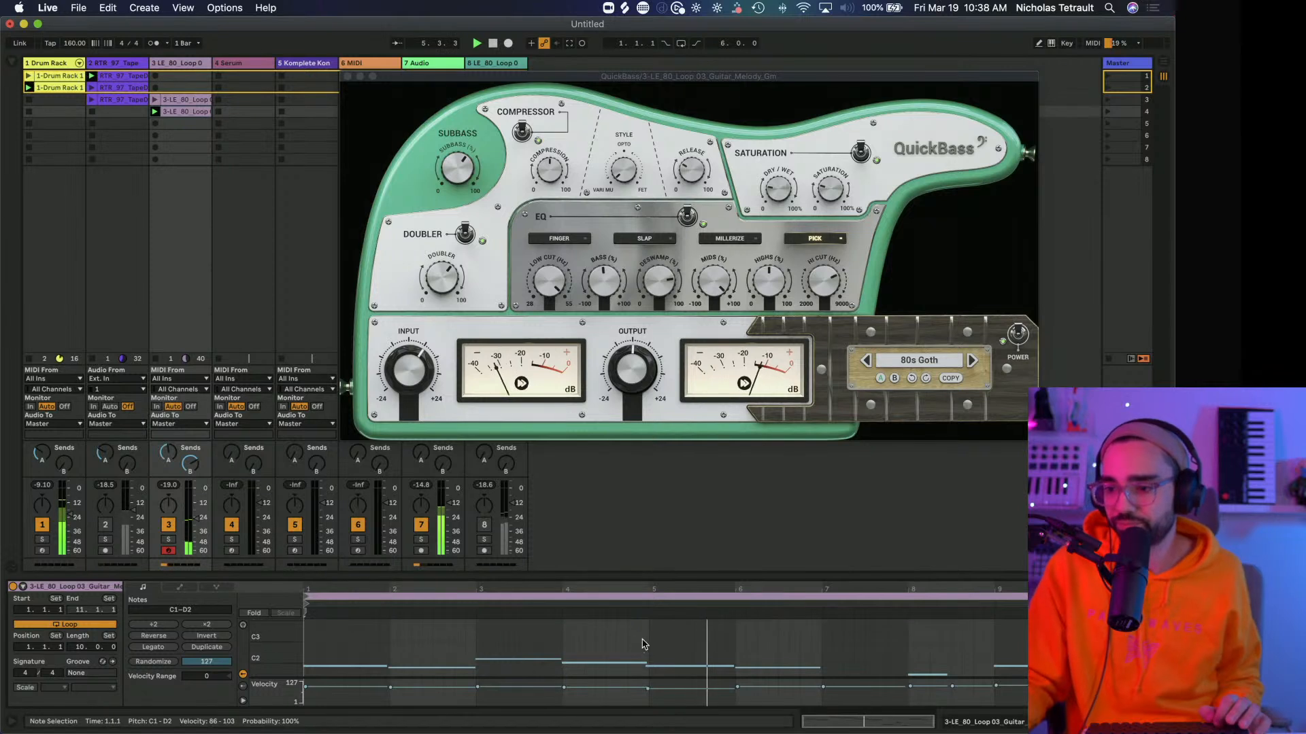
key(super+a)
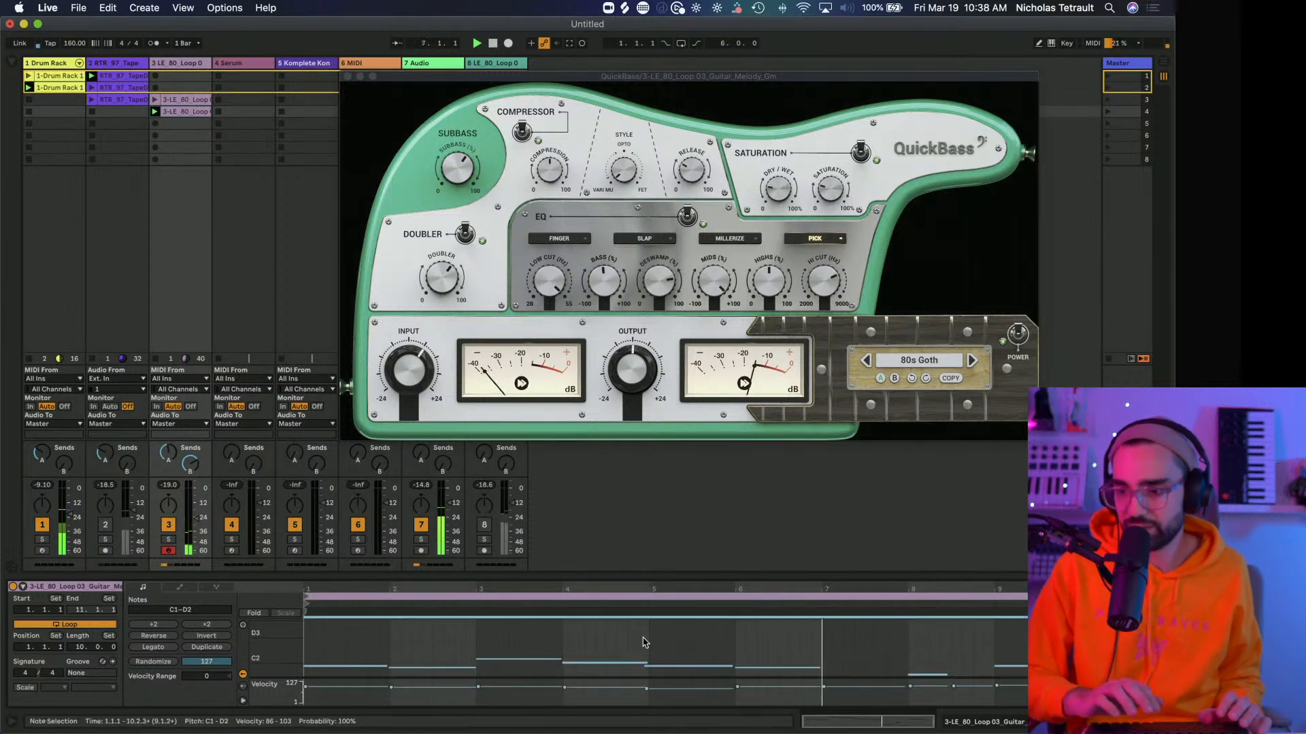
click(348, 77)
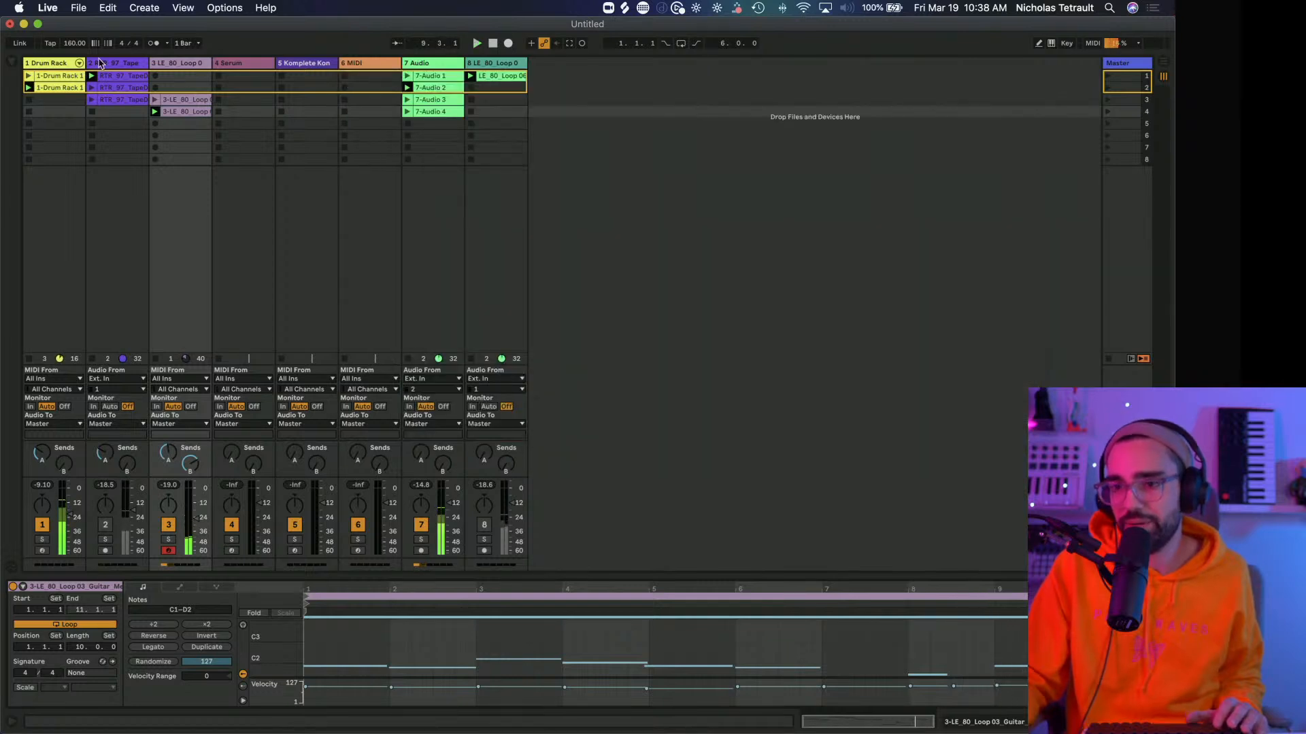
Add QuickBass after the Utility on the Drum Rack track and reposition its open window while the beat plays.
click(58, 64)
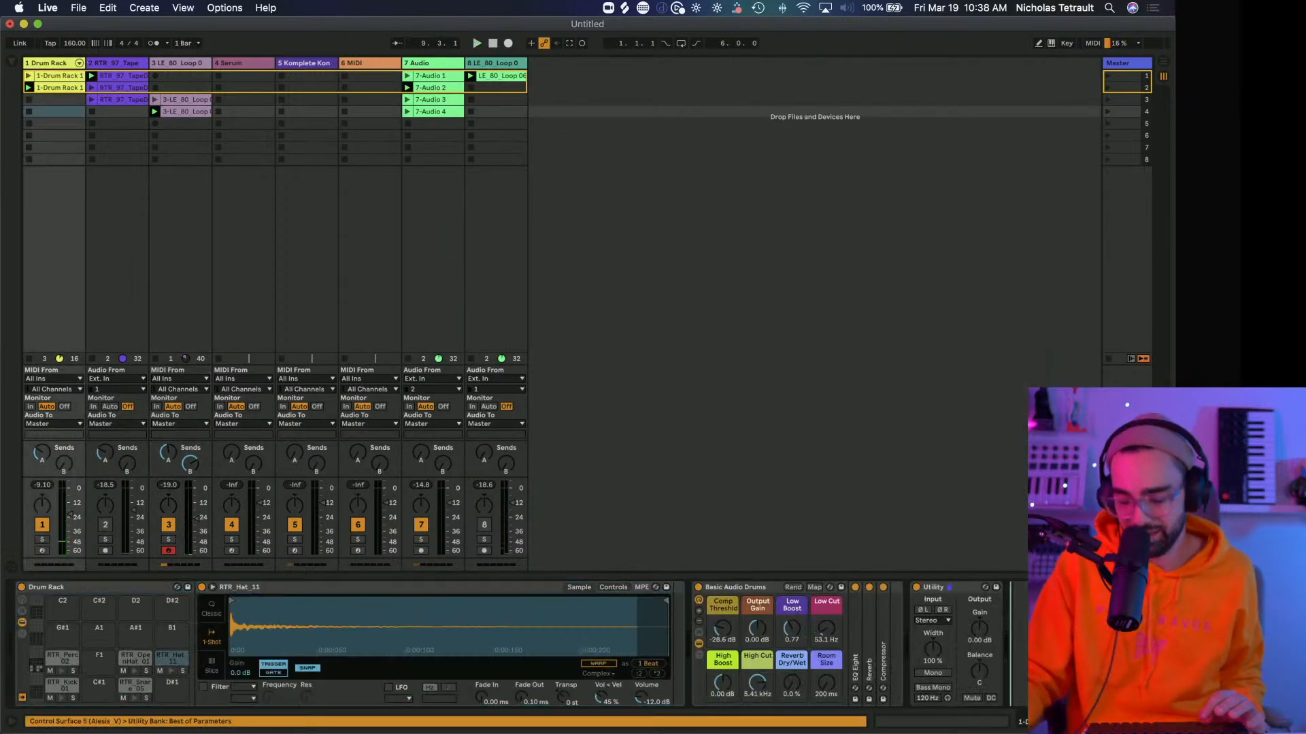
key(space)
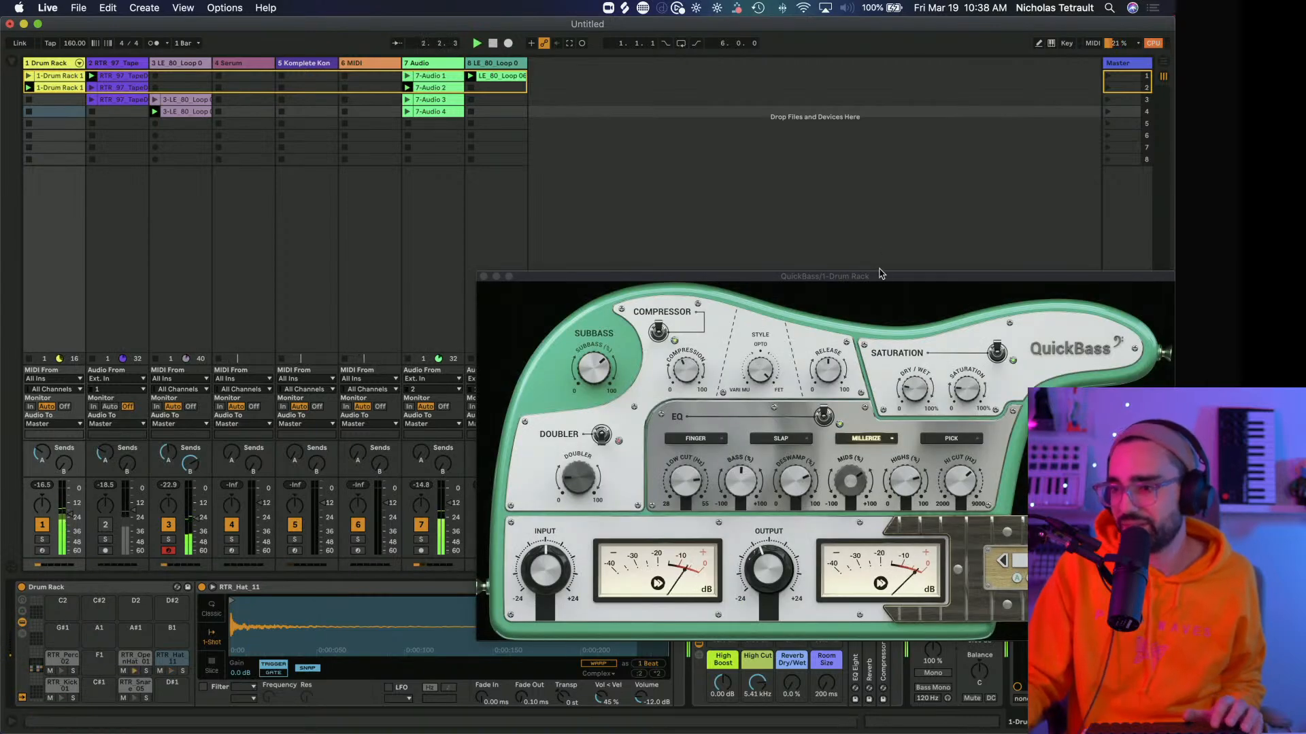
drag(879, 278, 776, 90)
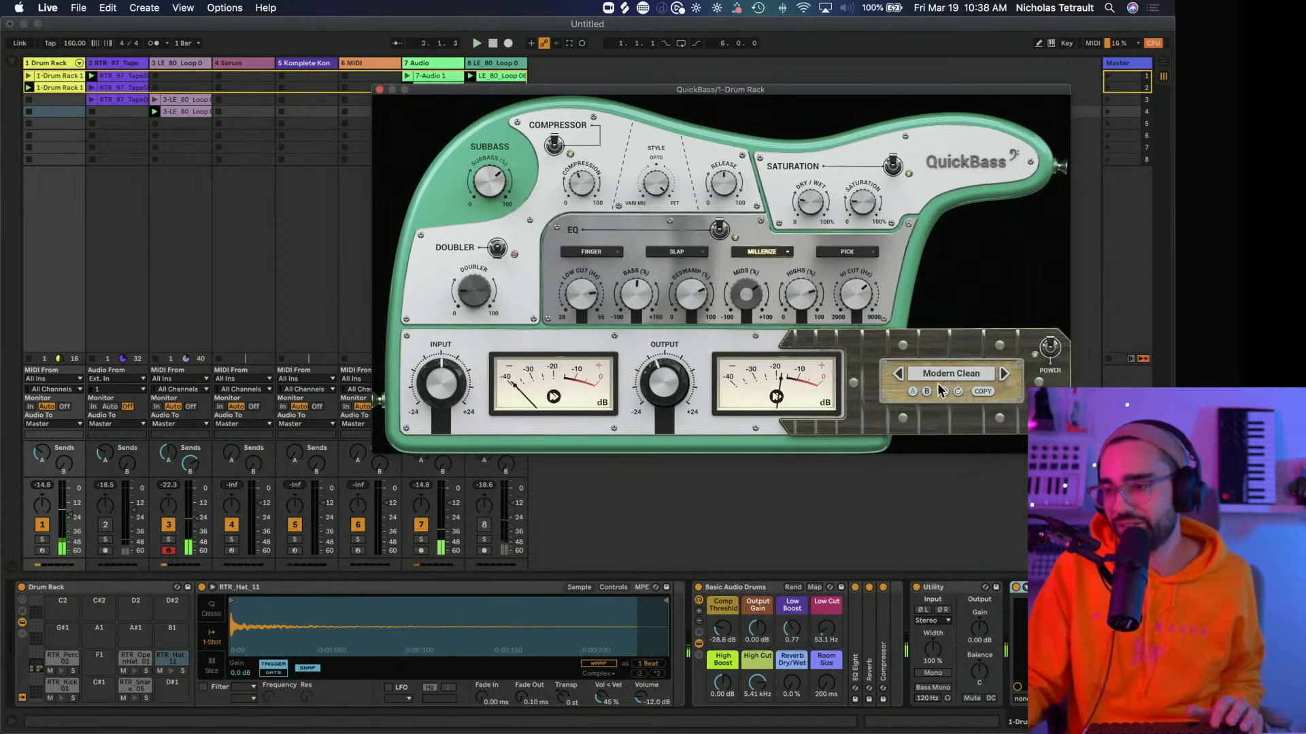
Audition QuickBass presets on the Drum Rack track, choose Crush Kill Destroy, and set the track volume to -18 dB.
click(896, 374)
click(898, 374)
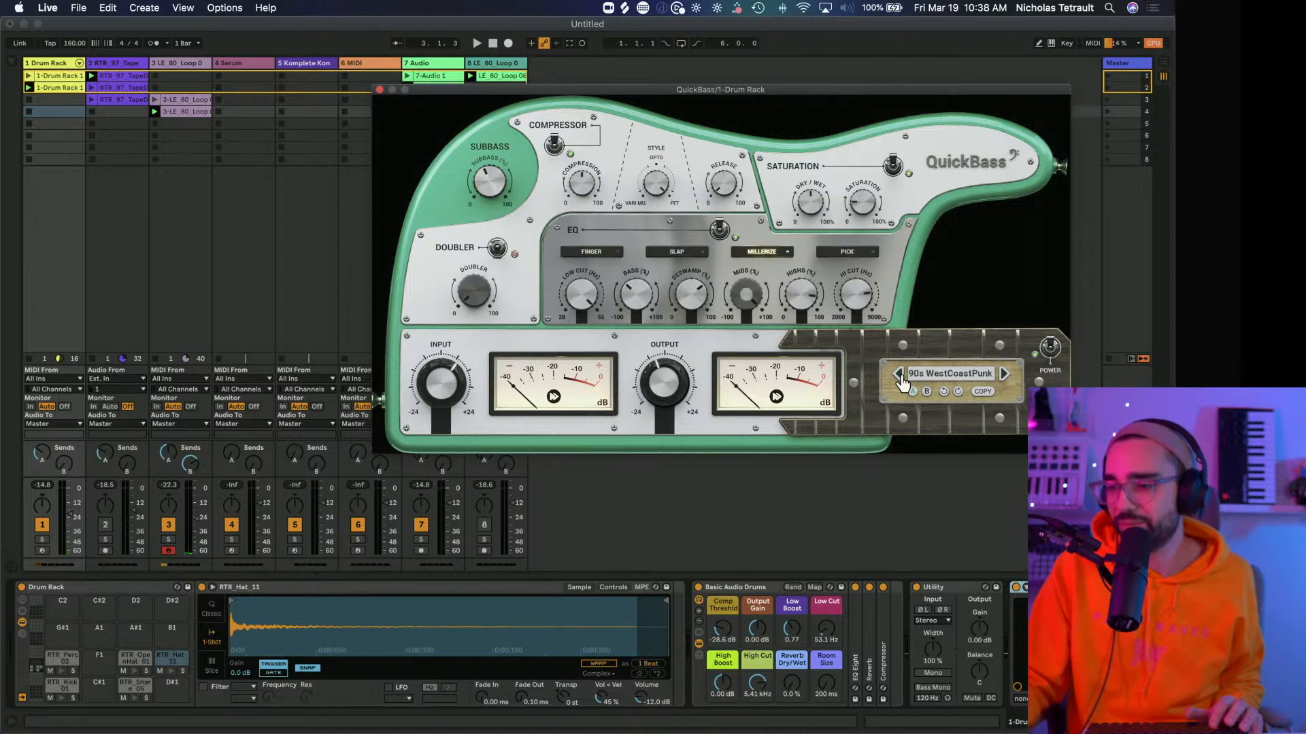
drag(71, 516, 71, 533)
key(space)
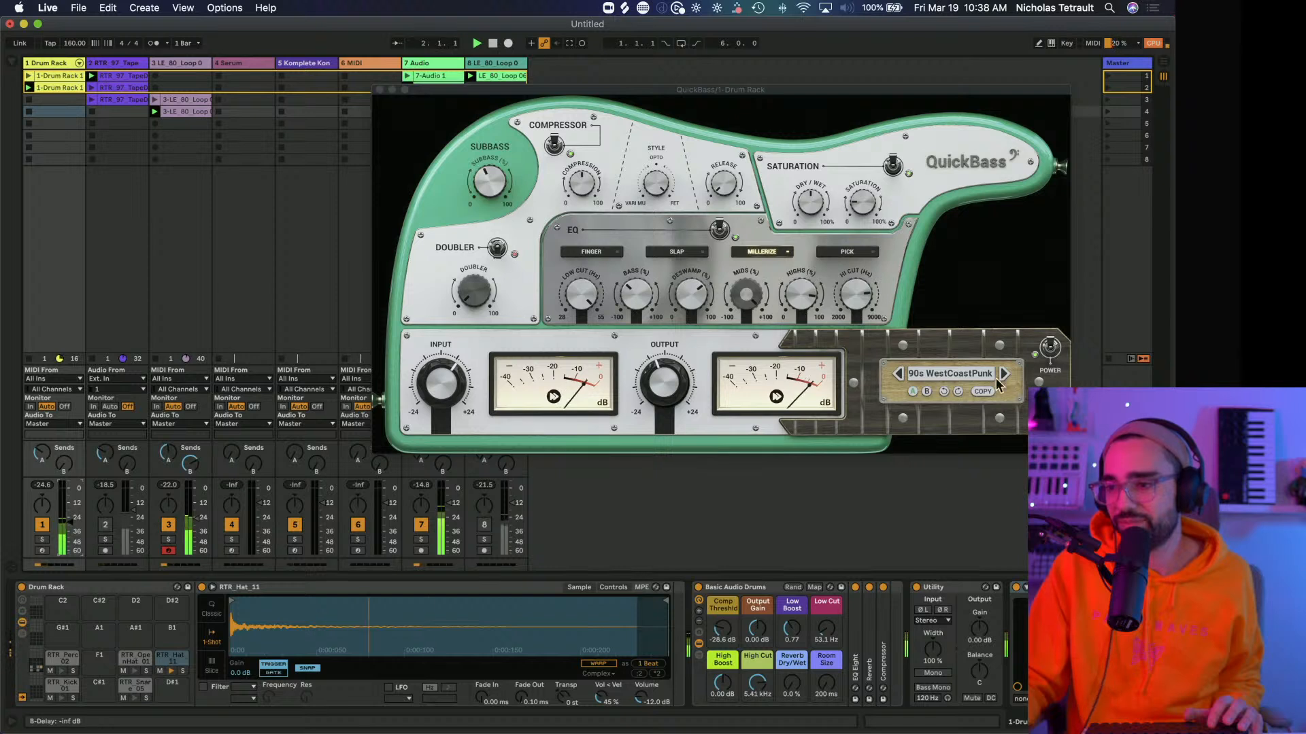
click(908, 380)
click(1004, 373)
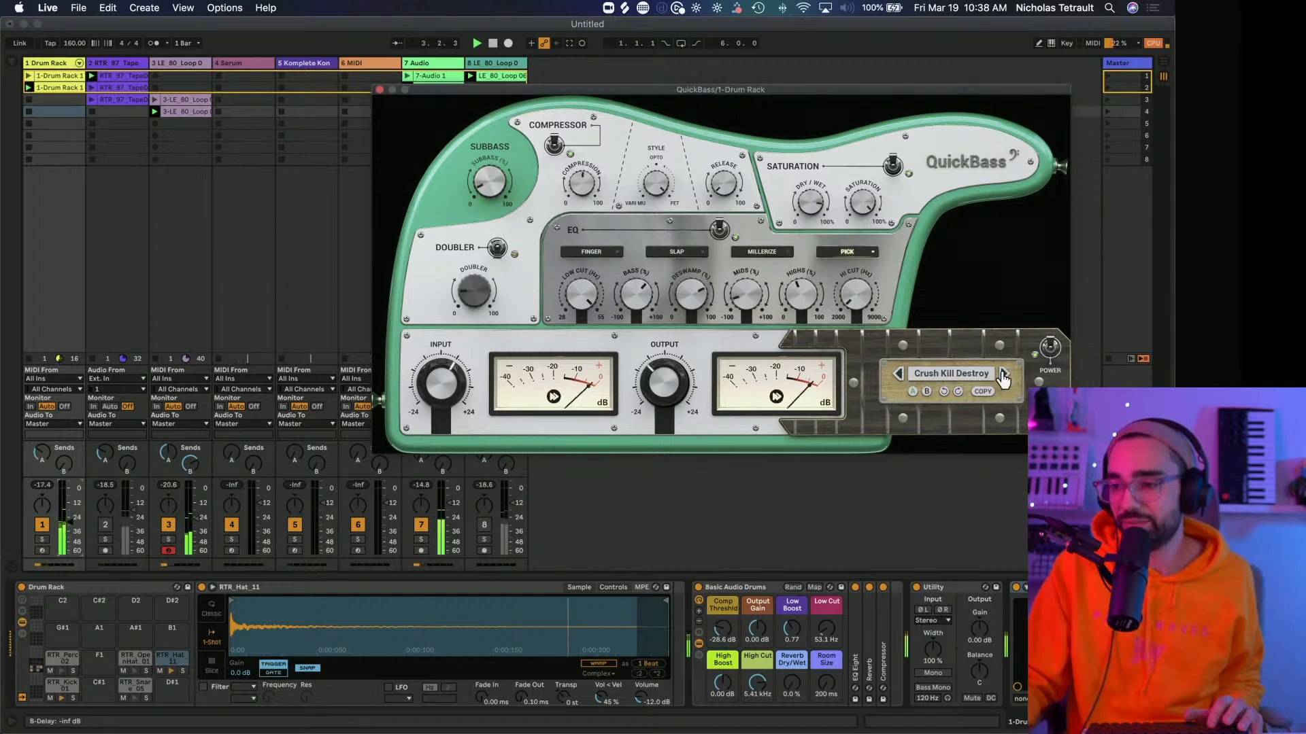
drag(71, 522, 70, 513)
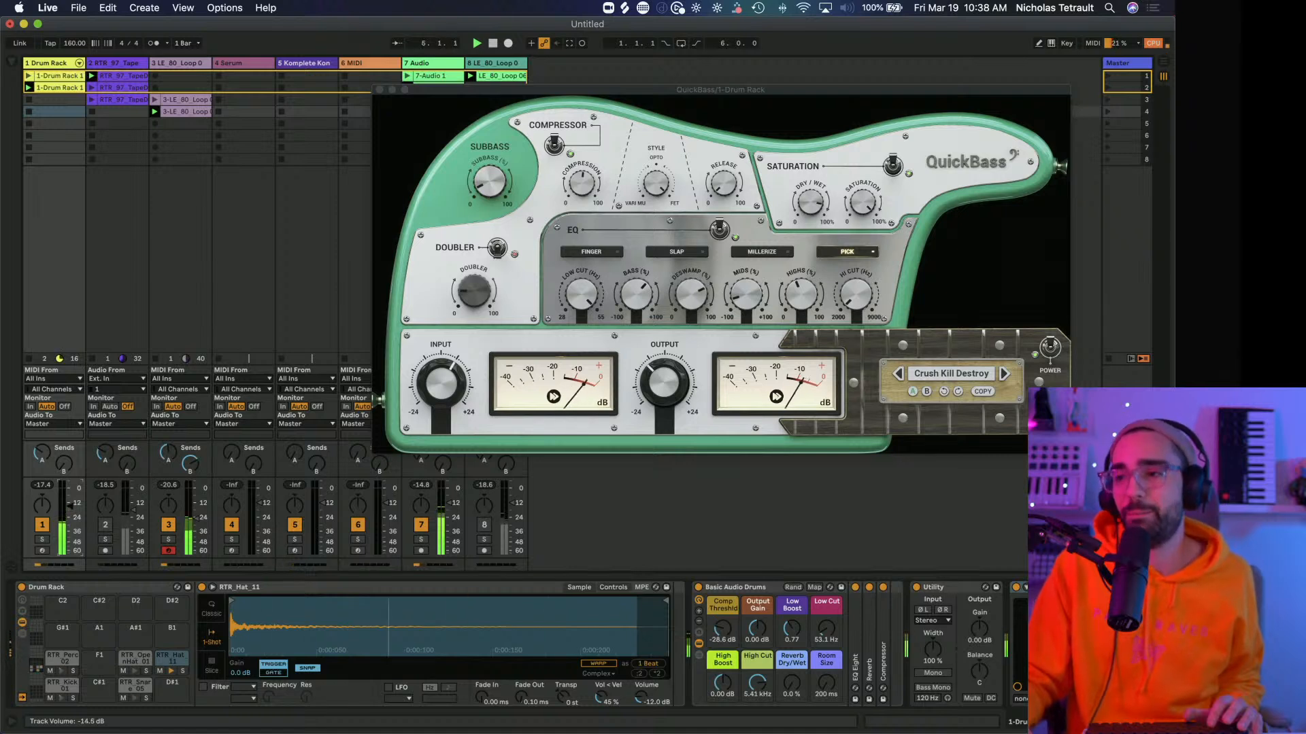
drag(71, 507, 71, 510)
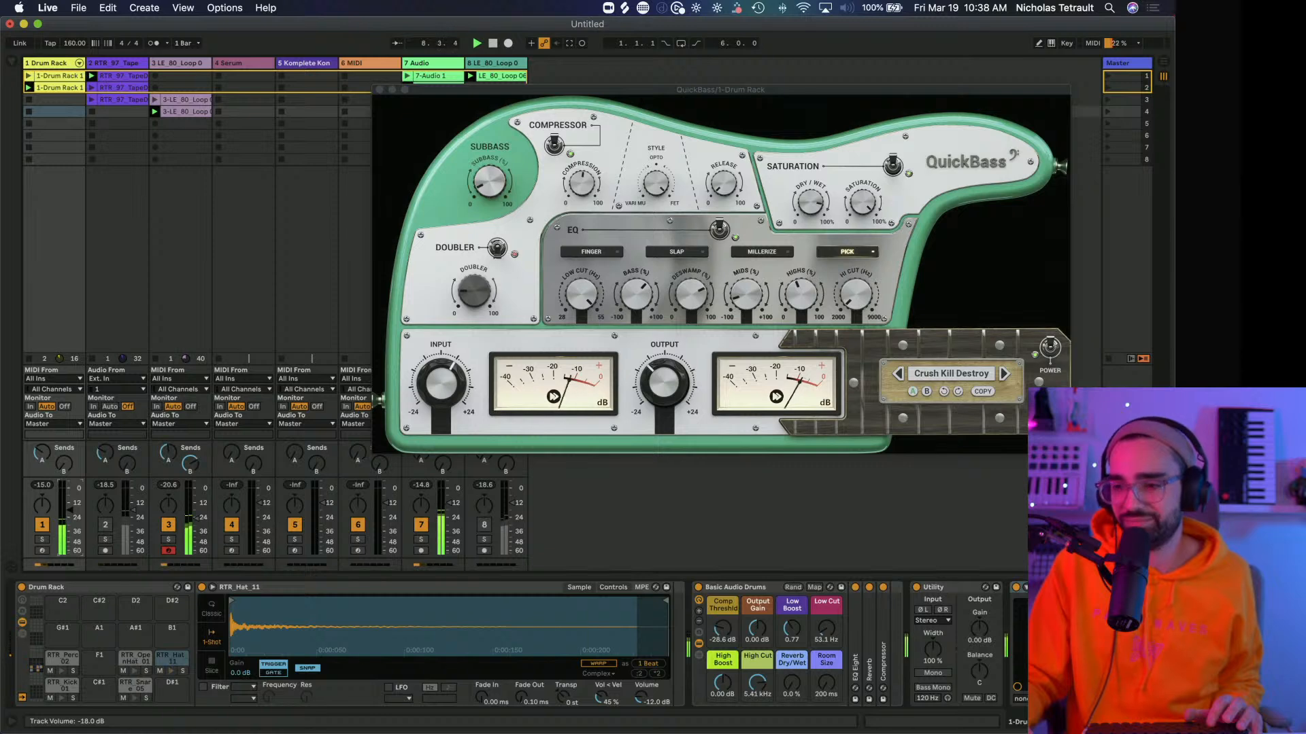
Insert an audio track right after the Drum Rack track and set its audio input to 1-Drum Rack.
mouse_move(34, 125)
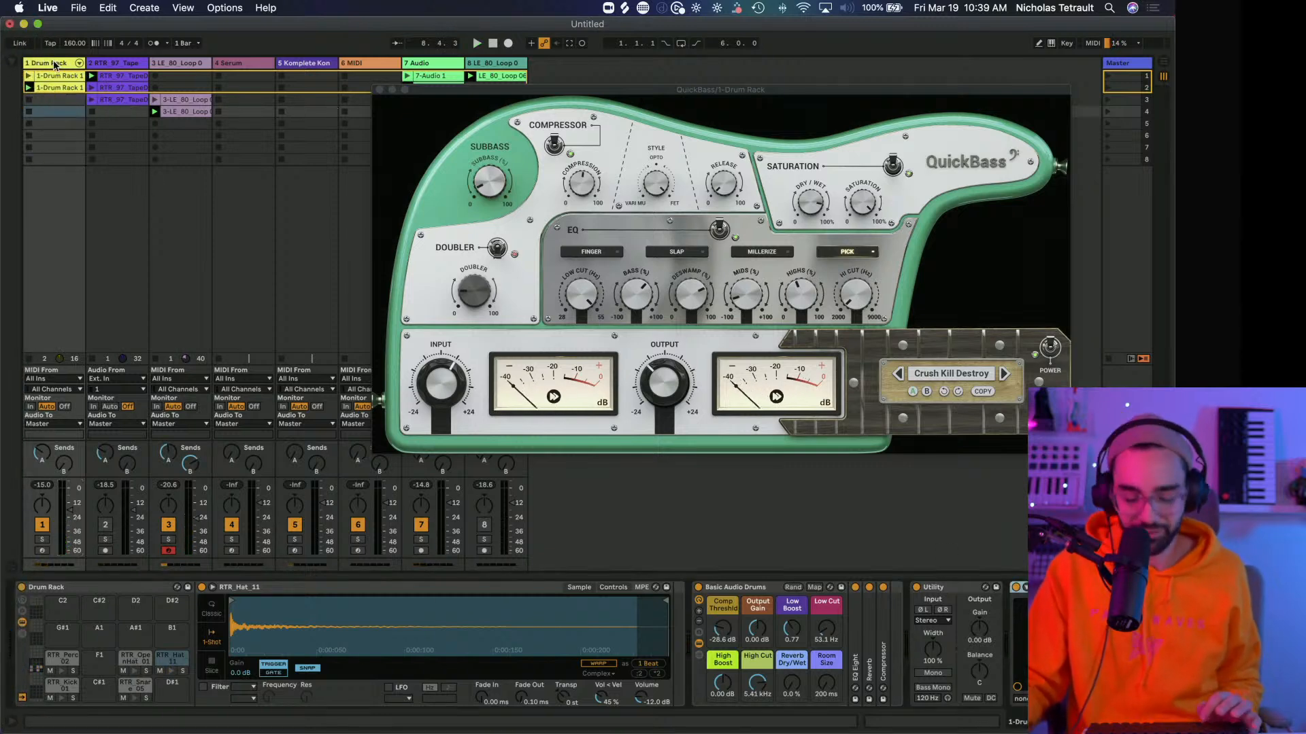
key(super+t)
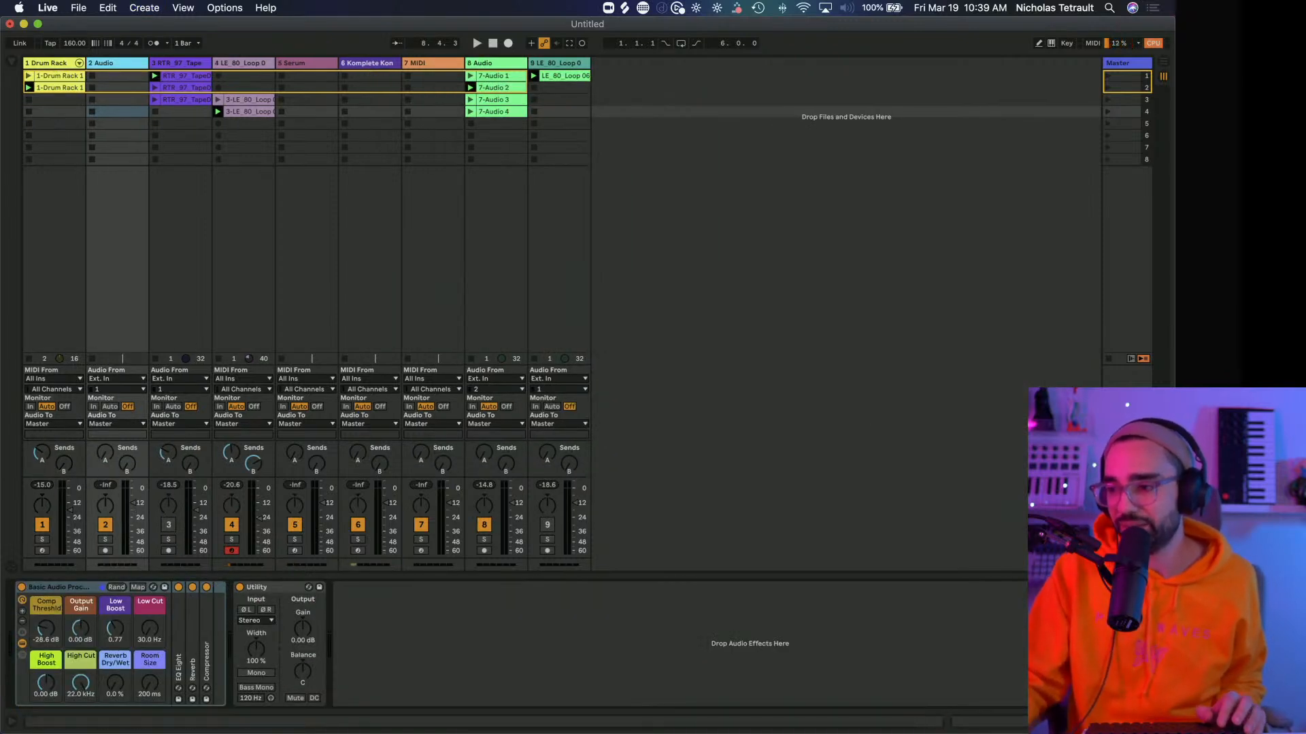
click(136, 391)
click(136, 391)
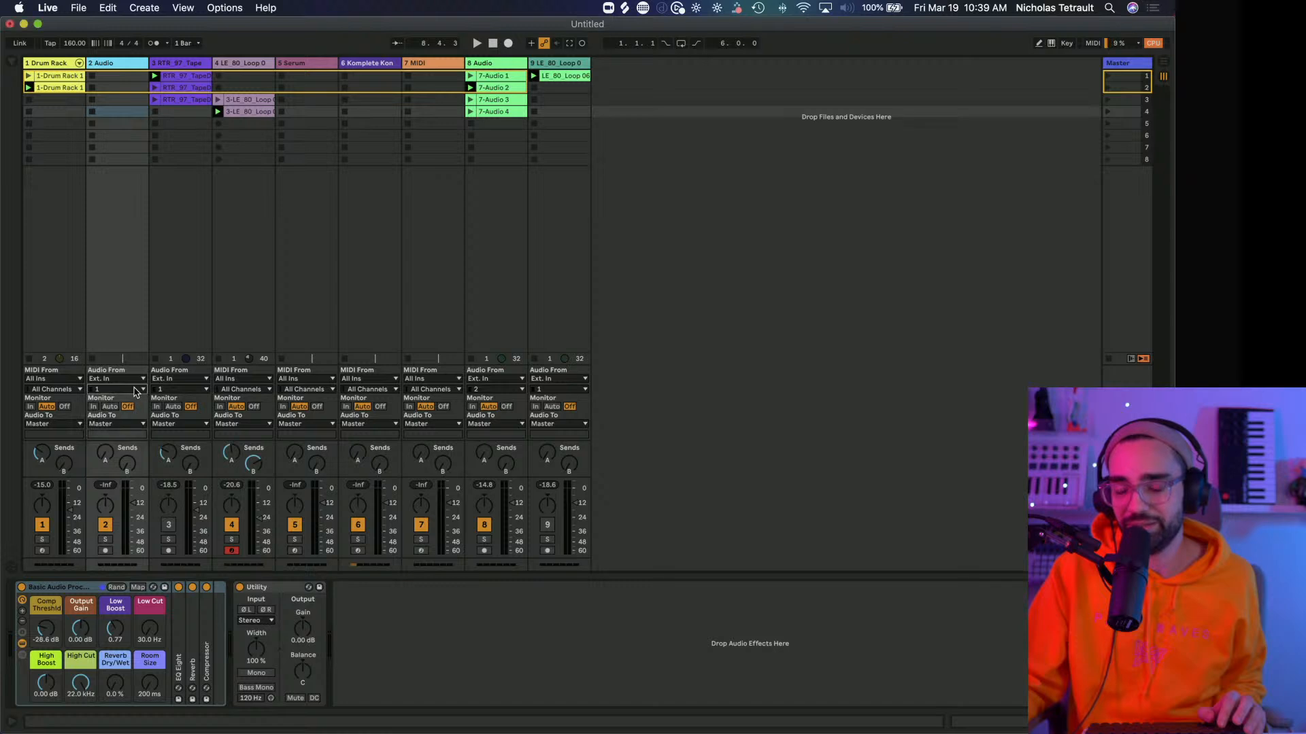
click(134, 379)
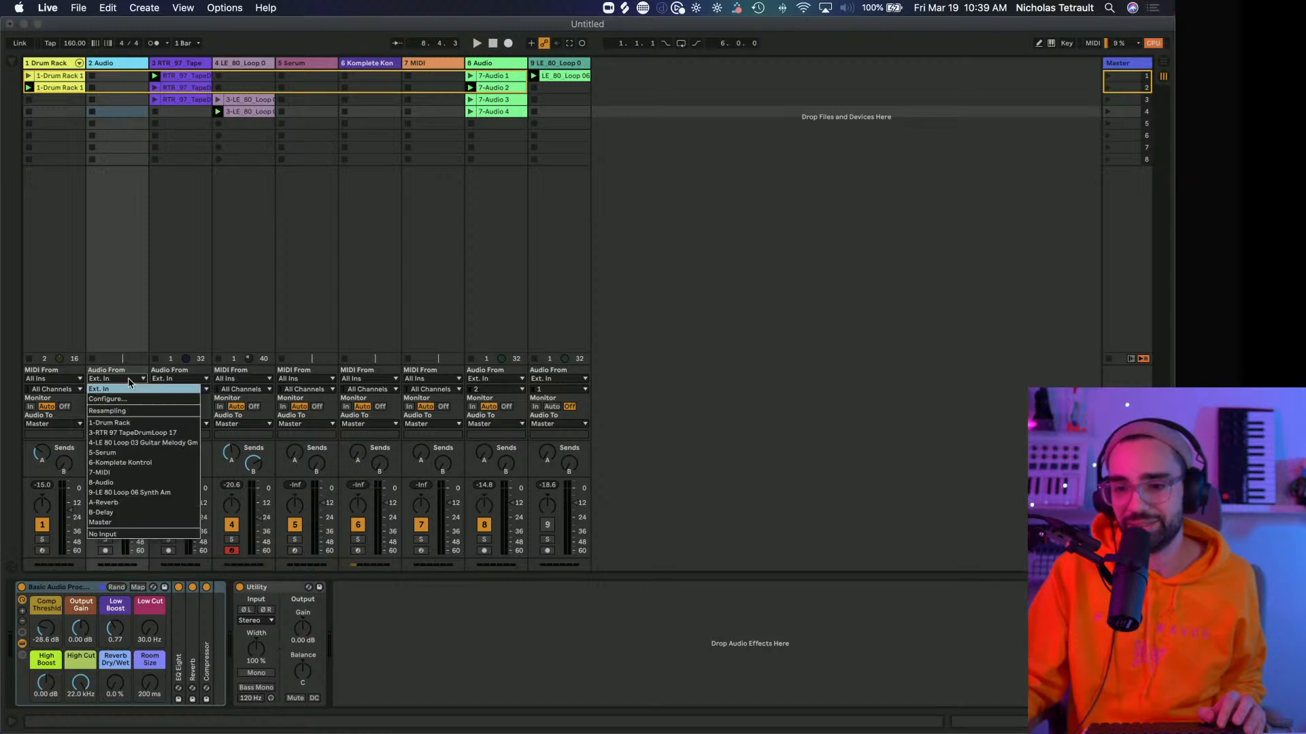
click(119, 423)
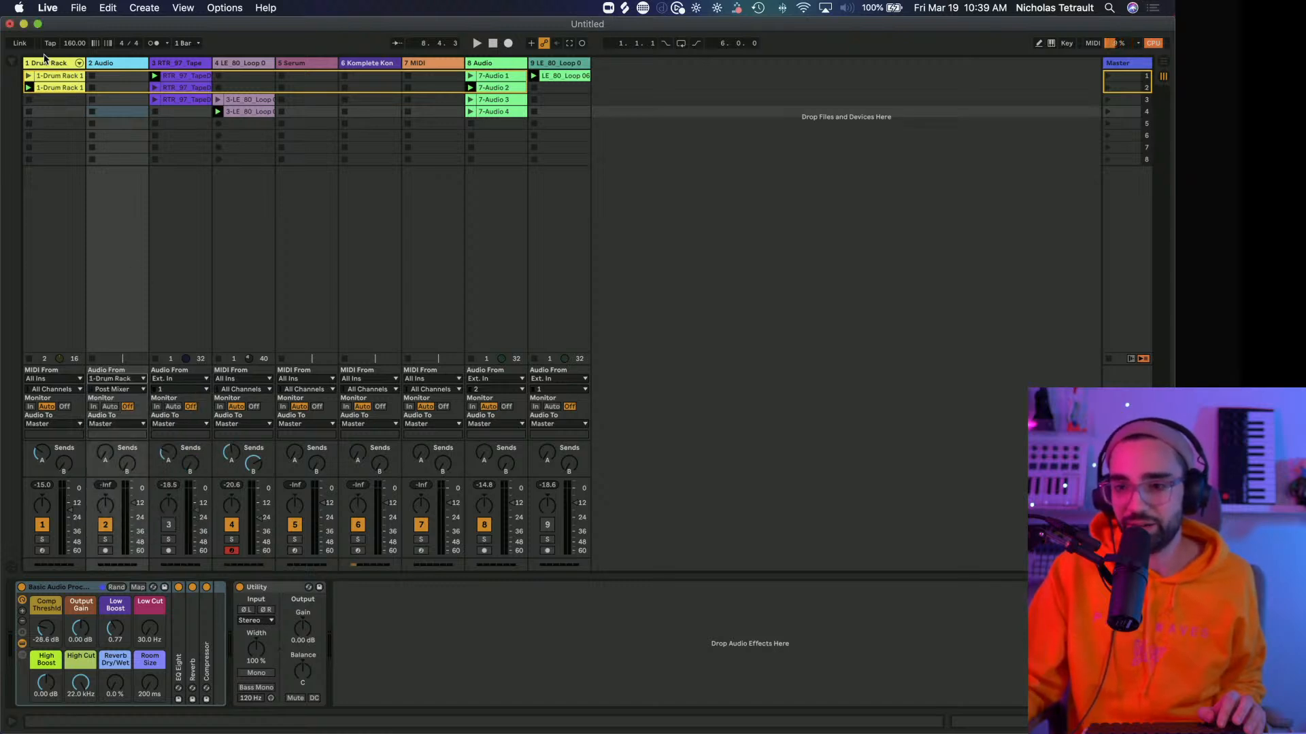
Delete the Basic Audio Processing rack from the new audio track and arm the track for recording.
double_click(100, 64)
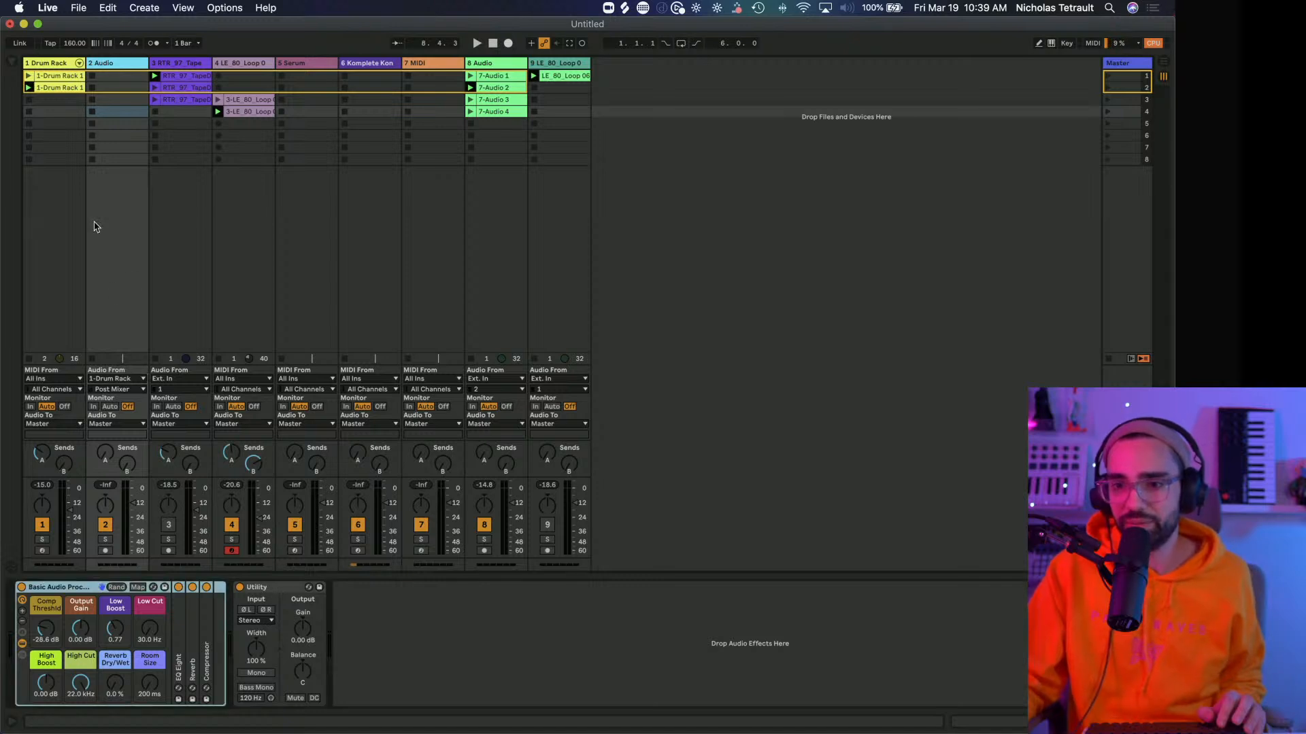
click(54, 589)
key(Delete)
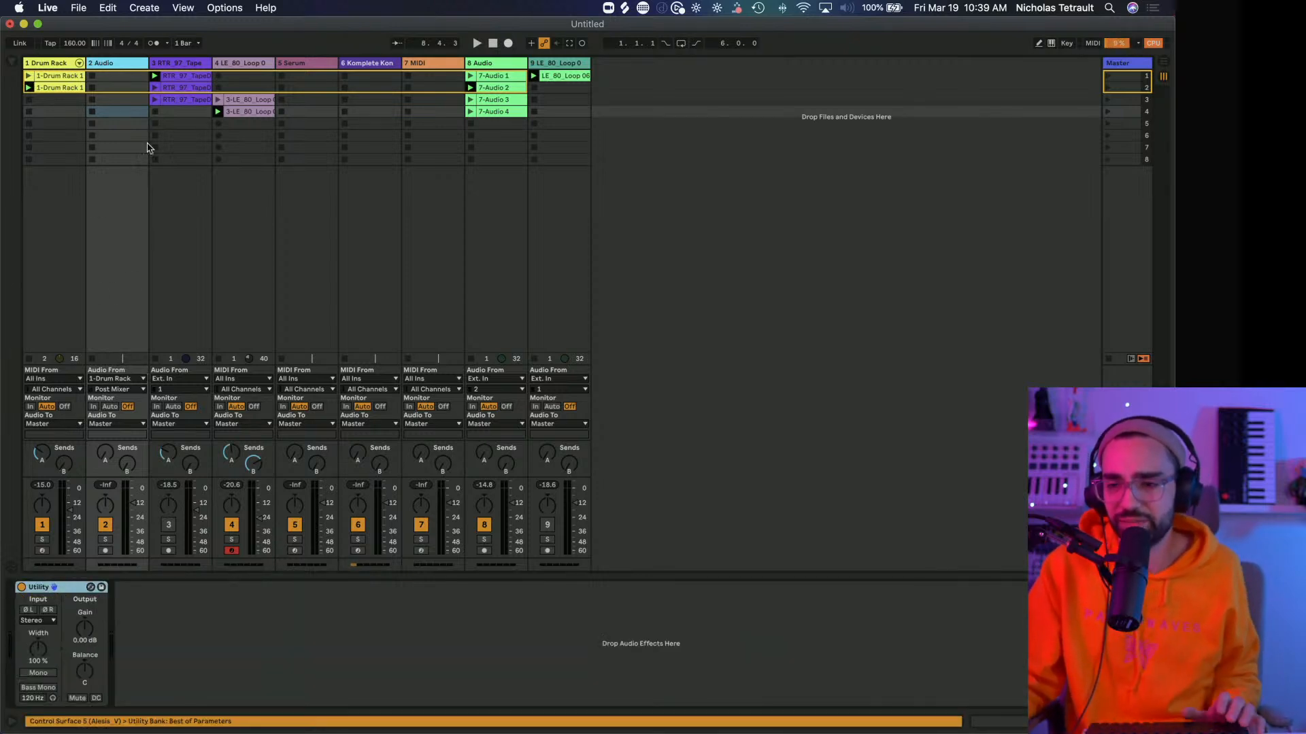
click(106, 551)
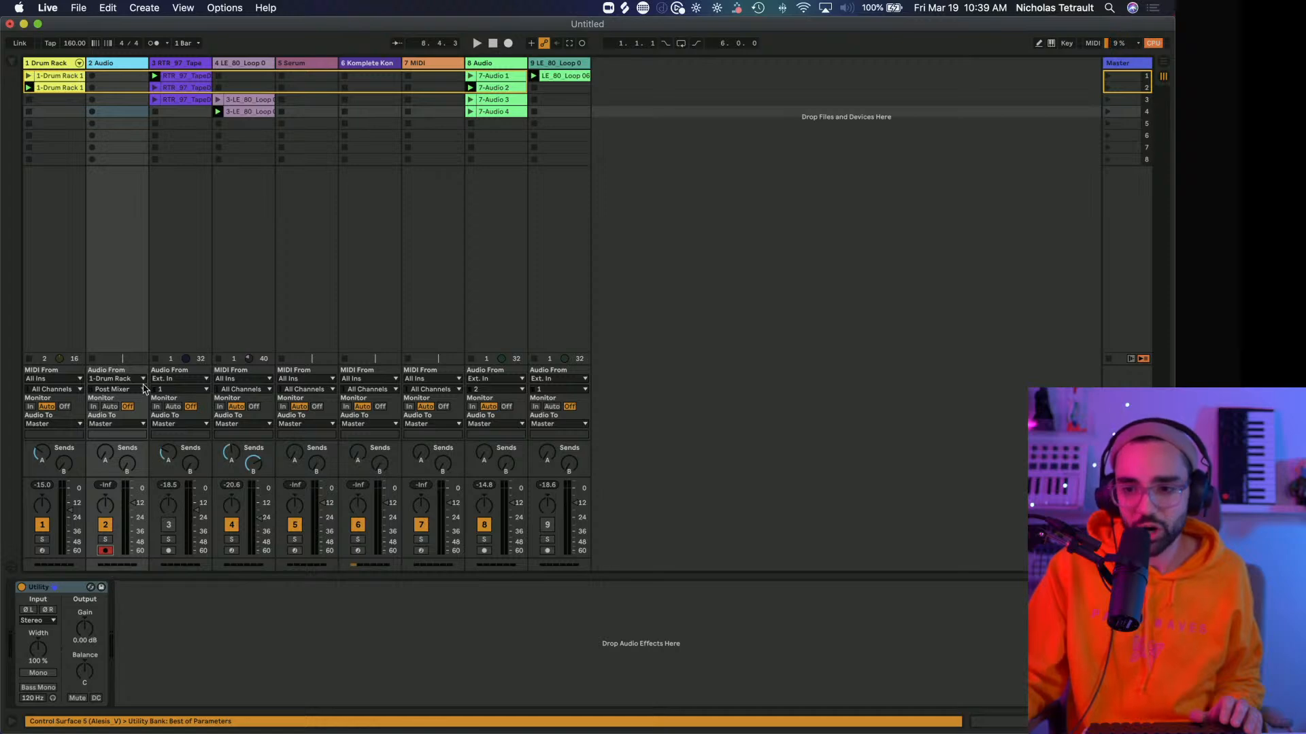
Record the Drum Rack output with QuickBass into track 2's second clip slot, then end the recording so it loops at 8 bars.
click(56, 66)
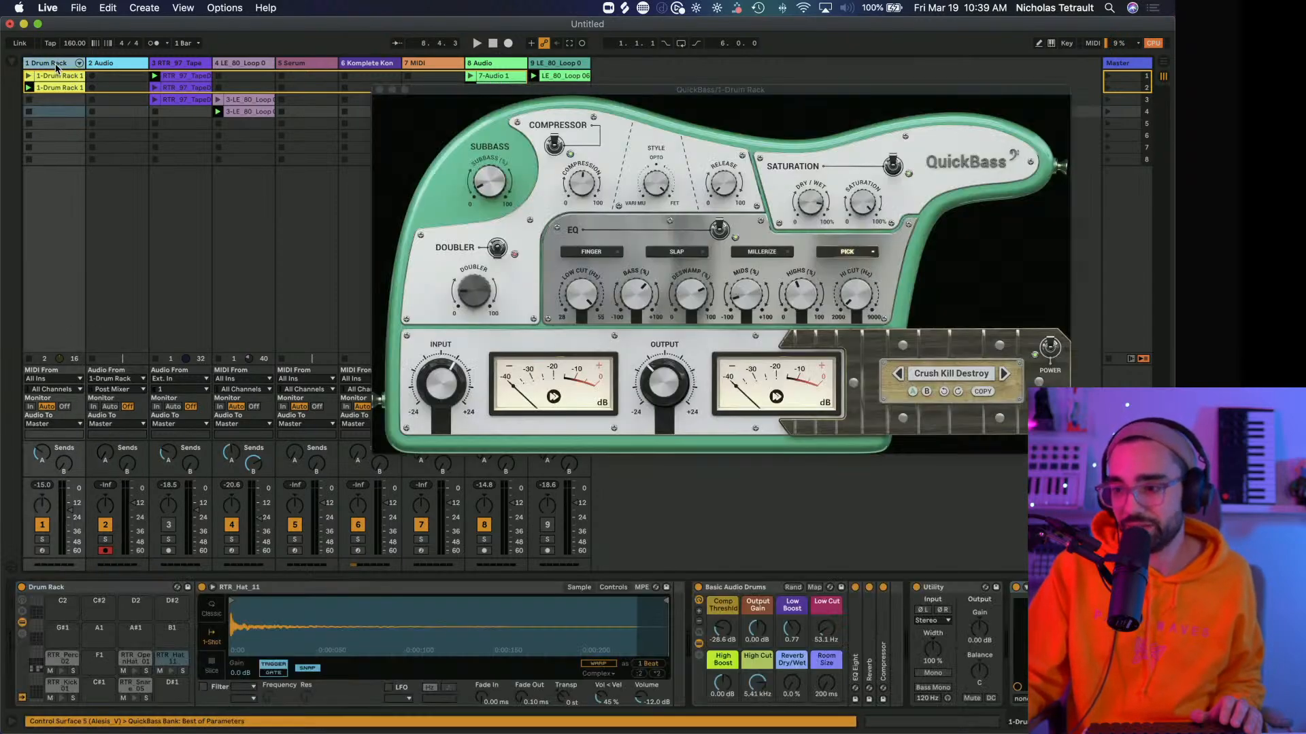
click(108, 67)
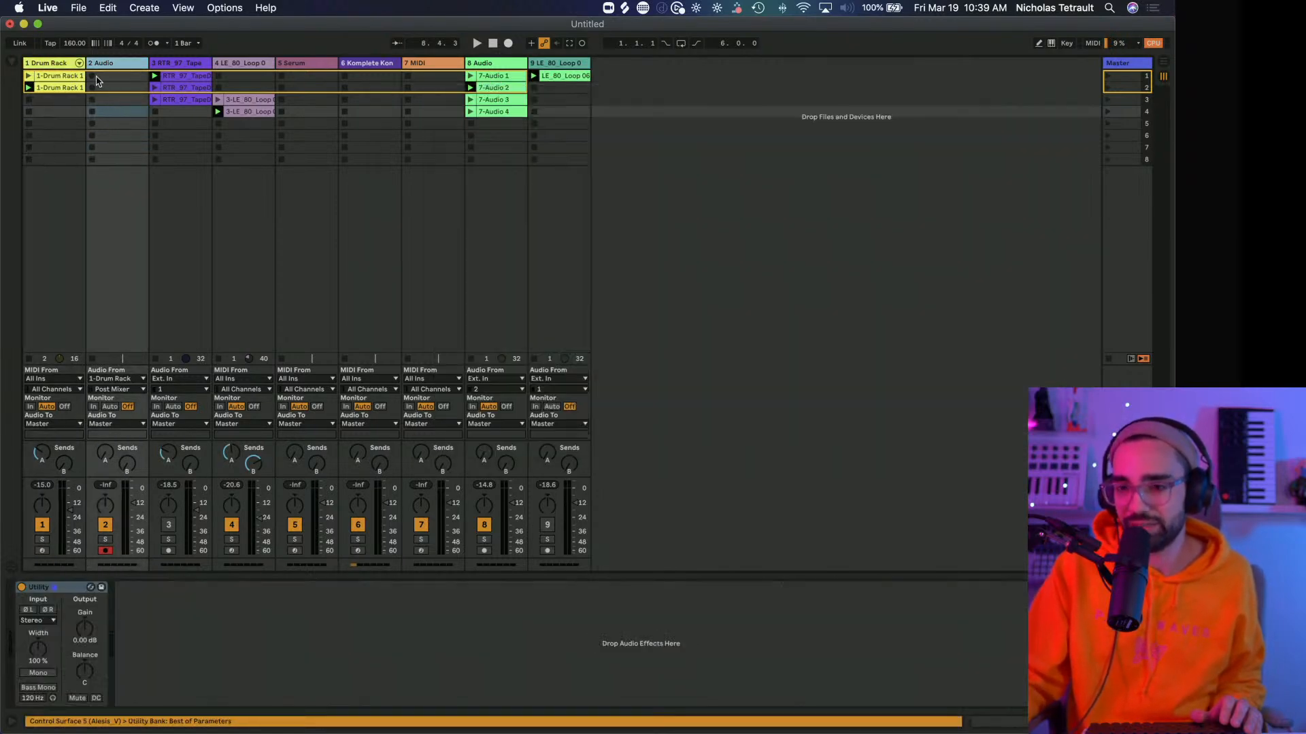
click(92, 87)
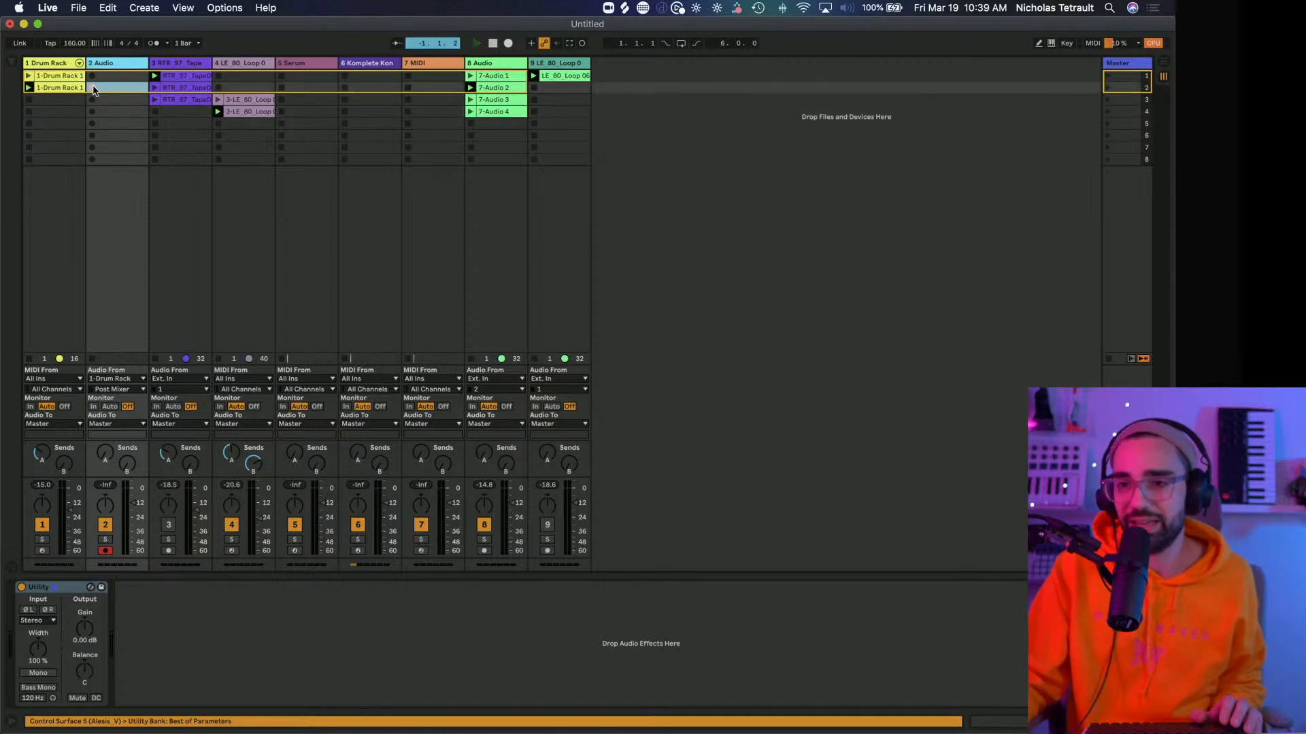
click(110, 89)
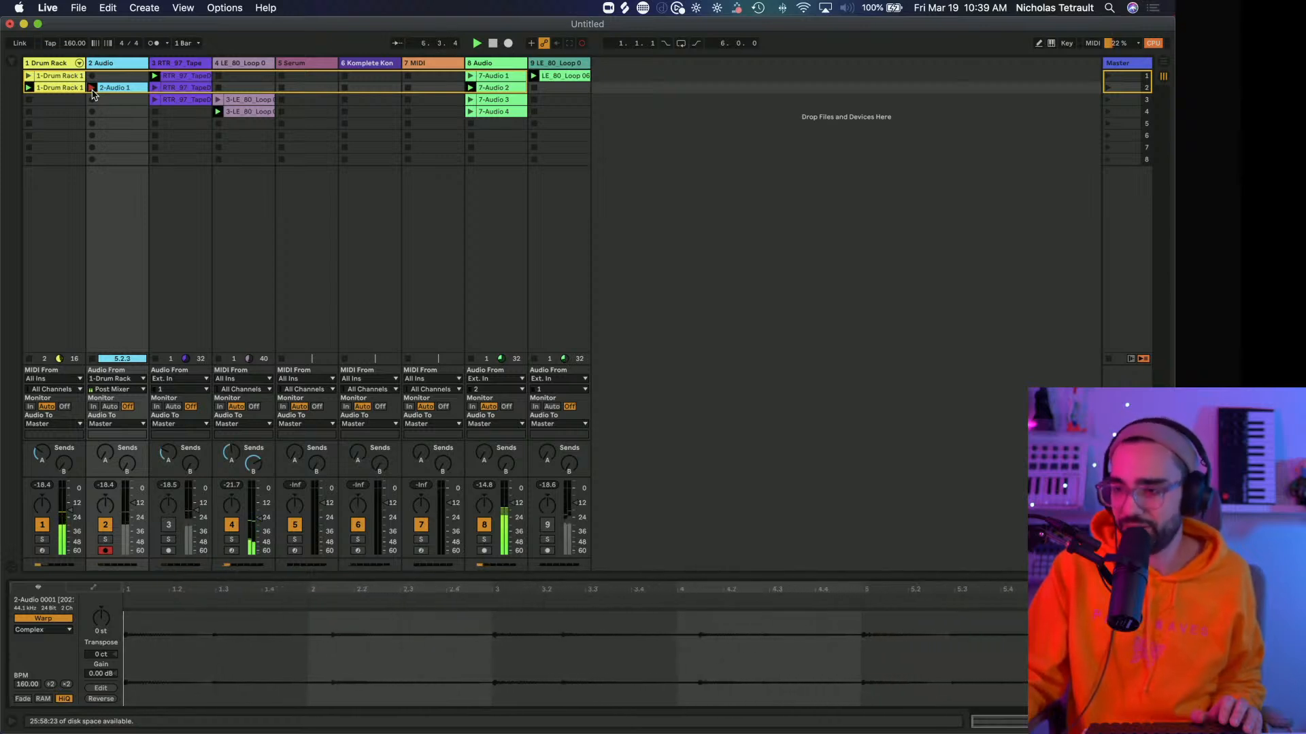
click(91, 88)
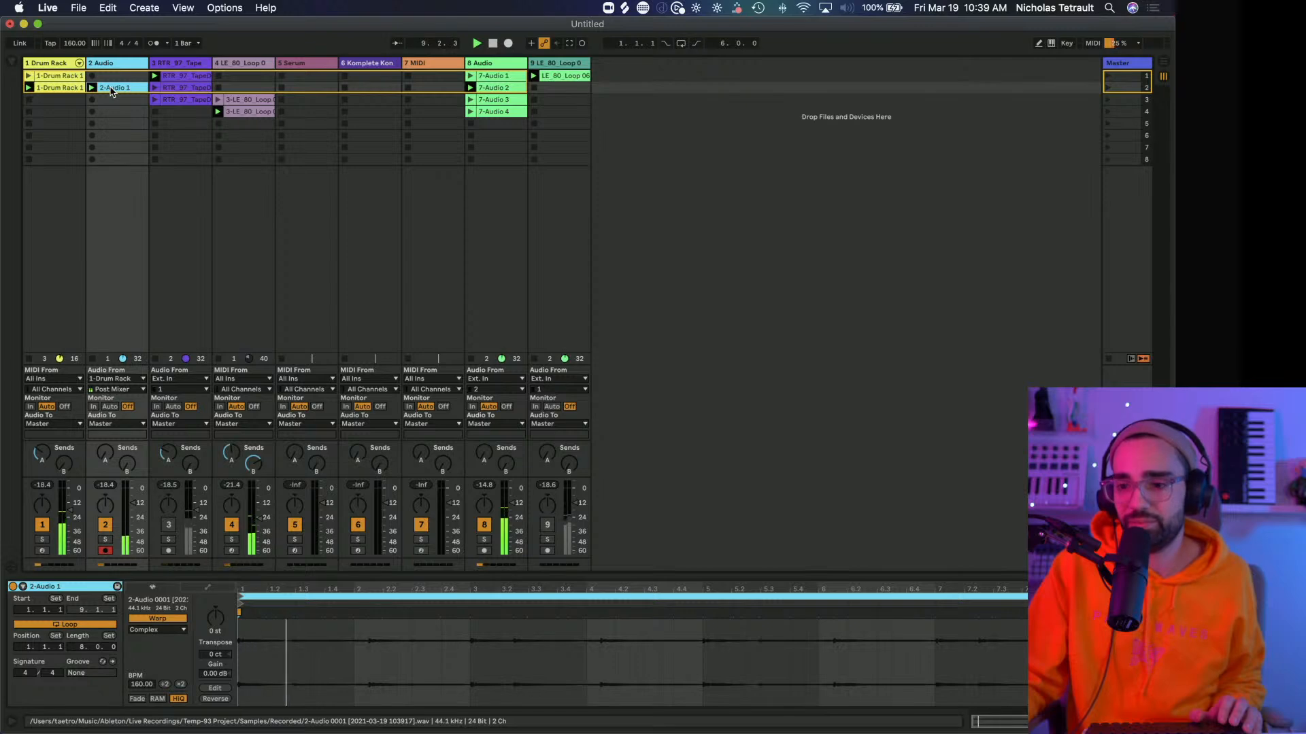
Stop playback and delete QuickBass from the Drum Rack track.
key(space)
double_click(59, 64)
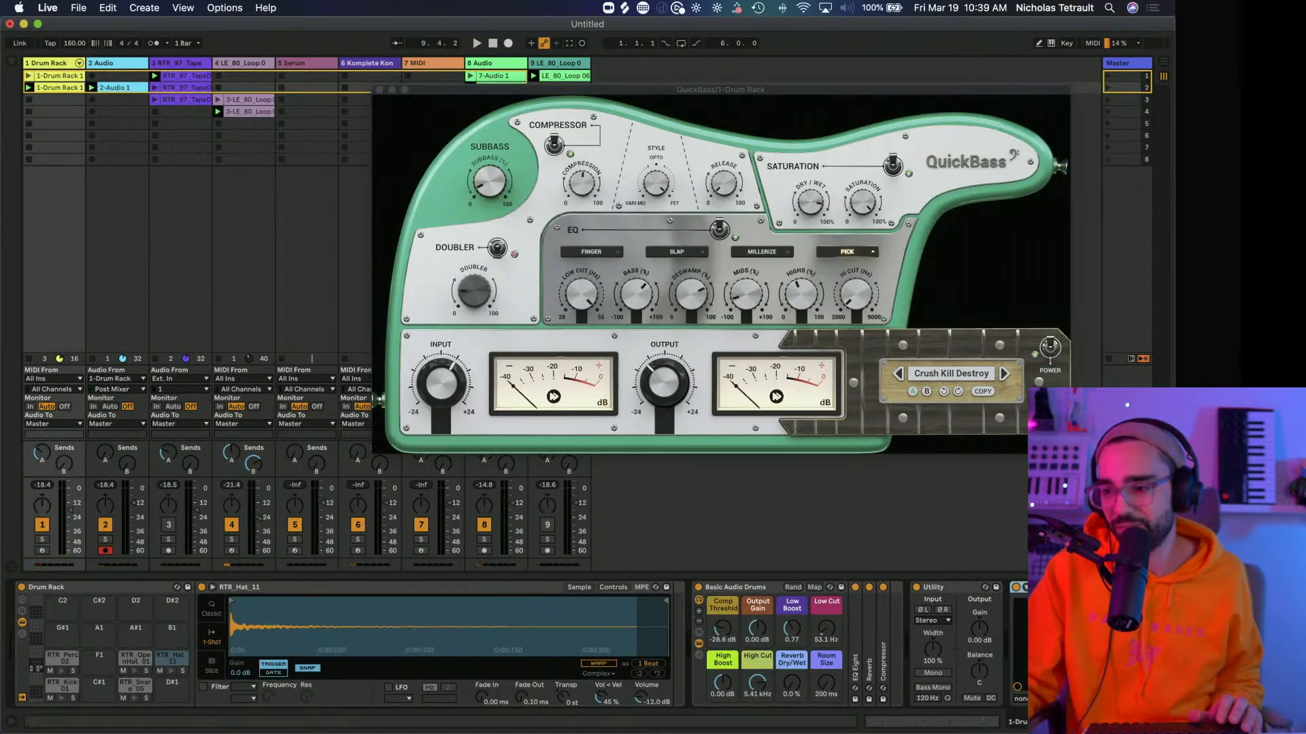
key(Delete)
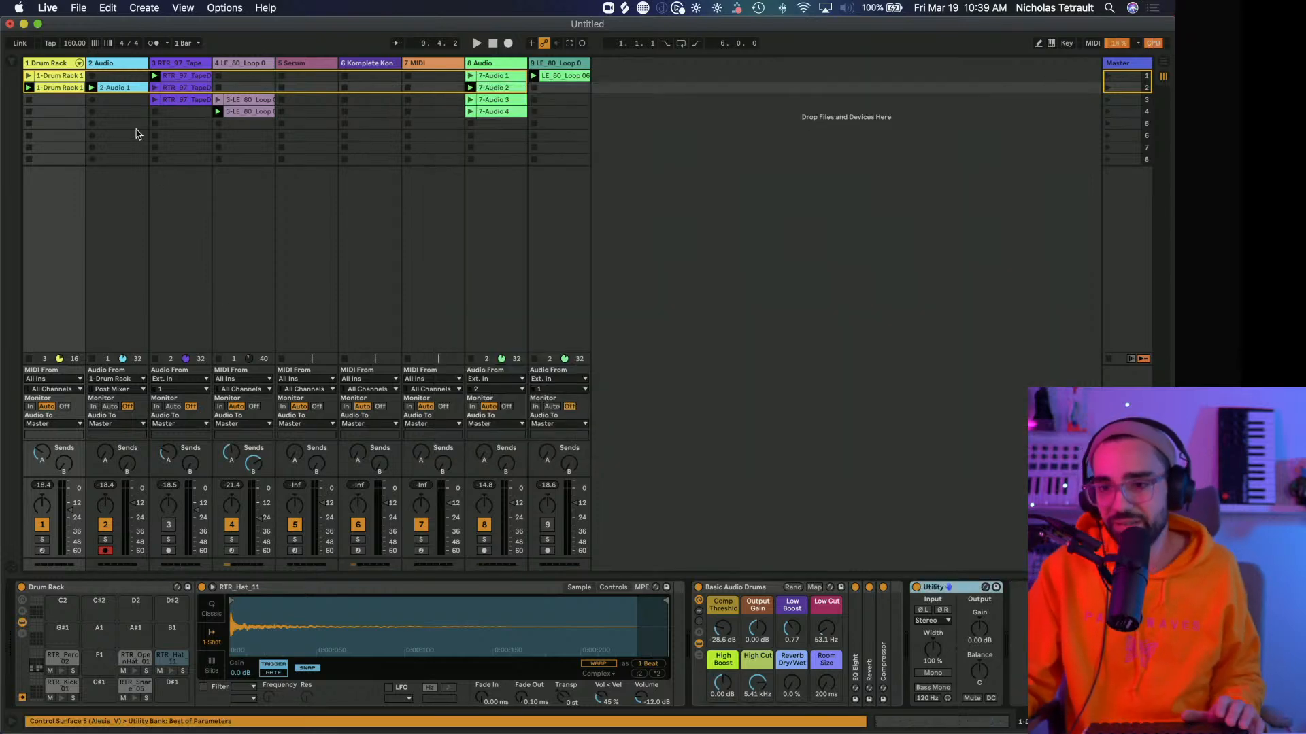
Solo track 2 to raise its recorded clip's gain to 8.75 dB, then unsolo it and play the full beat.
click(104, 541)
click(106, 542)
key(space)
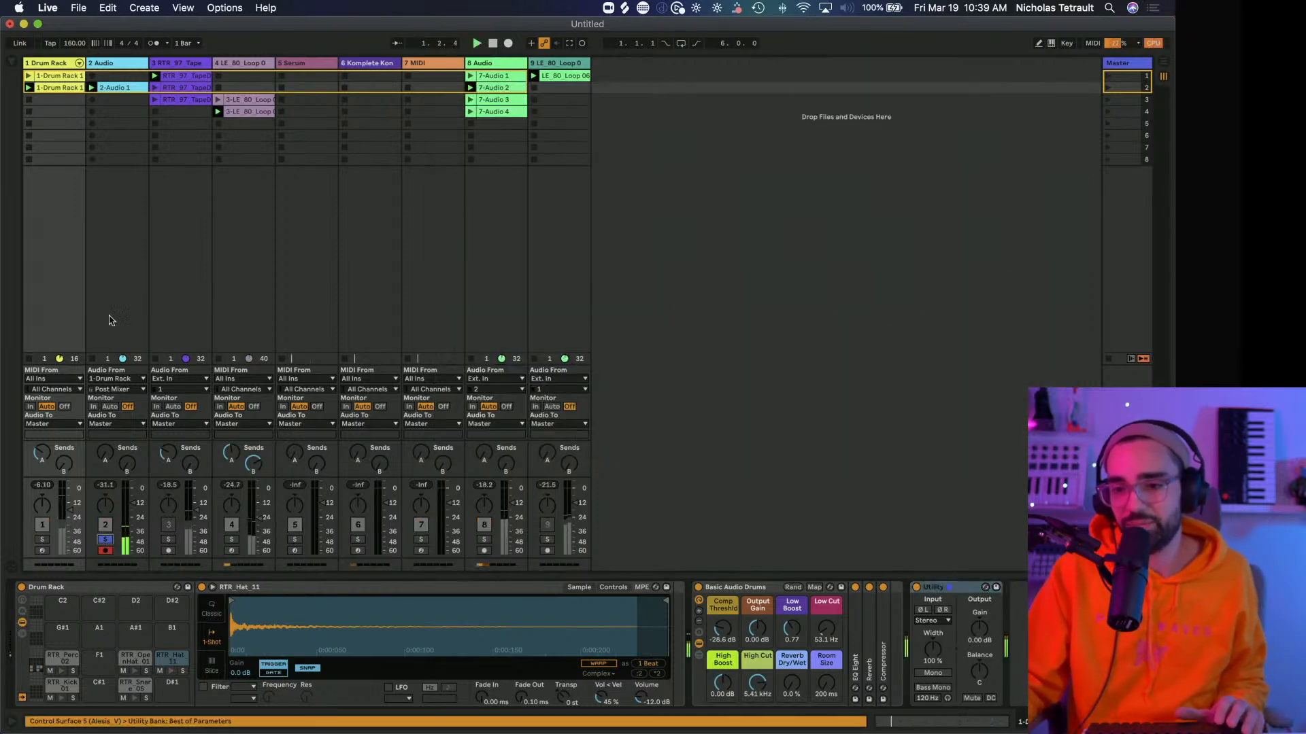
double_click(114, 88)
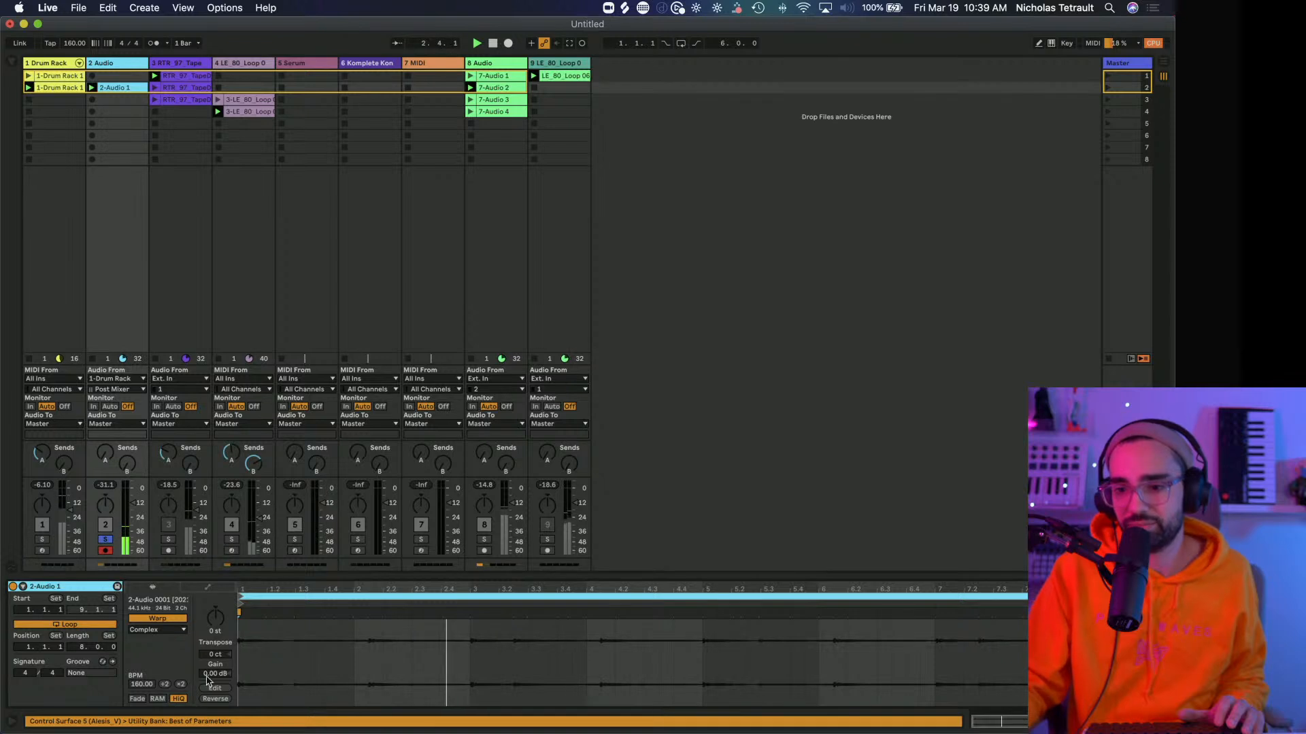
drag(215, 673, 216, 667)
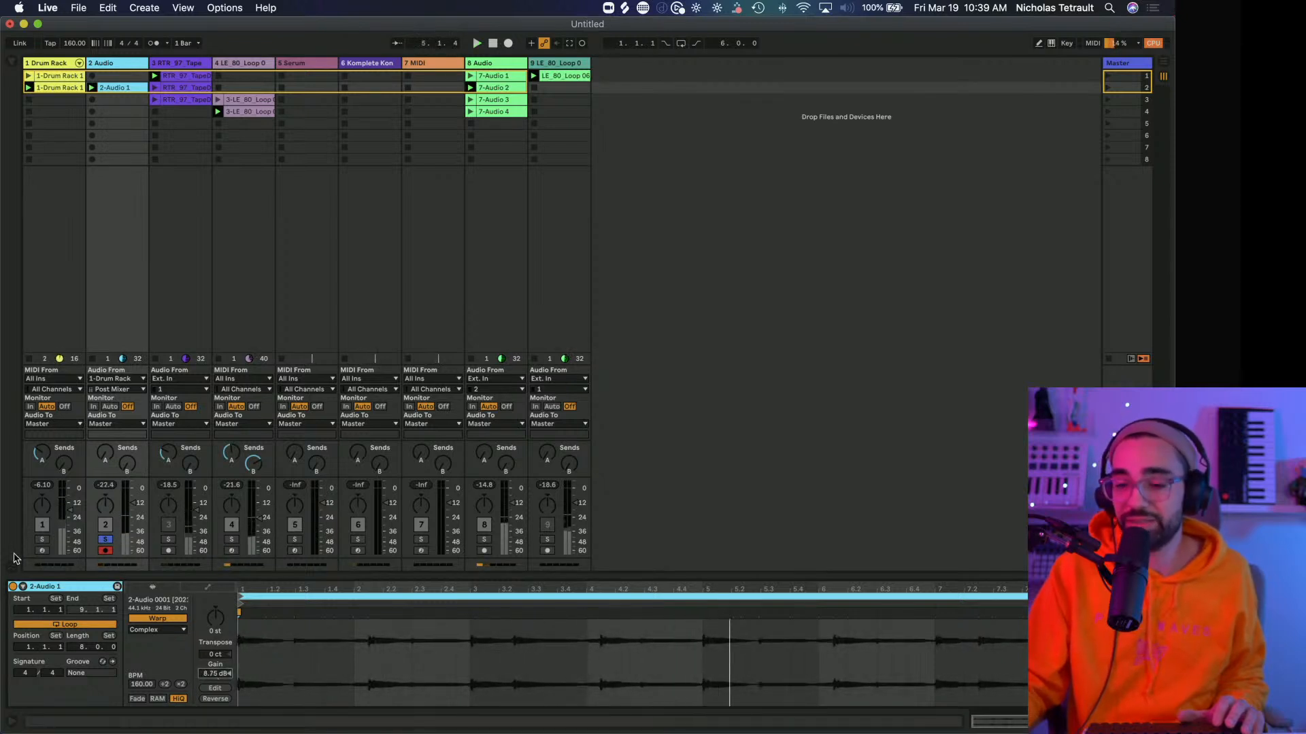
key(space)
click(106, 539)
key(space)
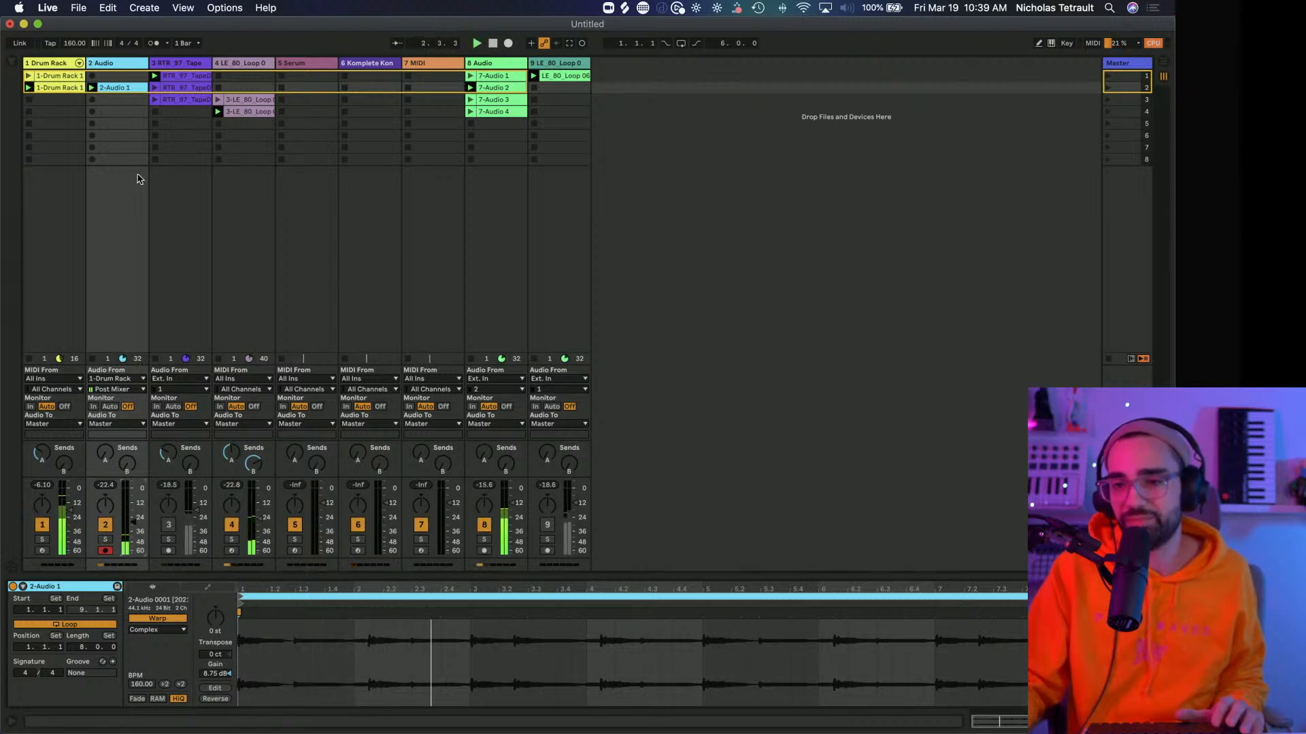
Add EQ Eight from the EQ & Filters audio effects to track 2, after the Utility.
click(117, 66)
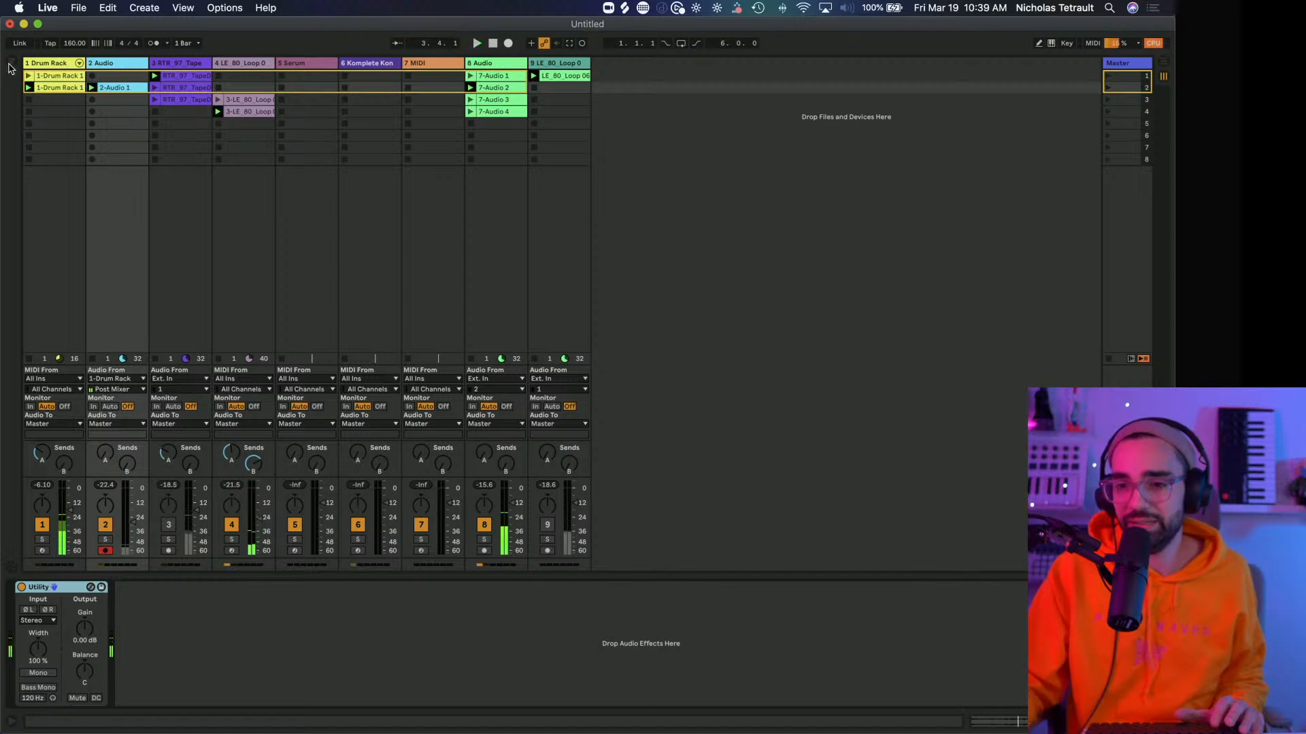
key(super+alt+b)
click(61, 169)
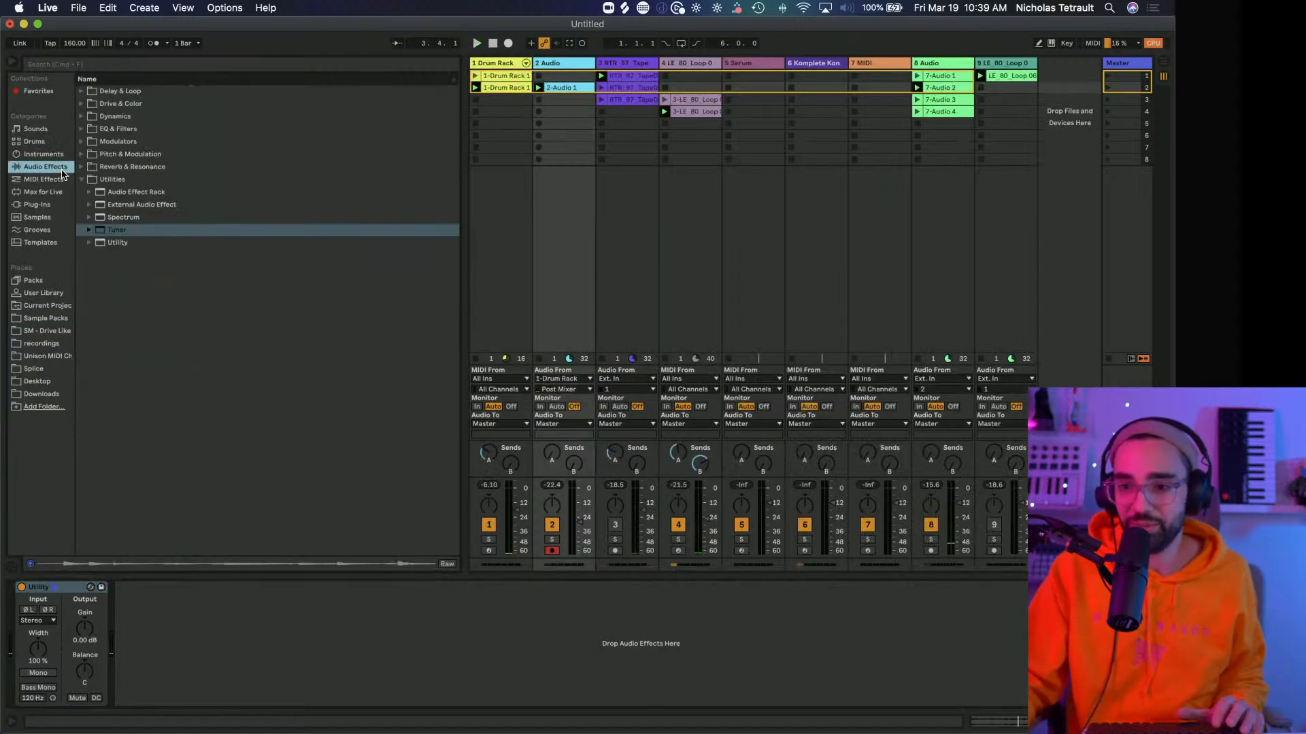
click(125, 129)
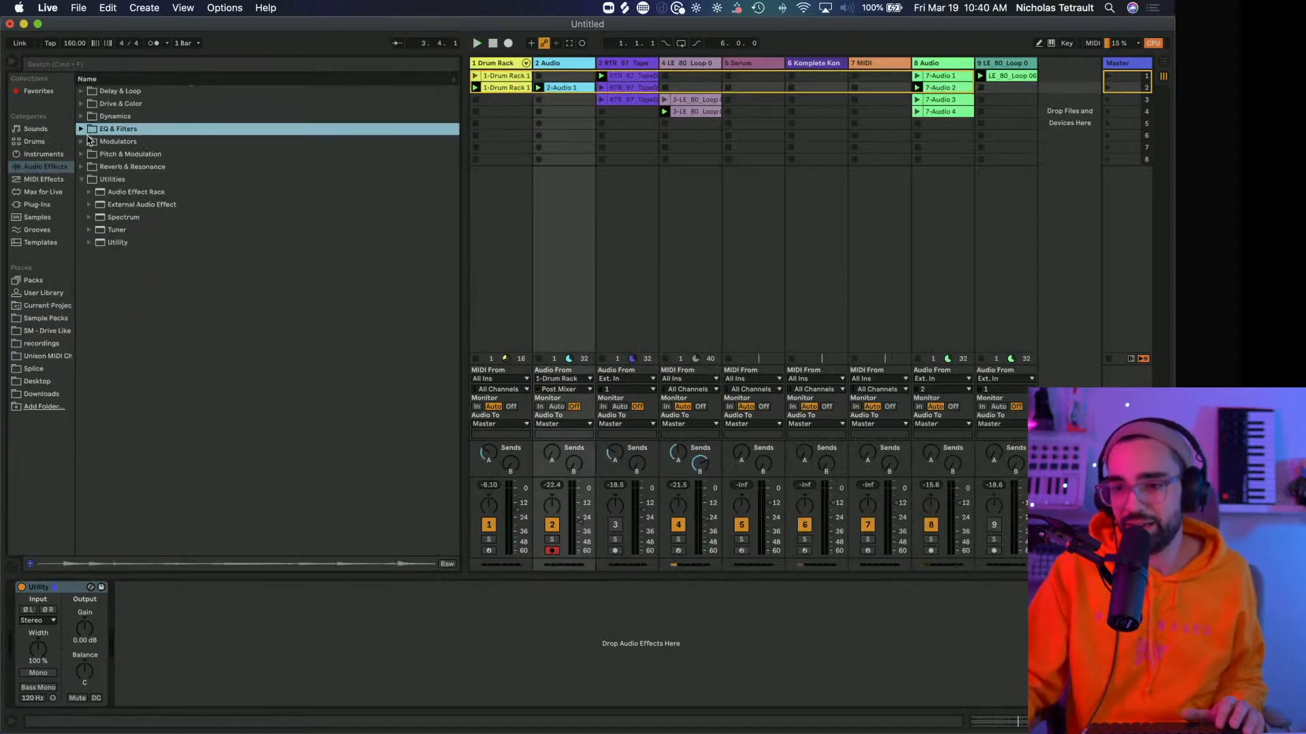
key(Right)
drag(116, 172, 565, 331)
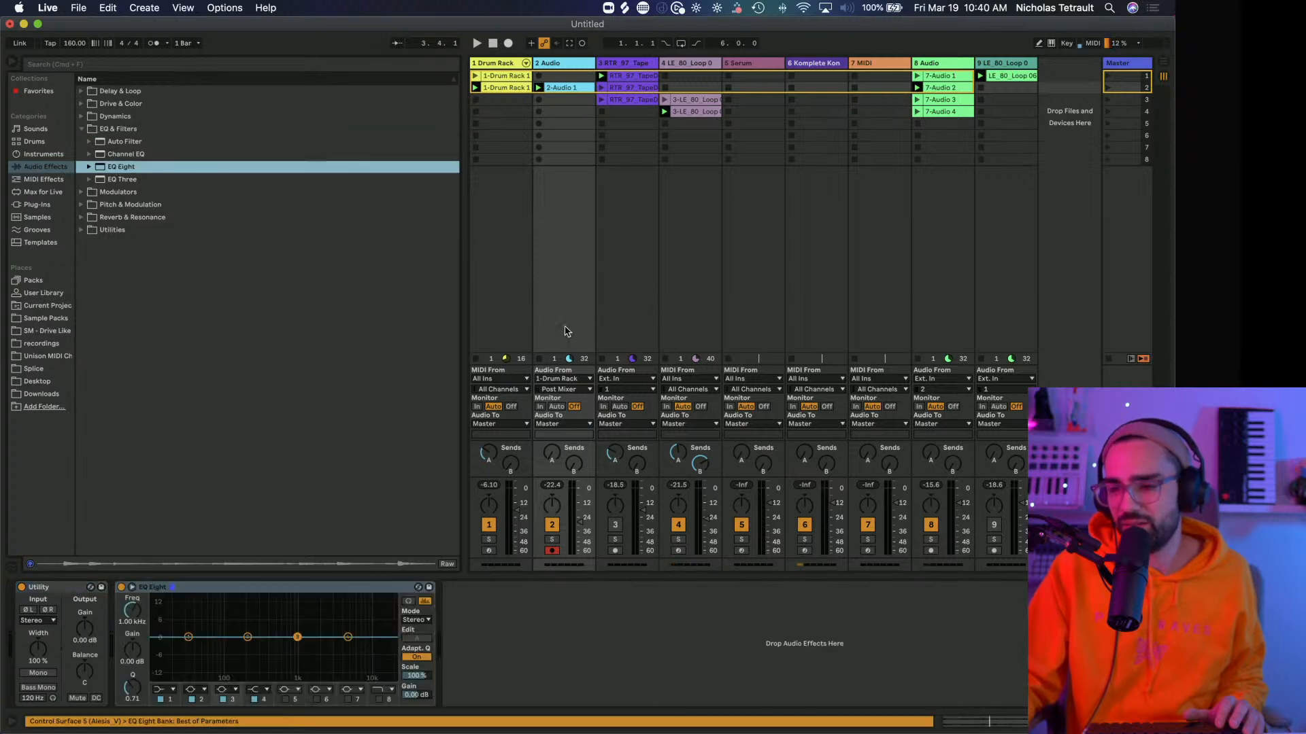
While soloing track 2, nudge its volume up and set EQ Eight's first band to a low cut at about 79 Hz.
click(552, 540)
key(space)
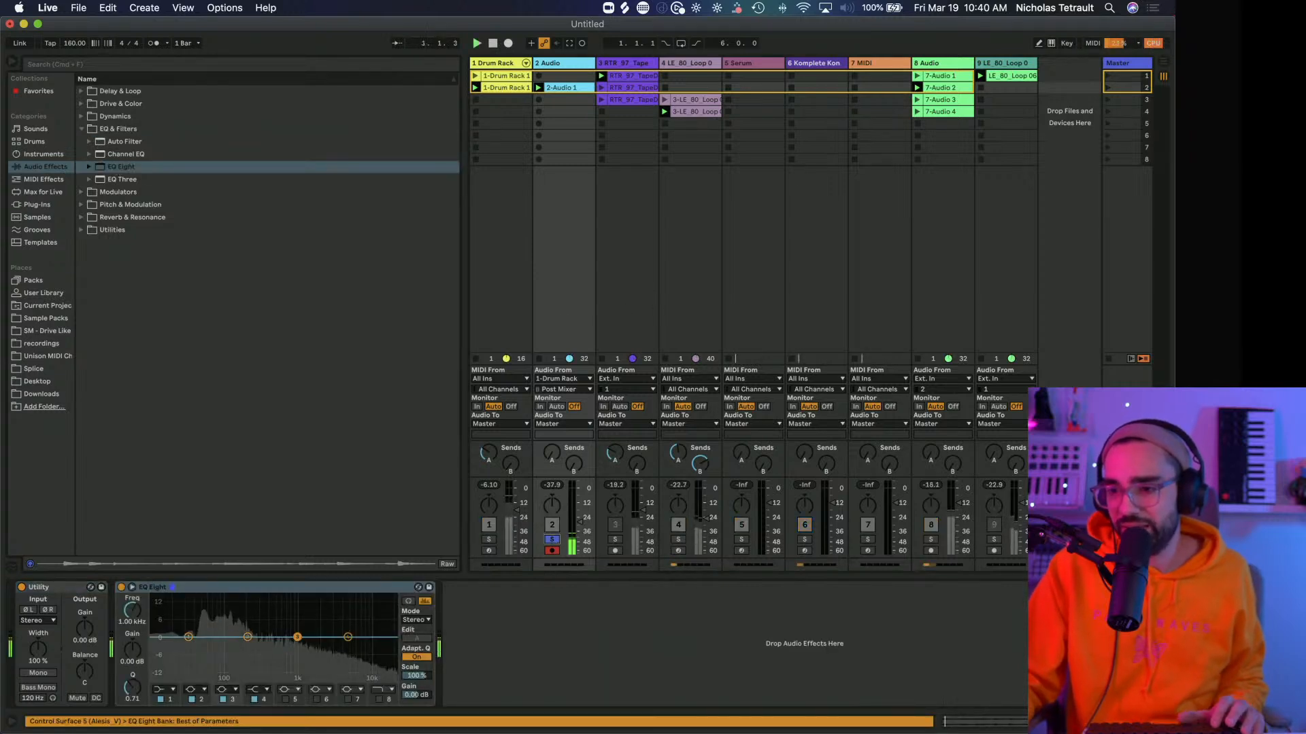
drag(581, 512, 582, 507)
click(171, 691)
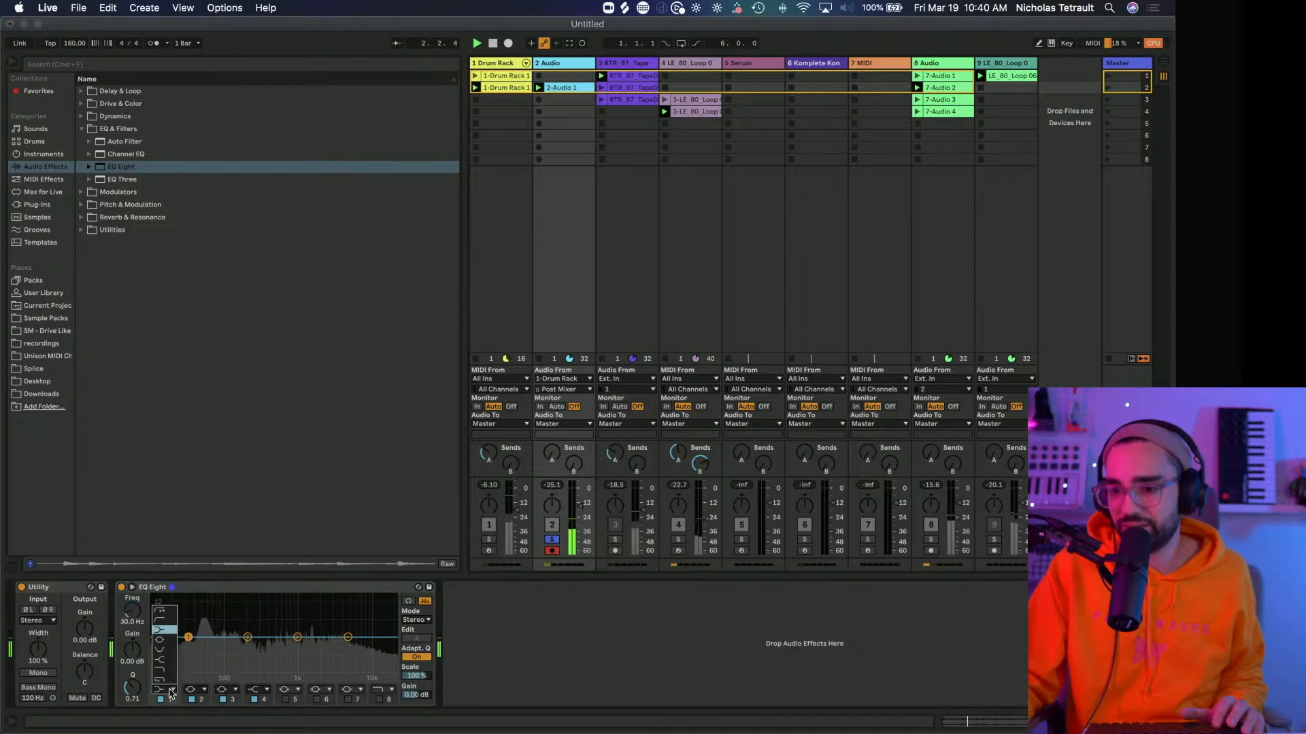
click(170, 606)
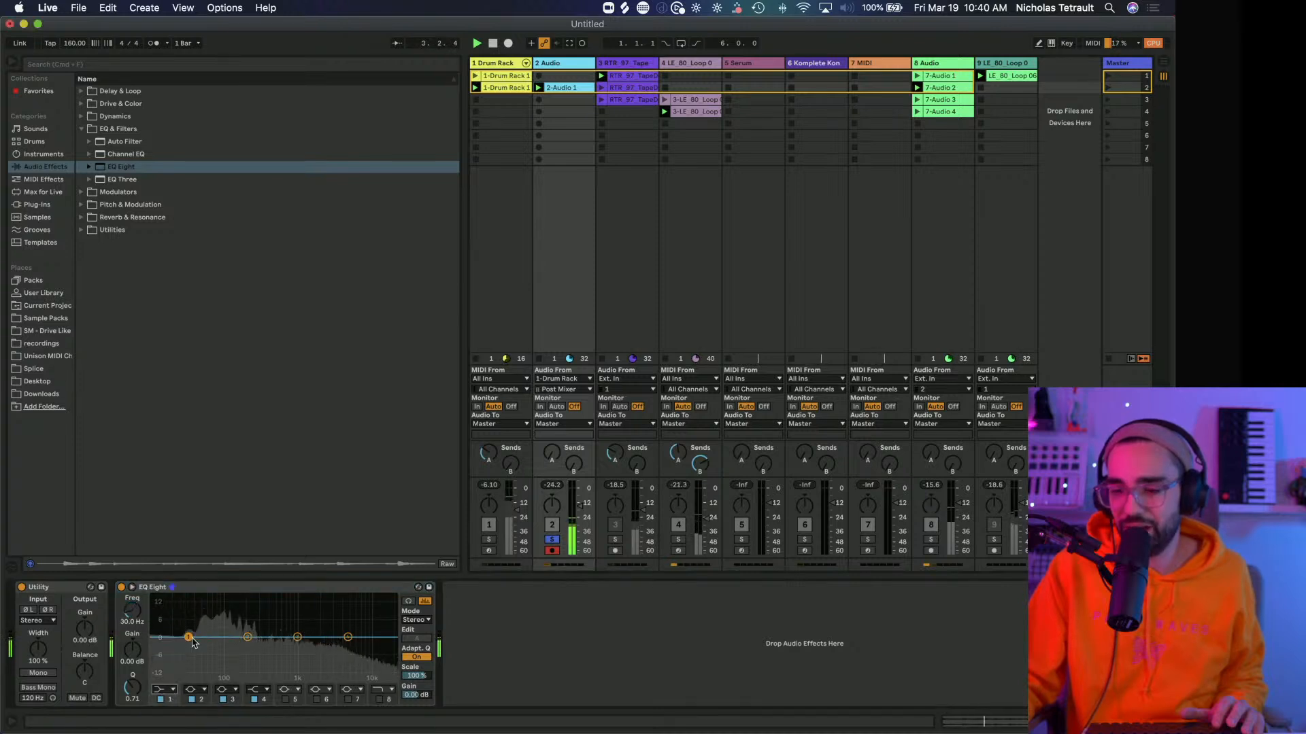
click(170, 690)
click(161, 619)
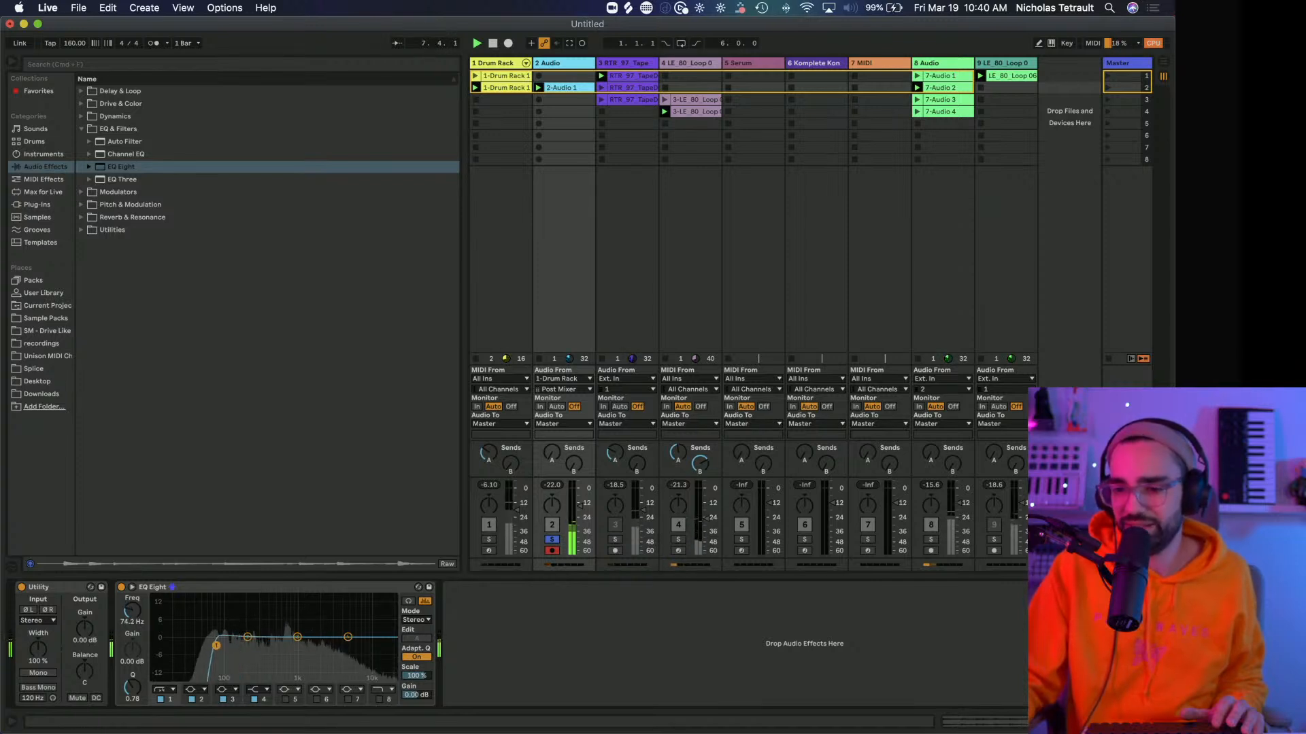
click(553, 540)
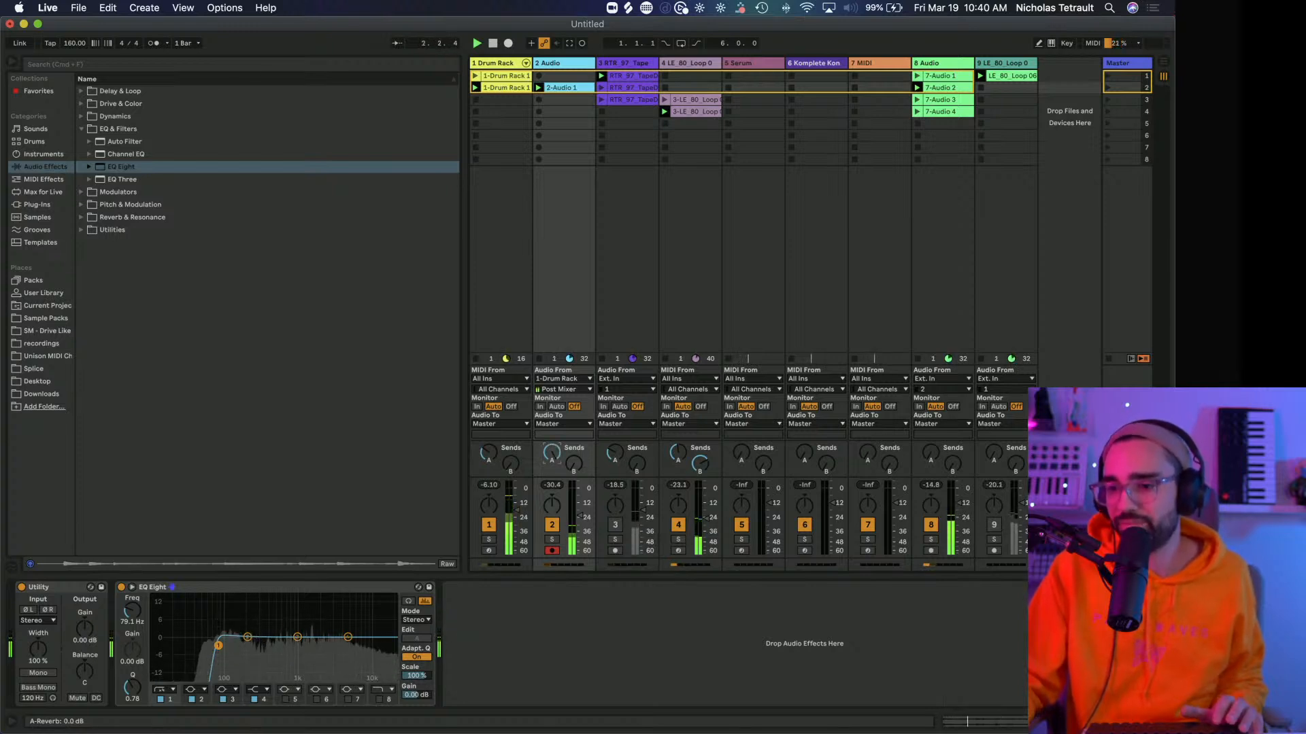
Place EQ Eight ahead of the Utility on track 2, set the Utility width to 227%, and audition the beat.
click(256, 587)
drag(51, 612, 52, 614)
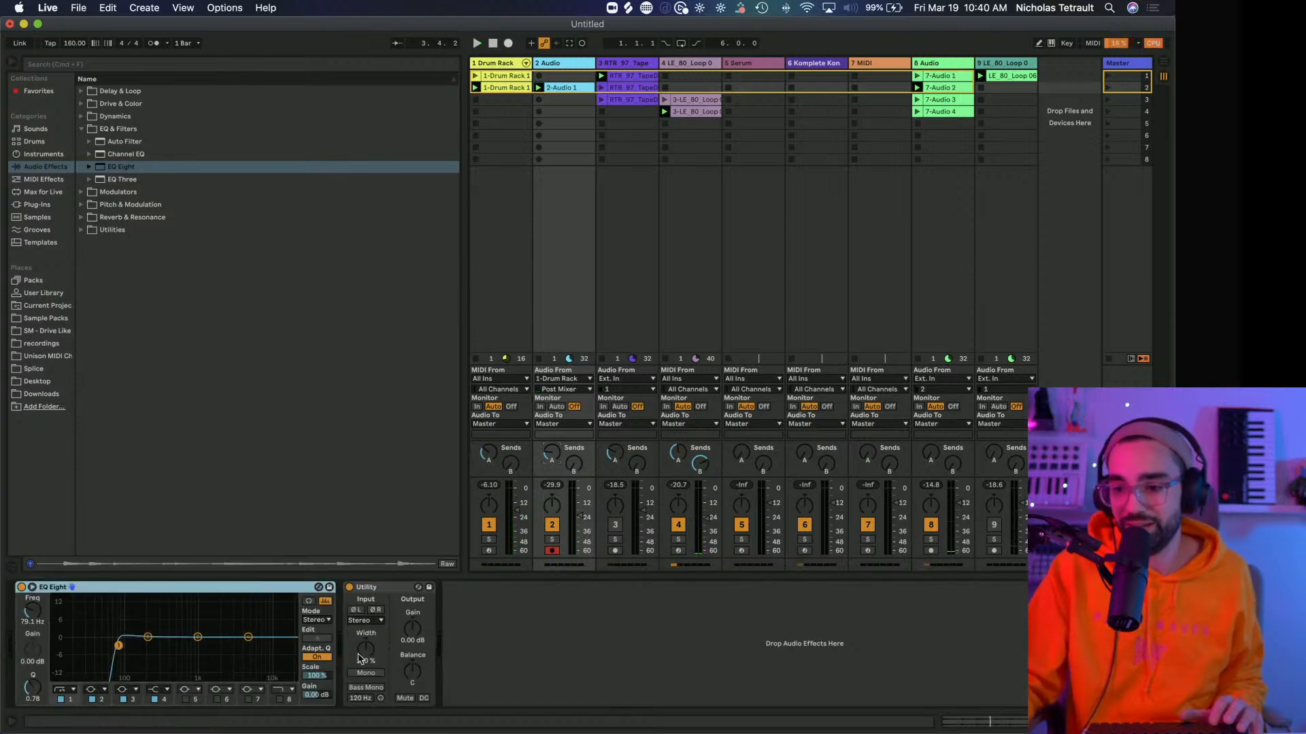
mouse_move(366, 649)
mouse_down()
mouse_move(366, 622)
mouse_move(366, 646)
mouse_up()
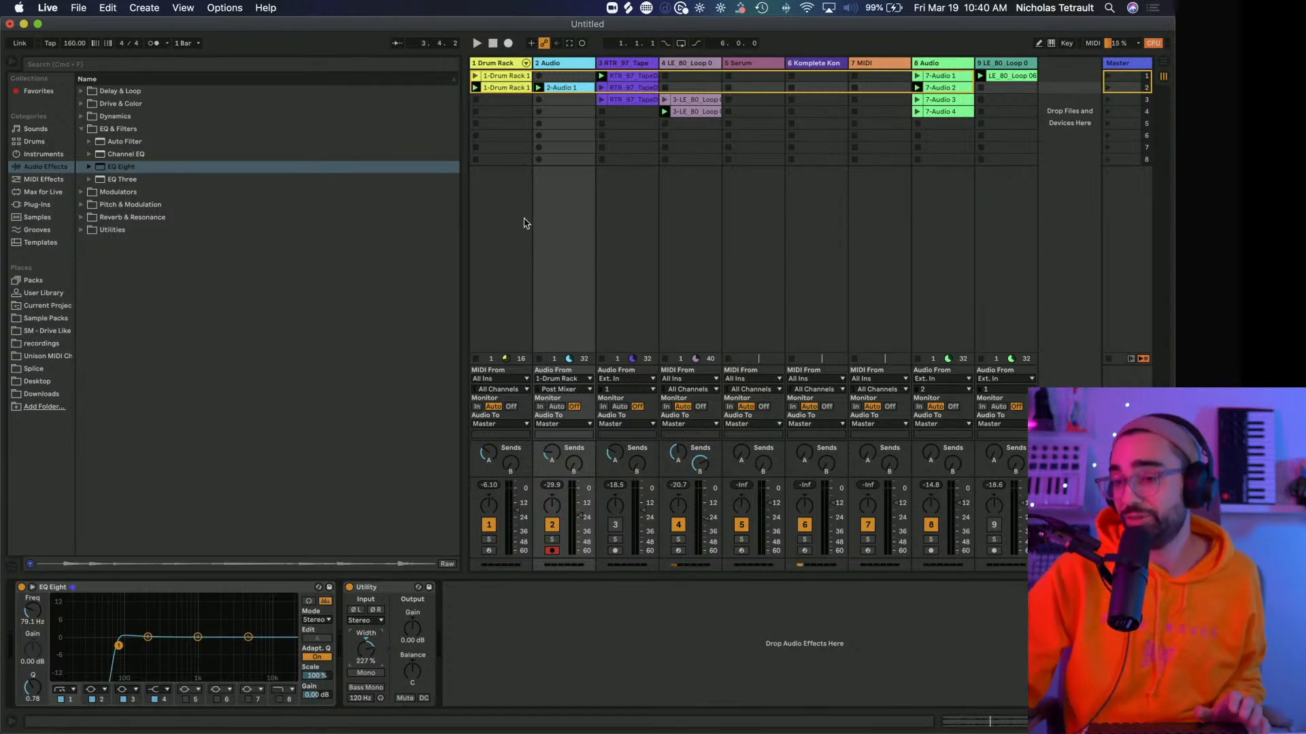
key(space)
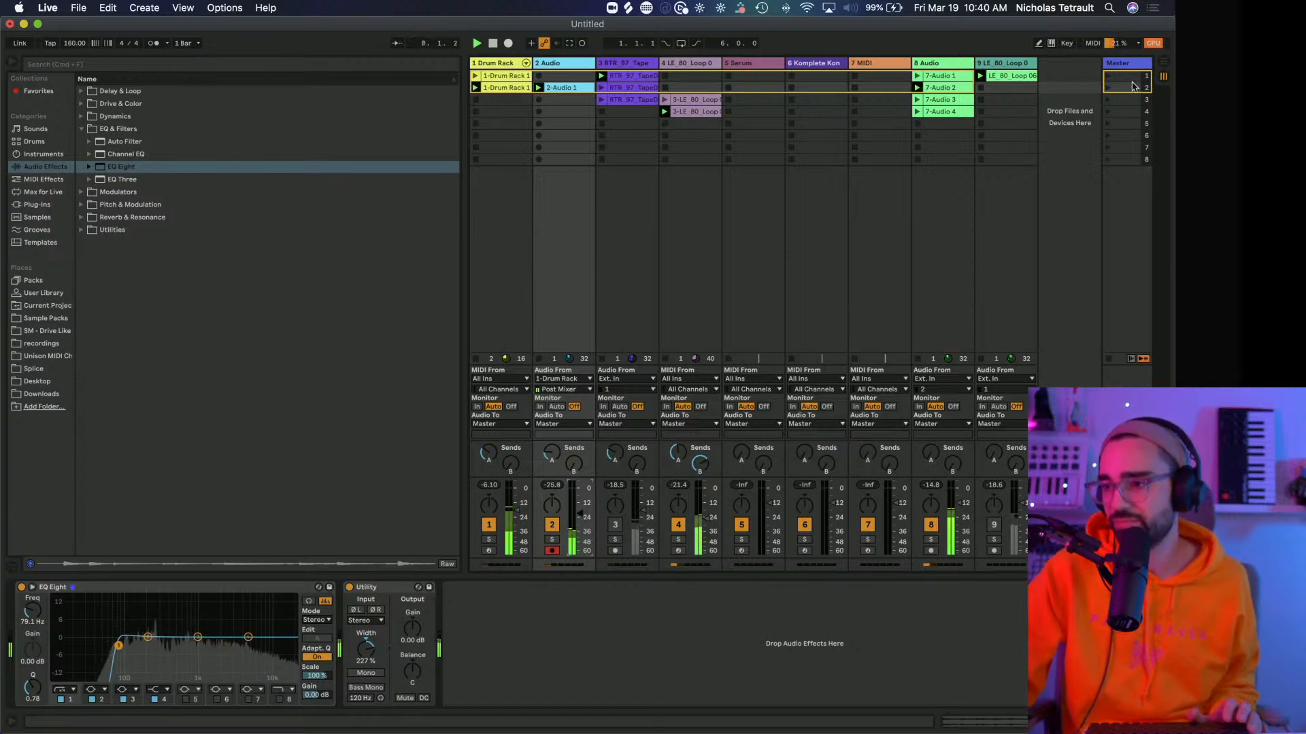
key(space)
Show the return tracks, insert a new return track after B Delay, and select the Drum Rack track.
key(super+alt+r)
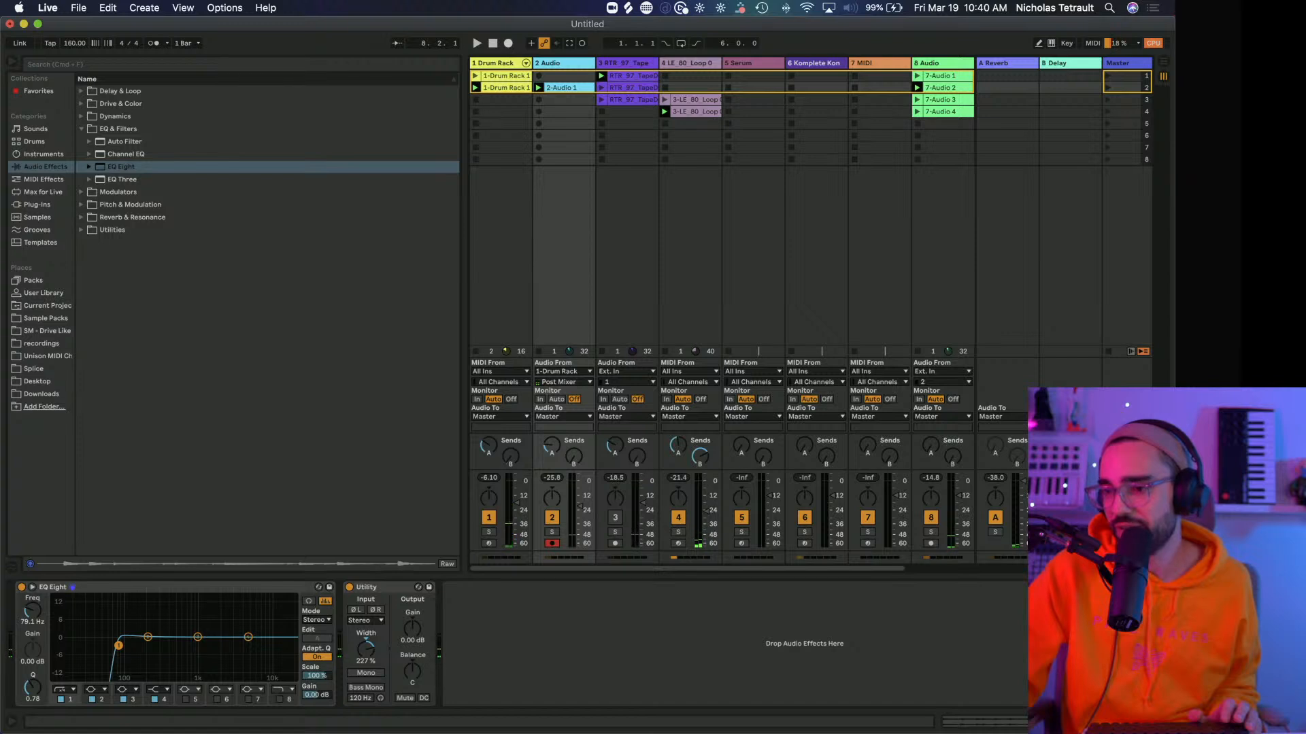
scroll(722, 313, right, 1)
click(1065, 63)
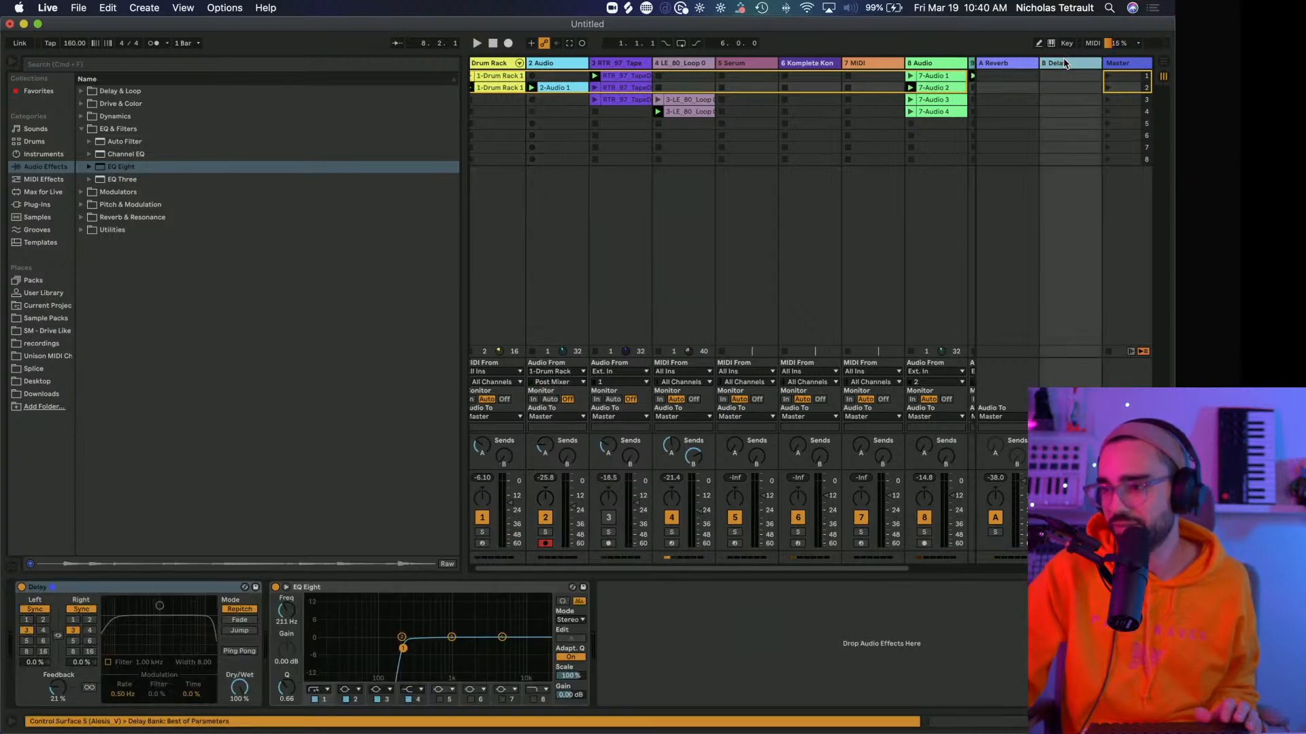
right_click(1065, 63)
click(992, 130)
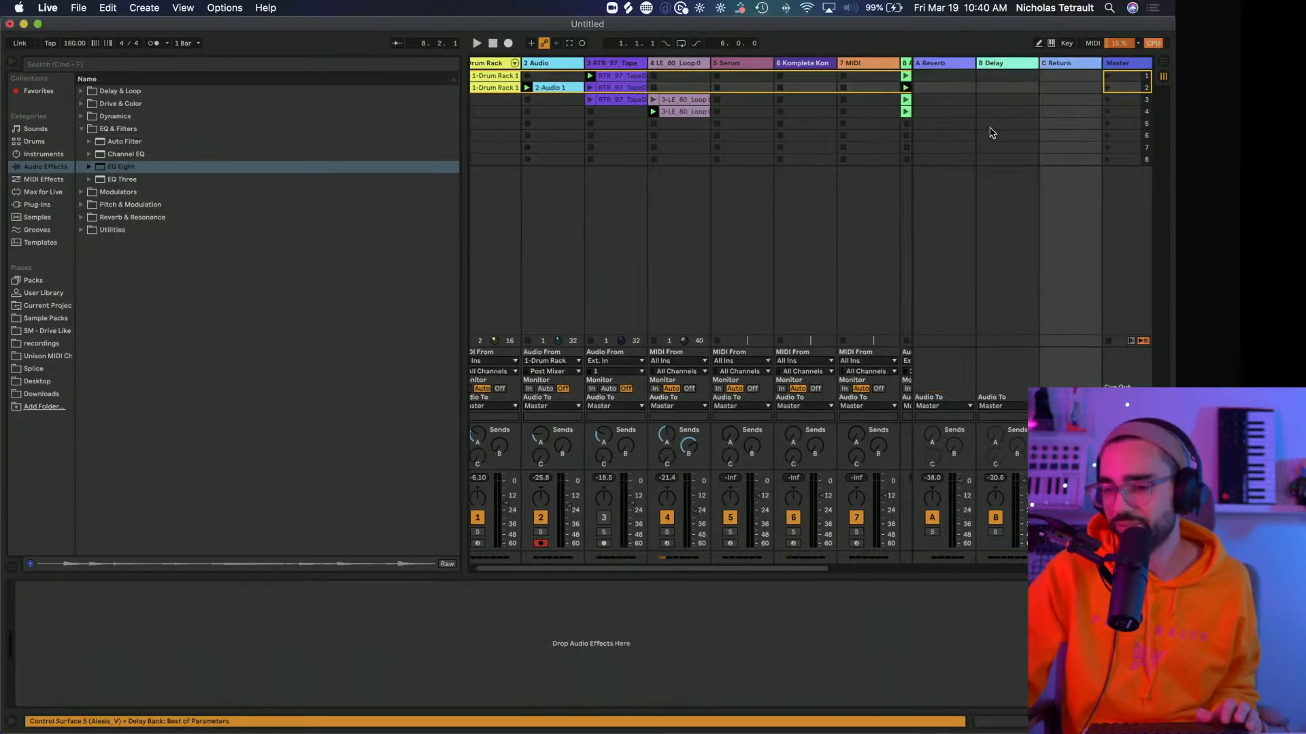
click(487, 63)
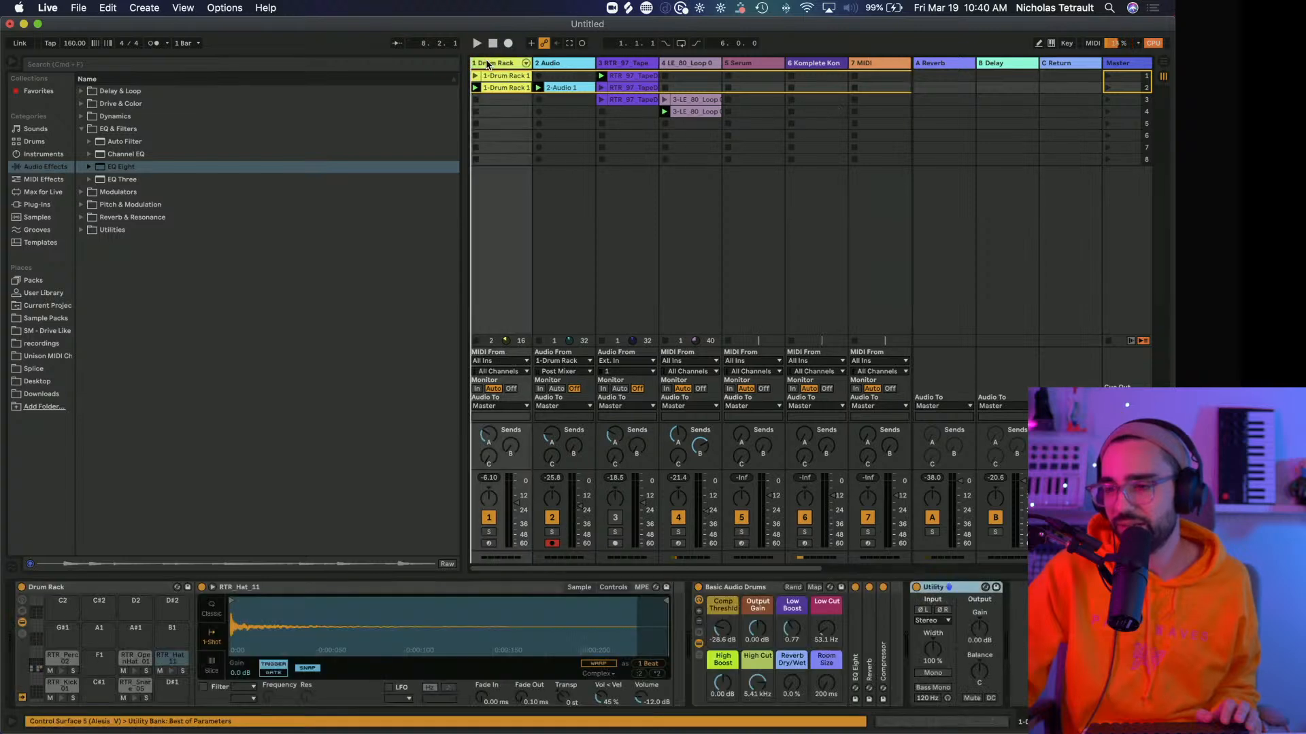
Copy the QuickBass plug-in from track 4 onto the new C return track.
click(566, 64)
click(692, 64)
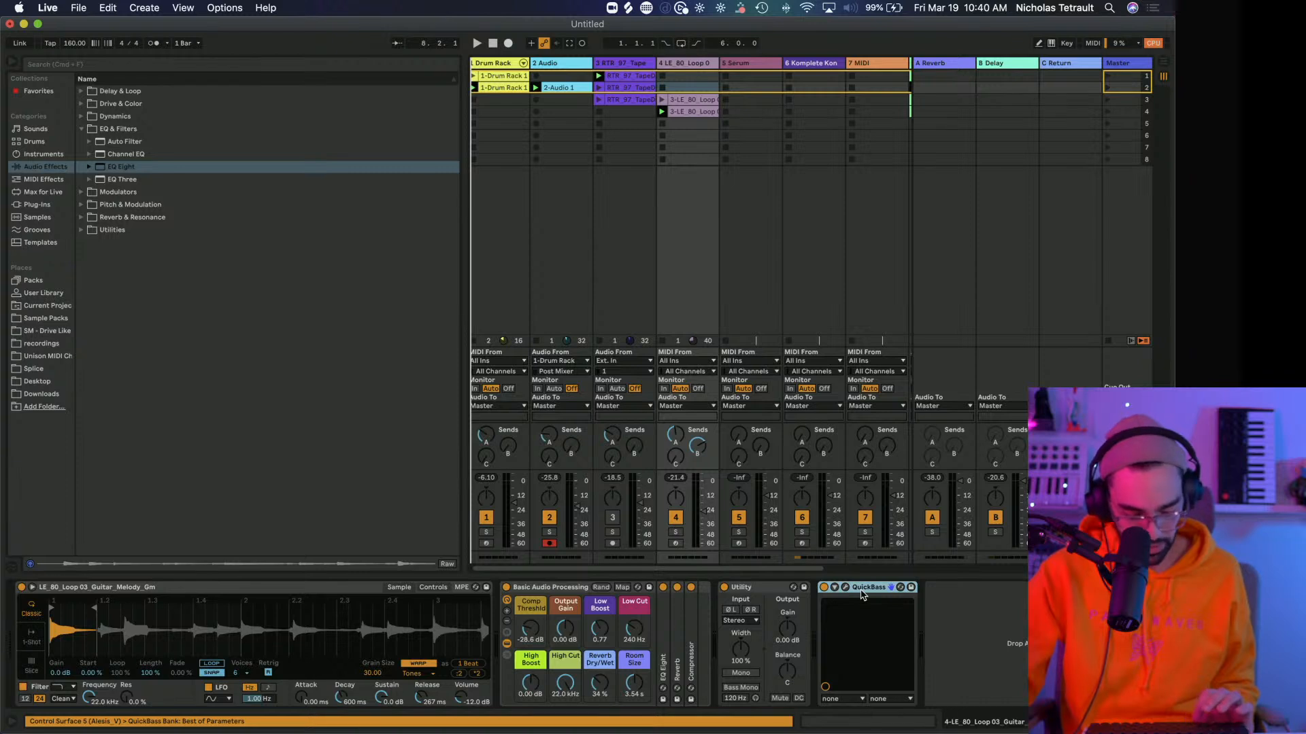
click(1074, 66)
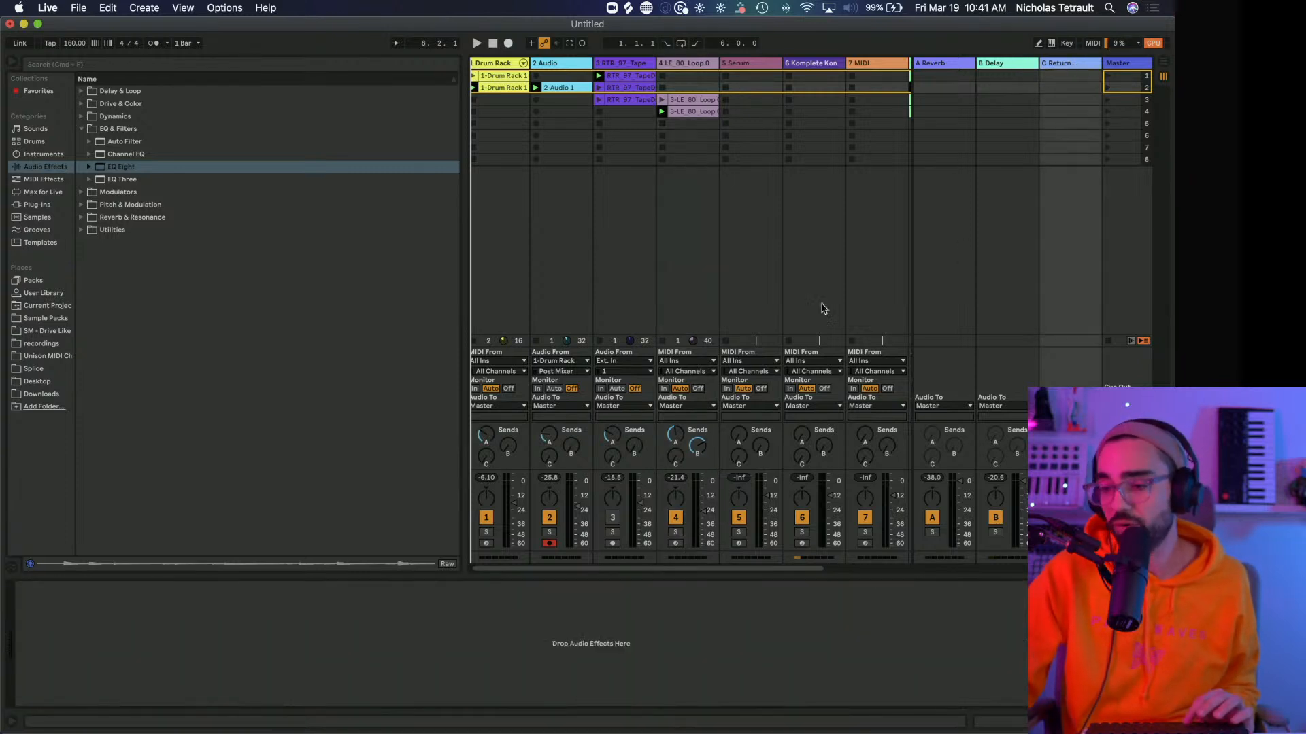
key(super+v)
scroll(566, 339, left, 1)
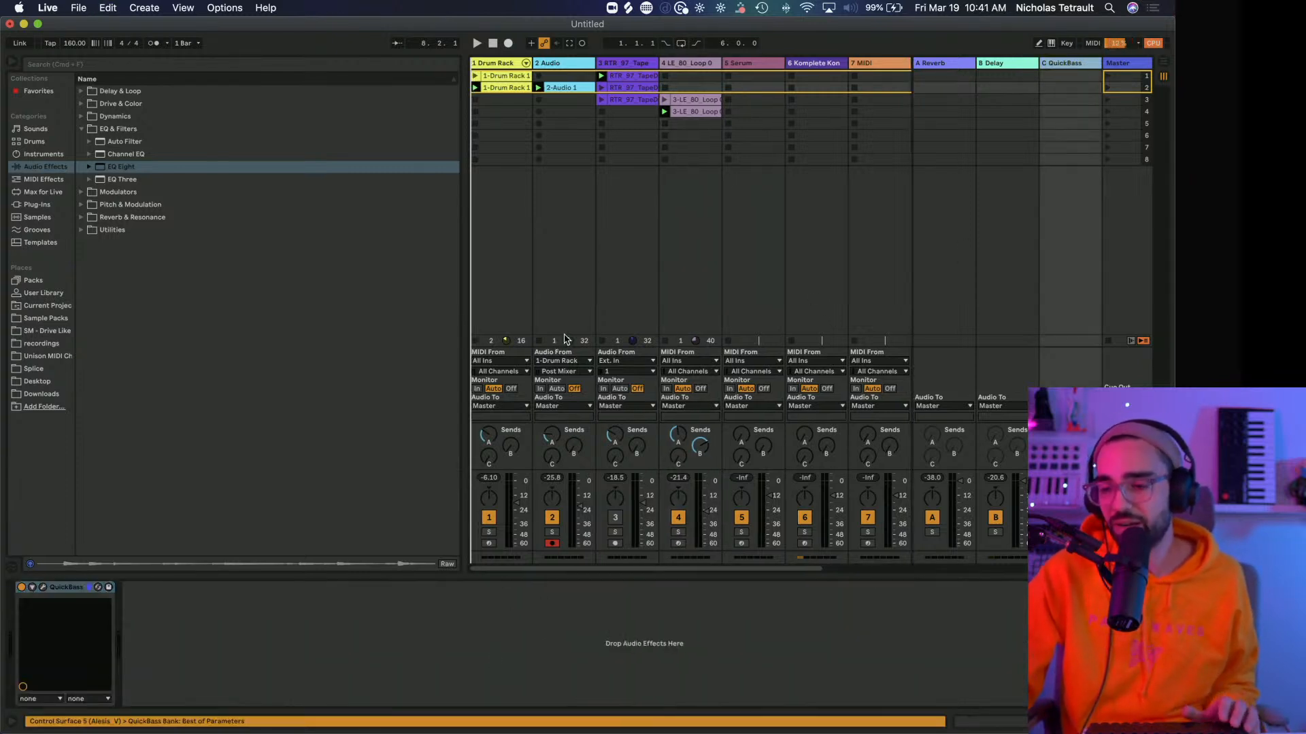
Mute track 2 and audition the beat without it.
click(555, 522)
key(space)
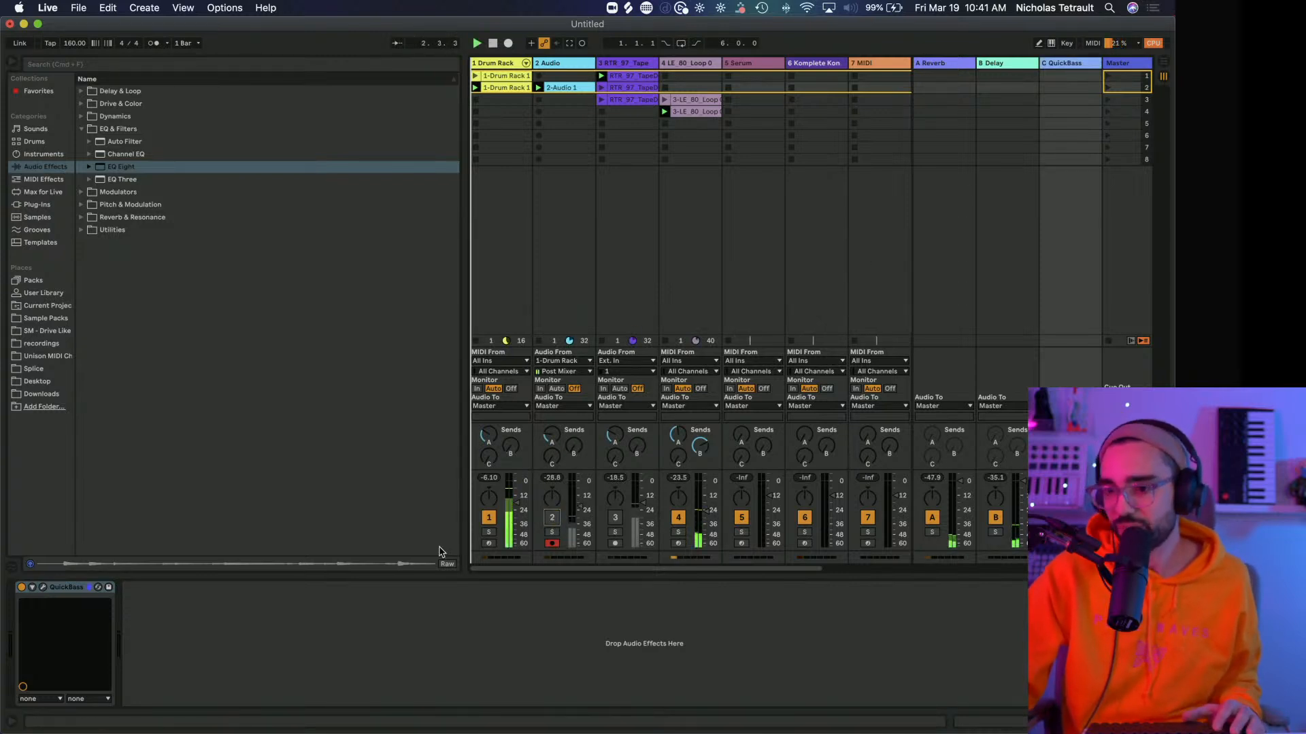
key(space)
Load the Crush Kill Destroy preset in the return track's QuickBass and turn up the Drum Rack's send C to 0.0 dB during playback.
click(44, 588)
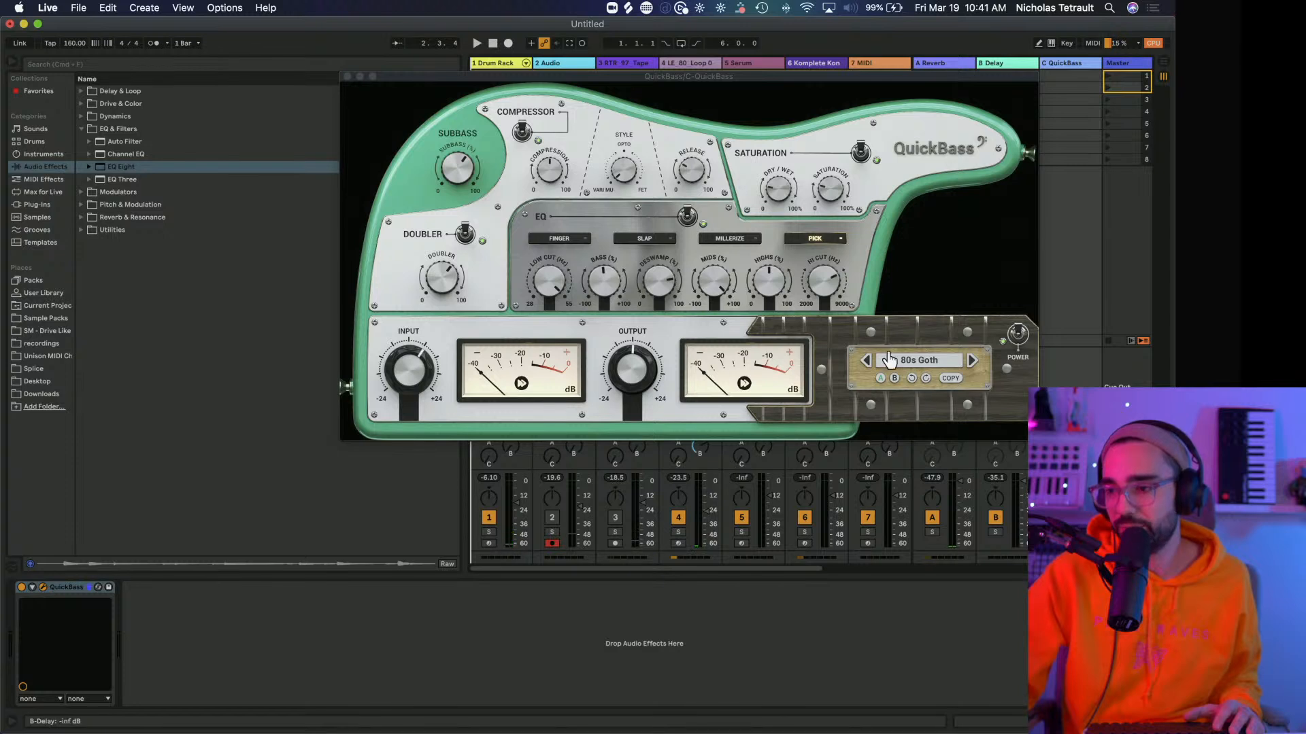
click(867, 361)
click(970, 362)
click(970, 363)
click(971, 362)
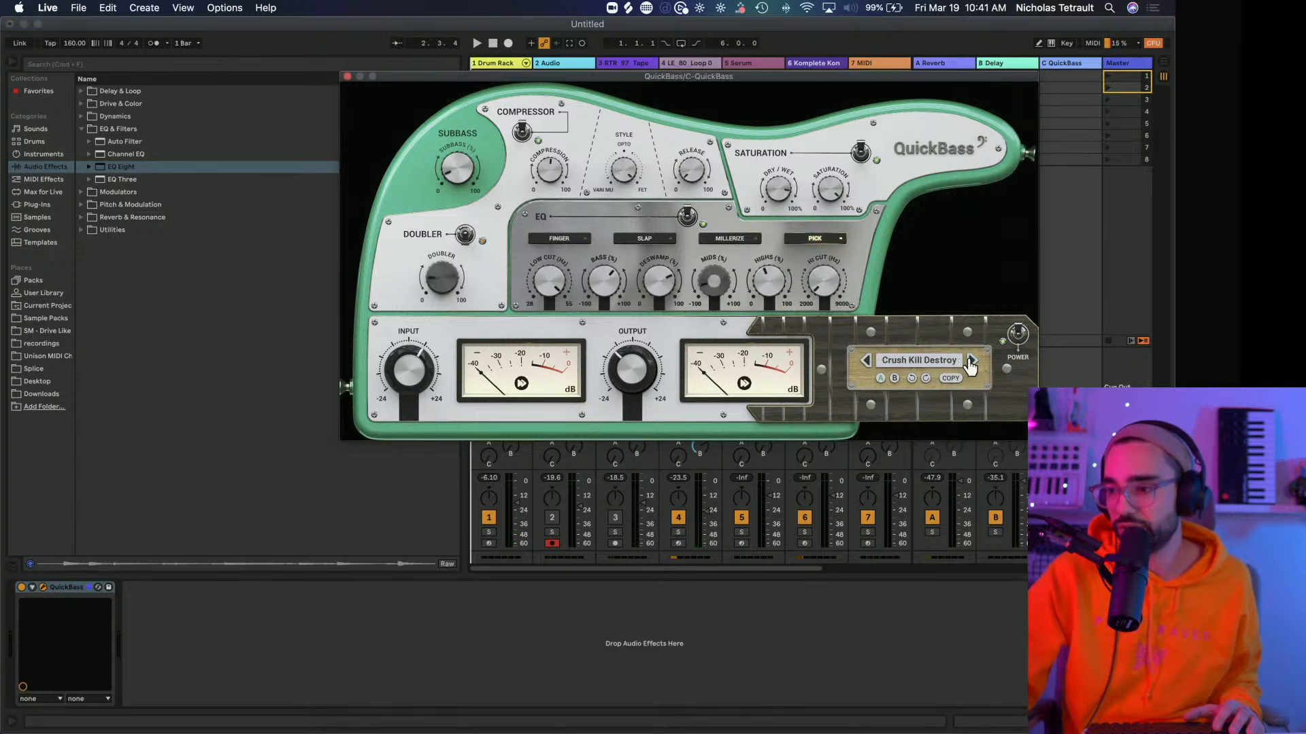
click(971, 363)
click(868, 362)
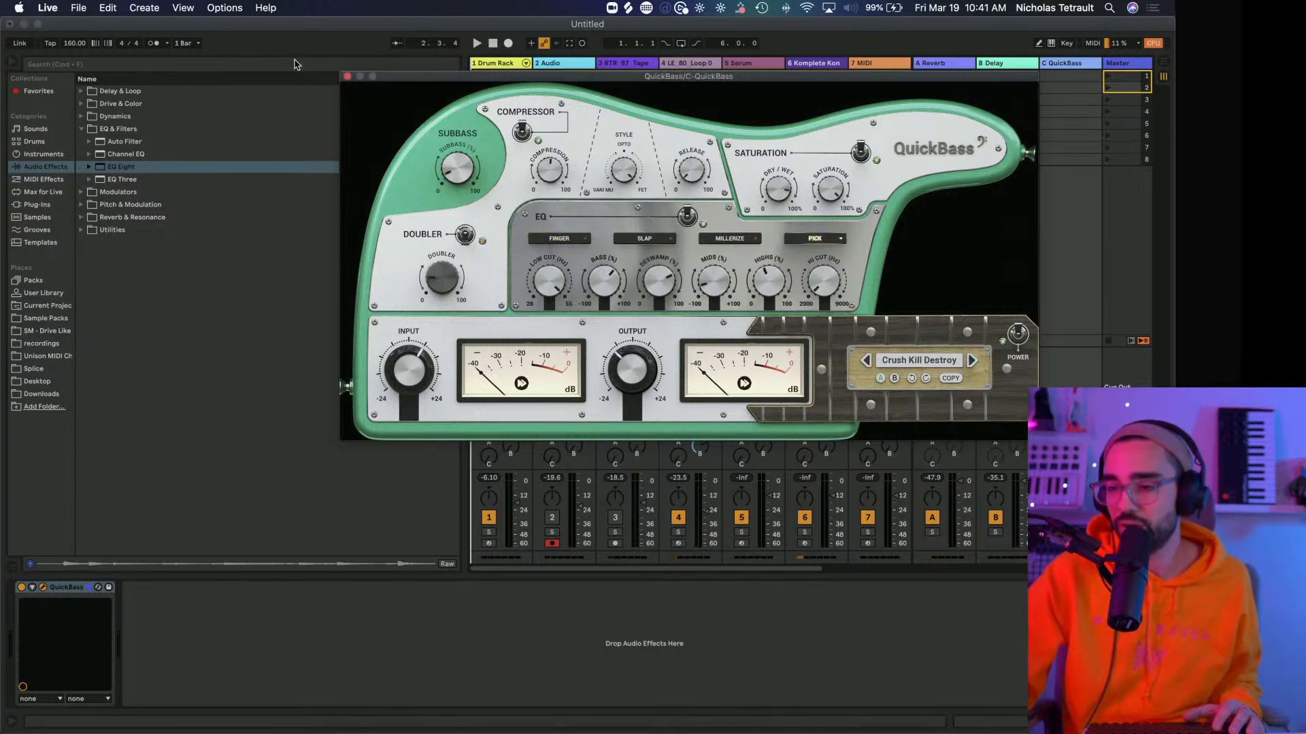
click(348, 76)
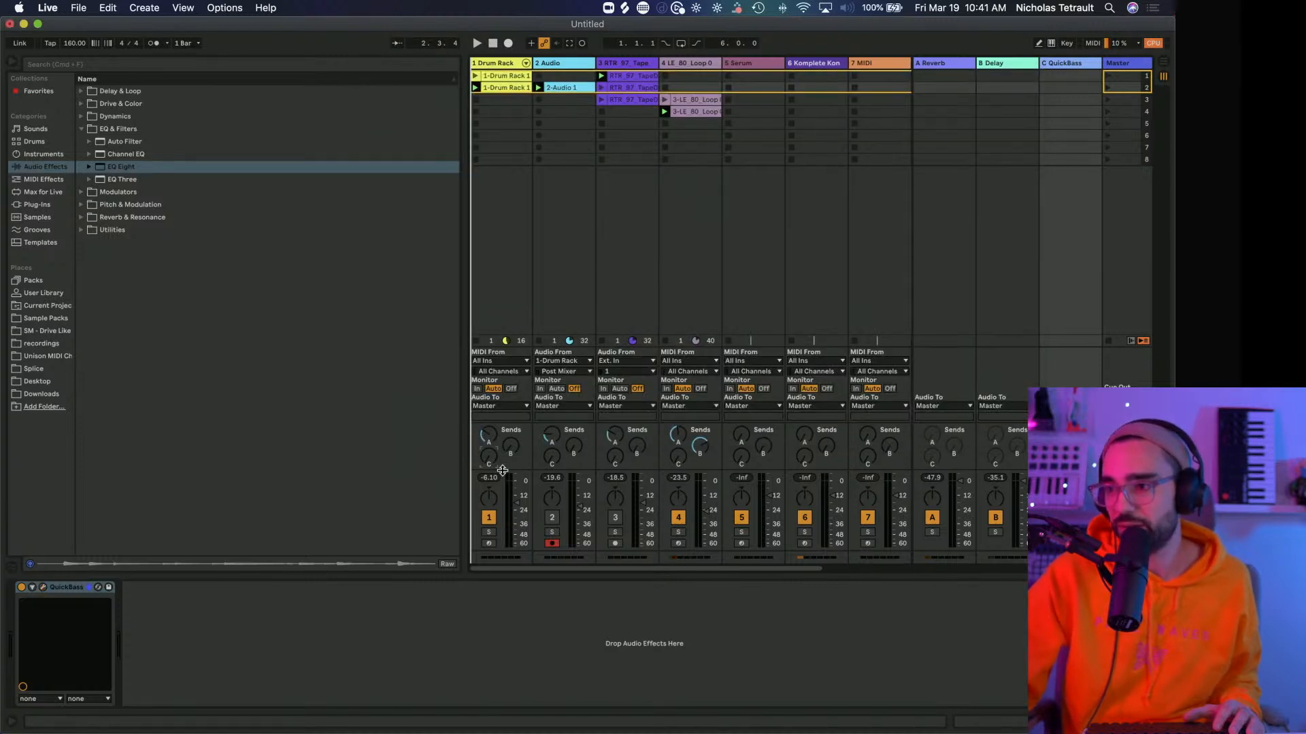
key(space)
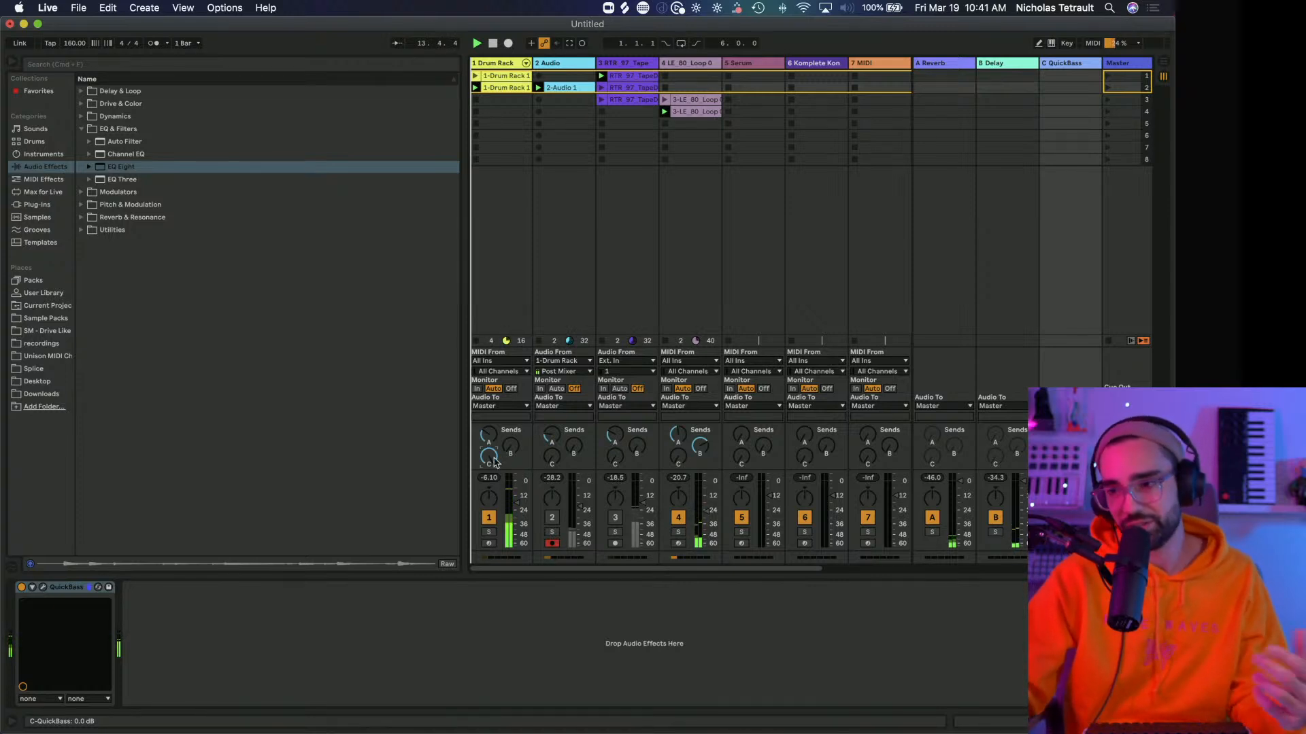
Shorten the loop of track 4's clip in scene 4 to 8 bars and select the A#1 note at bar 5.
click(692, 113)
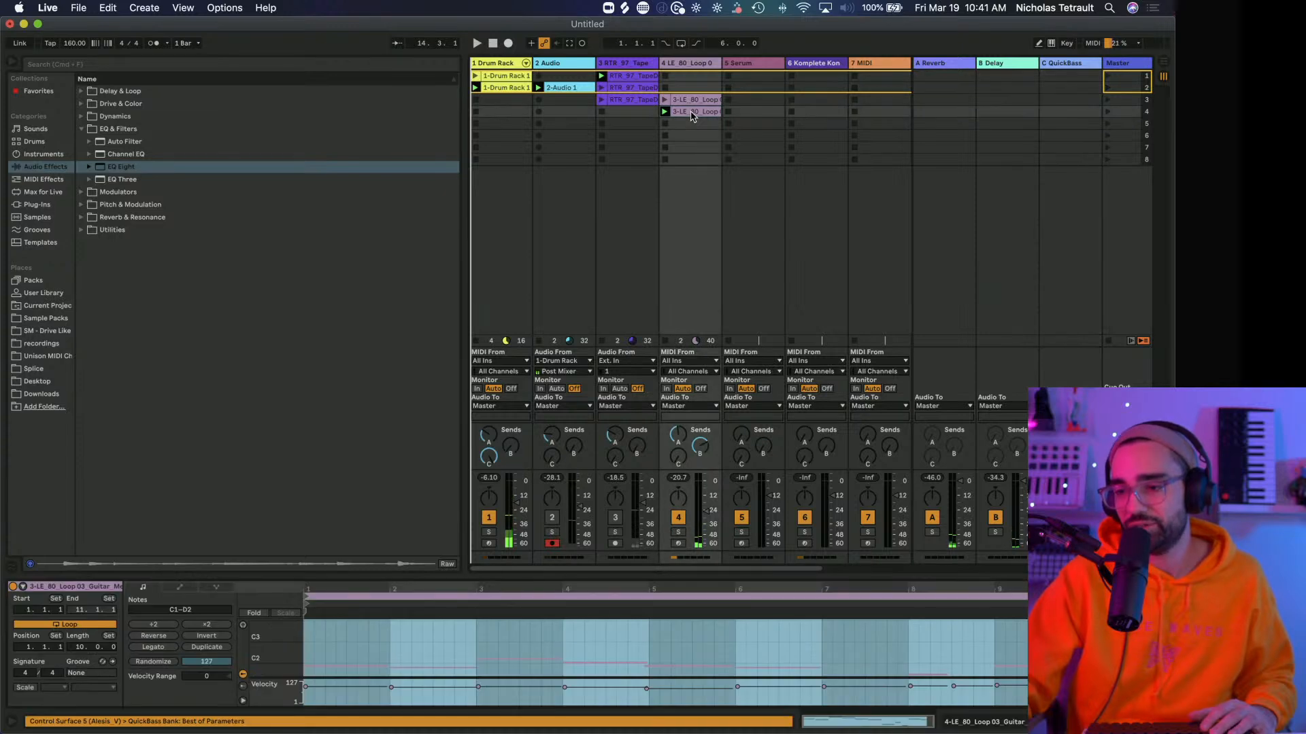
key(space)
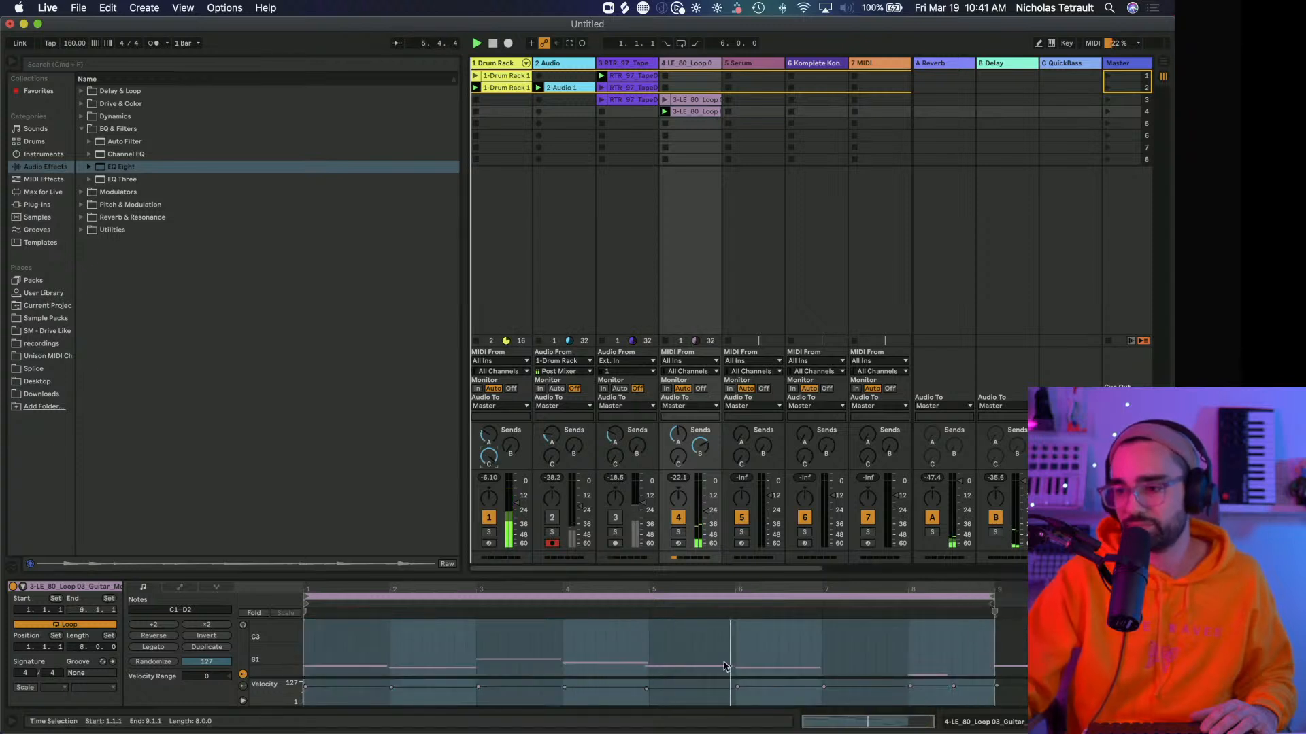
click(688, 665)
key(Right)
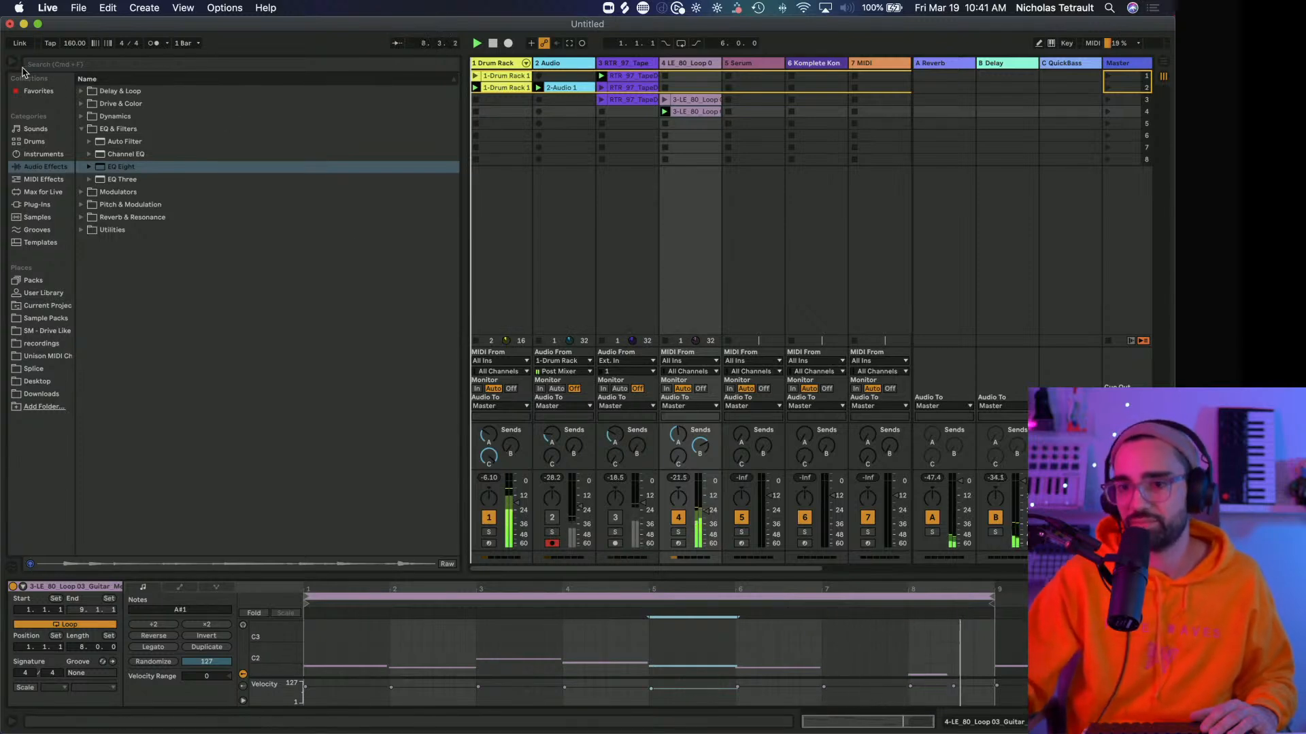
Hide the browser, lower the Drum Rack's send C to about -22.5 dB and select the C QuickBass return.
key(super+alt+b)
drag(43, 465, 42, 500)
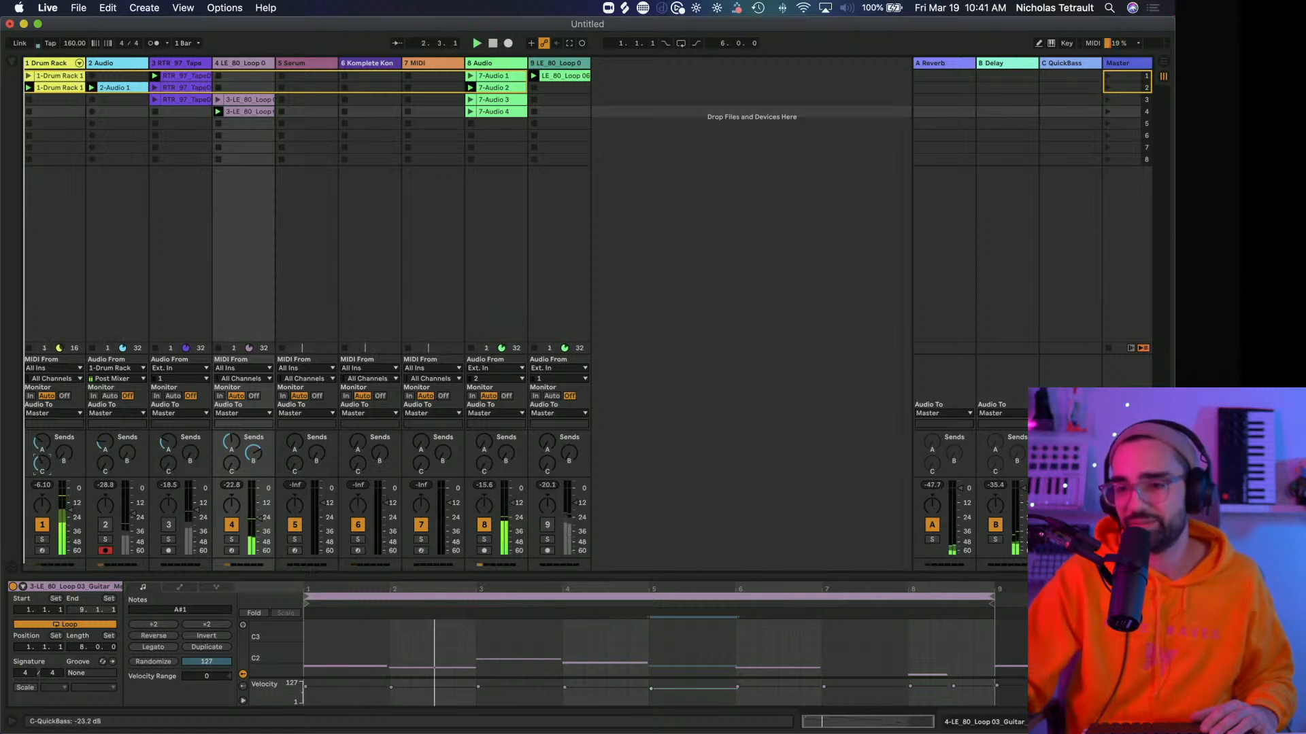
drag(39, 468, 41, 462)
double_click(41, 470)
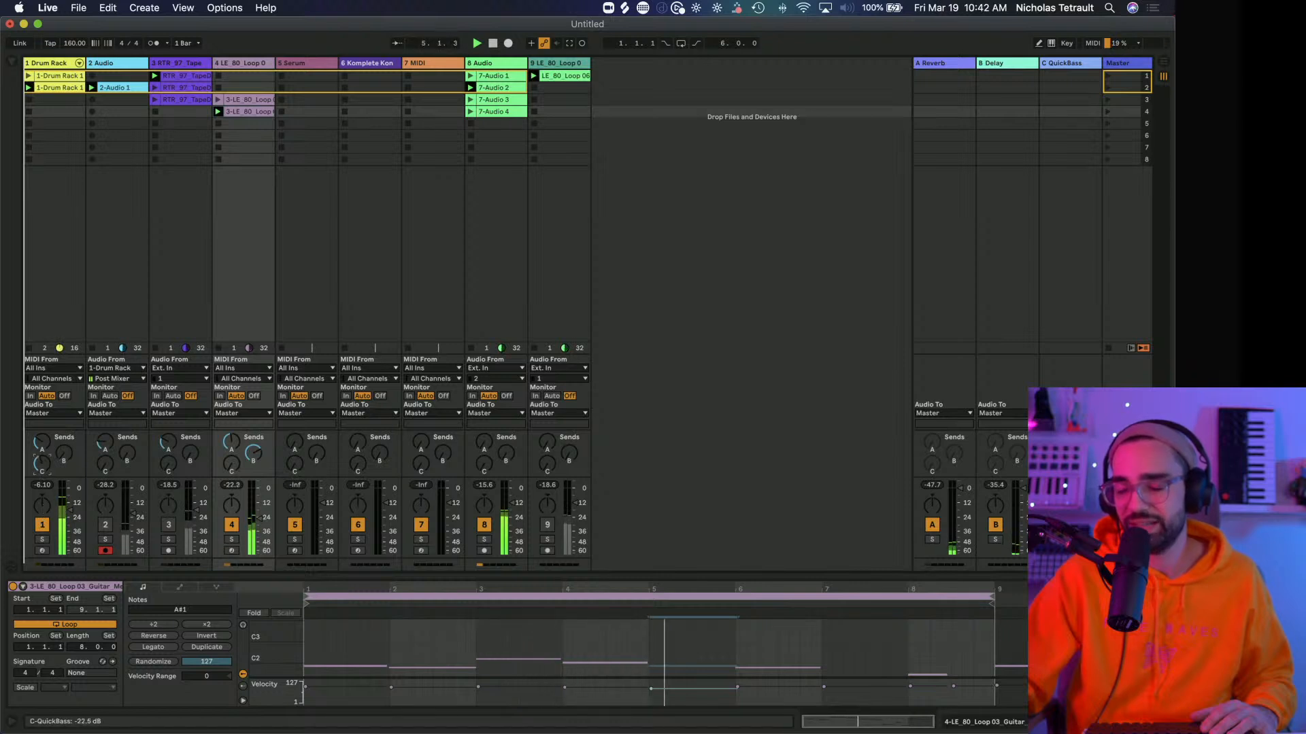
click(1058, 63)
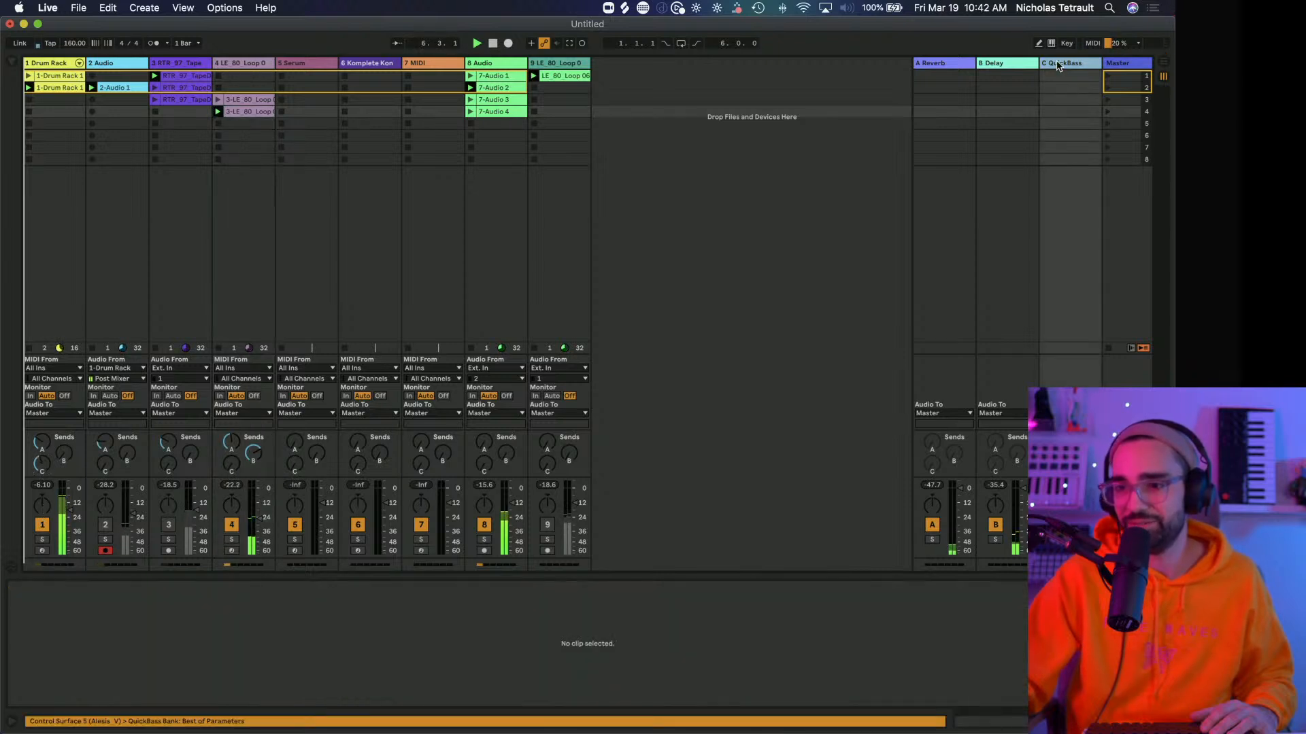
Solo tracks 4 and 8 one after the other to compare their parts.
click(231, 540)
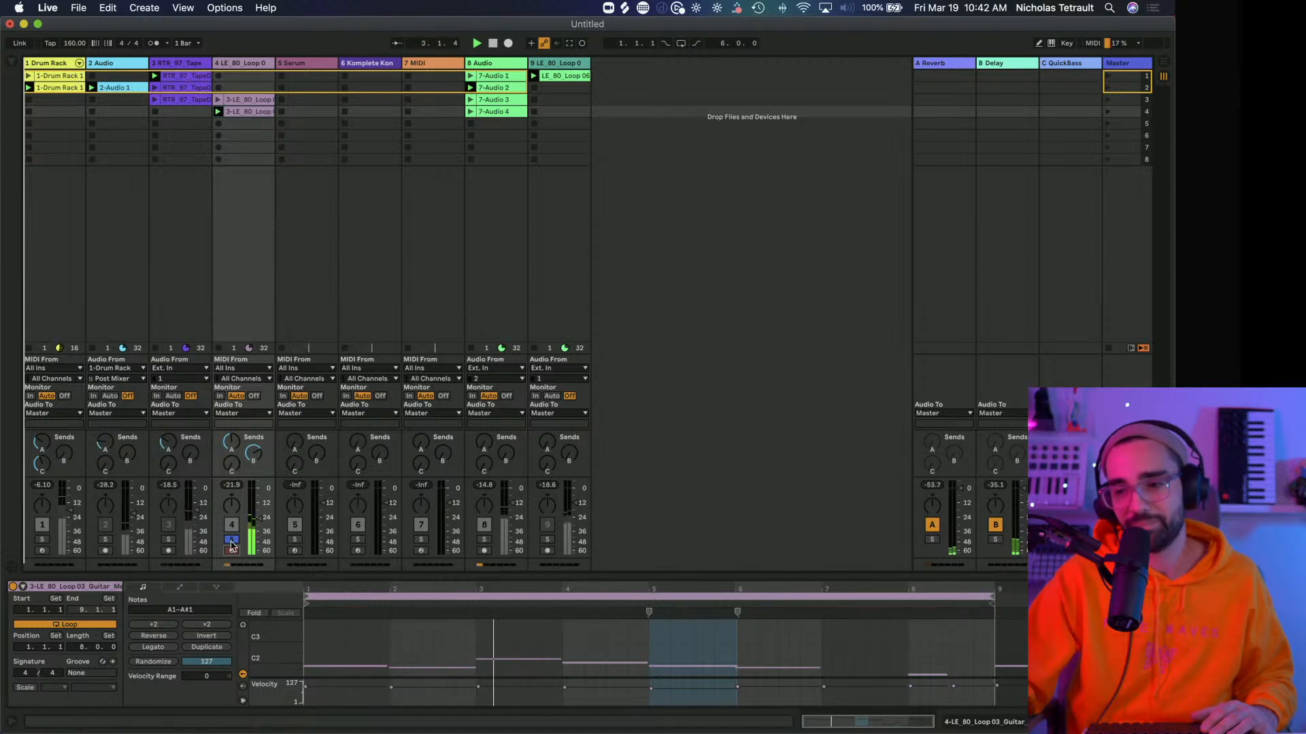
click(231, 540)
click(484, 540)
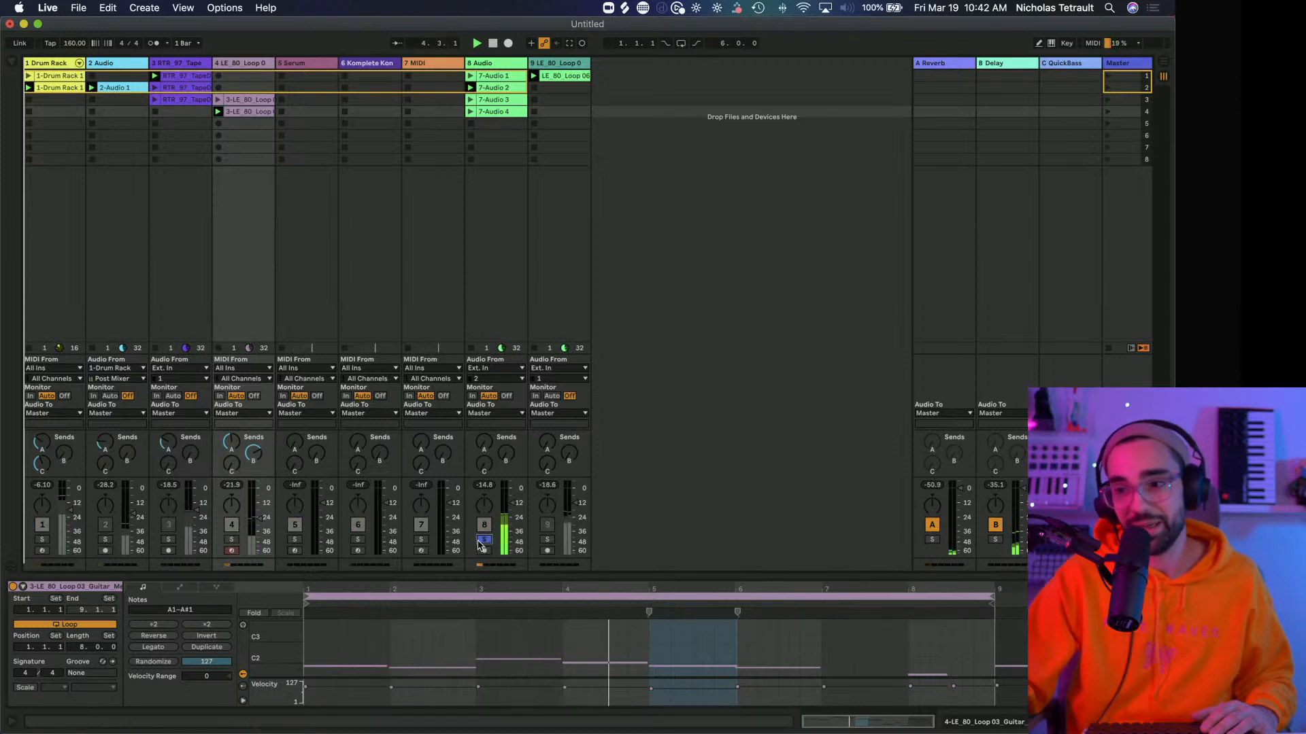
click(483, 540)
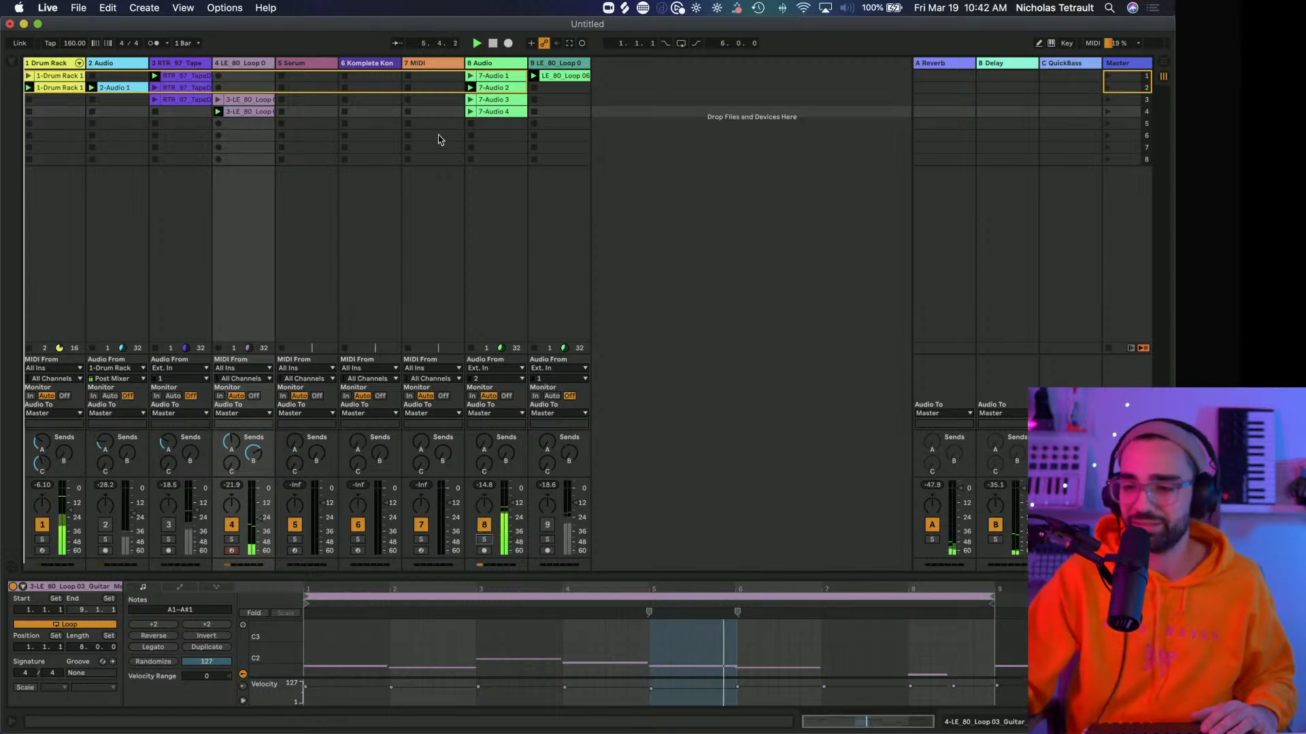
Launch the 7-Audio 4 clip on track 8, show the browser and open the current project's folder.
click(471, 112)
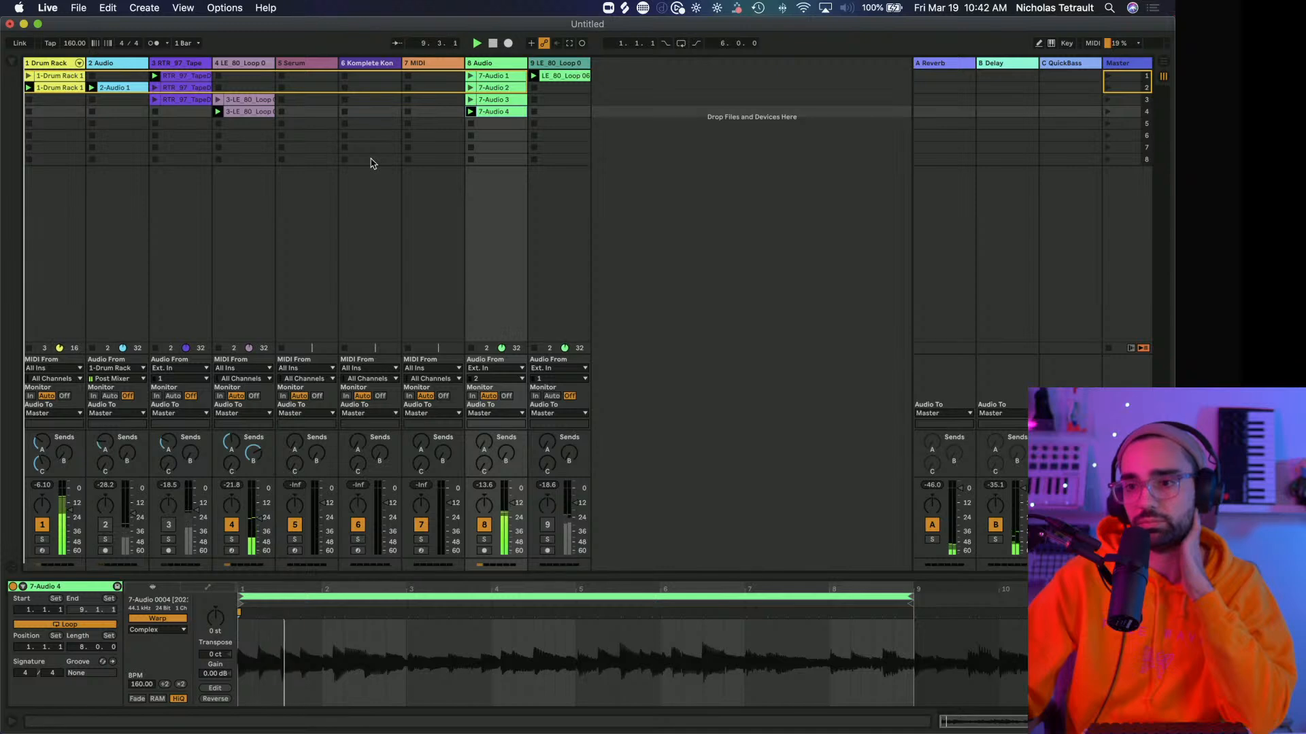
click(13, 62)
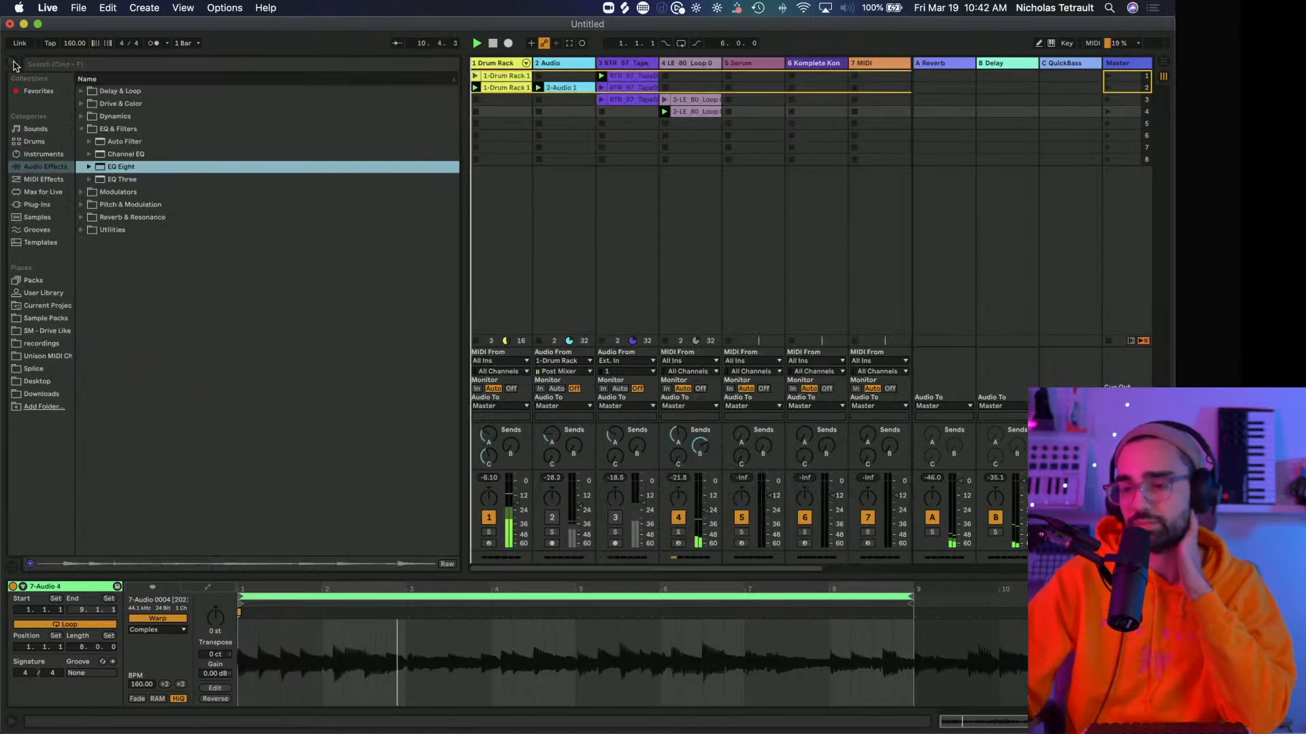
click(82, 129)
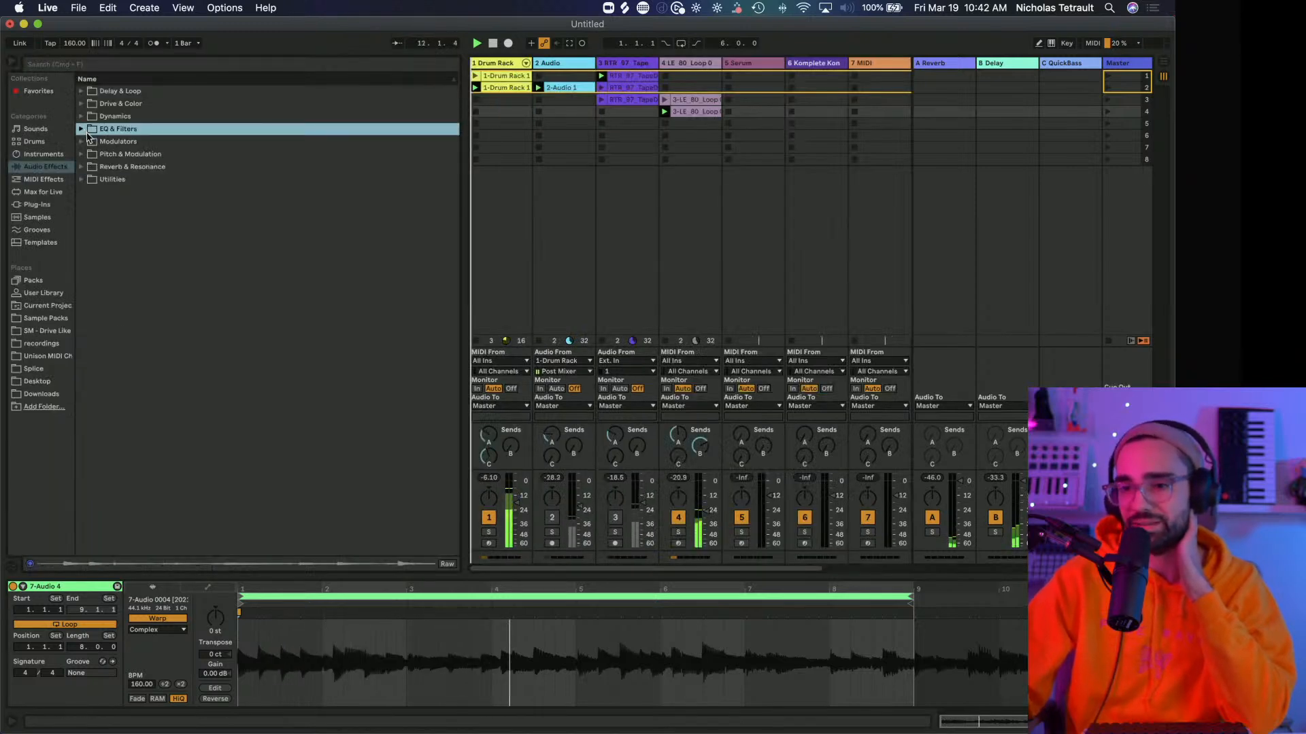
click(50, 308)
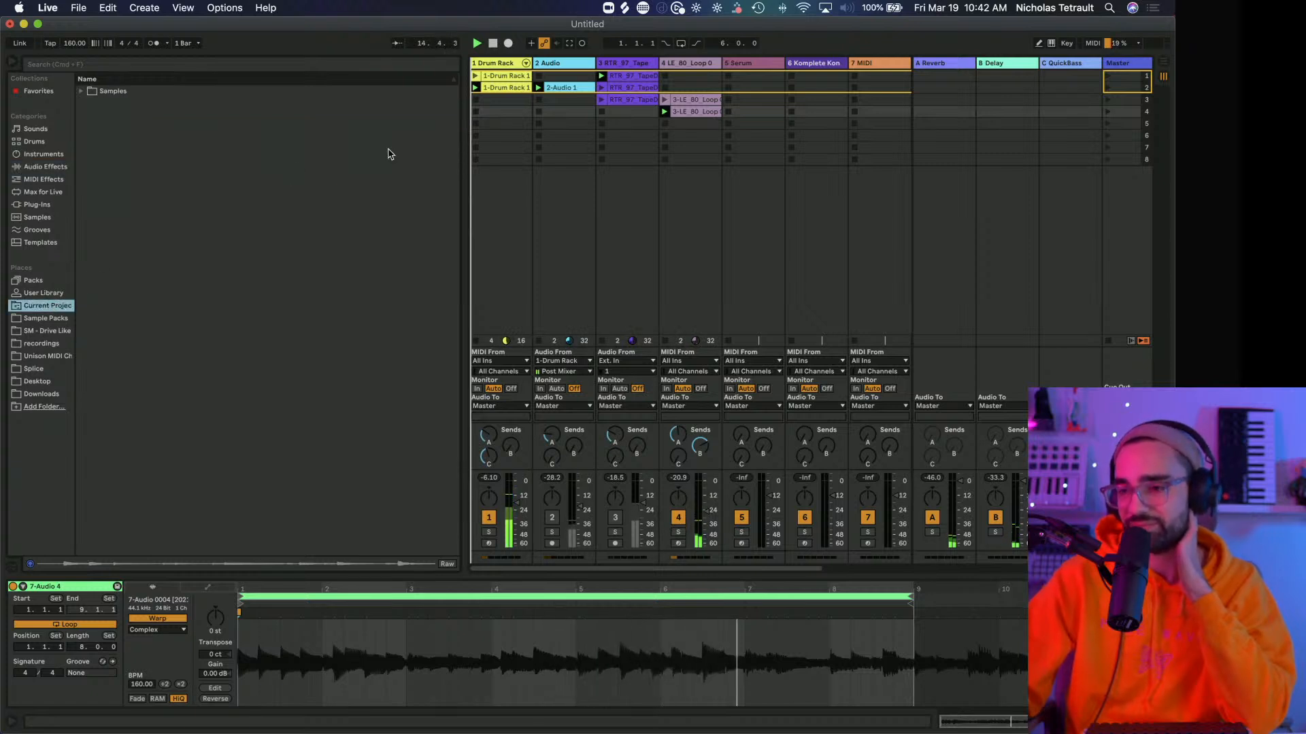
Set the Drum Rack track's Low Boost to 3.81 and adjust the chain volumes of the open hat and hat.
click(495, 65)
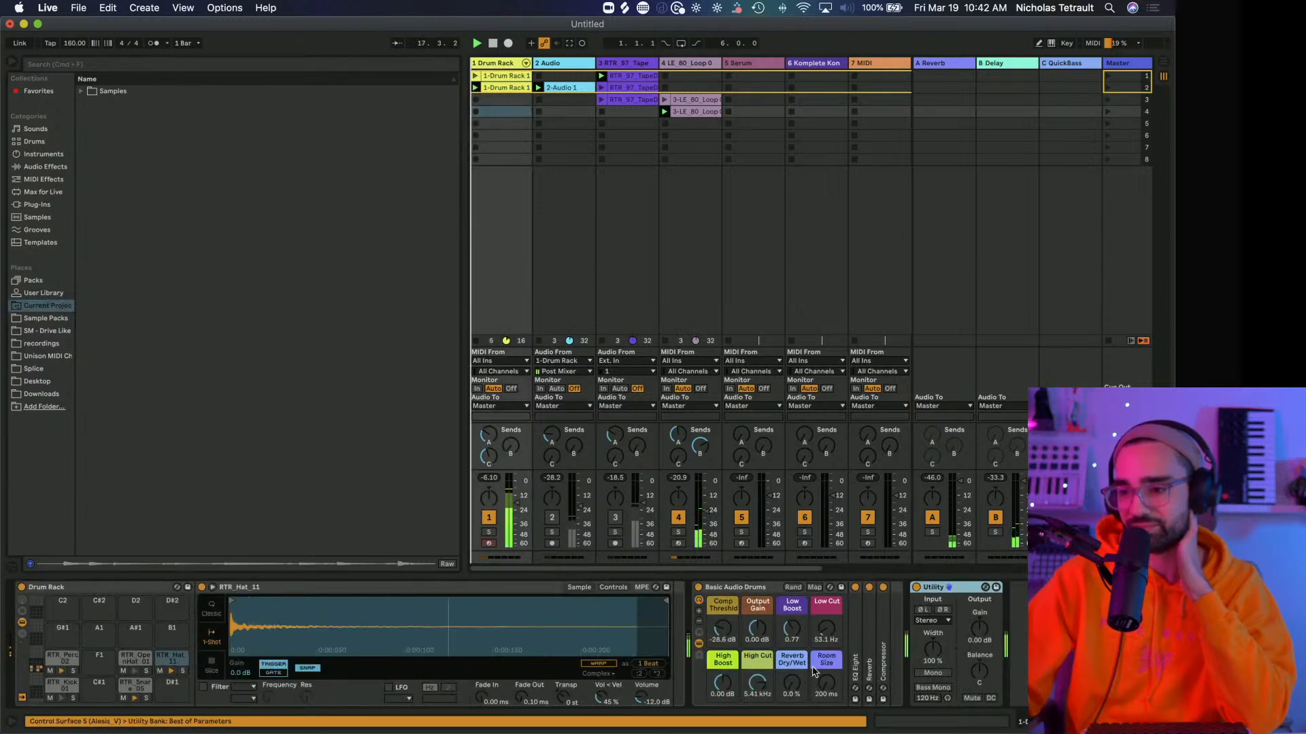
drag(799, 636, 799, 609)
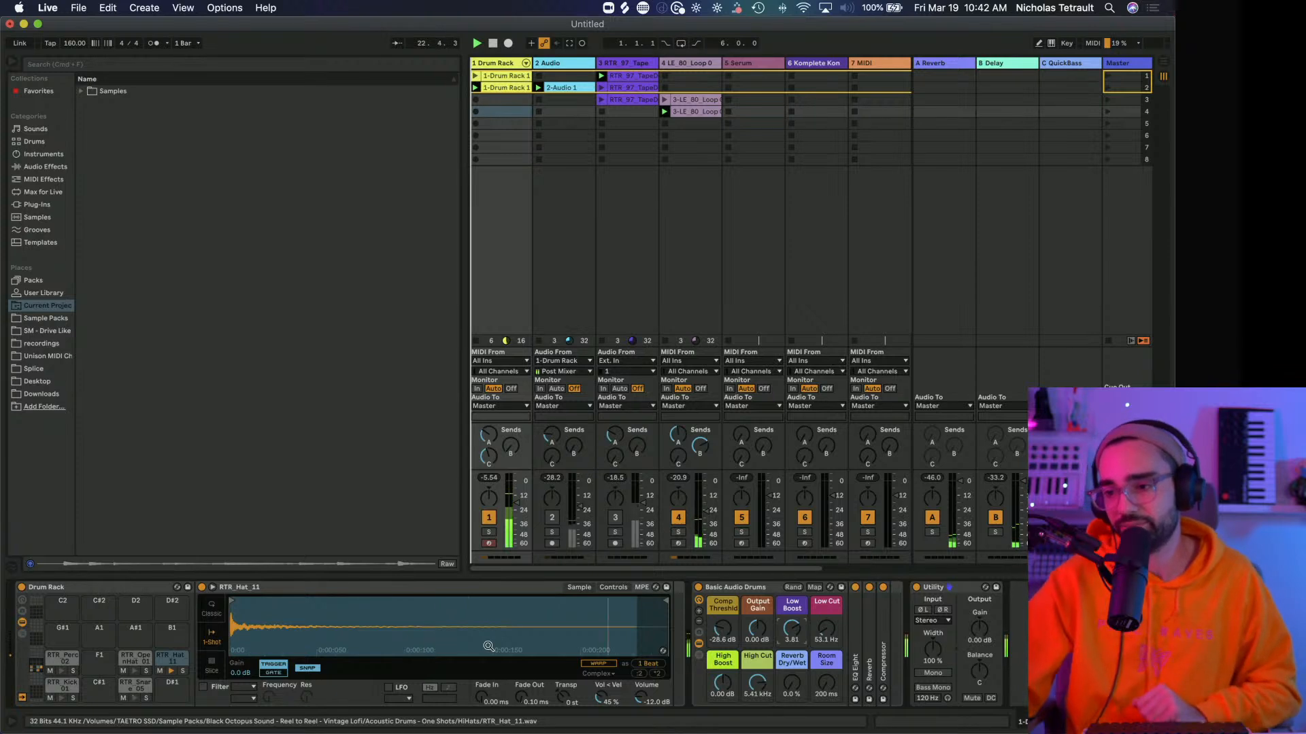
click(524, 63)
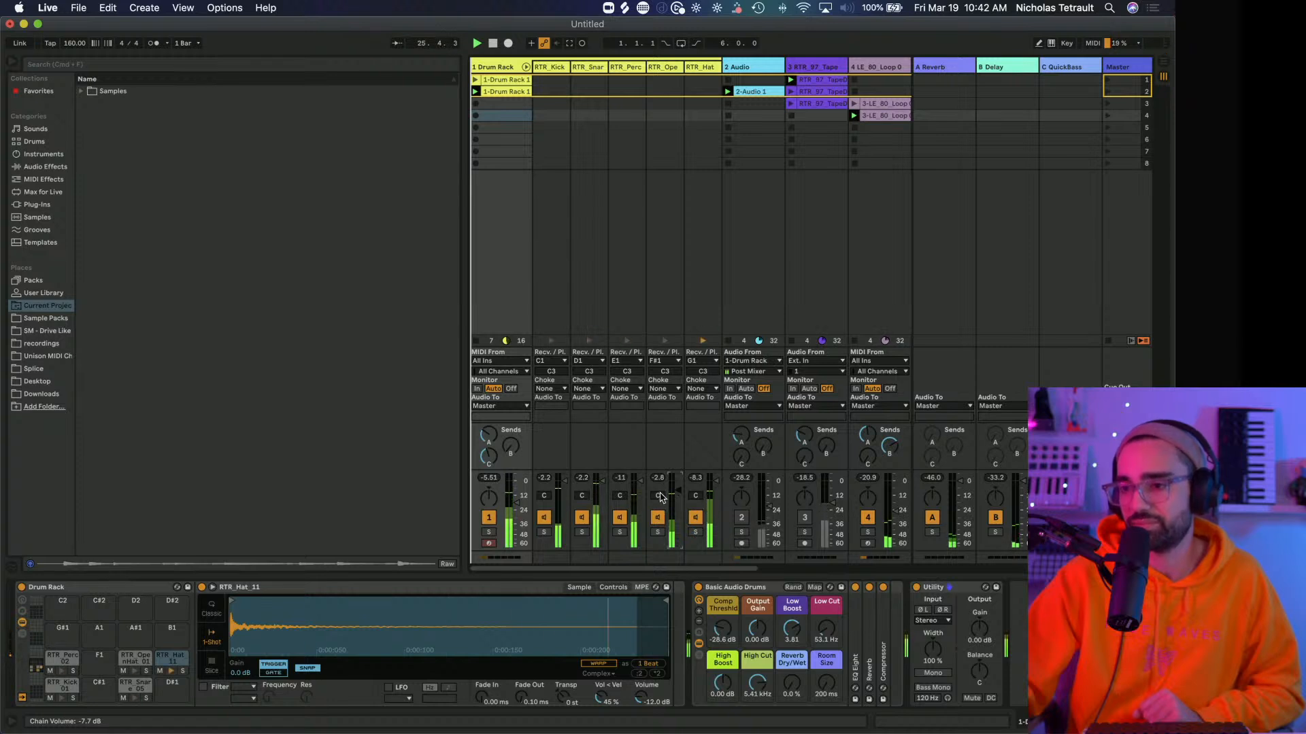
drag(677, 492, 716, 490)
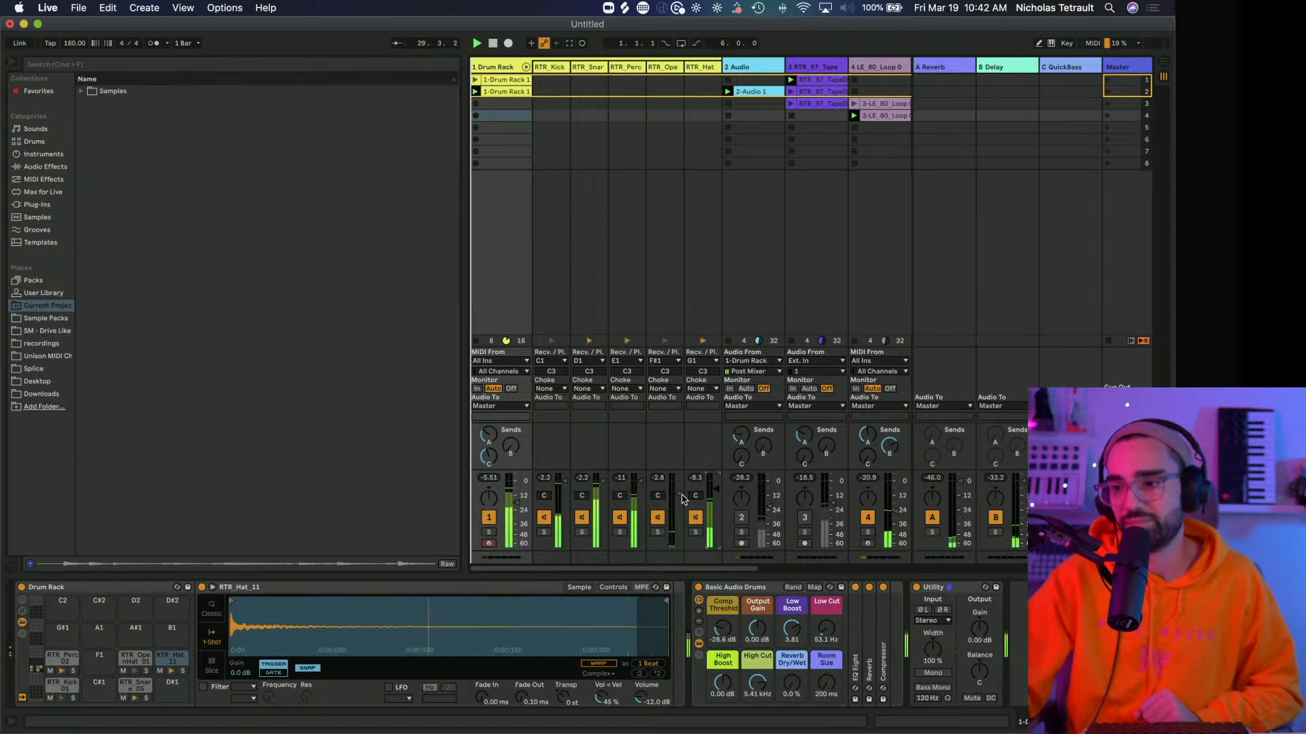
click(525, 66)
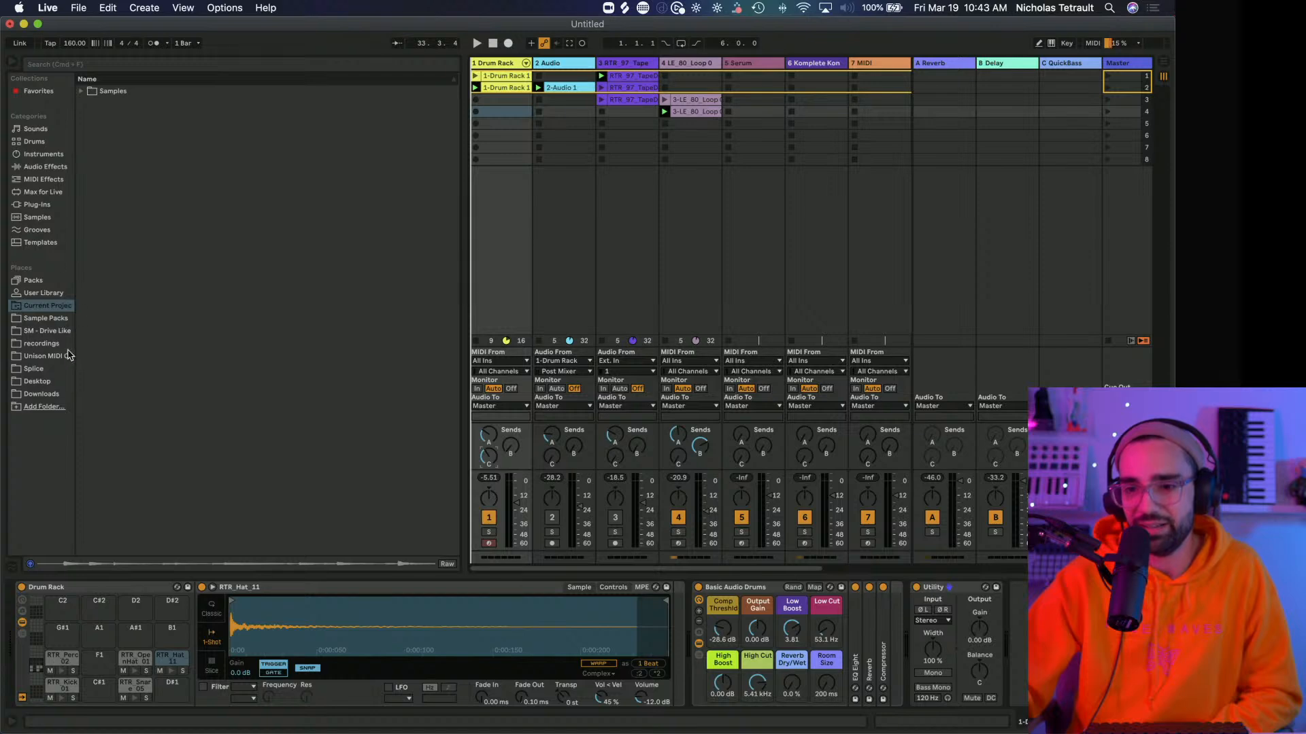
Open the Piano - Loops folder of the Black Octopus Lofi Evenings pack in Sample Packs.
click(62, 320)
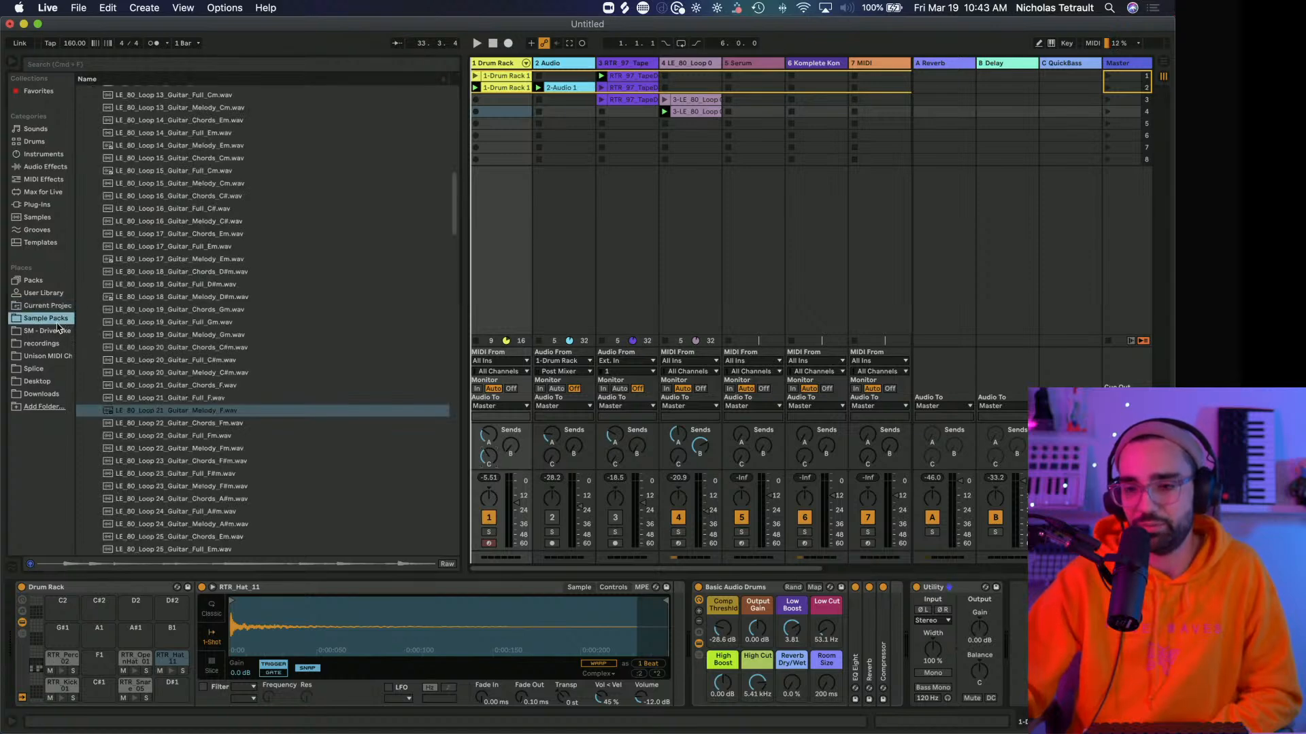
scroll(127, 303, up, 10)
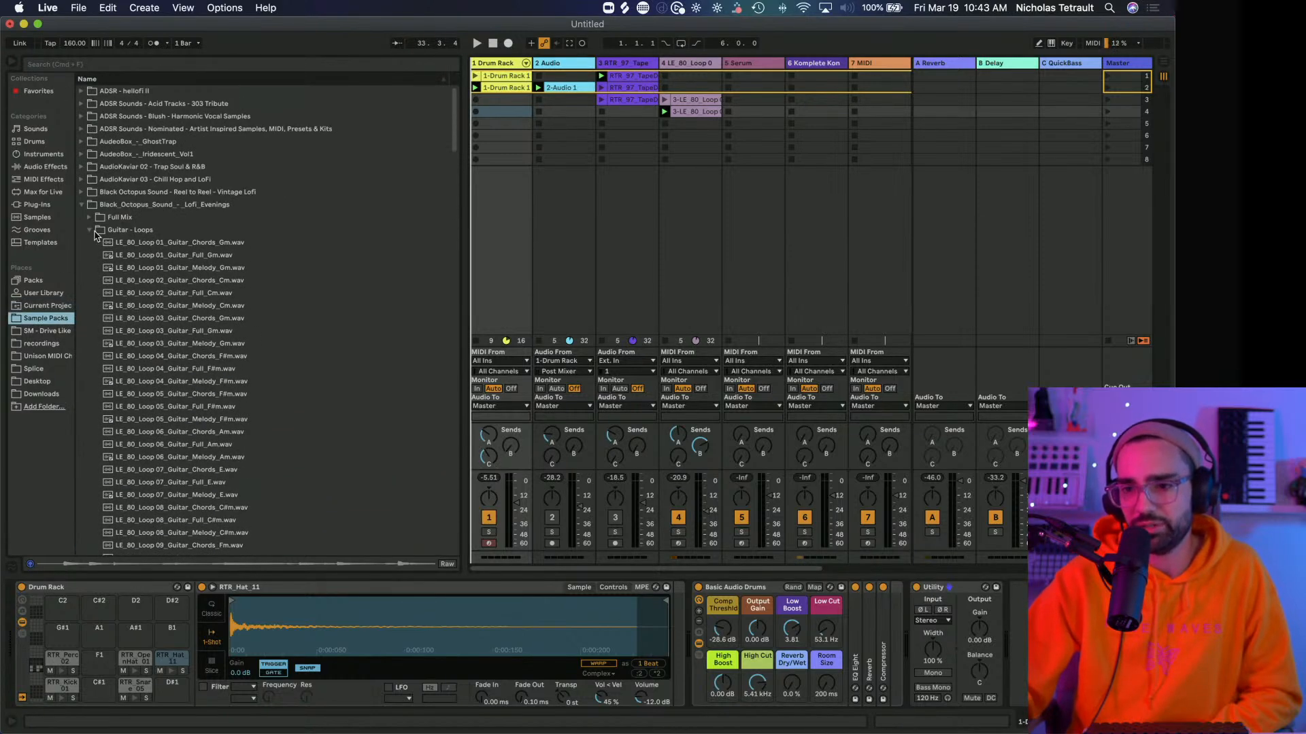
click(89, 231)
click(88, 244)
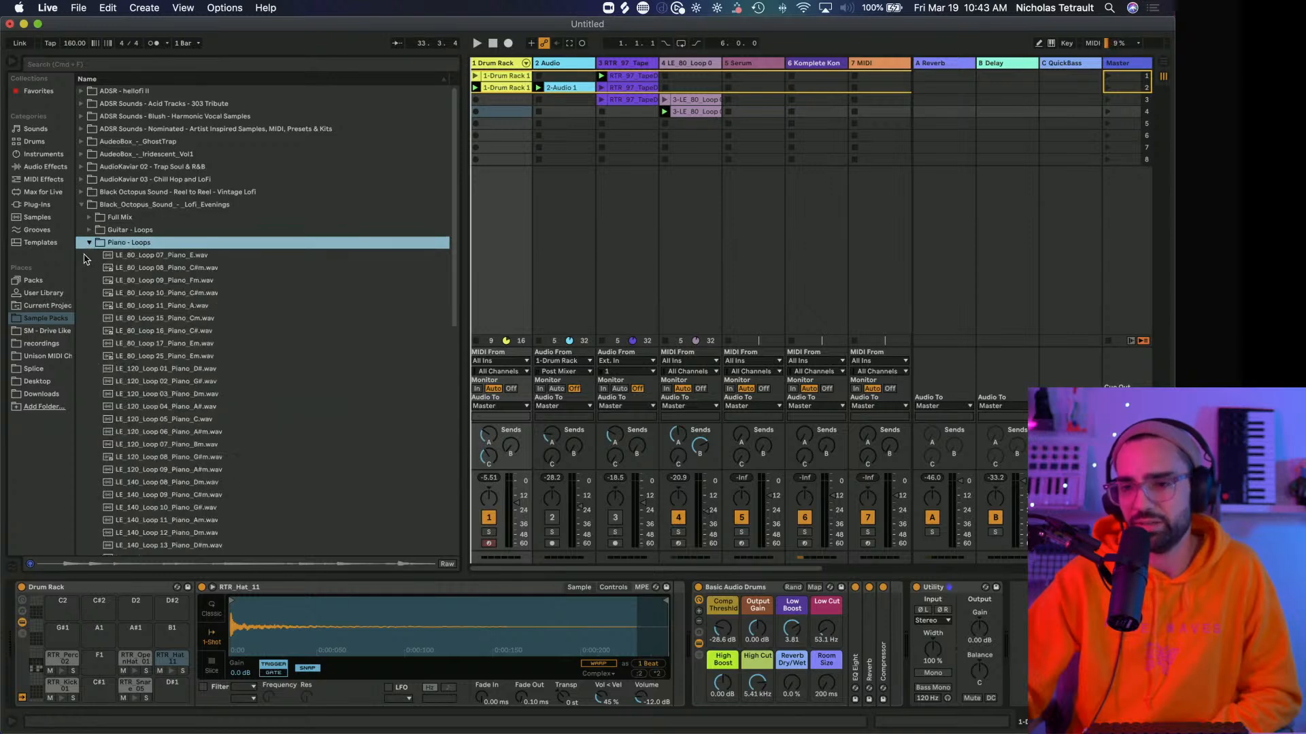
Audition the Lofi Evenings piano loops at 80, 120 and 140 BPM, including LE_120_Loop 05_Piano_C and LE_120_Loop 09_Piano_A#m.
click(136, 260)
click(141, 332)
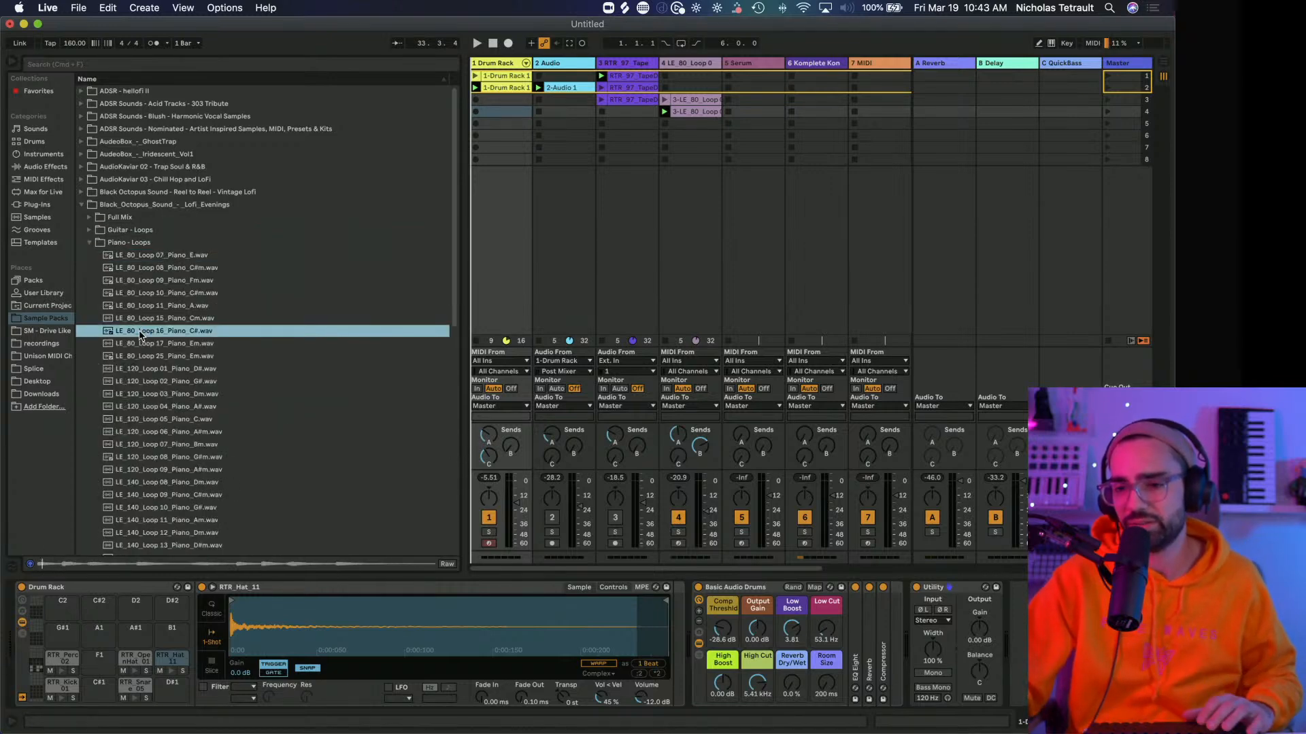
click(178, 318)
click(182, 520)
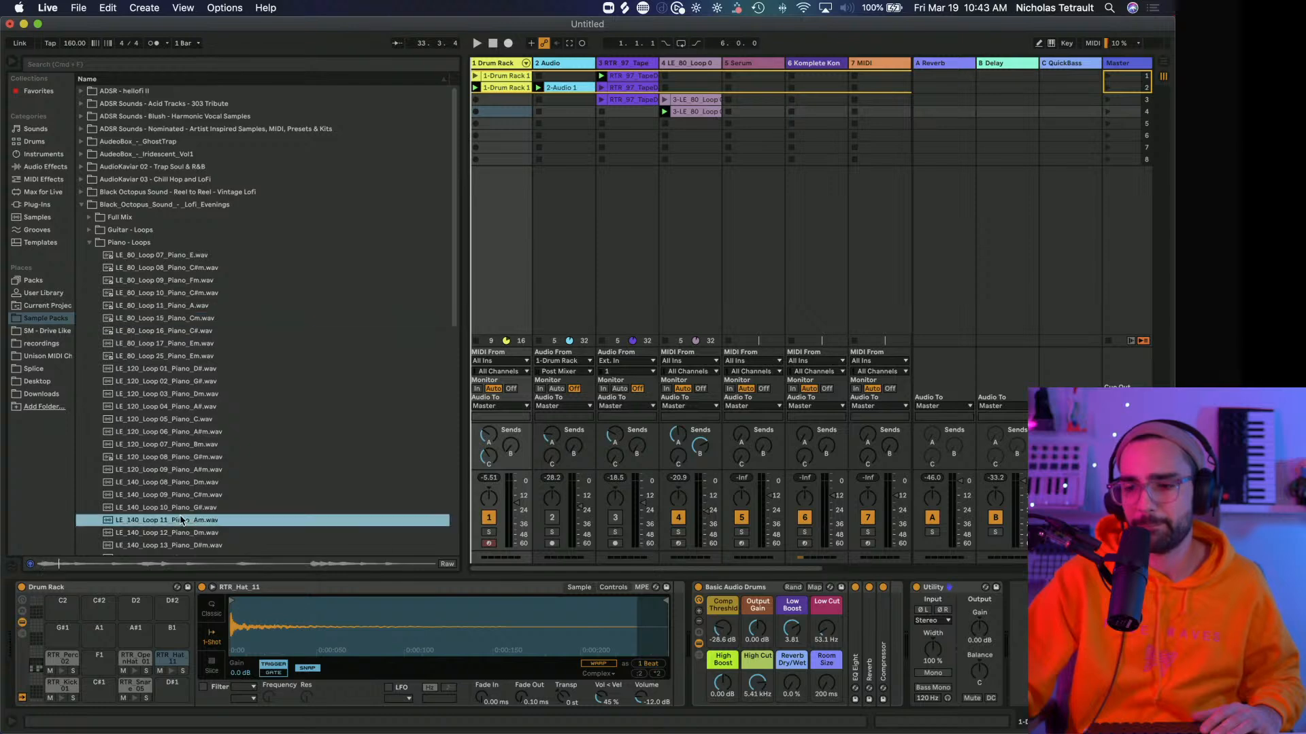
scroll(180, 496, down, 5)
click(176, 423)
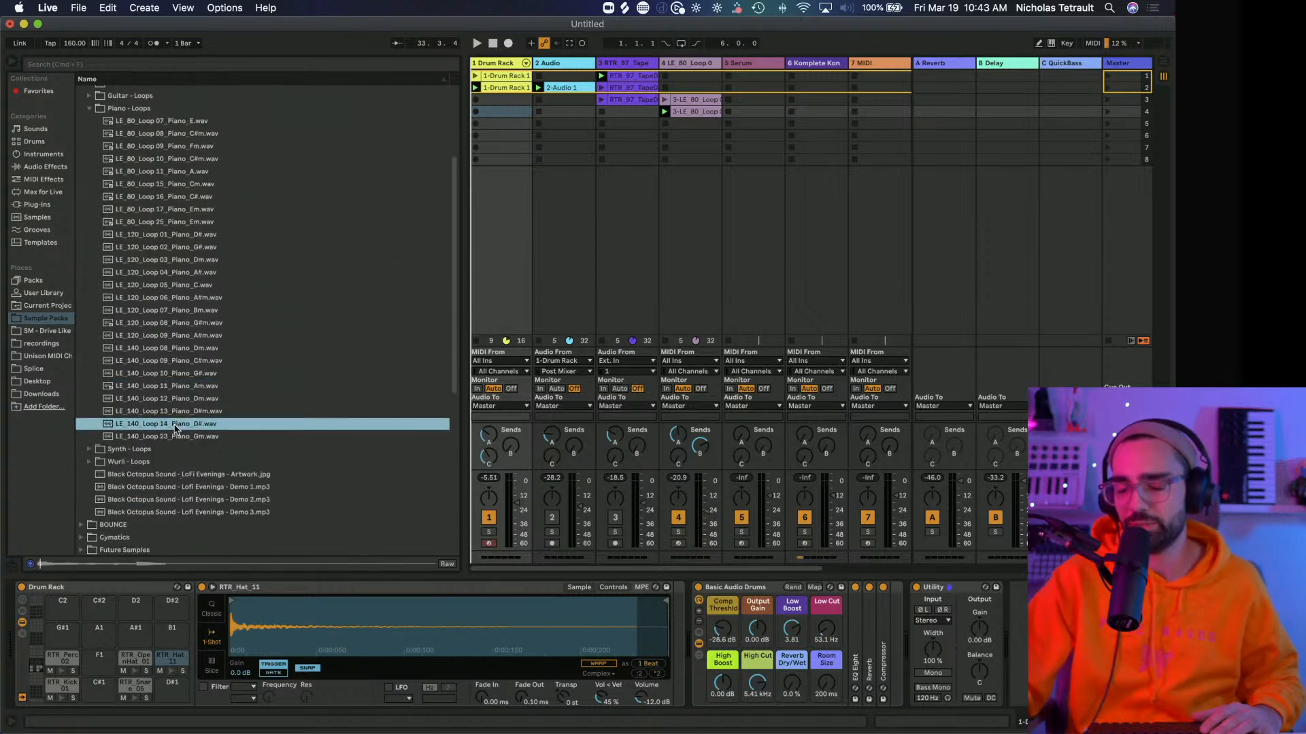
click(181, 374)
scroll(182, 363, up, 1)
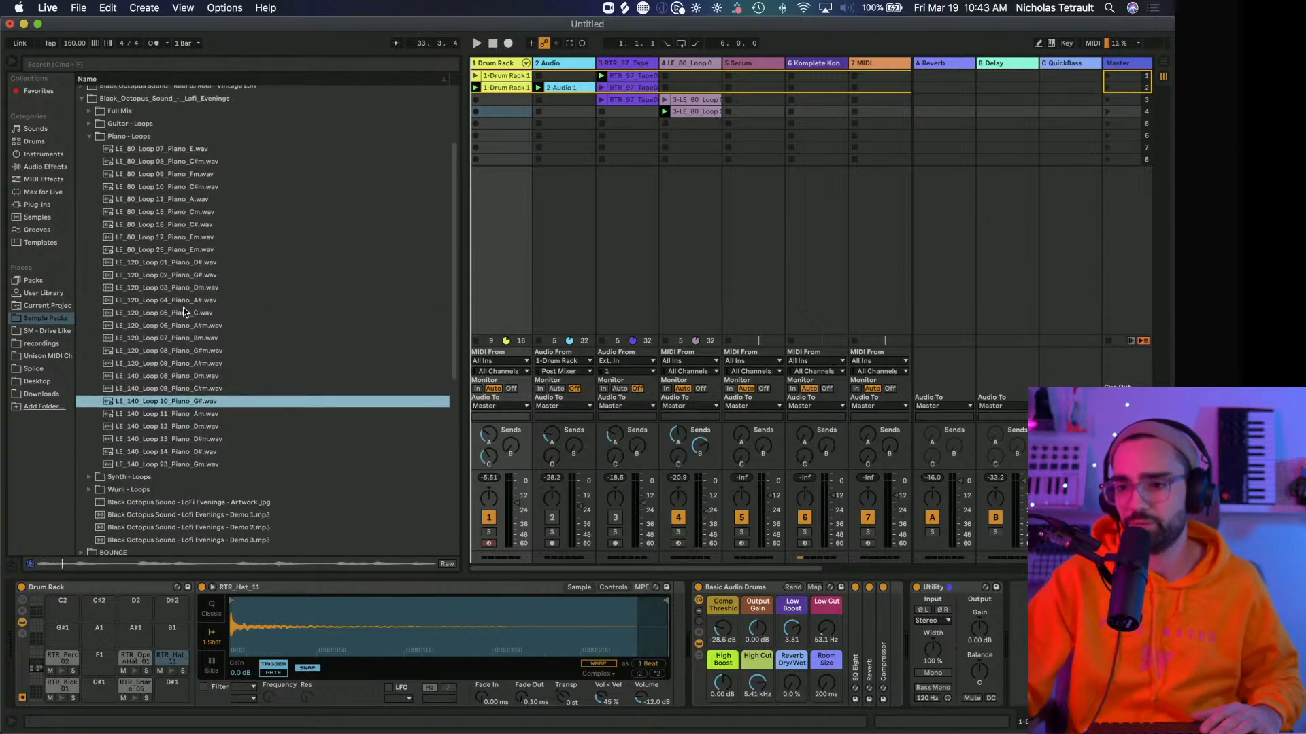
click(183, 315)
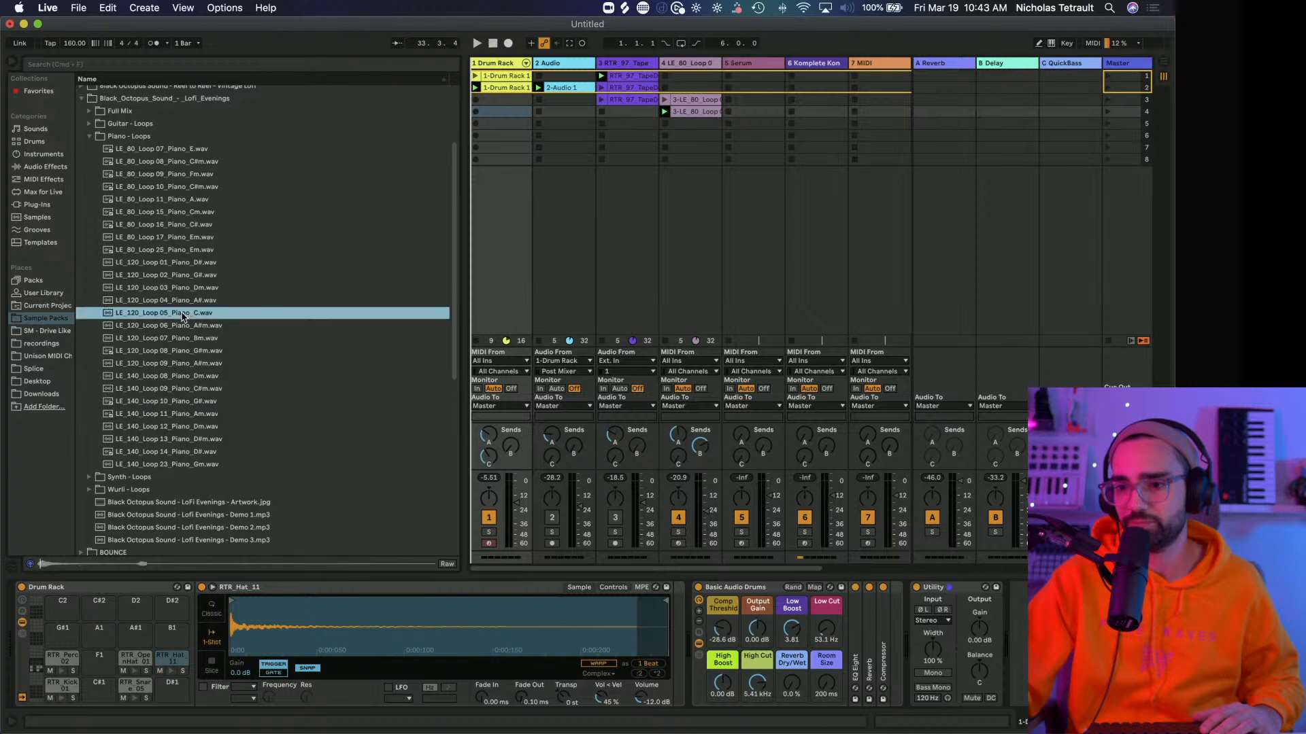
click(192, 364)
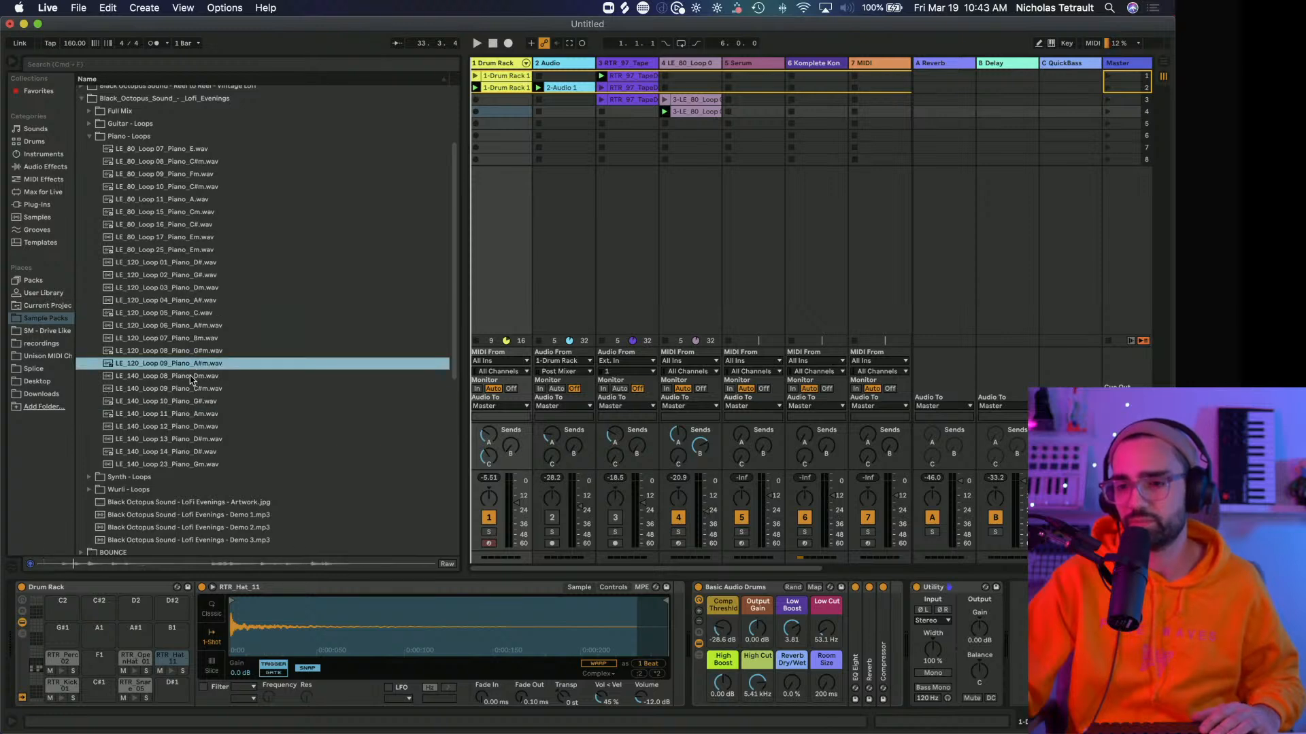
Duplicate the guitar loop track 4 and delete both clips from the duplicate.
click(693, 64)
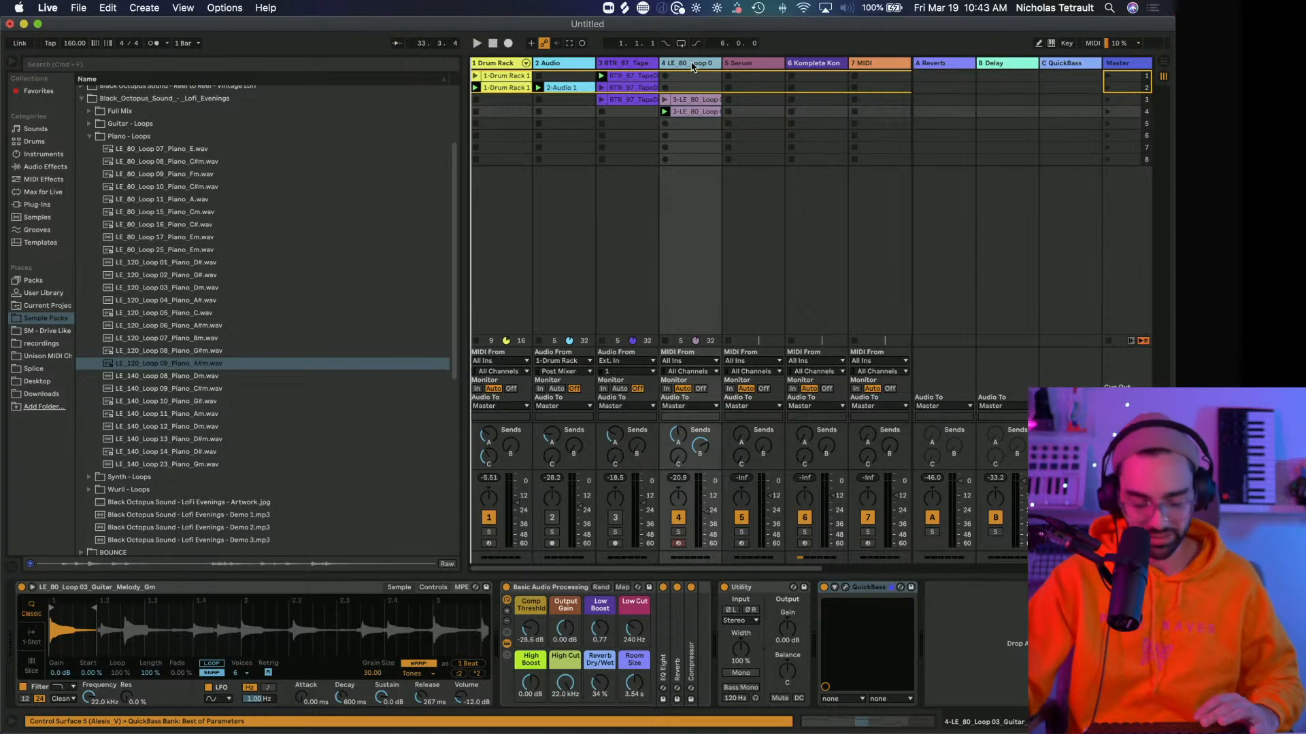
key(super+d)
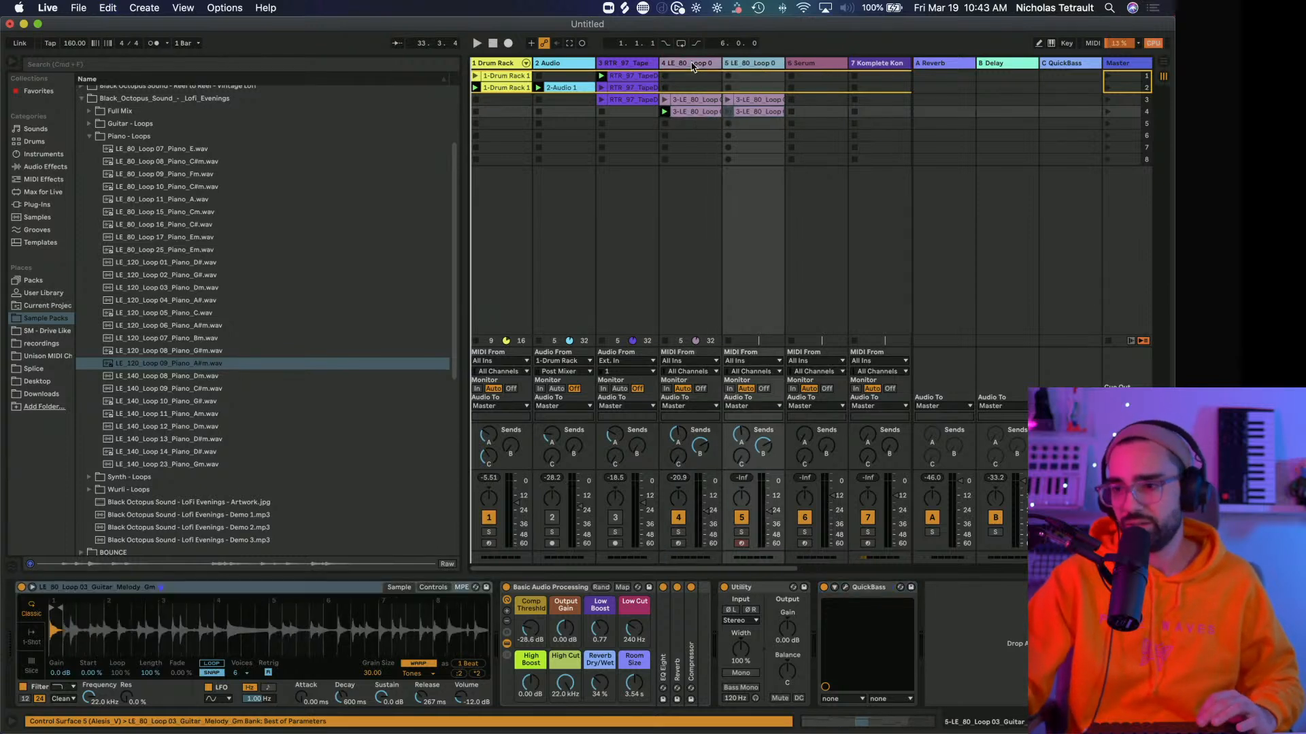
key(Delete)
click(749, 113)
key(Delete)
click(225, 588)
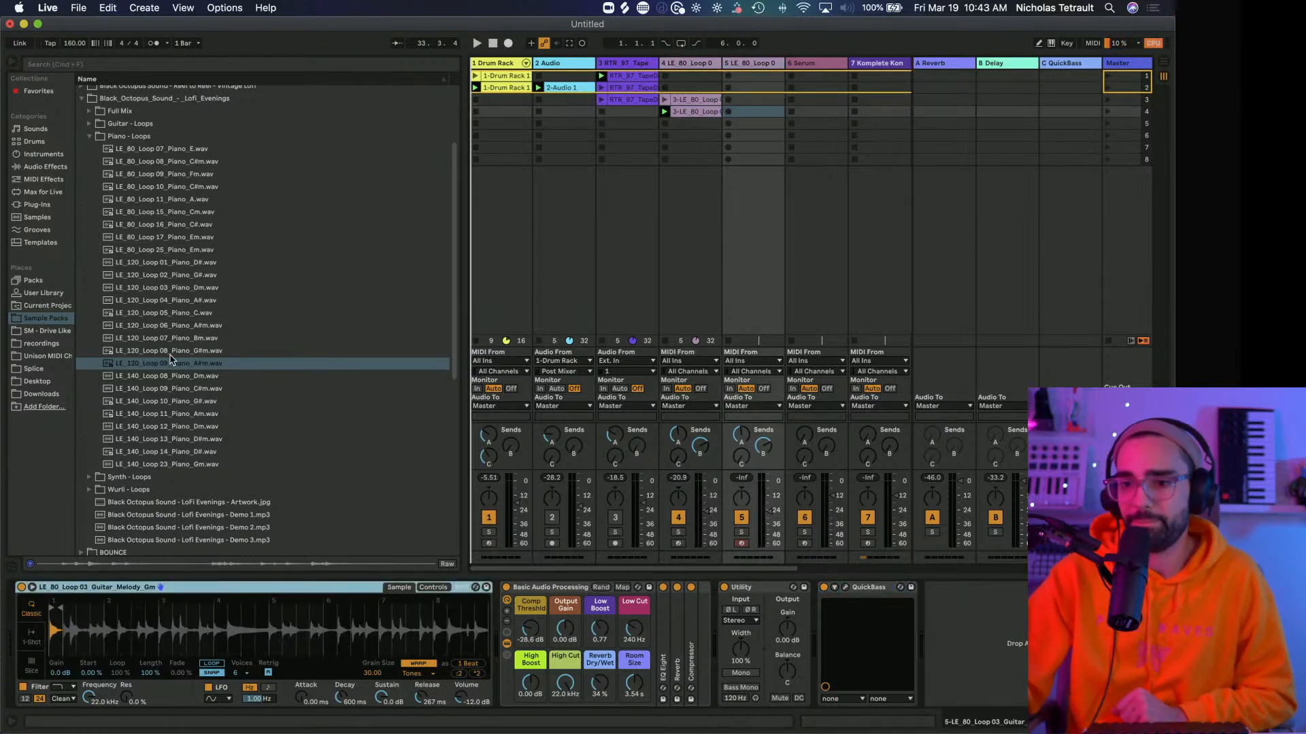
Compare the 120 BPM piano loops 08 G#m and 09 A#m, and load LE_120_Loop 09_Piano_A#m.wav into the duplicated track's Simpler.
click(171, 361)
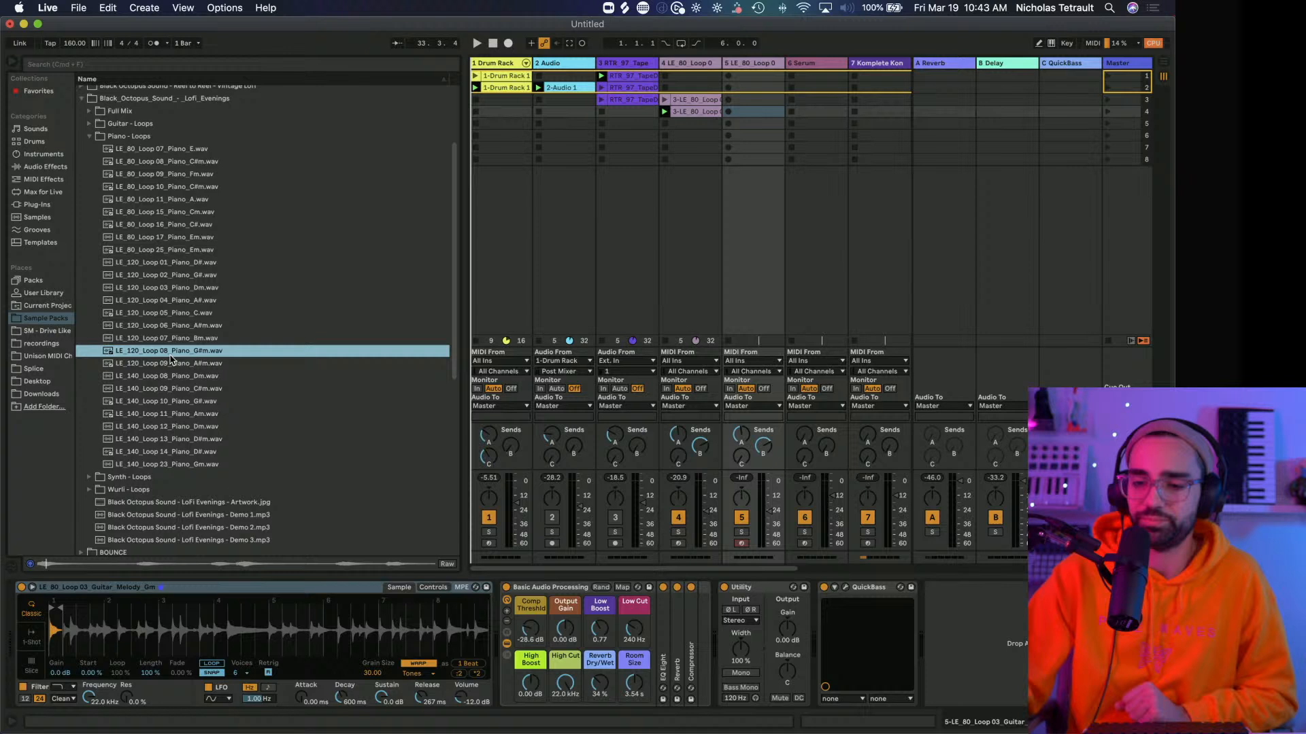
click(177, 352)
click(175, 365)
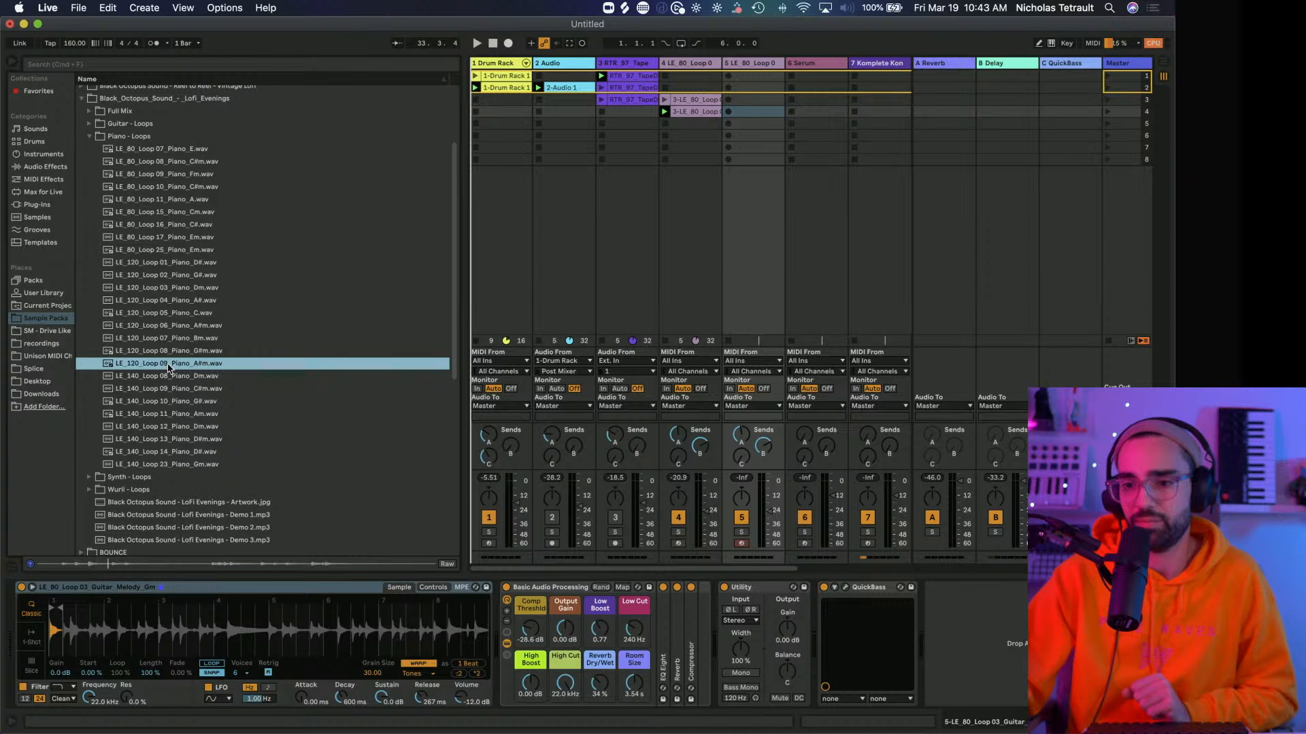
drag(166, 368, 143, 626)
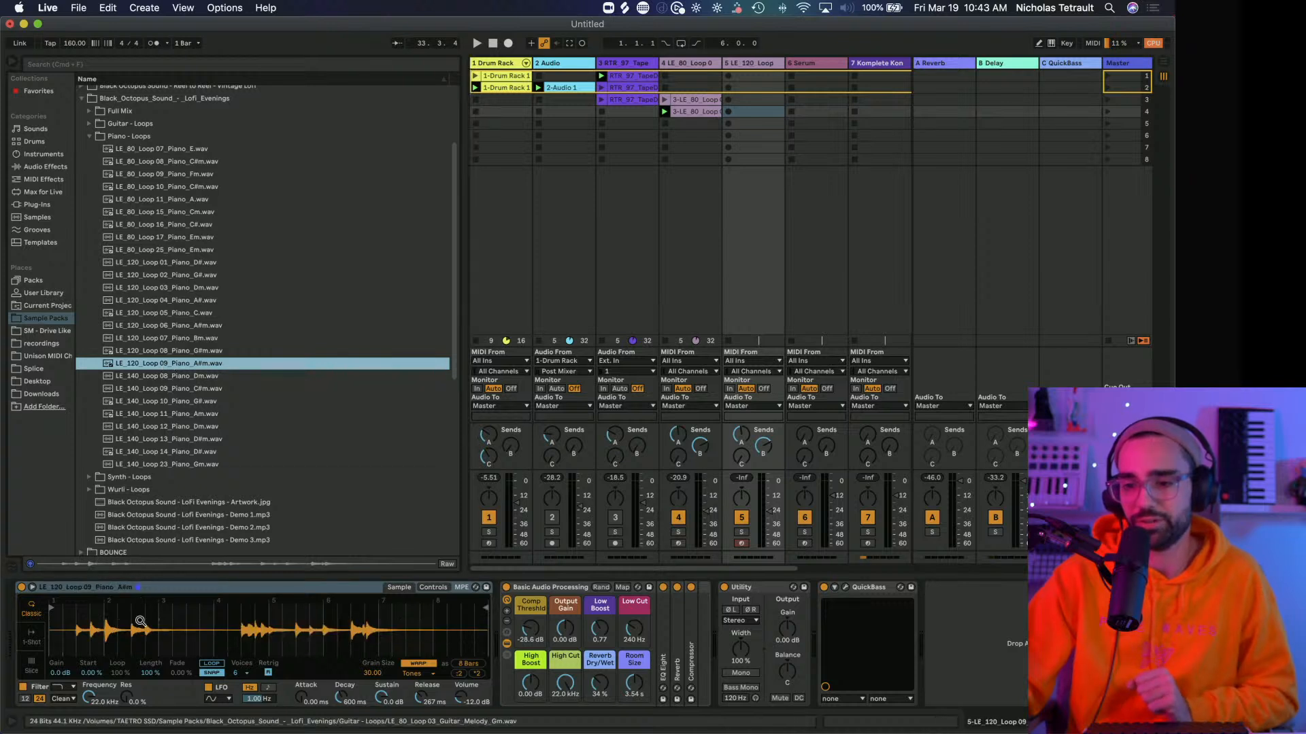
Trim the Simpler's playback region to the first piano note, from about 1.3 to 1.4.
drag(482, 607, 73, 605)
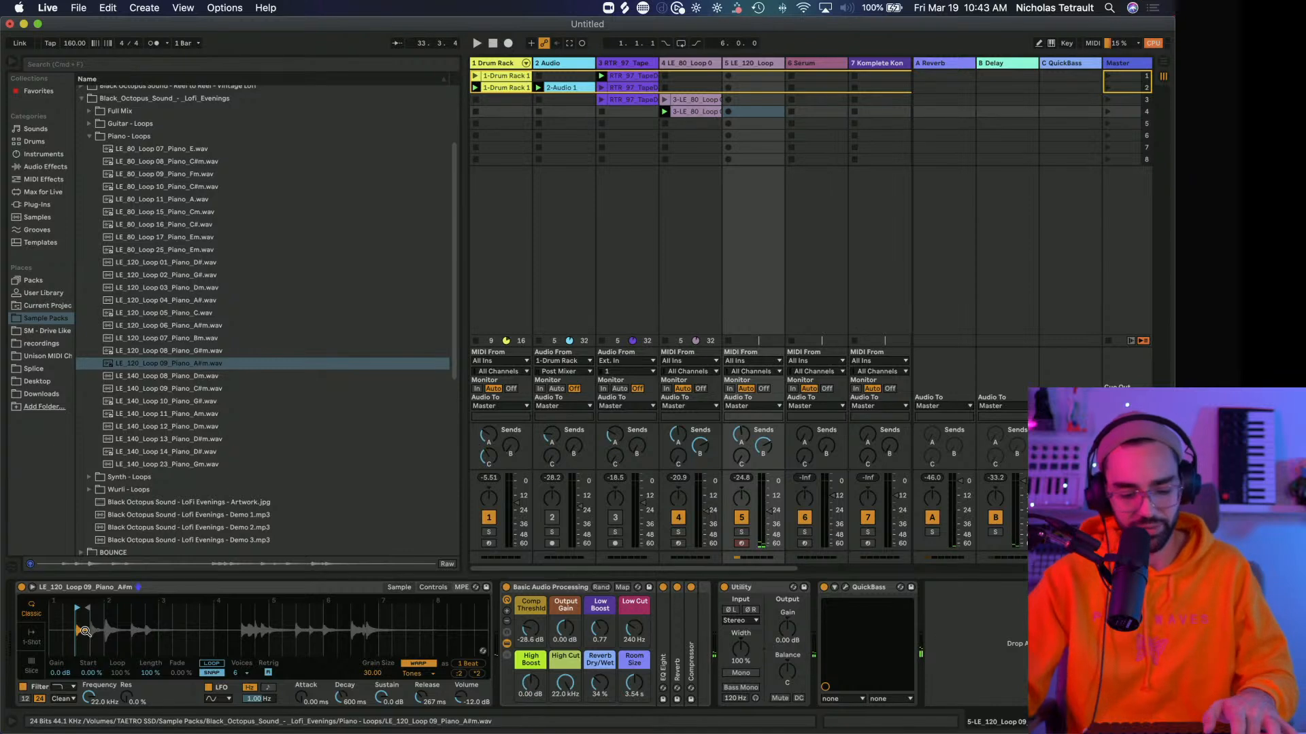
click(824, 587)
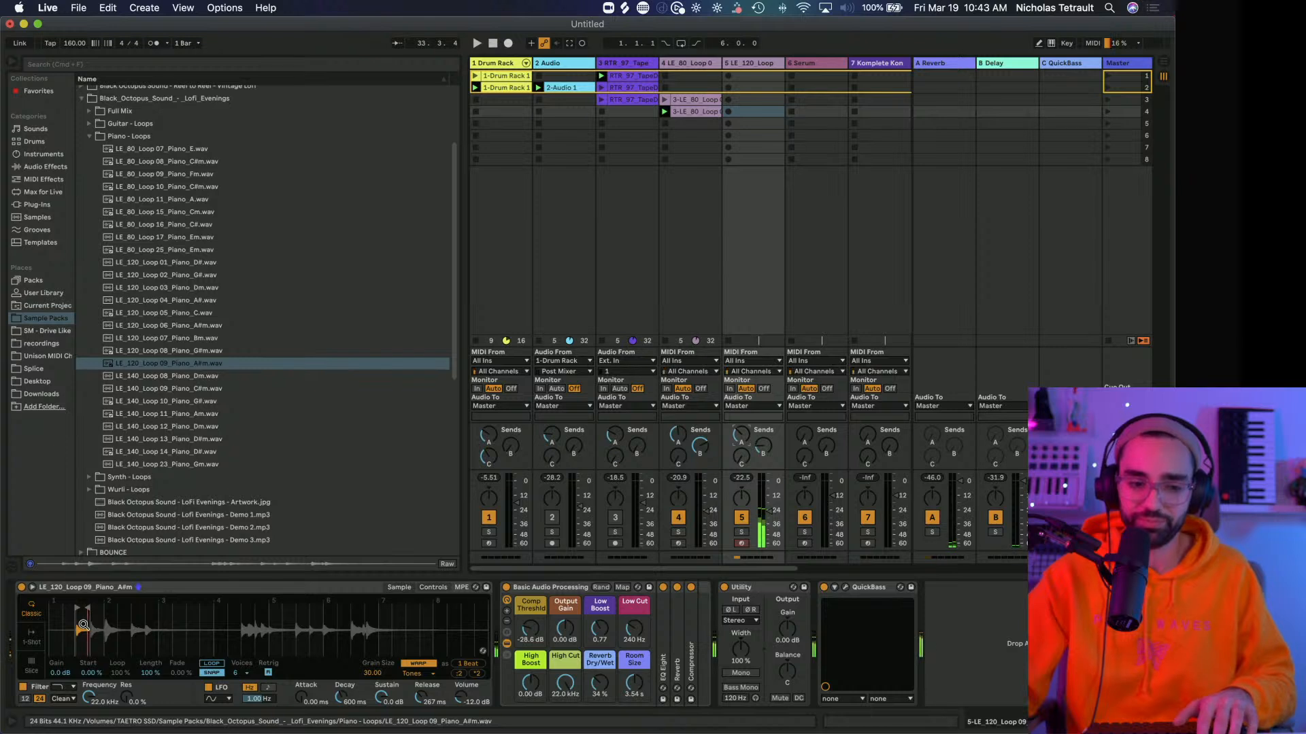
drag(84, 622, 154, 623)
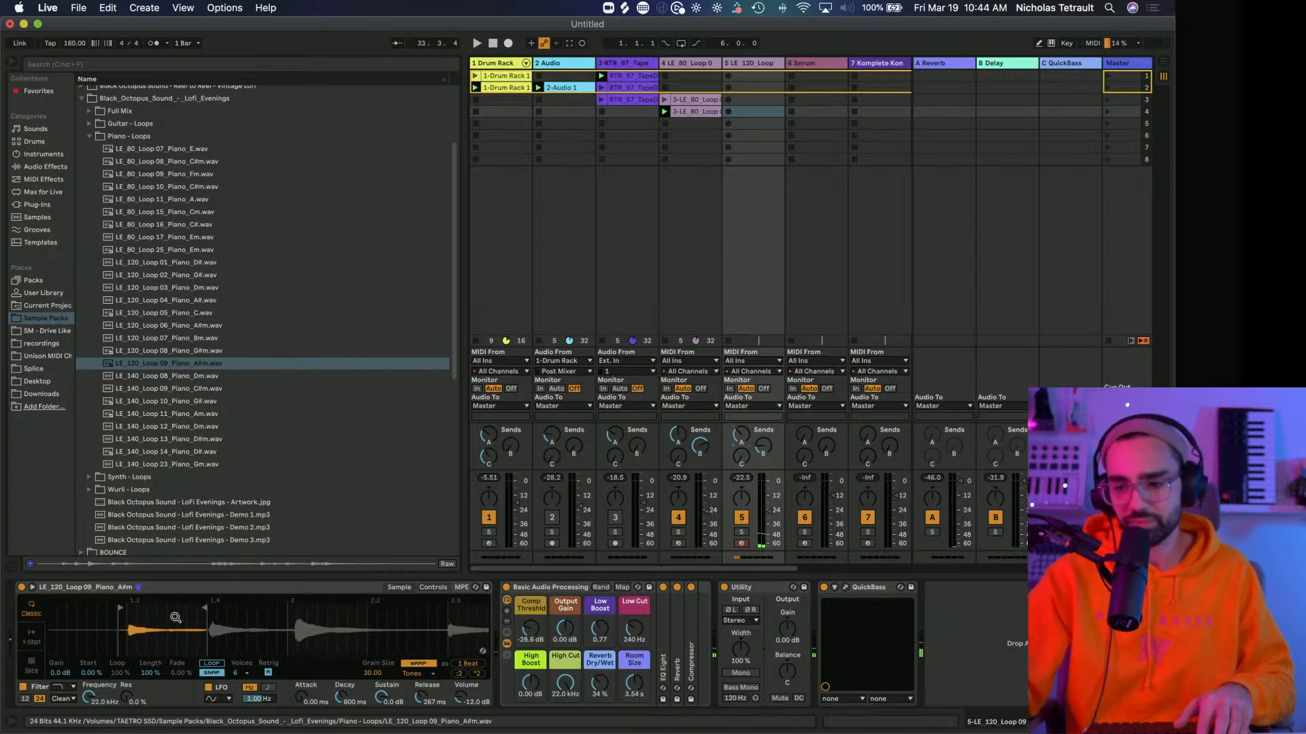
scroll(119, 611, right, 1)
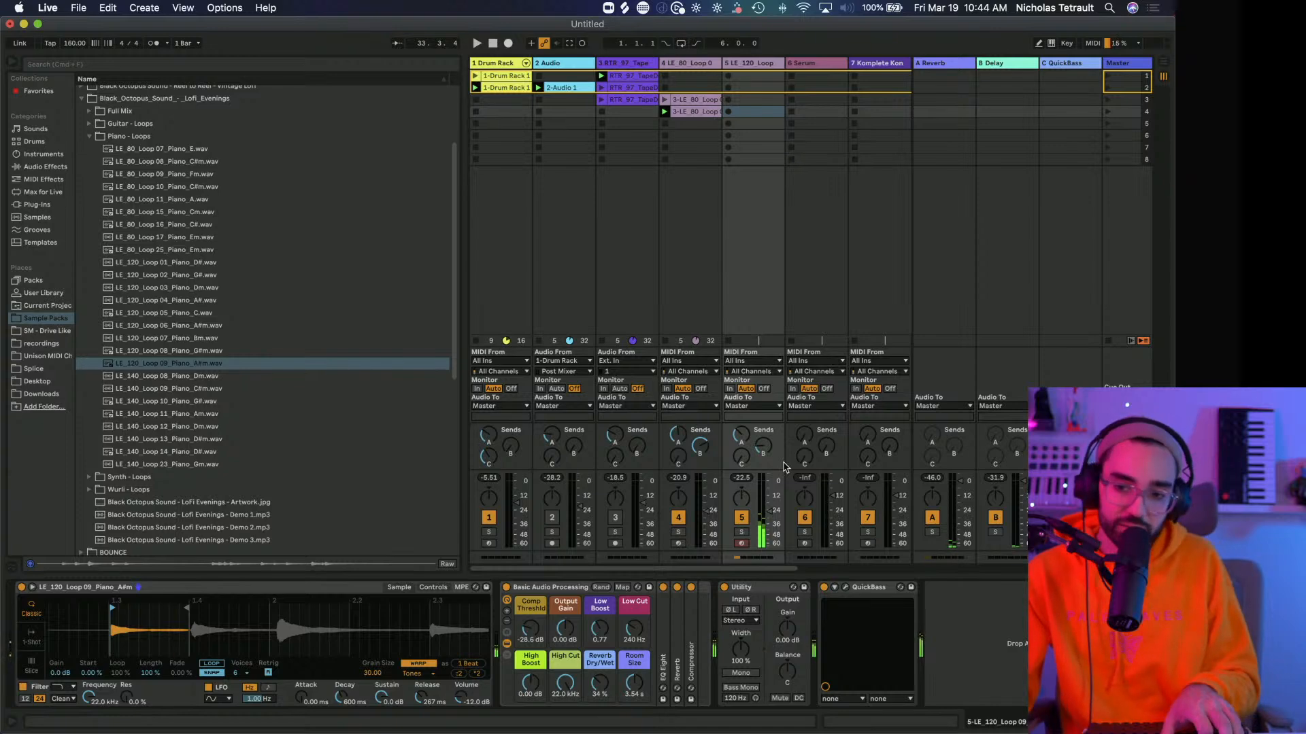
View the piano track's QuickBass plug-in, and during playback set High Cut to 6.66 kHz and Reverb Dry/Wet to 46 %.
click(845, 589)
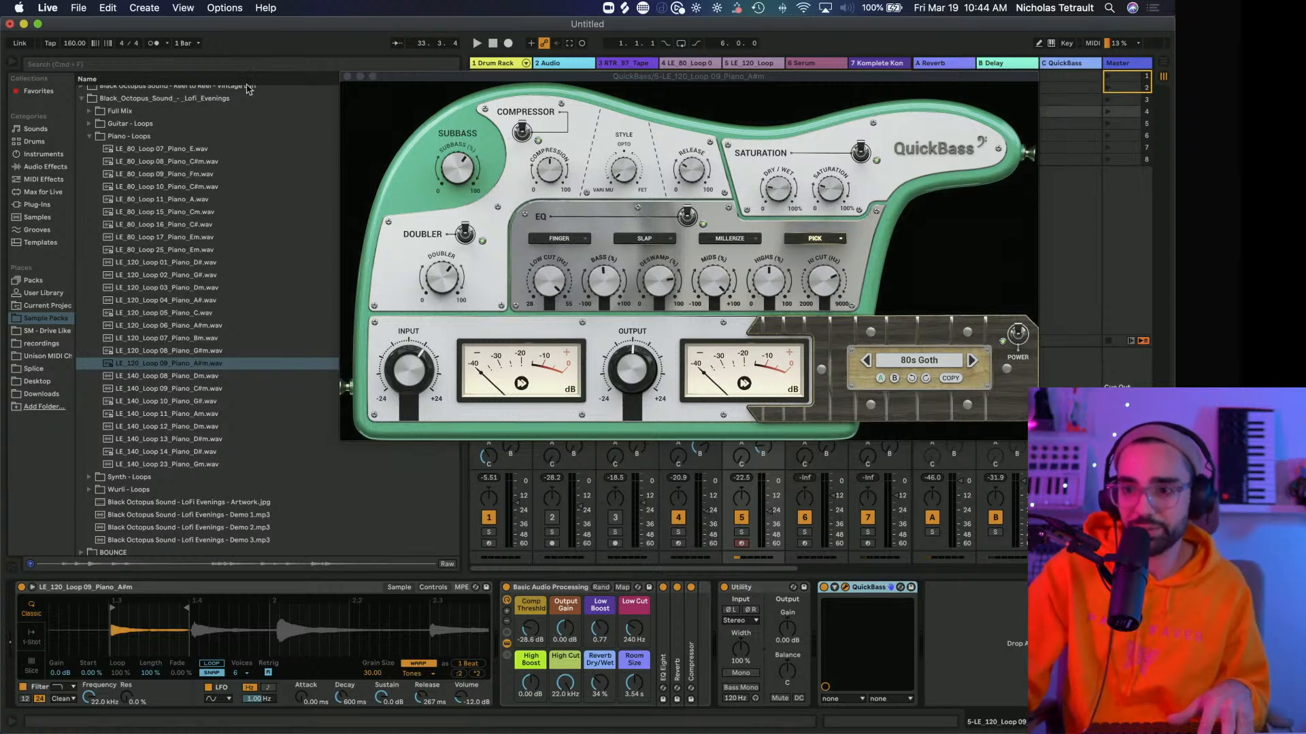
click(347, 77)
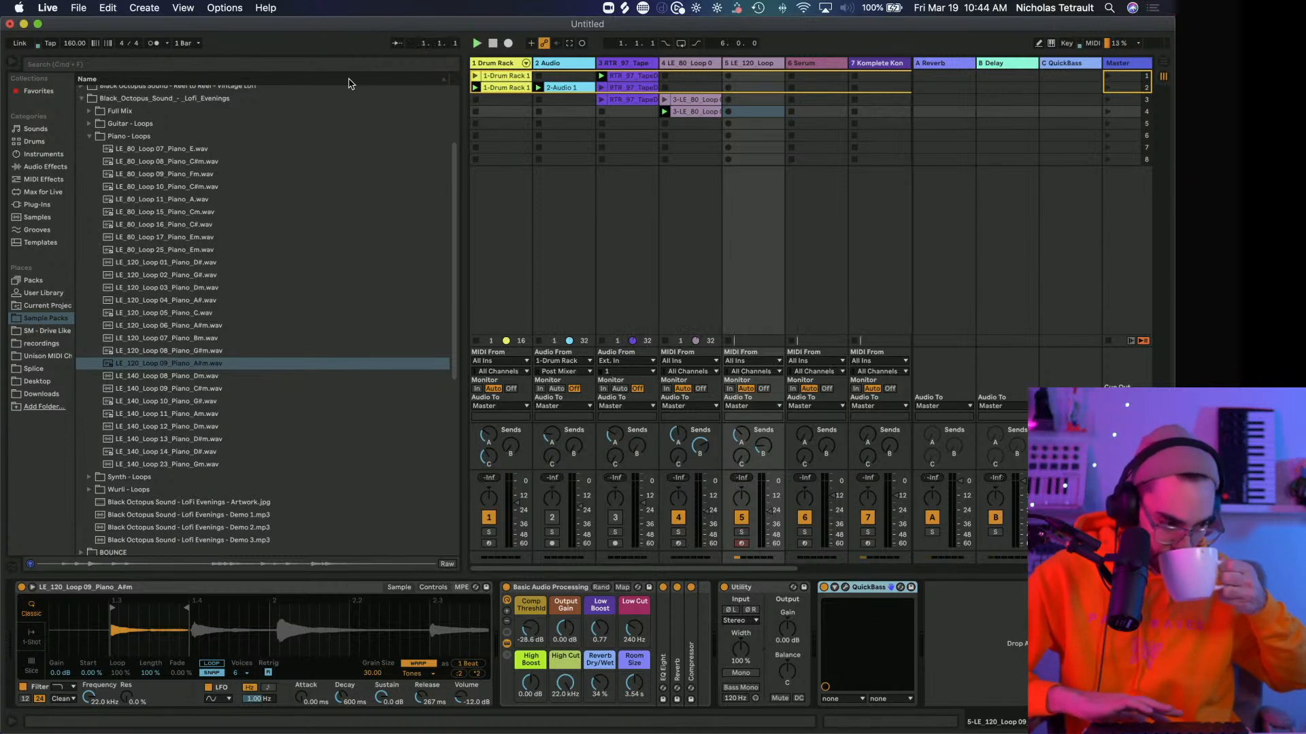
key(space)
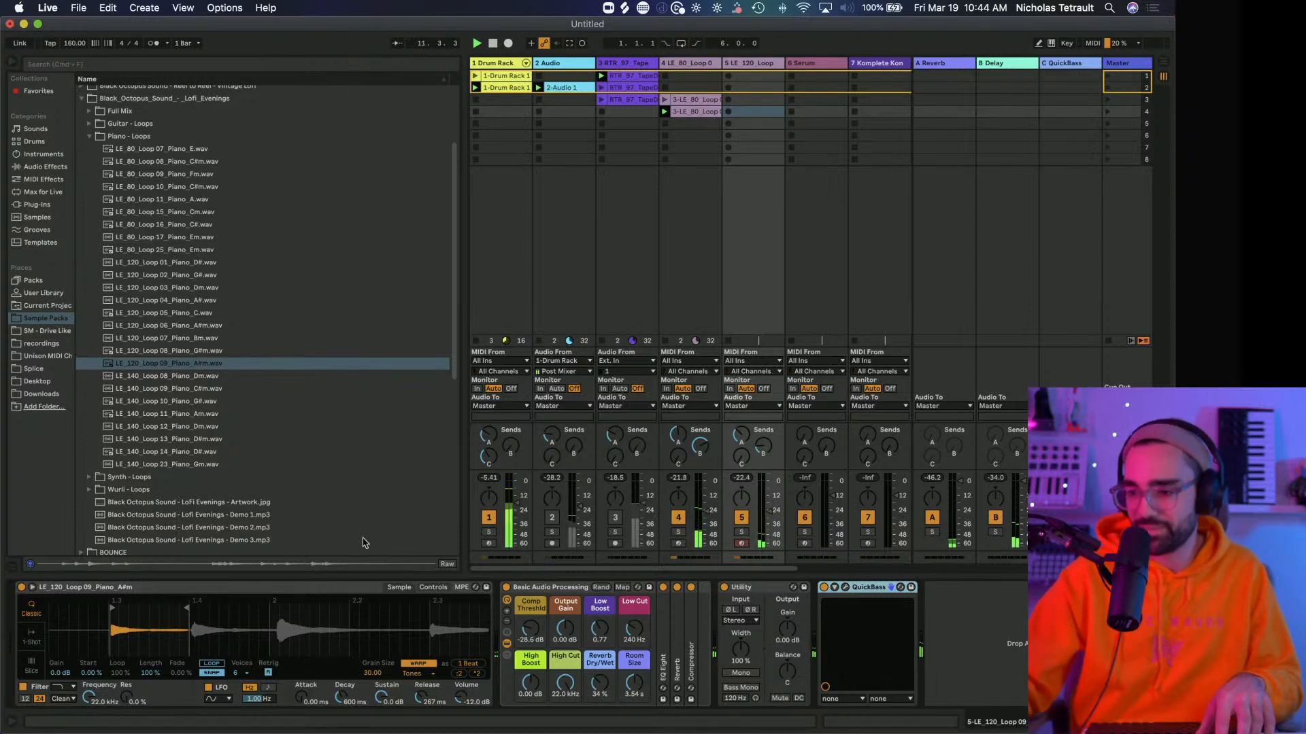
drag(570, 685, 620, 688)
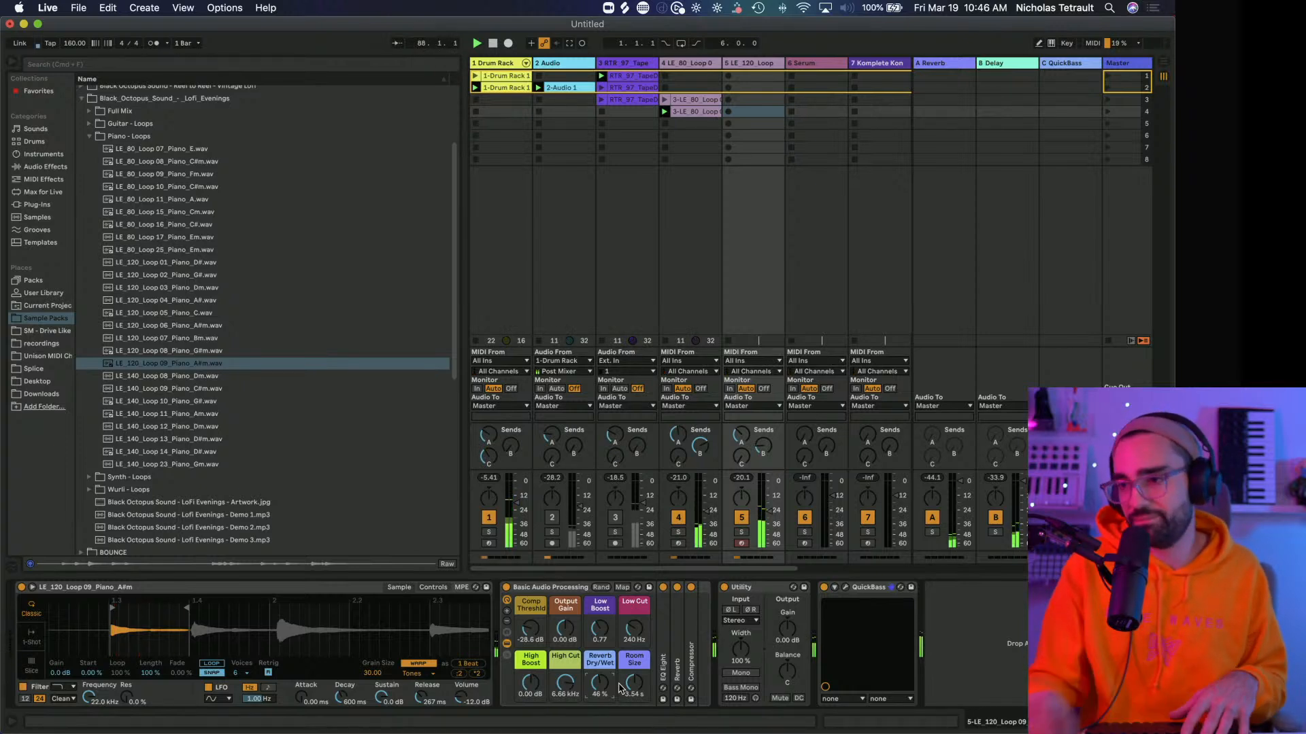
Capture the played piano MIDI into a clip on track 5 and crop the clip to its 8-bar loop.
click(580, 45)
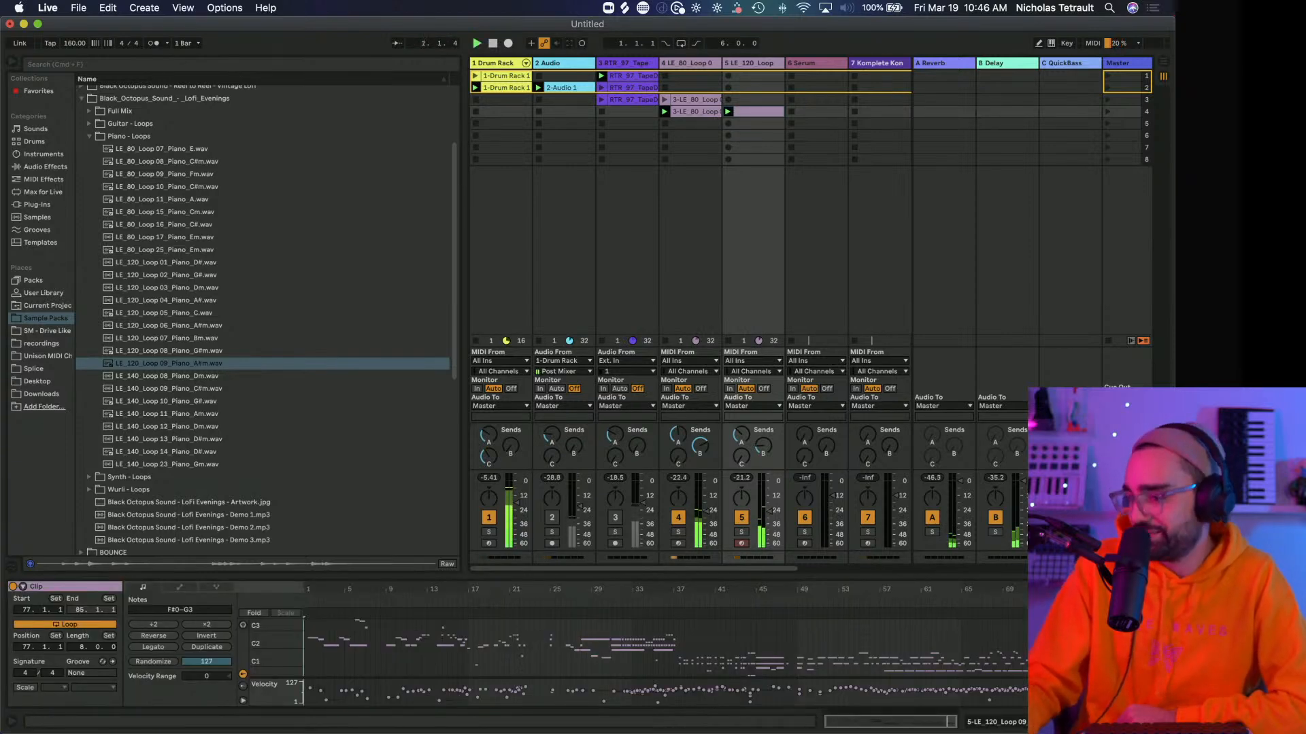
drag(1008, 586, 1008, 649)
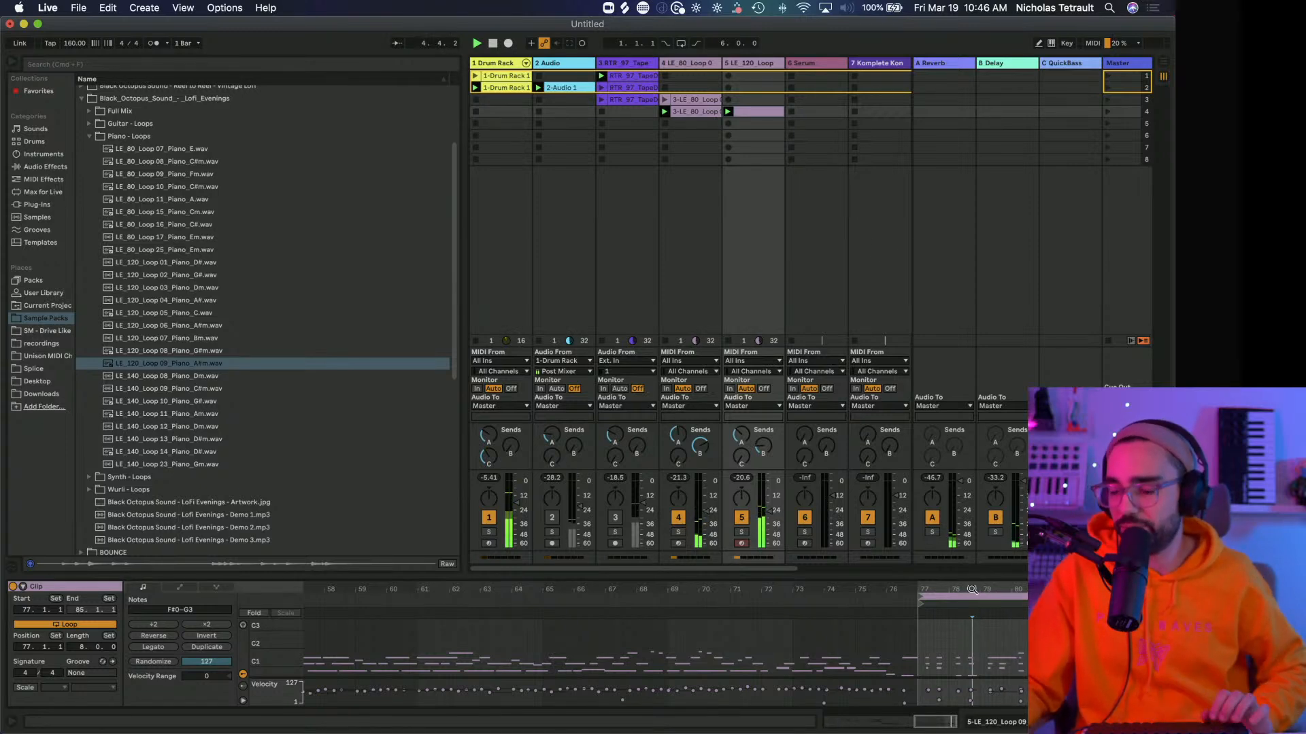
right_click(754, 114)
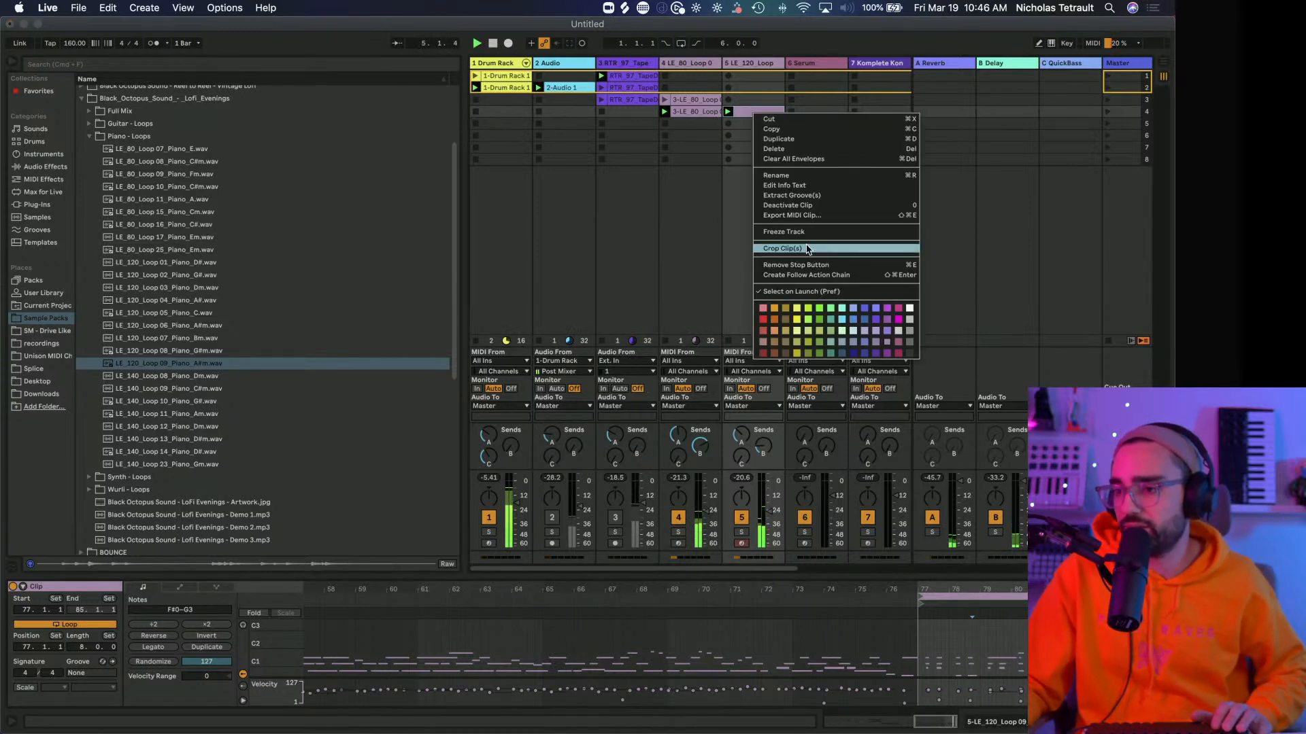
click(808, 249)
double_click(743, 65)
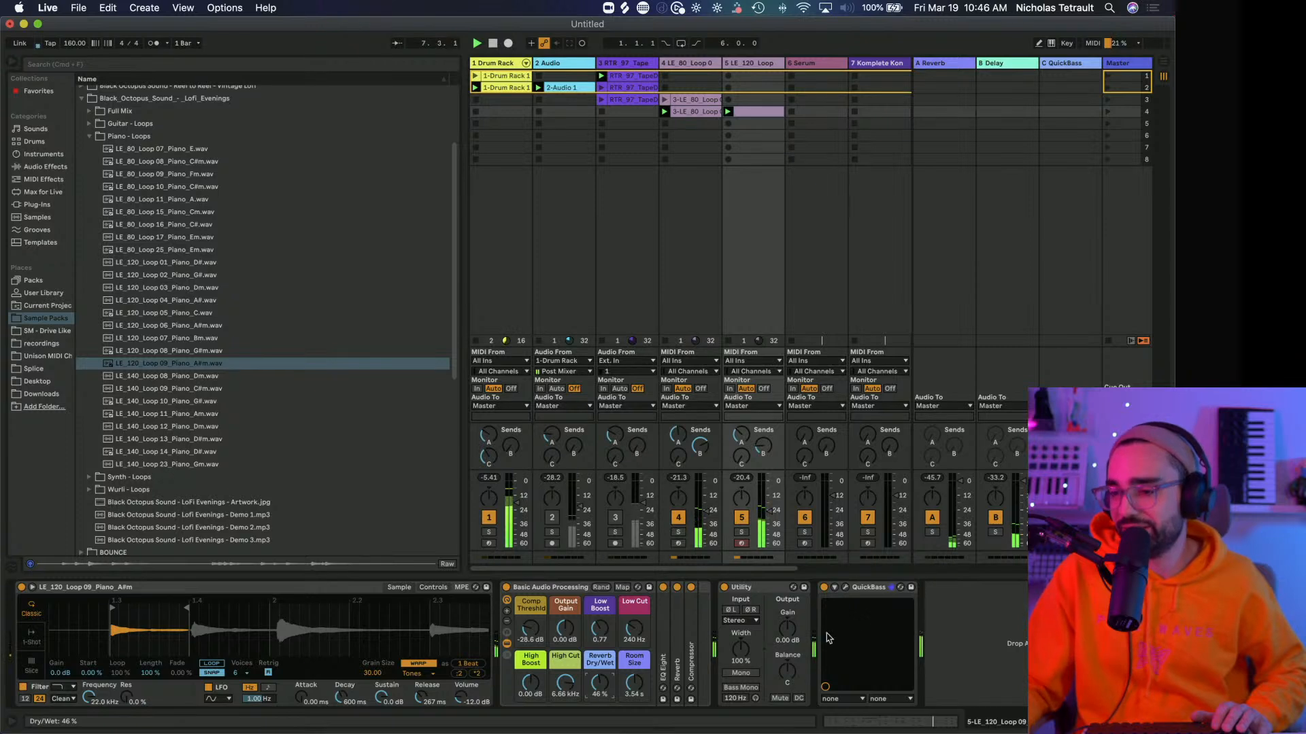
Raise the piano track's volume and shape its sound with Low Cut at 610 Hz and Utility Width at 157 %.
drag(769, 536, 769, 491)
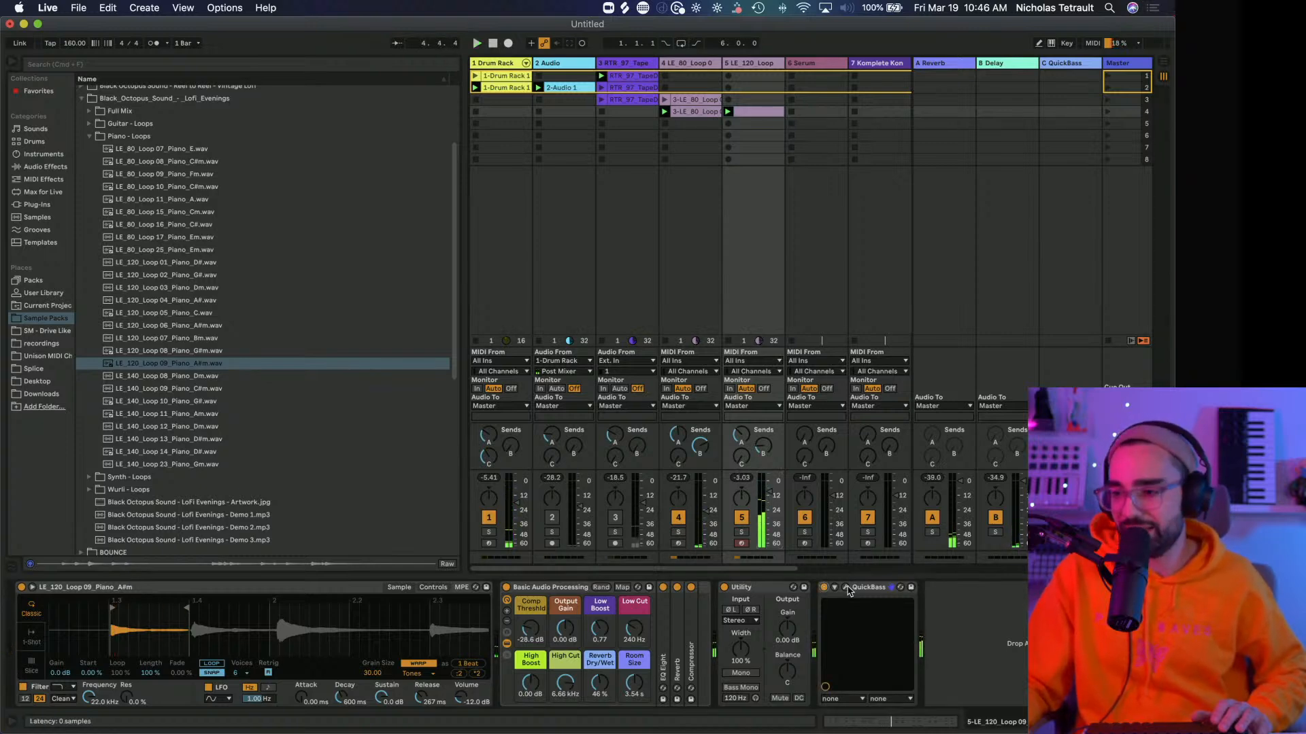
click(844, 589)
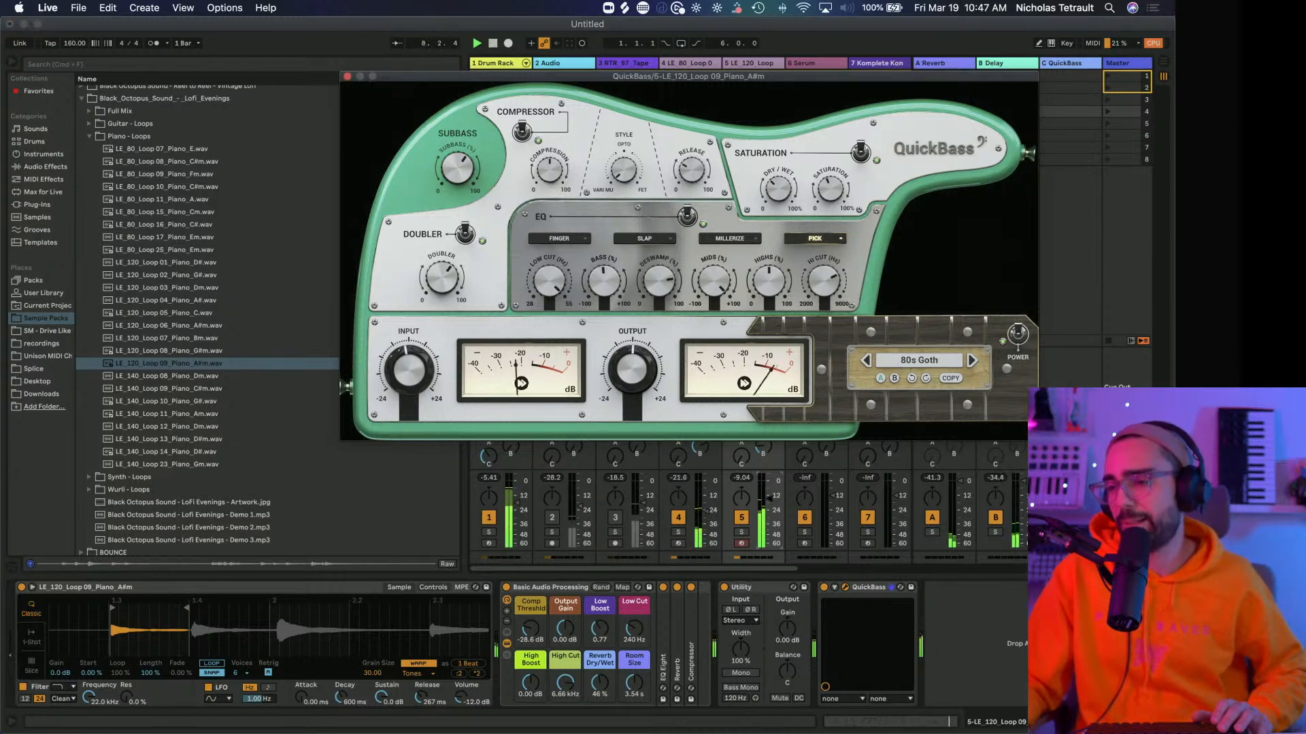
drag(634, 628, 634, 613)
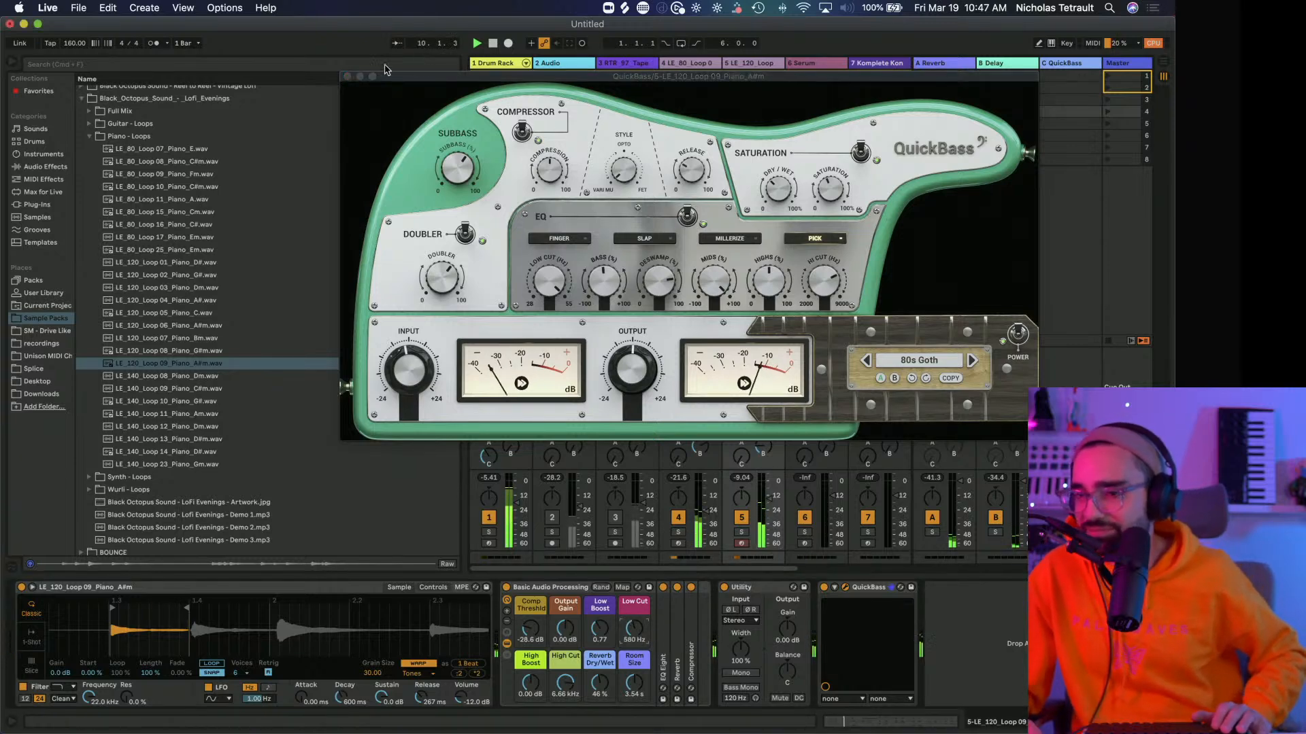
click(347, 76)
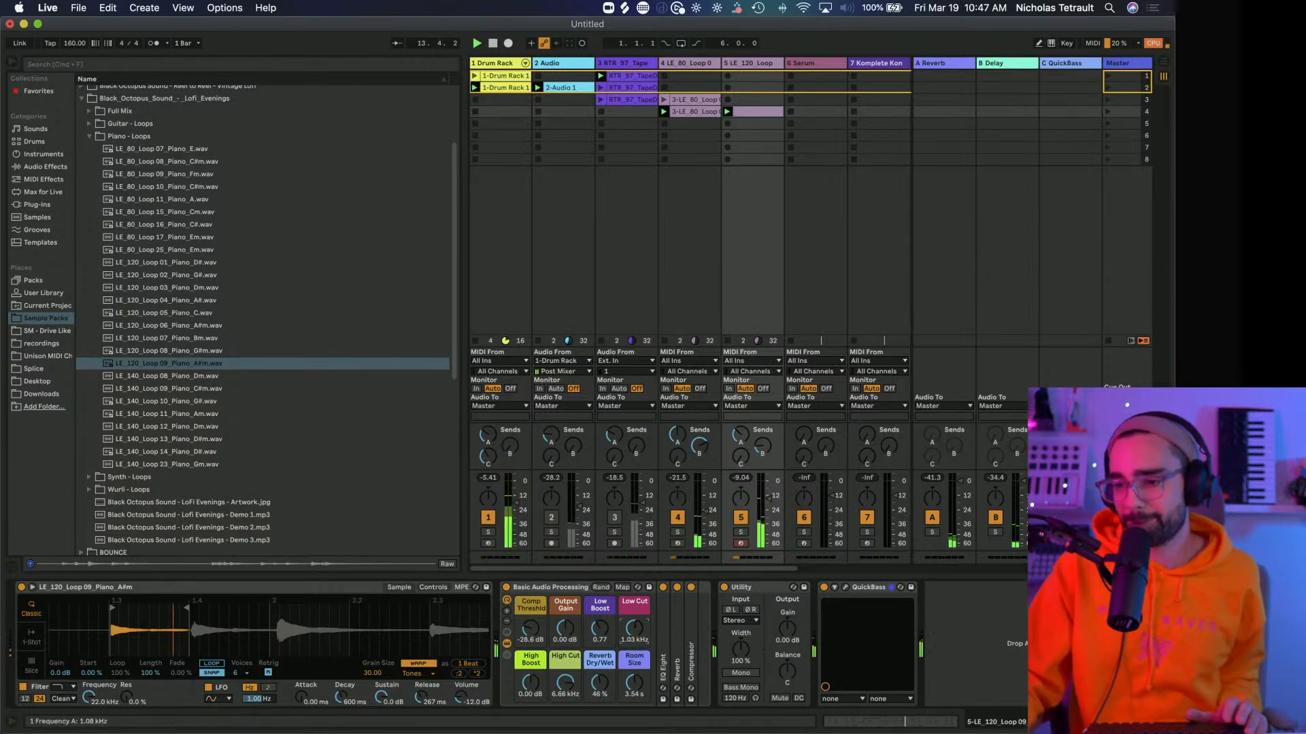
drag(644, 635, 643, 632)
drag(741, 649, 740, 629)
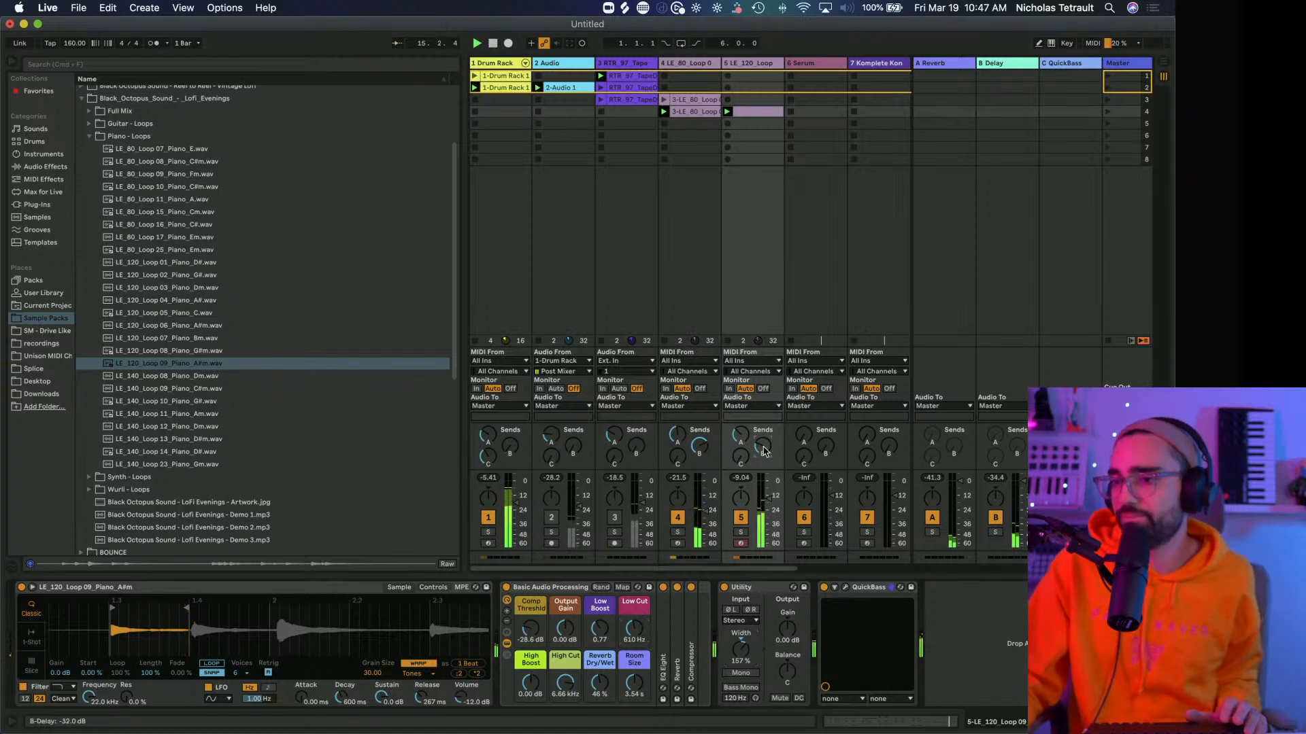
Add a Compressor from the Dynamics audio effects to the 2 Audio track and unfold its sidechain section.
click(12, 62)
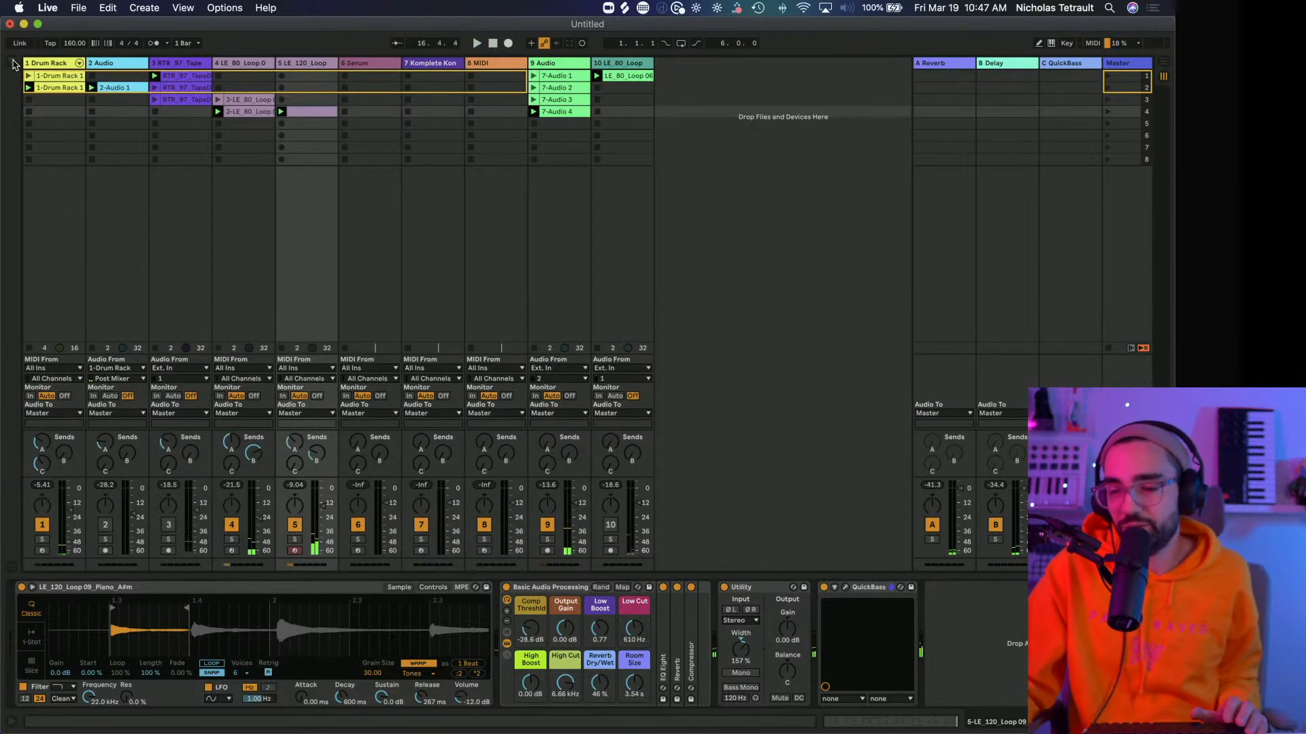
click(13, 62)
click(45, 166)
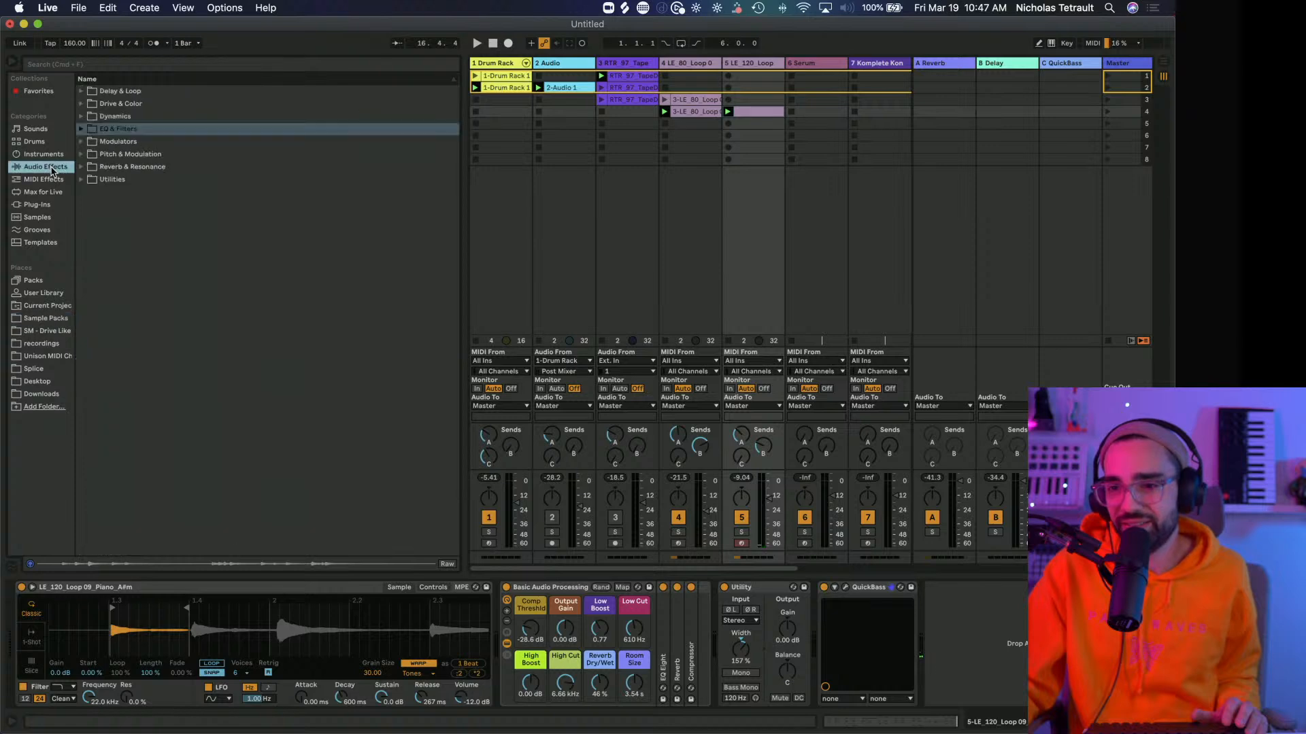
click(102, 117)
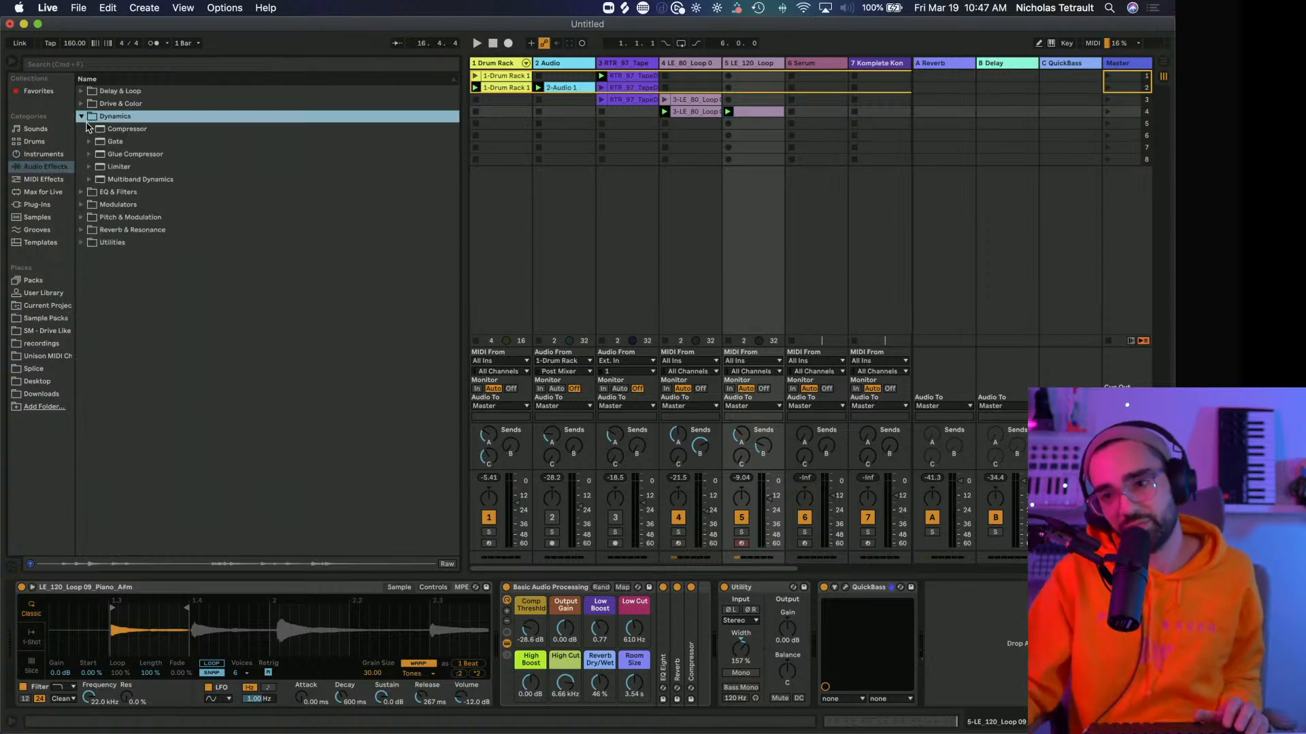
drag(112, 134, 575, 268)
click(461, 589)
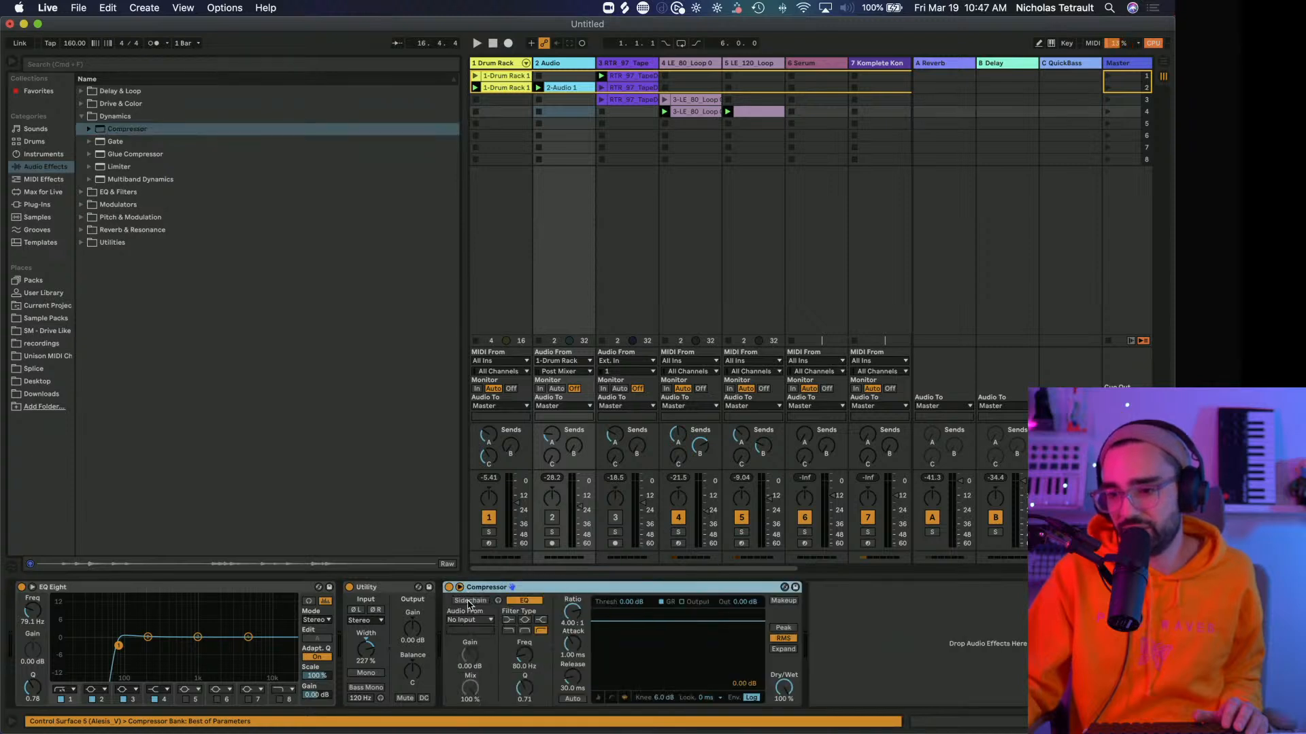
Sidechain the Compressor on 2 Audio from 1-Drum Rack, Pre FX, and during playback set its Threshold to -26.3 dB in the compact view.
click(469, 620)
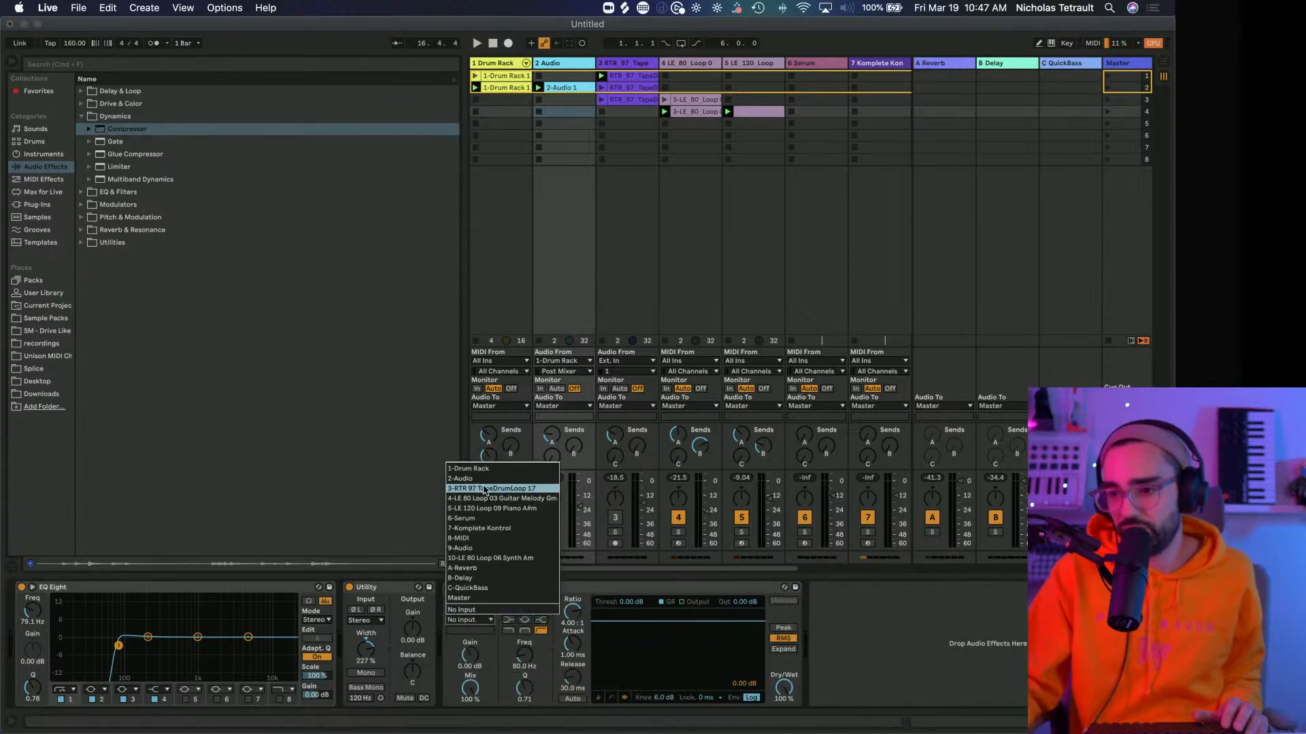
click(470, 468)
key(space)
click(488, 631)
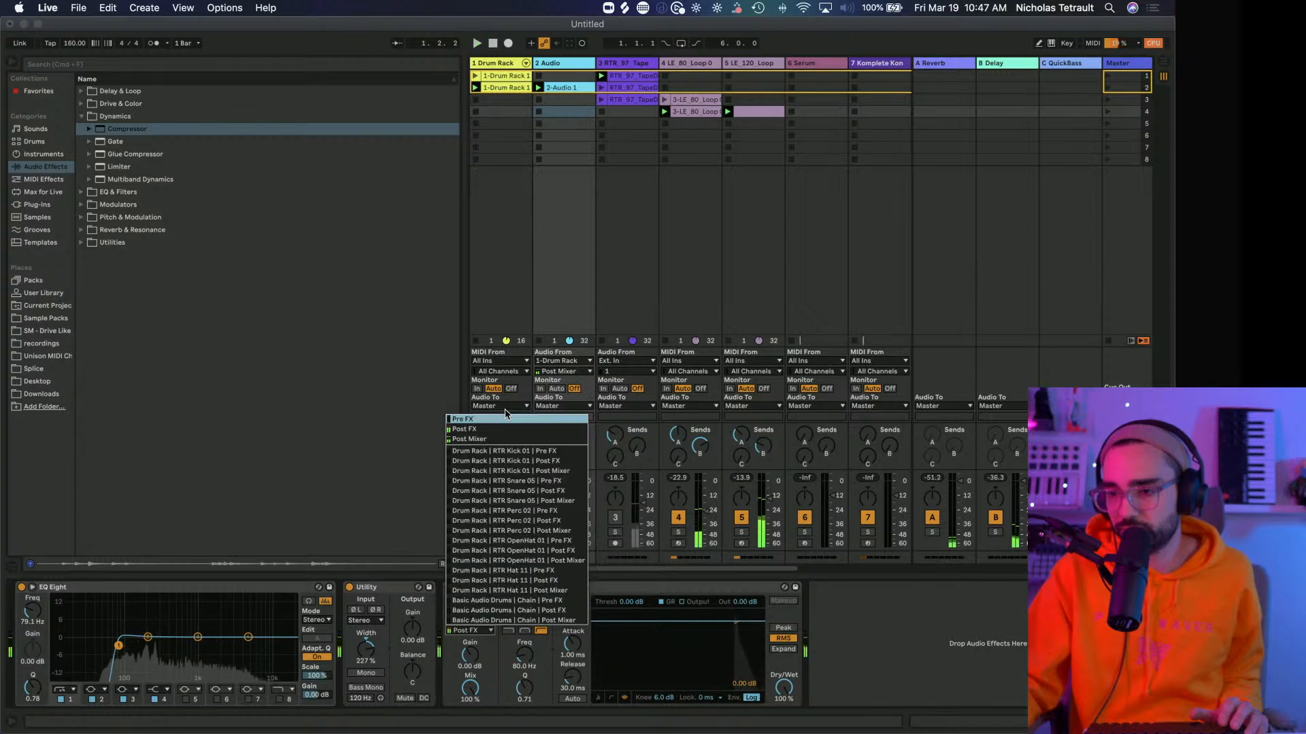
click(476, 453)
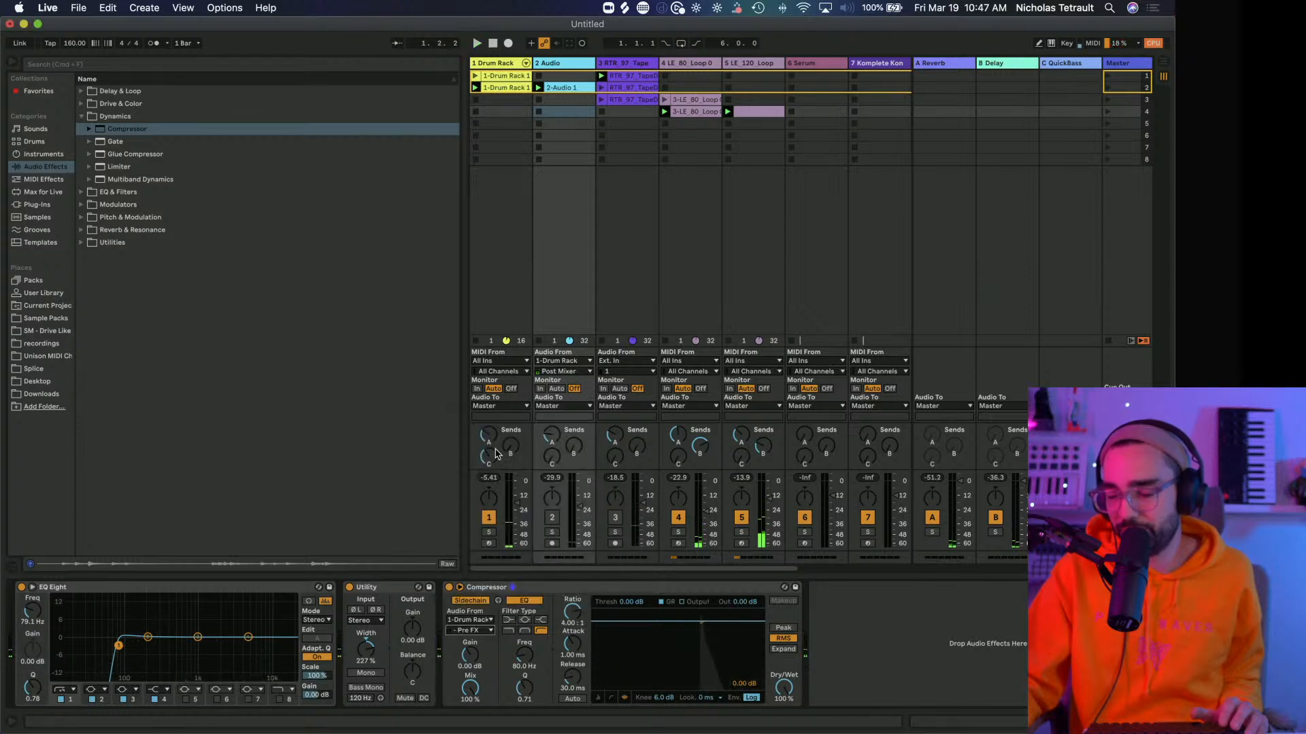
click(598, 698)
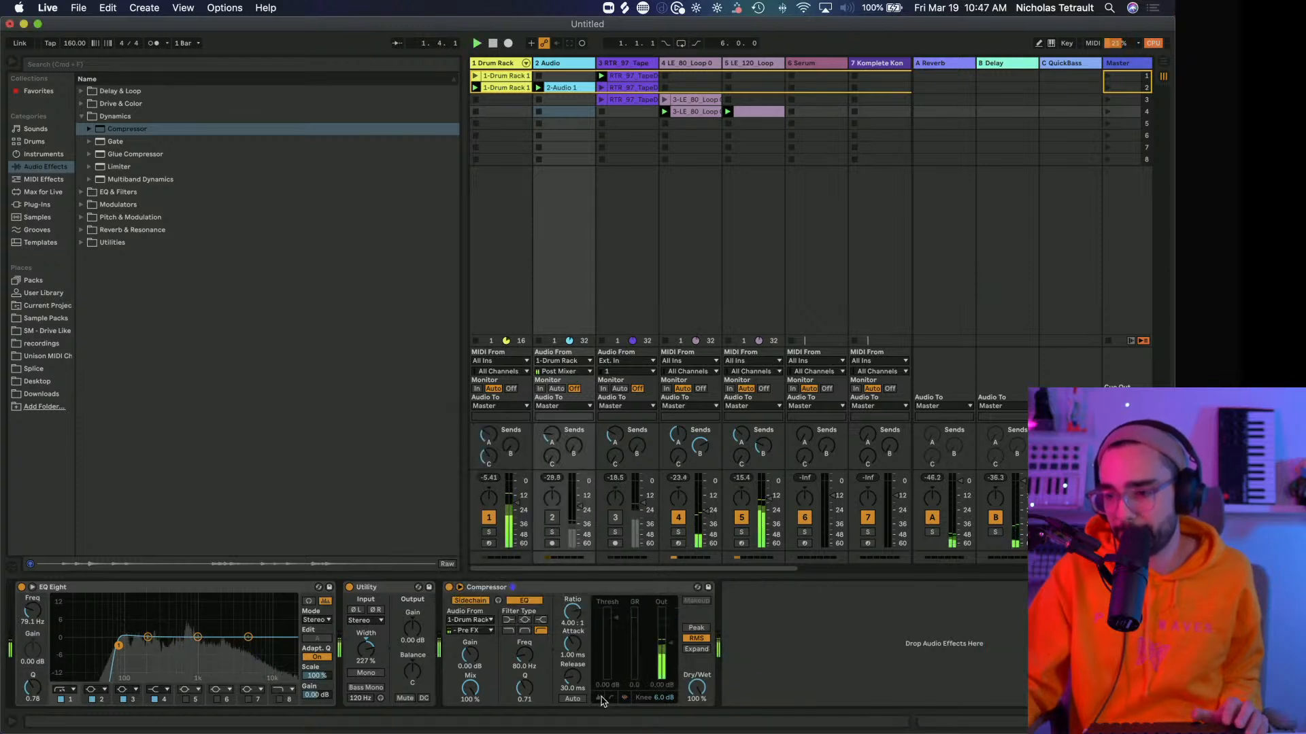
Copy the sidechained Compressor to the end of the device chains on the guitar track 4 and the piano track 5.
click(610, 590)
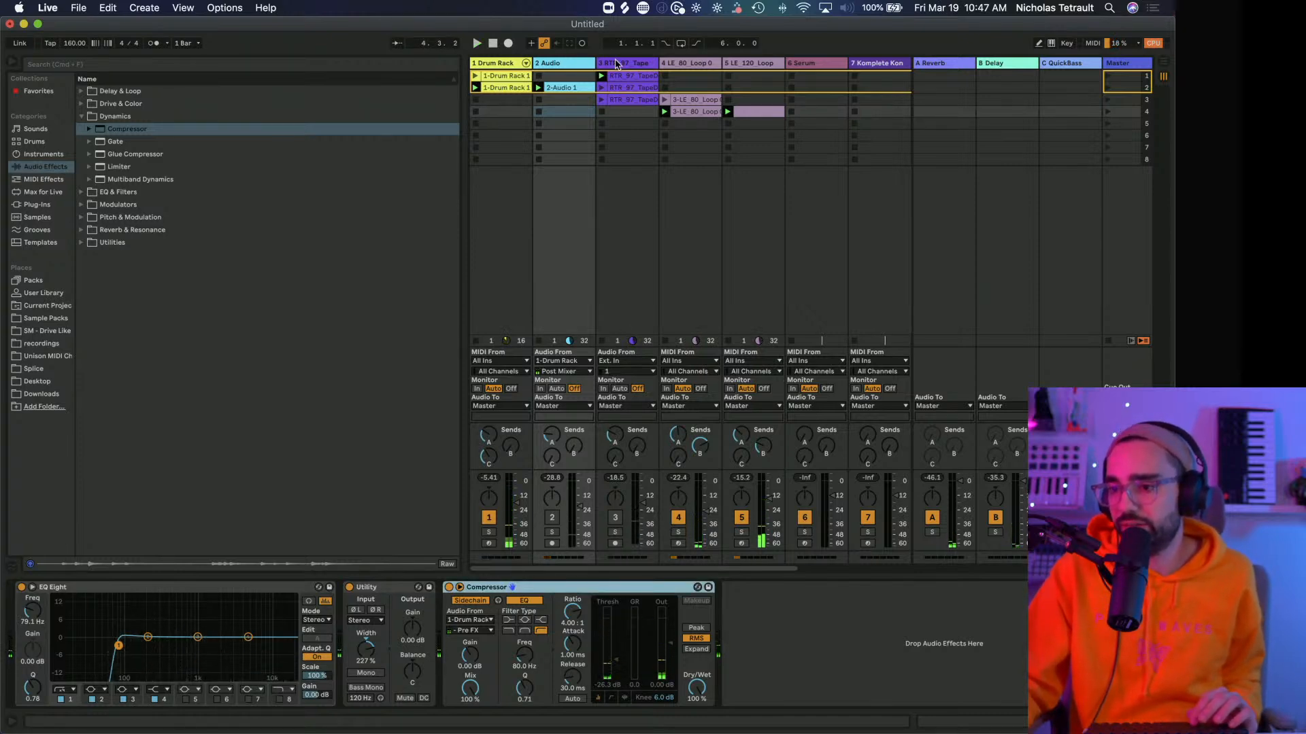
click(690, 63)
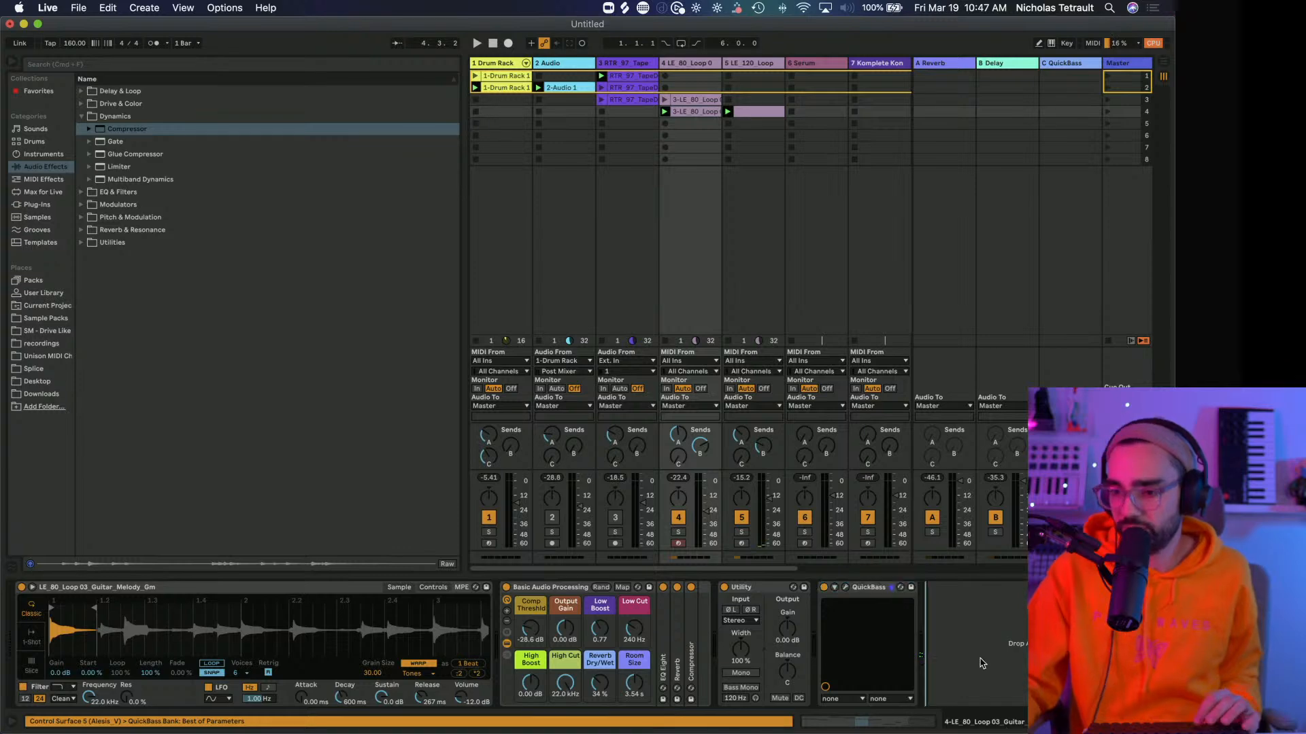
key(Return)
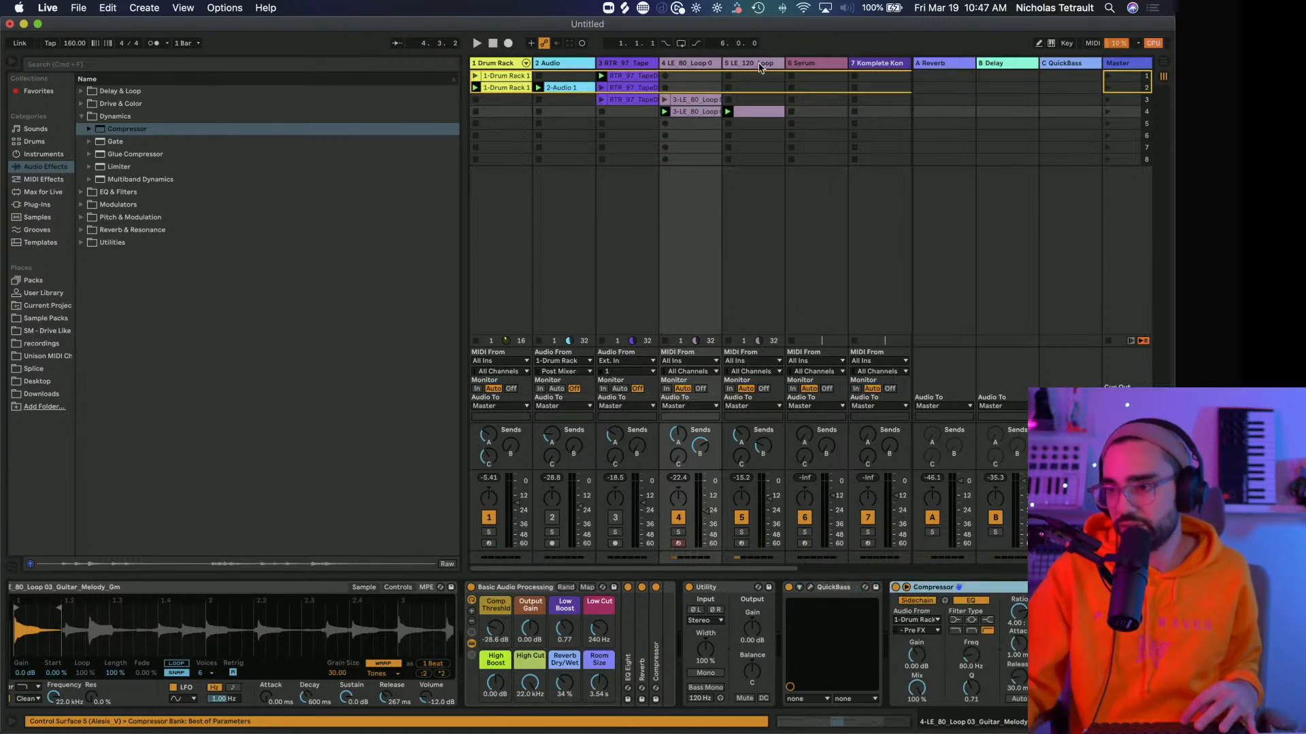
click(760, 63)
Paste the sidechained Compressor after QuickBass on audio track 9 and set its Dry/Wet to 57 % during playback.
scroll(891, 197, right, 5)
scroll(891, 197, right, 2)
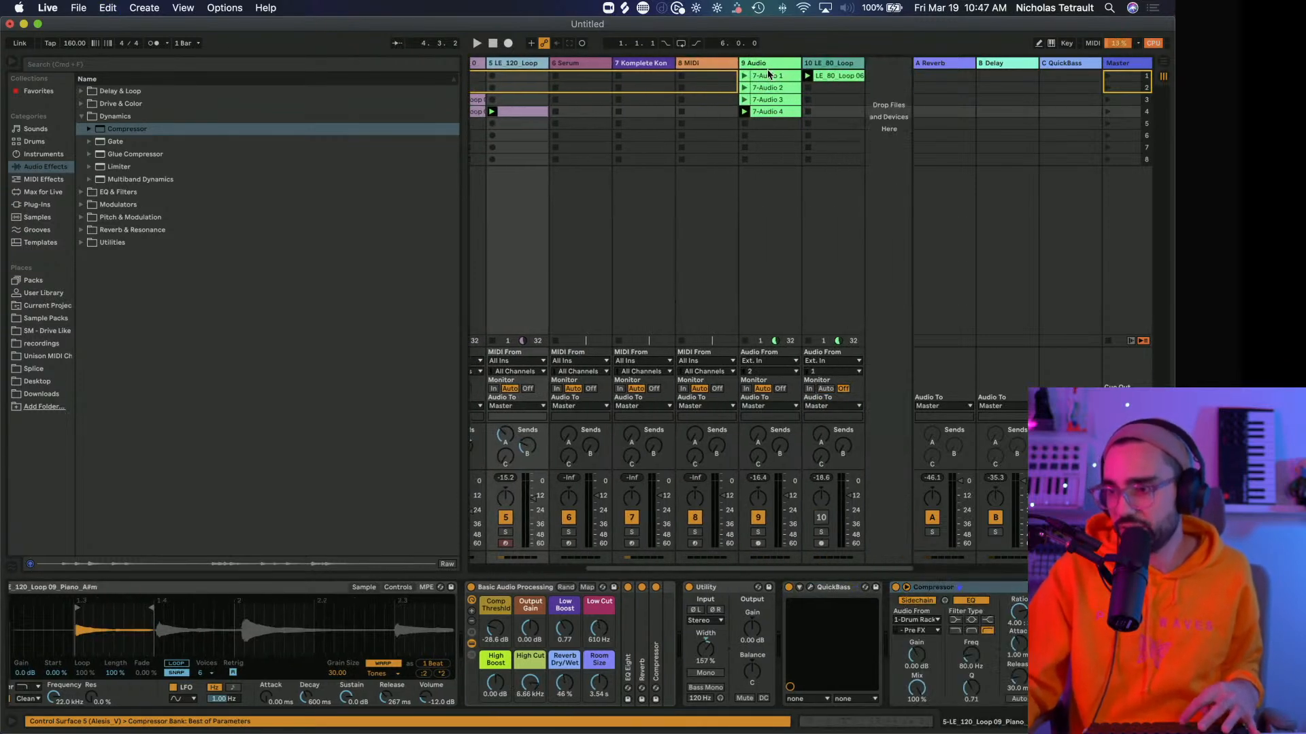
click(826, 65)
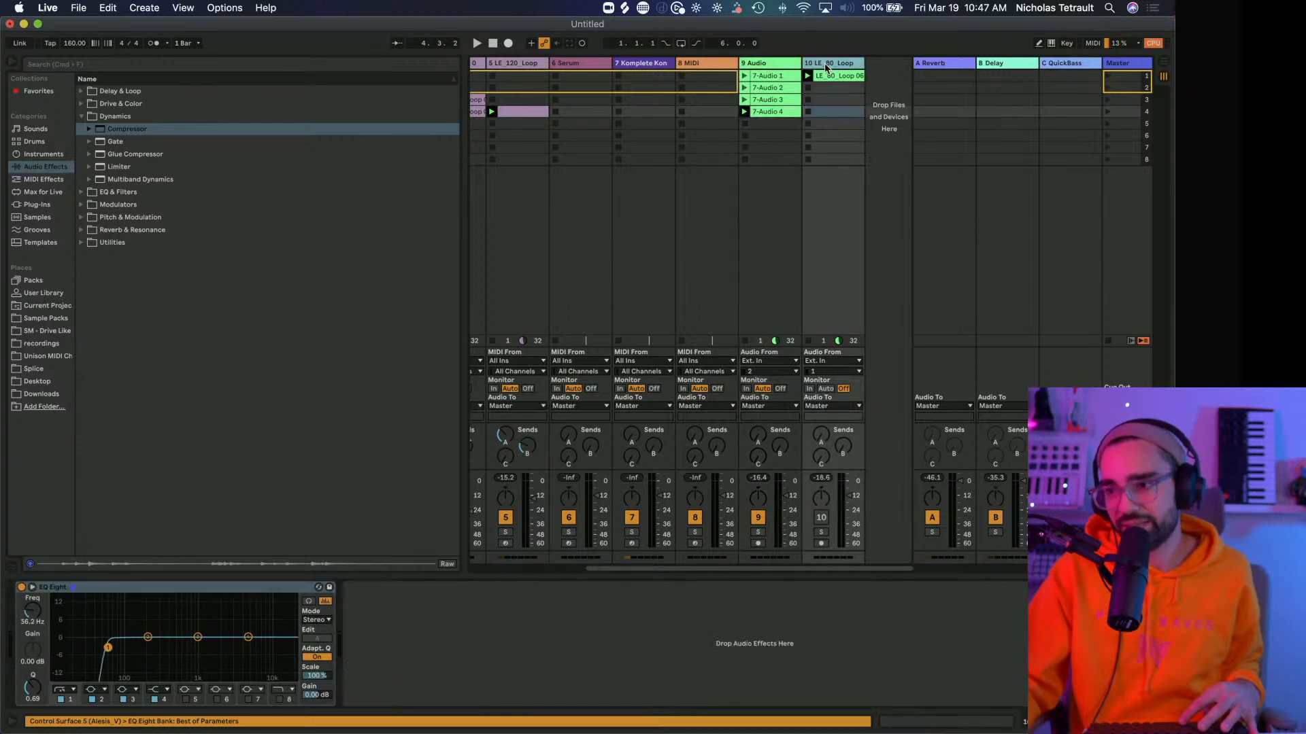
click(773, 64)
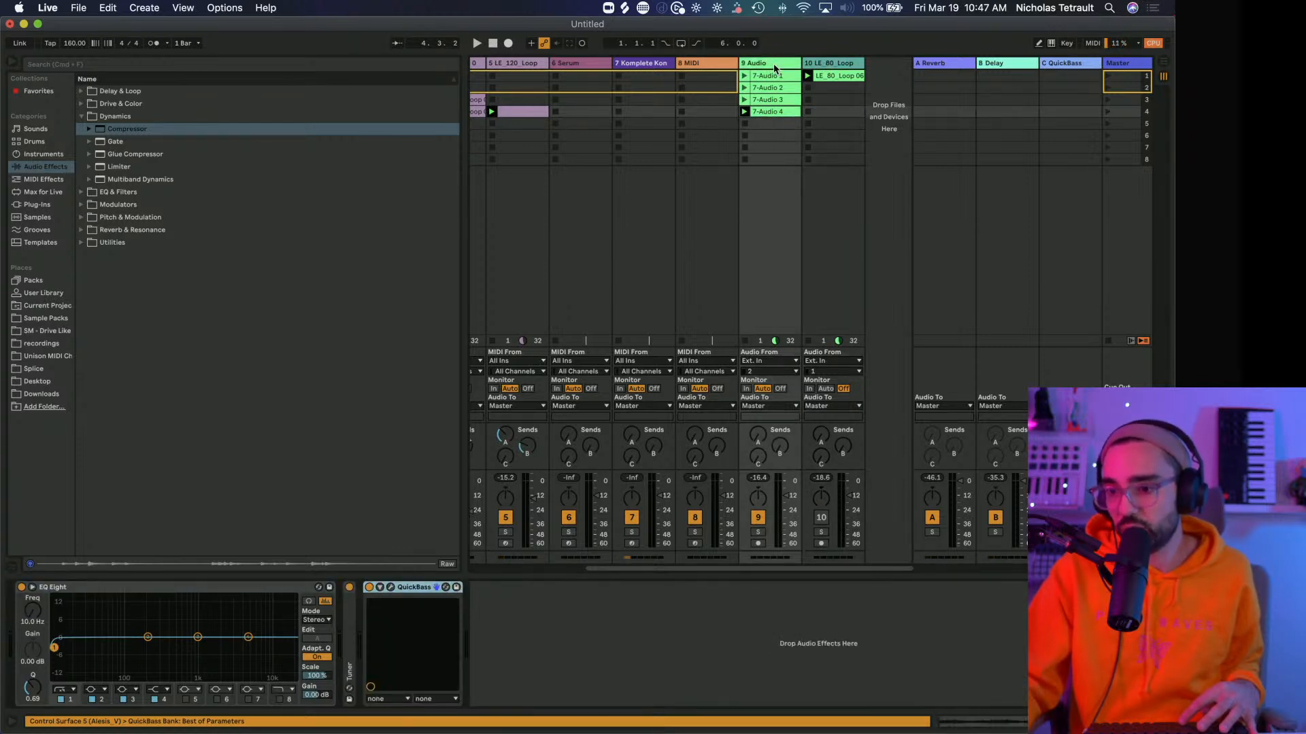
key(space)
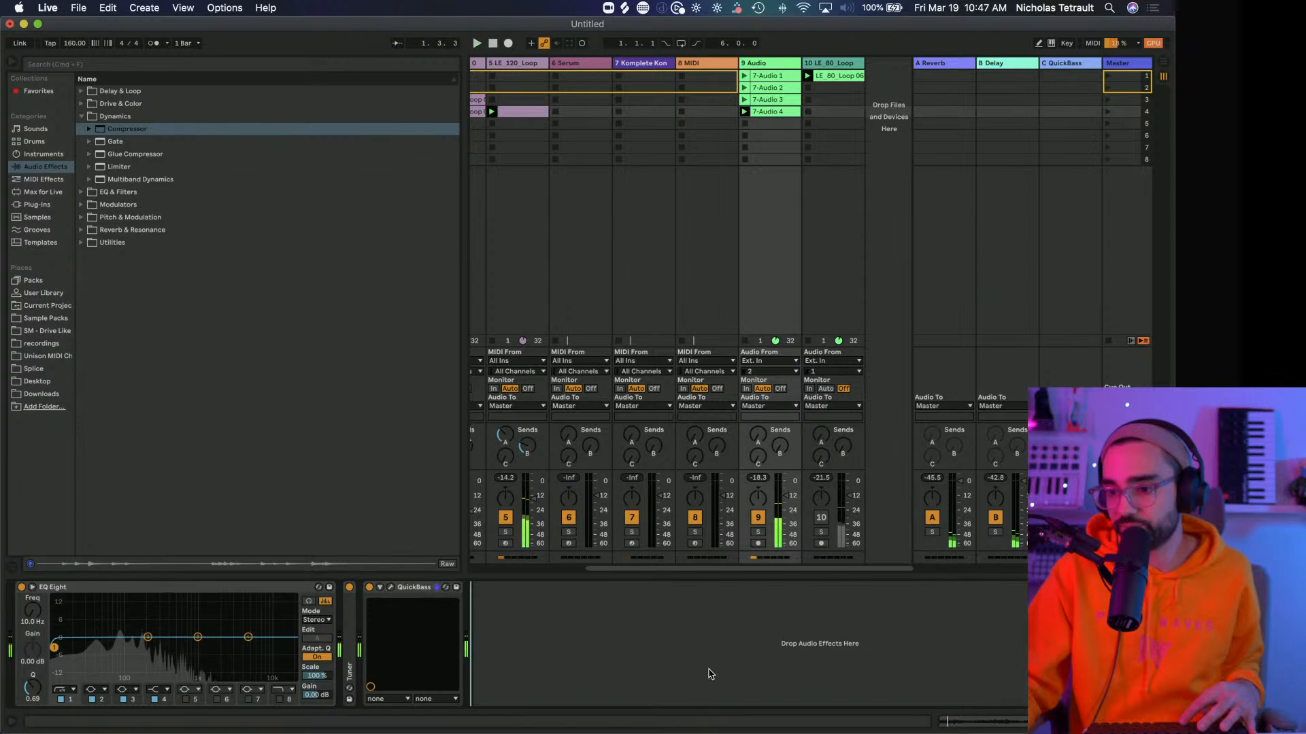
key(Return)
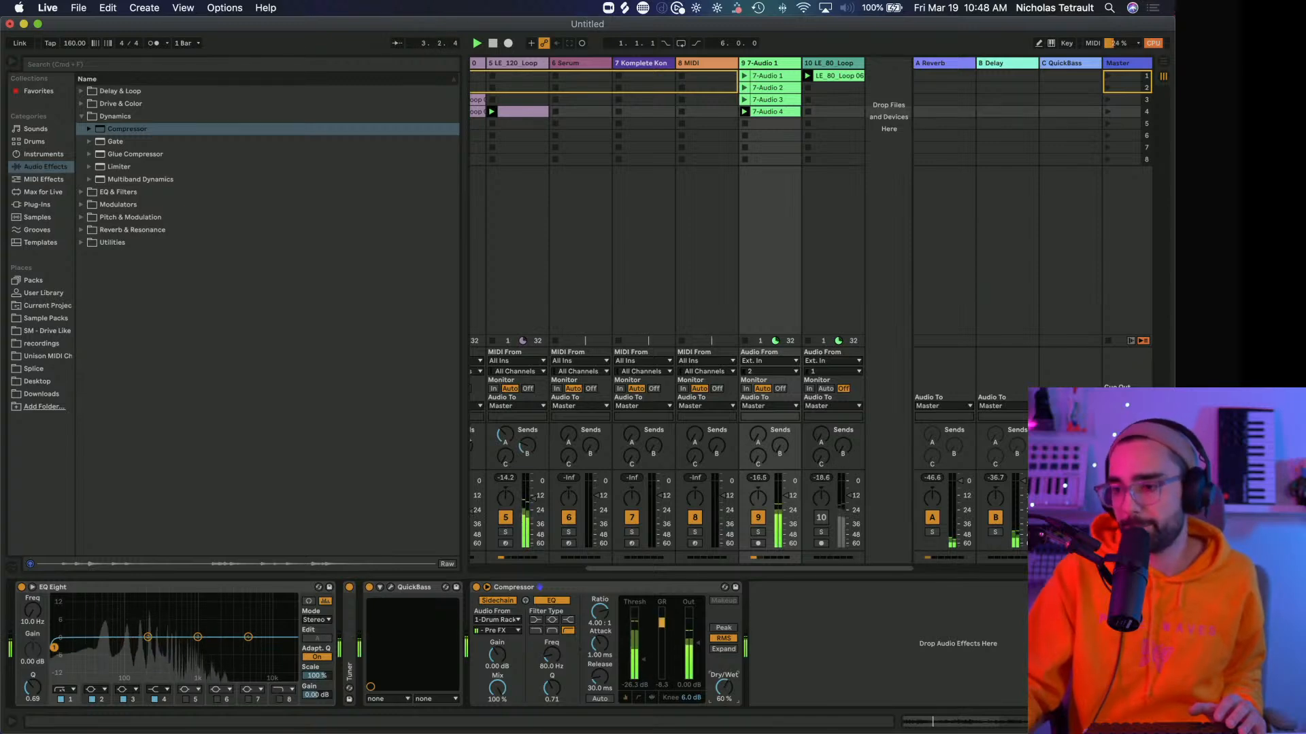
Hide the browser and show the devices of the piano track, 5 LE_120_Loop.
click(14, 62)
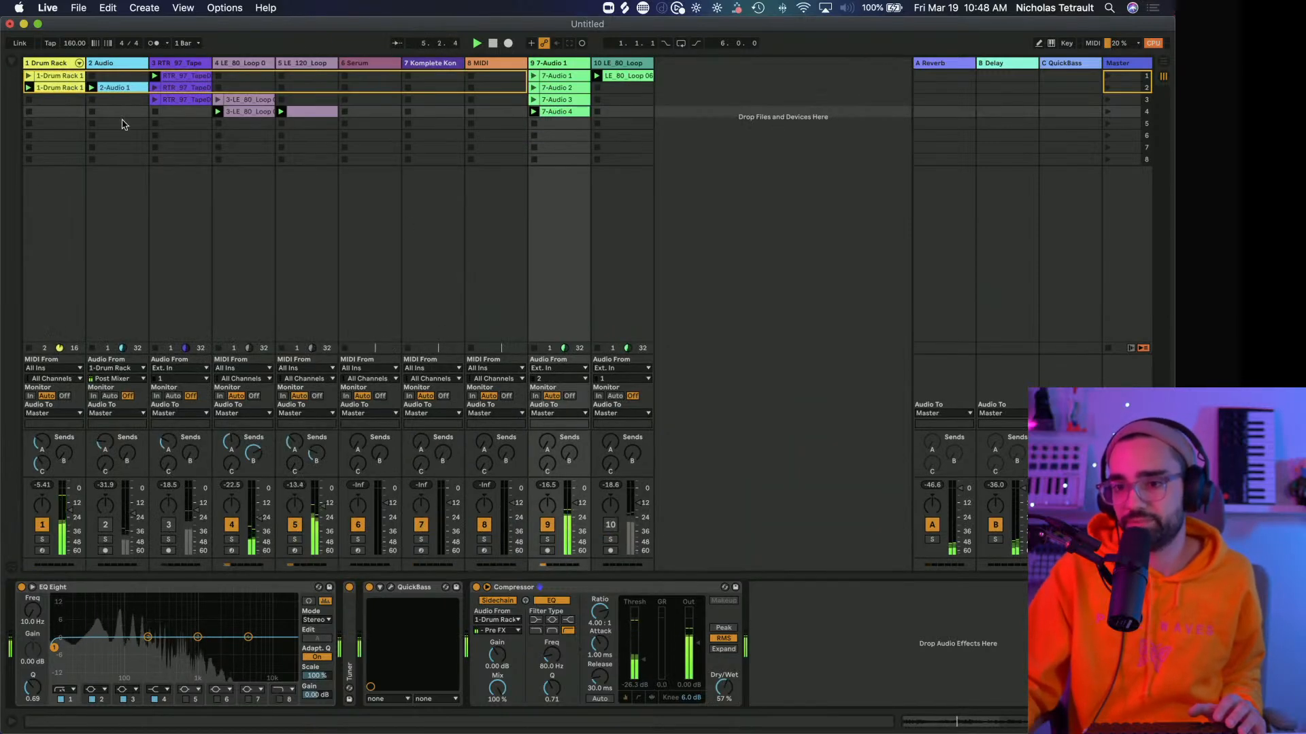
click(80, 63)
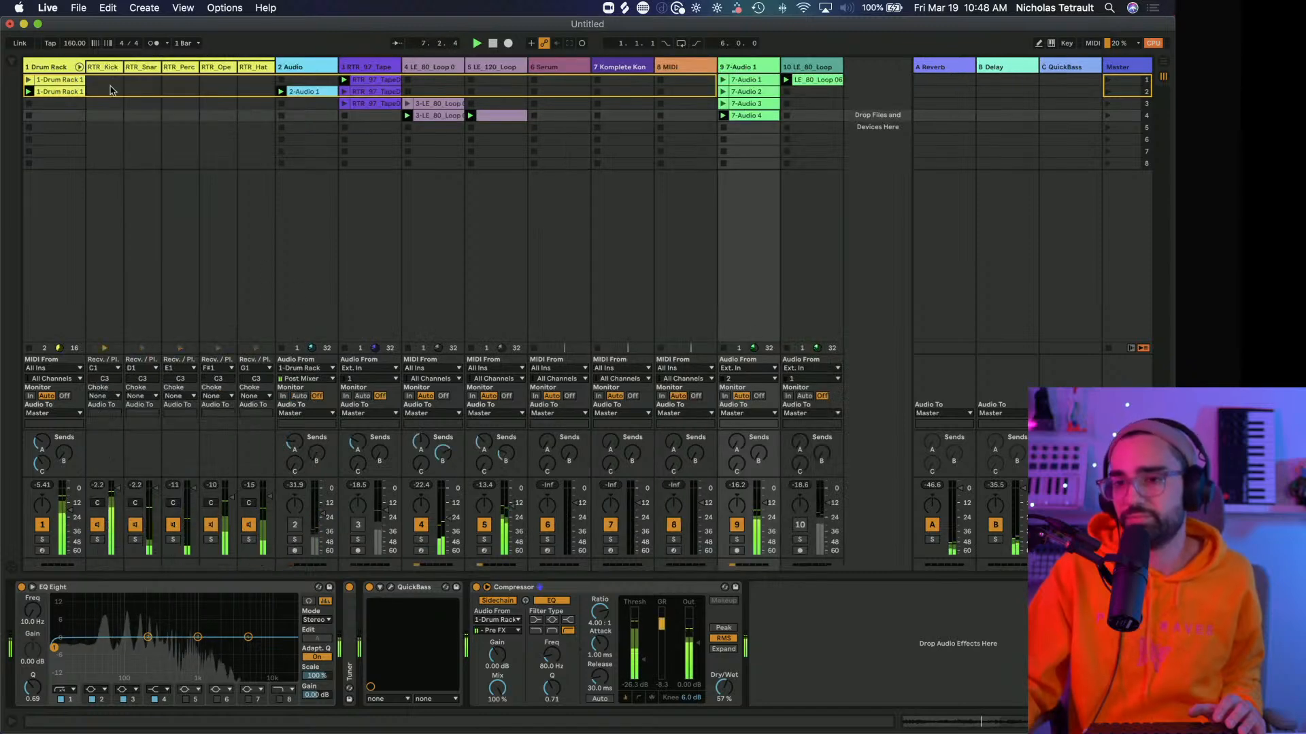
click(79, 66)
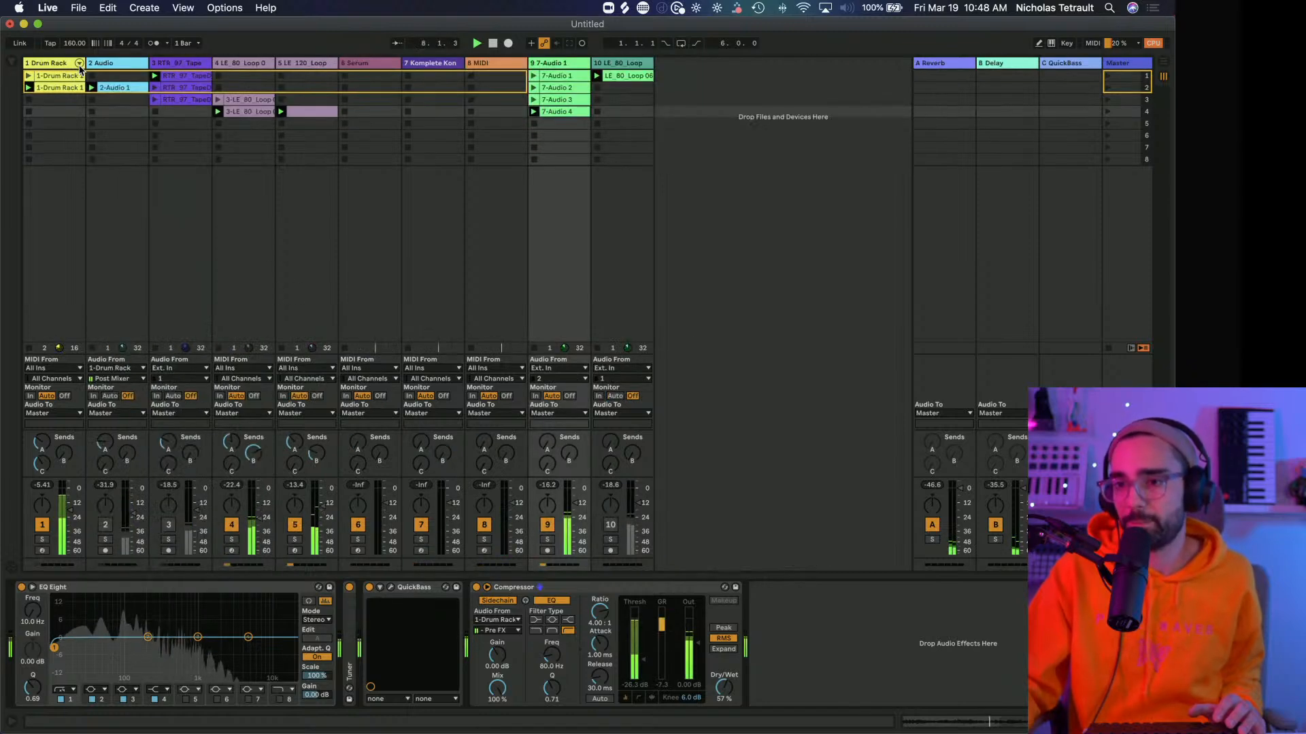
click(306, 63)
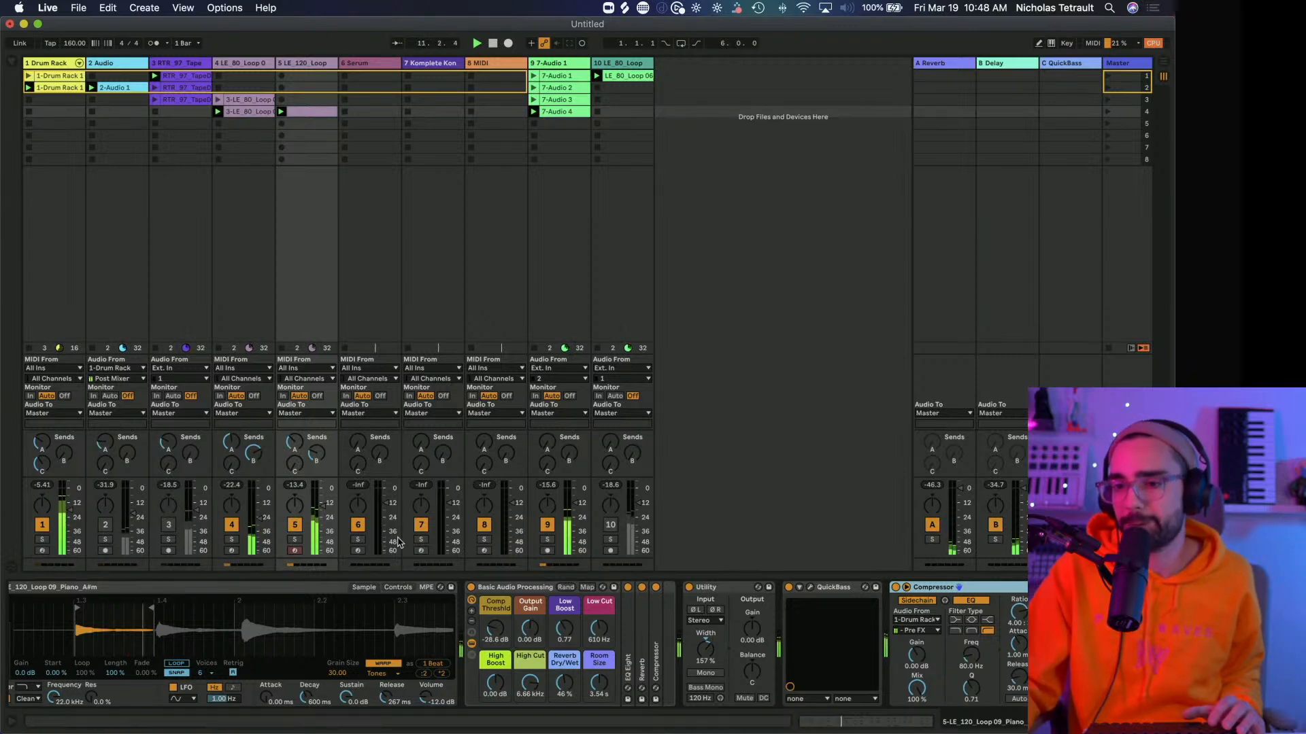
Move the 7-Audio 1 track directly after LE_120_Loop and place the LE_80_Loop 06 track right behind it, before Serum.
click(61, 64)
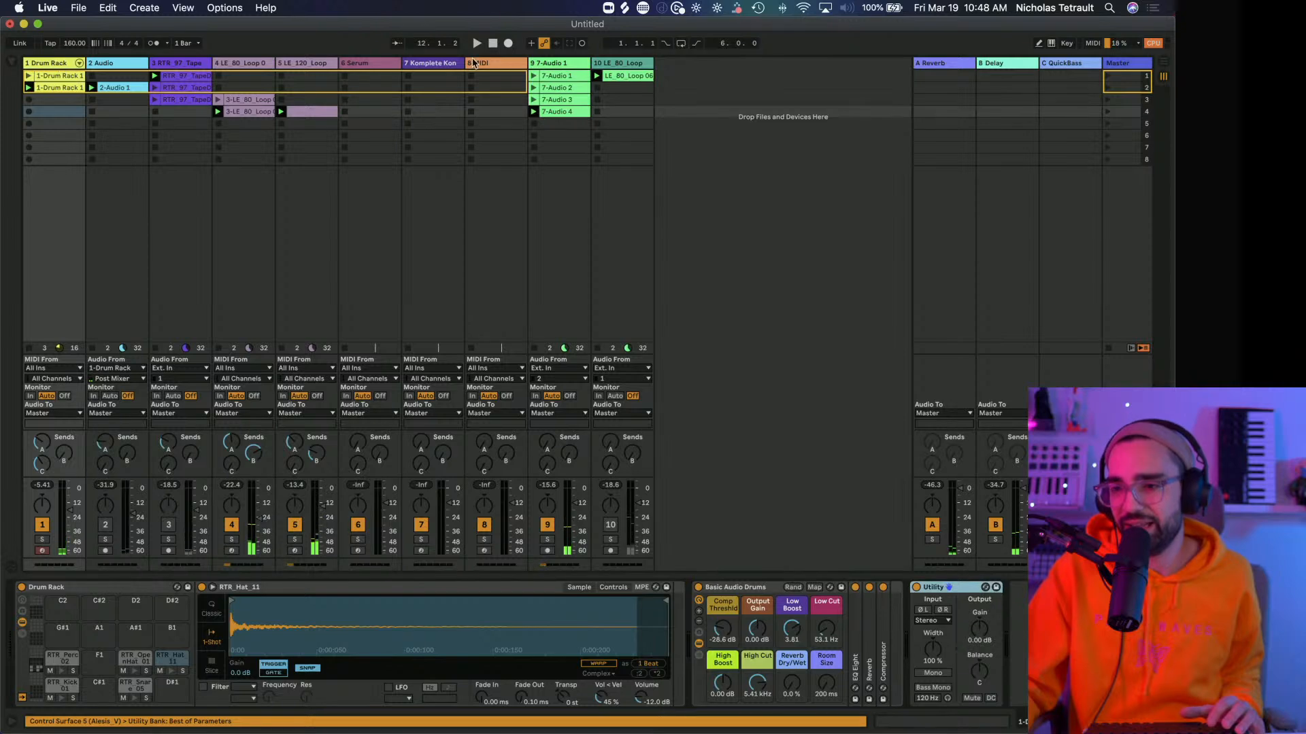
drag(550, 65, 355, 64)
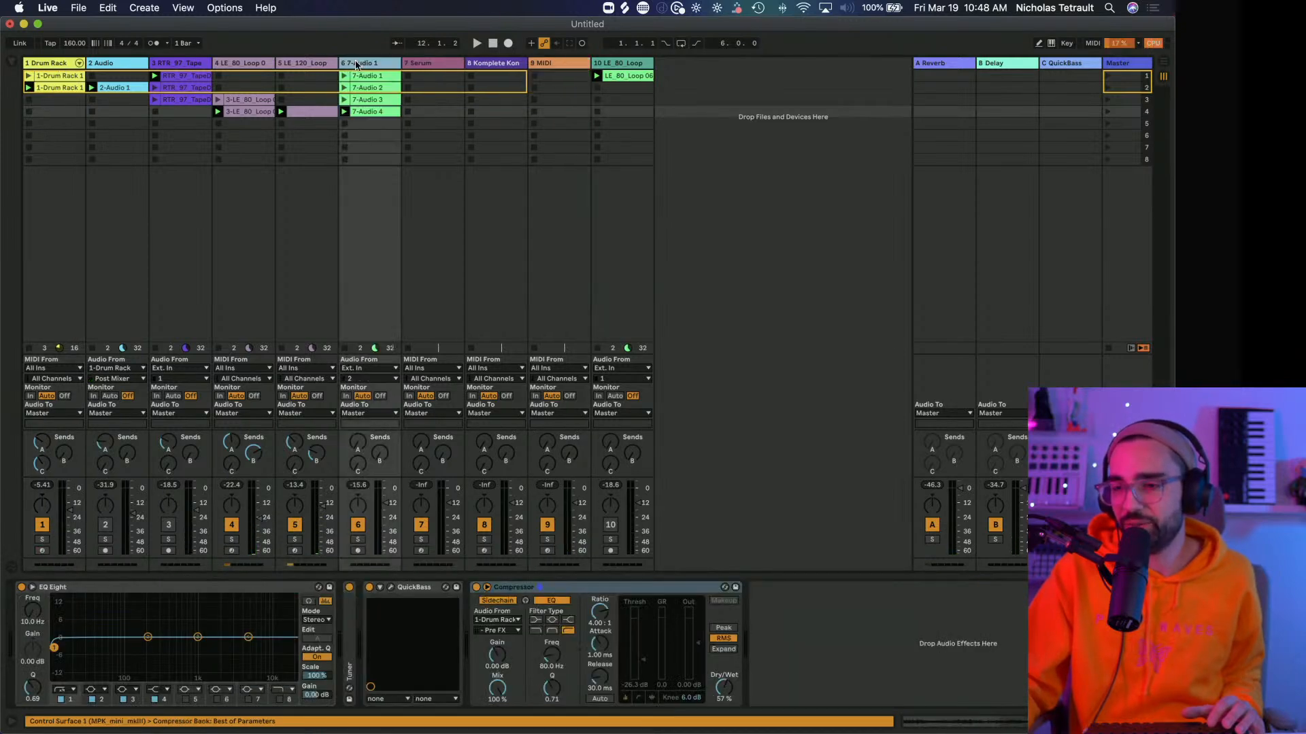
drag(602, 63, 406, 62)
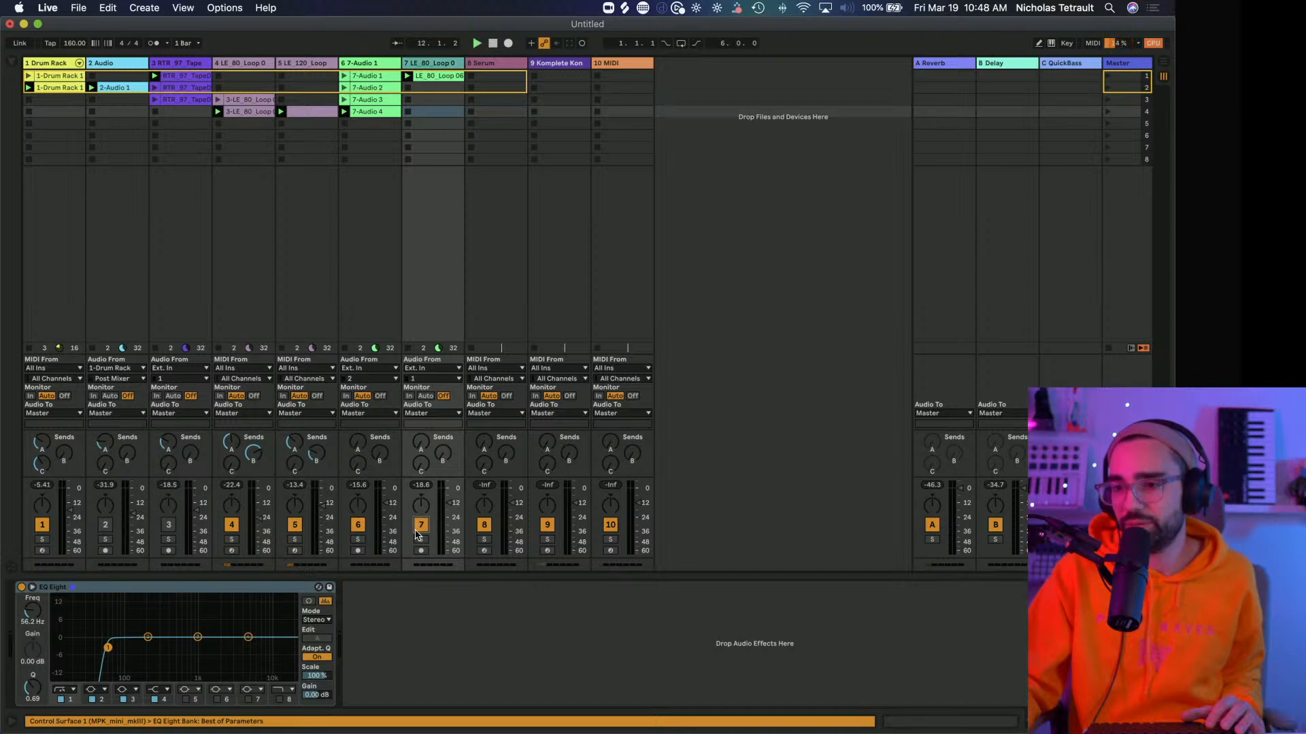
Paste the sidechain Compressor after EQ Eight on track 7 and set its threshold to about -28 dB during playback.
key(space)
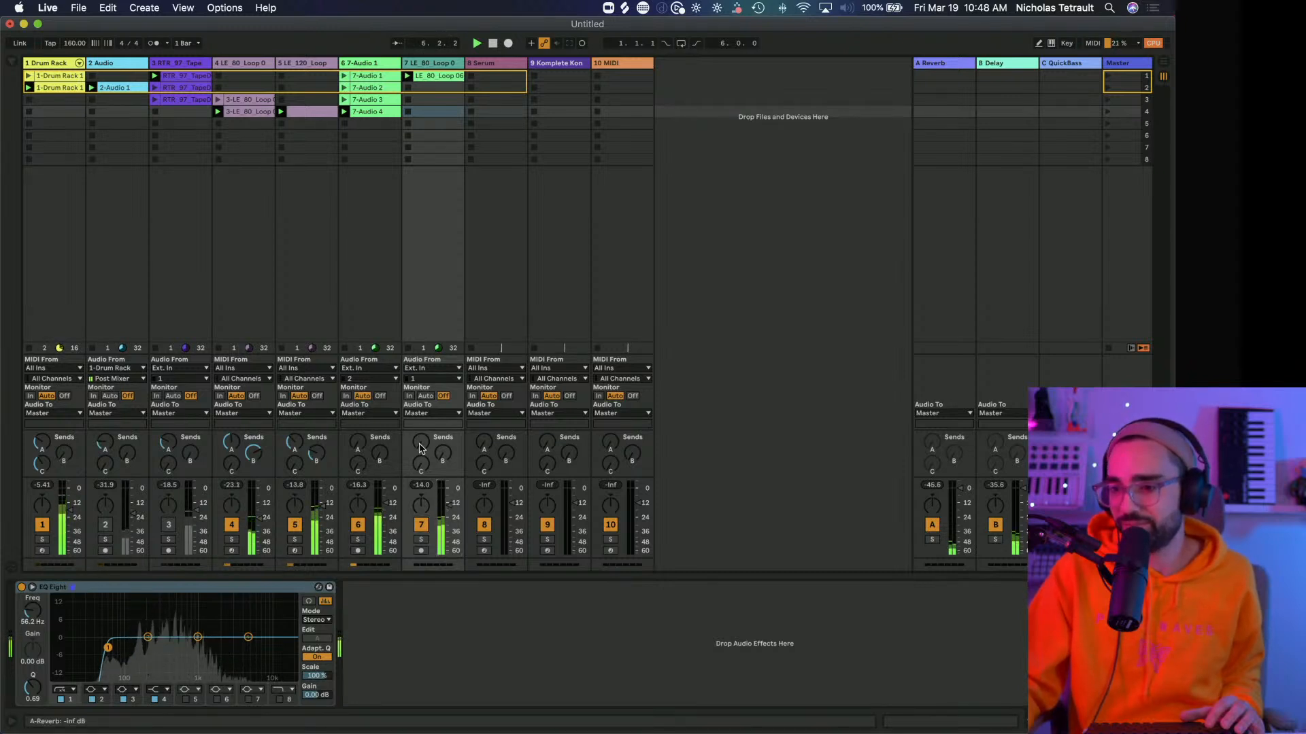
click(443, 677)
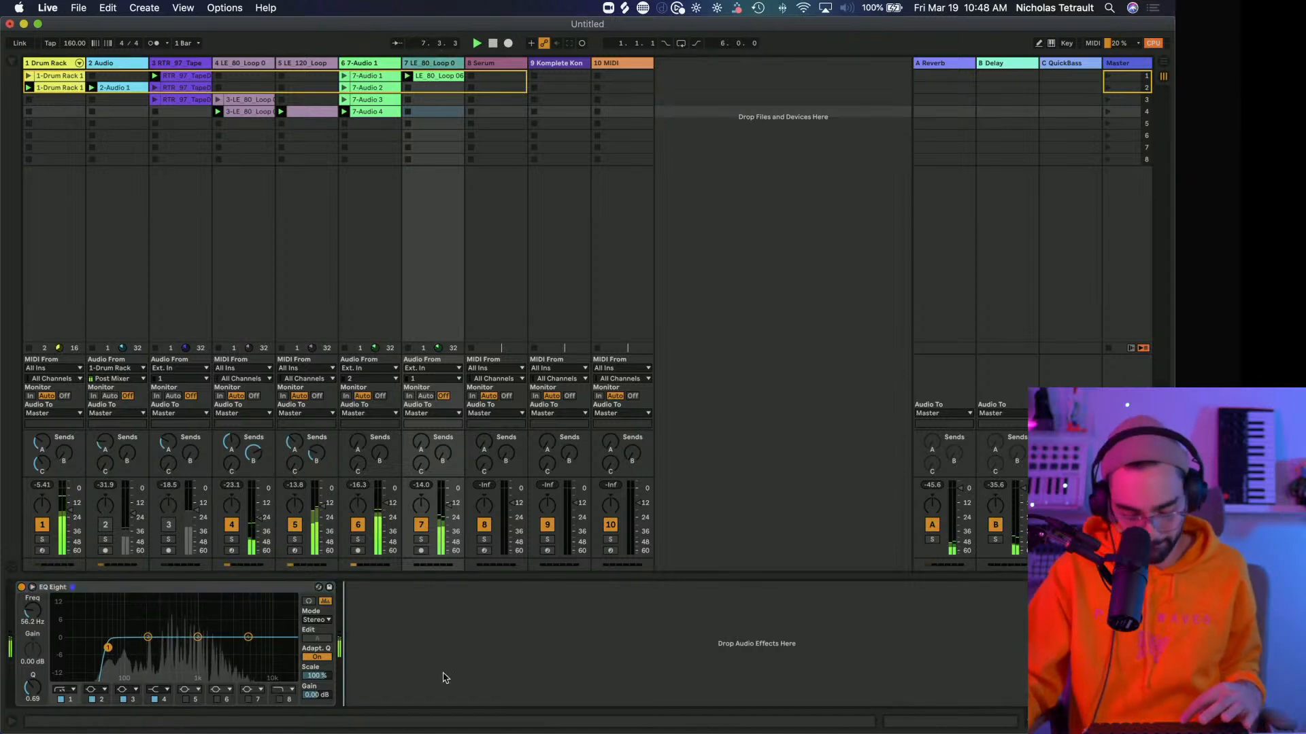
key(super+v)
drag(515, 661, 515, 663)
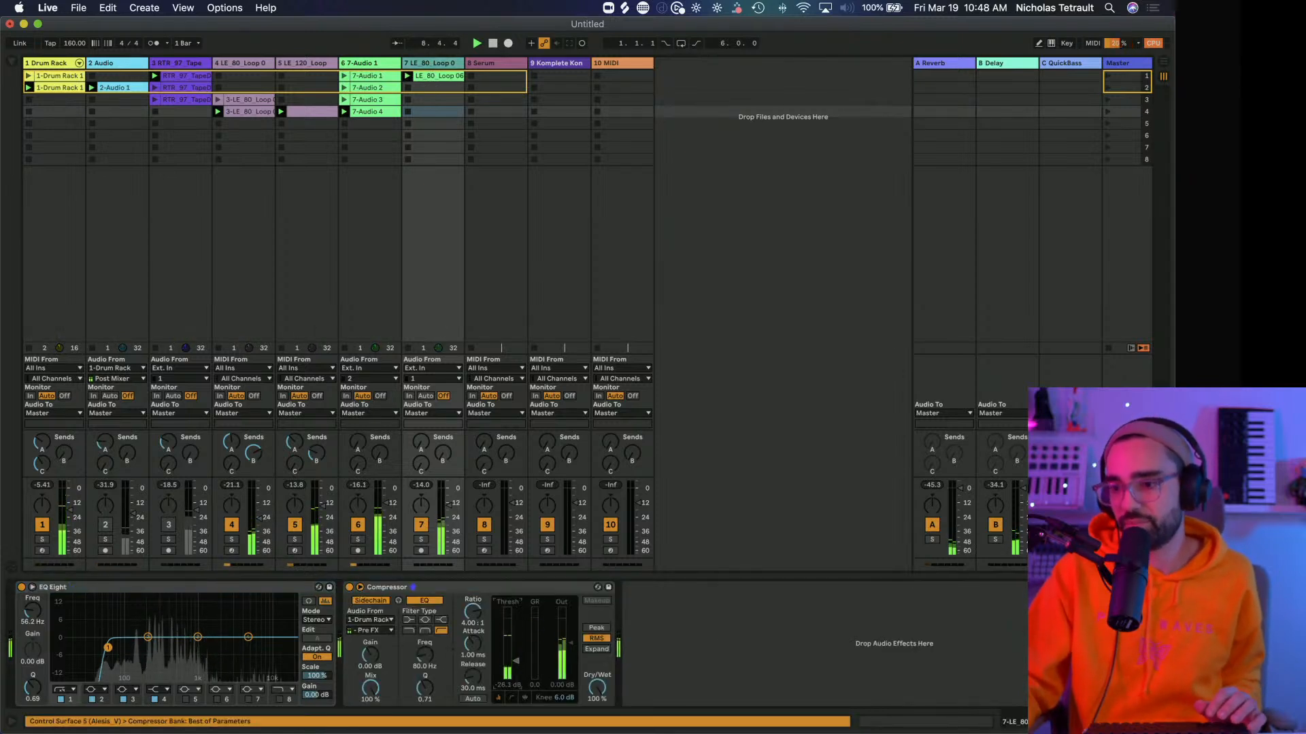
Raise track 7's send to the Reverb return and fine-tune the track's volume.
drag(420, 442, 421, 422)
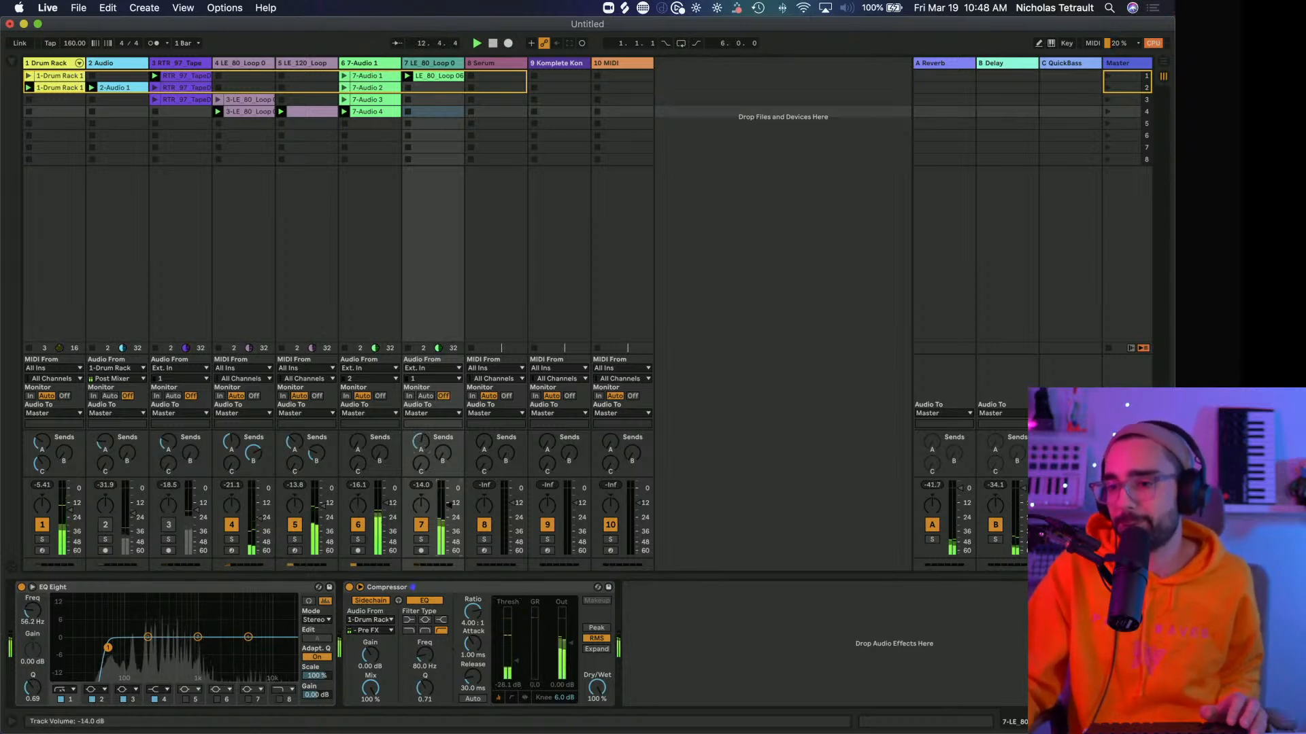
drag(449, 506, 449, 503)
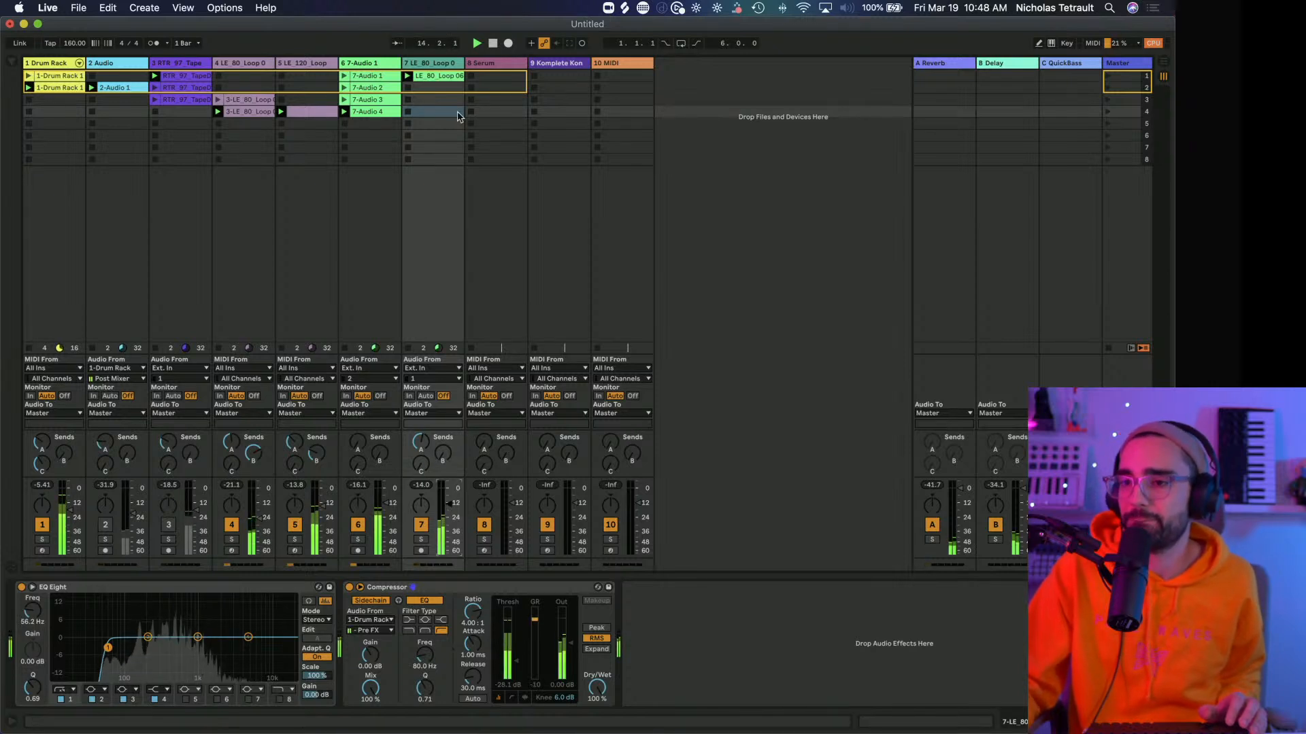
Copy the LE_80_Loop 06 clip into the second slot of track 7 and launch the copy.
click(450, 79)
alt+drag(450, 79, 442, 89)
click(408, 88)
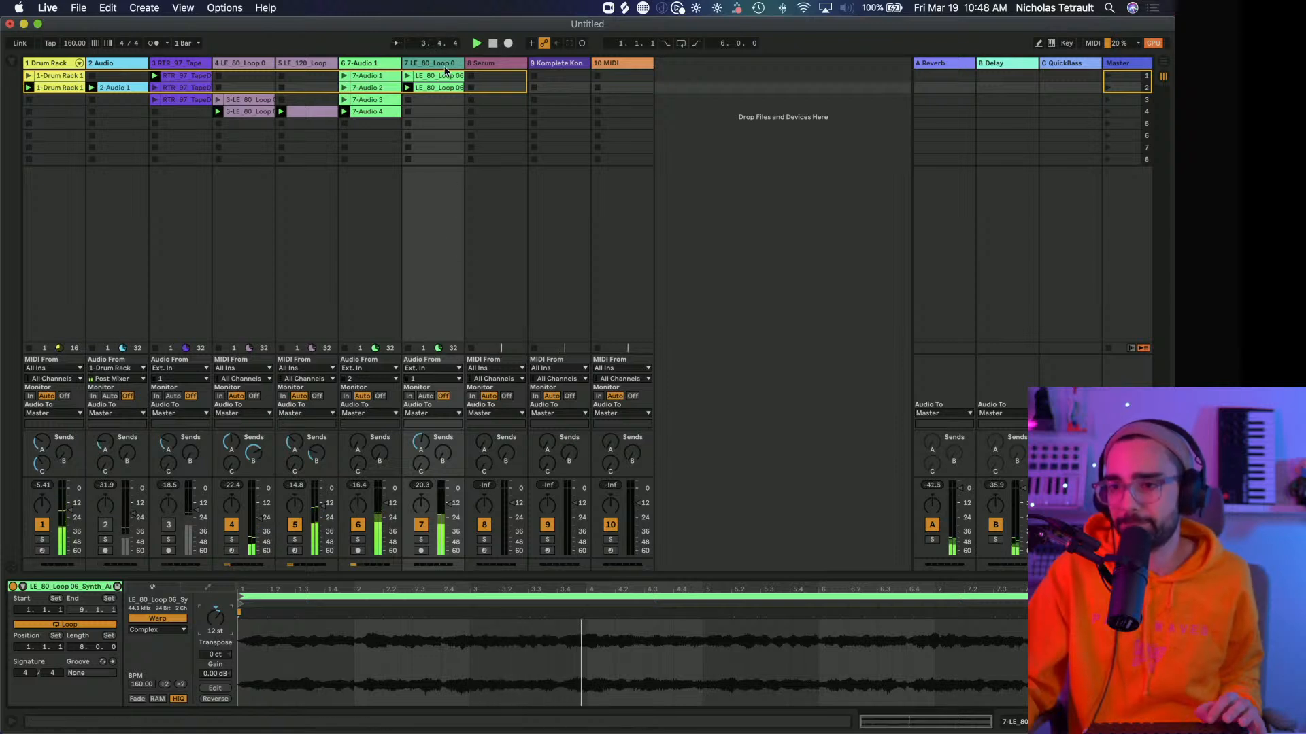
Duplicate track 7, keeping only the first-slot clip on the original and only the second-slot clip on the copy.
key(super+d)
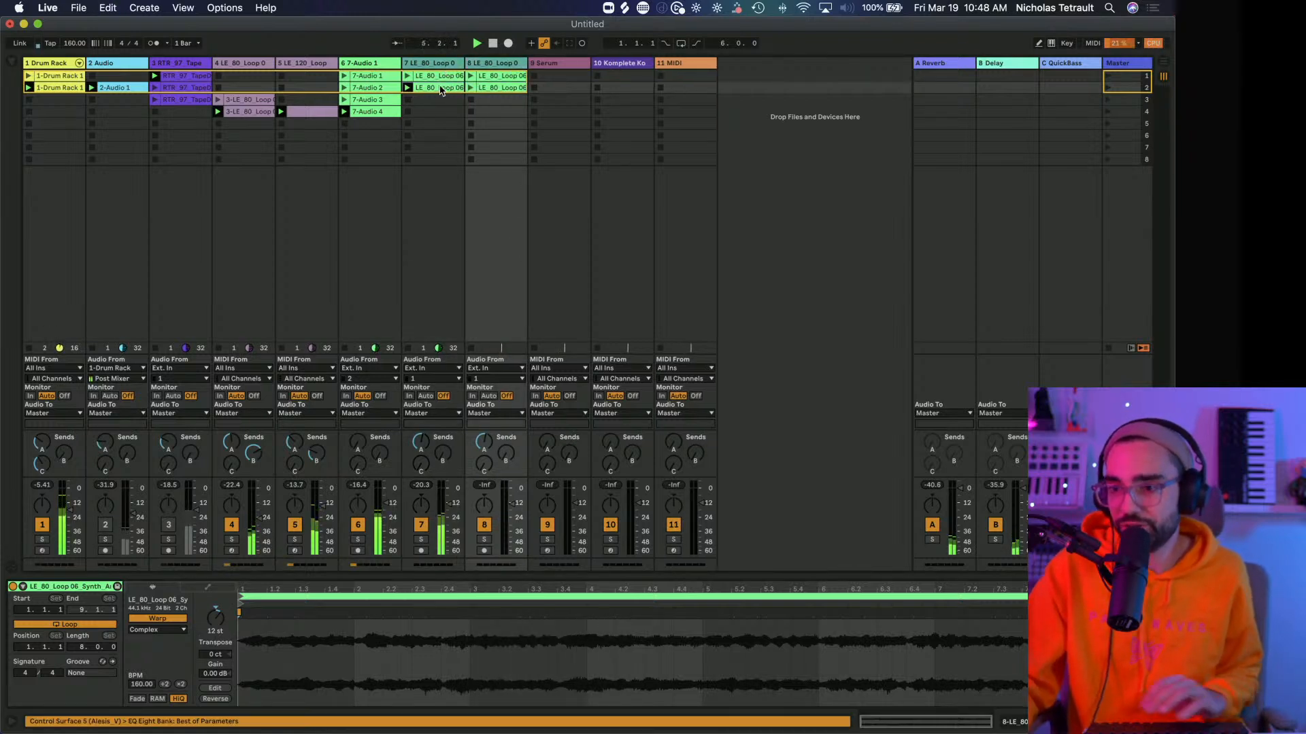
click(440, 87)
key(Delete)
click(496, 77)
key(Delete)
click(486, 90)
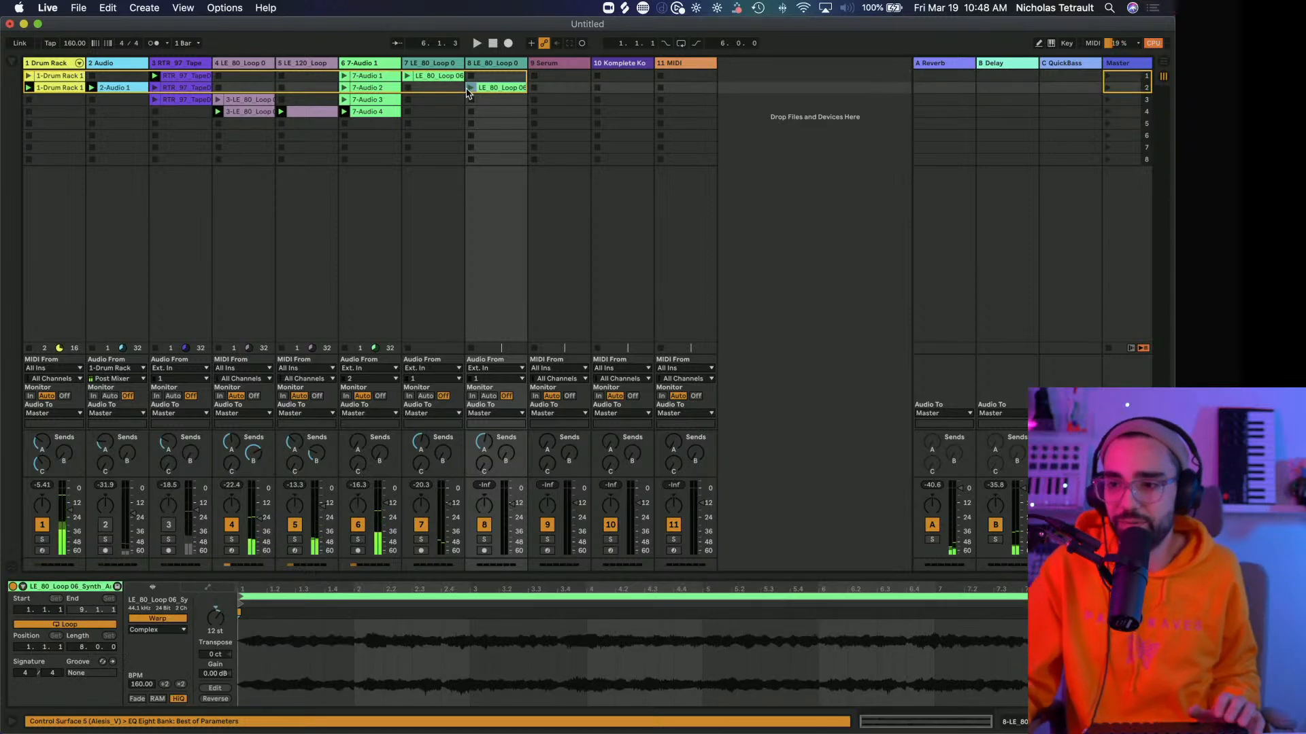
Add the Hybrid Reverb hall preset Cathedral Huge to the duplicated LE_80_Loop track 8.
key(super+alt+b)
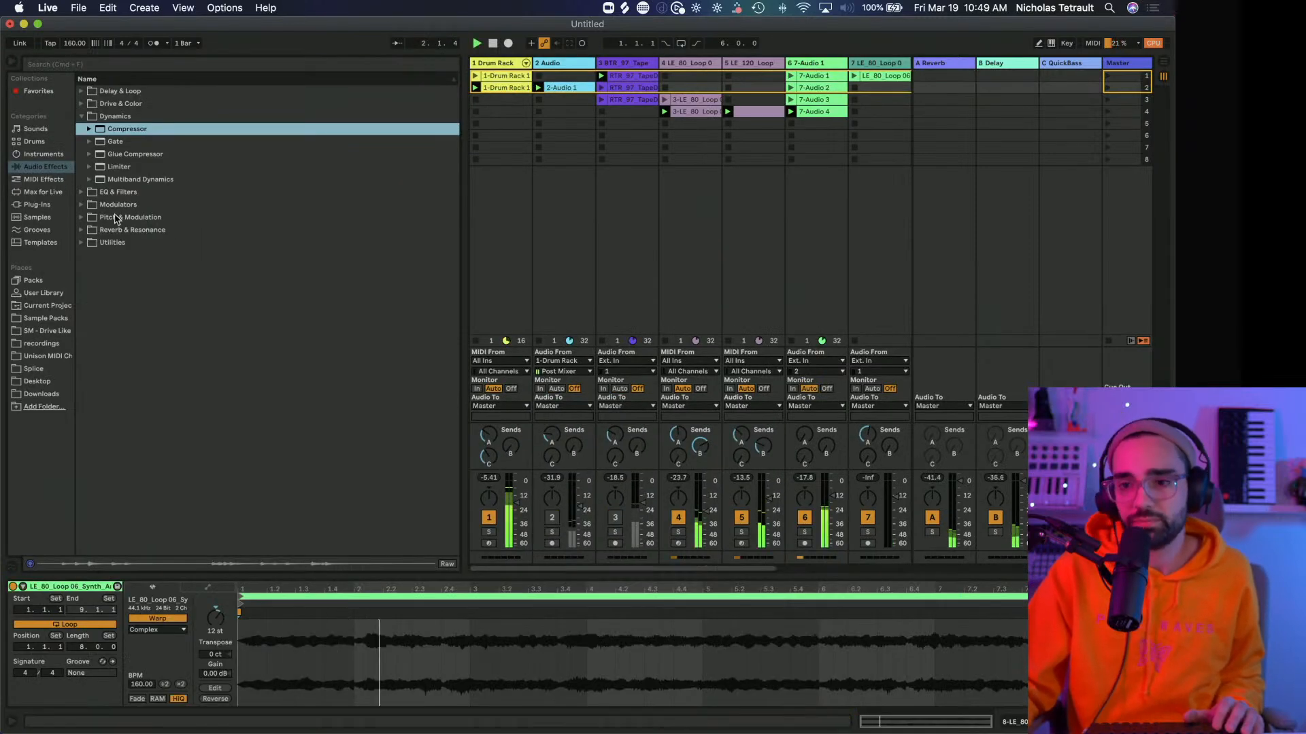
click(80, 117)
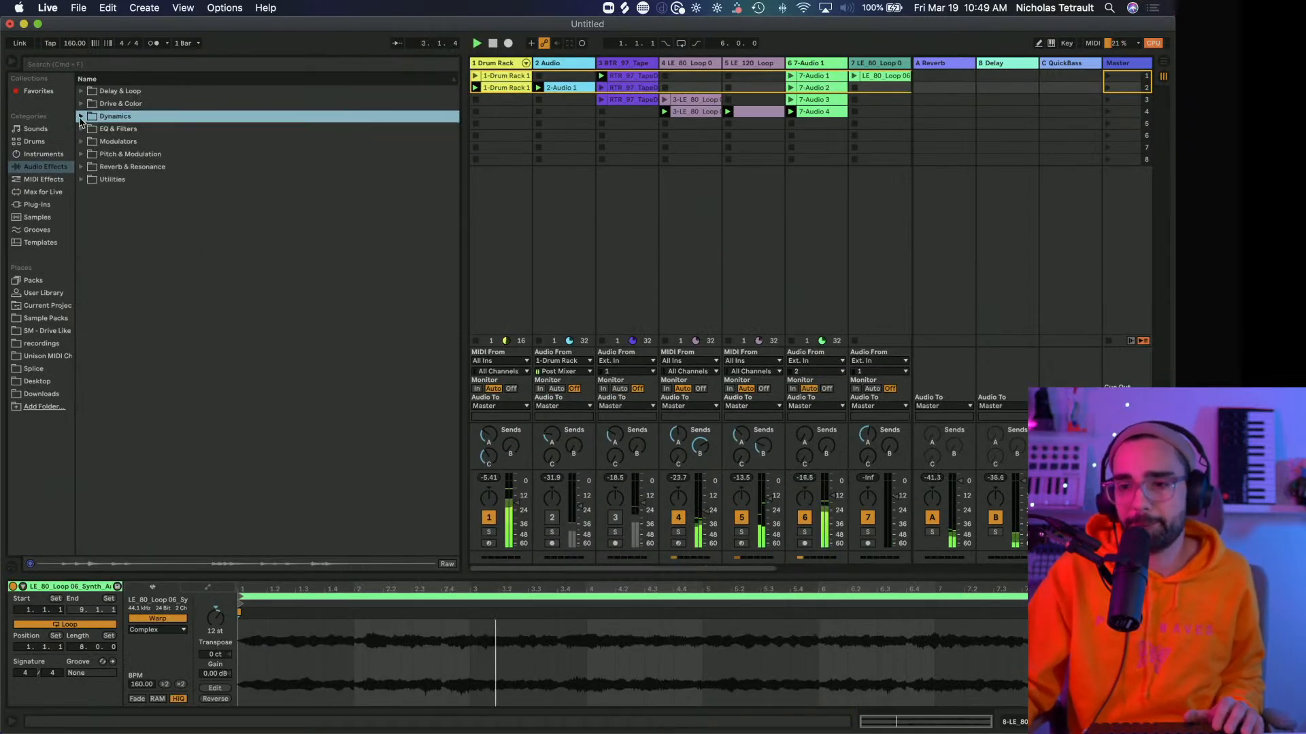
click(81, 168)
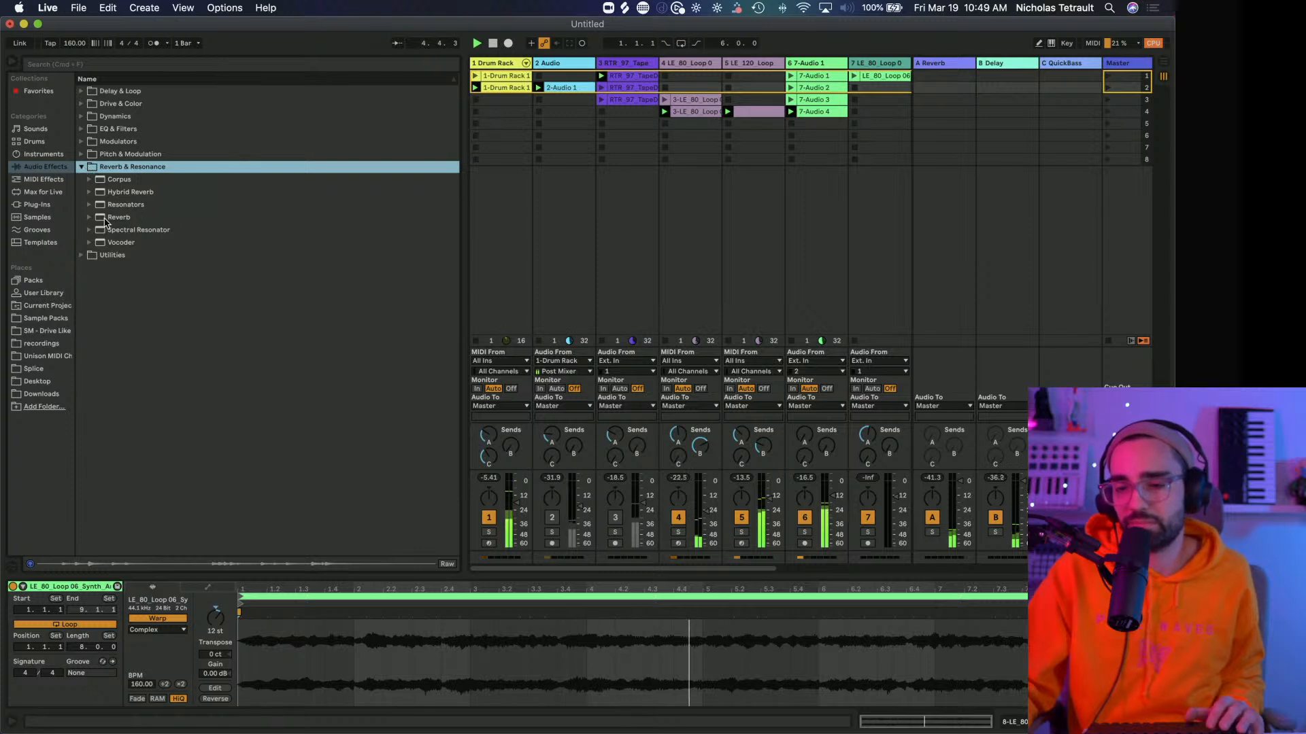
click(98, 193)
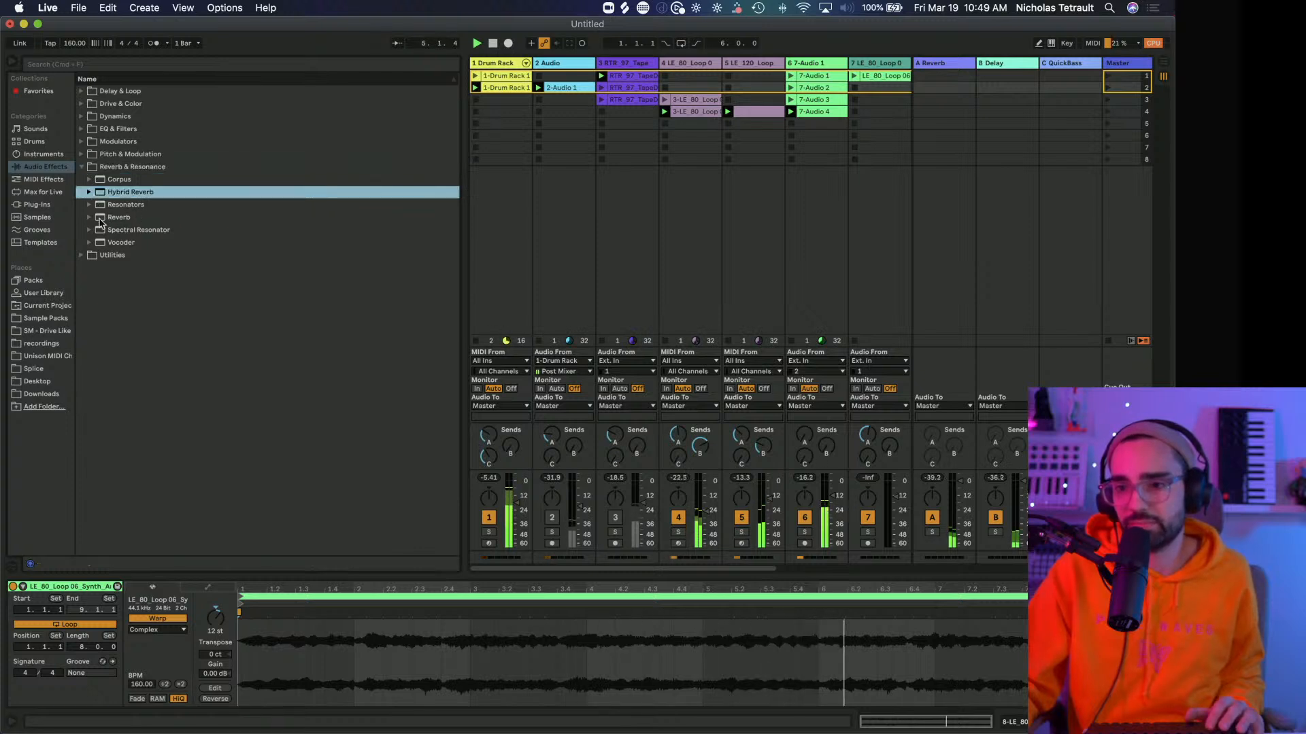
click(89, 193)
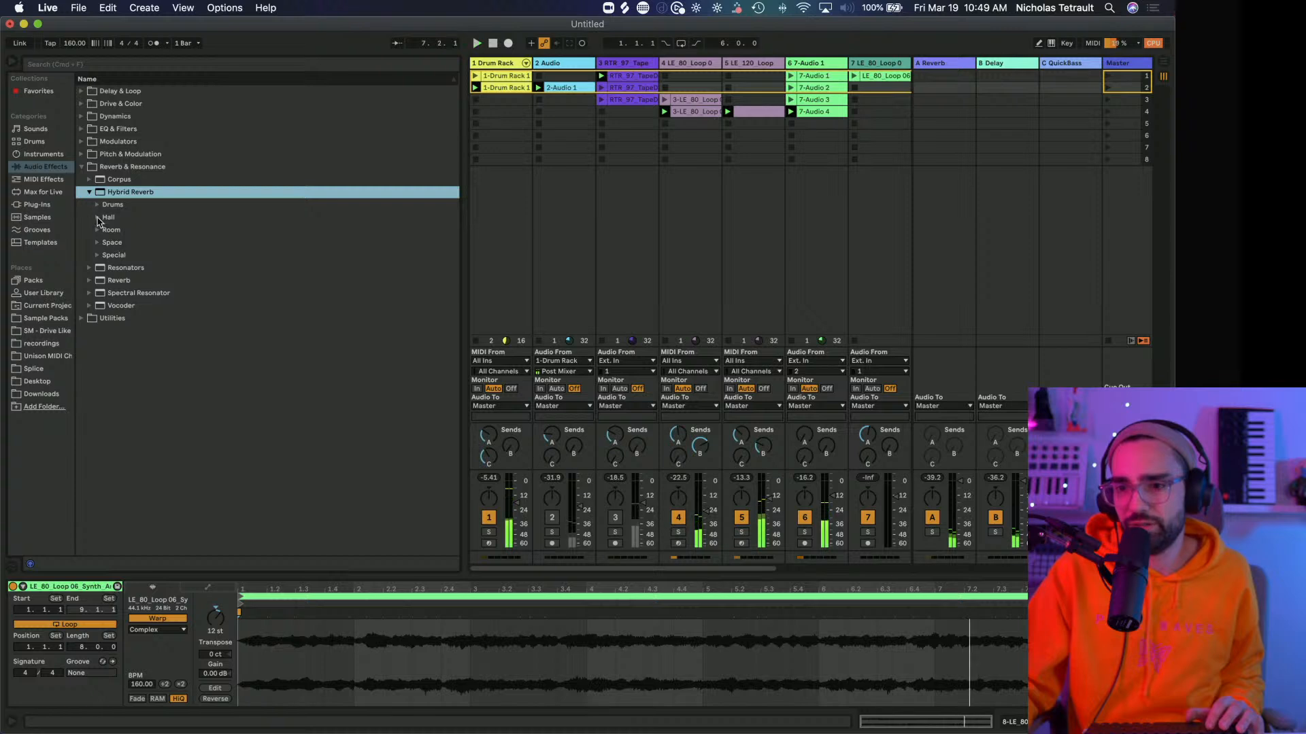
click(98, 217)
click(168, 233)
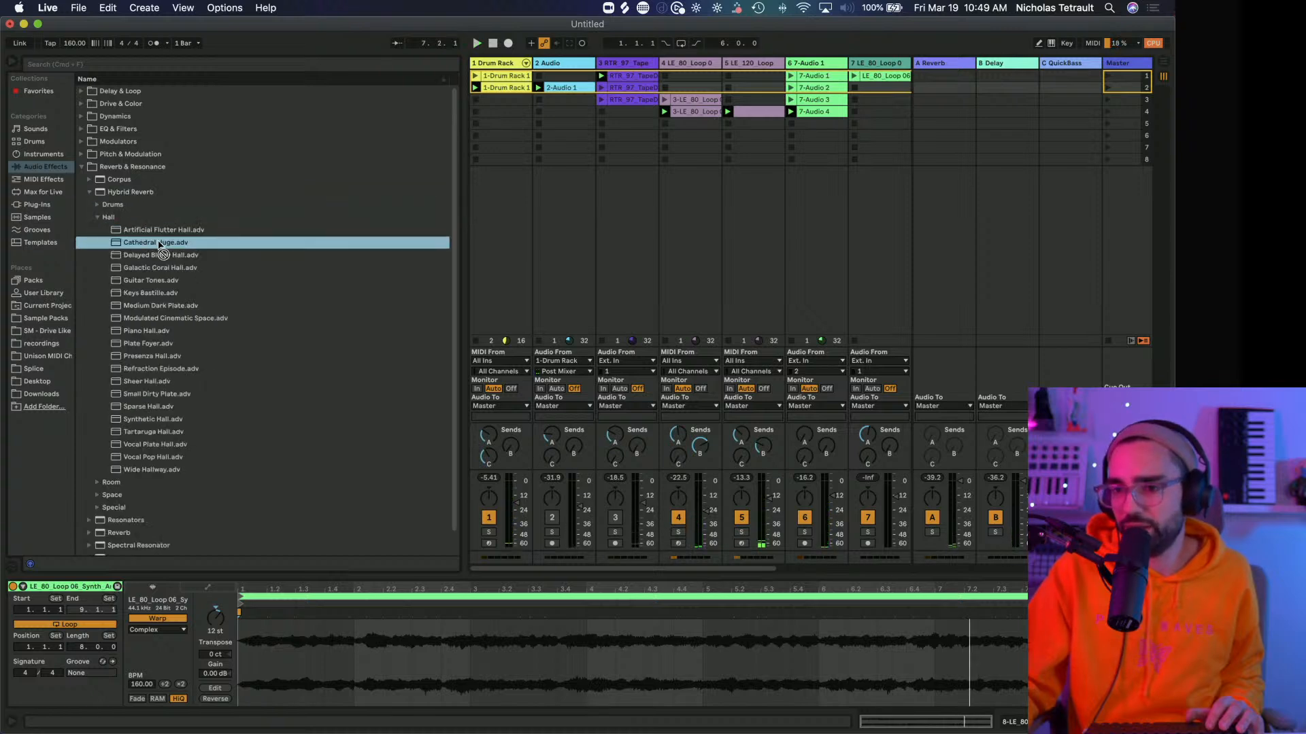
click(160, 244)
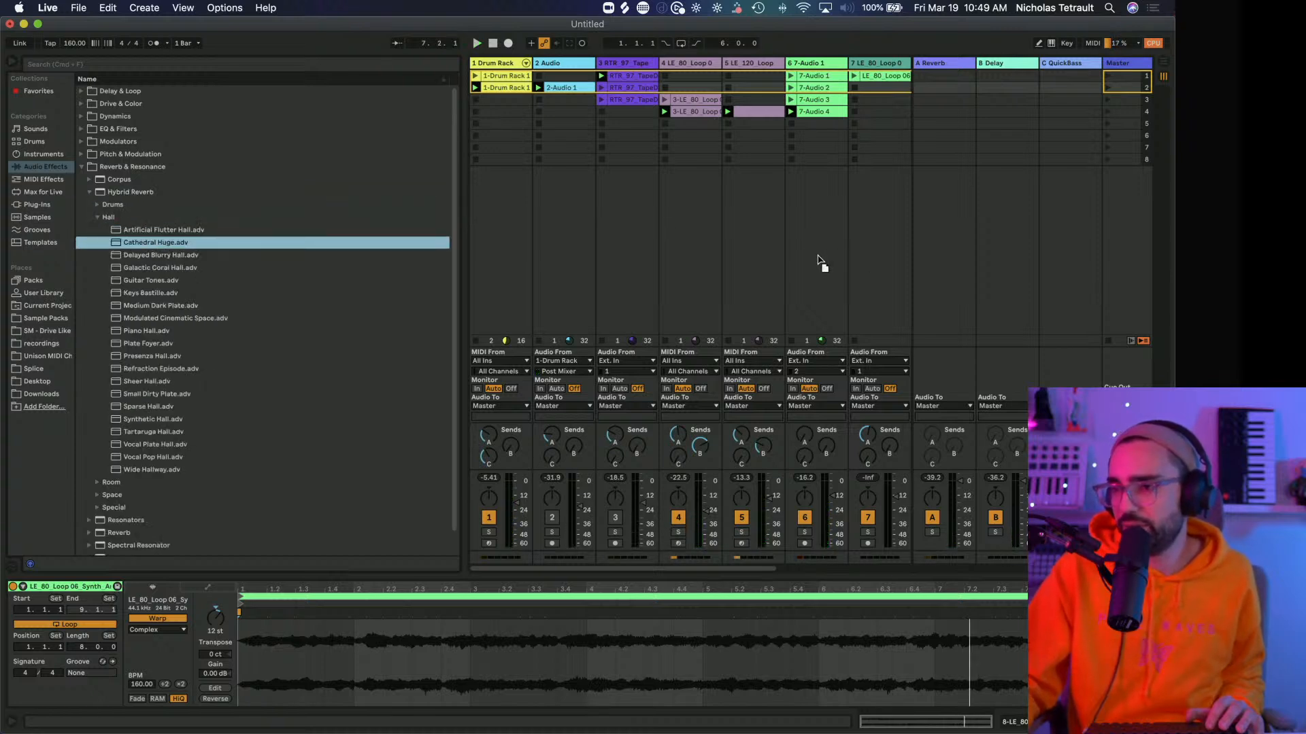
scroll(918, 267, right, 2)
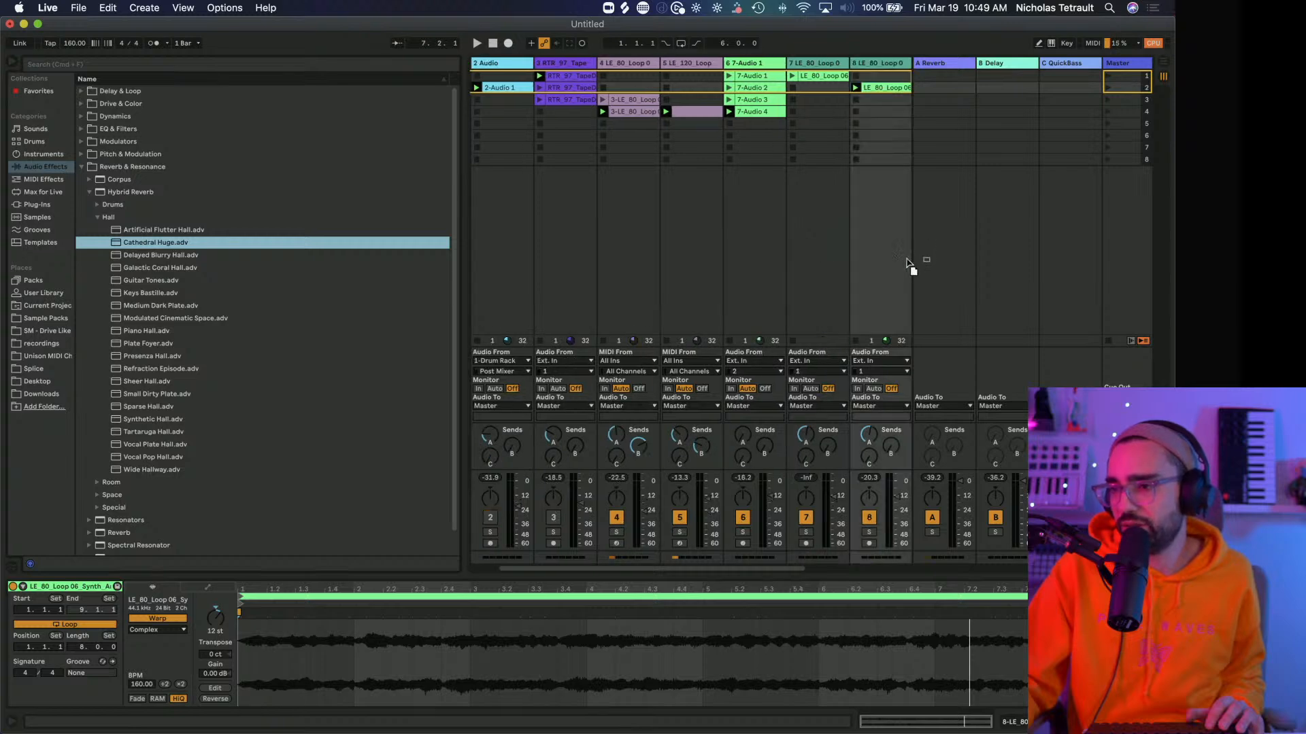
click(879, 144)
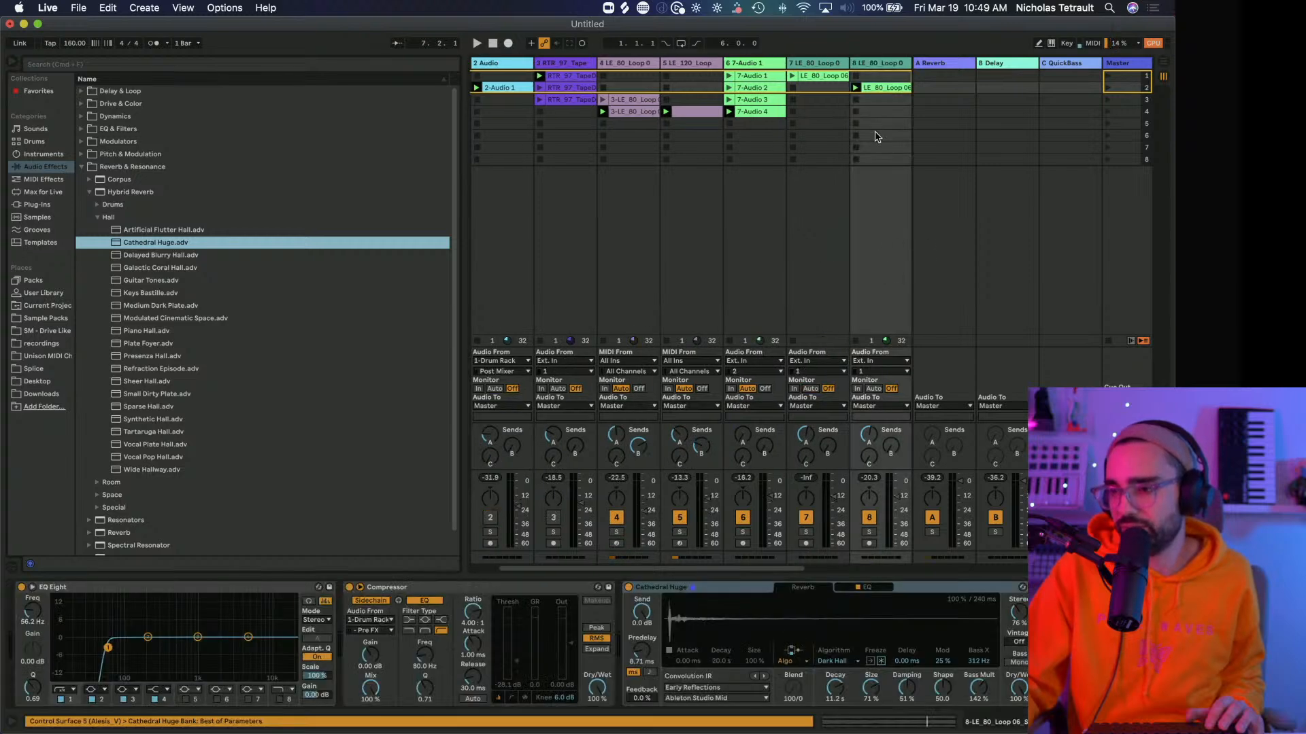
Move the Cathedral Huge reverb before the Compressor on track 8 and set its Dry/Wet to 66% during playback.
key(space)
drag(1018, 688, 1018, 710)
drag(673, 587, 420, 606)
drag(740, 688, 739, 667)
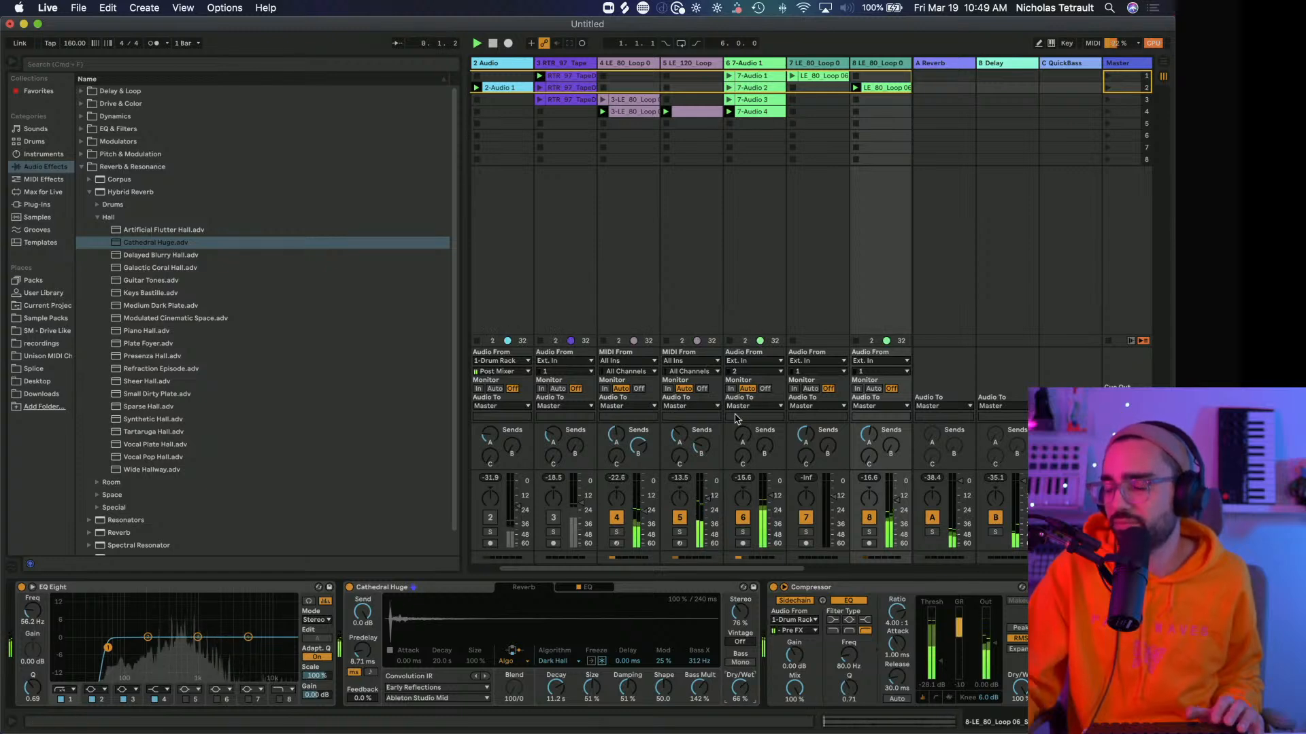
Launch the first-slot clip on track 7 to hear both synth loops together, and view track 8's clip.
scroll(757, 82, right, 1)
click(792, 78)
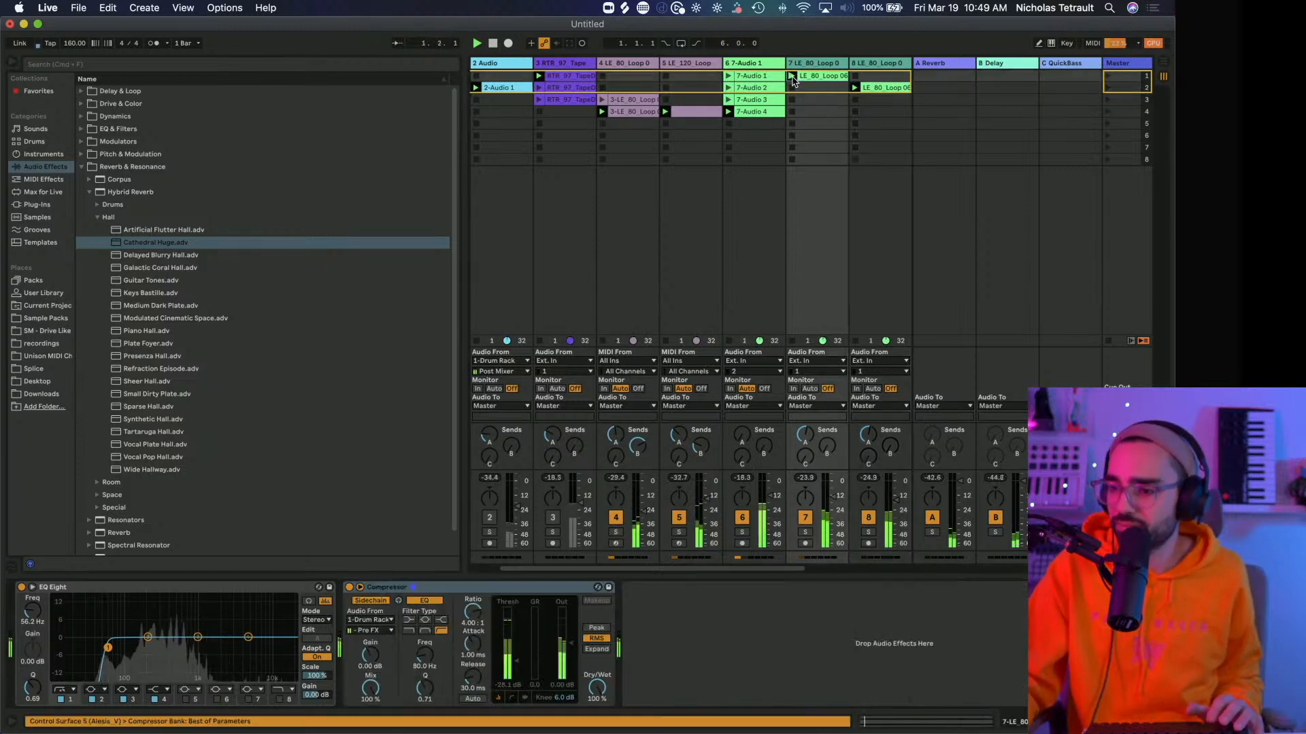
click(873, 88)
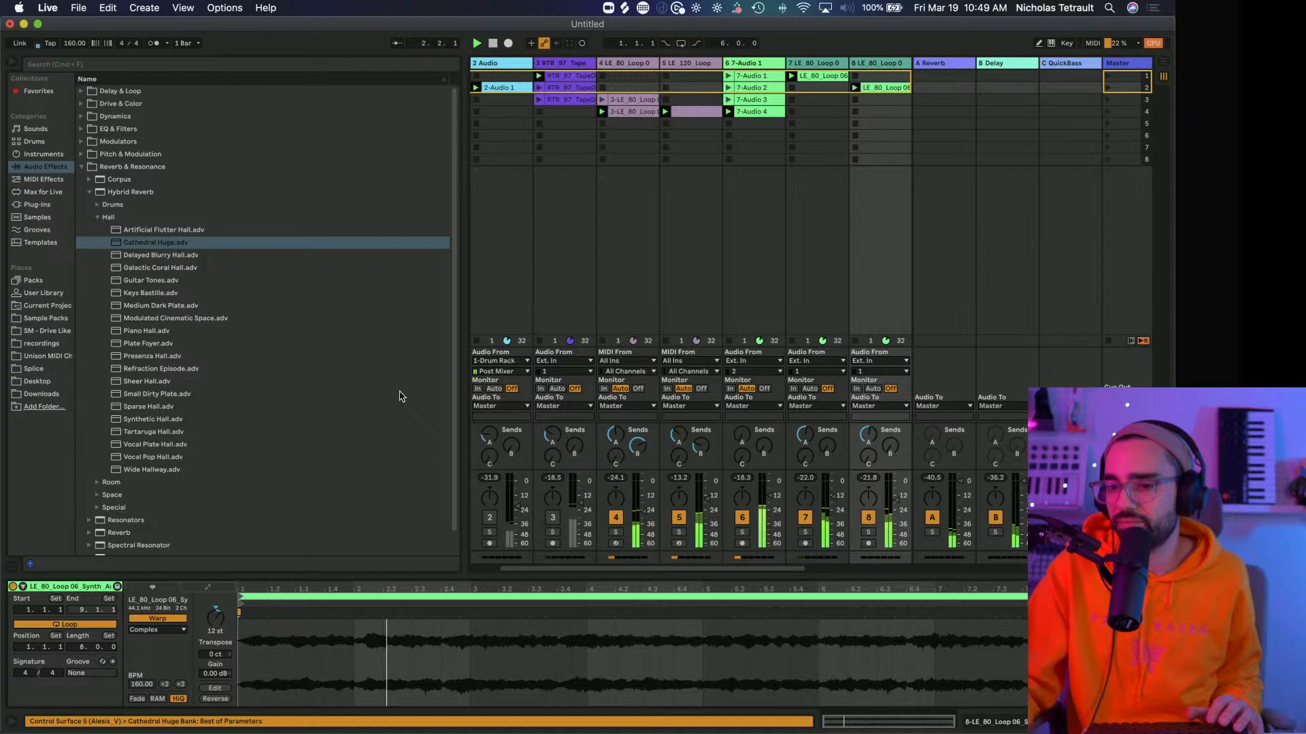
Raise the low cut on track 8's EQ Eight, dip the mids, boost 5.27 kHz by 2.60 dB, and hide the browser.
click(870, 65)
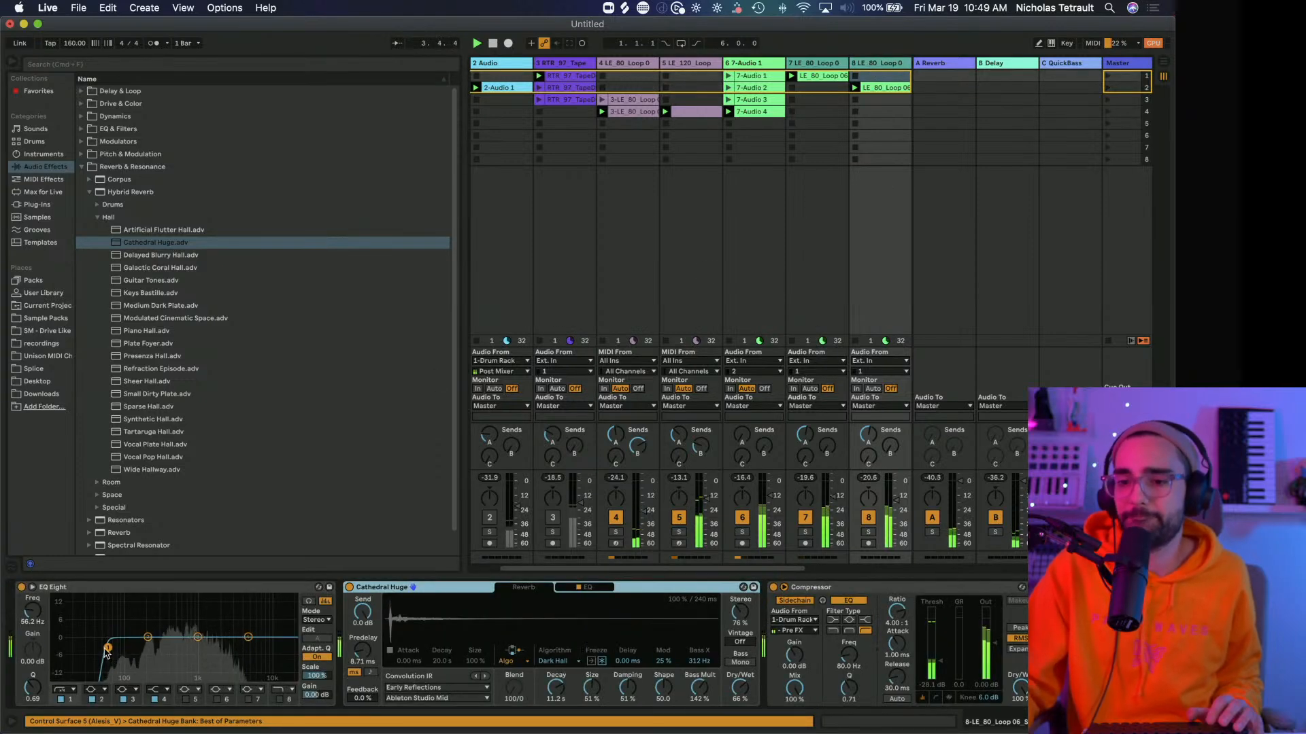
drag(107, 650, 146, 646)
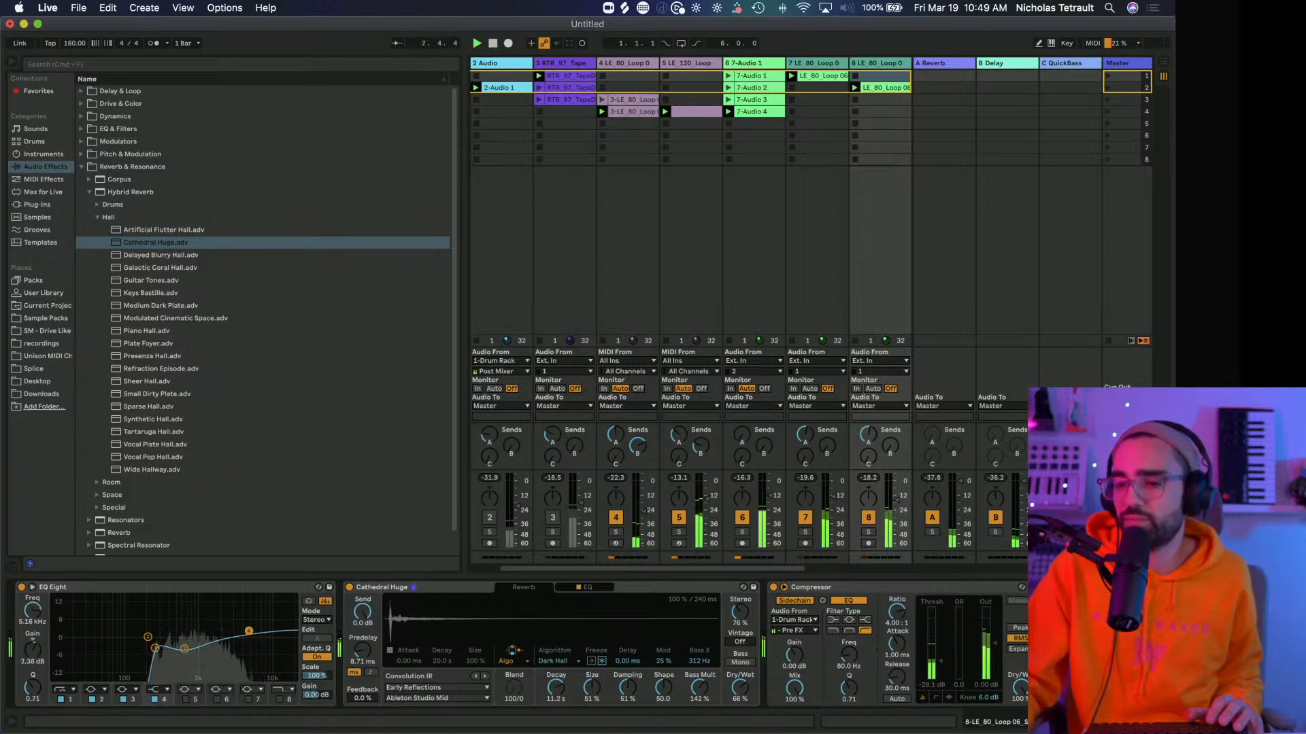
click(12, 62)
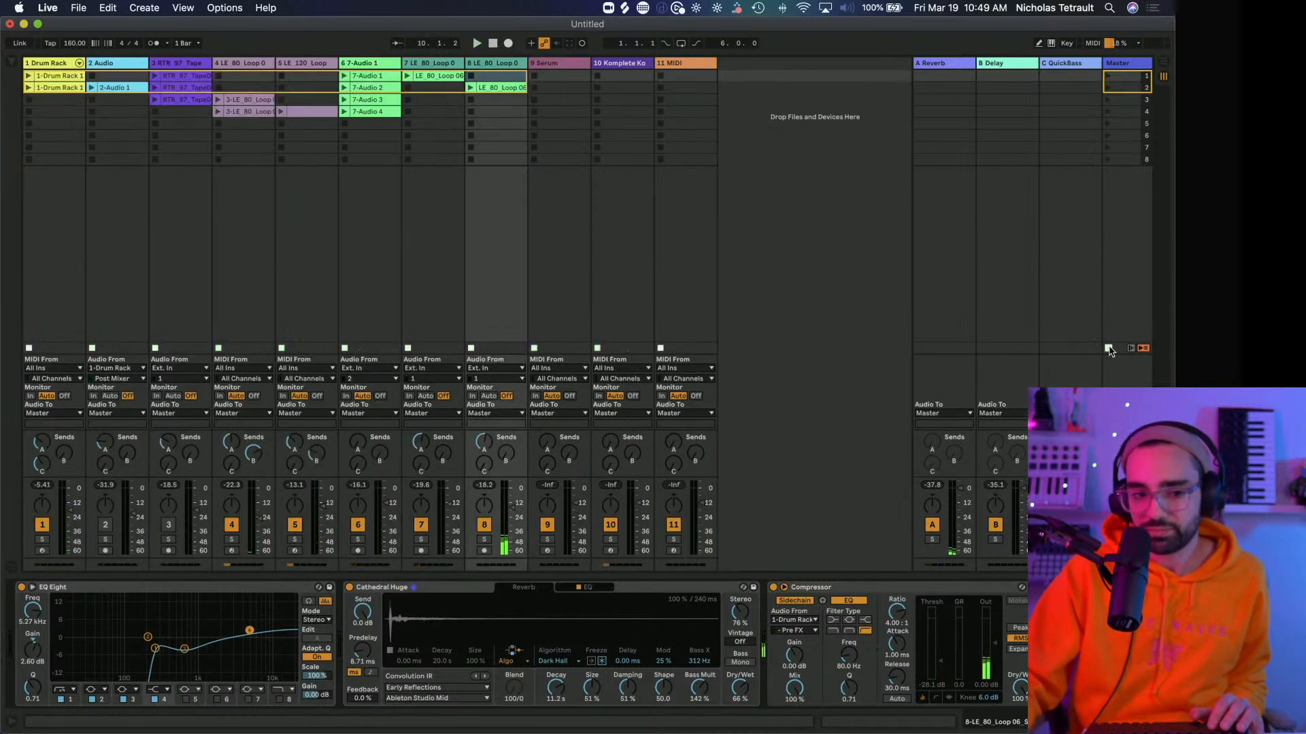
Audition the build-up by launching 7-Audio 1, the first Drum Rack clip, 7-Audio 2 and the second Drum Rack clip in turn.
click(346, 76)
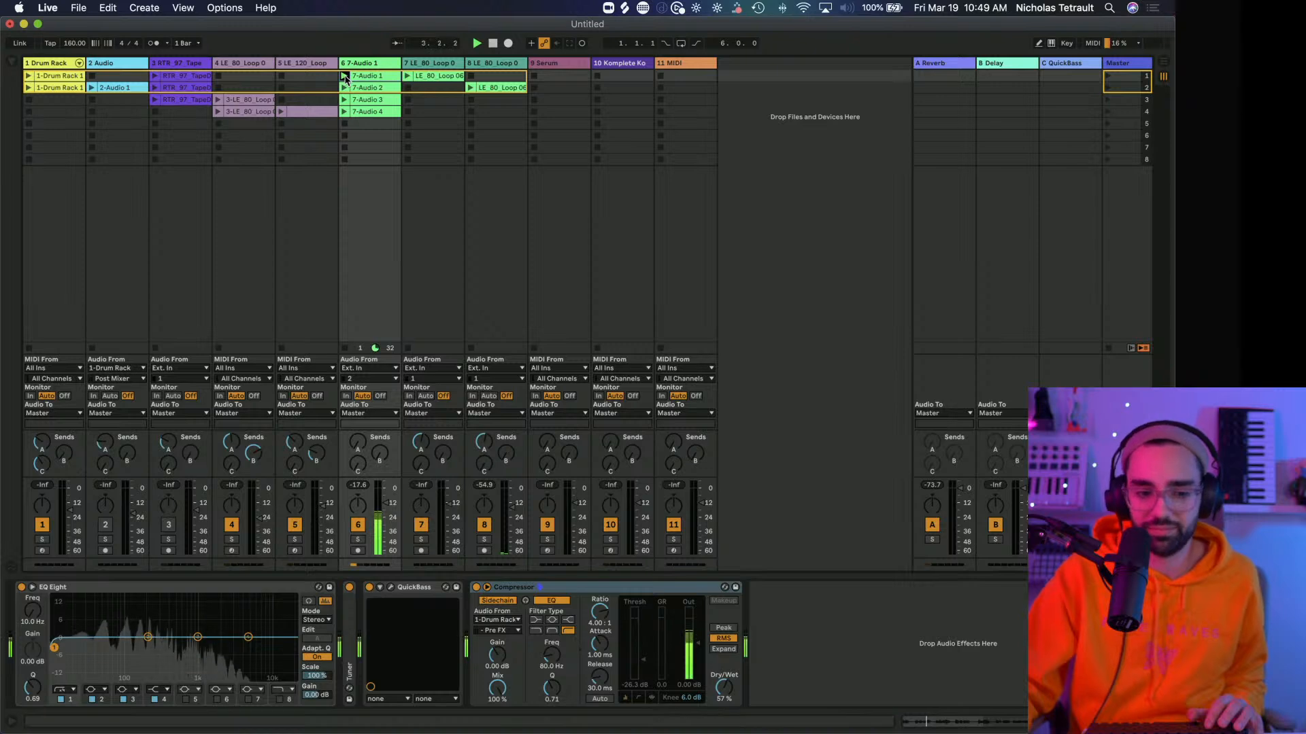
click(29, 76)
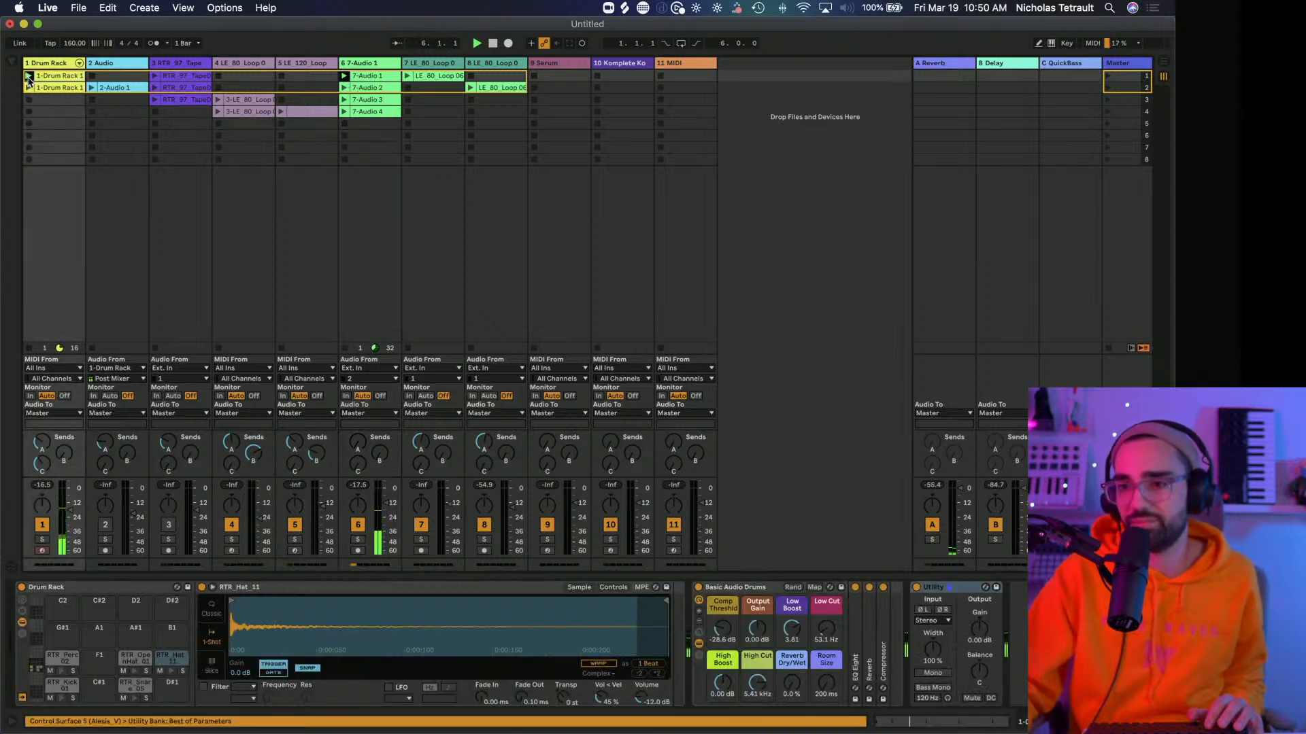
click(345, 89)
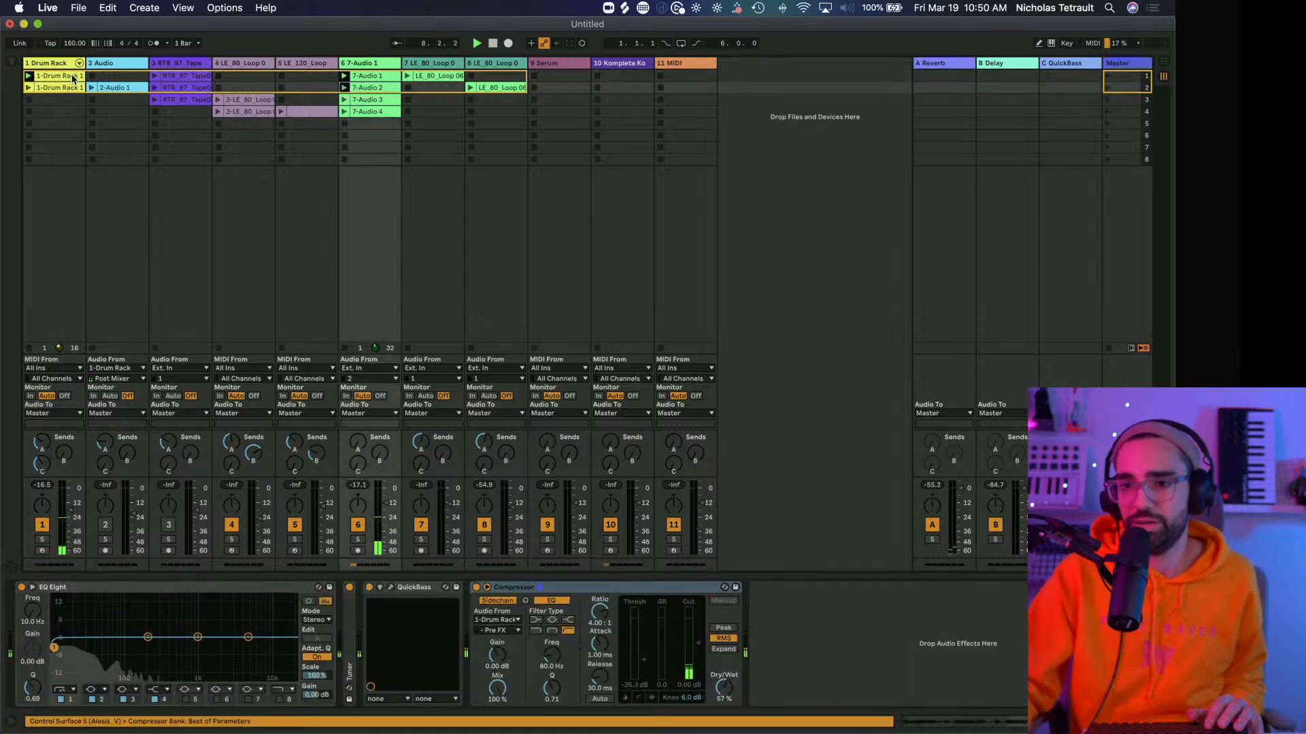
click(29, 88)
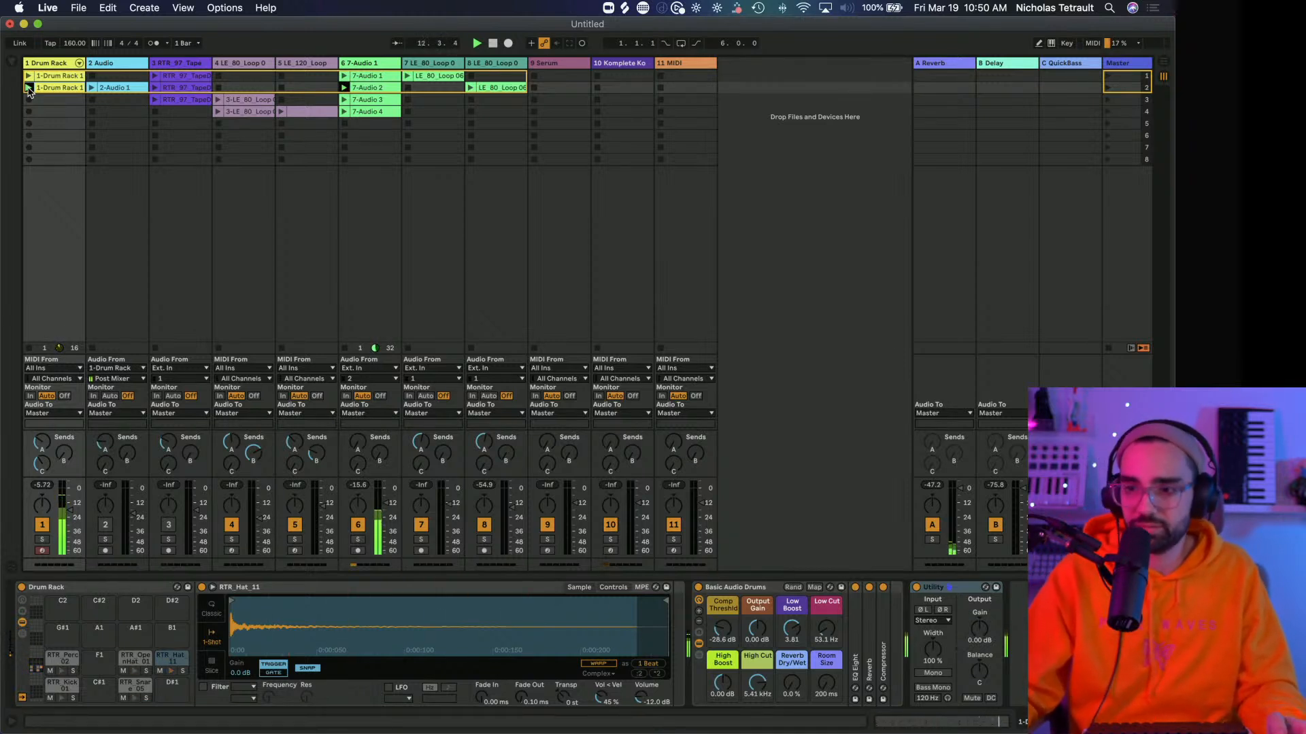
Move the Audio track after MIDI, and move the third-slot LE_80_Loop clip and fourth-slot LE_120_Loop clip up to the first slot.
click(135, 64)
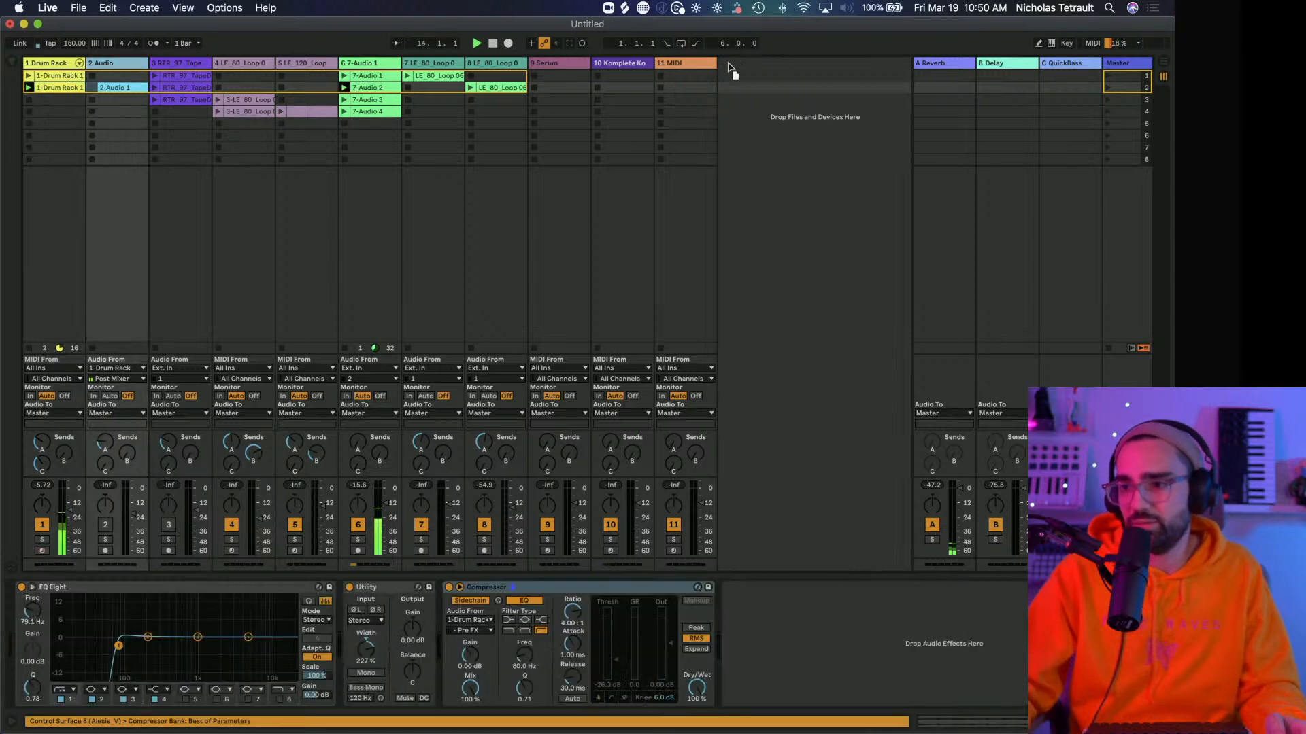
drag(722, 65, 722, 64)
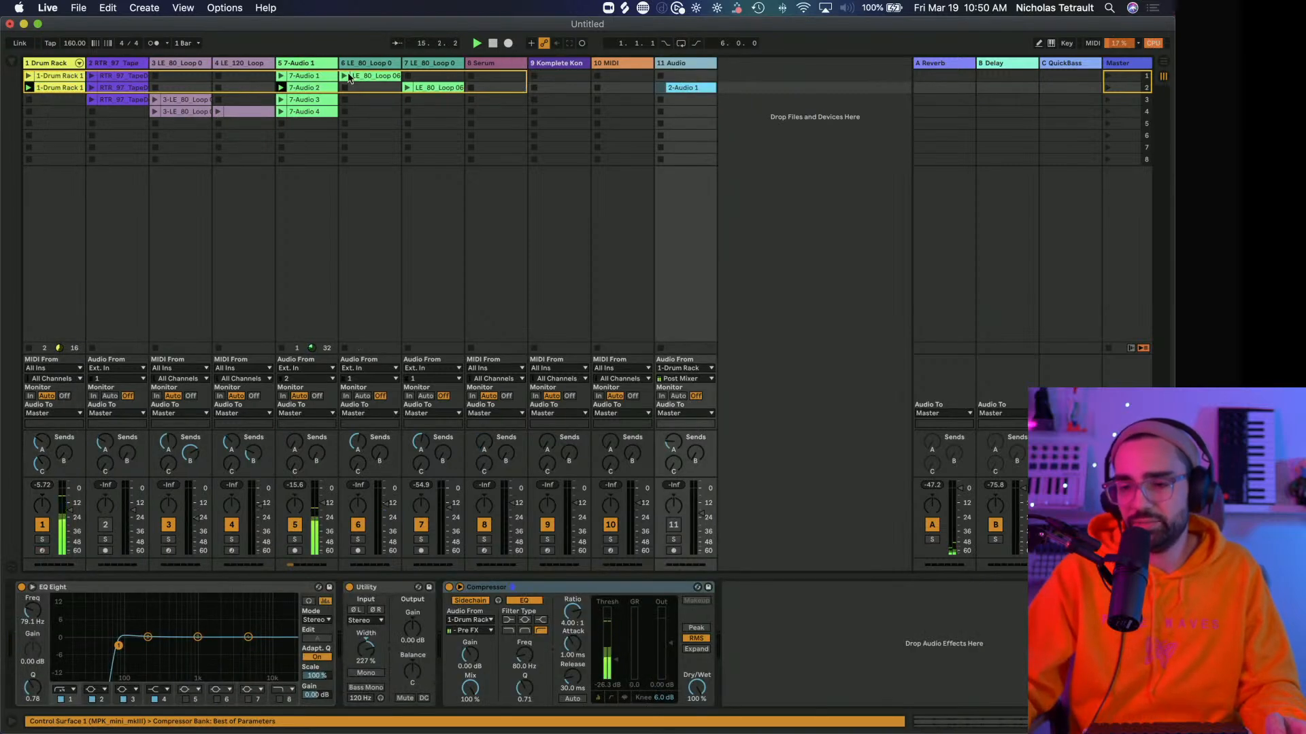
drag(159, 103, 170, 80)
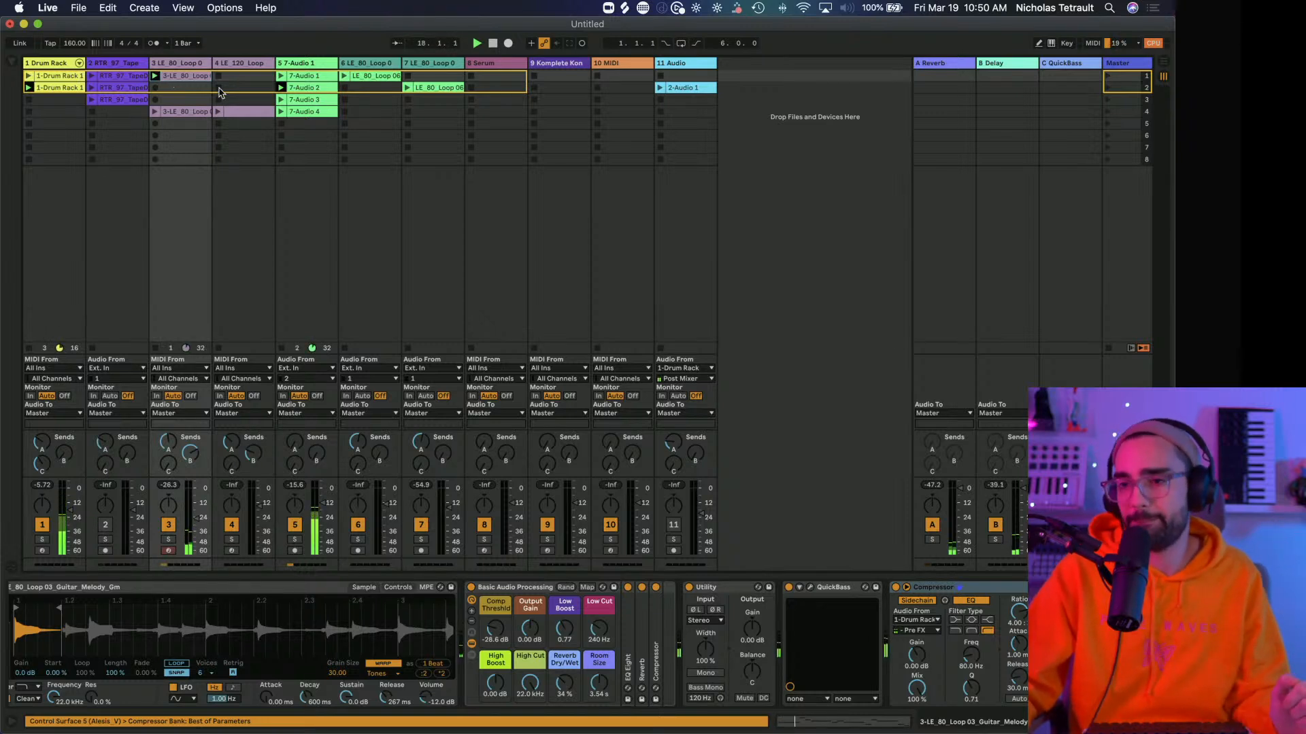
drag(248, 112, 250, 76)
Recolour track 4 LE_120_Loop and its first-slot clip light blue.
right_click(240, 63)
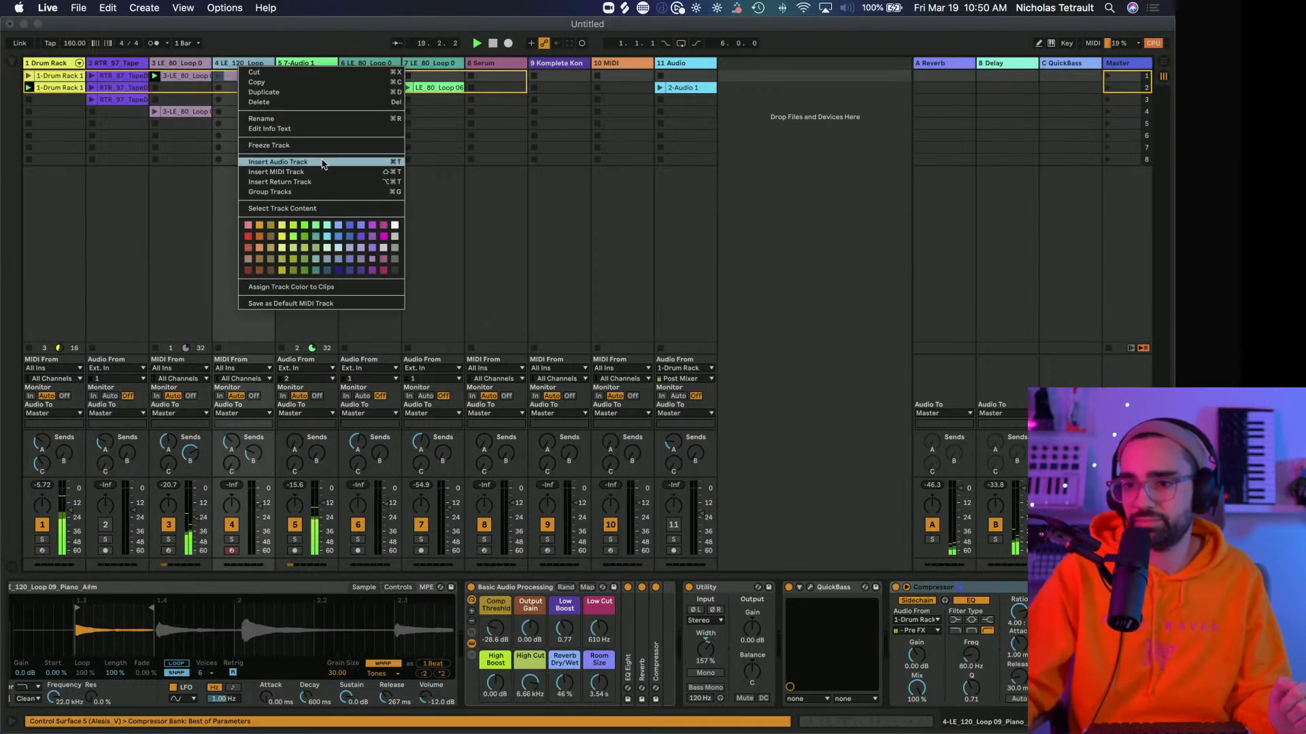
click(325, 238)
right_click(236, 79)
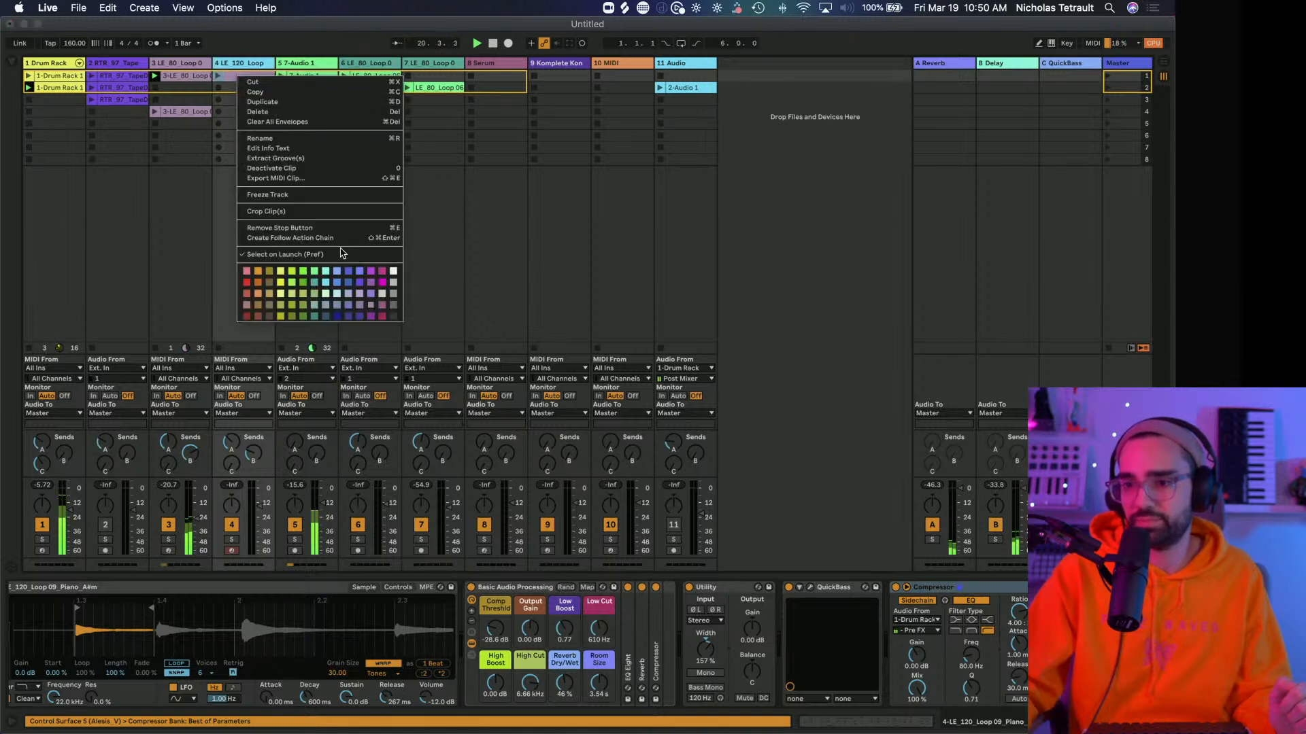
click(333, 276)
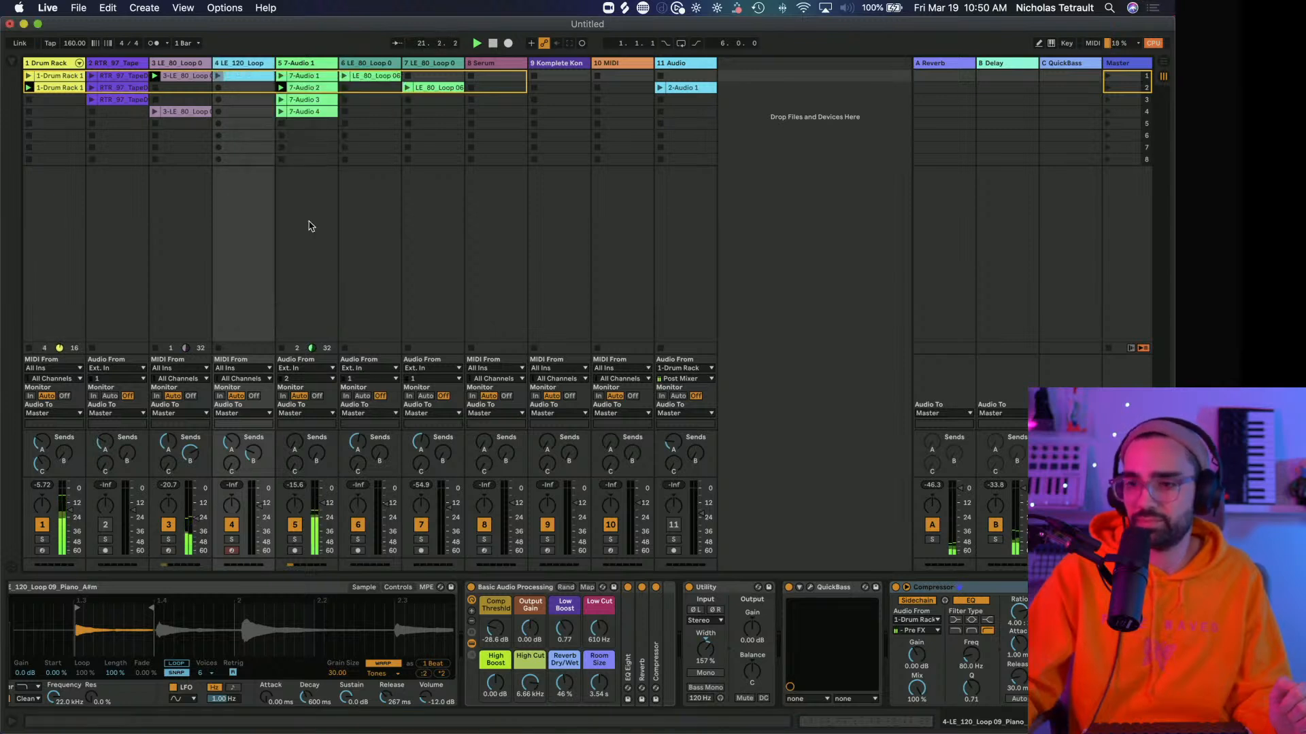
Launch the 7-Audio 1 clip and track 4's clip, and move track 7's LE_80_Loop clip up to the first slot.
click(281, 102)
click(216, 76)
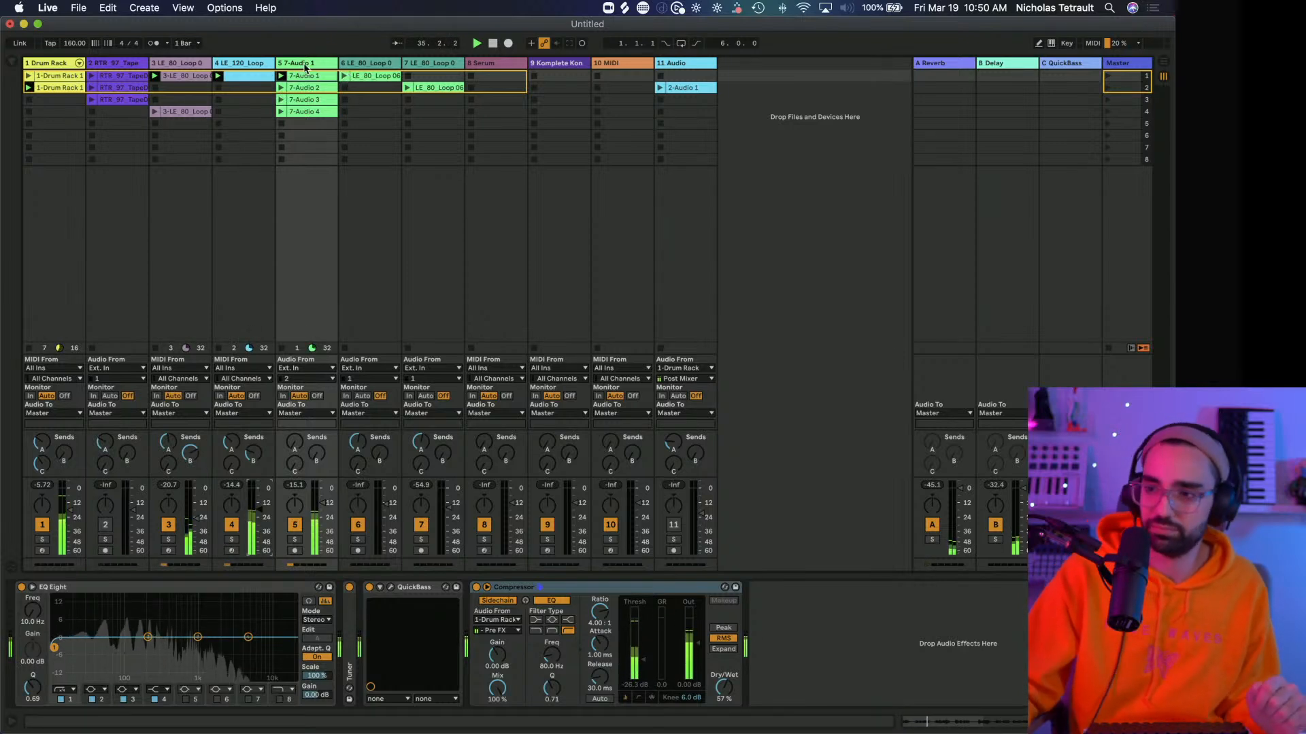
drag(433, 87, 431, 74)
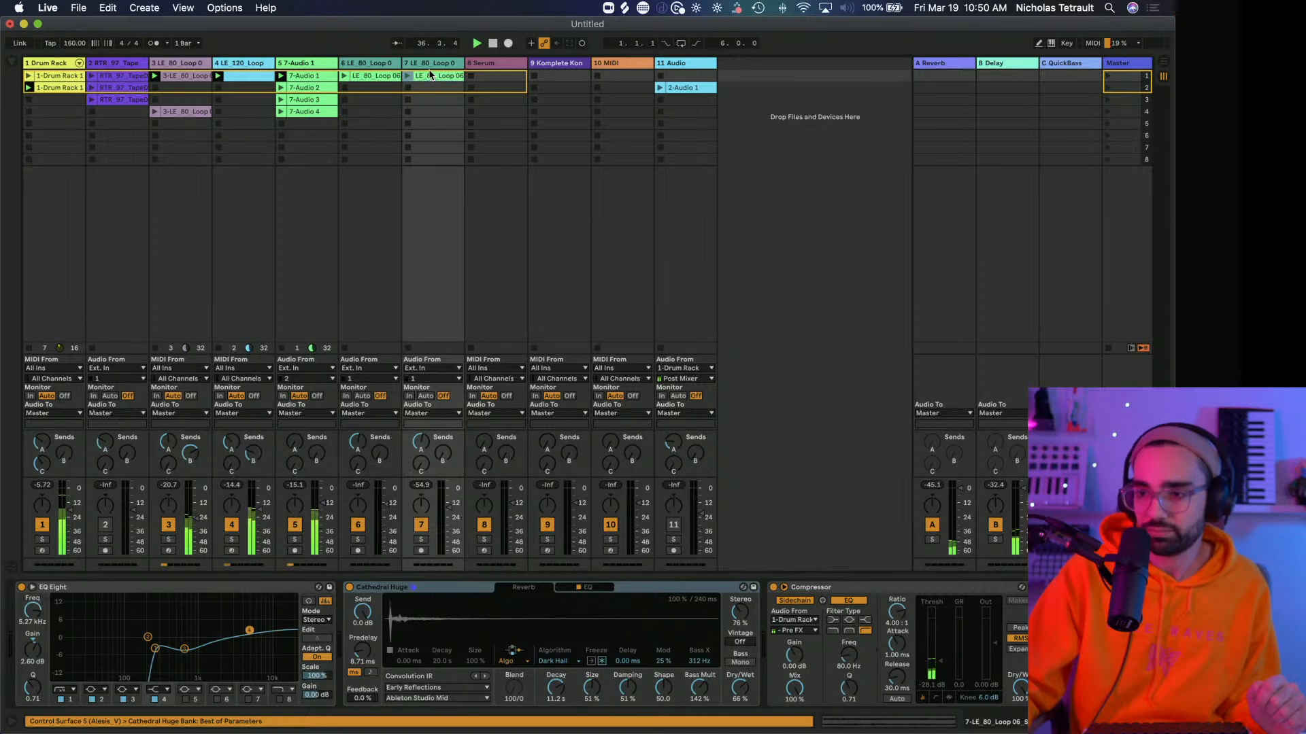
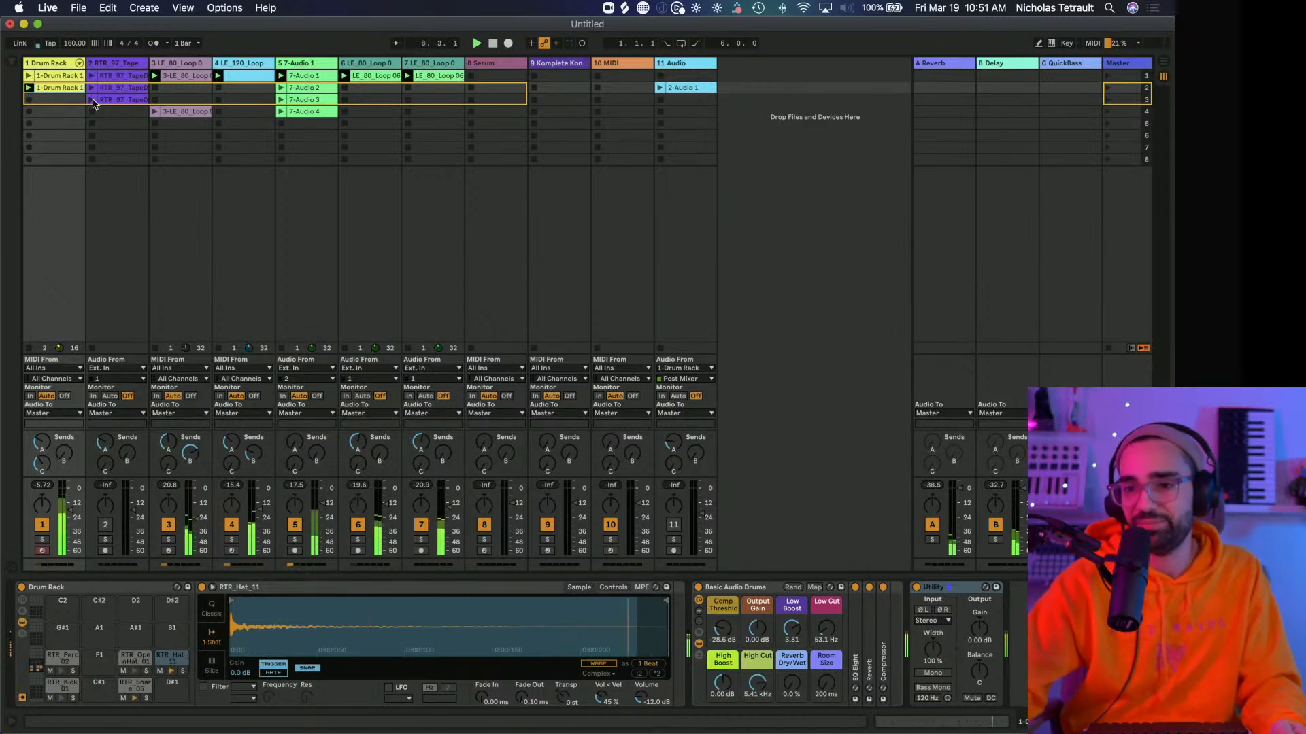
Launch track 2's third-slot clip with the track activated and soloed, and raise its EQ Eight low cut to 1.11 kHz.
click(93, 101)
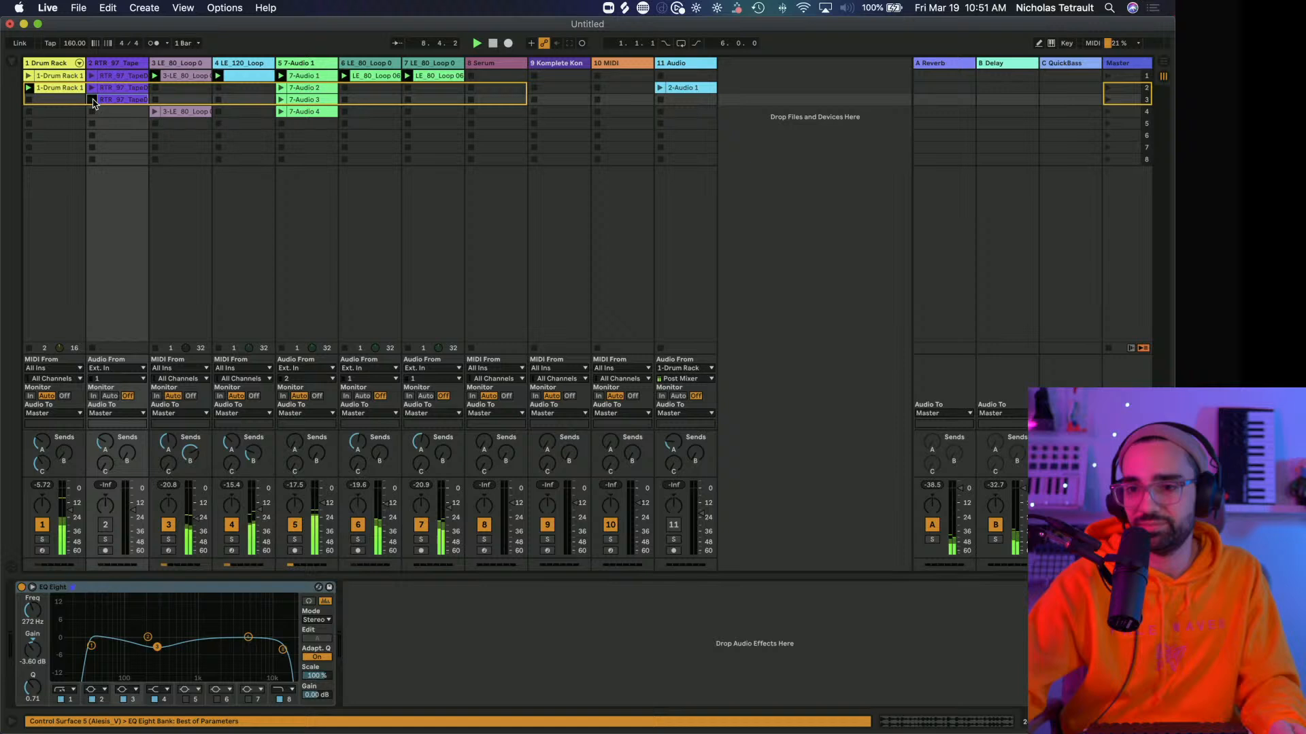
click(105, 525)
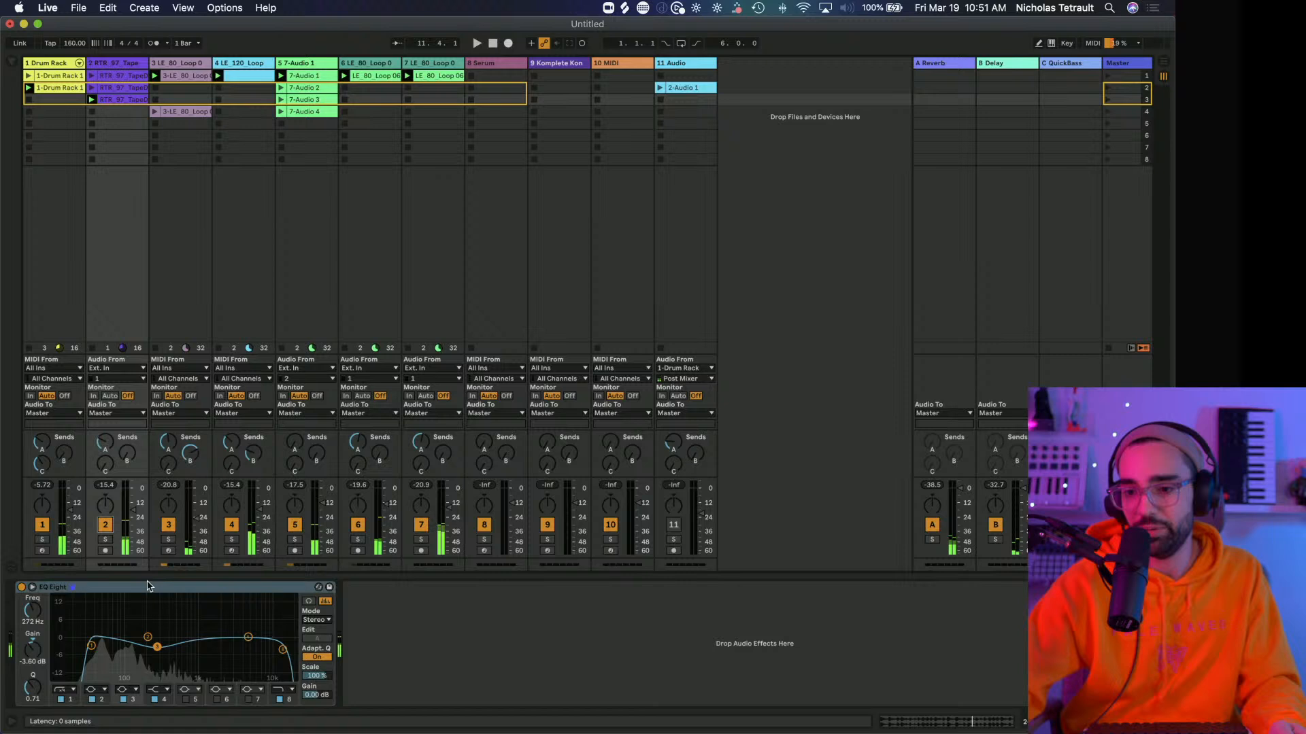
click(105, 539)
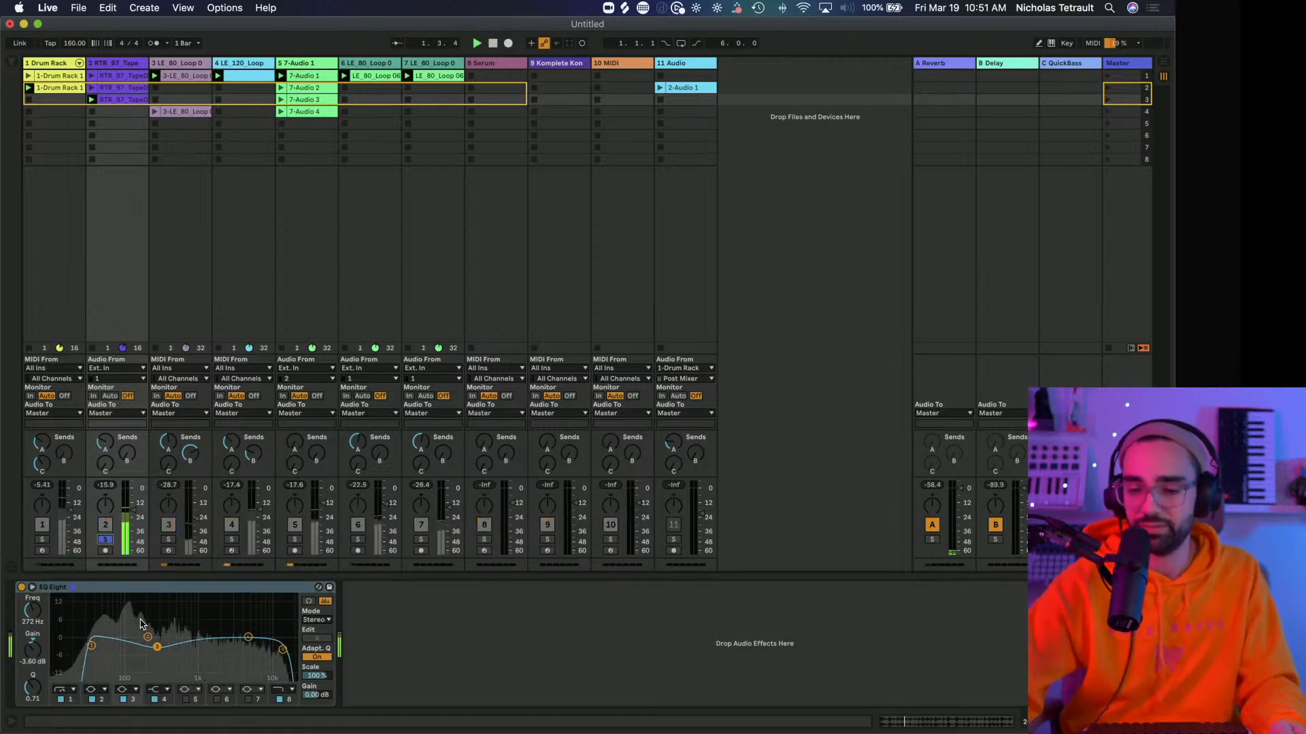
drag(92, 646, 179, 653)
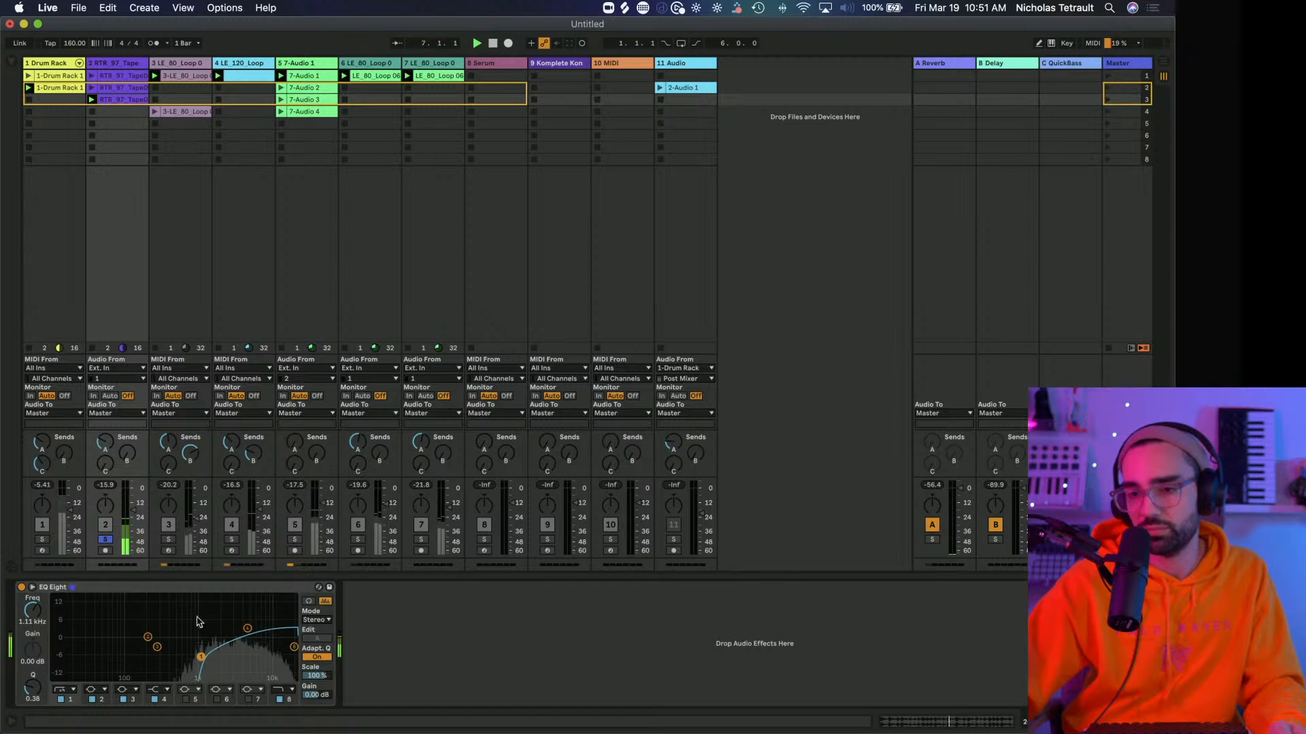
Add the Synthetic Drum Room Hybrid Reverb preset to track 2 with Dry/Wet at 61%, and unsolo the track.
click(11, 61)
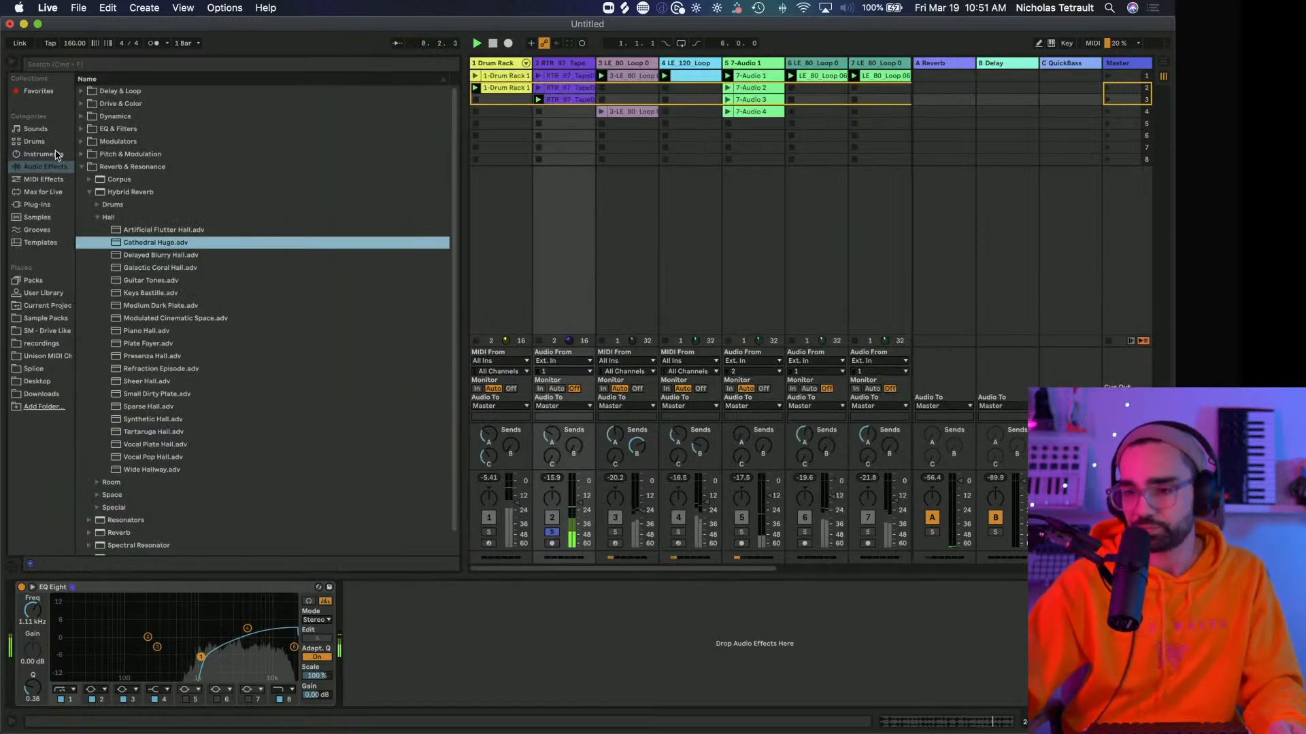
click(98, 218)
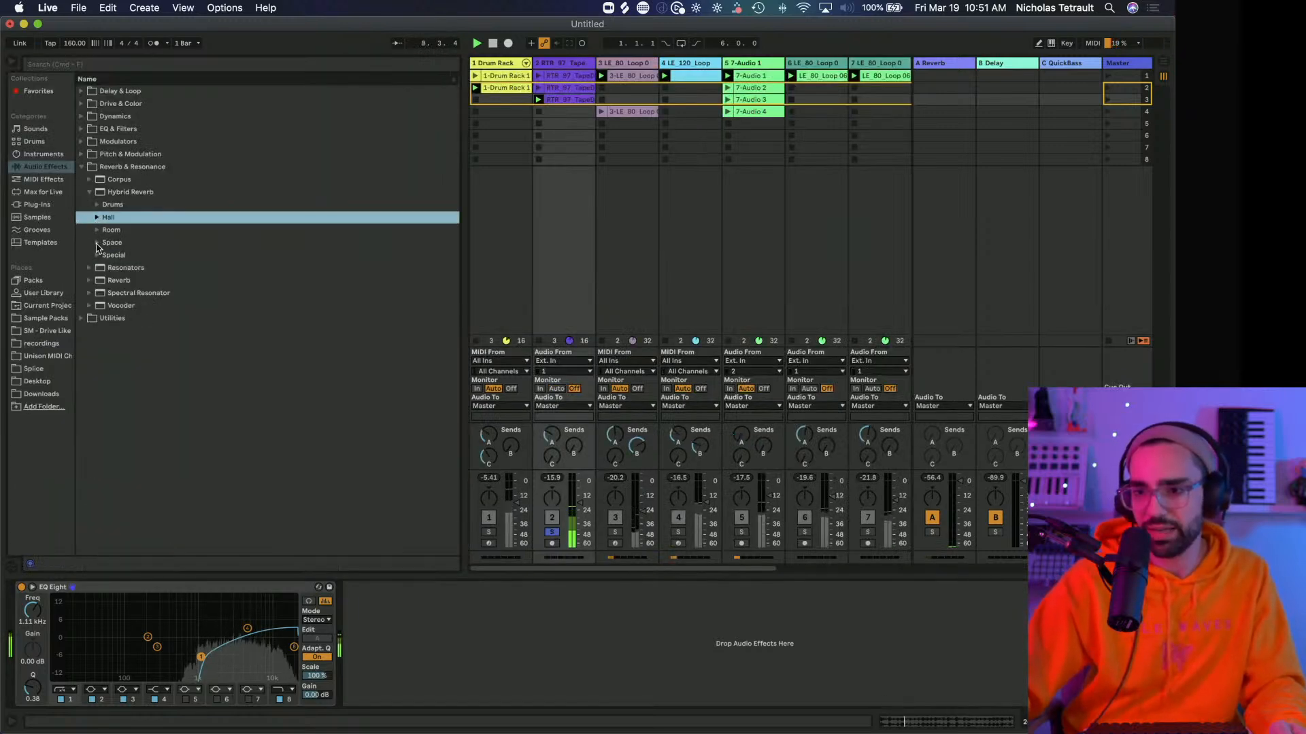
click(96, 230)
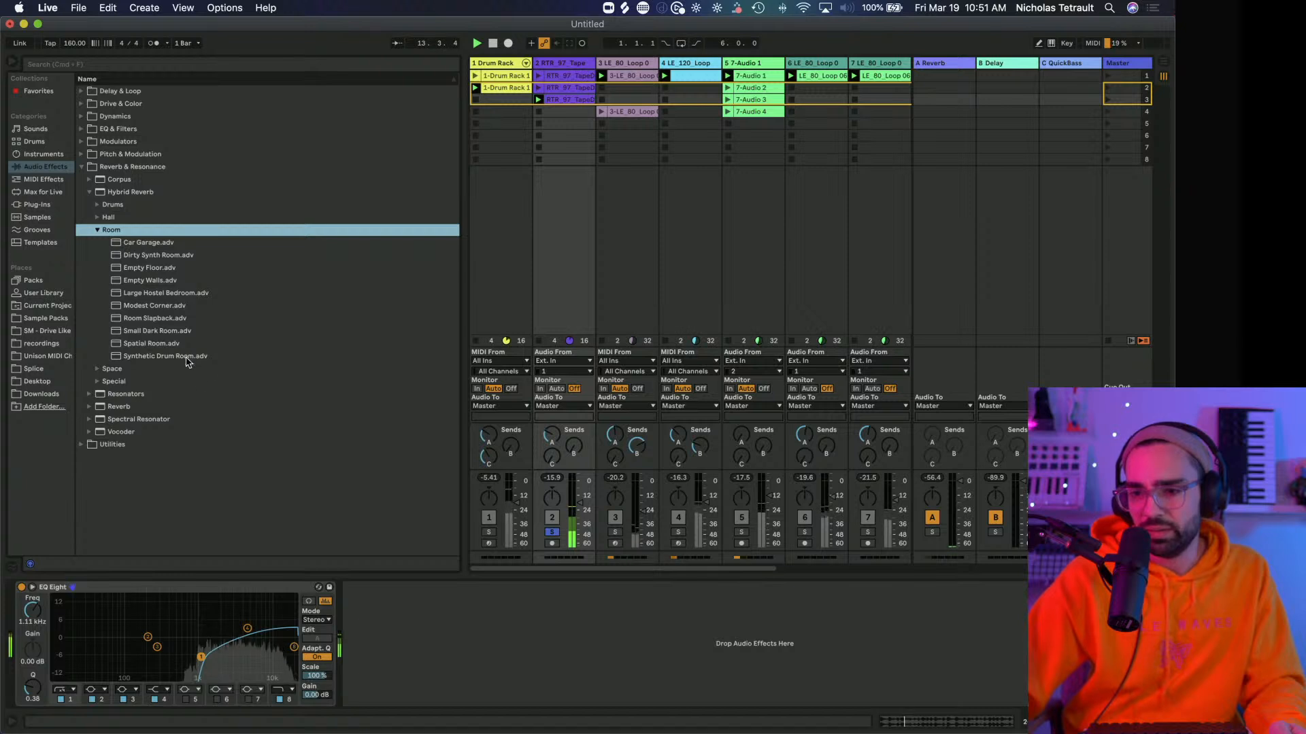
drag(174, 362, 397, 639)
drag(739, 693, 739, 709)
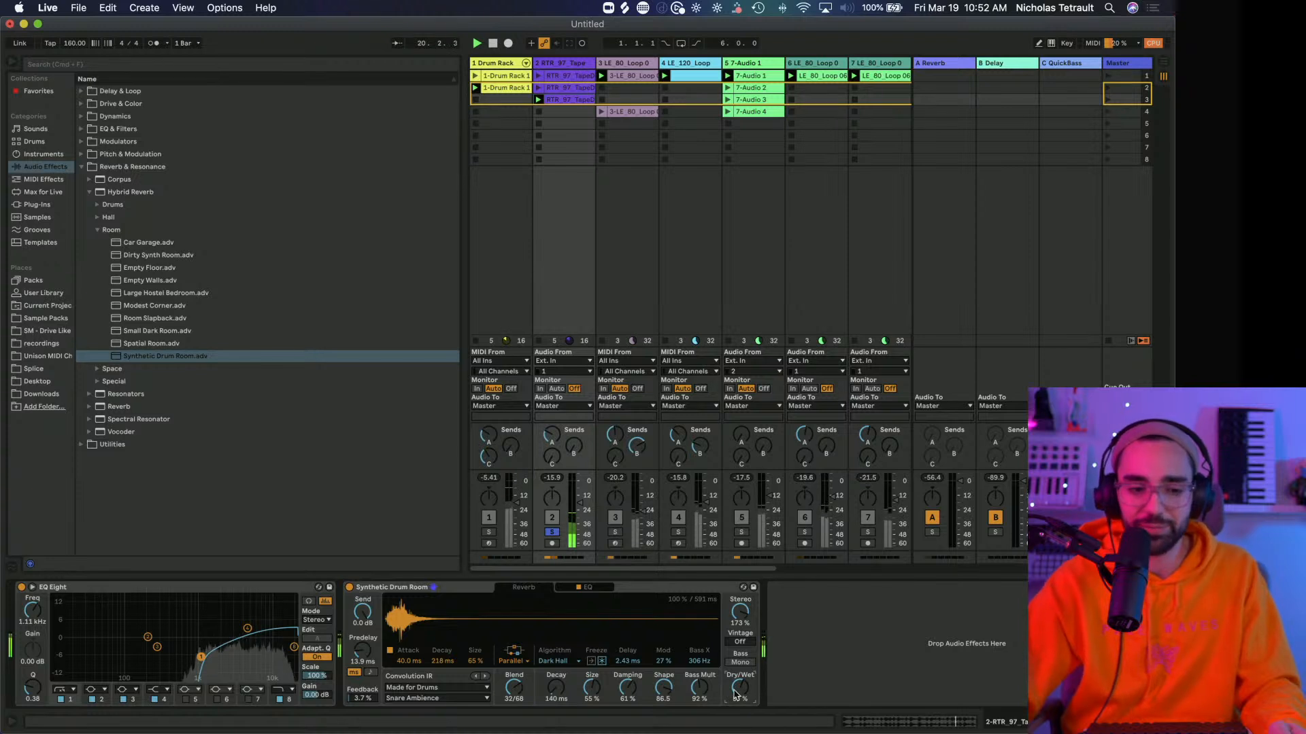
drag(738, 690, 738, 686)
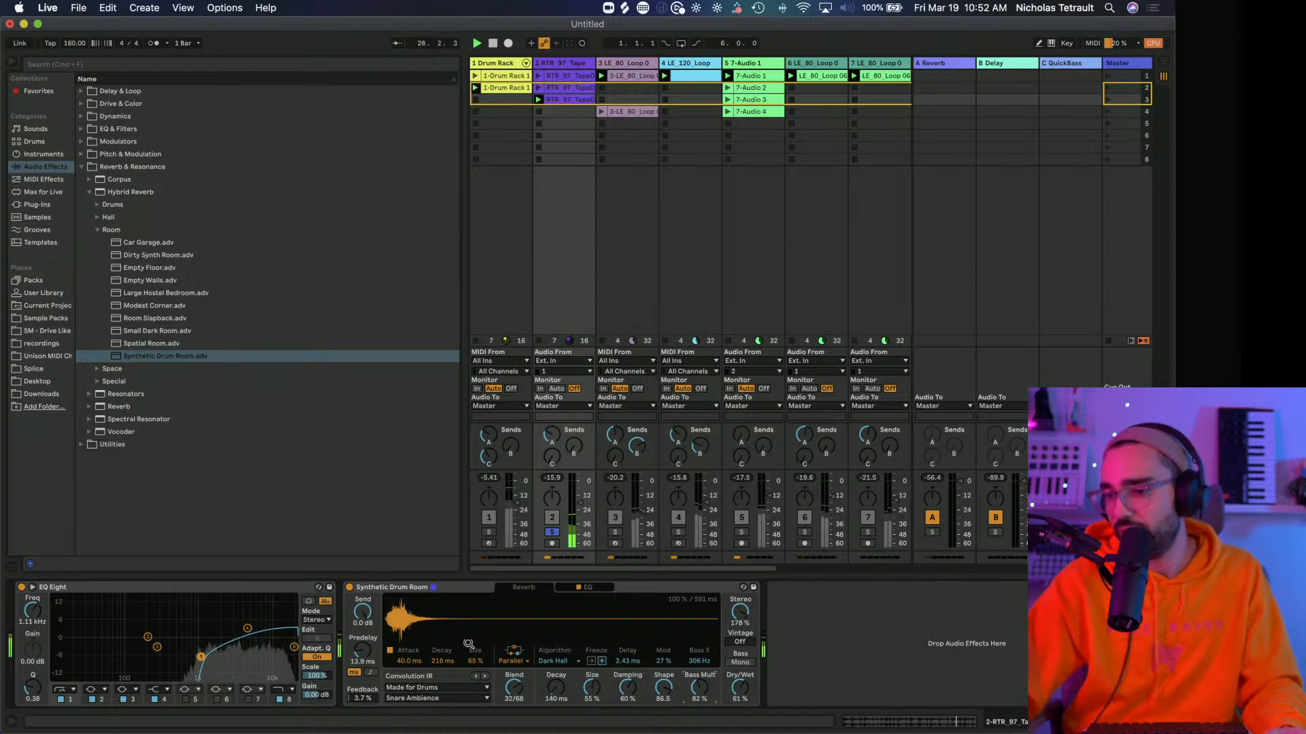
click(552, 531)
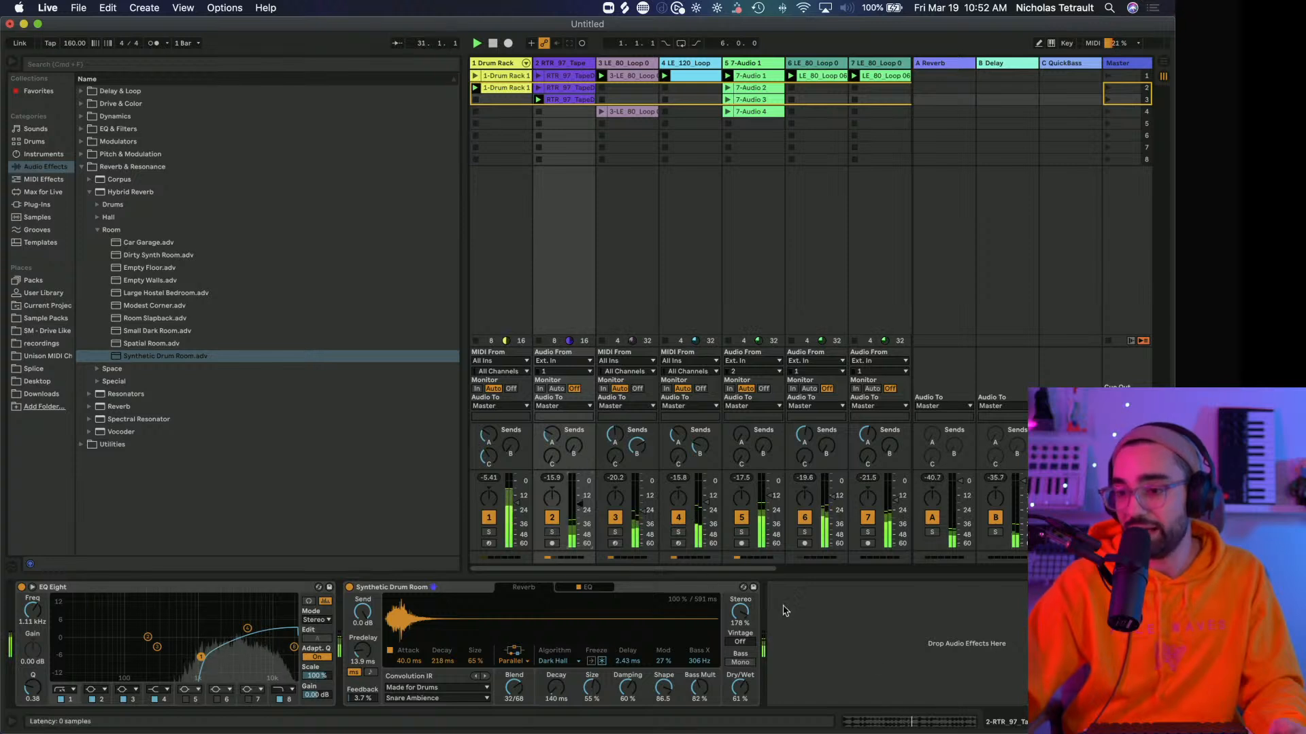
Paste the sidechain Compressor onto track 2 between EQ Eight and the reverb, keep Dry/Wet at 100%, and hide the browser.
right_click(857, 658)
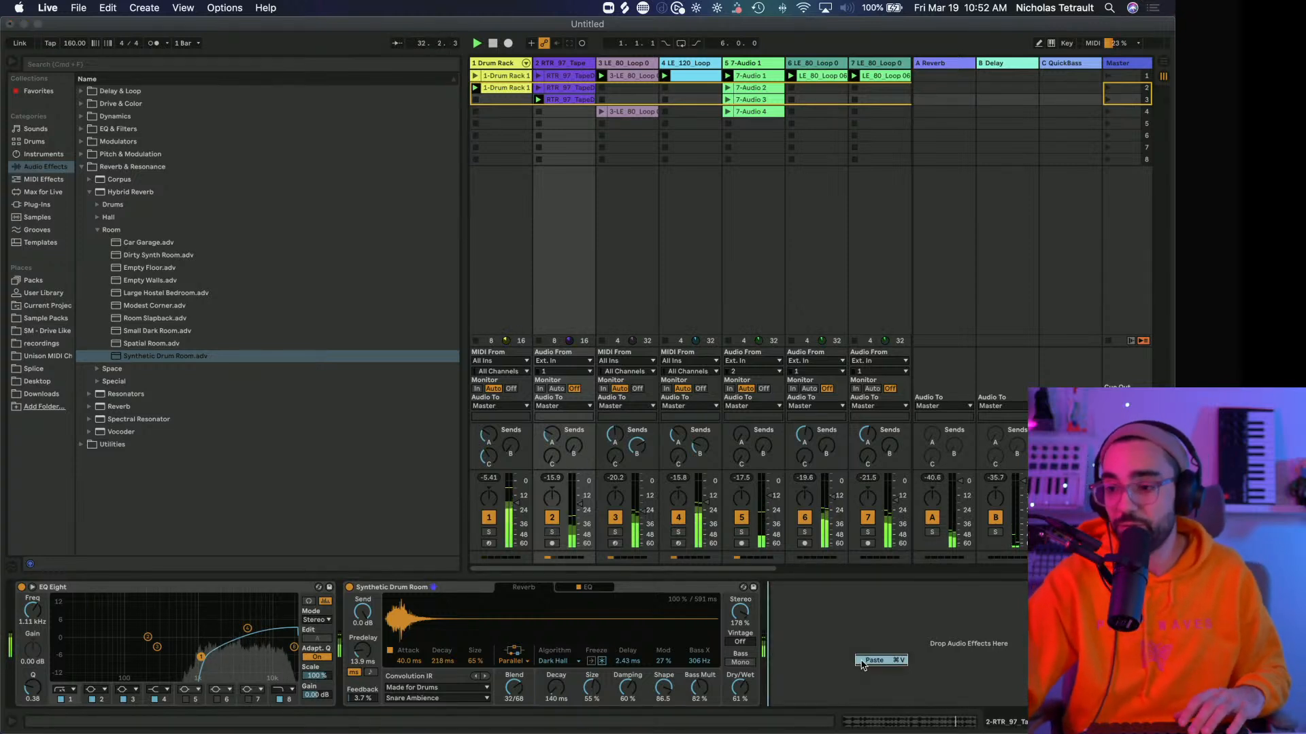
click(864, 661)
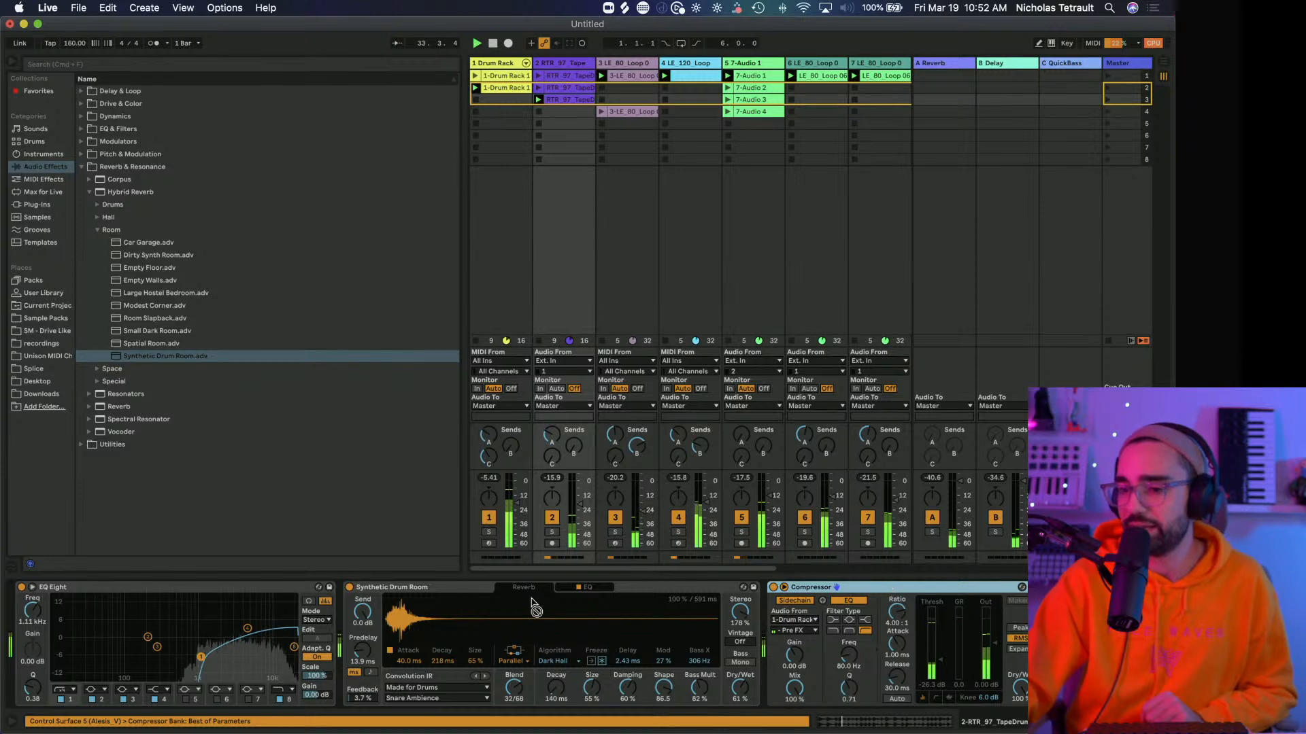
drag(535, 607, 538, 610)
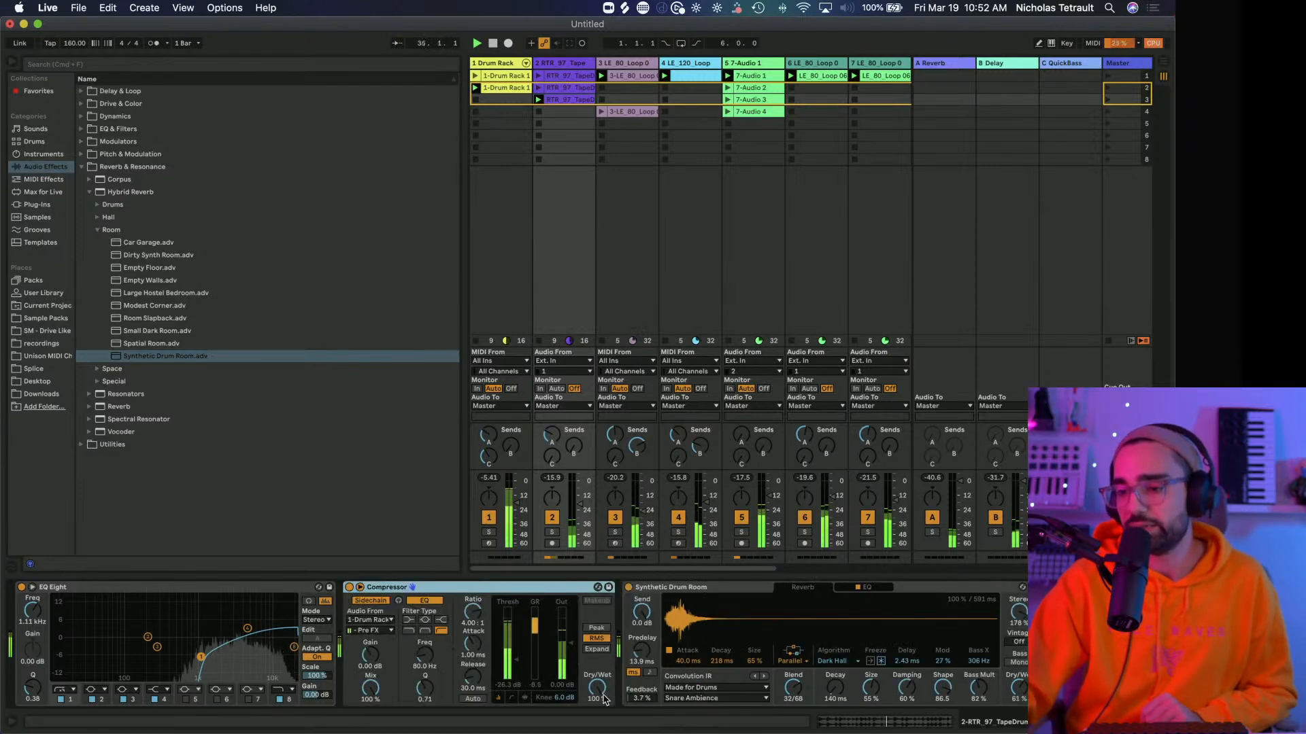
drag(603, 699, 603, 702)
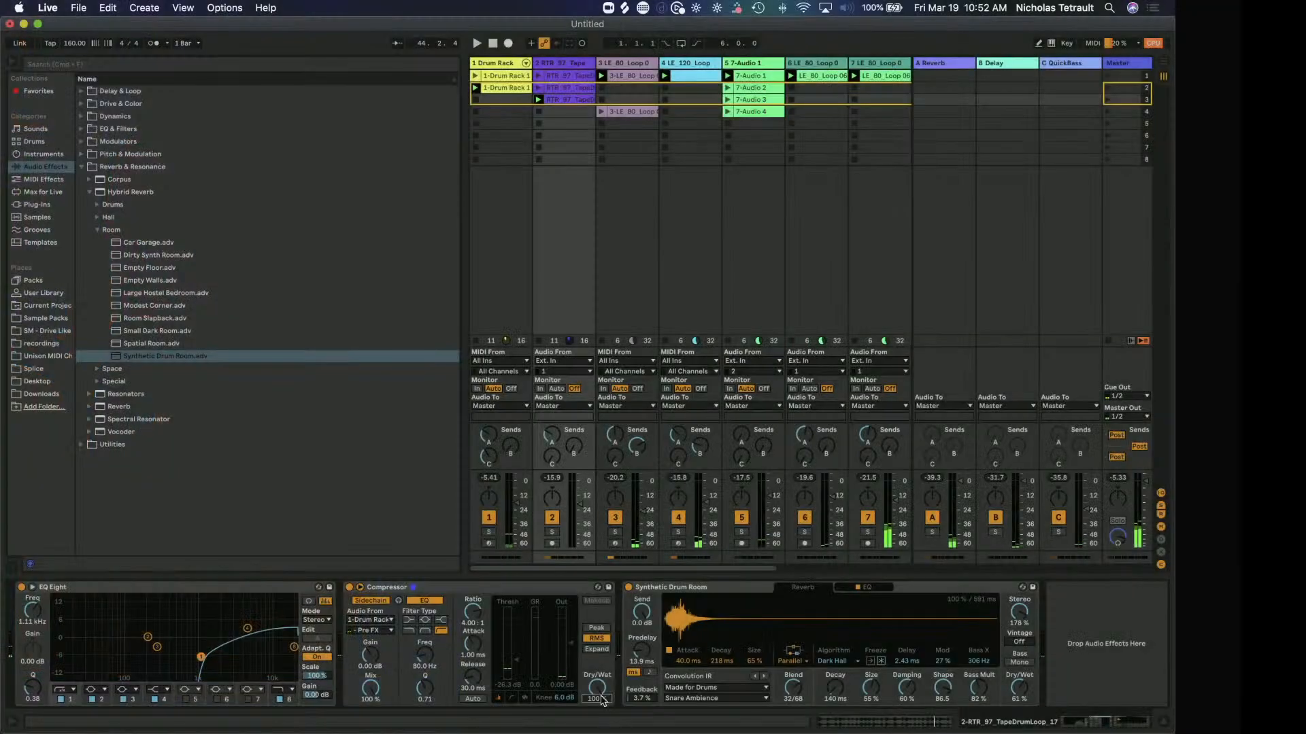
click(13, 63)
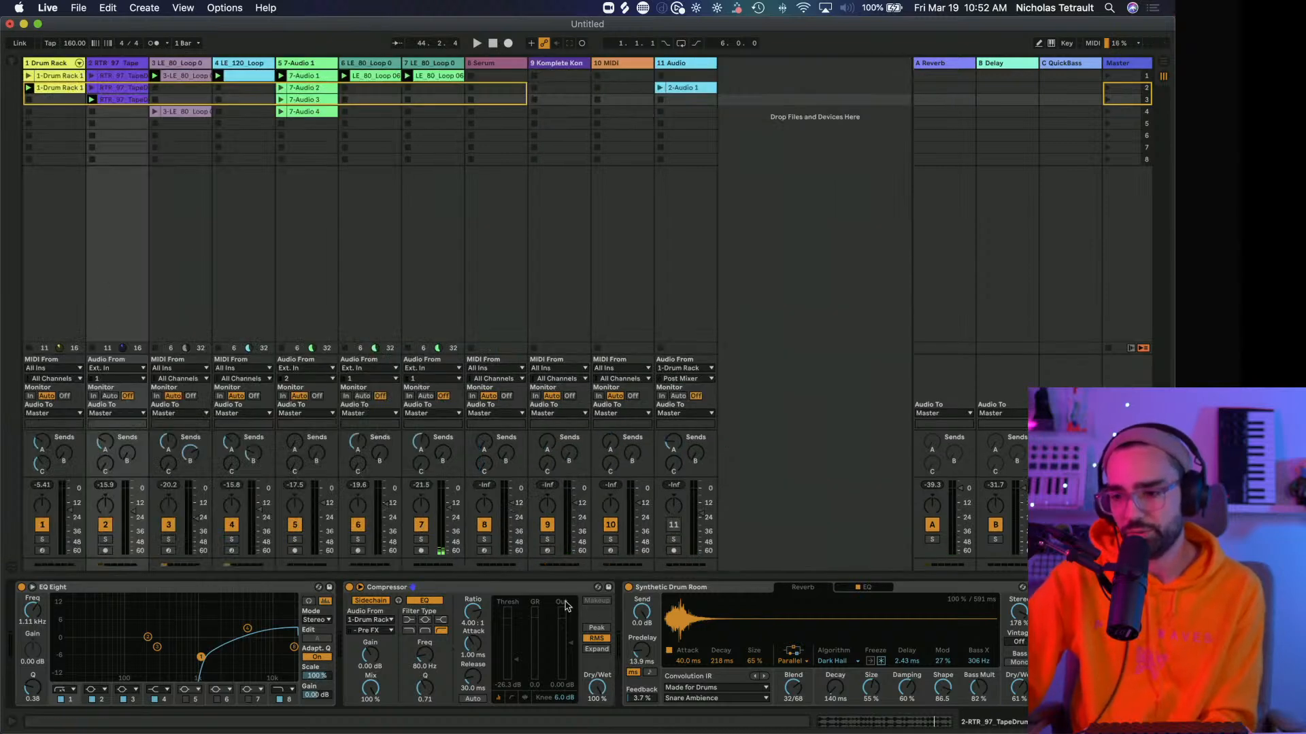
Set the warp mode of track 2's third-slot clip to Beats, with transient looping off.
click(118, 100)
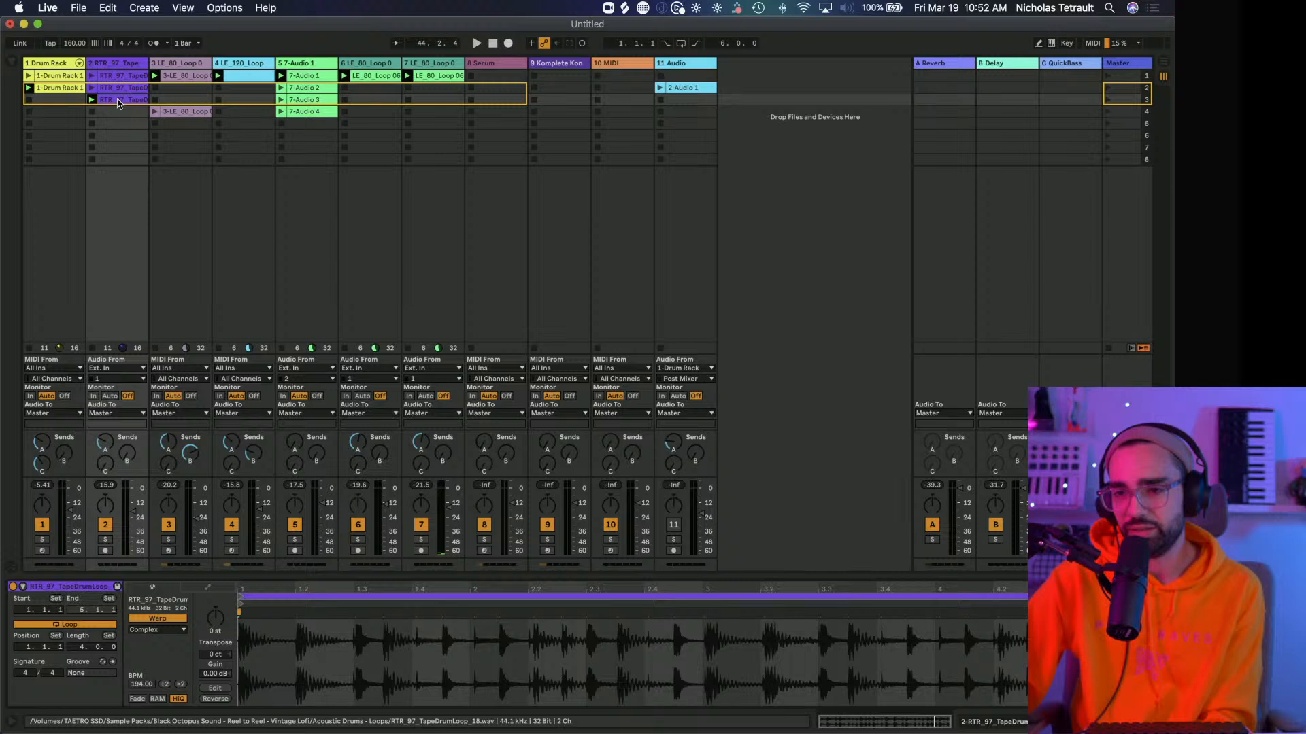
click(145, 631)
click(145, 630)
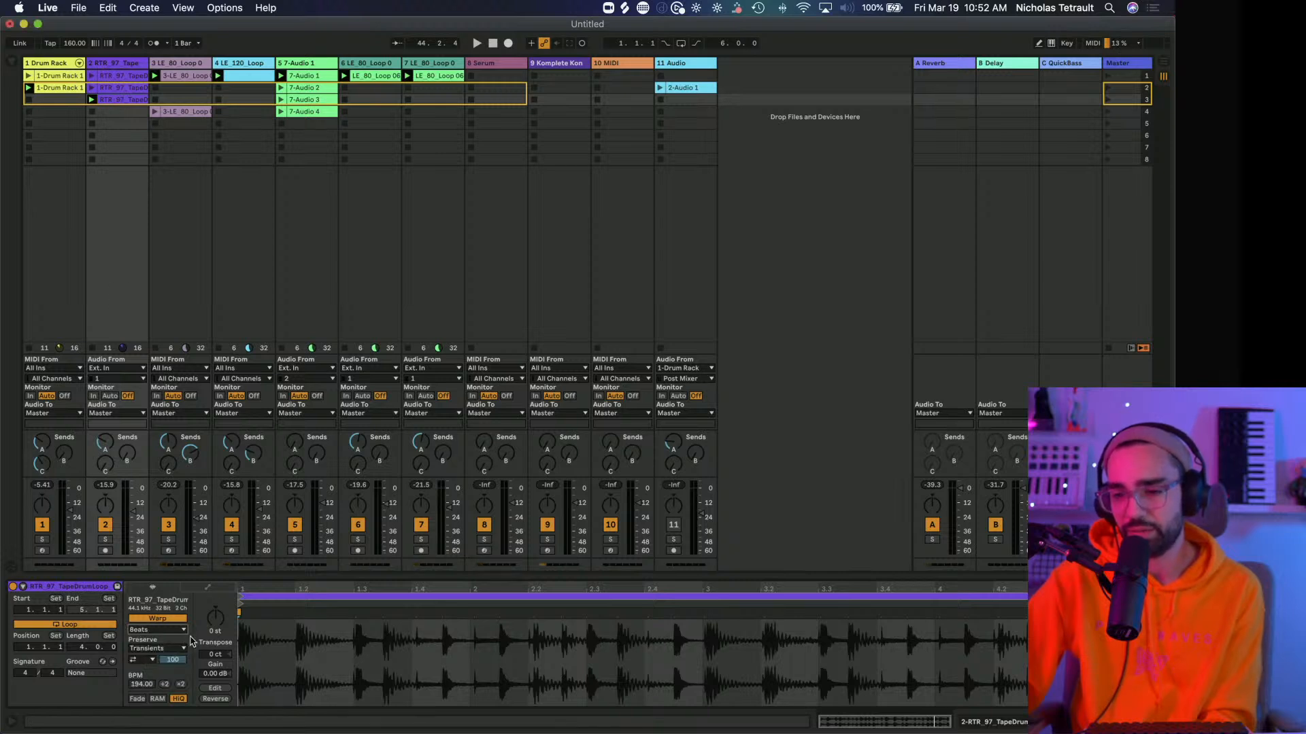
click(136, 659)
click(144, 670)
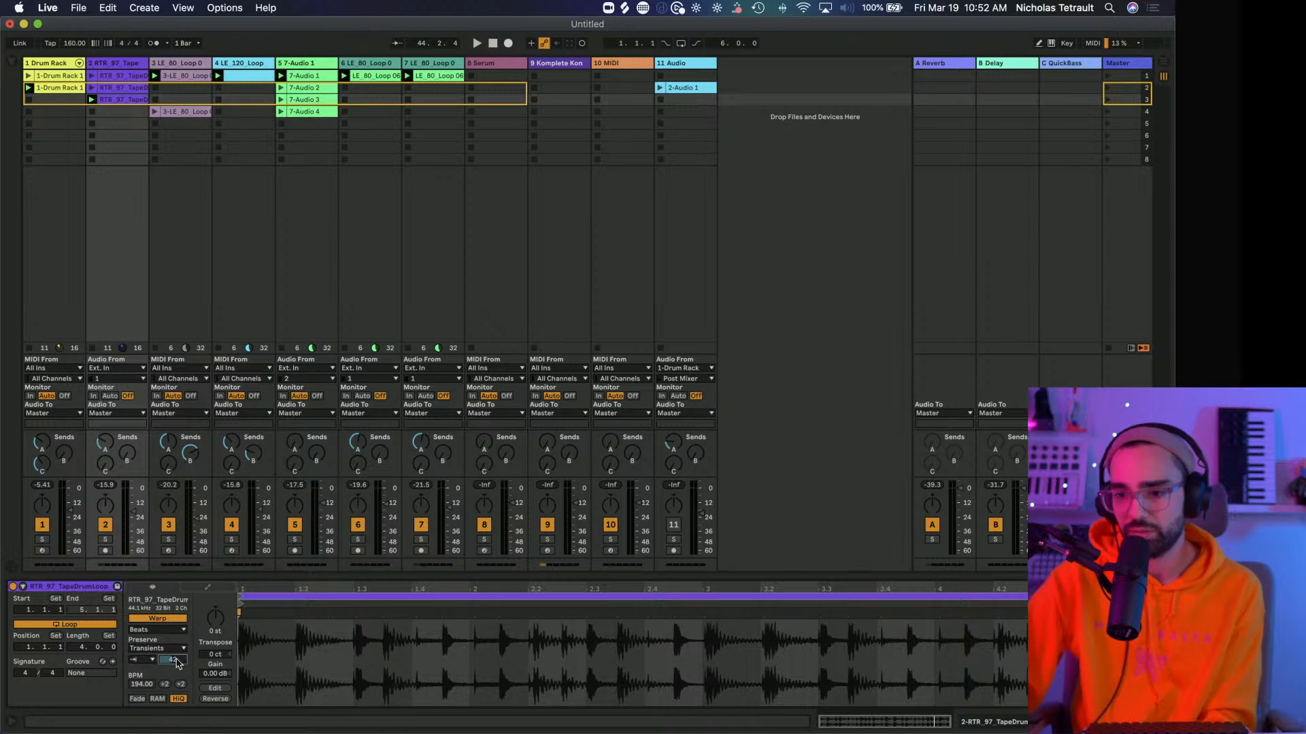
Play the set, adjust the tape drum clip's transient envelope to 80, and transpose the clip to 5 st.
key(space)
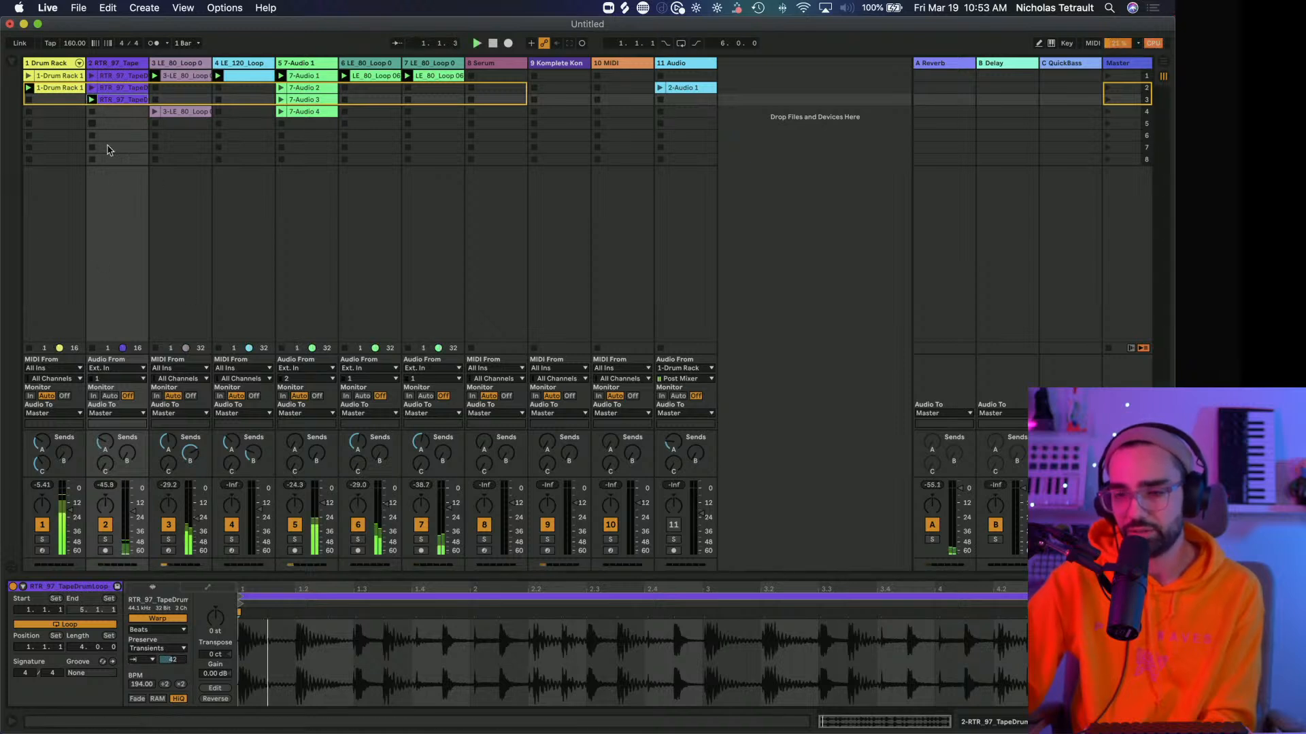
drag(173, 661, 173, 653)
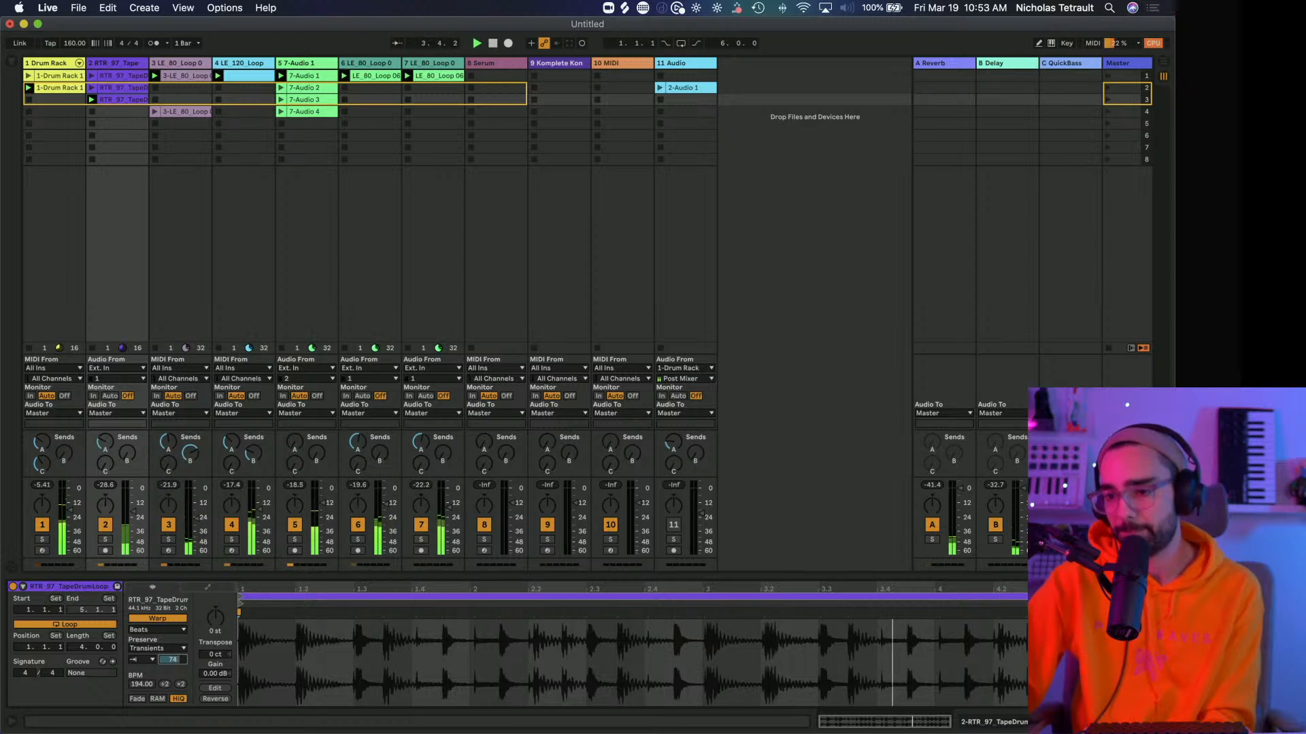
drag(173, 653, 179, 661)
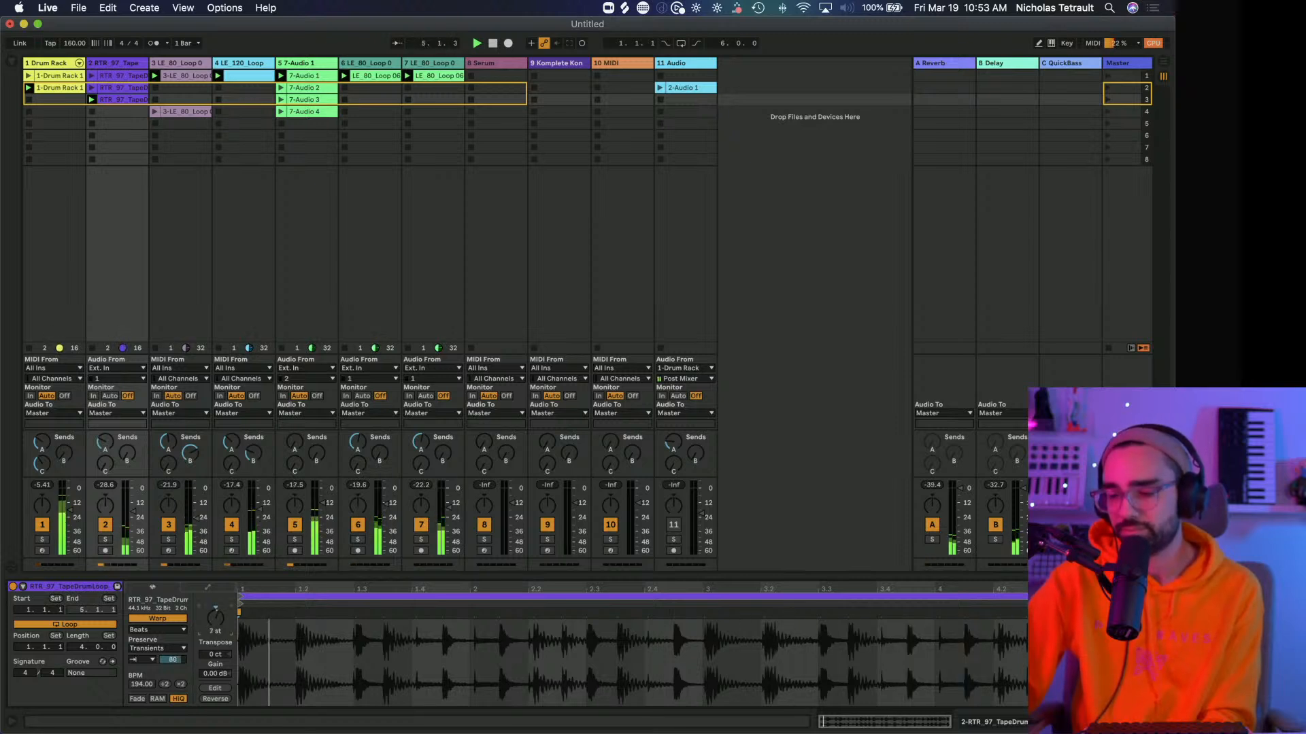
drag(215, 618, 214, 622)
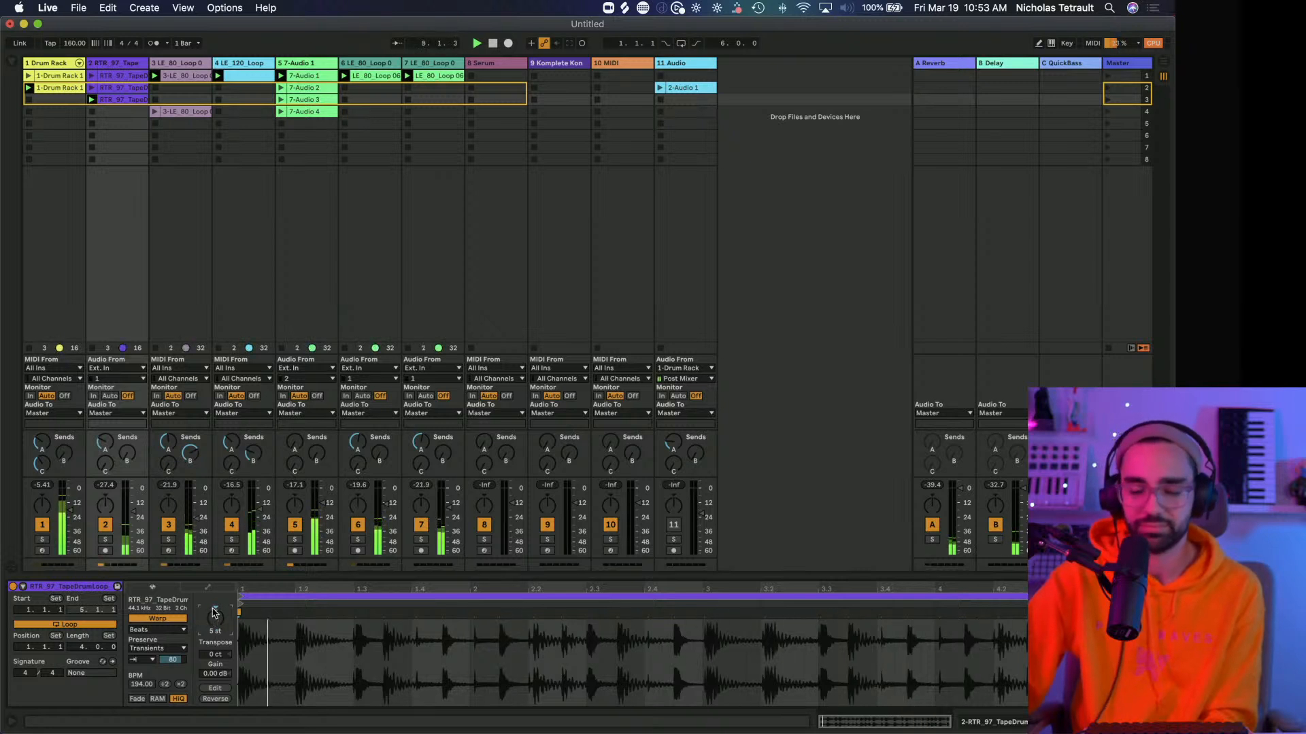
Open the second Drum Rack clip's notes and check the RTR_Snare_05 and RTR_Perc_02 sounds with playback stopped.
click(47, 89)
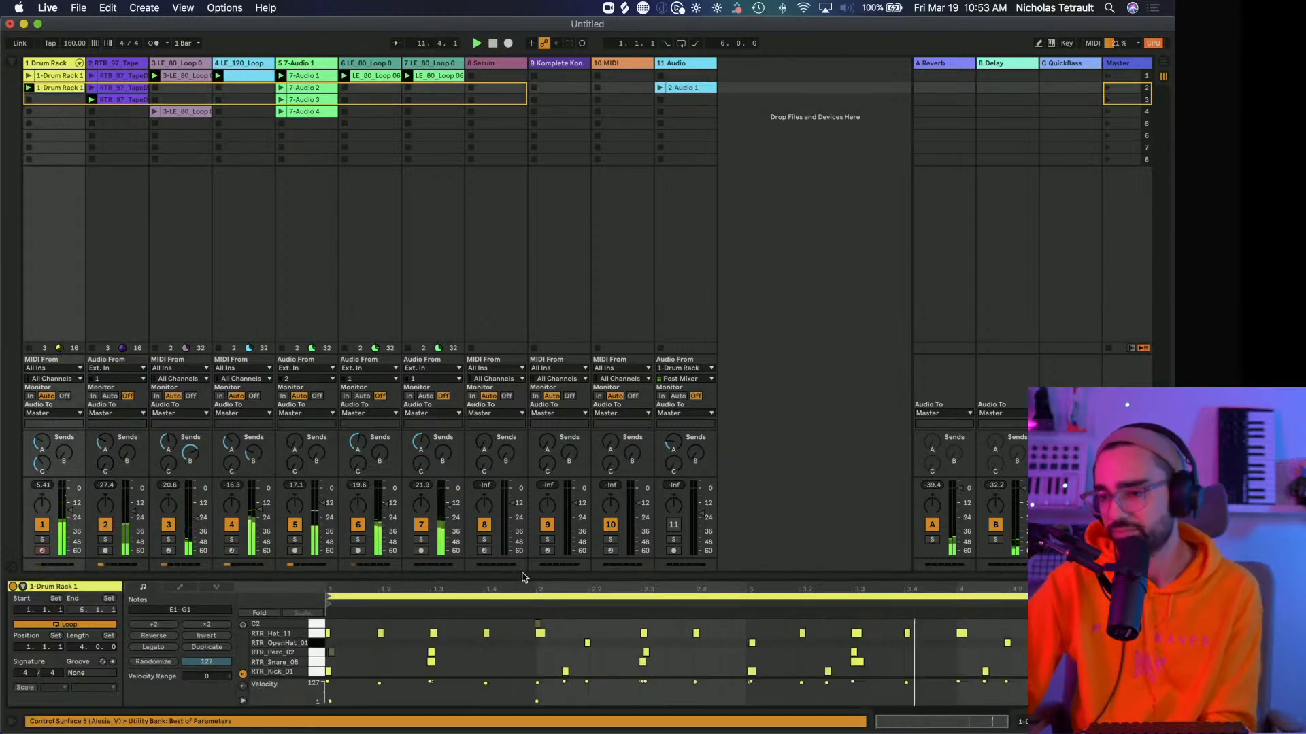
key(b)
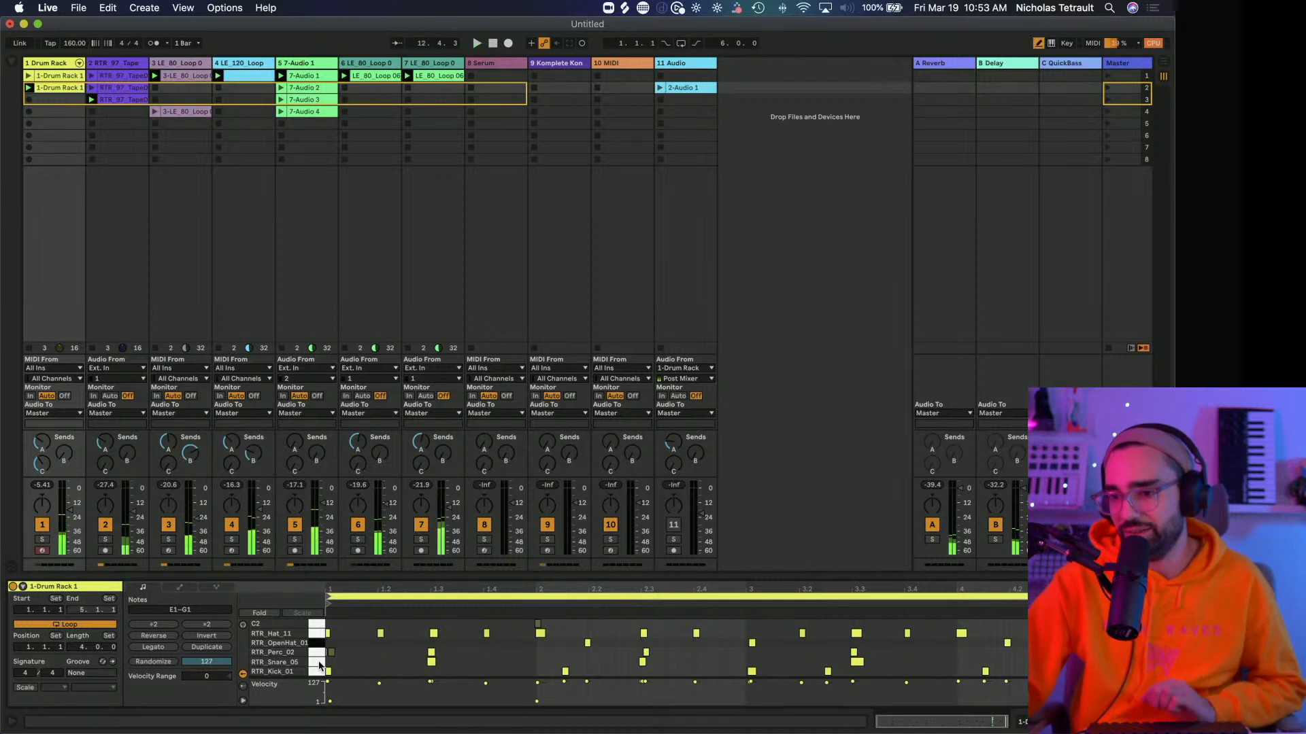
click(319, 663)
click(319, 653)
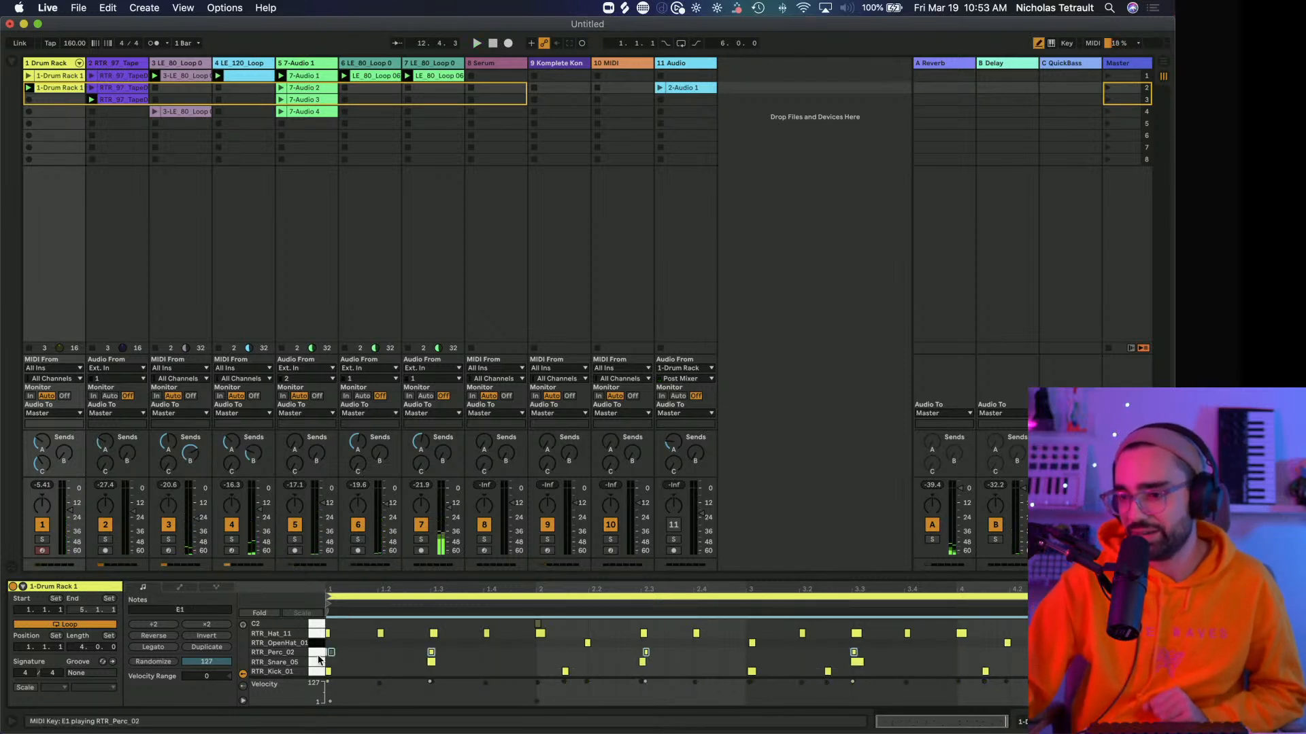
key(b)
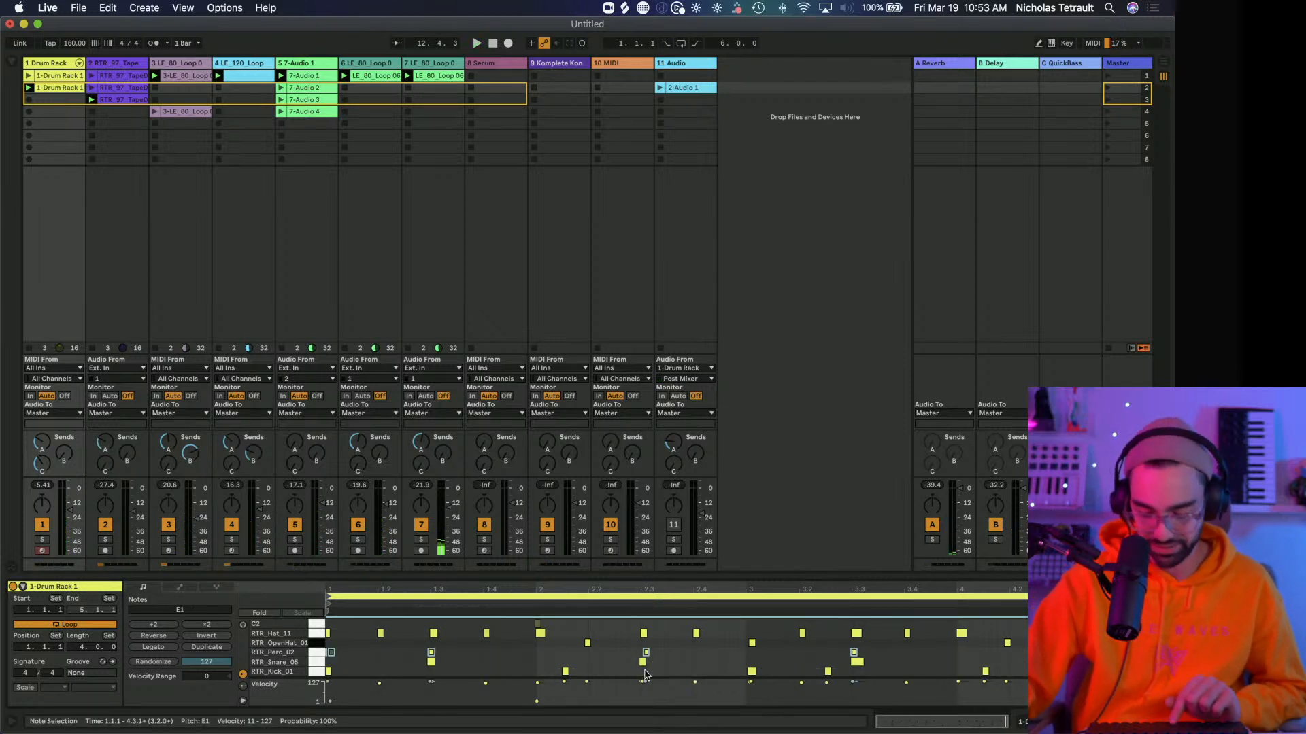
Quantize the RTR_Snare_05 and RTR_Perc_02 notes near 2.3 in the second Drum Rack clip and start playback.
click(642, 663)
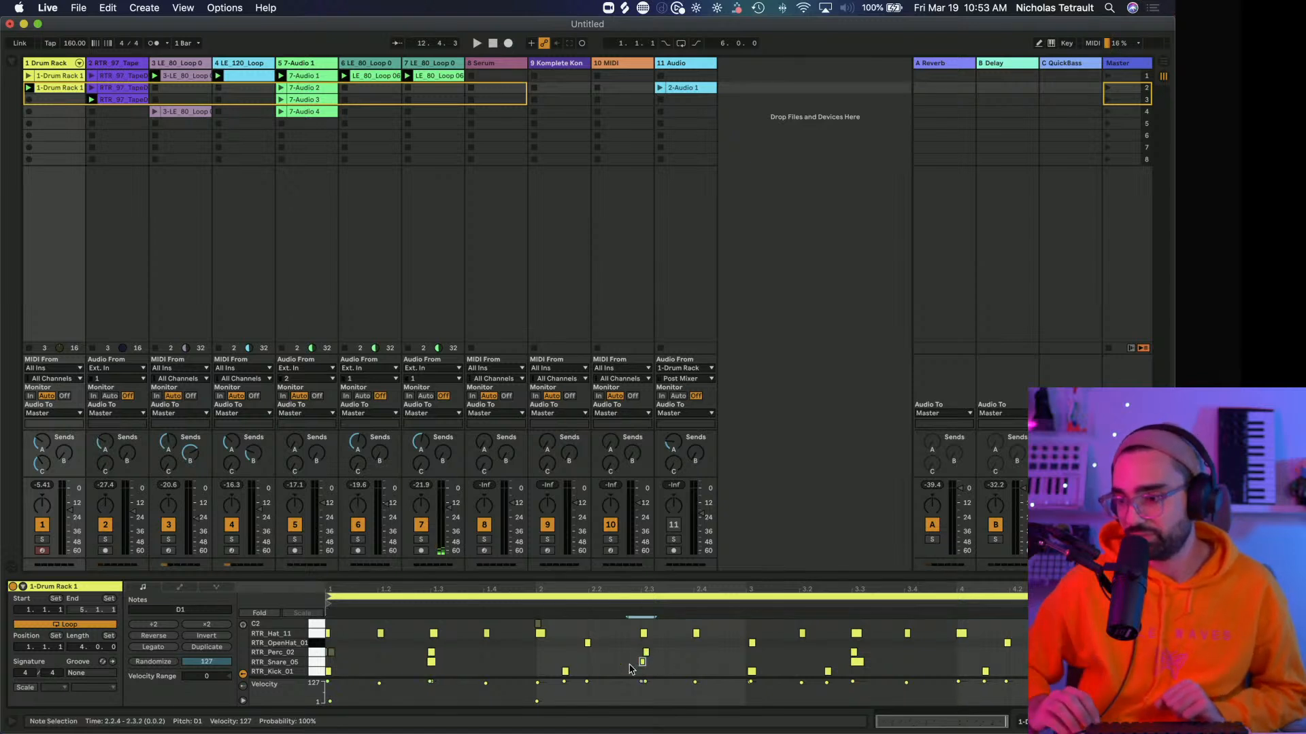
key(super+u)
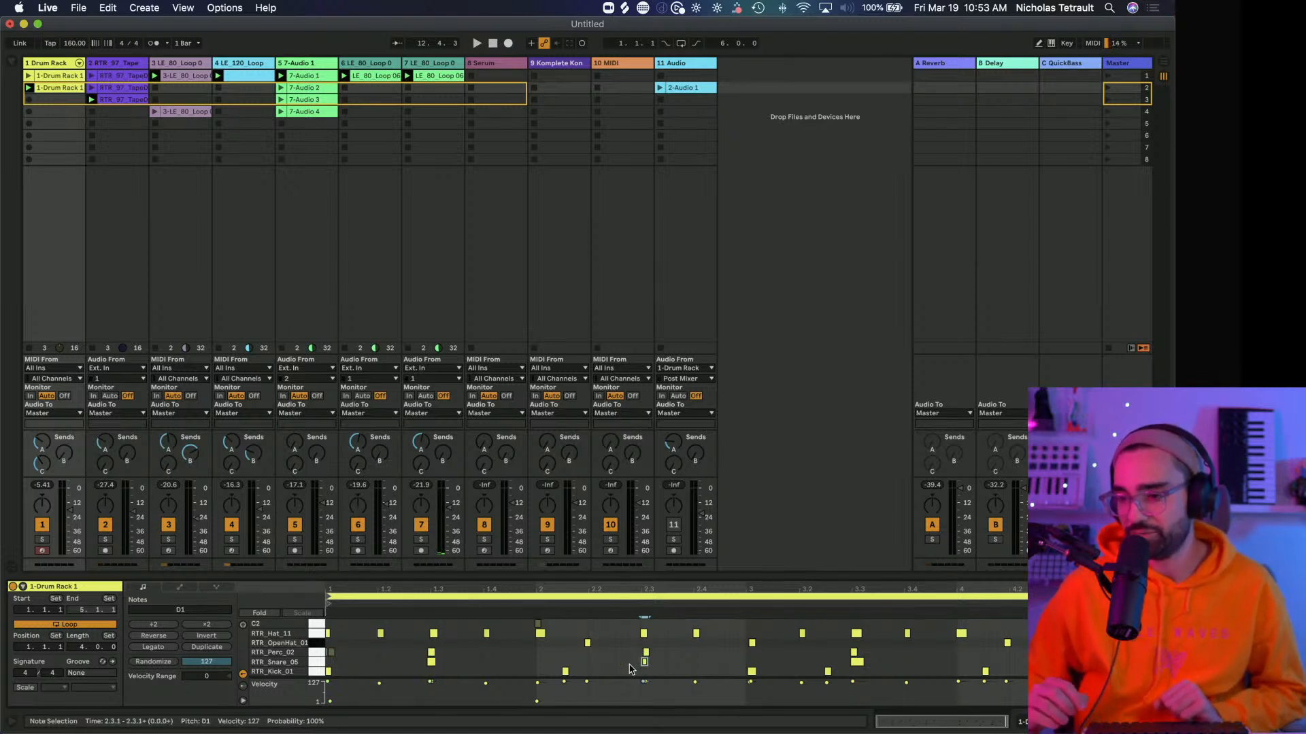
drag(644, 662, 645, 653)
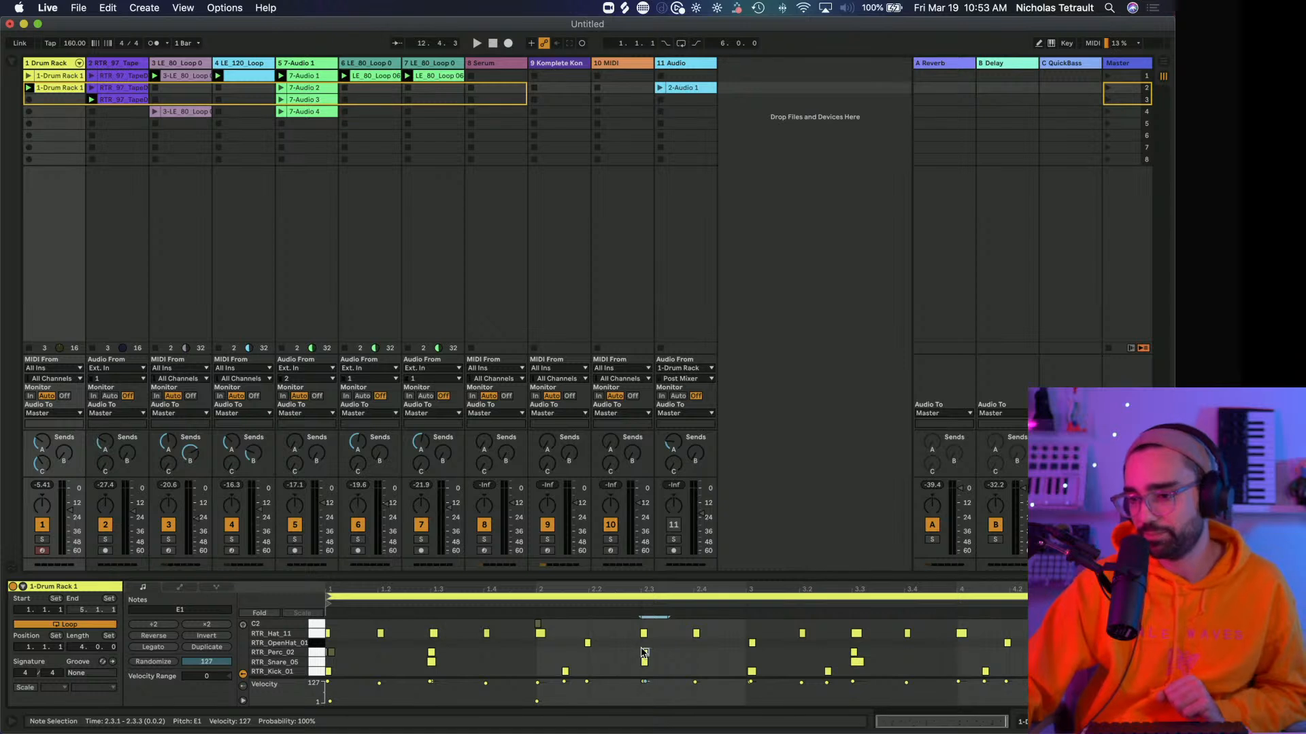
key(super+u)
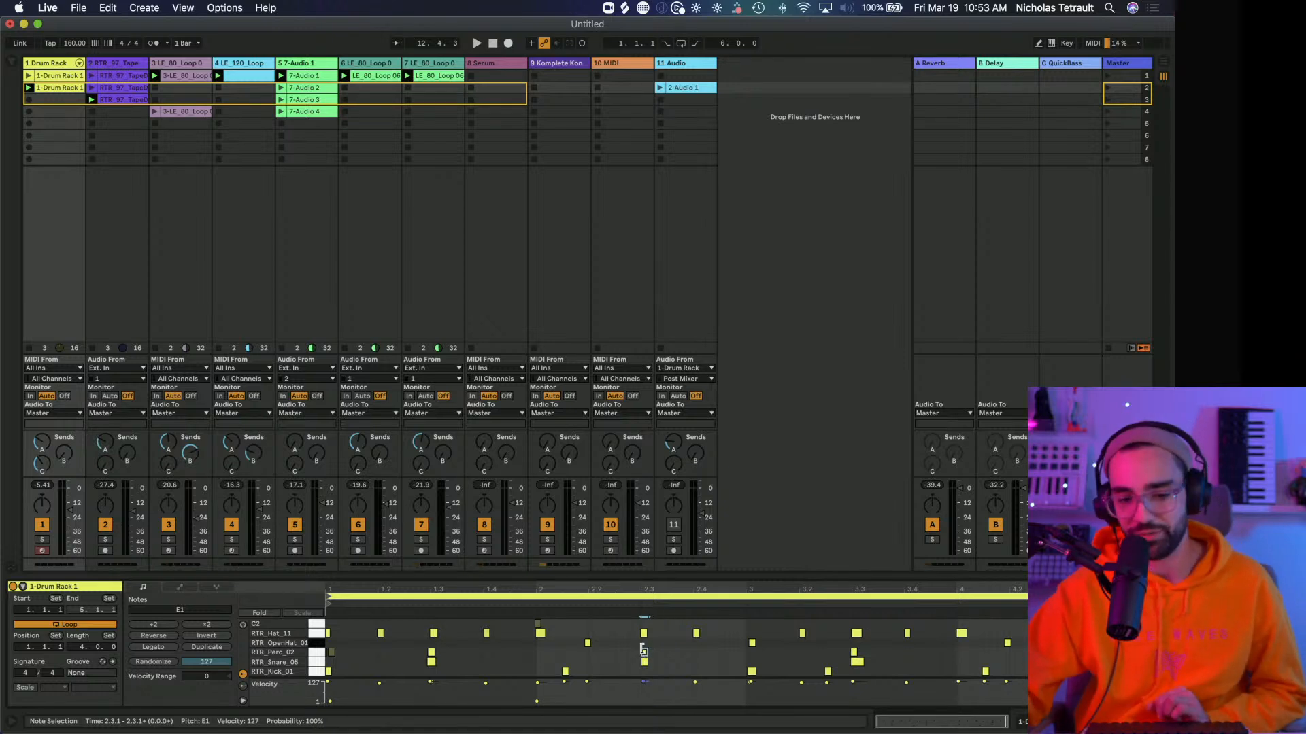
key(space)
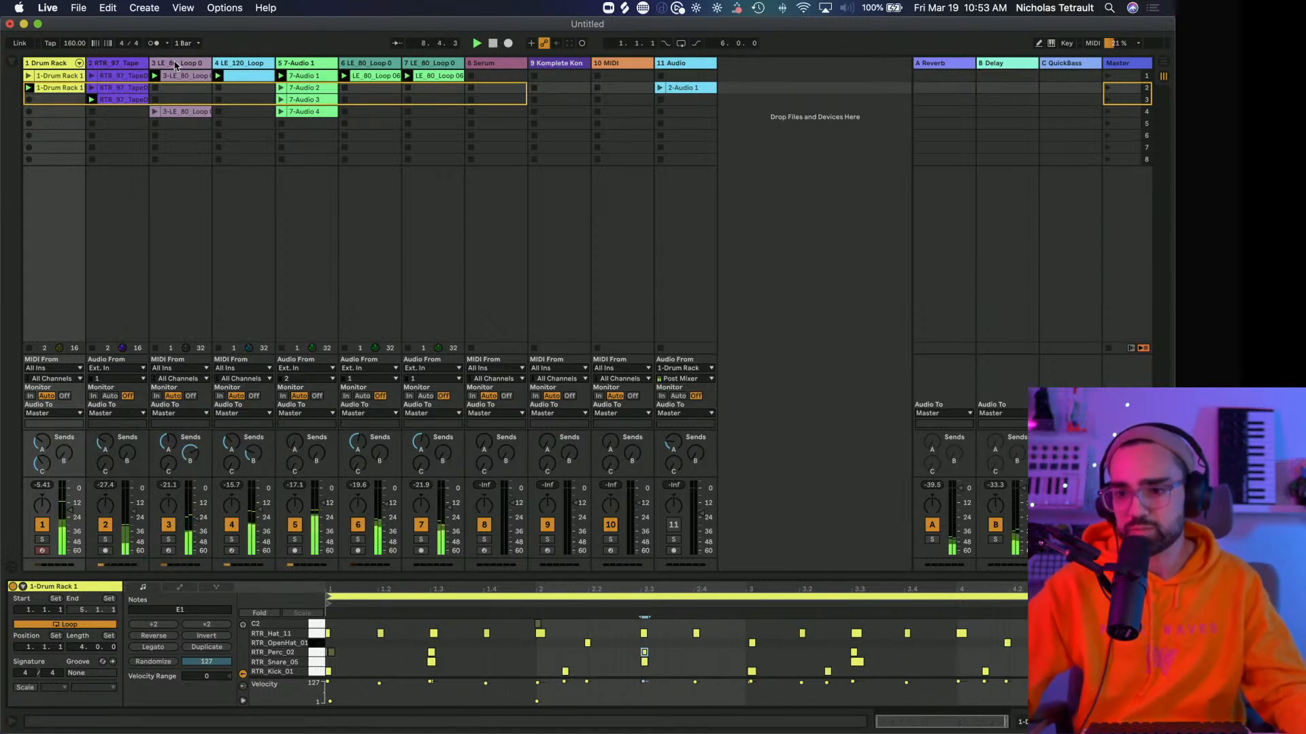
Tighten the snare note near 4.3 and the open-hat note near 4.2 to the grid, and add a kick note at 4.4.4.
click(1059, 661)
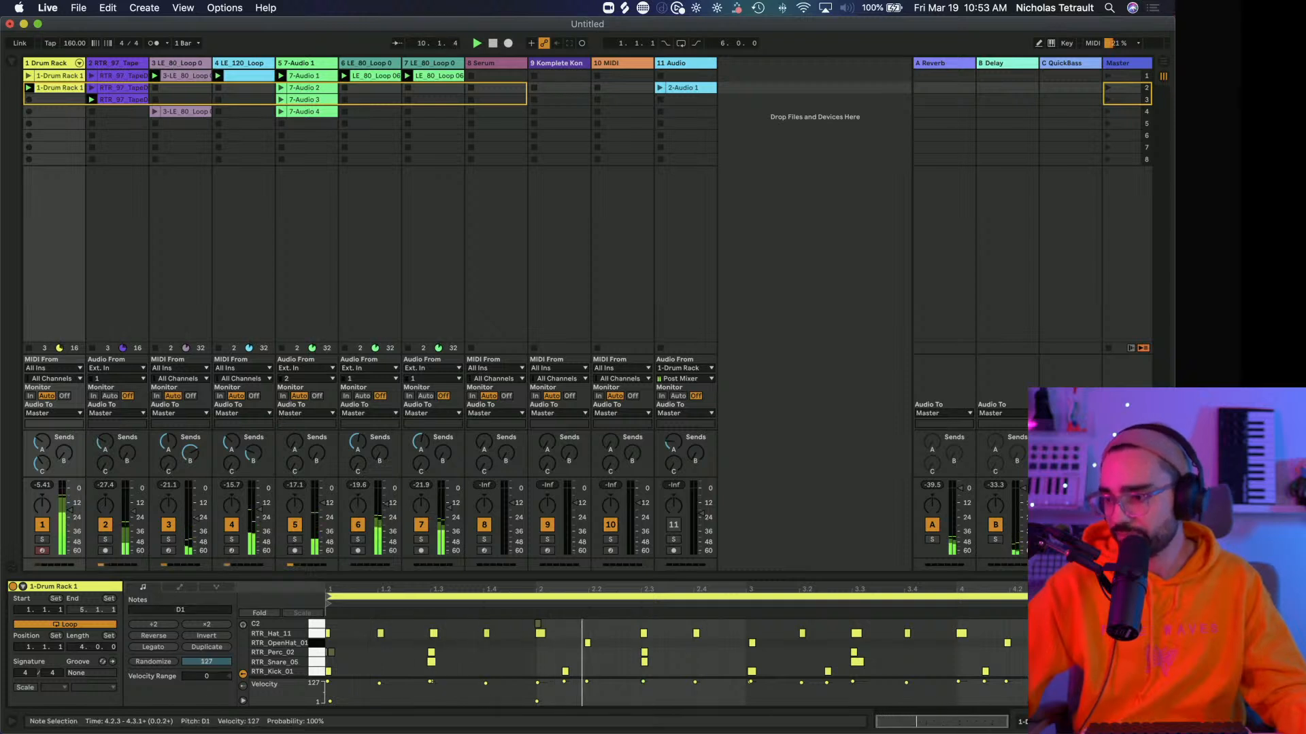
click(1069, 662)
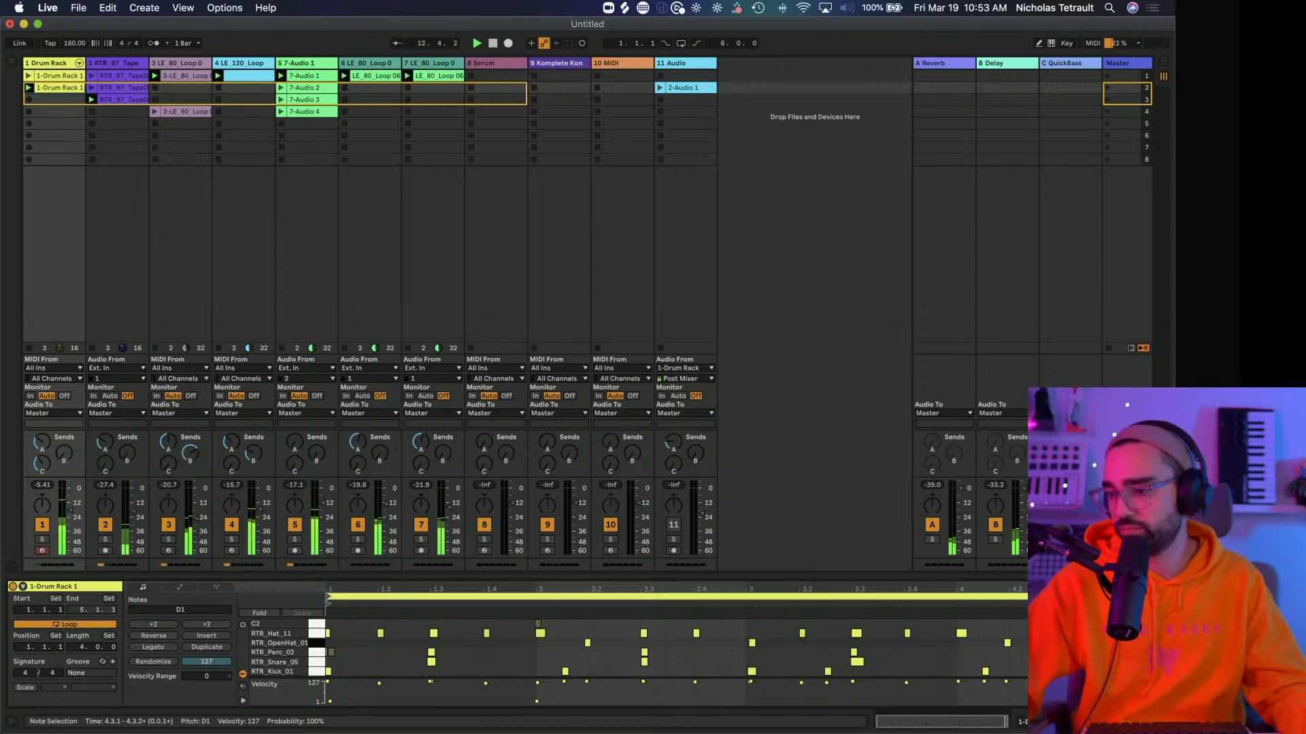
click(1007, 643)
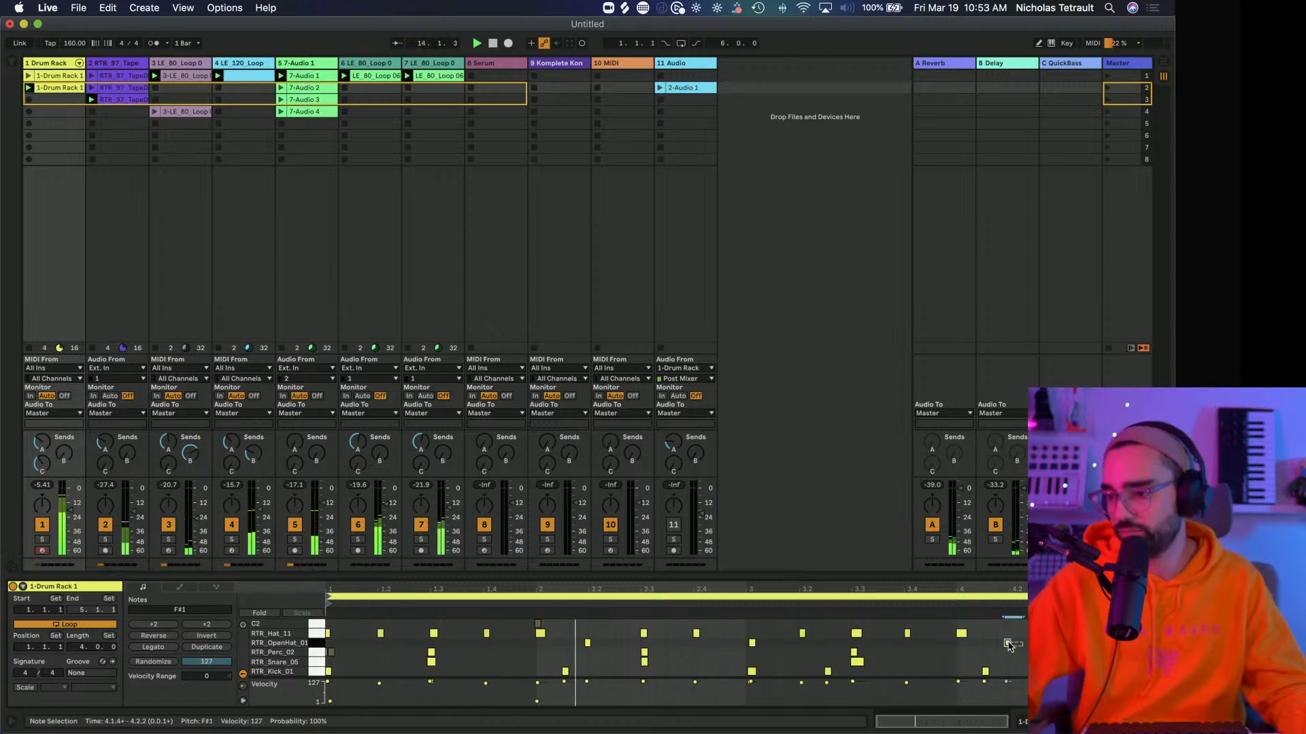
drag(1009, 644, 1011, 645)
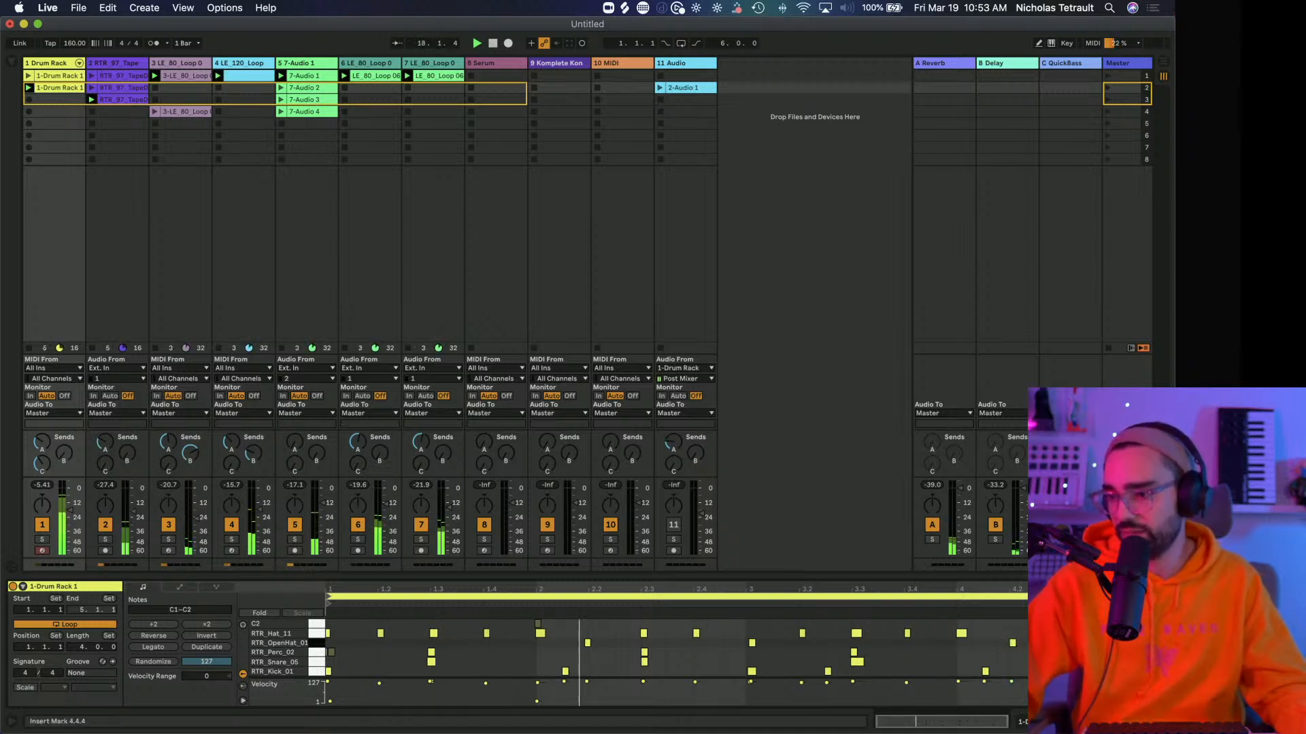
double_click(1160, 672)
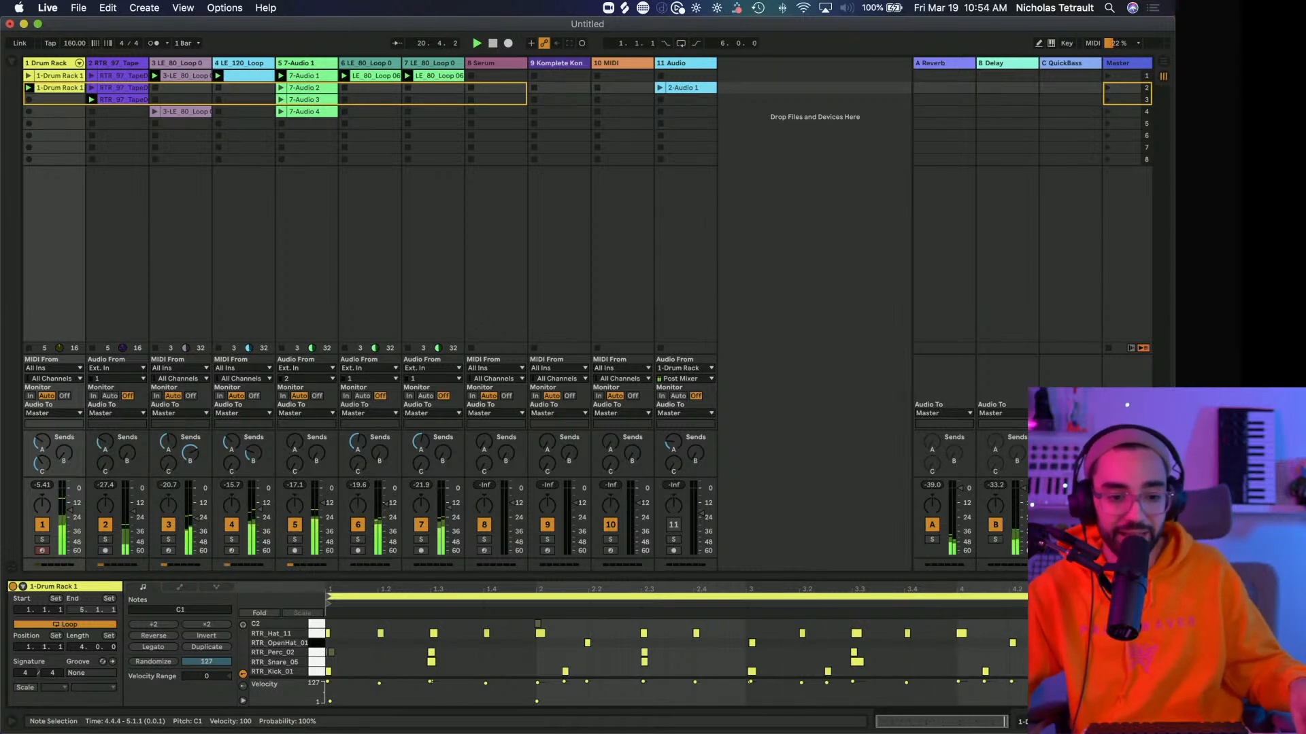
double_click(1148, 672)
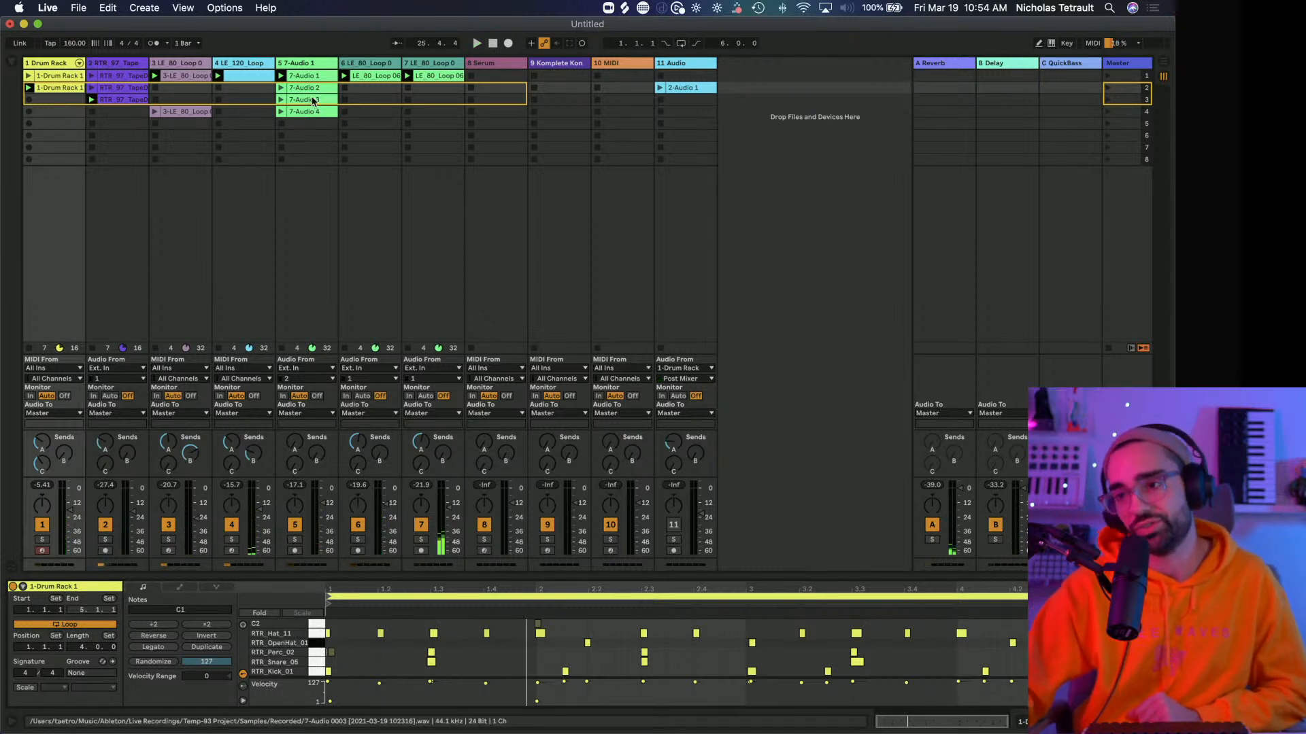
Move track 3's guitar melody clip from the fourth slot to the second slot and audition it with the track soloed.
drag(187, 111, 187, 93)
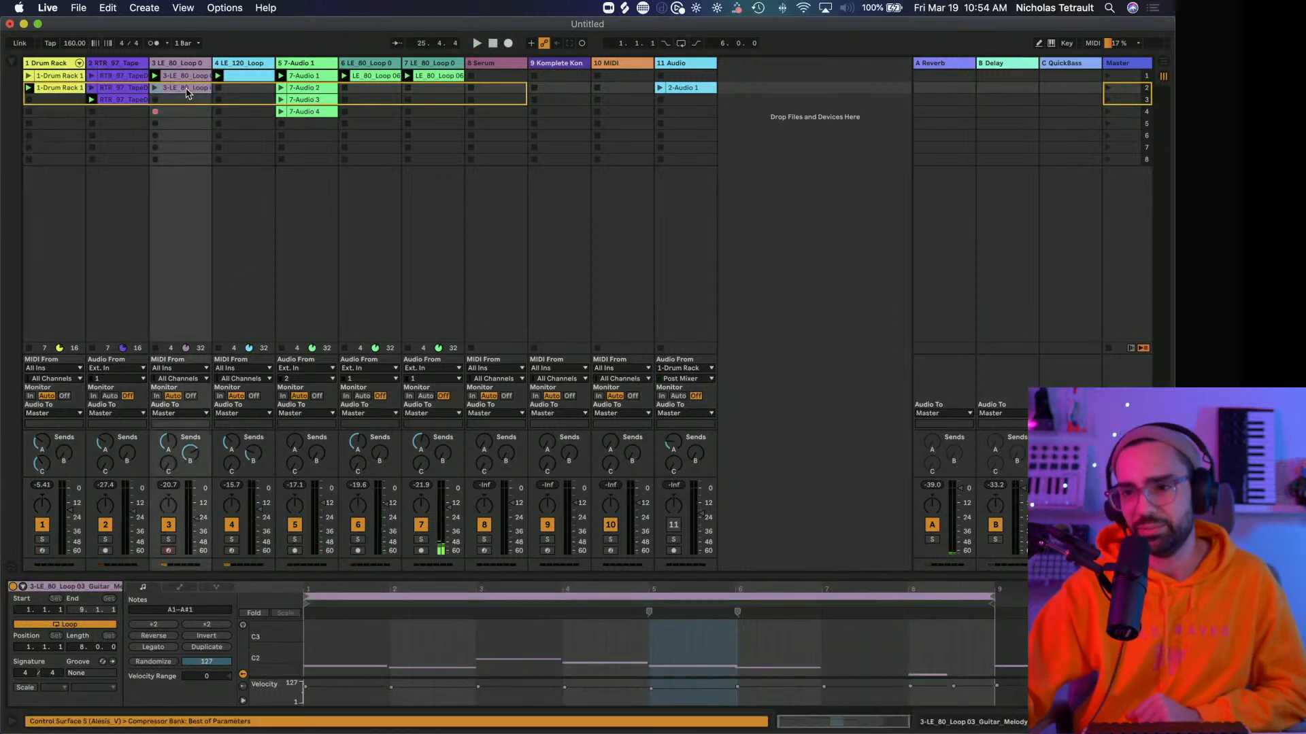
click(169, 540)
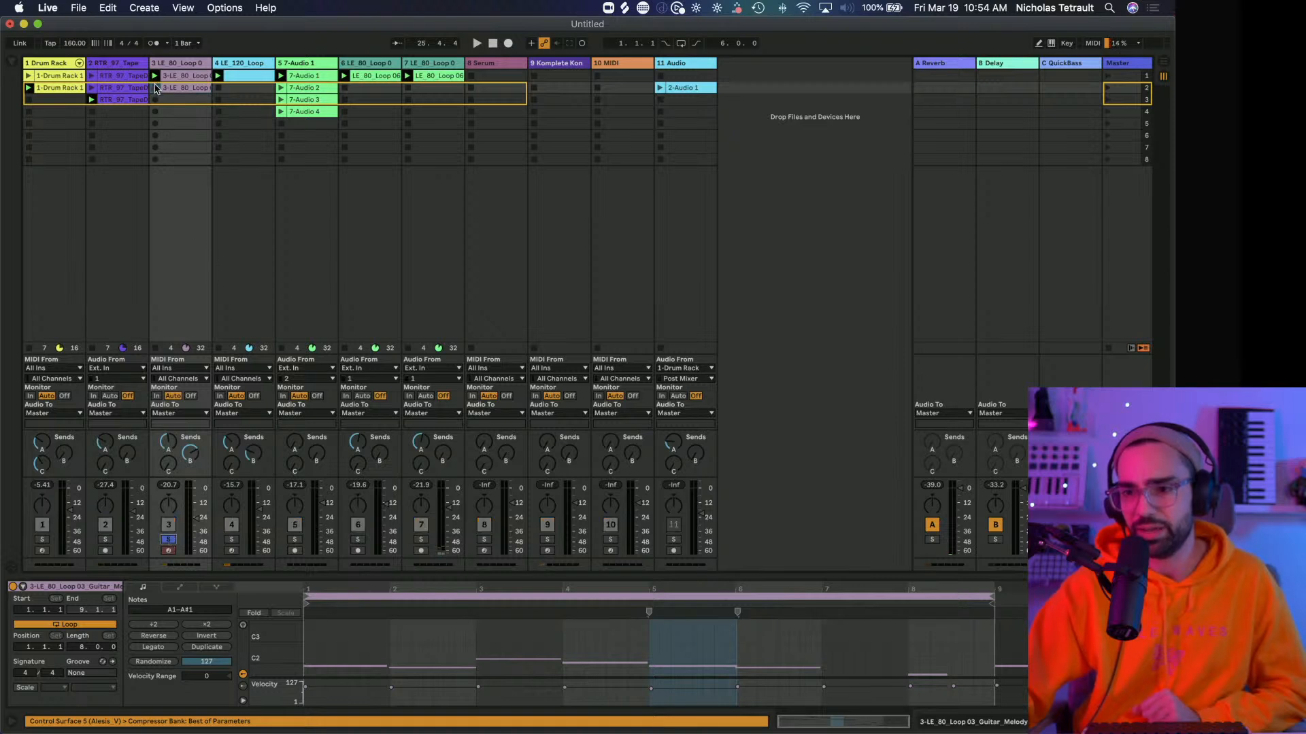
click(155, 88)
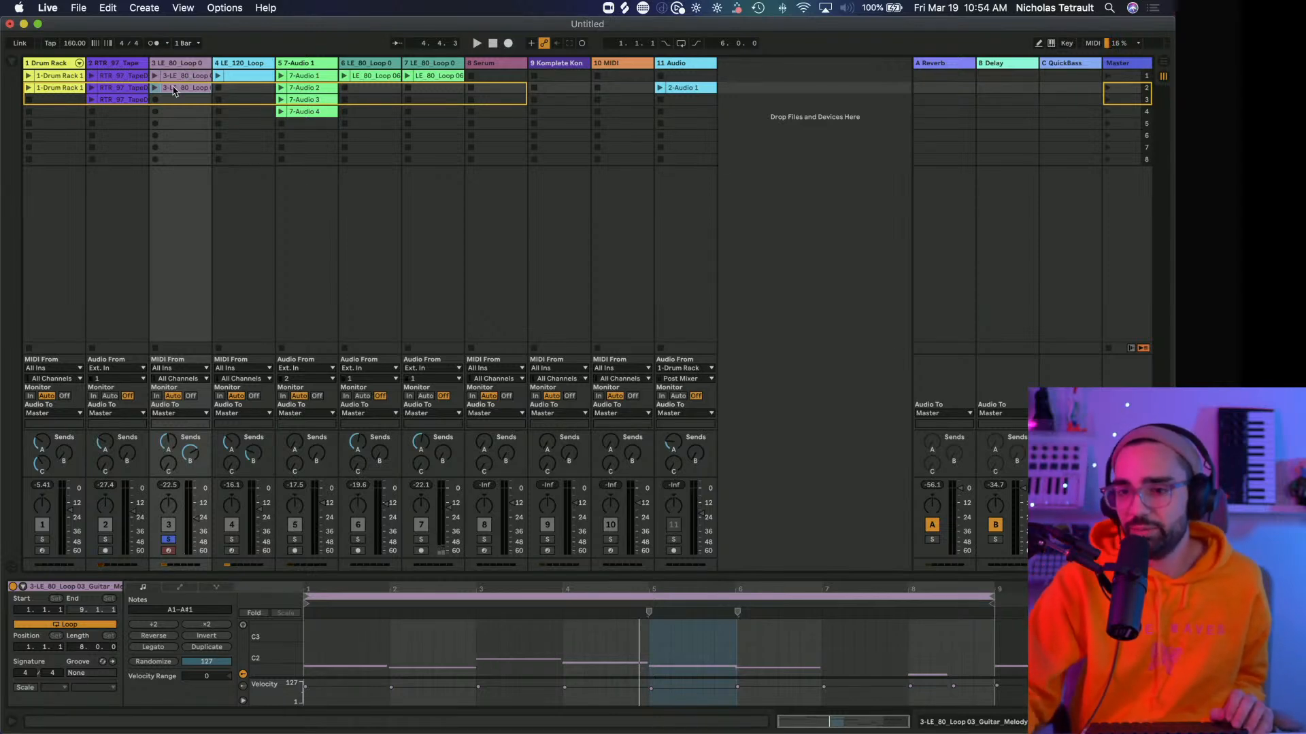
Place the second-slot guitar melody clip in the Arrangement on track 3 at bar 1.
key(Tab)
drag(176, 89, 27, 193)
key(Tab)
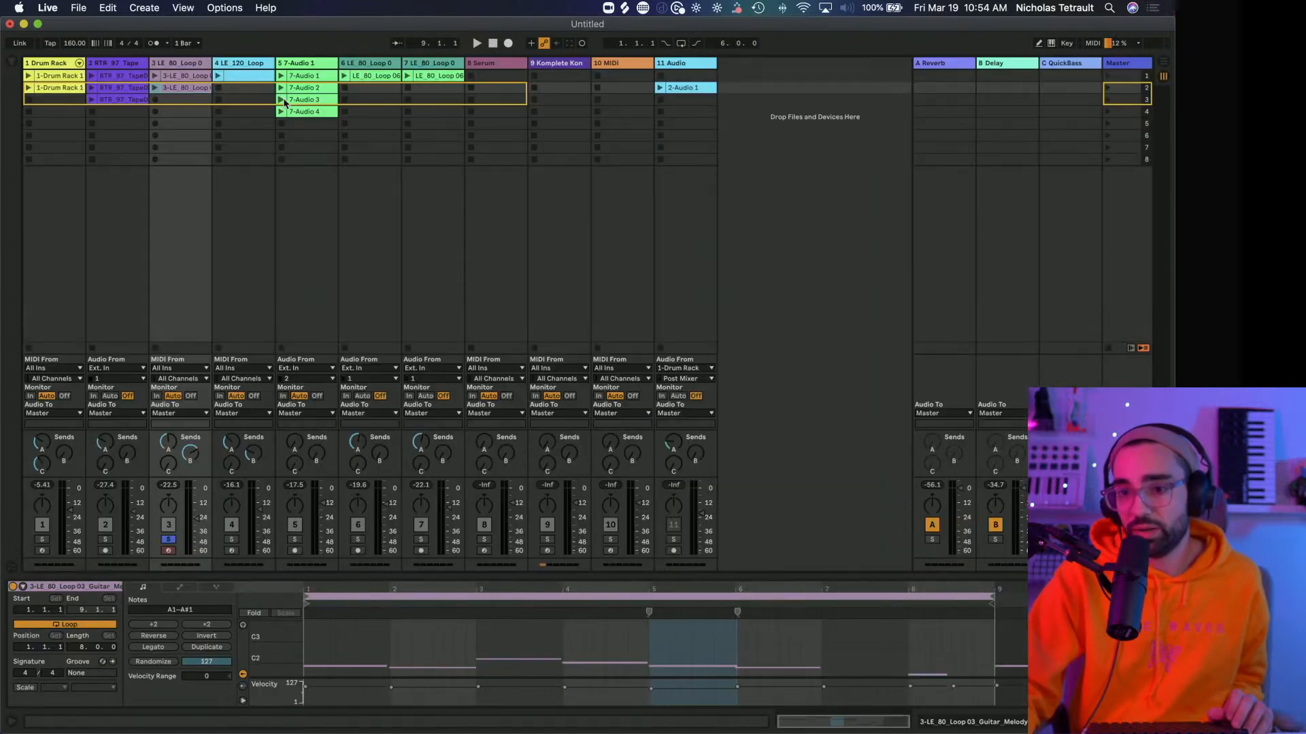
Place the 7-Audio 1 clip in the Arrangement on track 2 at bar 1, above the guitar melody clip.
click(316, 79)
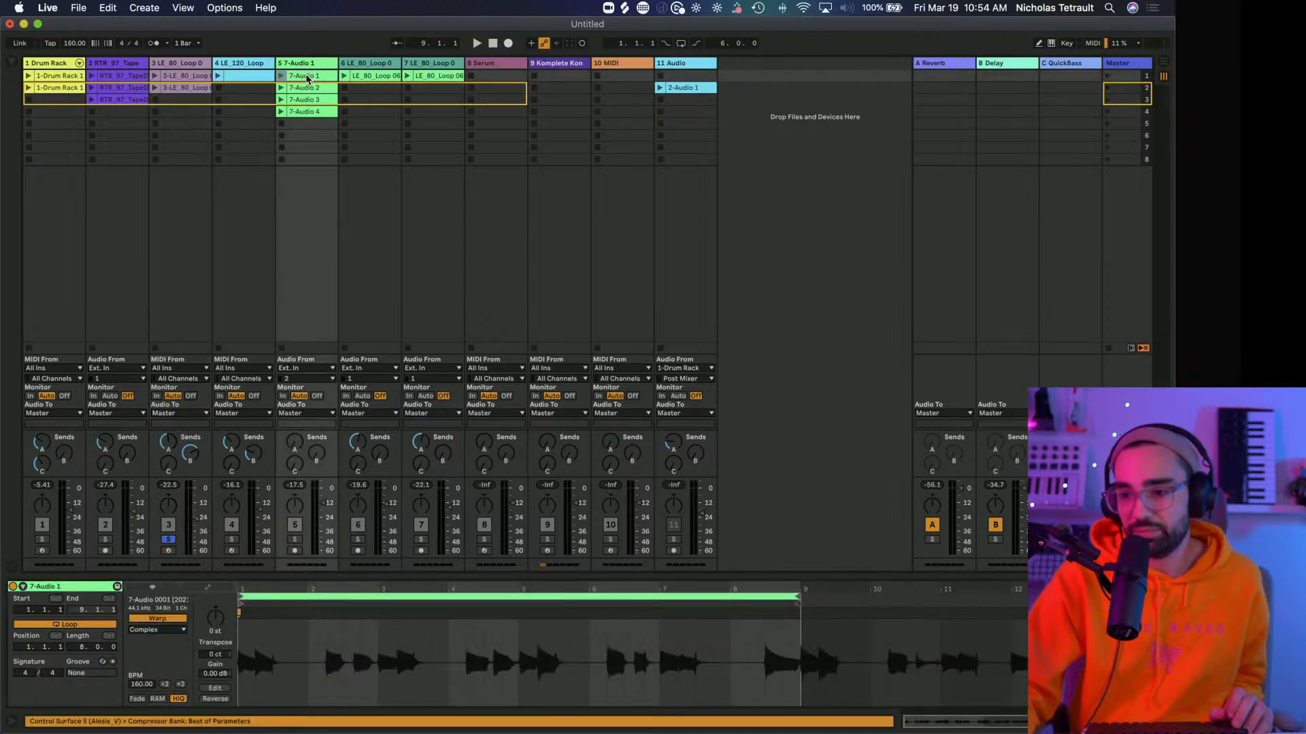
key(Tab)
drag(308, 78, 27, 157)
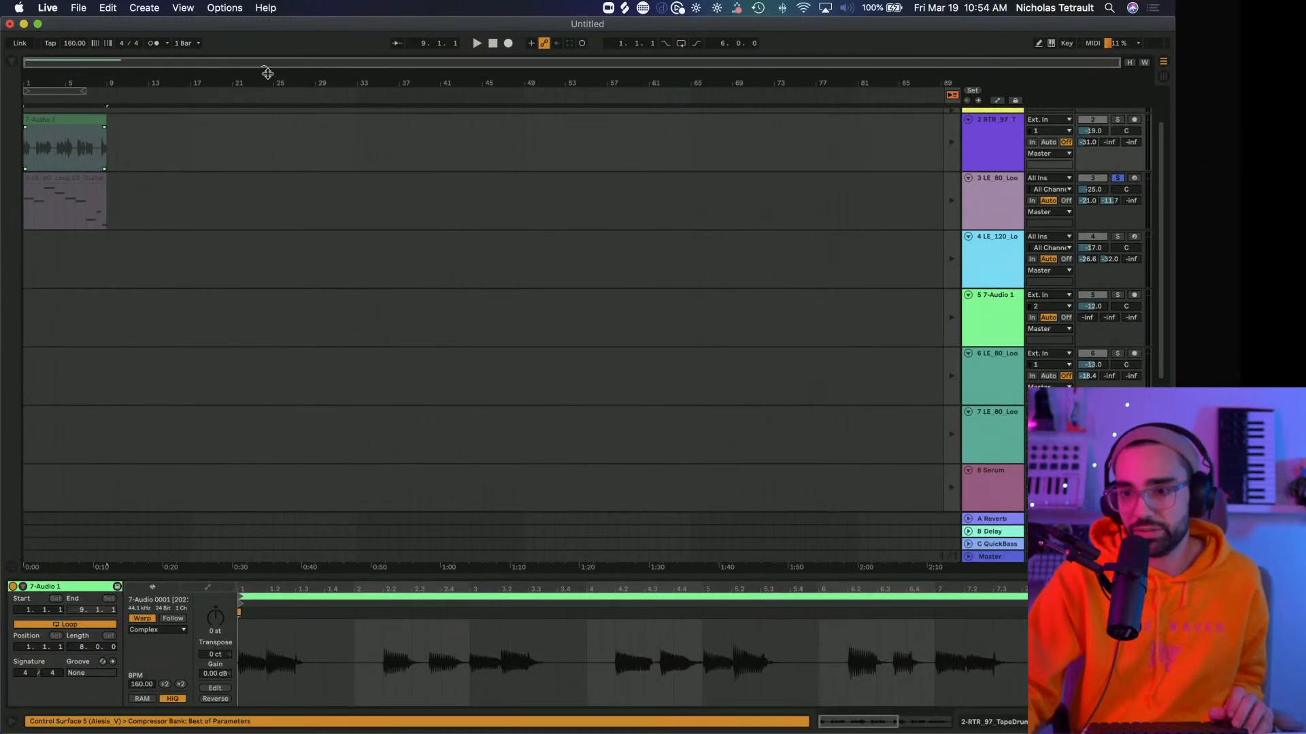
drag(73, 82, 72, 99)
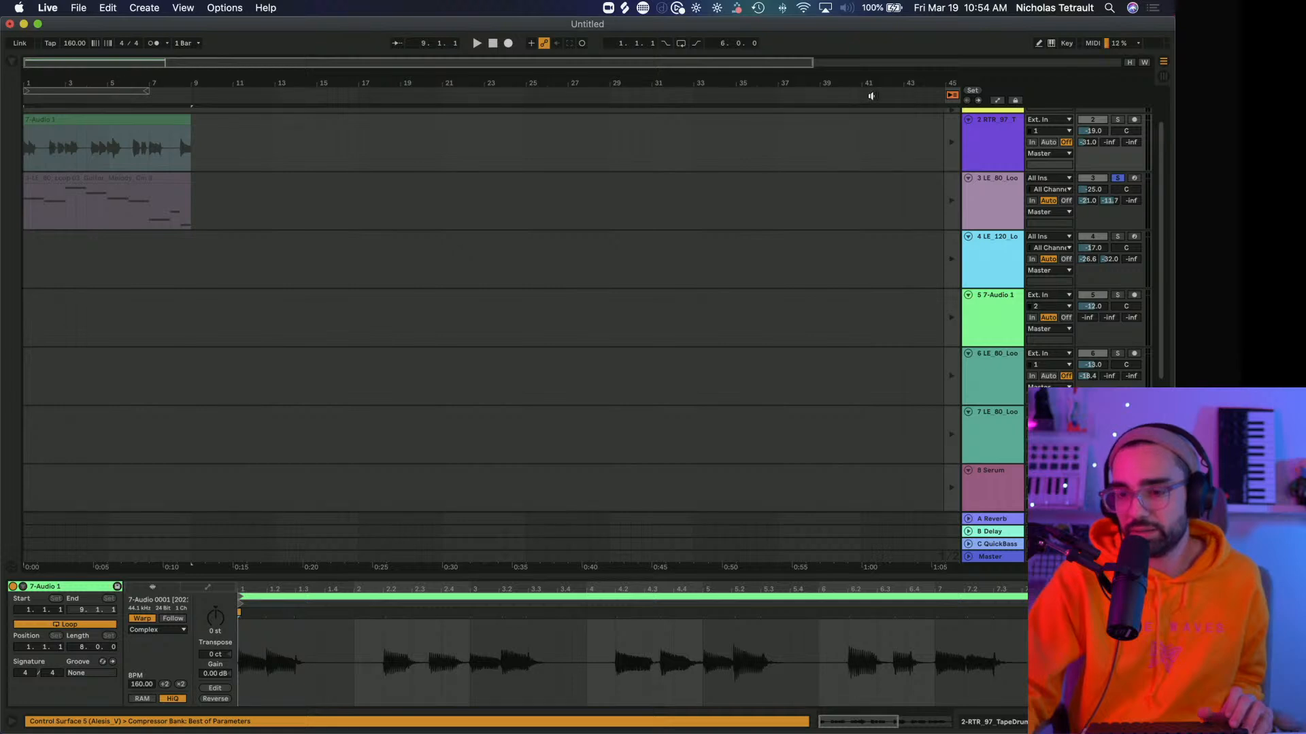
Return playback to the Arrangement, unsolo track 3, and solo track 2 to check the 7-Audio 1 clip.
click(952, 96)
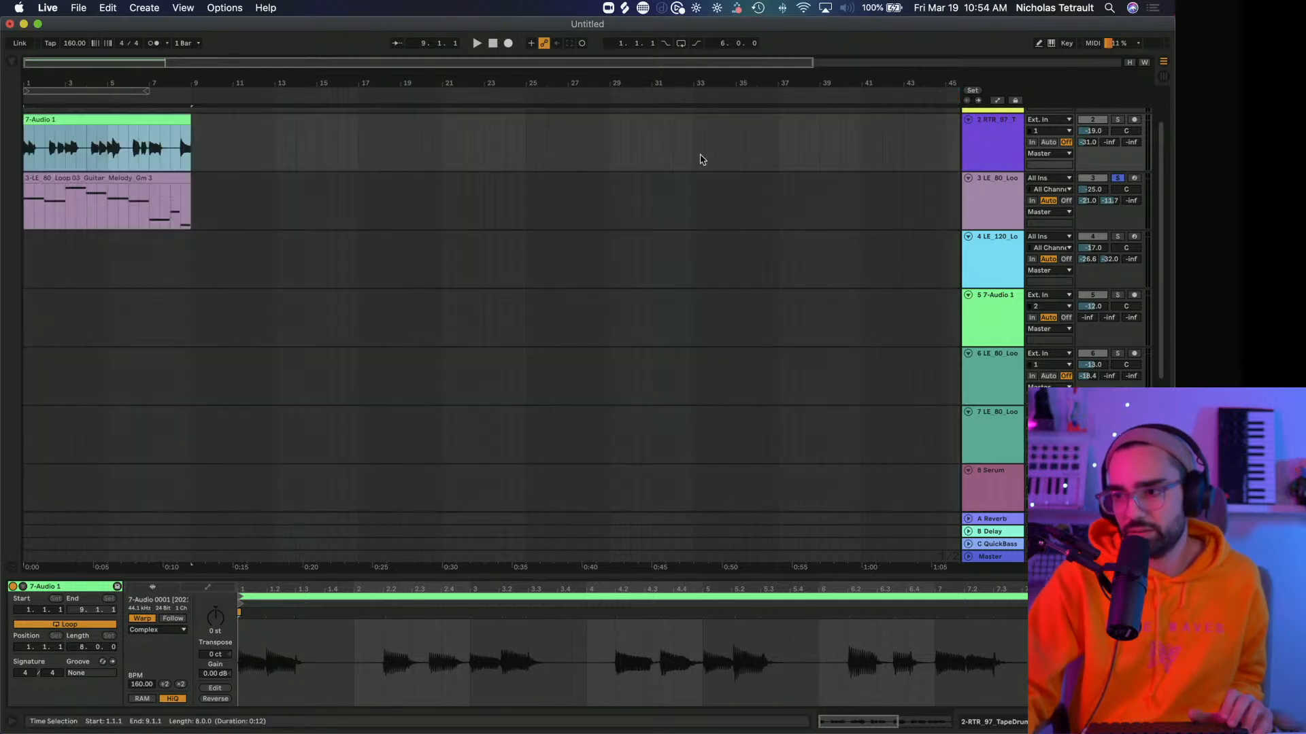
click(1116, 180)
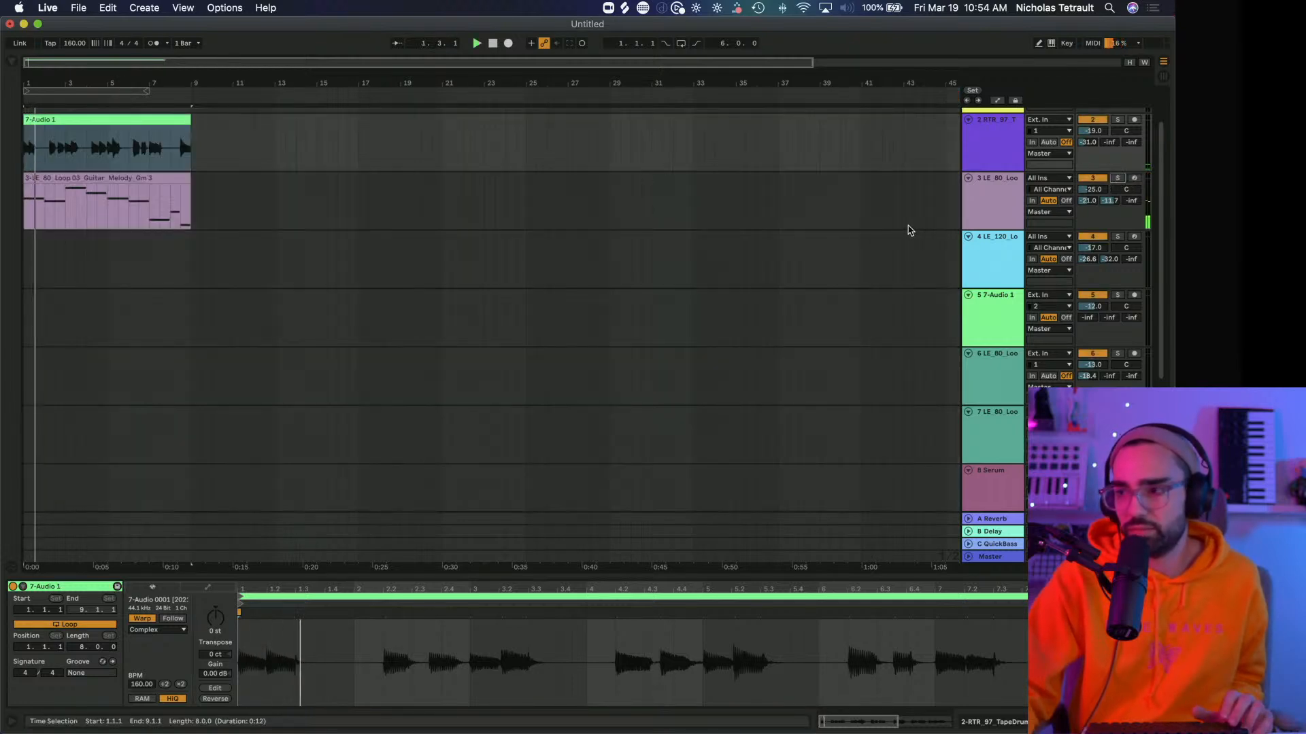
scroll(908, 231, up, 2)
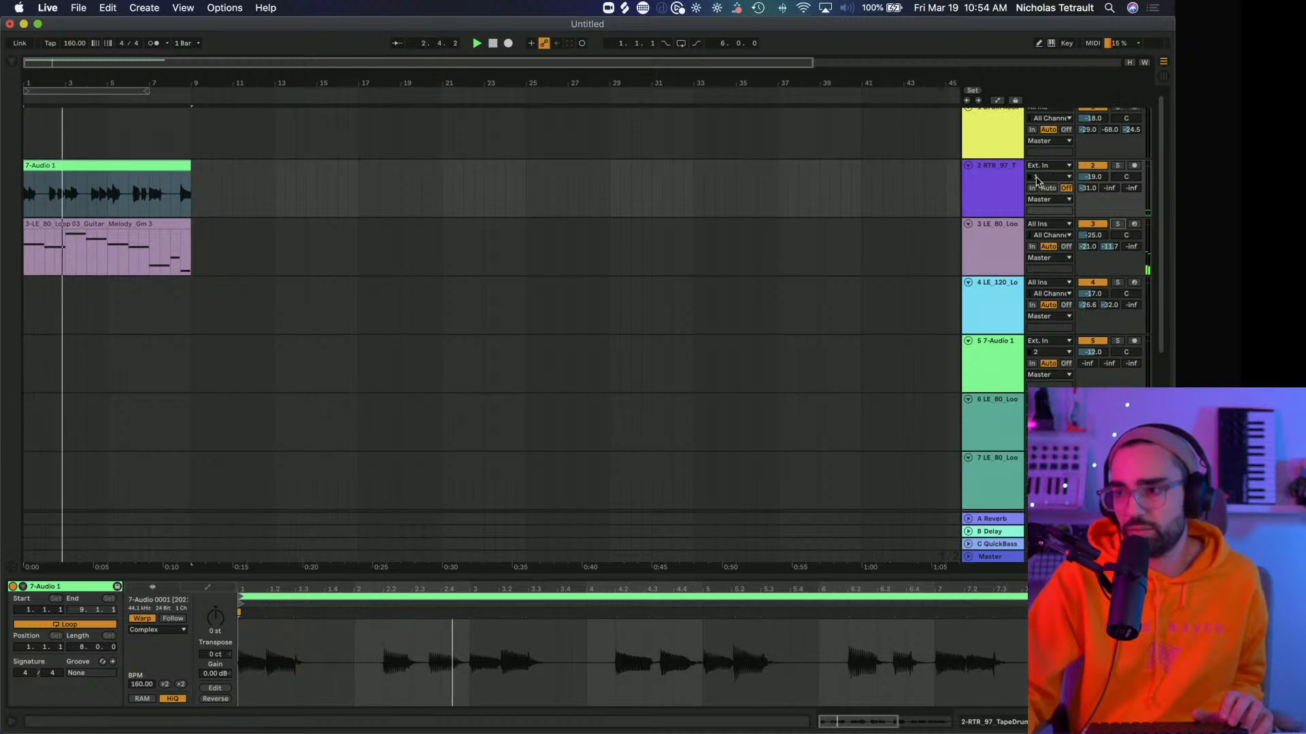
click(1119, 169)
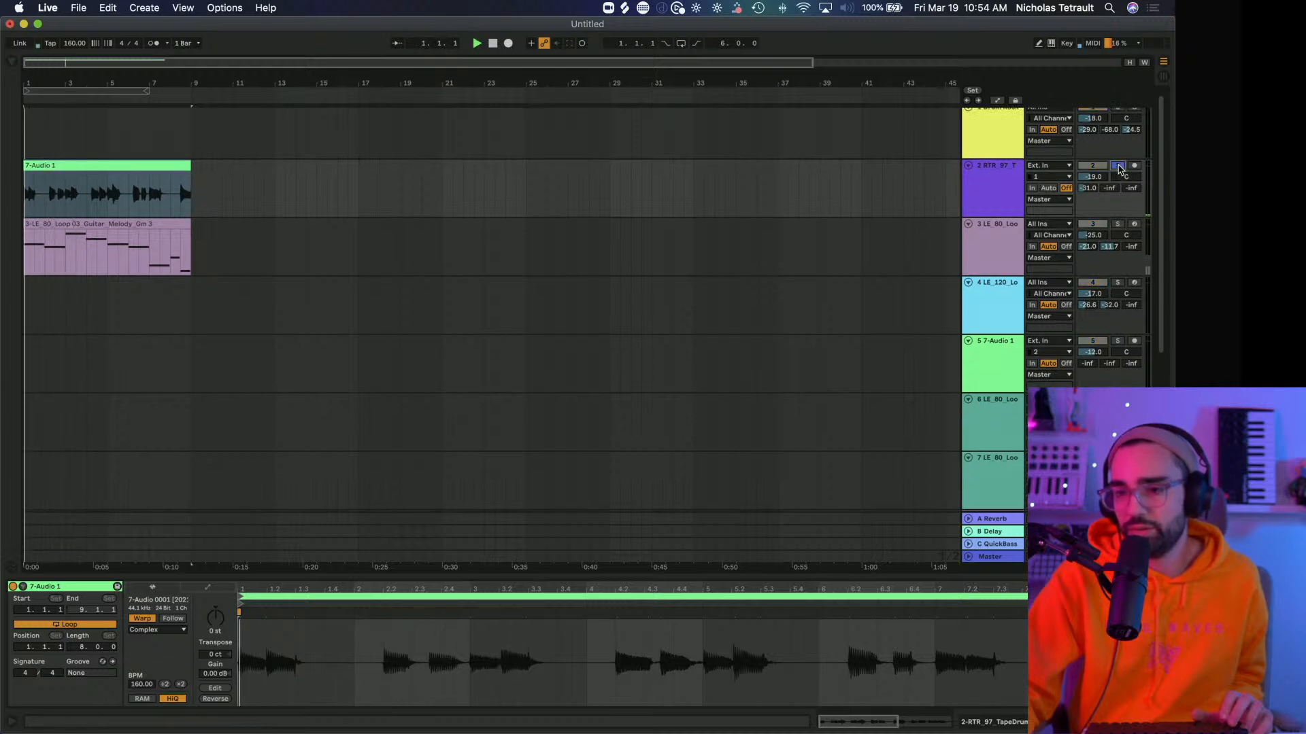
key(space)
Move the 7-Audio 1 clip from track 2 to track 7 at bar 1, unsolo track 2, and play the Arrangement.
click(156, 188)
scroll(153, 180, up, 1)
scroll(153, 180, right, 1)
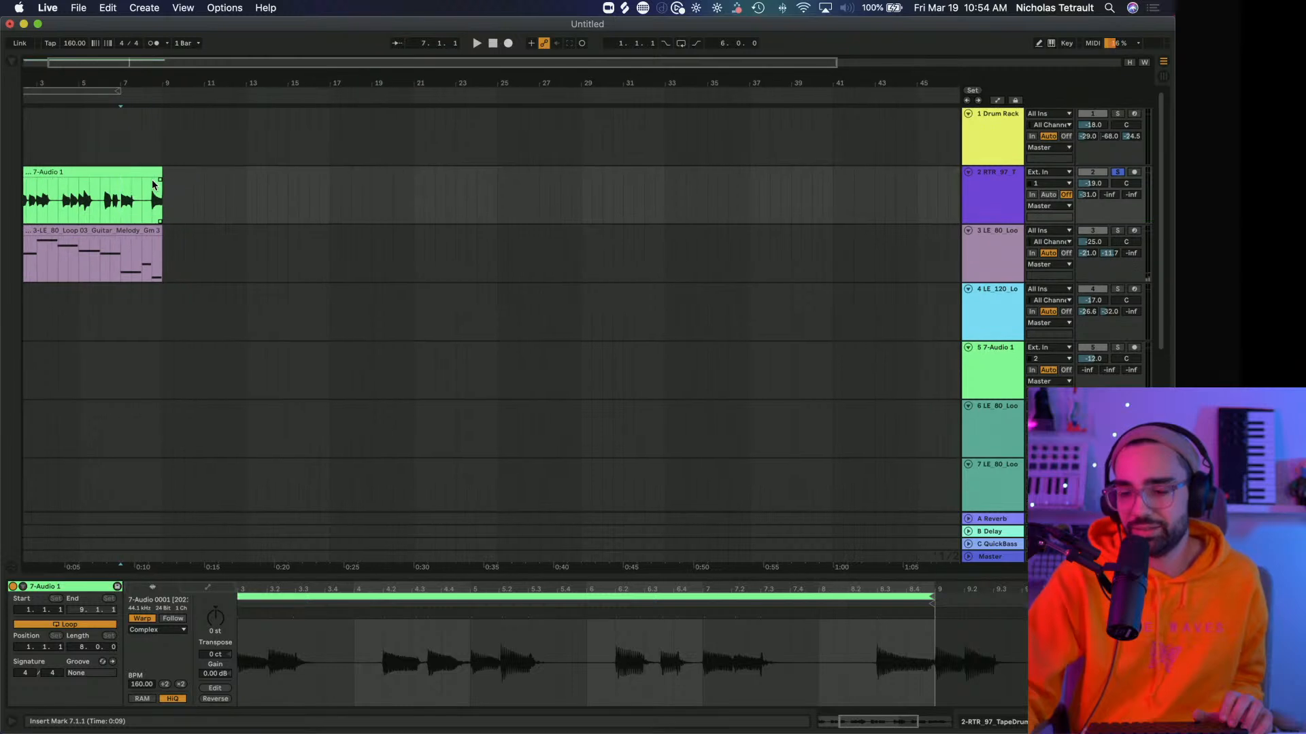
scroll(153, 180, left, 1)
drag(129, 173, 122, 463)
key(space)
scroll(125, 449, down, 5)
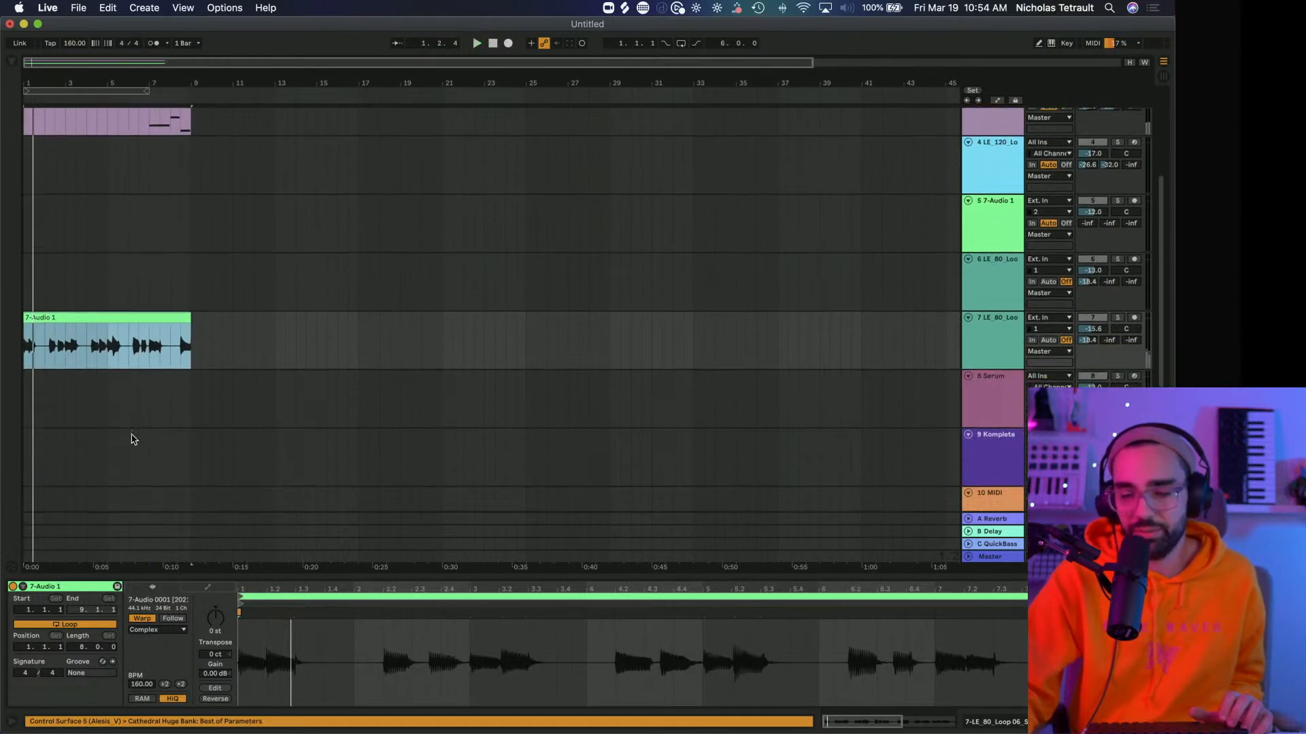
scroll(1026, 360, up, 3)
scroll(1027, 360, up, 2)
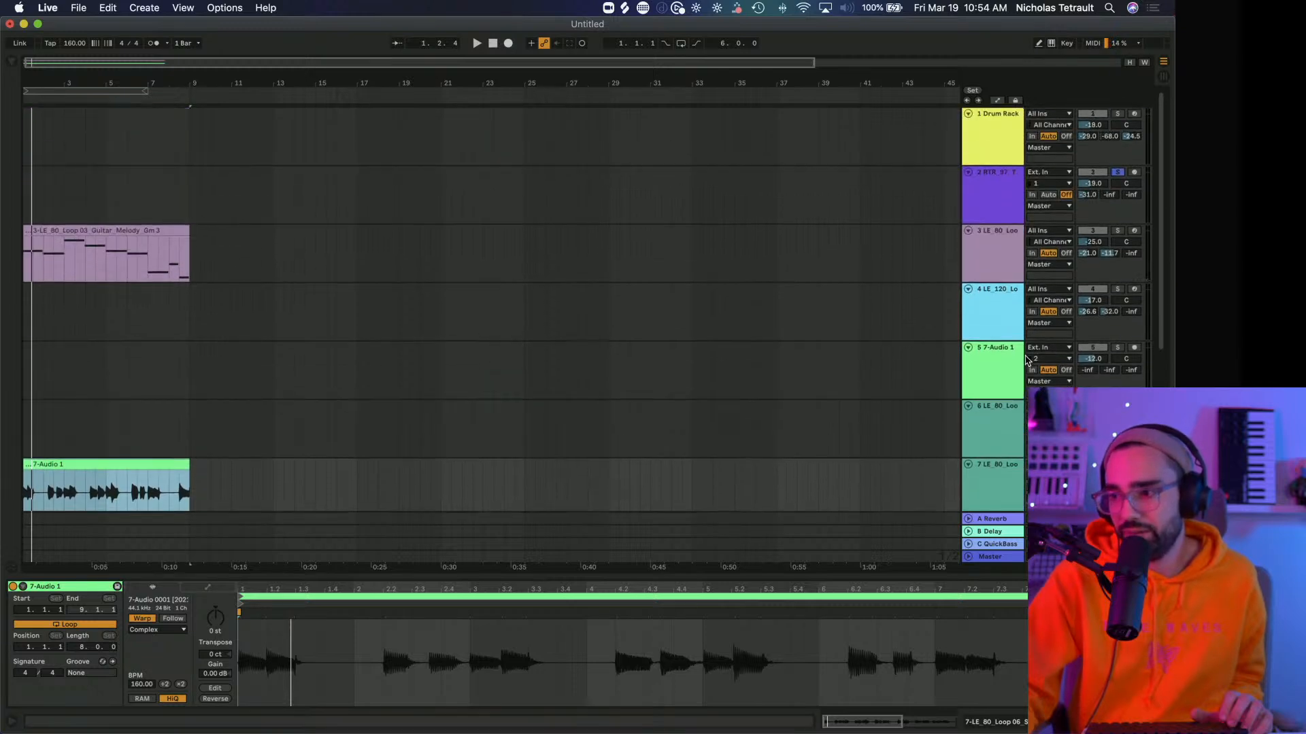
scroll(654, 359, down, 5)
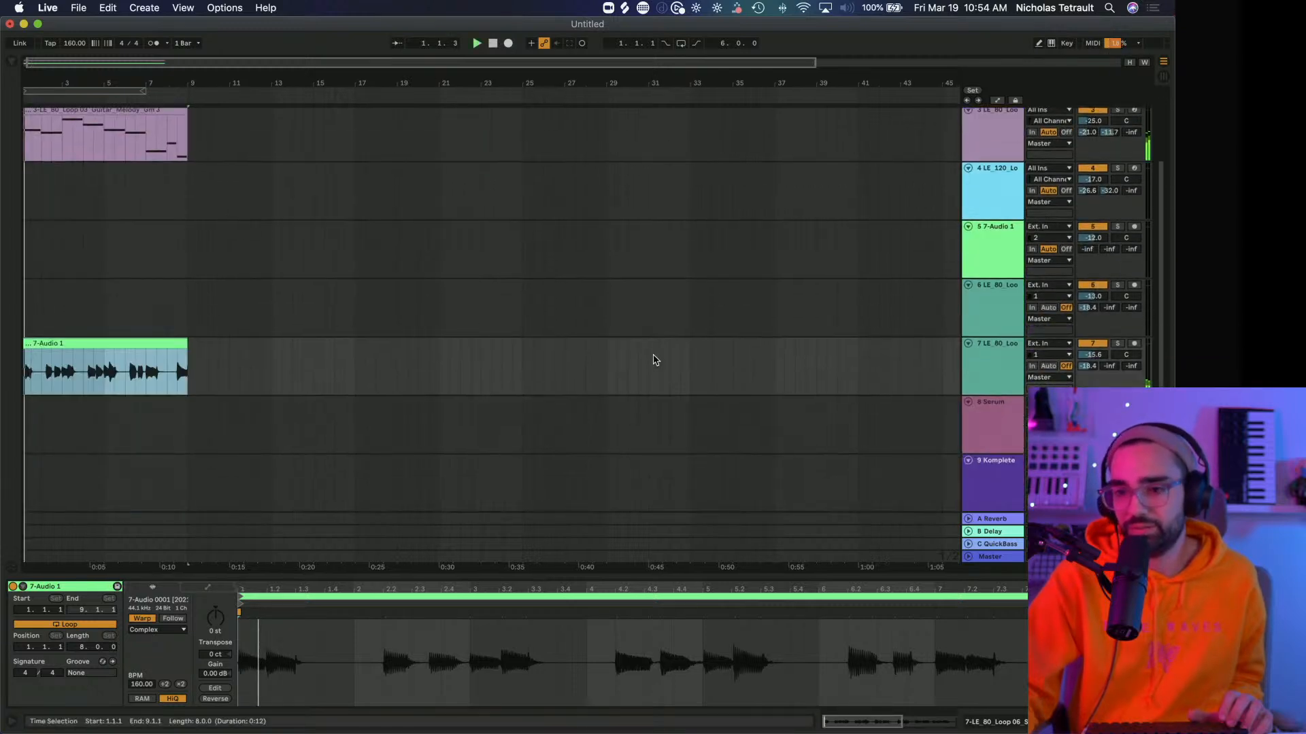
Move the 7-Audio 1 clip from track 7 to track 5 at bar 1 and play the Arrangement from the start.
key(Tab)
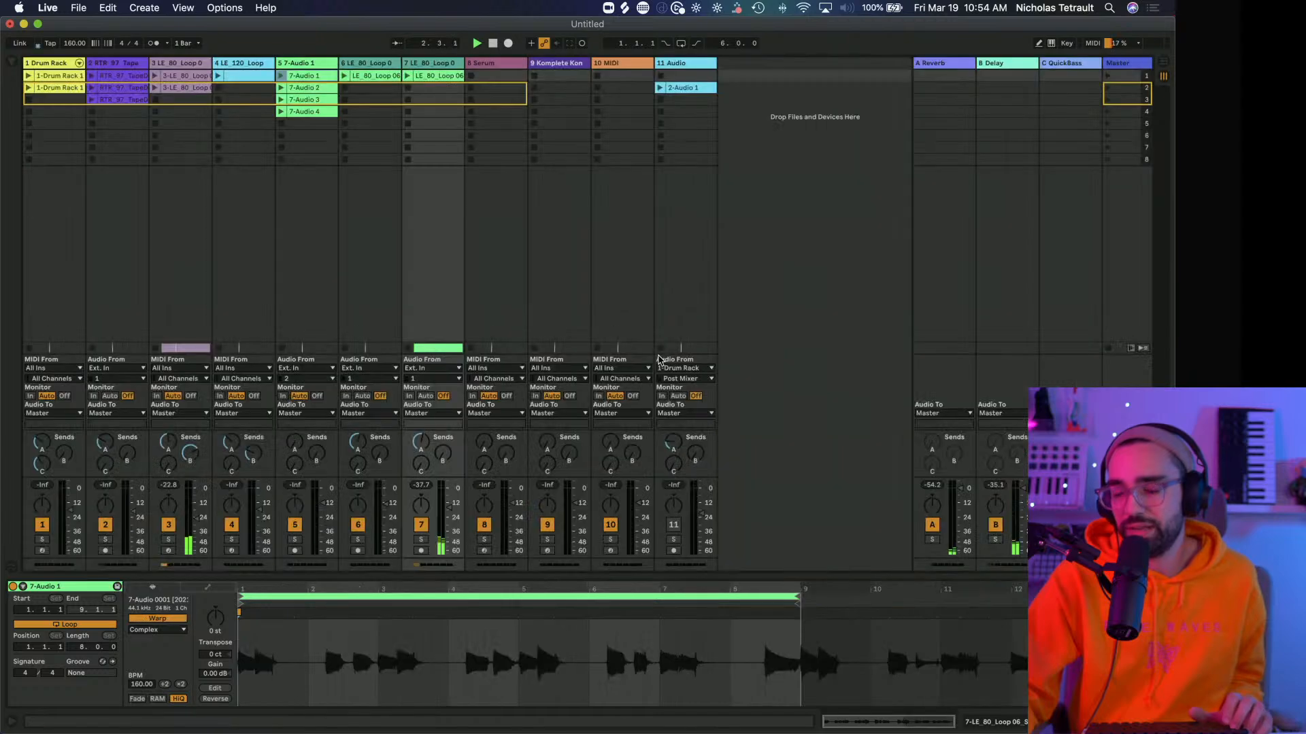
key(Tab)
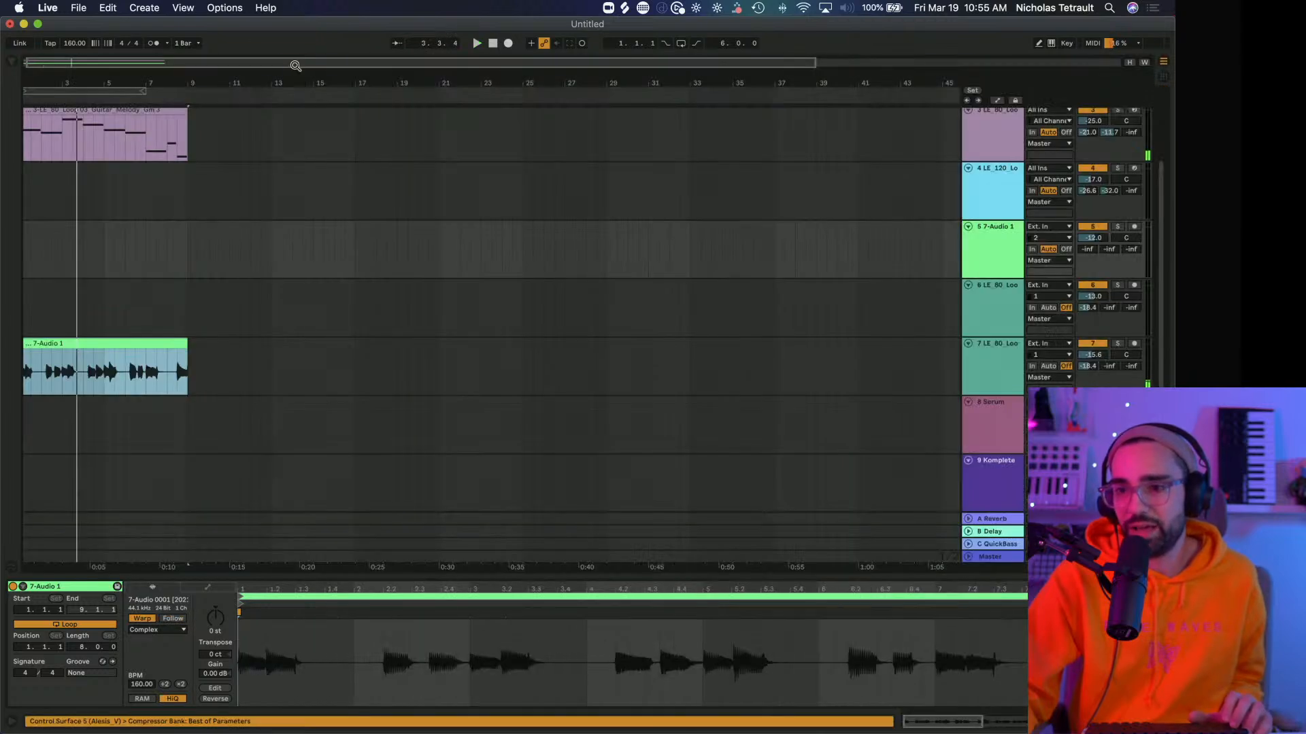
drag(61, 345, 51, 245)
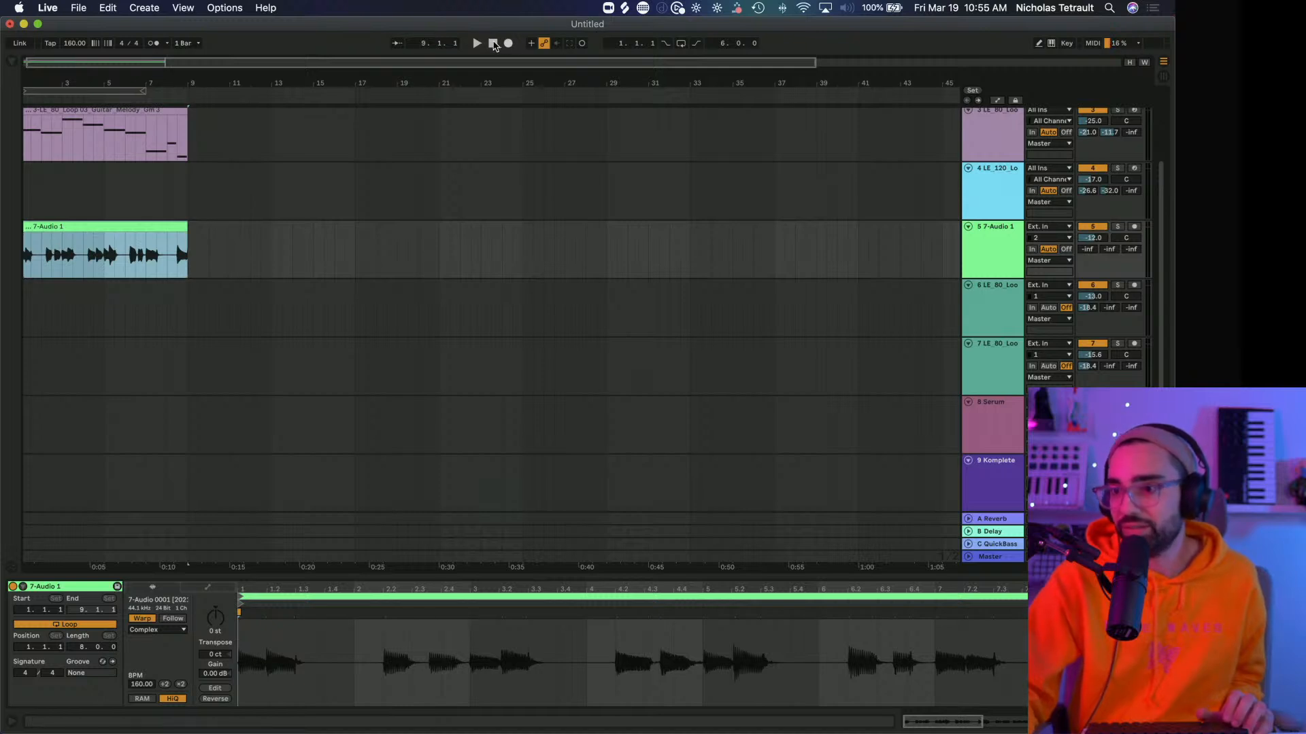
key(space)
key(plus)
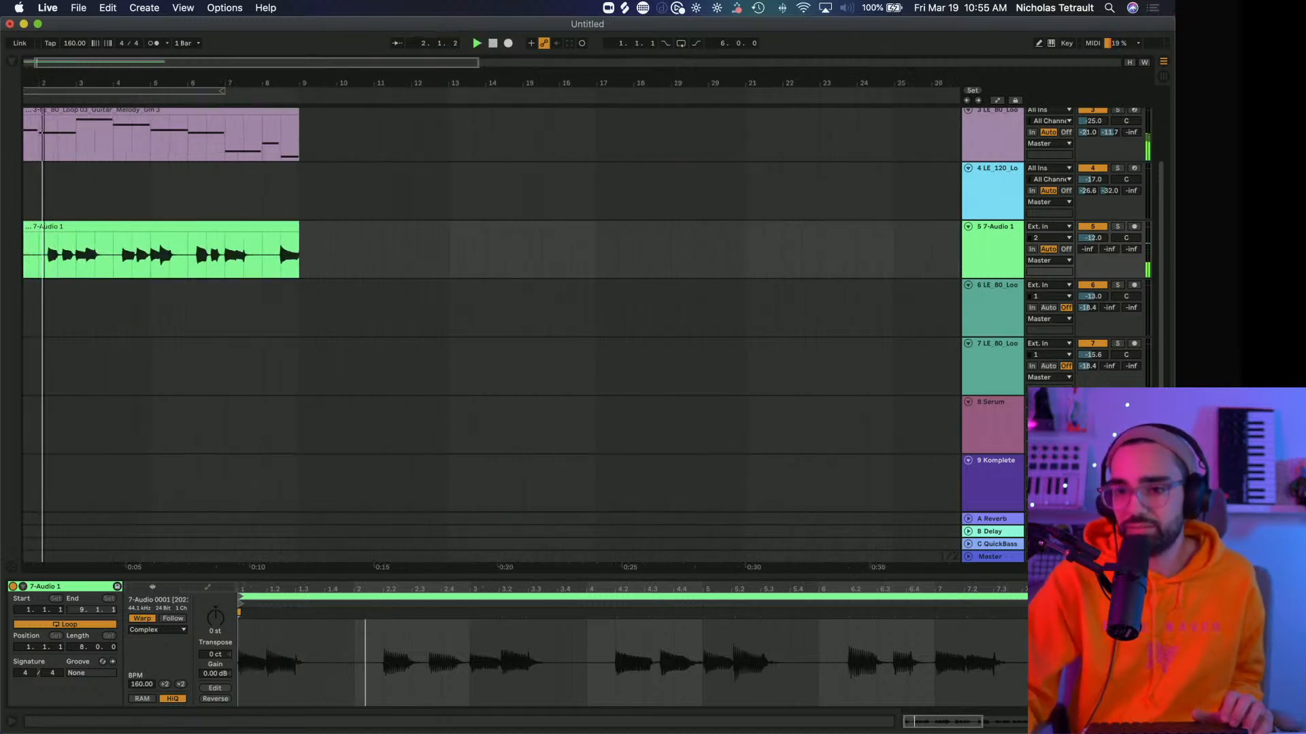
drag(44, 83, 76, 87)
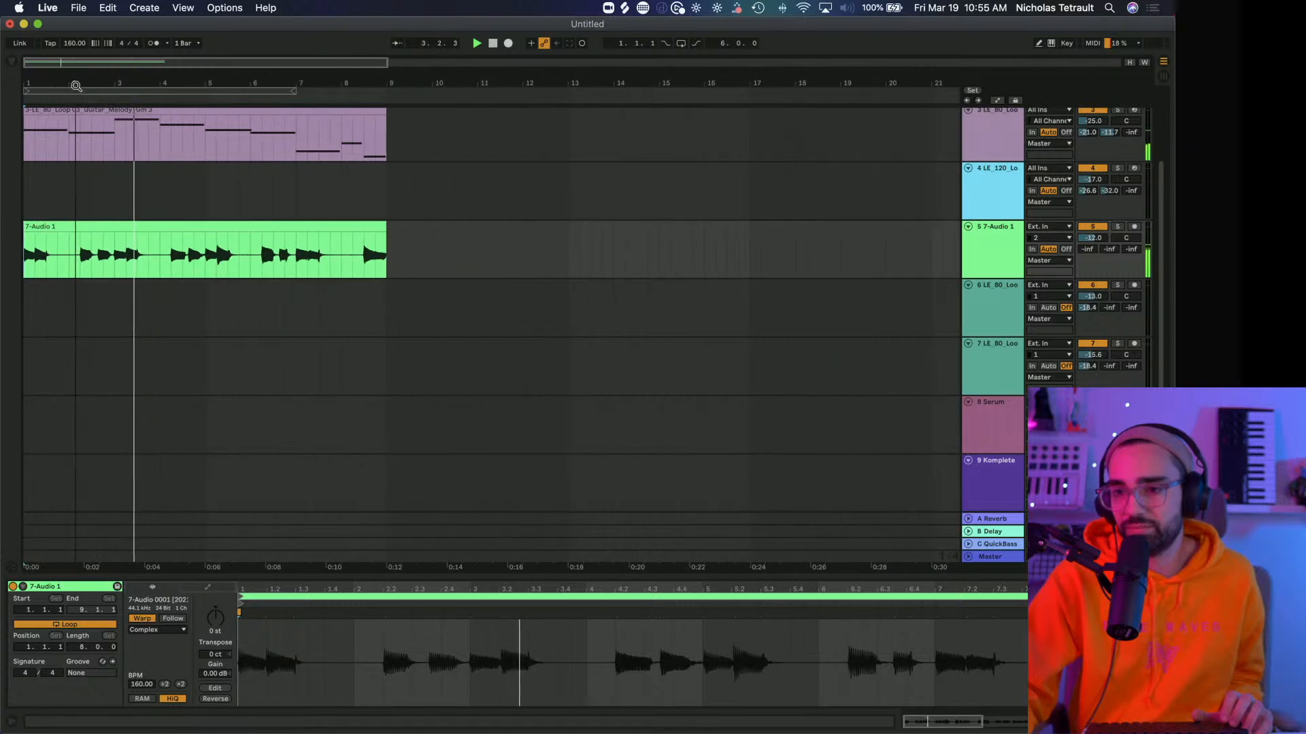
key(minus)
scroll(183, 193, up, 3)
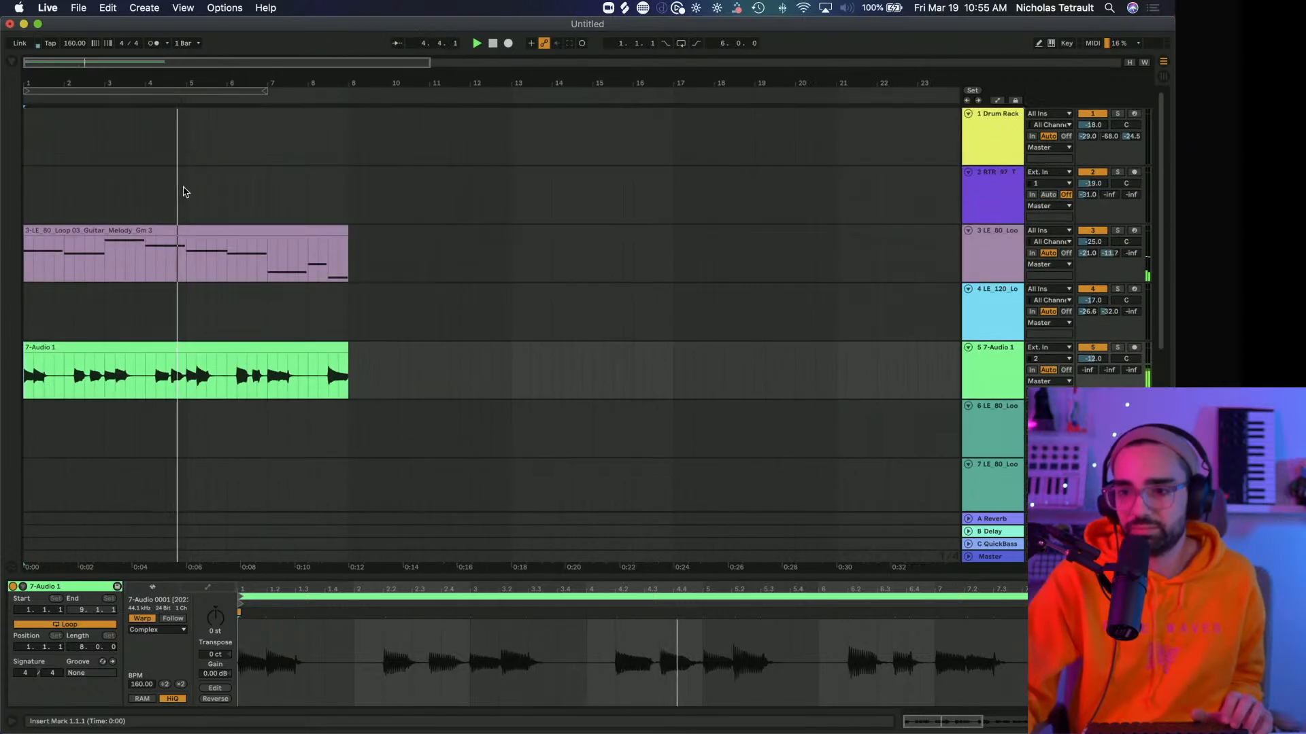
Place the first-slot Drum Rack clip in the Arrangement on track 1 at bar 5 and play from 4.3.1.
key(Tab)
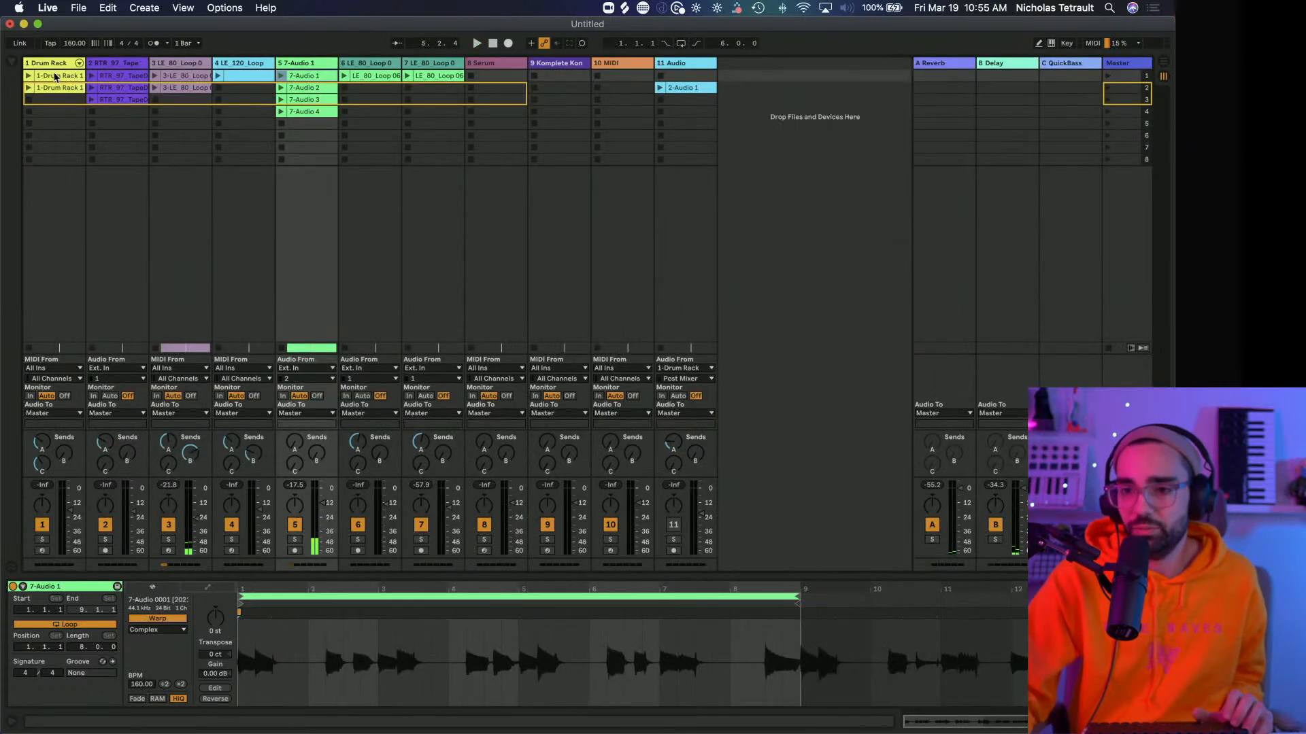
key(Tab)
drag(55, 77, 187, 144)
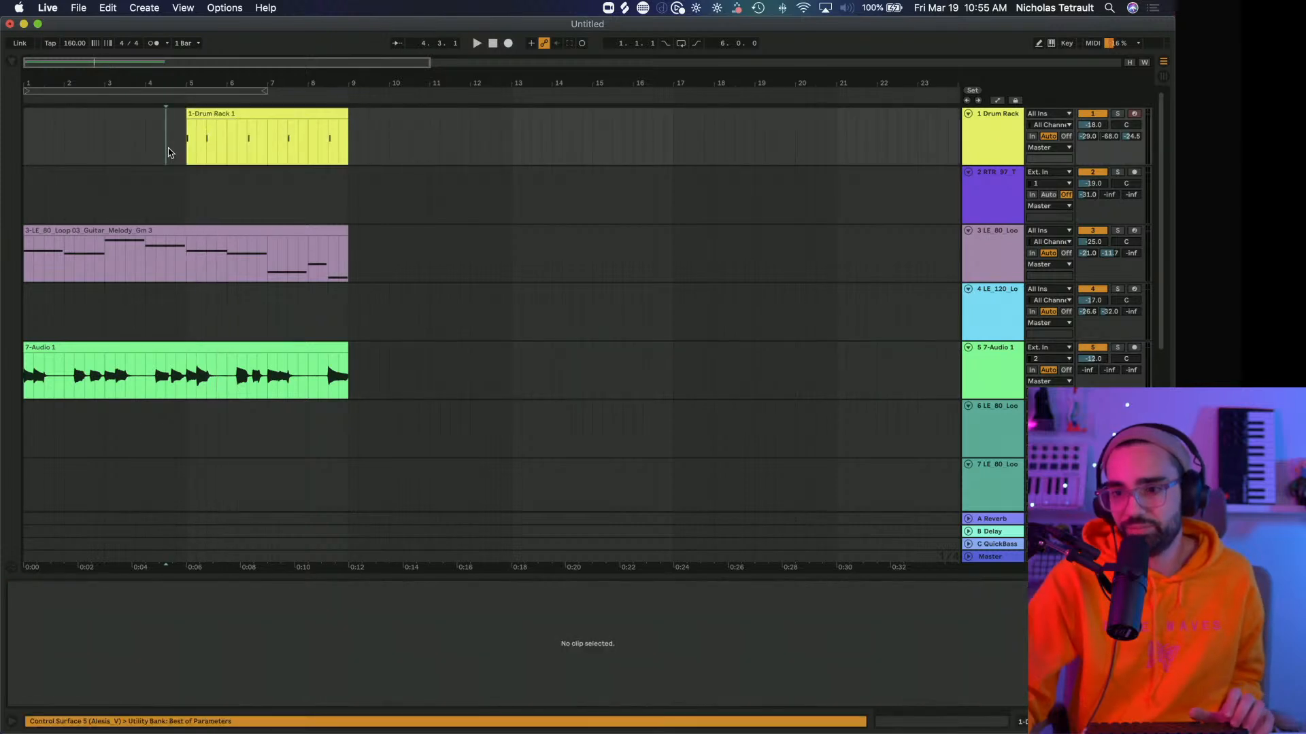
click(166, 149)
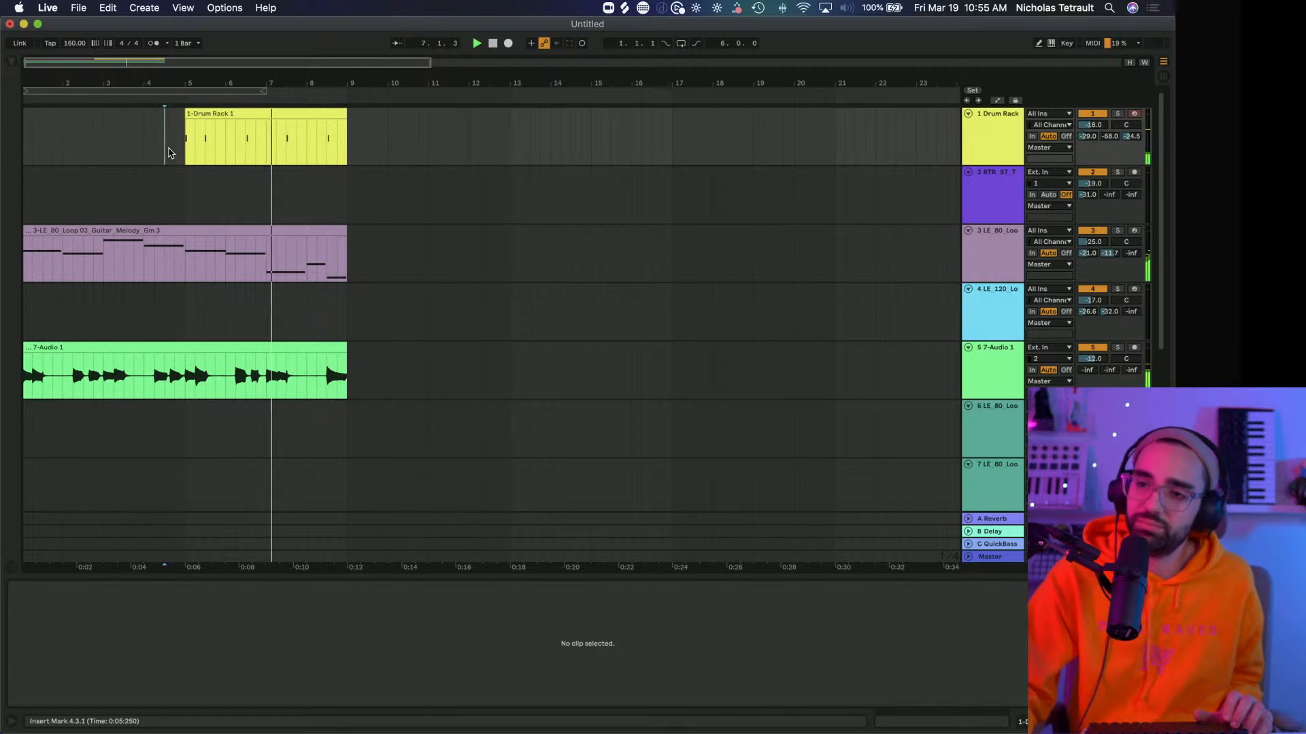
Stop playback and duplicate the guitar melody clip on track 3 and the 7-Audio 1 clip on track 5 to bar 9.
click(219, 231)
key(space)
key(ctrl+d)
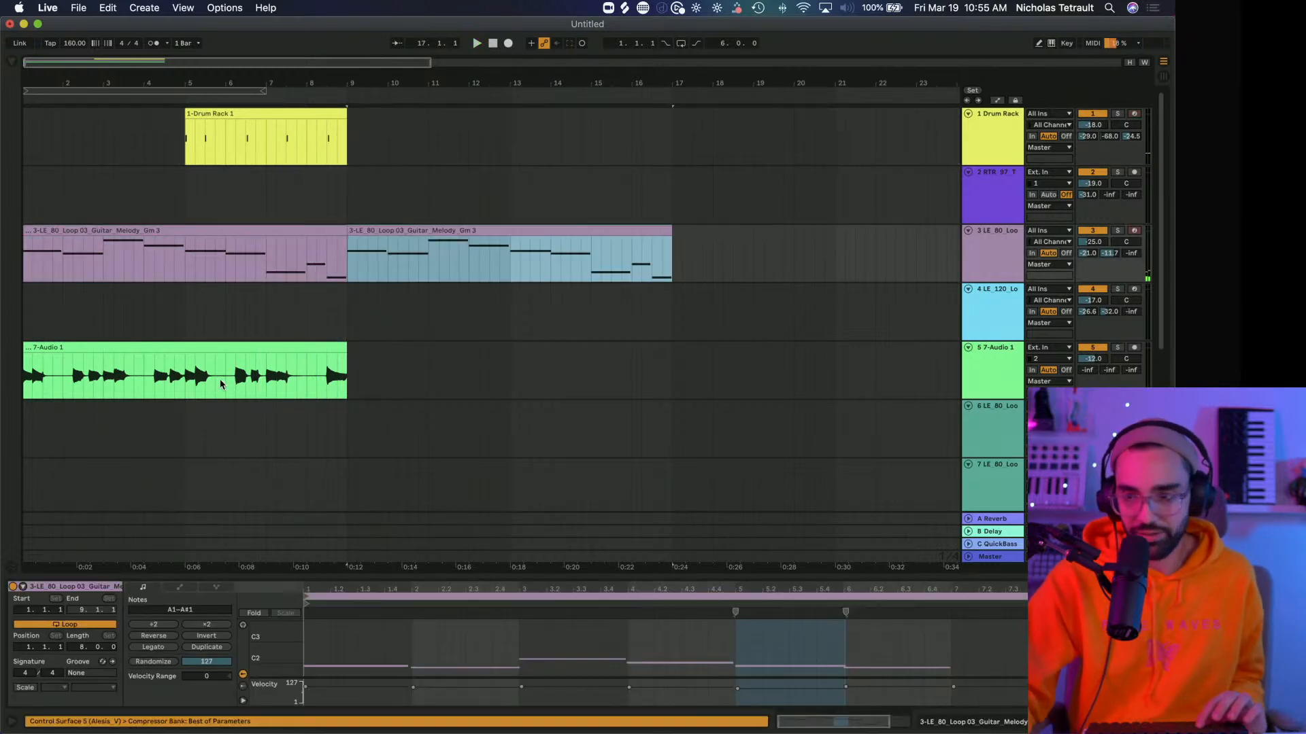
click(232, 350)
key(ctrl+d)
Place the second-slot Drum Rack clip in the Arrangement on track 1 at bar 9 and duplicate it to bar 13.
key(Tab)
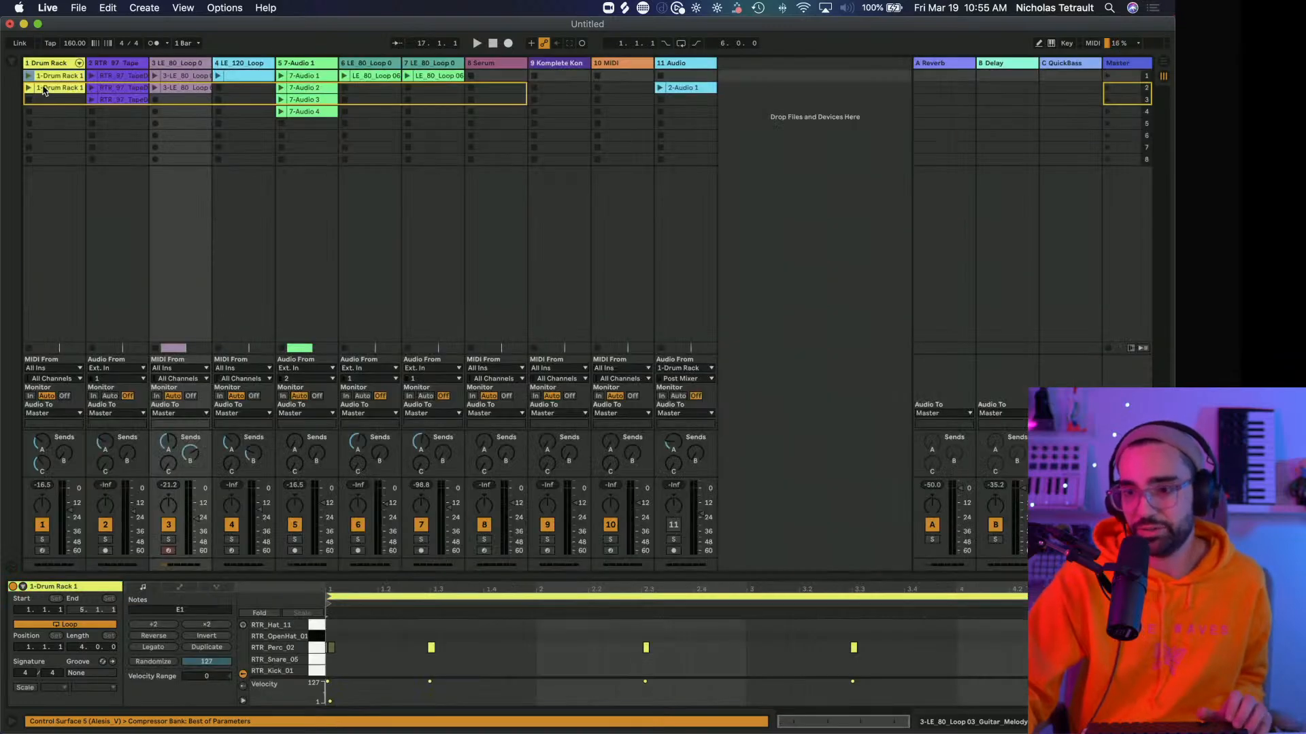
key(Tab)
drag(43, 89, 367, 110)
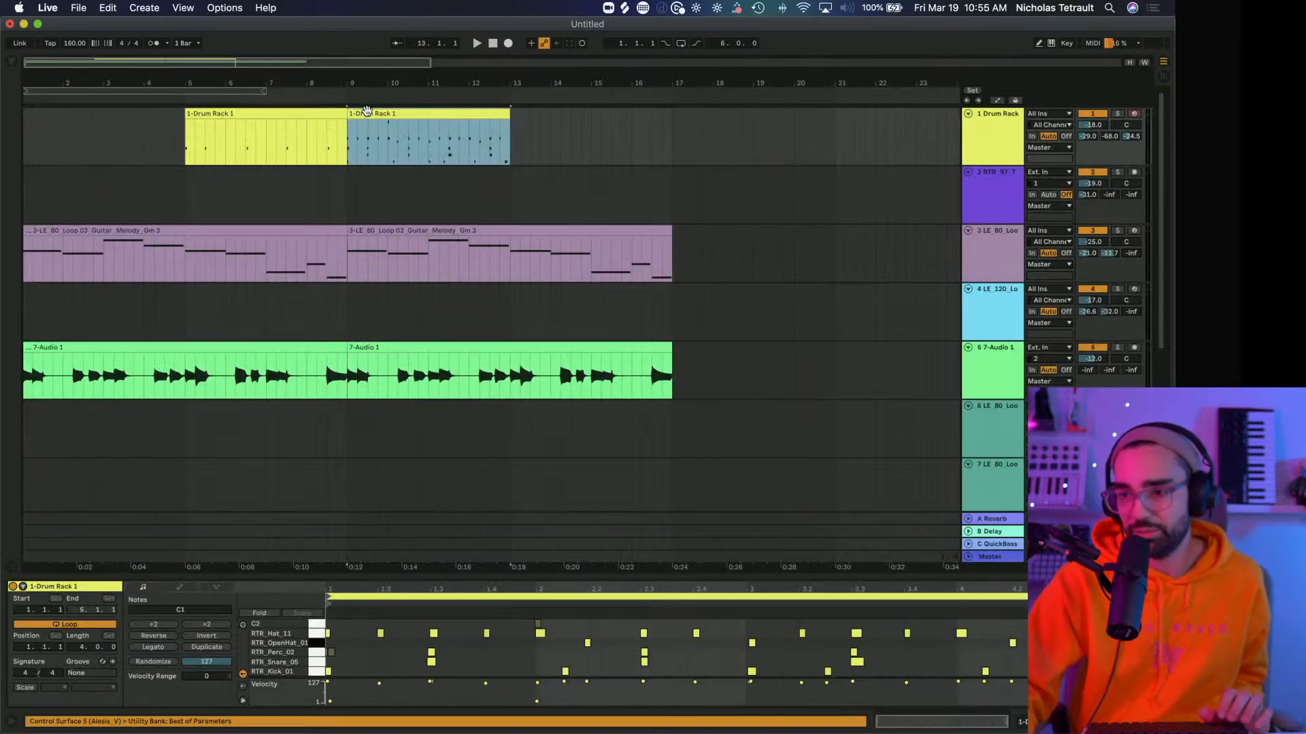
key(ctrl+d)
Play the Arrangement from bar 8 and set track 1's QuickBass send to -24.5 dB.
click(307, 194)
key(space)
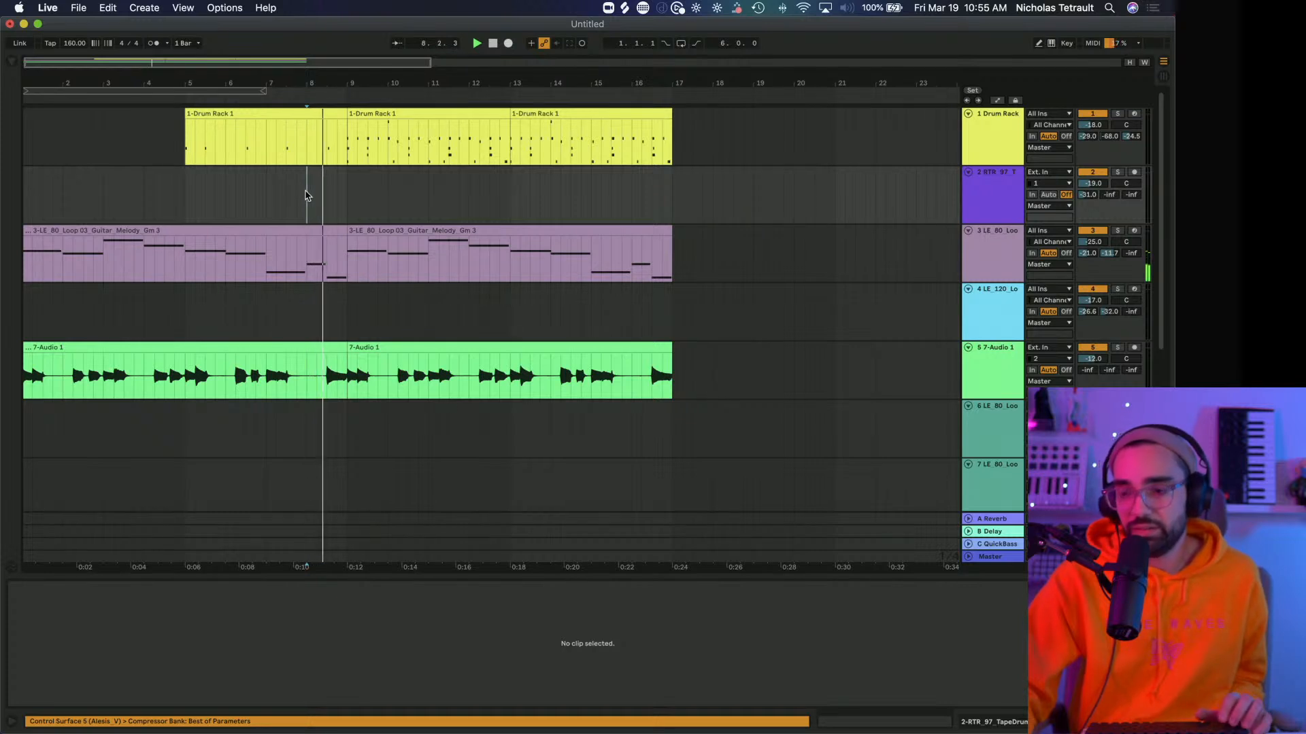
drag(339, 81, 338, 46)
drag(239, 80, 209, 68)
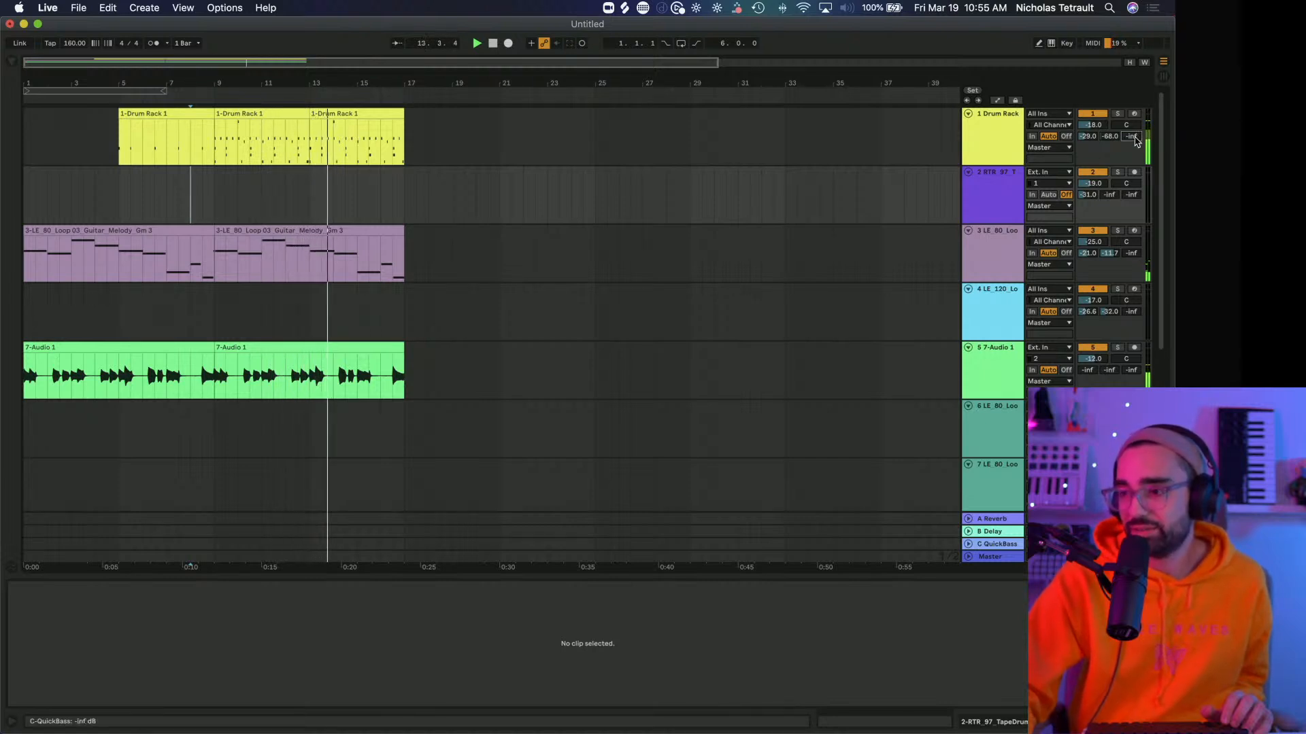
drag(1133, 139, 1133, 110)
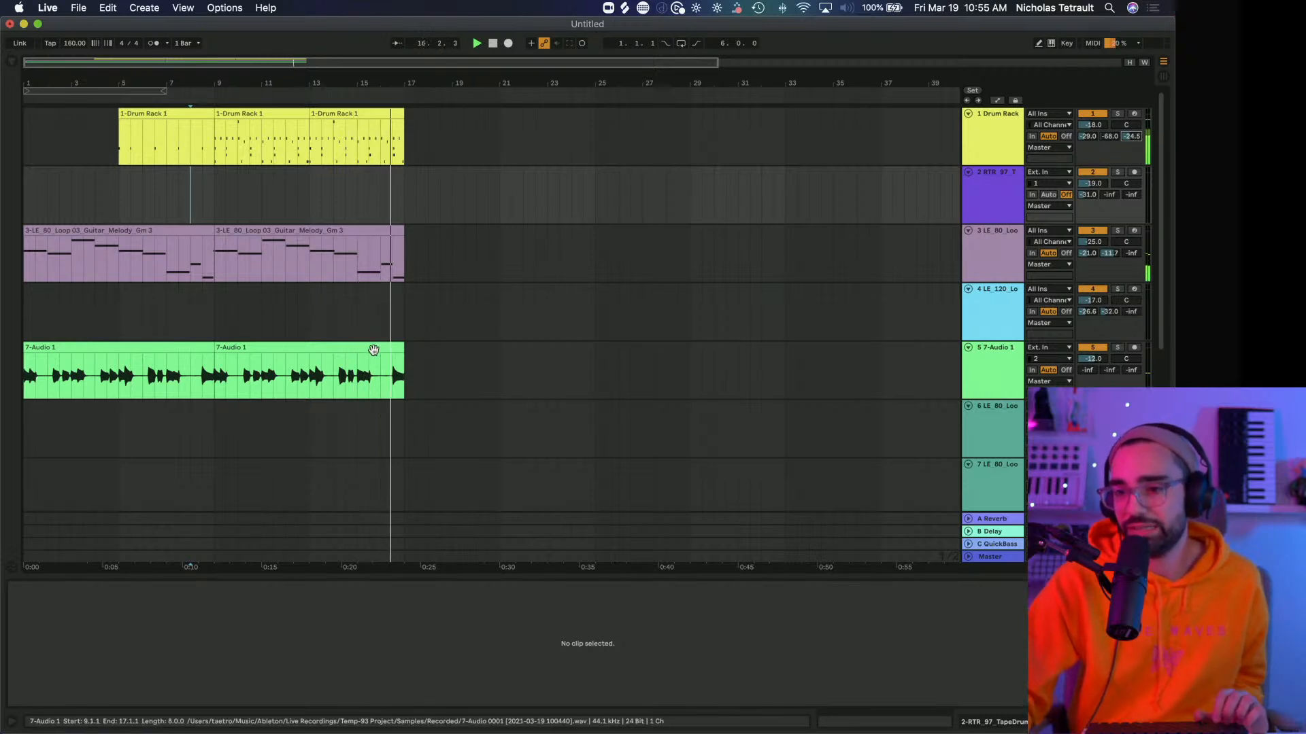
Place the 7-Audio 2 clip from Session View in the Arrangement on track 5 at bar 17.
key(Tab)
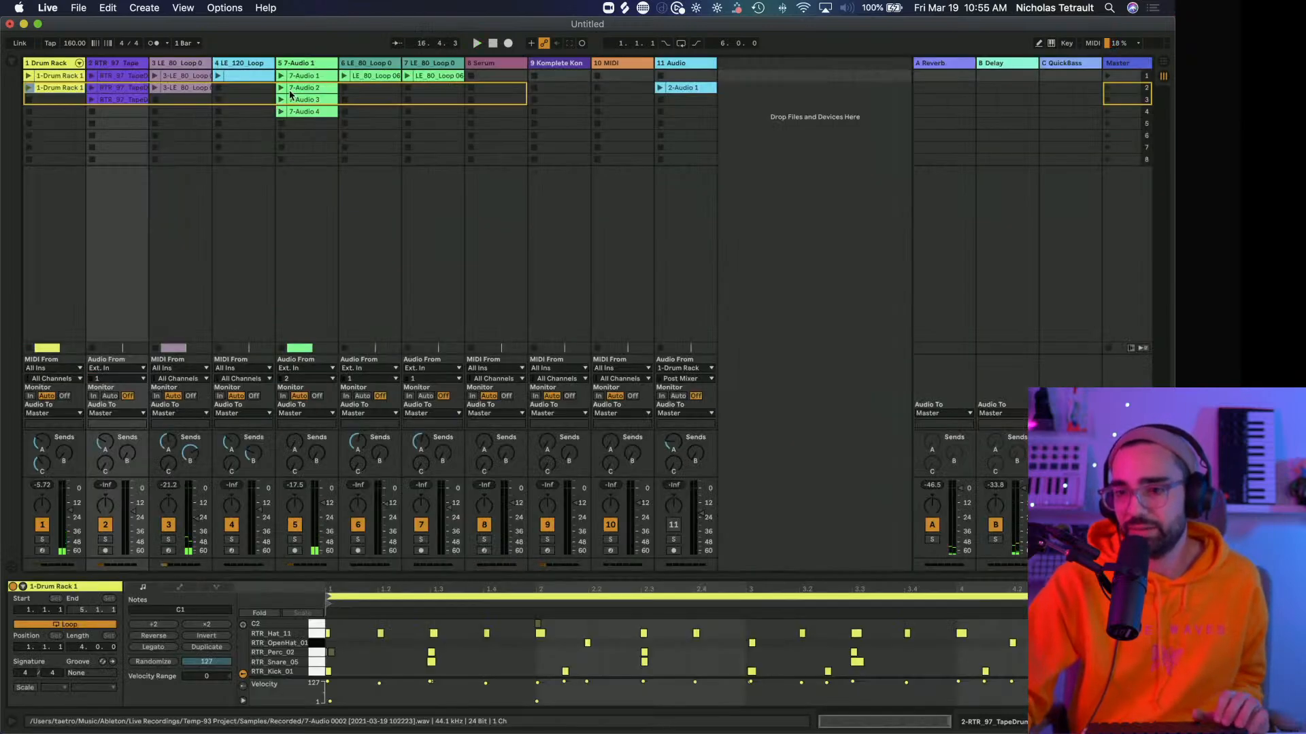
click(316, 92)
key(Tab)
drag(316, 91, 406, 383)
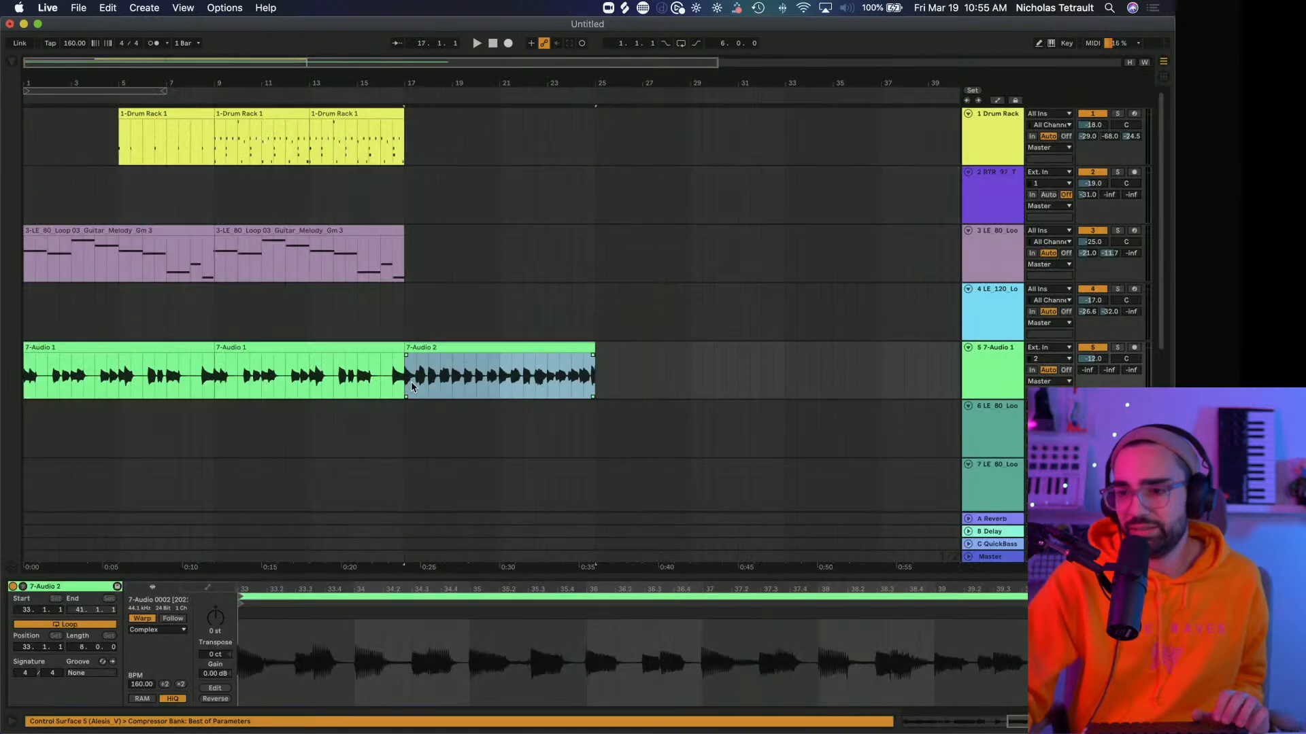
Check the first-slot clips on tracks 3 and 4, and place track 6's LE_80_Loop 06_Synth_Am clip in the Arrangement at bar 17.
key(Tab)
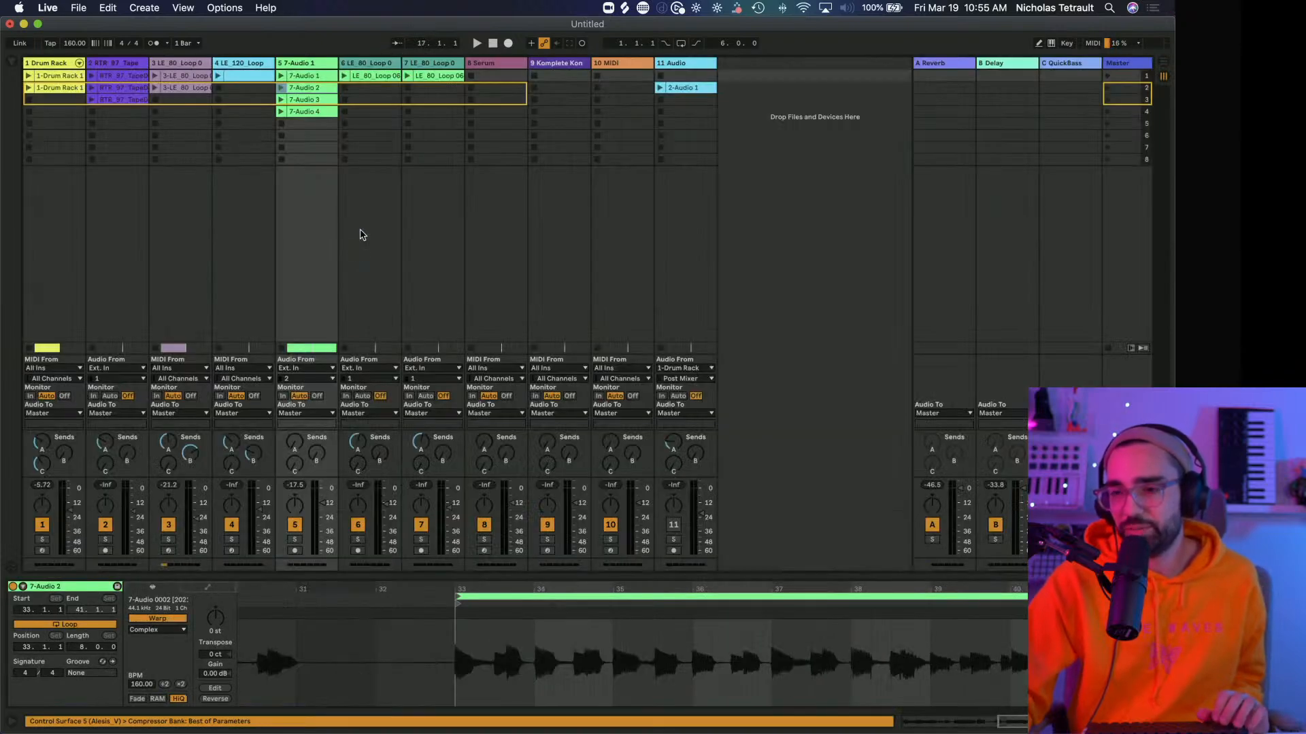
click(175, 78)
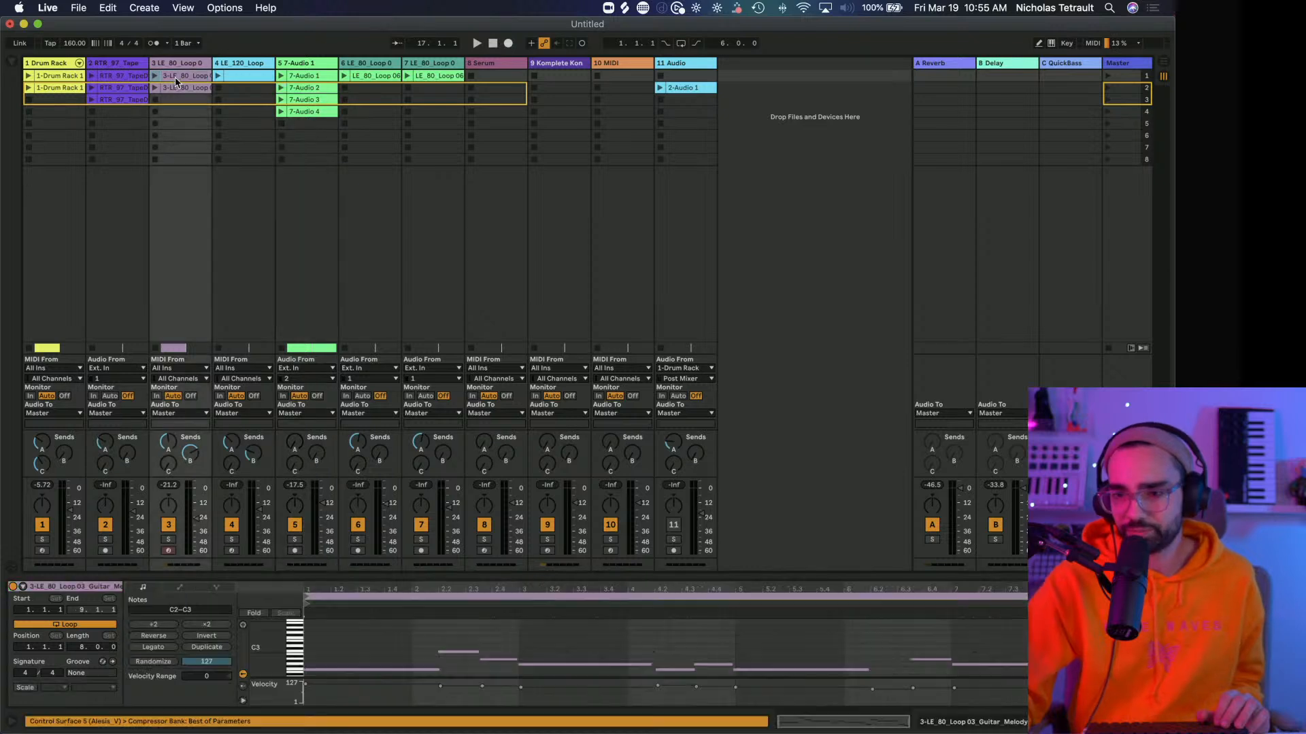
click(255, 81)
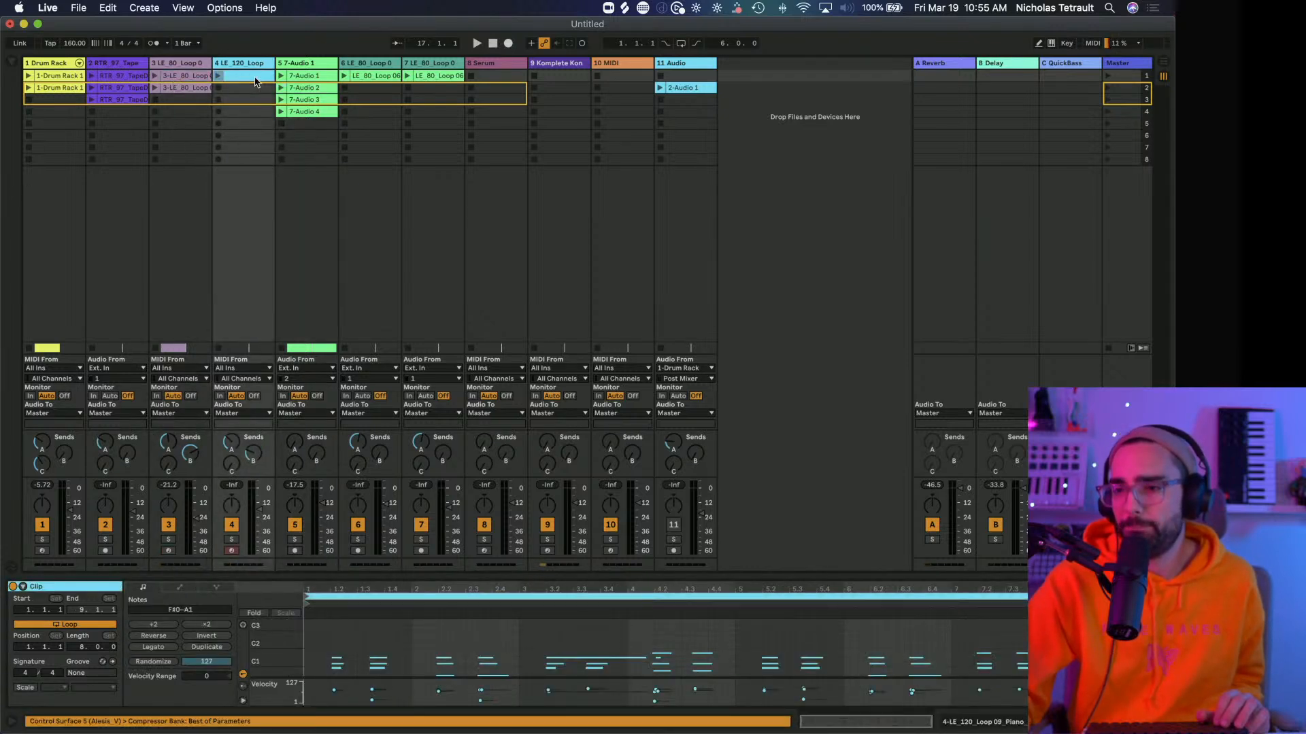
click(364, 78)
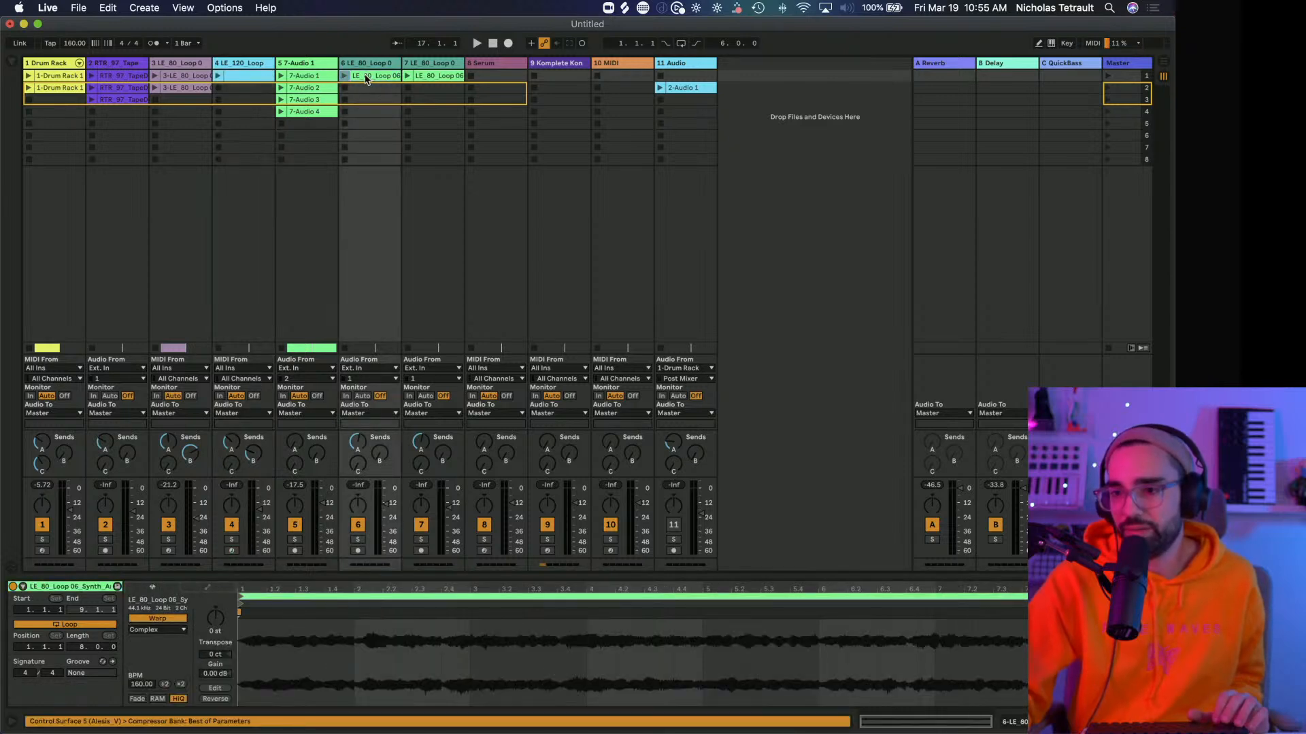
key(Tab)
drag(364, 78, 406, 446)
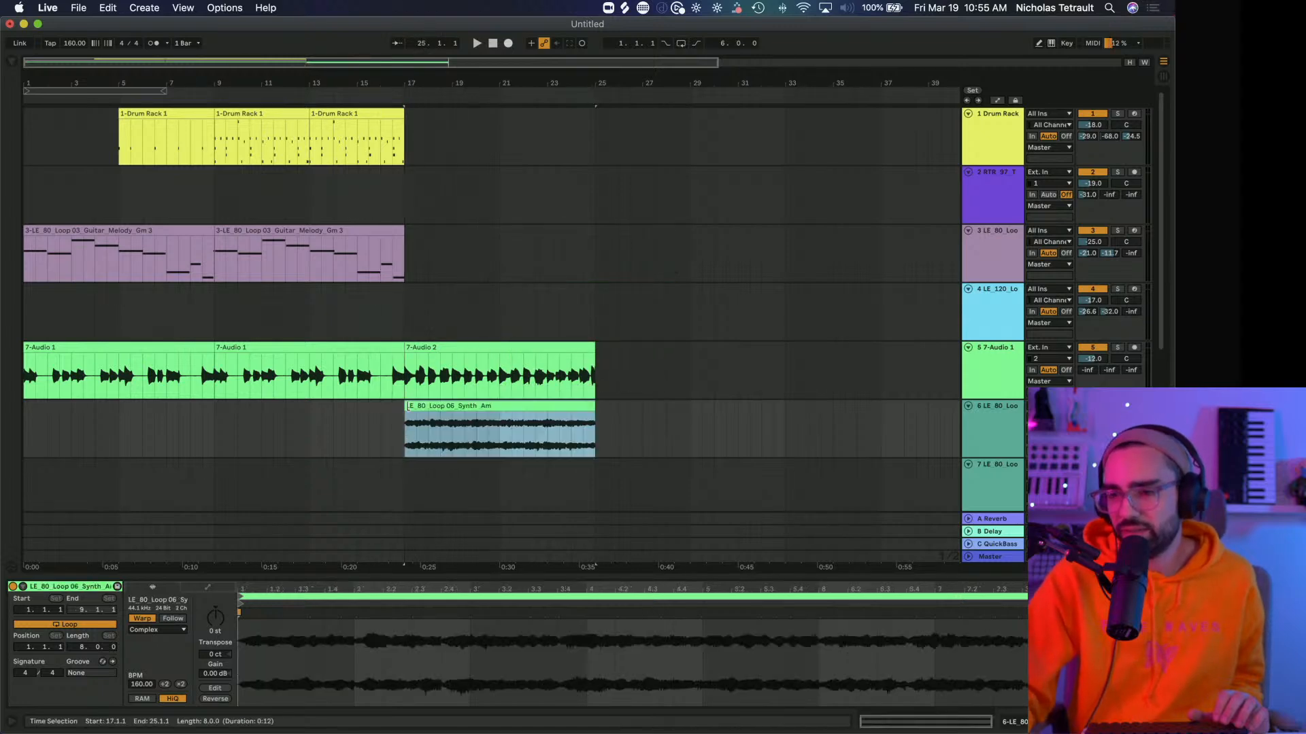
shift+click(344, 112)
key(super+s)
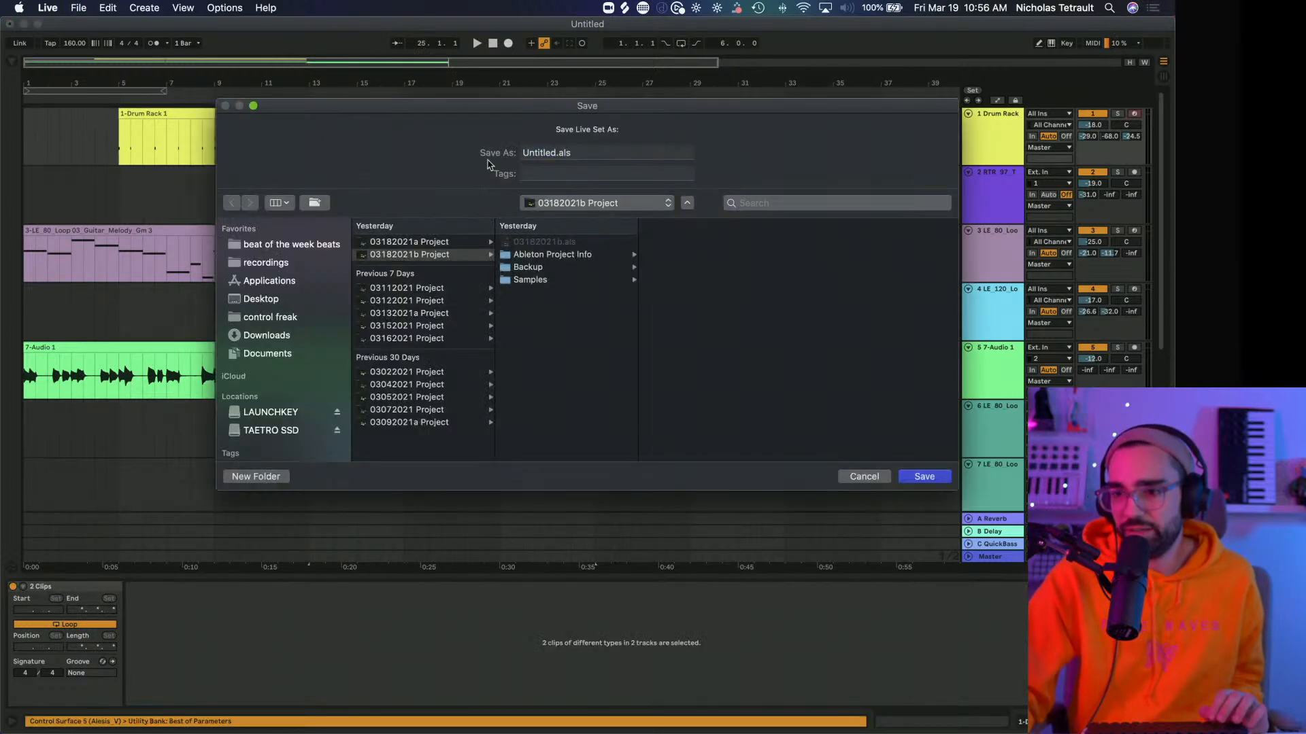
click(872, 484)
Duplicate the last Drum Rack clip twice to fill bars 17 to 24, and duplicate the track 3 guitar melody clip to bar 17.
click(351, 117)
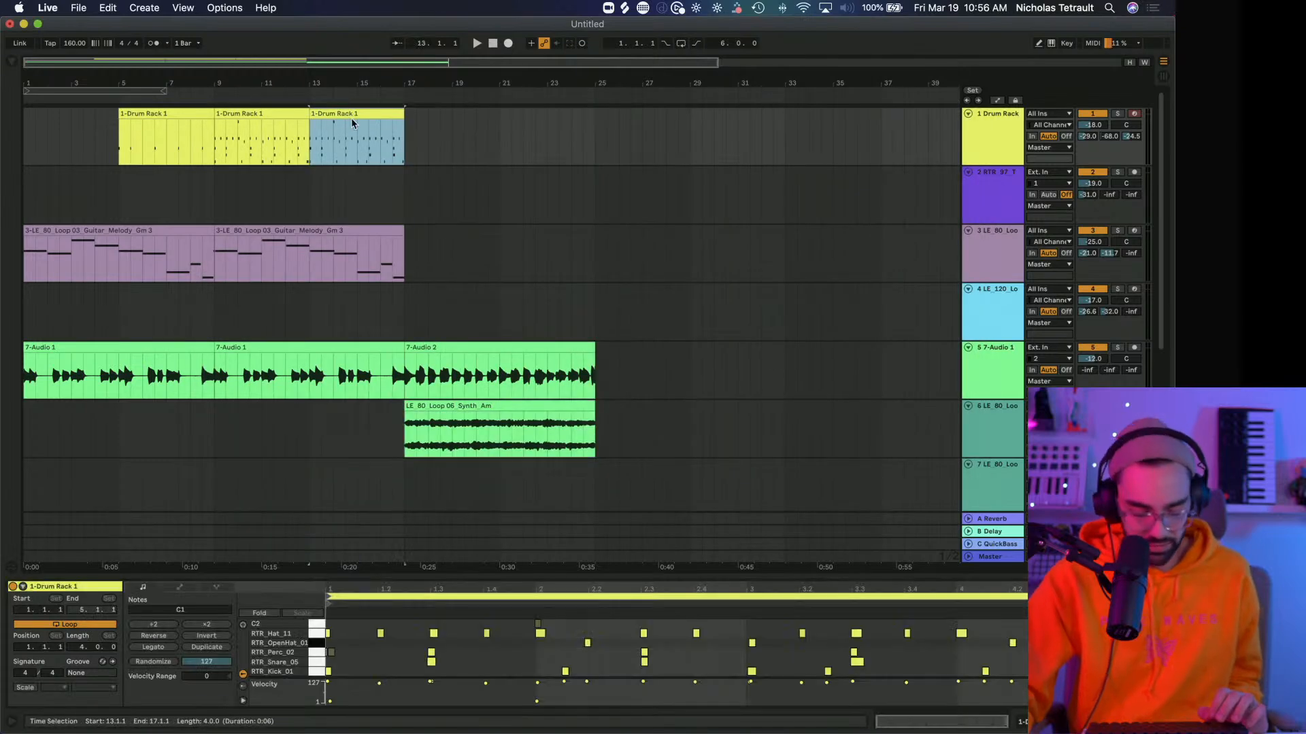
key(super+d)
key(super+d)
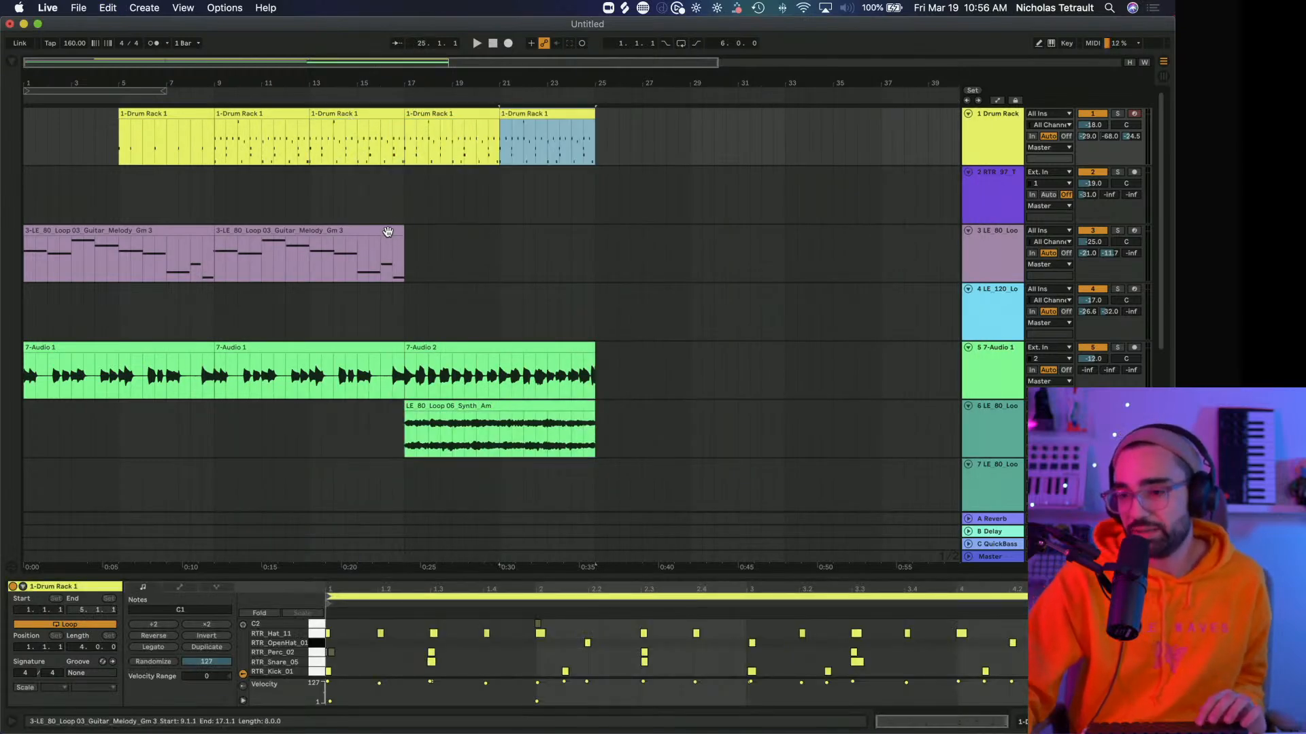
click(388, 232)
key(super+d)
Split the LE_80_Loop 06_Synth_Am clip on track 6 at bar 18 and trim the second piece to start at bar 19.
scroll(410, 361, down, 2)
click(434, 390)
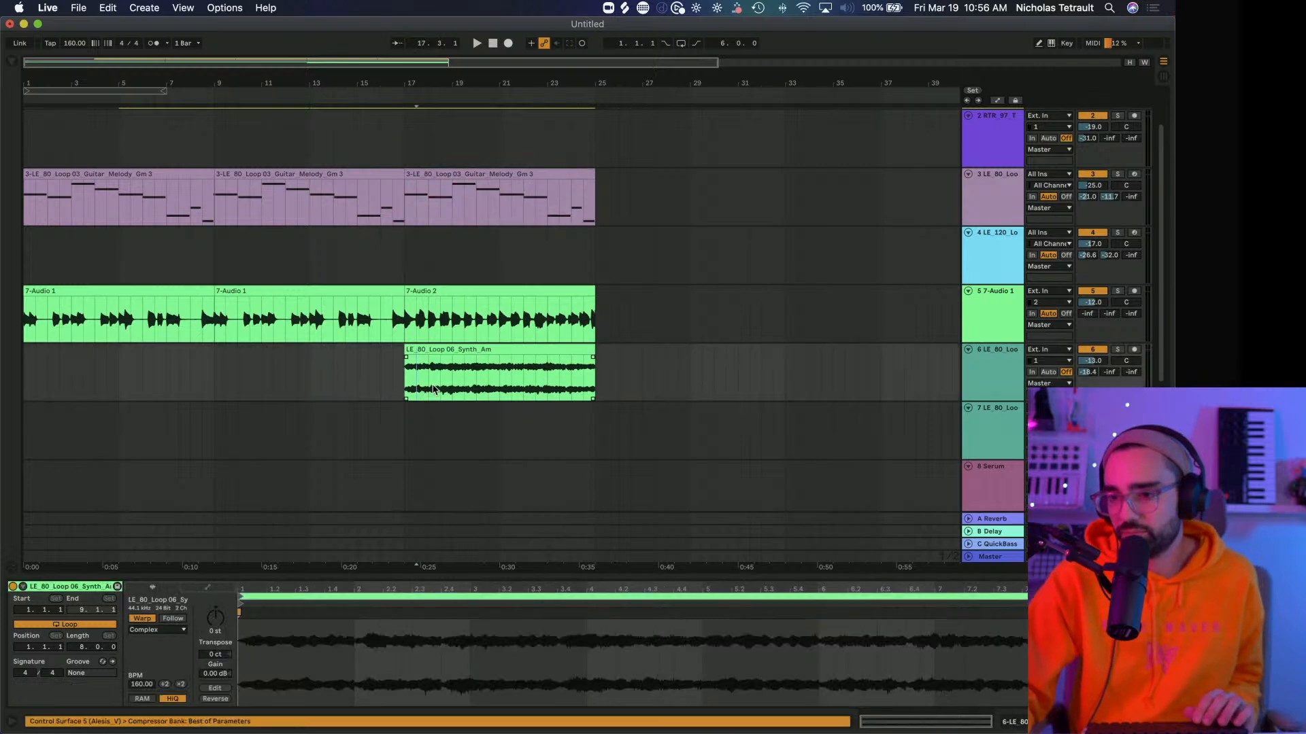
key(super+e)
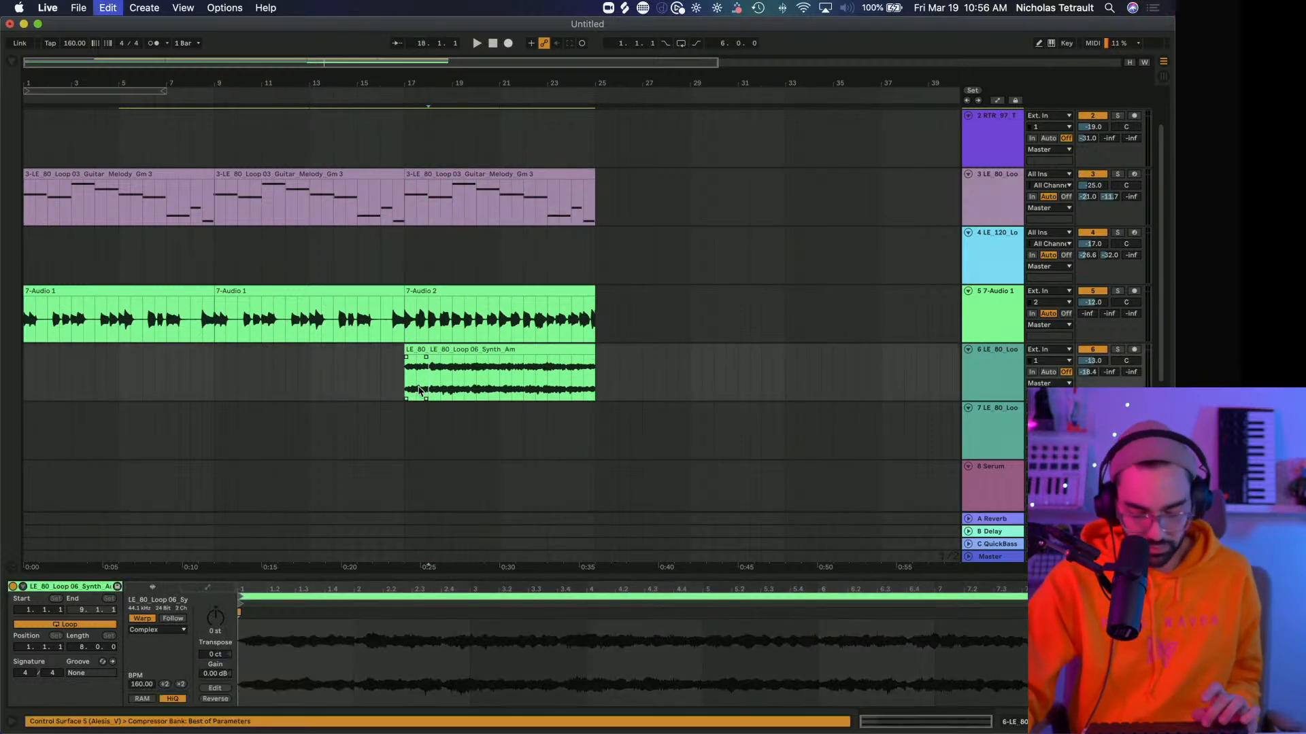
drag(430, 350, 451, 350)
click(369, 373)
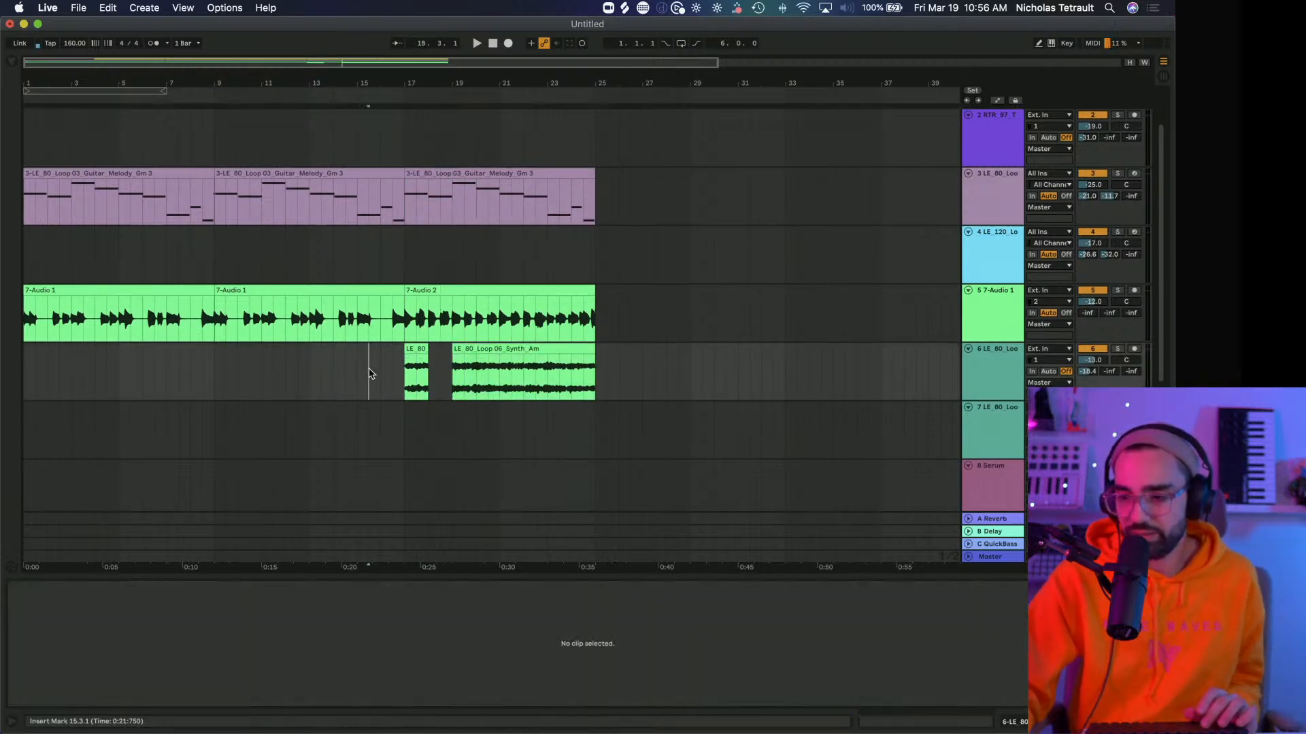
Play from 15.3.1, shorten the first synth piece to end at 17.3.1, and extend the second piece's start back to bar 18.
key(space)
scroll(368, 371, down, 2)
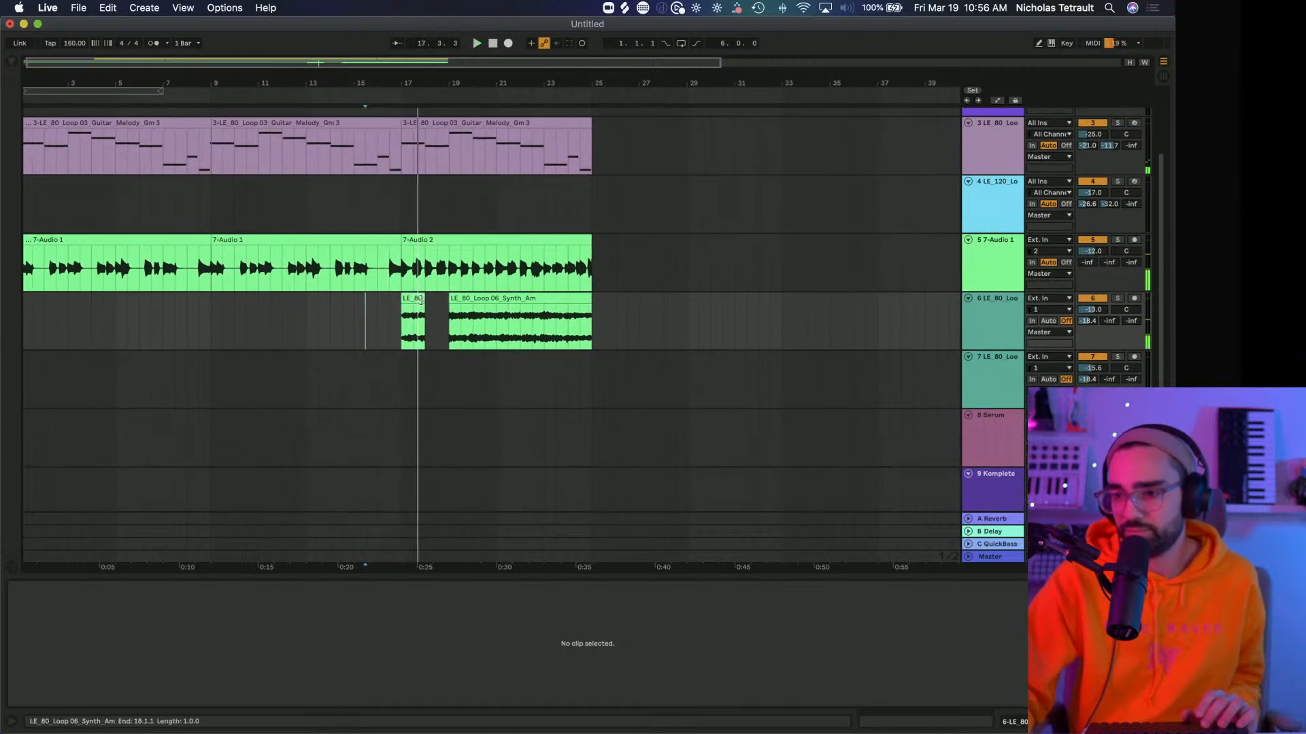
drag(421, 299, 413, 300)
click(389, 316)
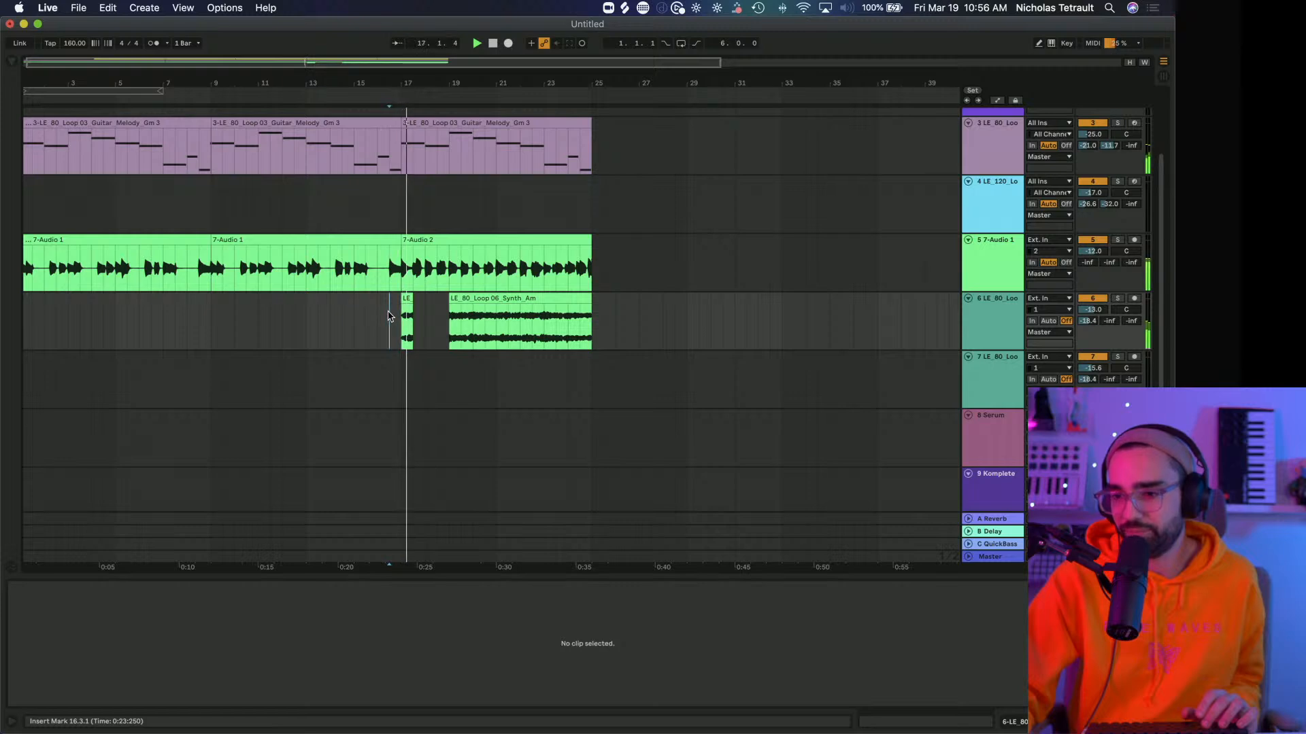
drag(449, 311, 425, 311)
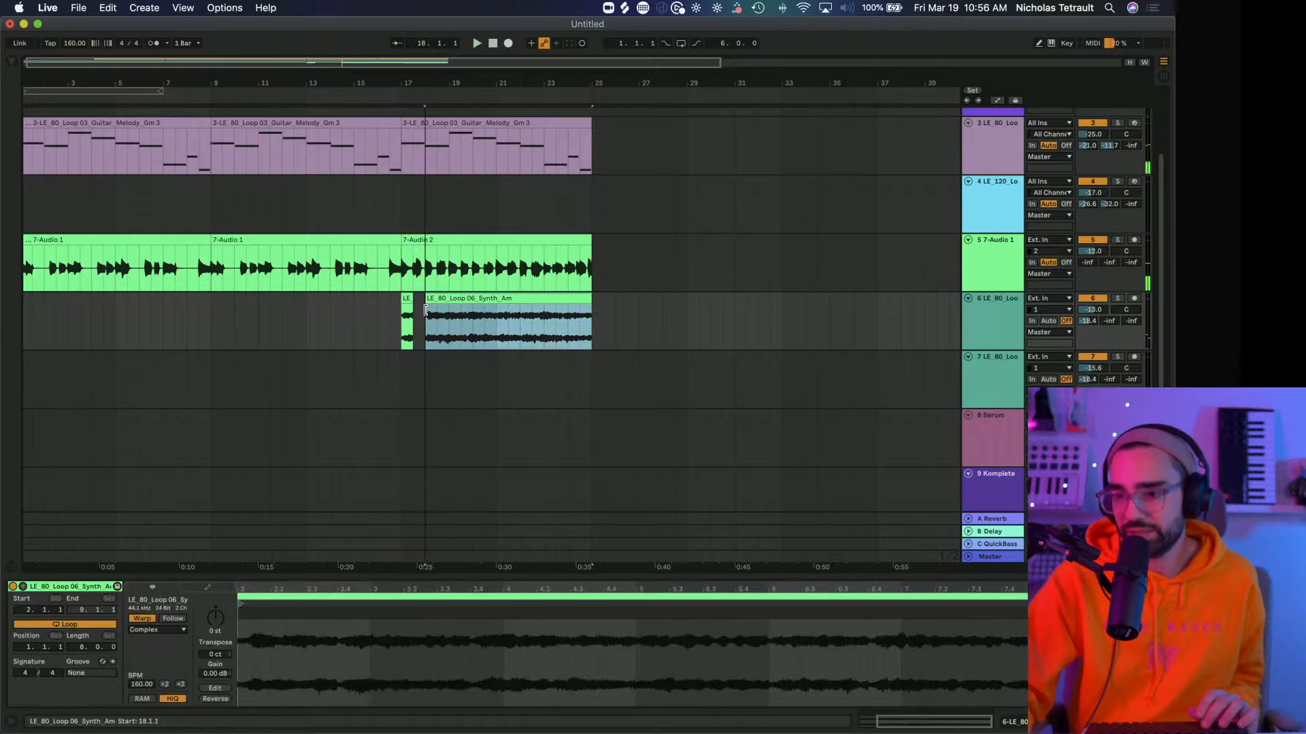
Split the long synth piece on track 6 into half-bar slices from 18.3.1 through 24.3.1.
click(437, 324)
click(451, 323)
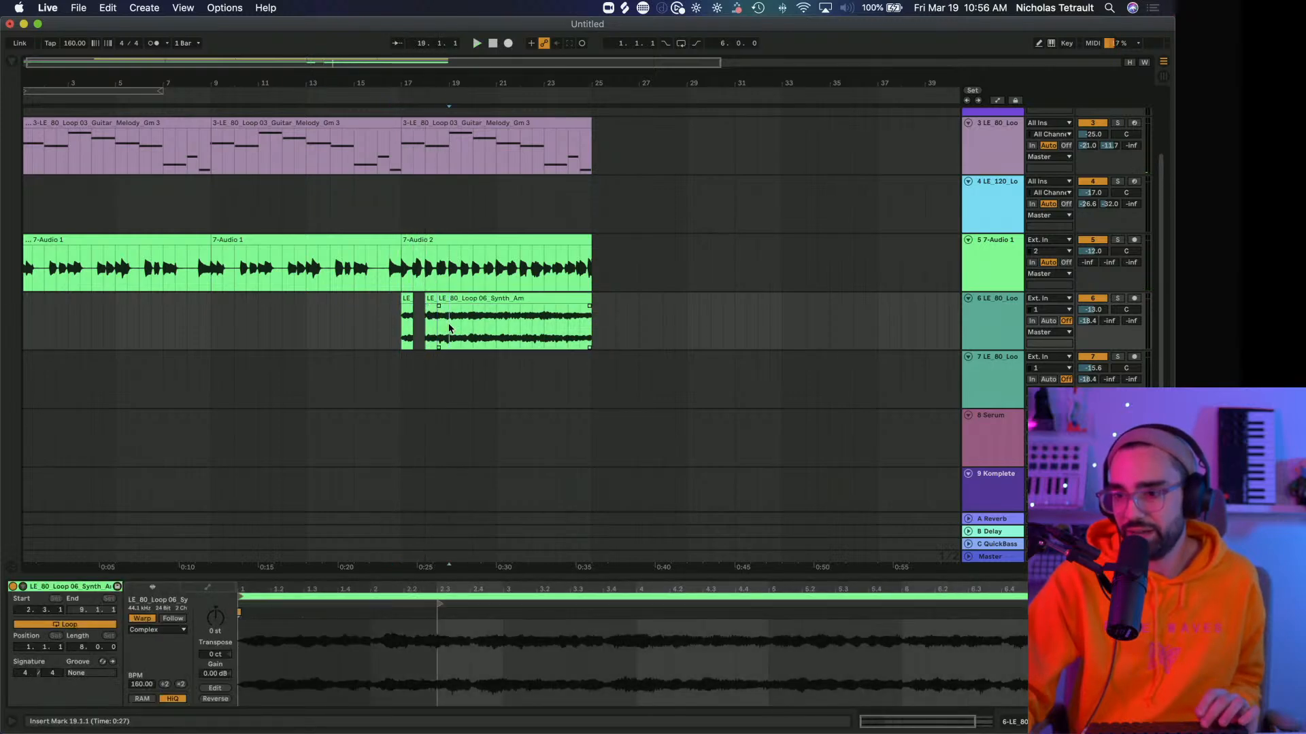
key(super+e)
click(462, 323)
key(super+e)
click(474, 319)
key(super+e)
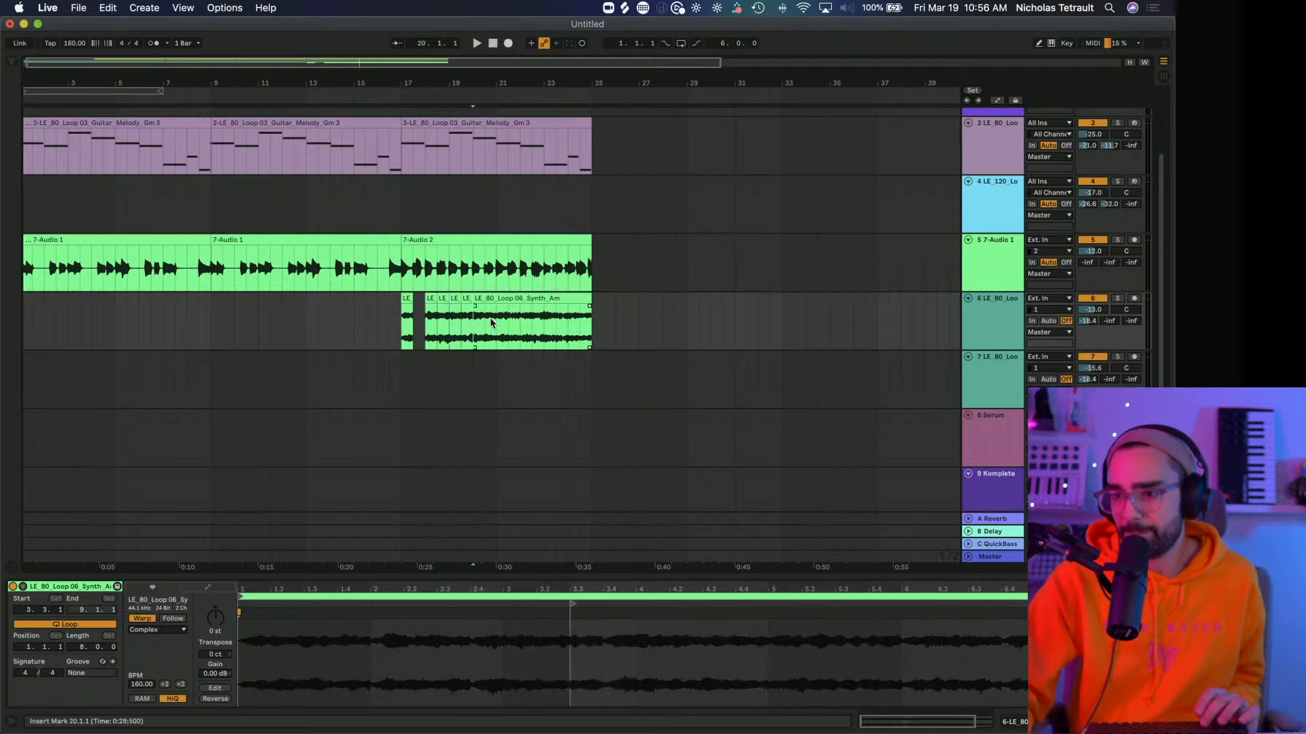
click(500, 322)
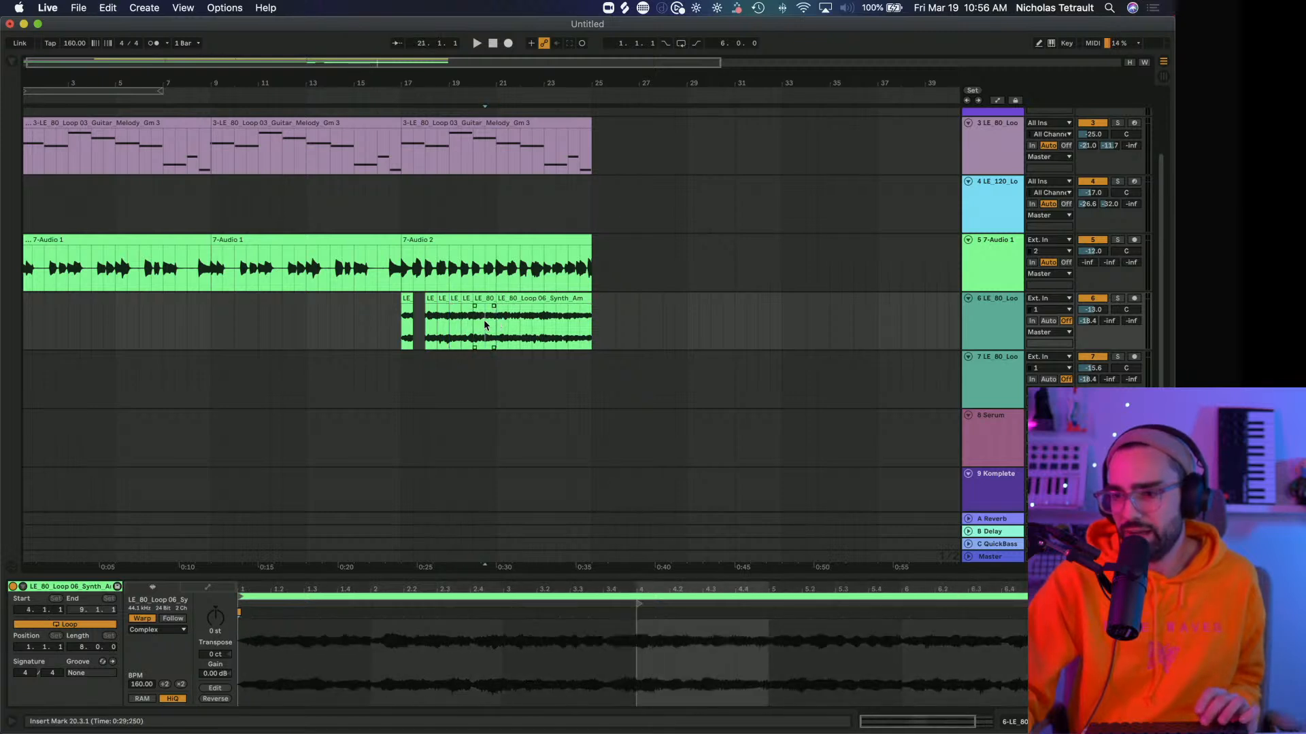
click(512, 325)
key(super+e)
click(523, 324)
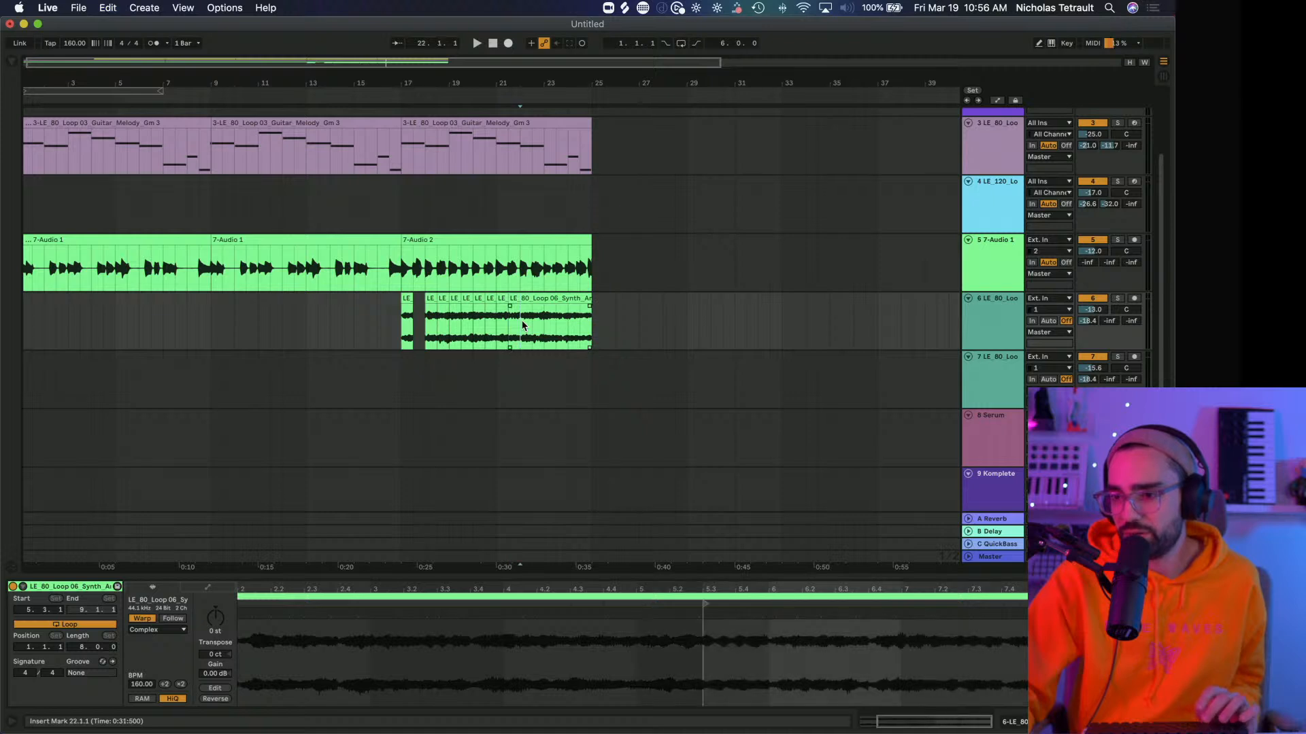
key(super+e)
click(534, 323)
key(super+e)
click(547, 322)
key(super+e)
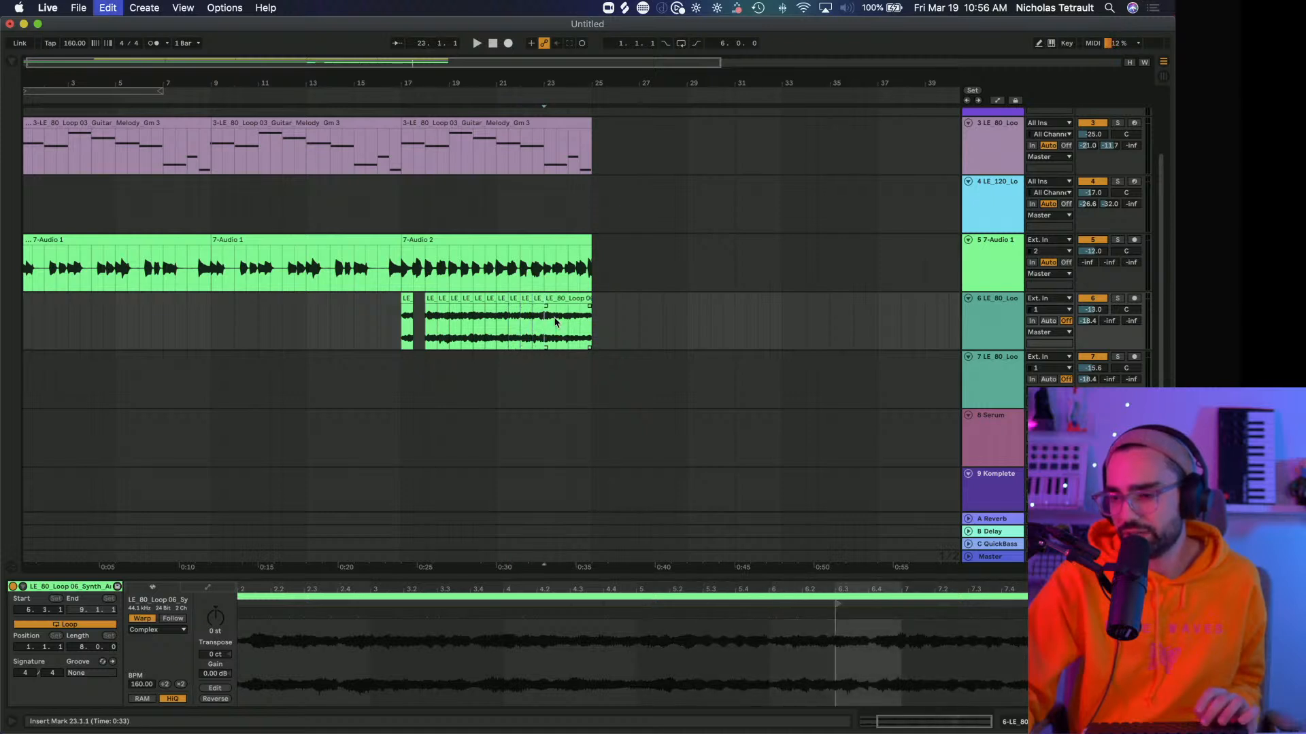
click(558, 322)
key(super+e)
click(569, 321)
key(super+e)
click(580, 318)
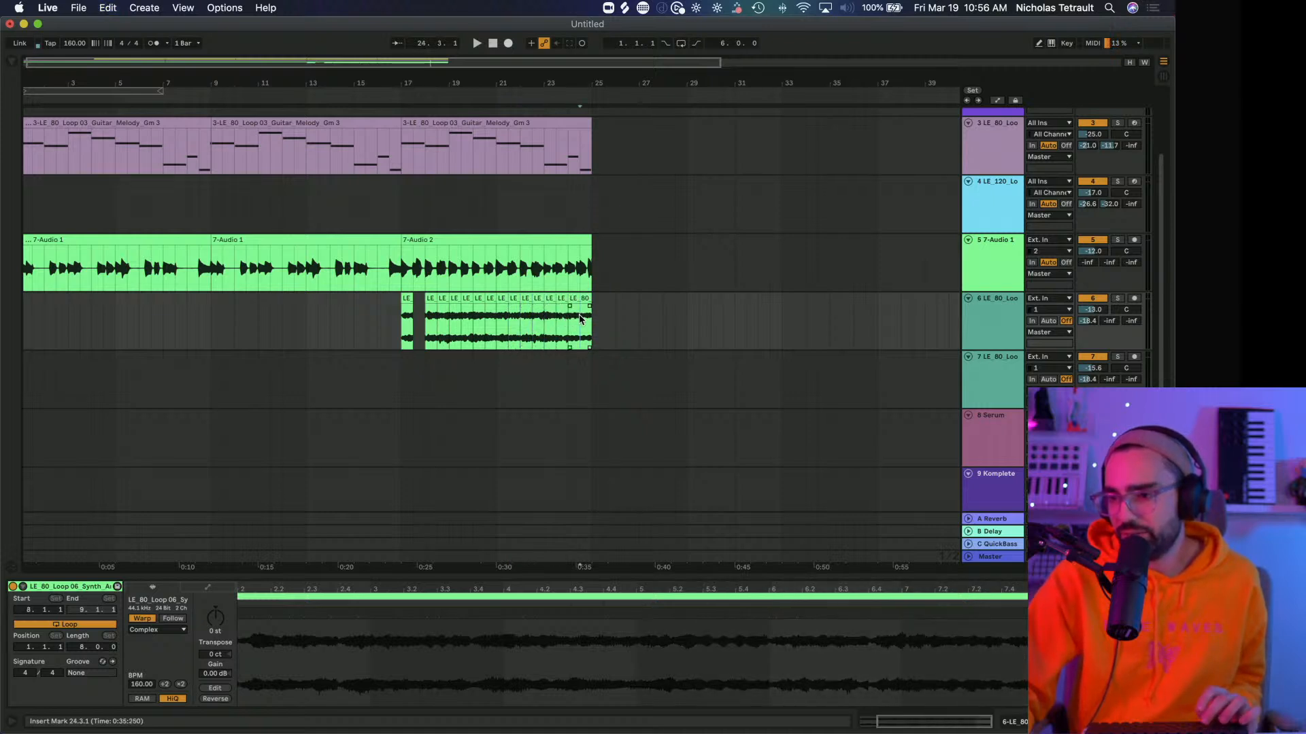
Delete every second half-bar synth slice on track 6, from the one at 18.3.1 through the one at 24.3.1.
click(442, 314)
key(Delete)
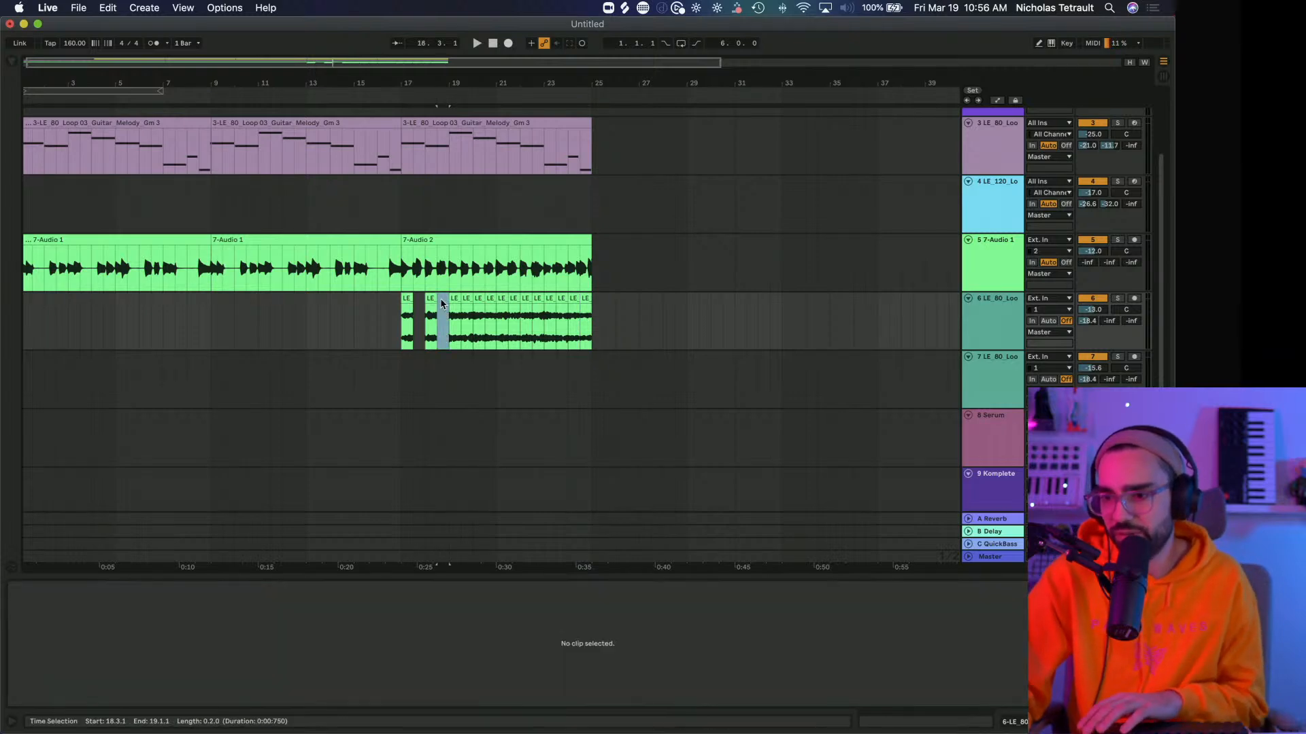
click(466, 299)
key(Delete)
click(489, 300)
key(Delete)
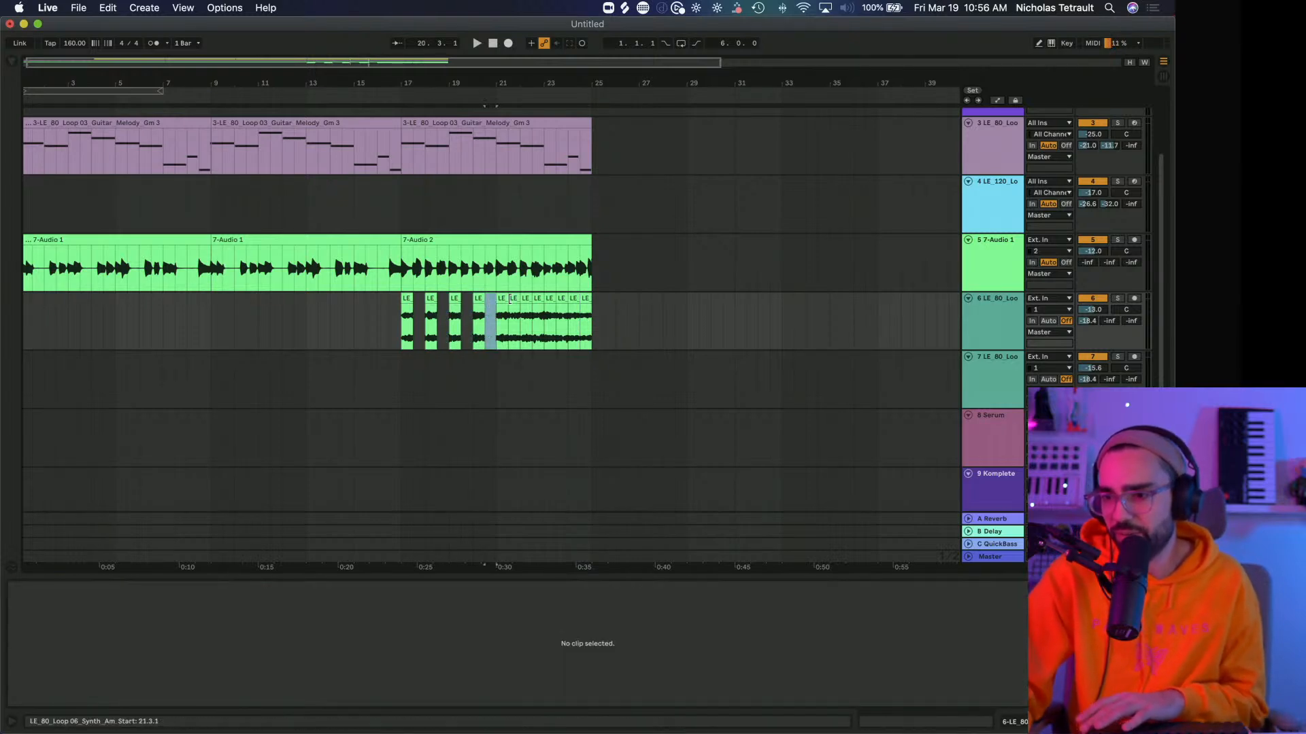
click(515, 300)
key(Delete)
click(540, 300)
key(Delete)
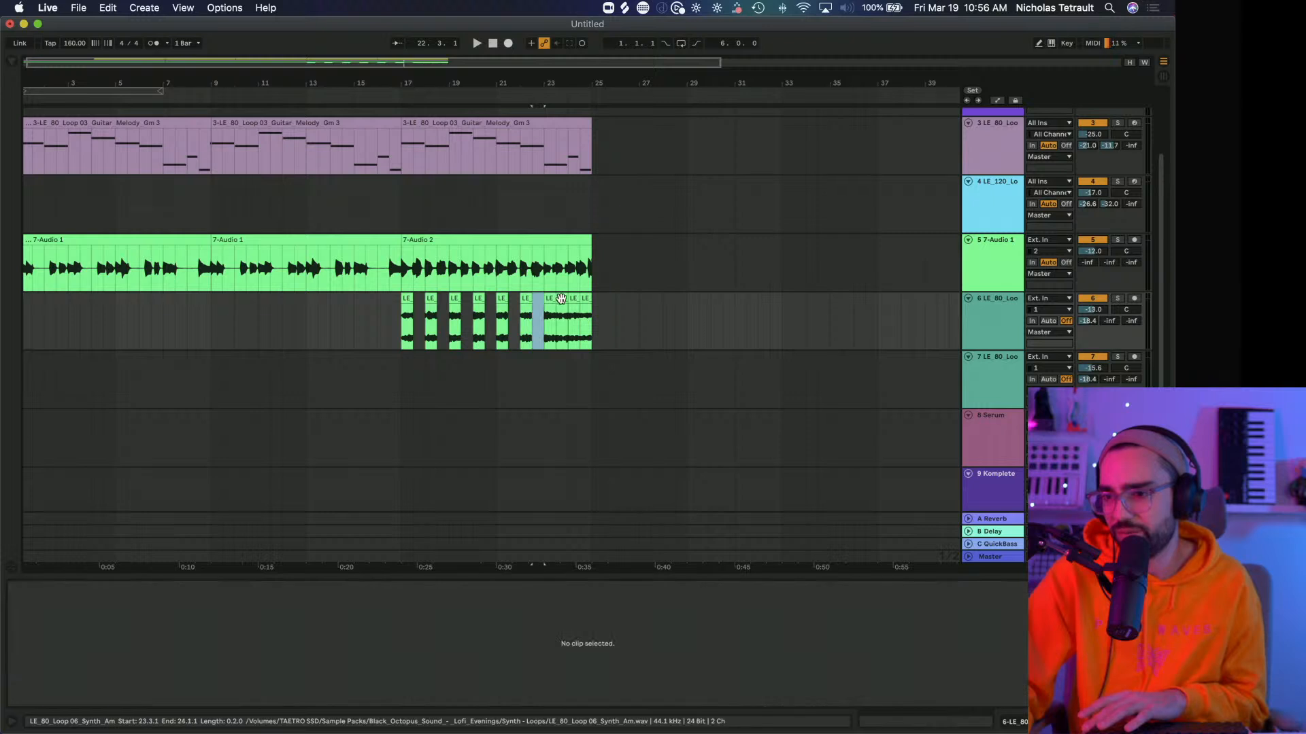
click(561, 299)
key(Delete)
click(585, 299)
key(Delete)
Play the Arrangement from bar 16 to check the chopped synth against the other tracks.
click(377, 333)
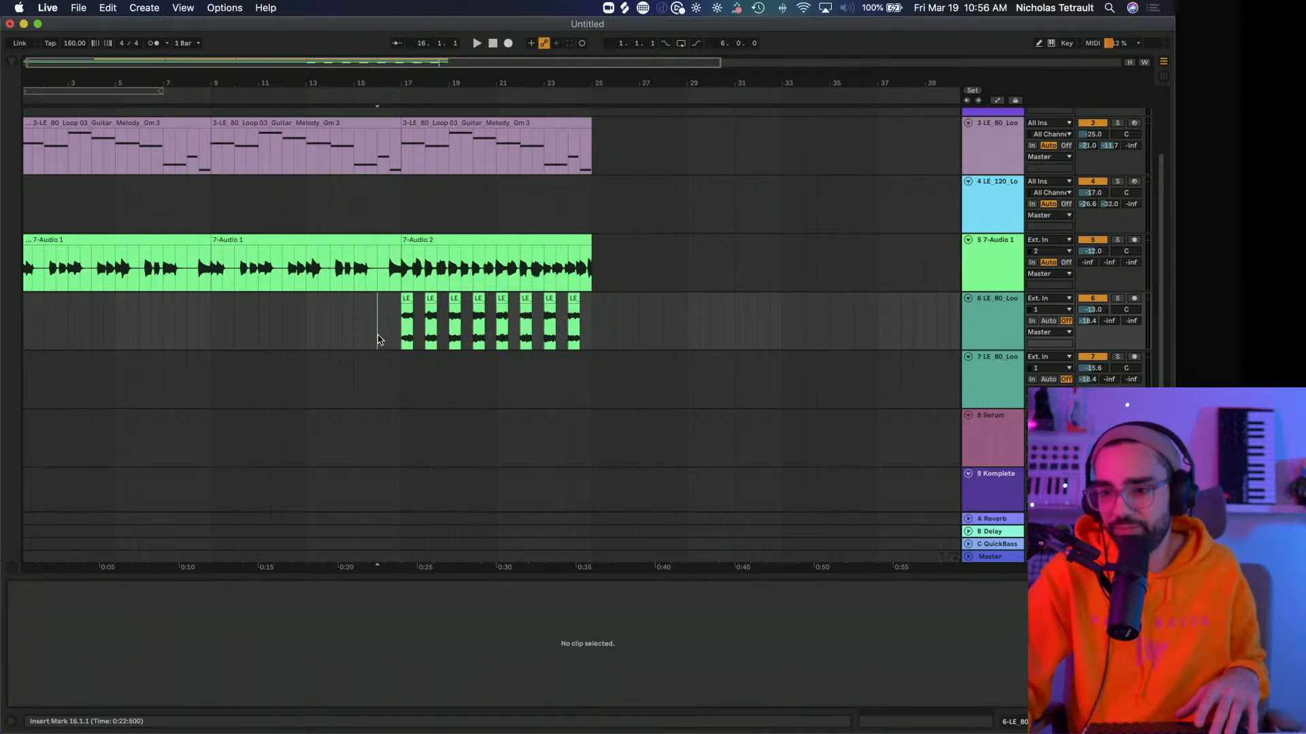
key(space)
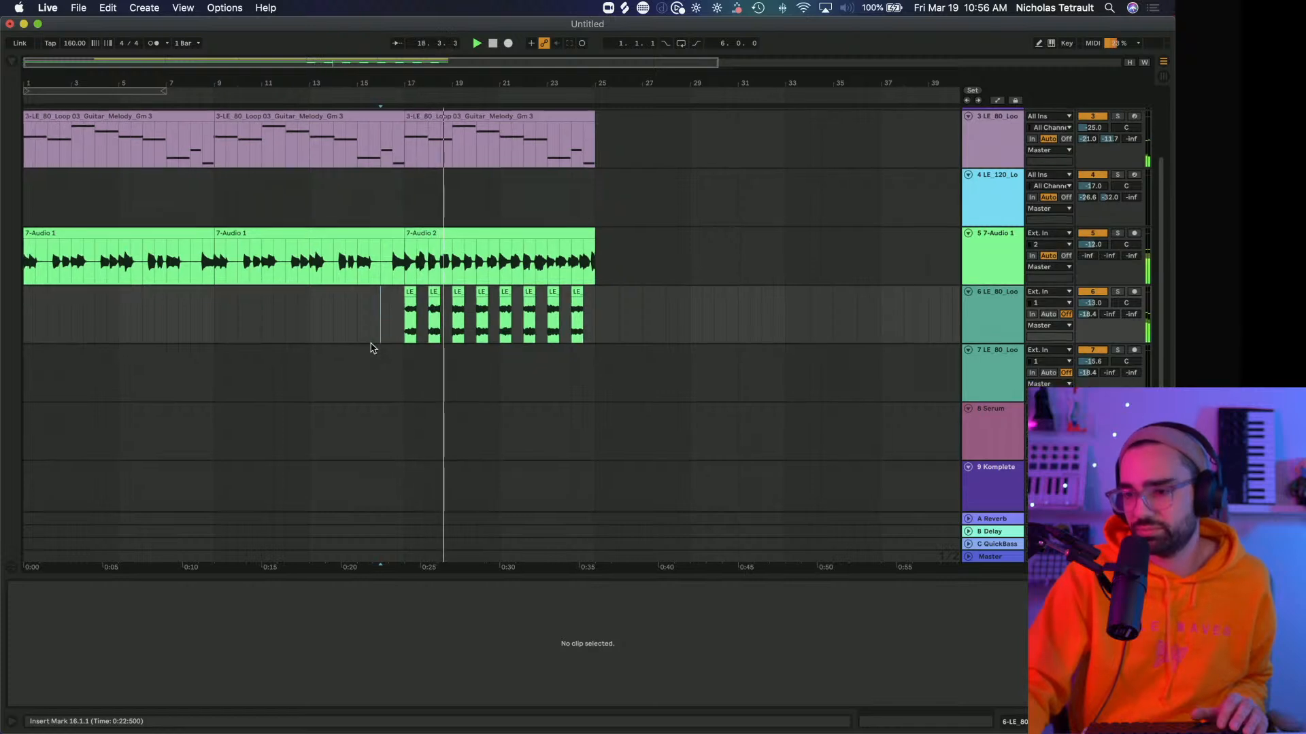
scroll(372, 345, down, 1)
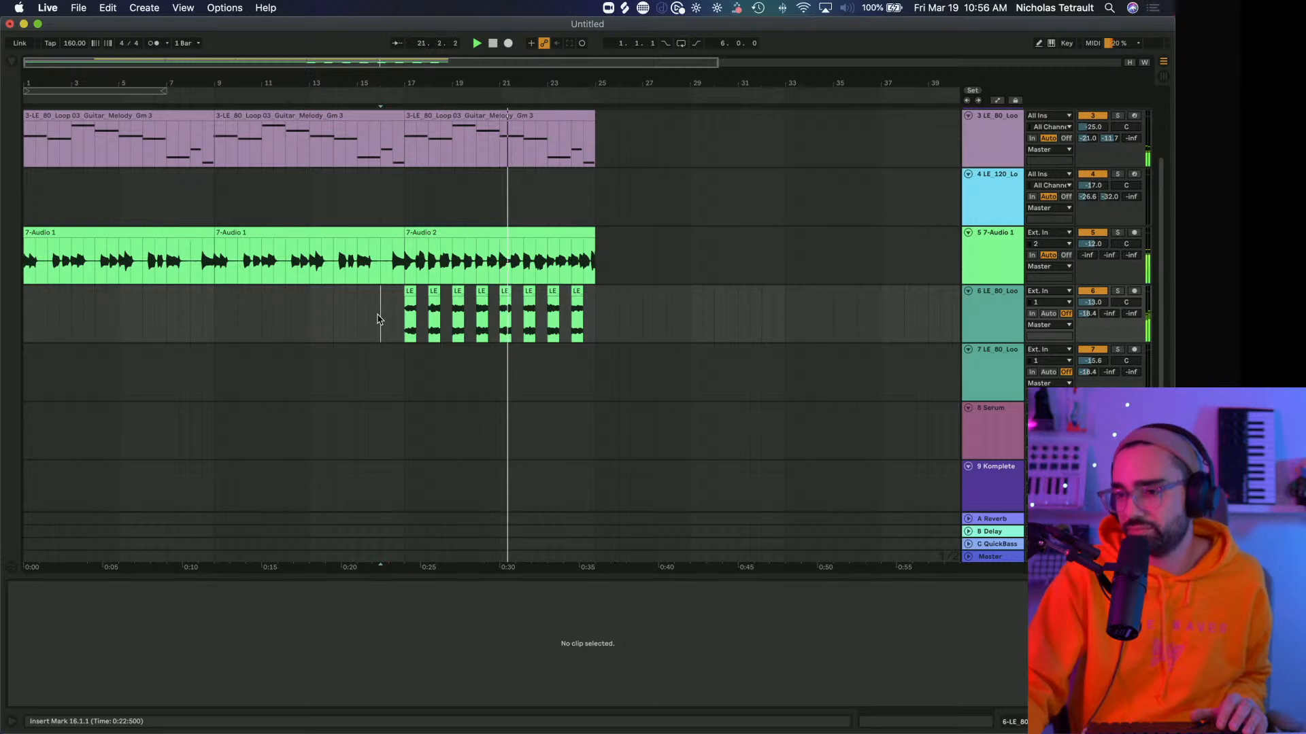
scroll(379, 319, right, 3)
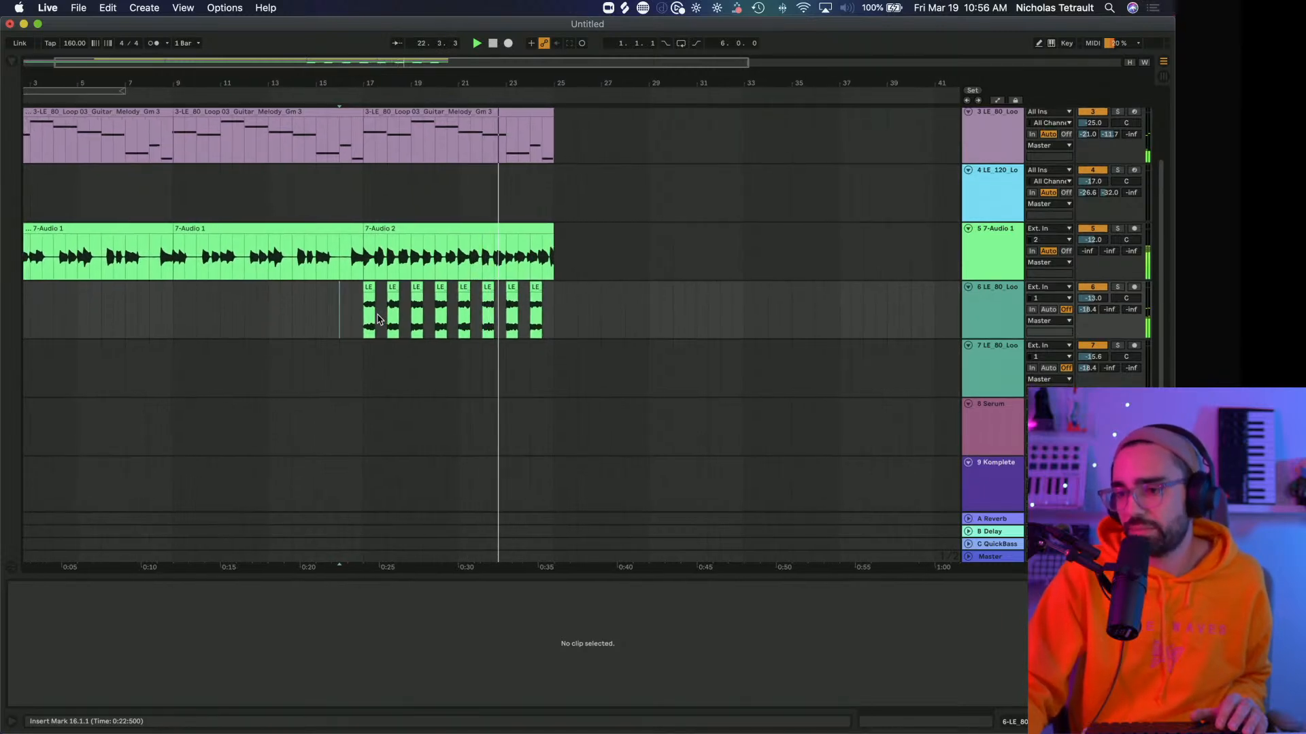
Fill the gaps at 23.3.1 and 24.3.1 on track 6 by duplicating the half-bar synth slices before them.
click(512, 286)
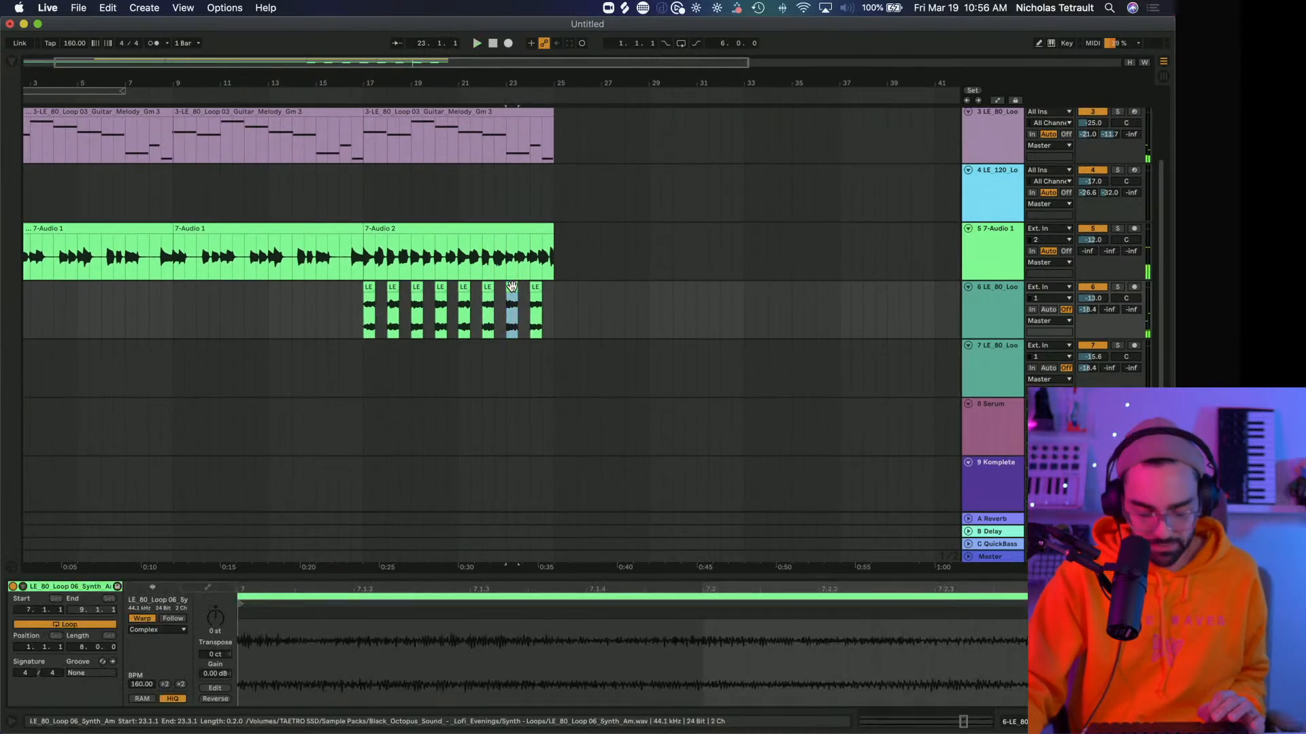
click(502, 304)
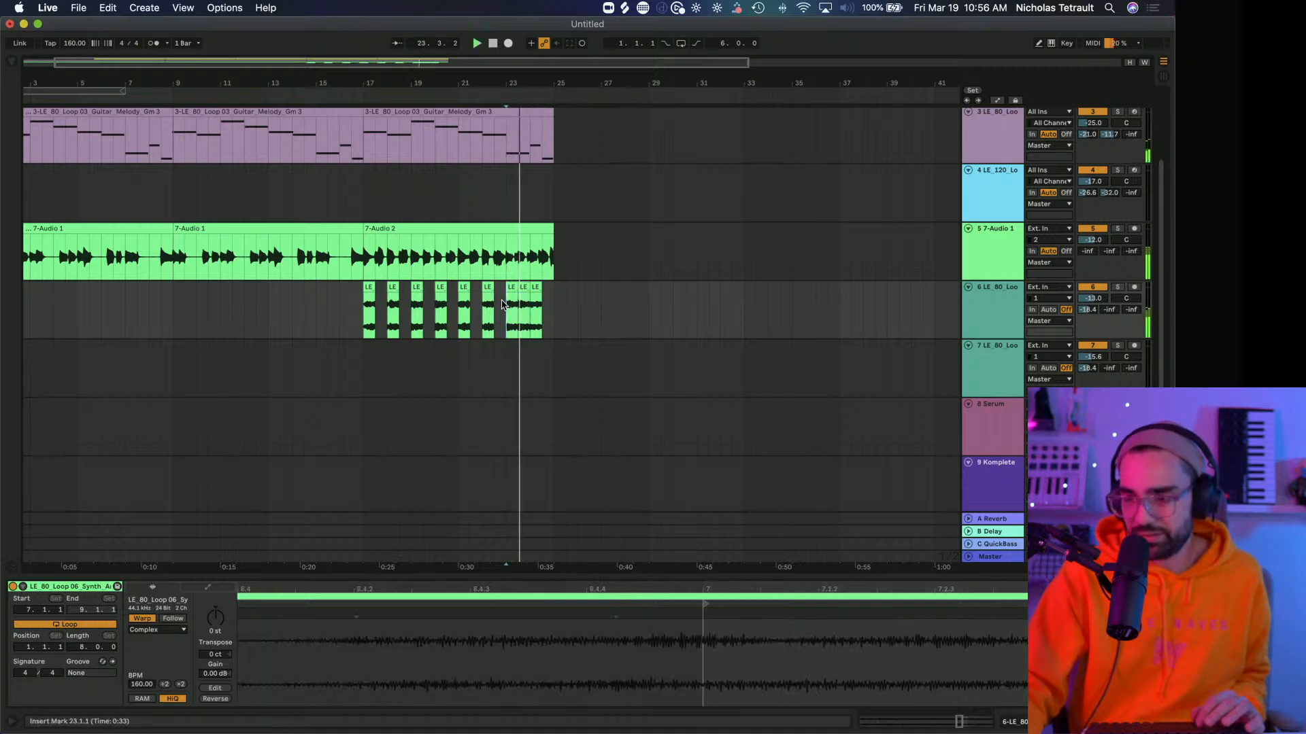
click(523, 287)
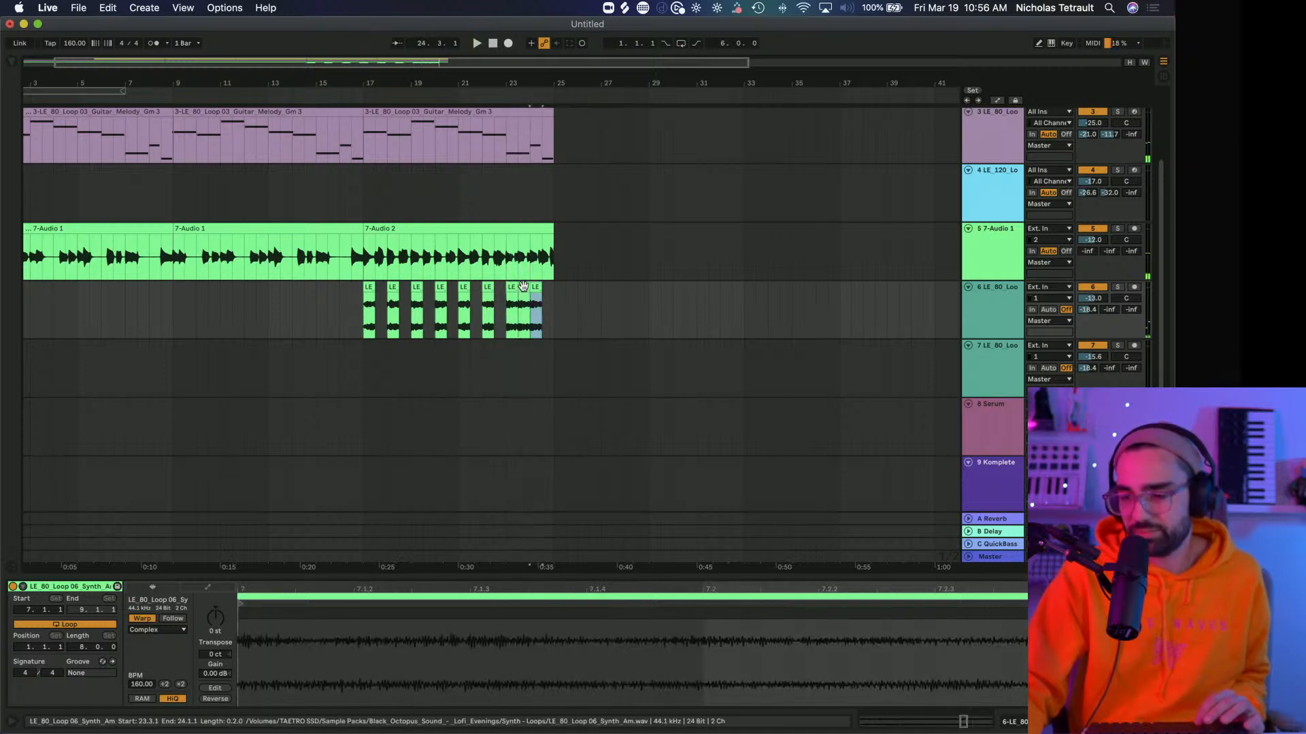
key(super+d)
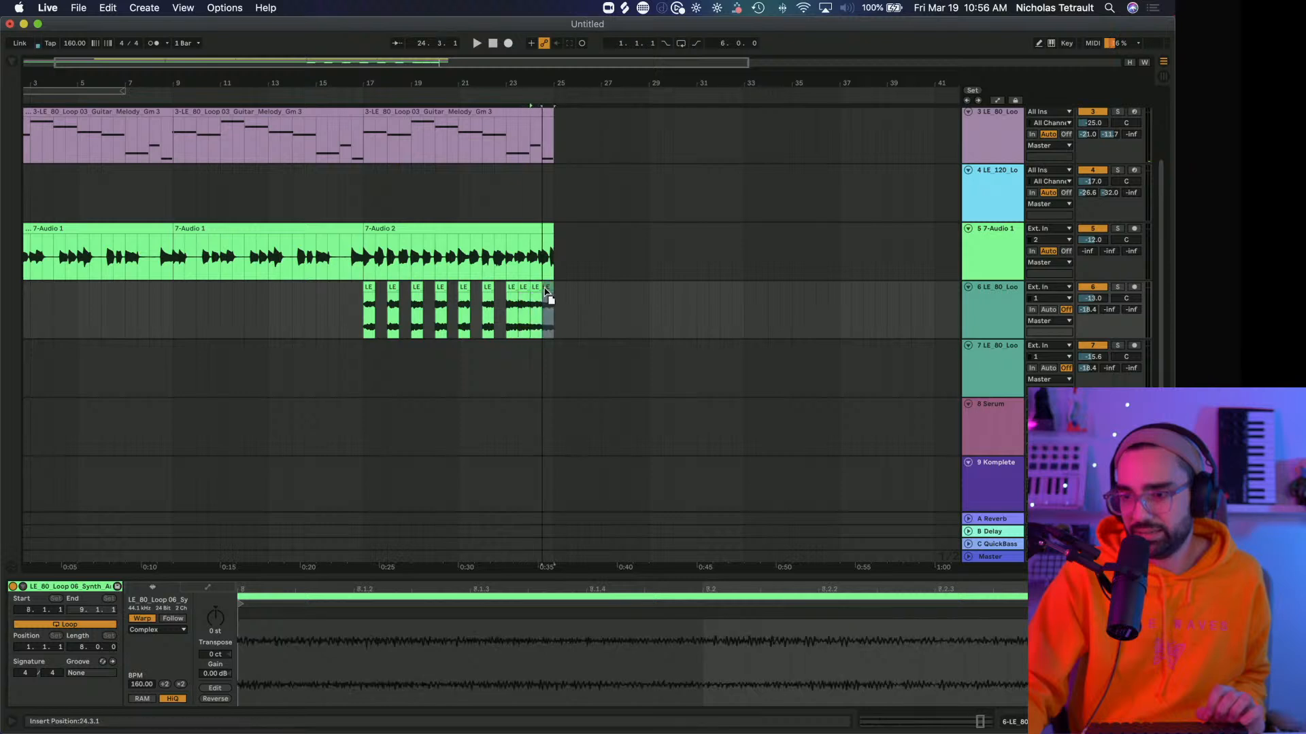
drag(526, 286, 538, 286)
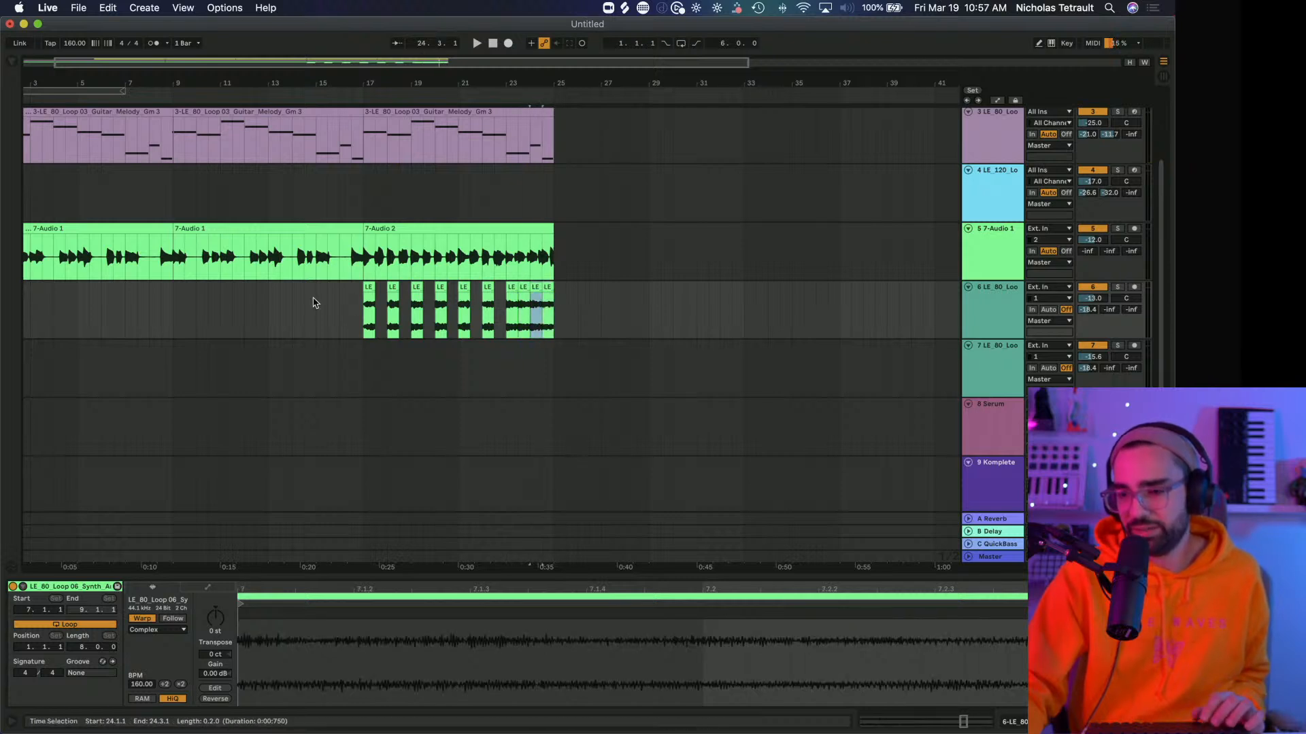
Play the Arrangement repeatedly from 16.3.1 to check the rhythm of the chopped synth slices through bar 25.
click(350, 306)
key(space)
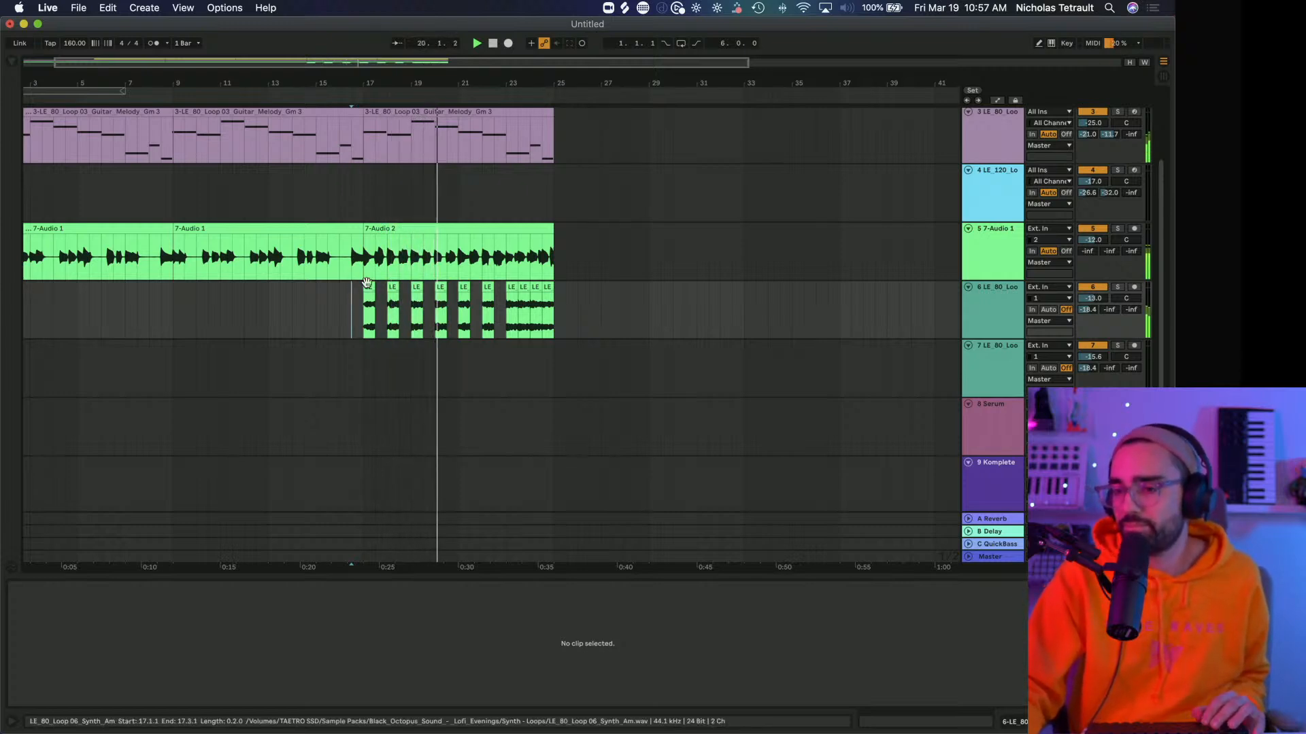
click(367, 284)
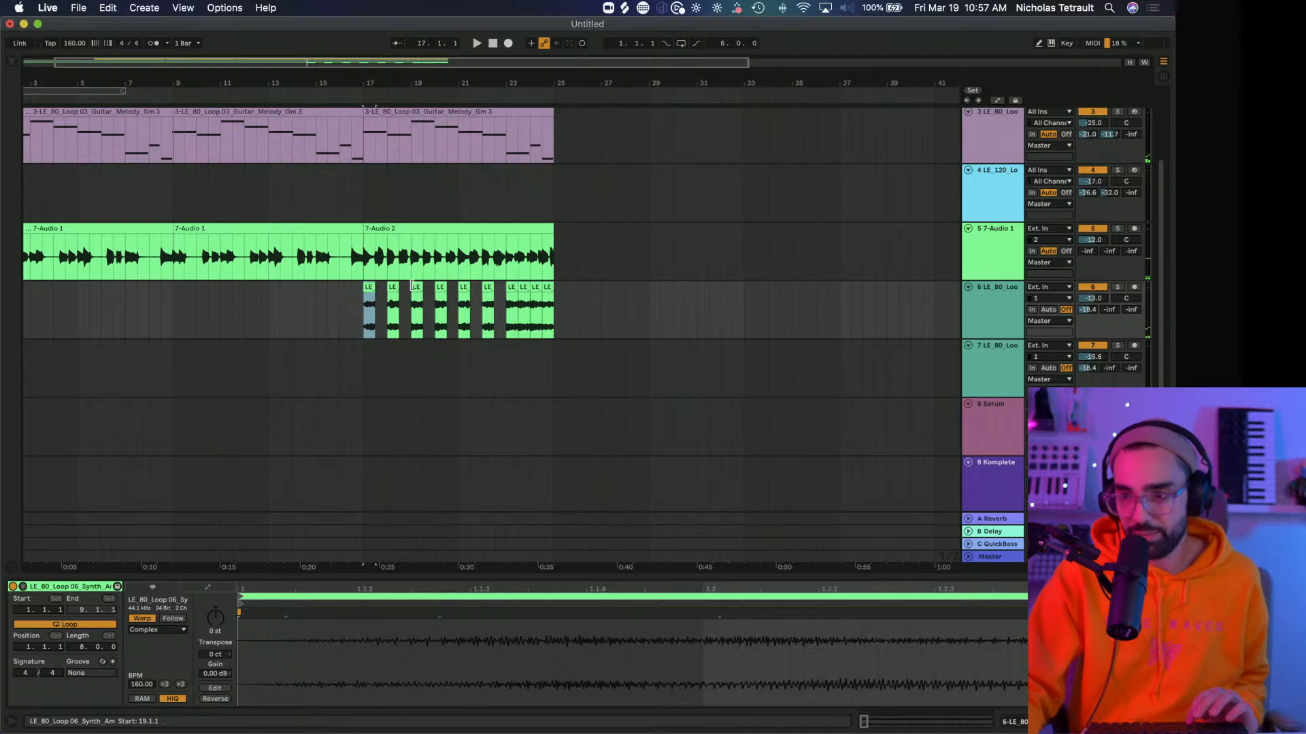
click(353, 303)
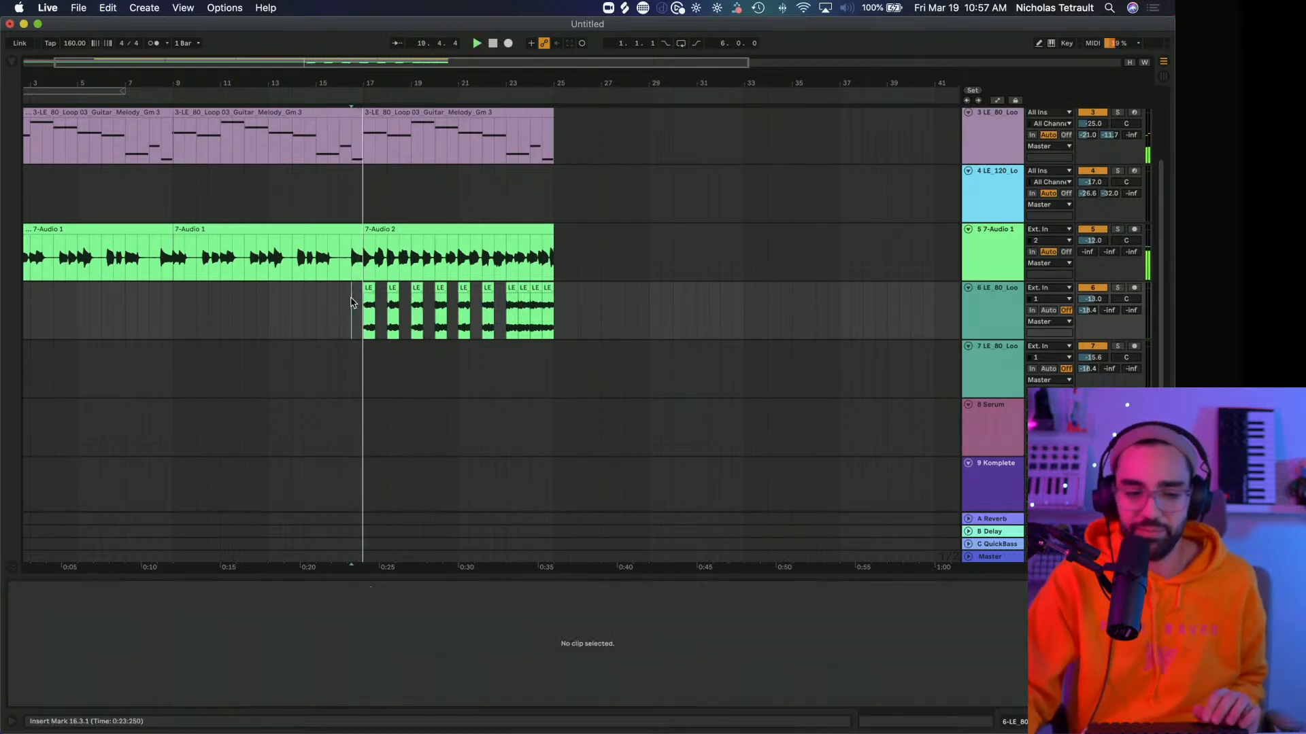
scroll(353, 303, down, 1)
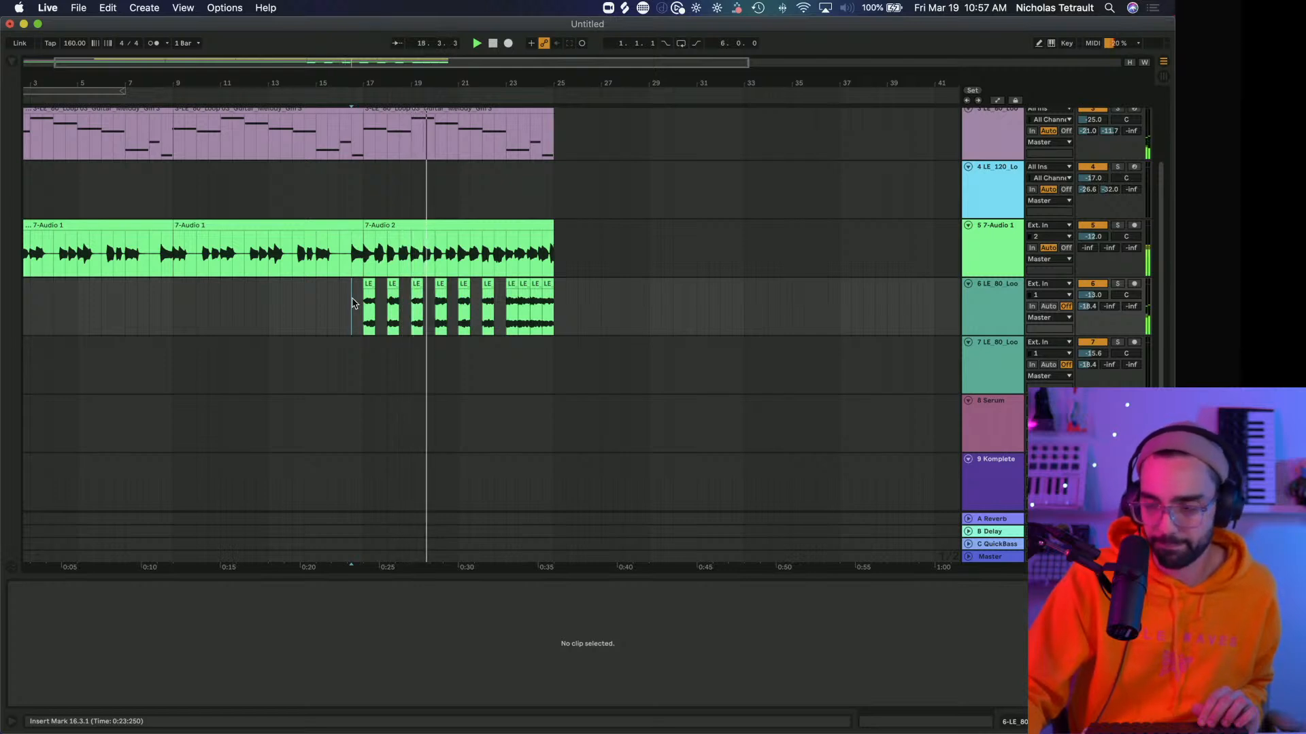
click(417, 299)
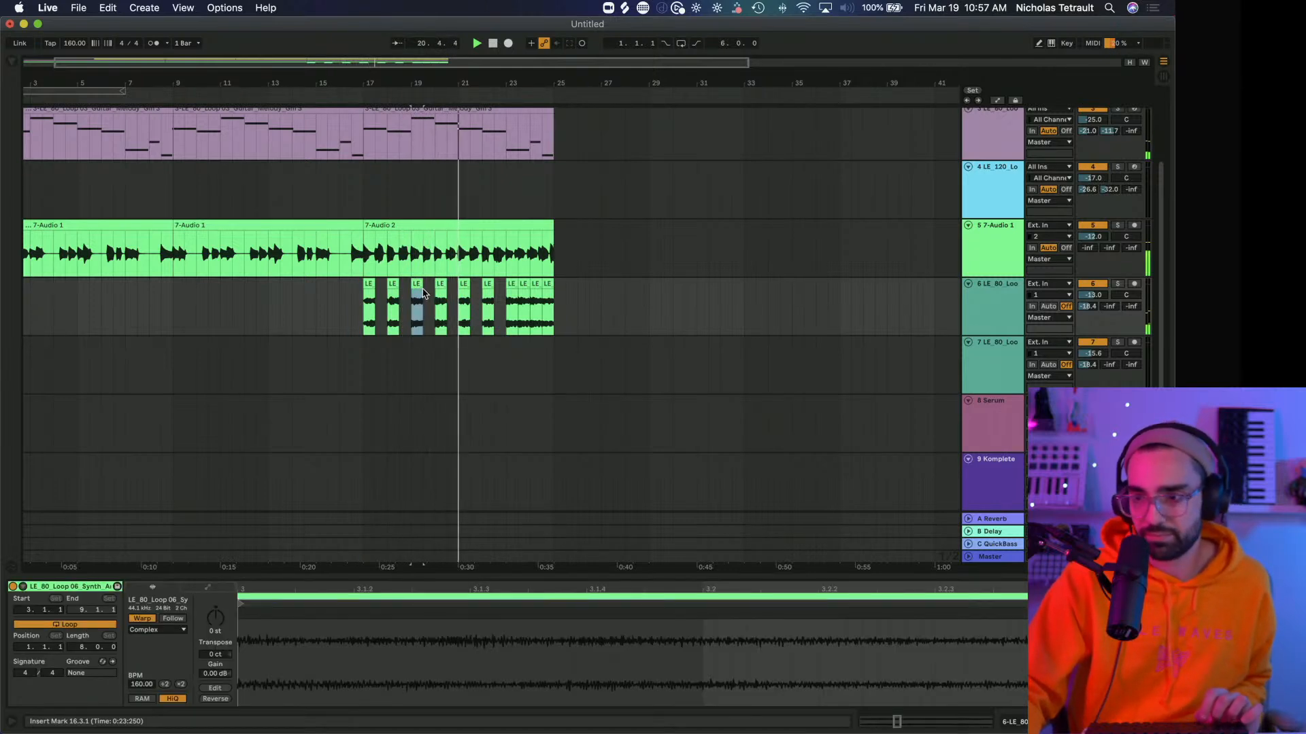
click(346, 303)
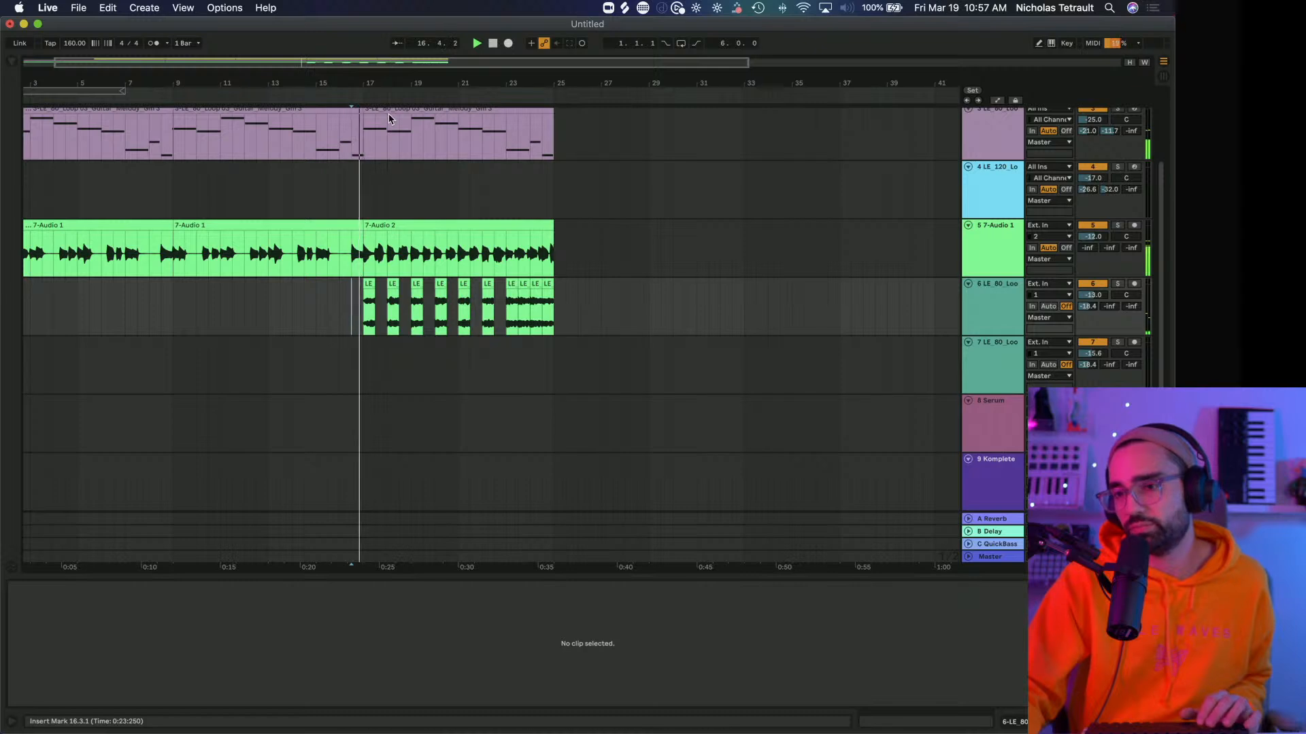
drag(391, 83, 382, 129)
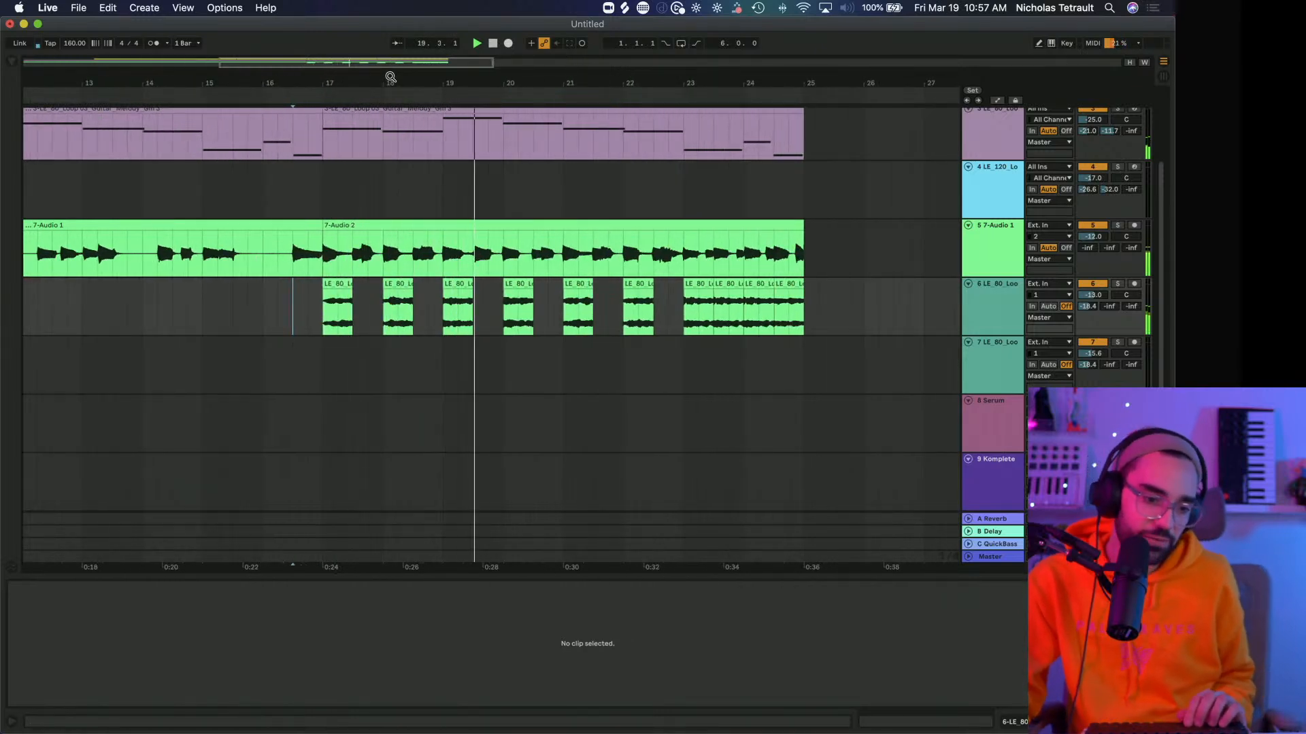
scroll(449, 204, right, 2)
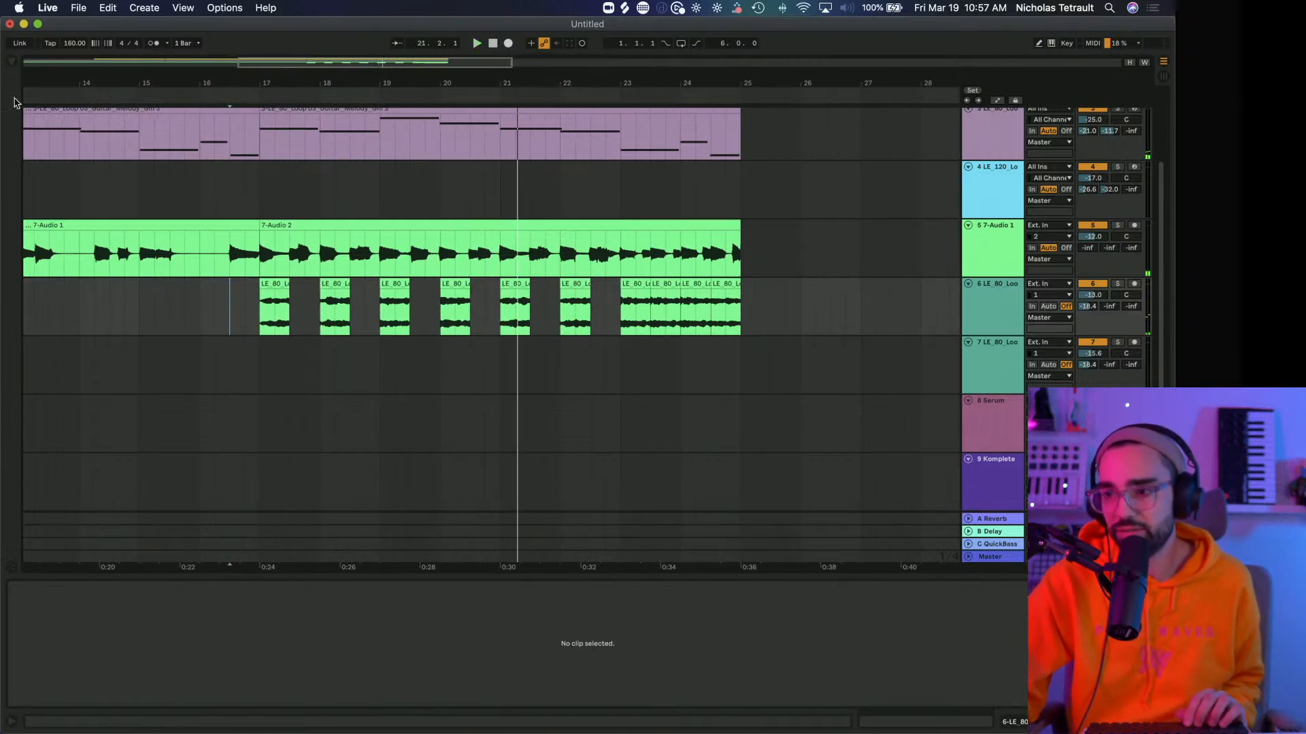
Search the plug-ins for "valves" and add the AudioThing Valves VST3 effect to the synth on track 6.
click(12, 63)
click(48, 202)
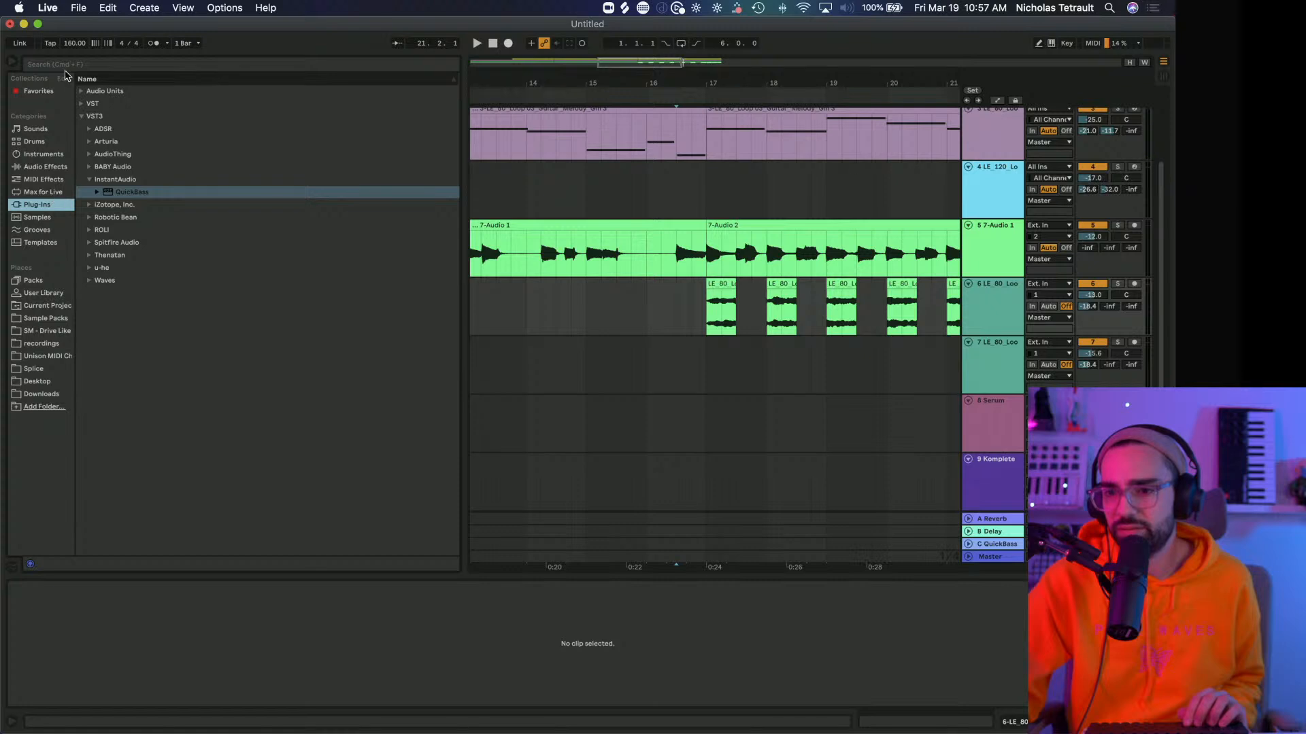
click(66, 63)
text(valv)
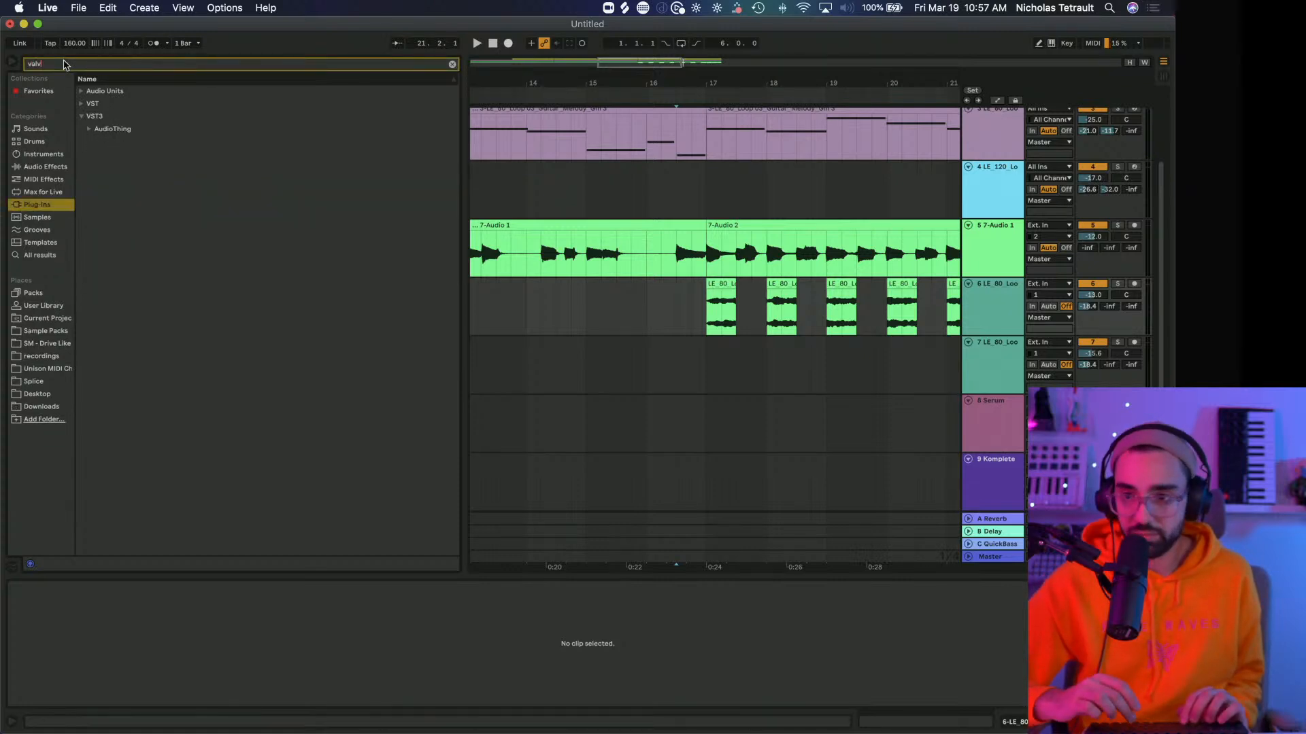
text(es)
click(89, 129)
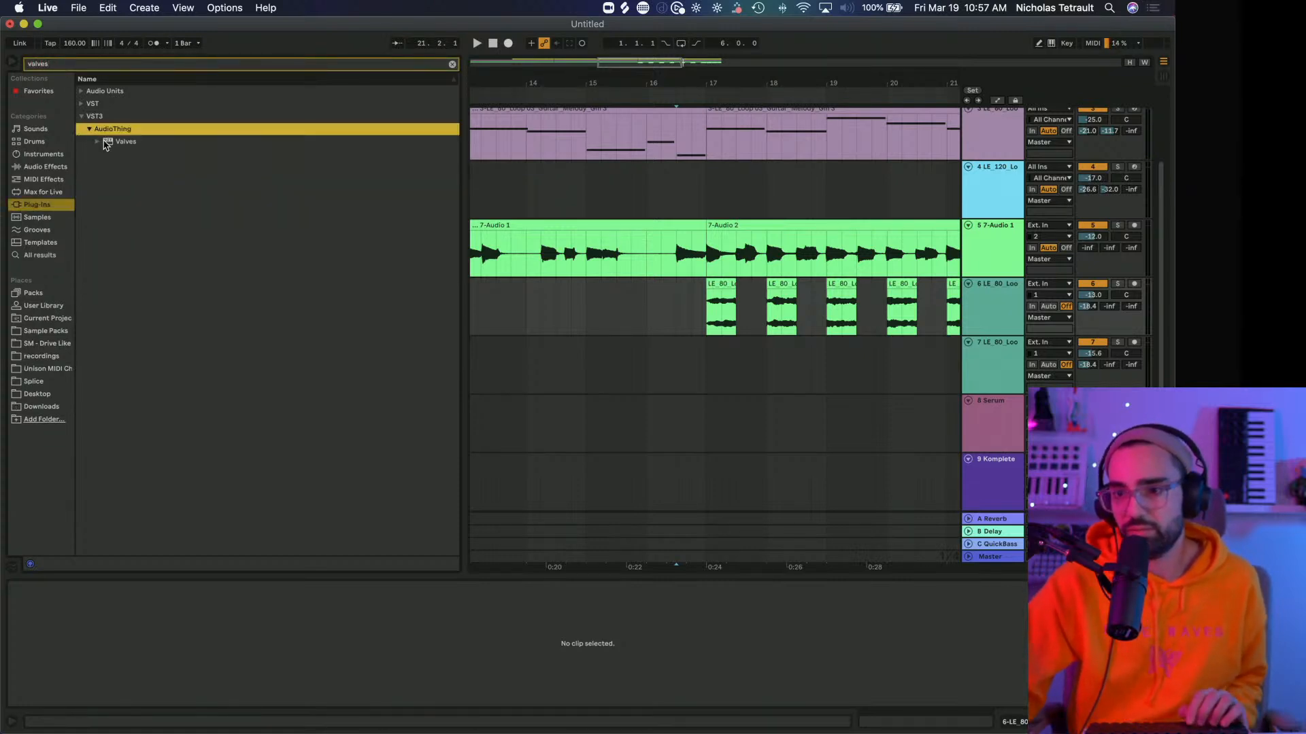
drag(105, 145, 750, 308)
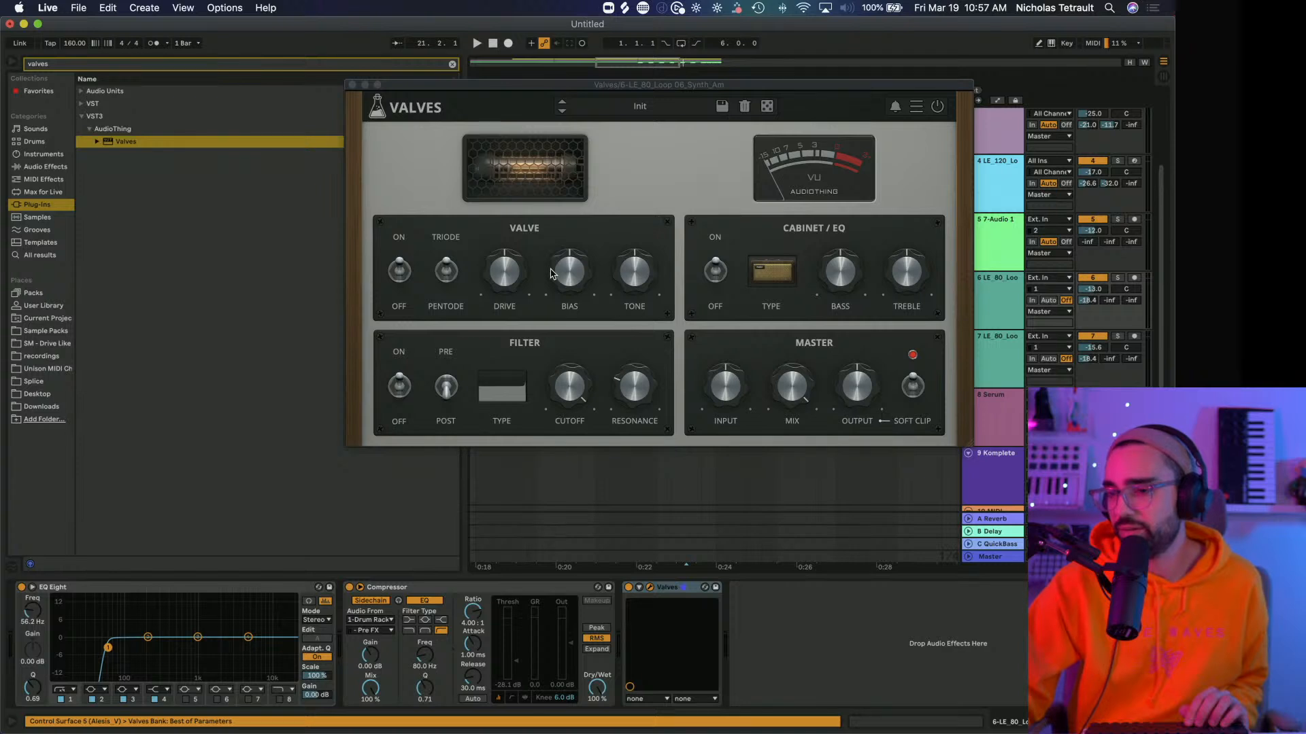
Remove the Valves effect from track 6 and hide the browser.
click(353, 86)
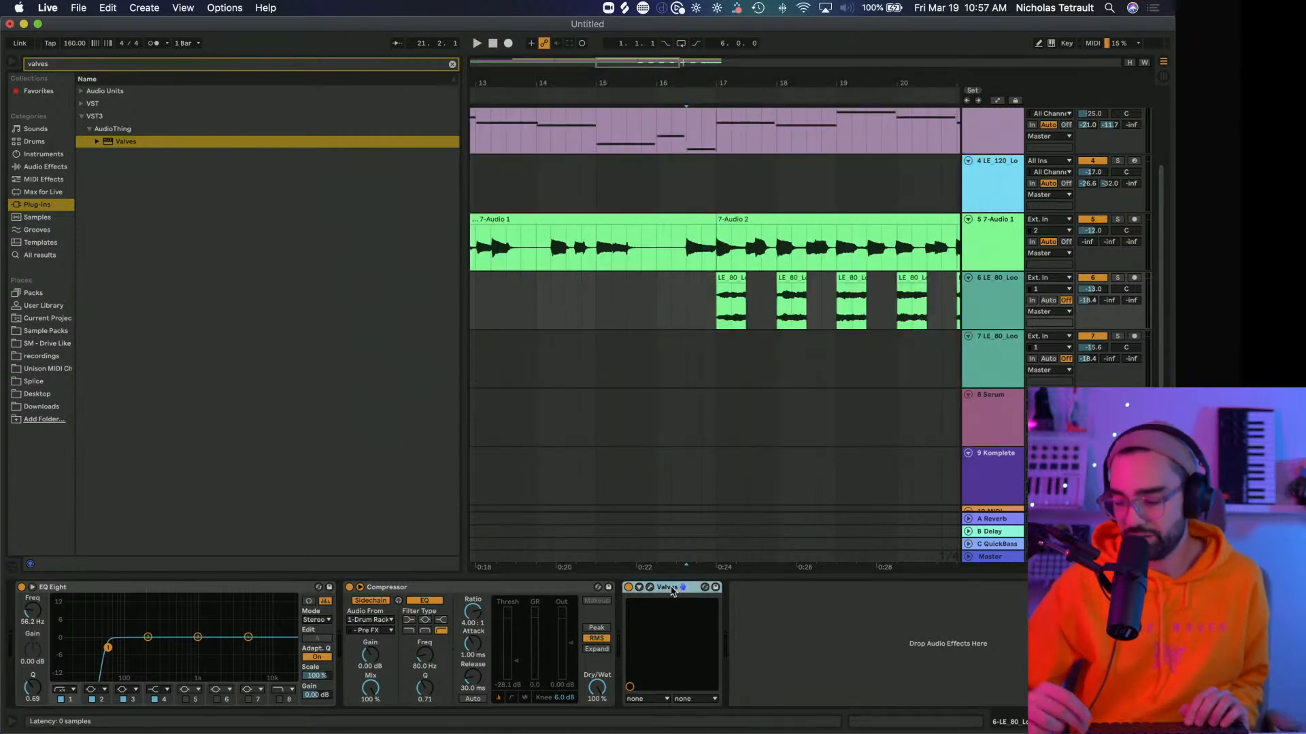
key(Delete)
click(72, 155)
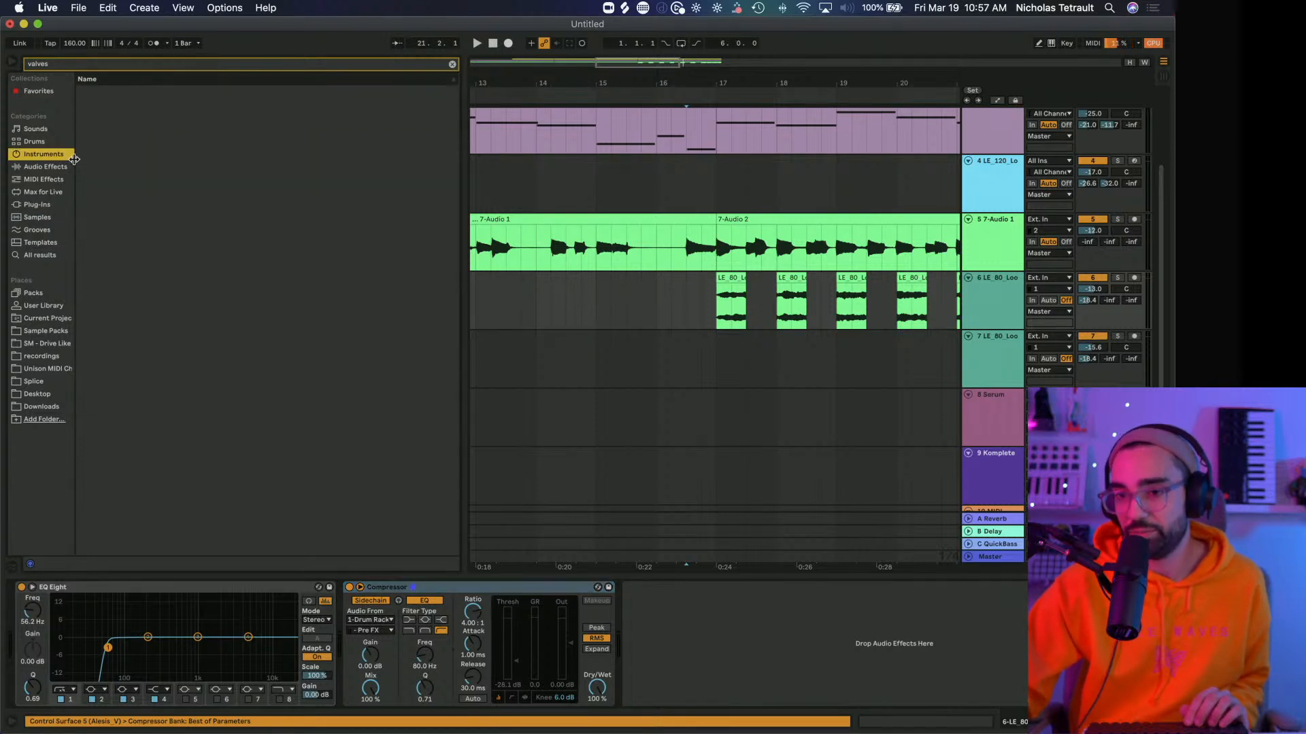
click(10, 63)
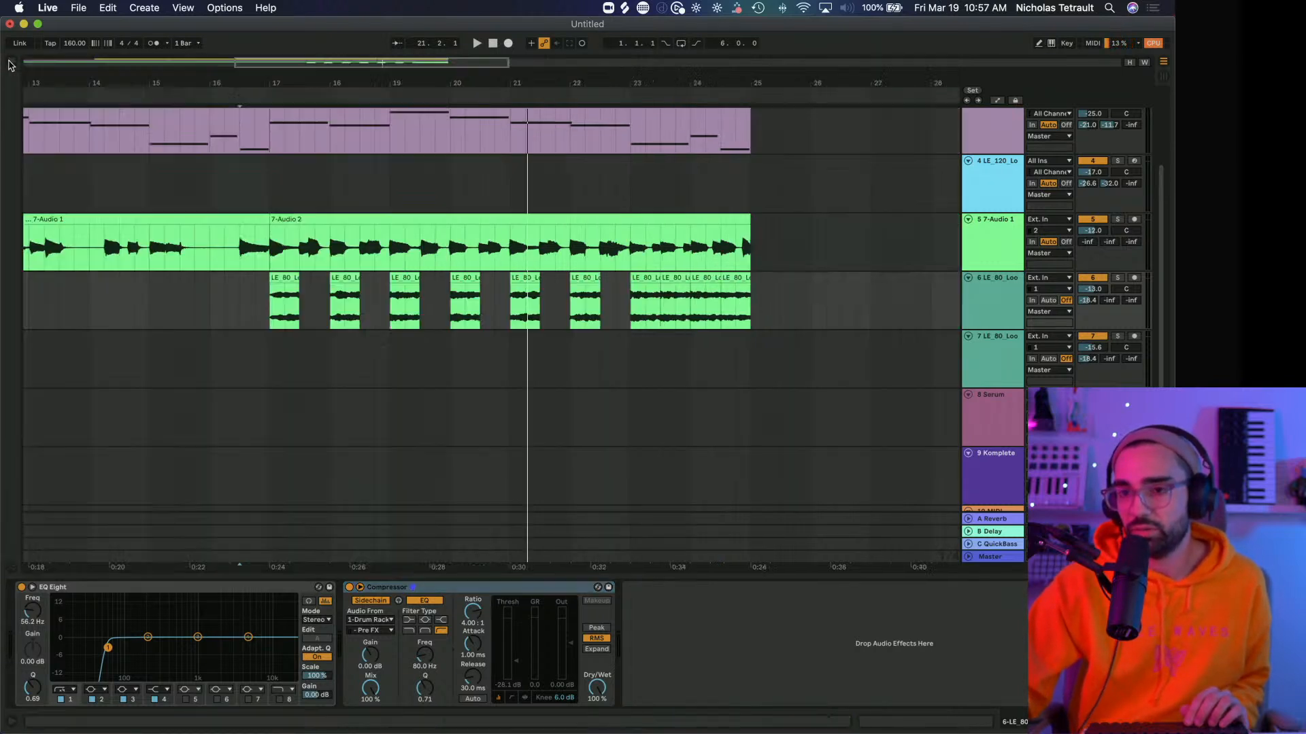
Play from 16.3.1 and review the drum, guitar, bass and synth tracks together across the chopped section.
key(space)
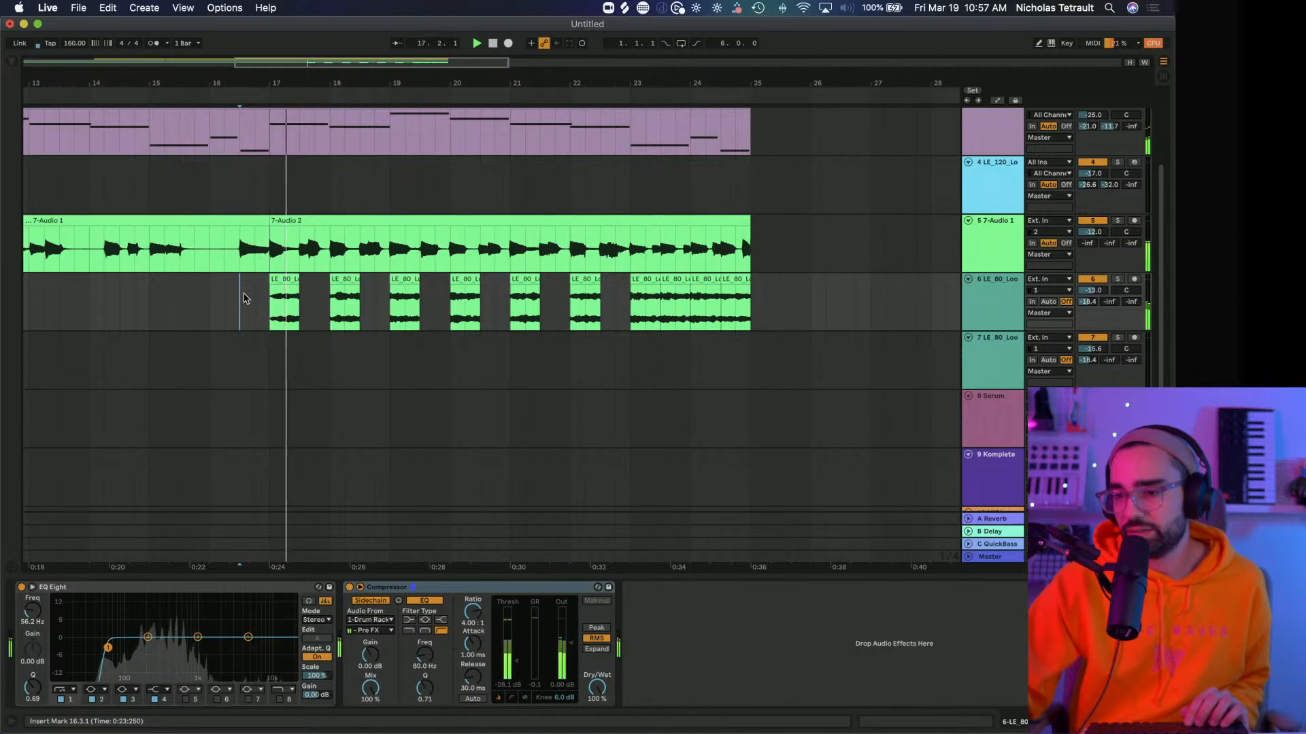
drag(231, 86, 232, 67)
scroll(314, 222, up, 4)
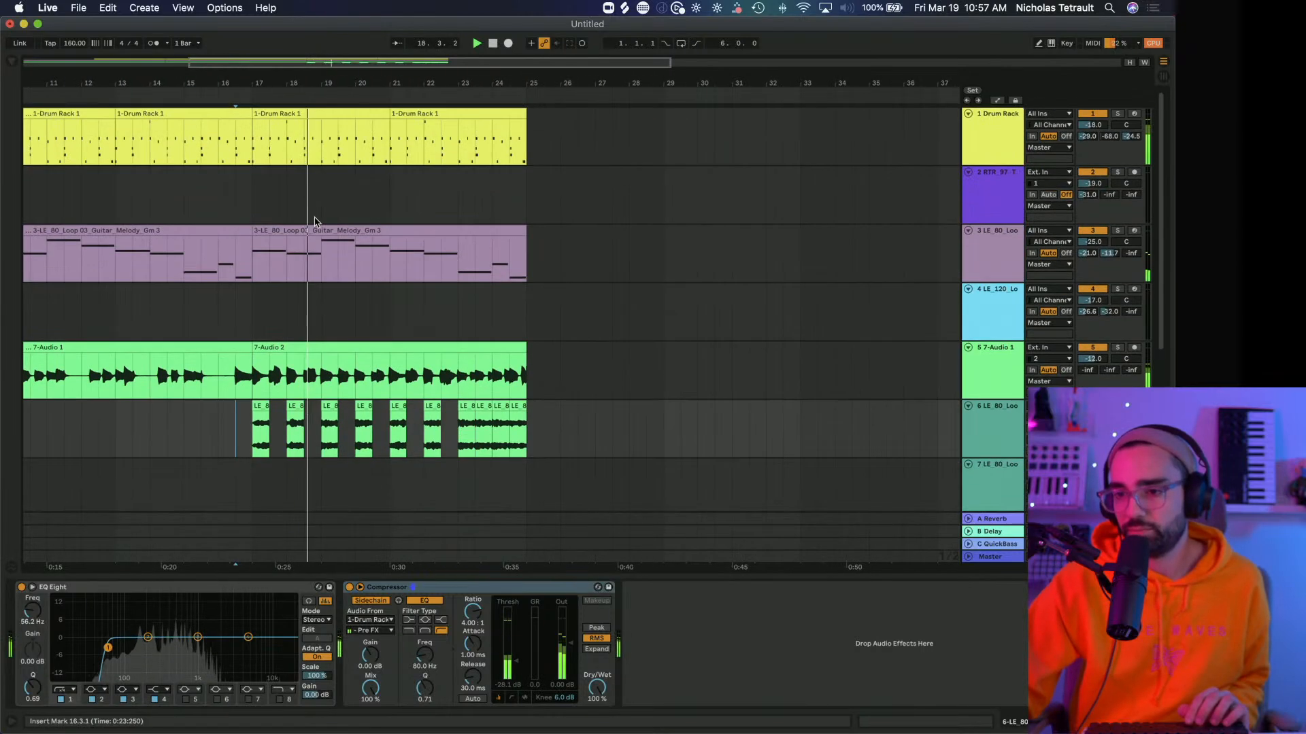
scroll(314, 222, down, 1)
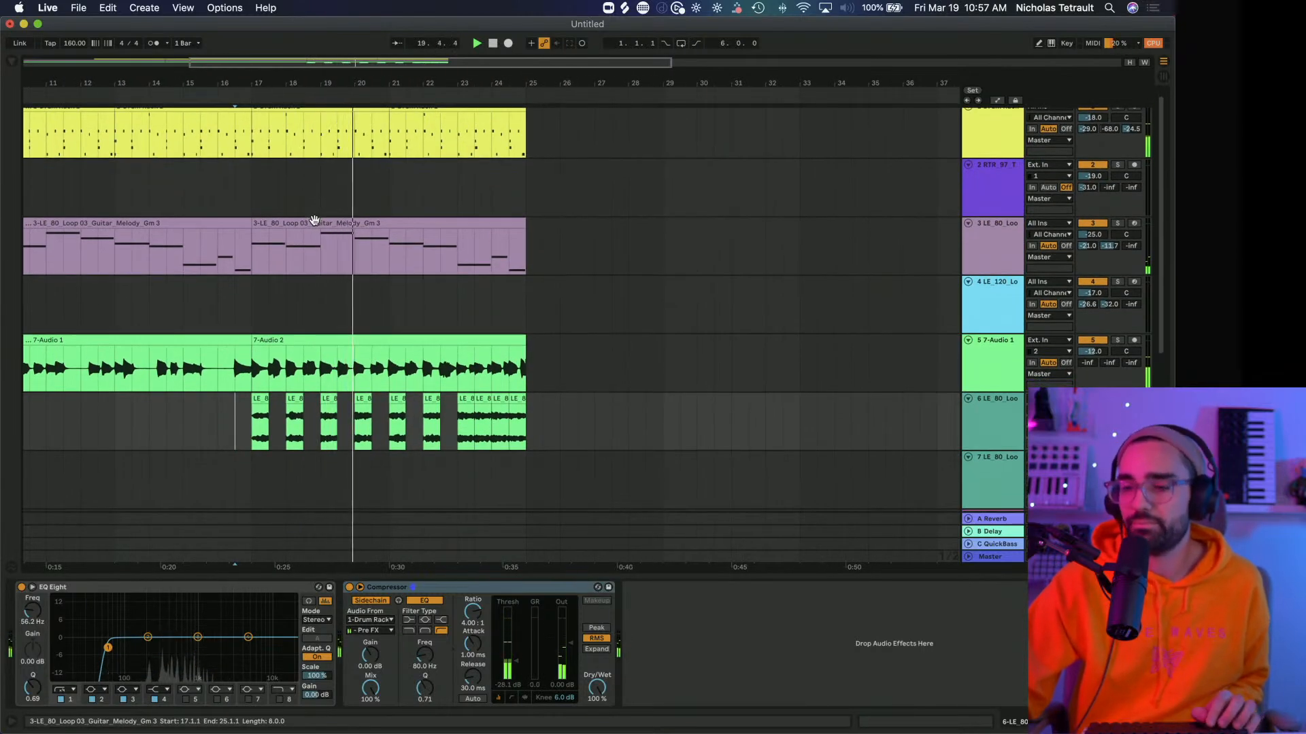
Copy the LE_80_Loop 06 synth clip to track 6 and the 7-Audio 3 clip to track 5, both starting at bar 25.
key(Tab)
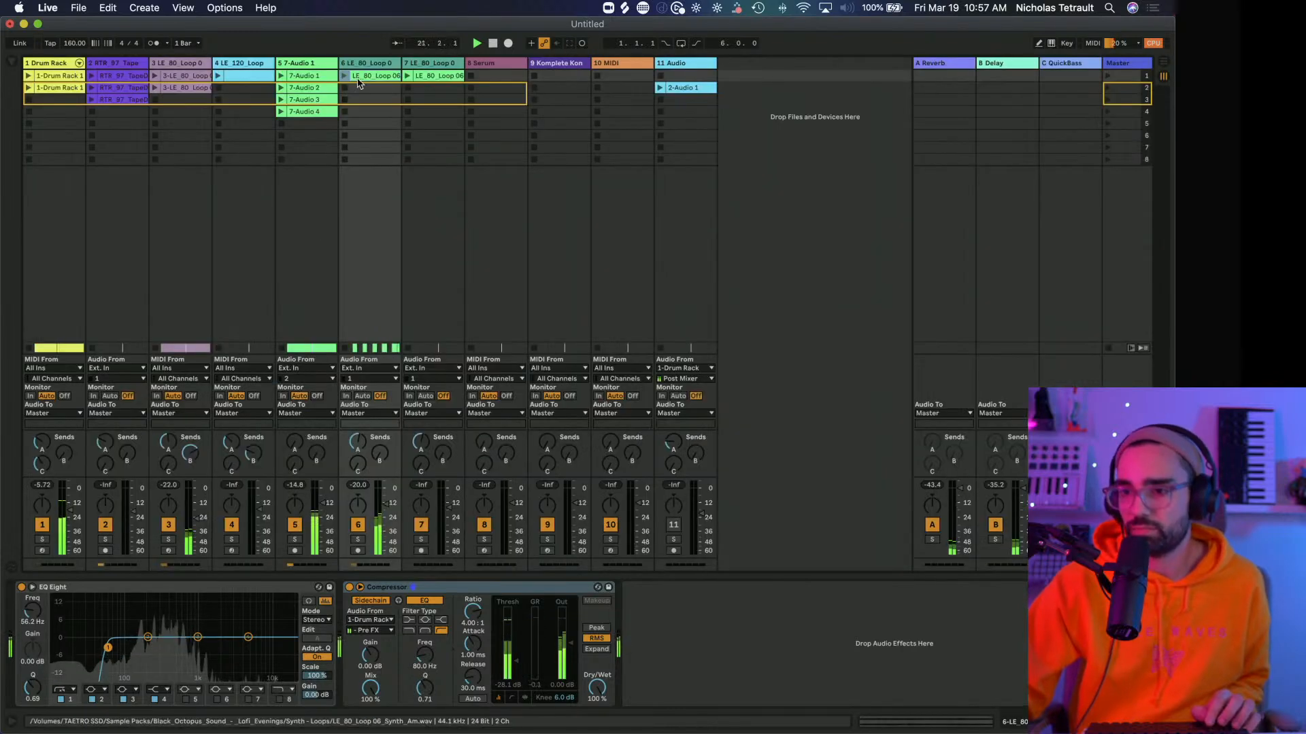
key(Tab)
drag(363, 76, 531, 440)
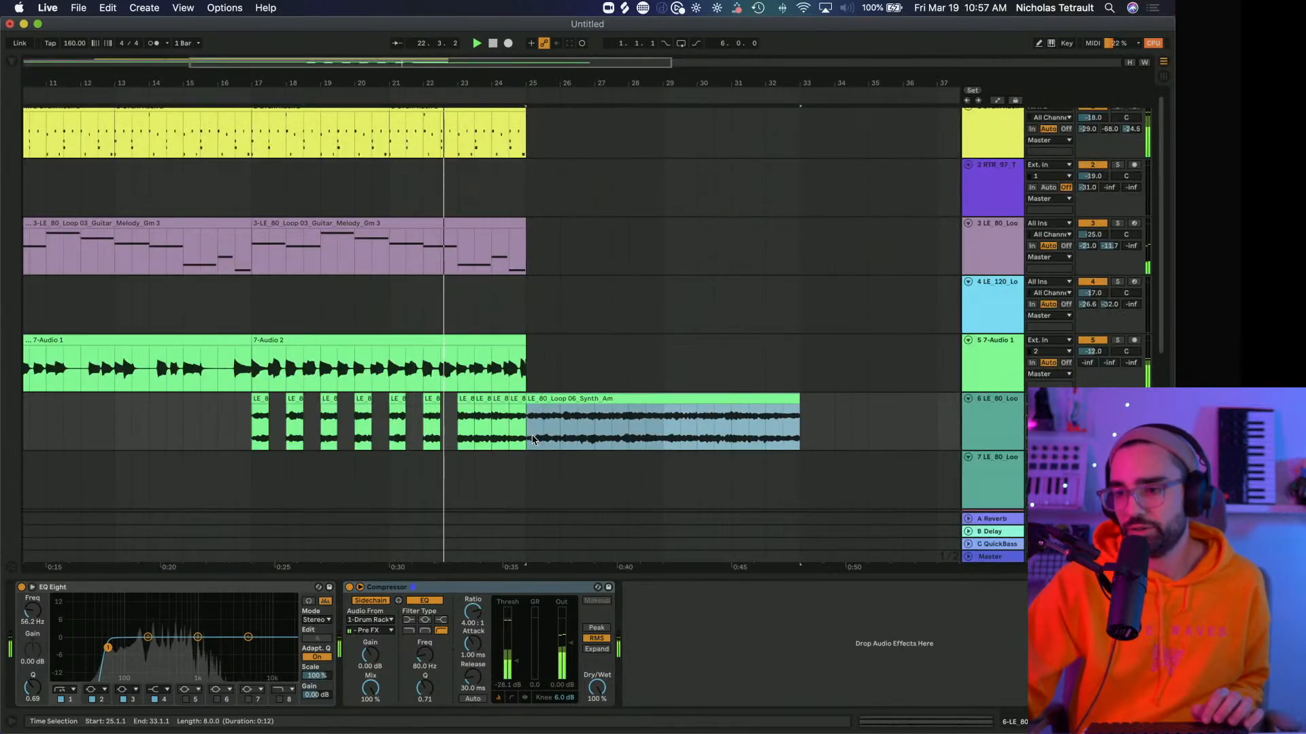
key(Tab)
key(Tab)
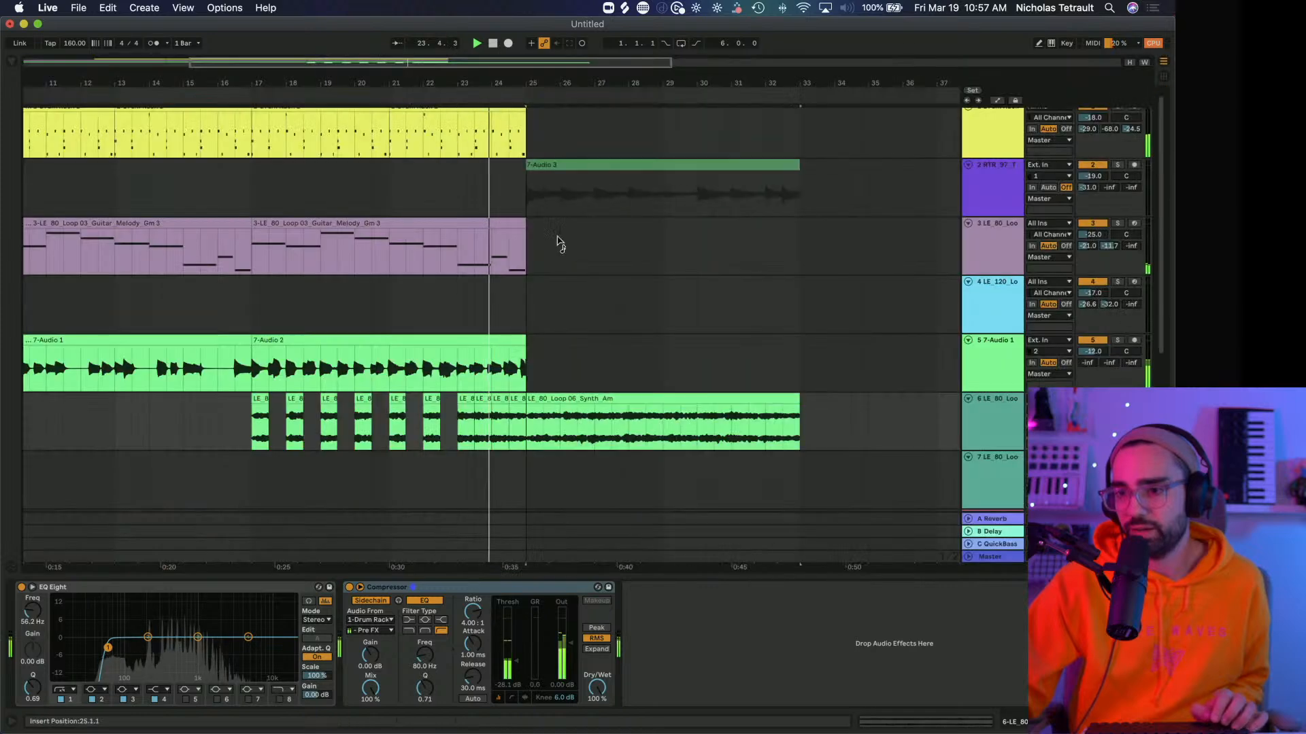
click(533, 360)
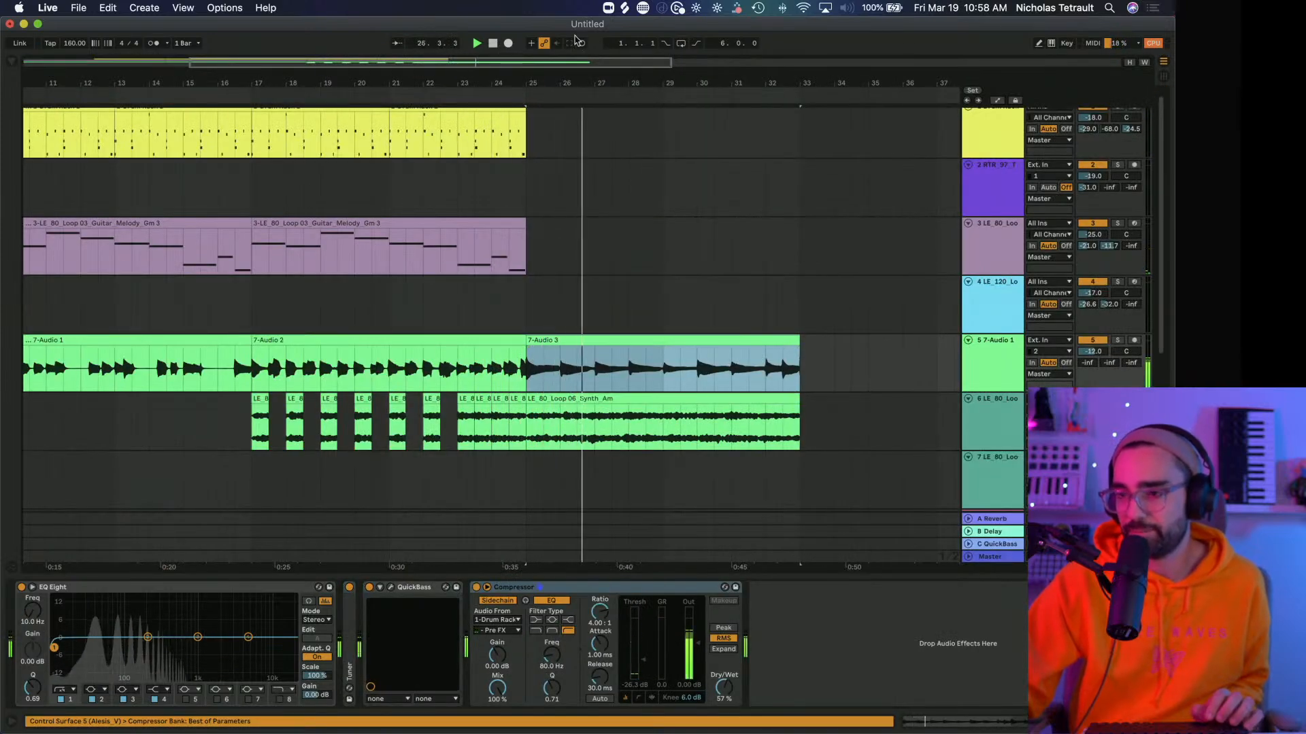
Copy the sparse four-bar Drum Rack clip from 5.1.1 and paste it on track 1 at bar 29.
drag(565, 83, 514, 51)
scroll(467, 175, up, 1)
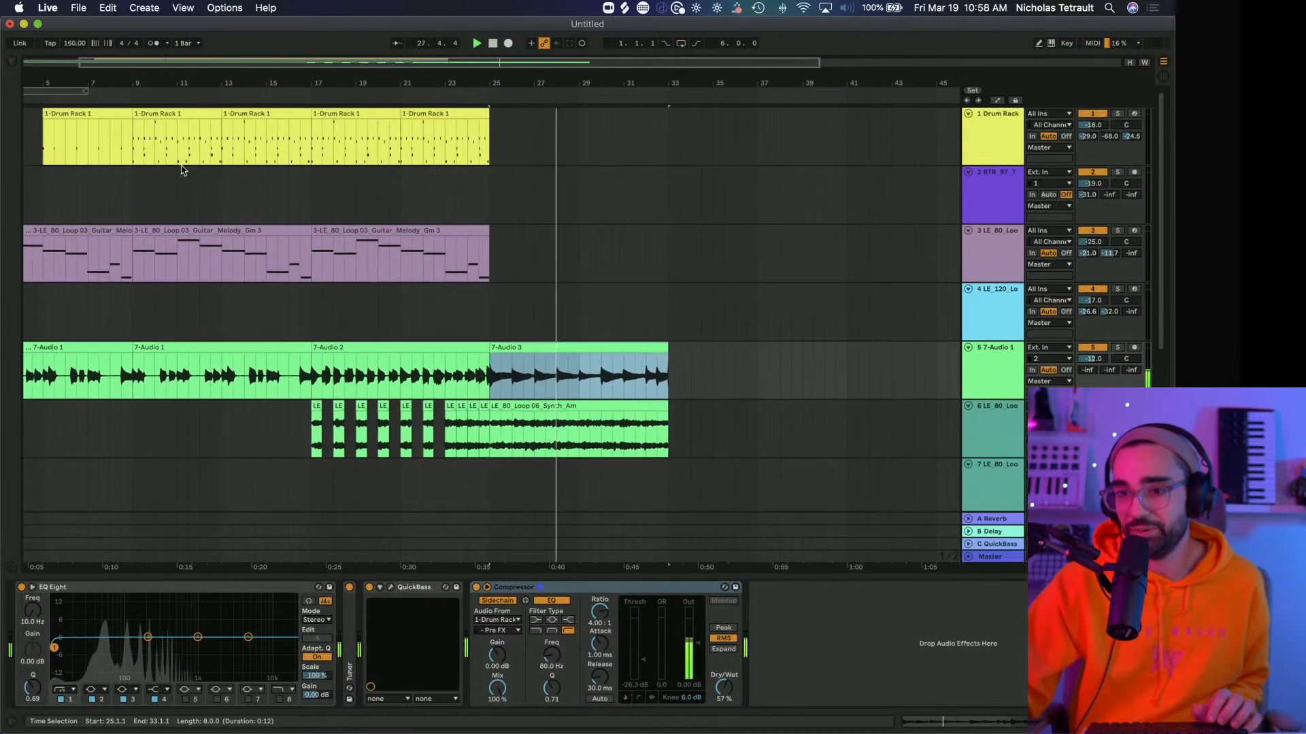
click(92, 116)
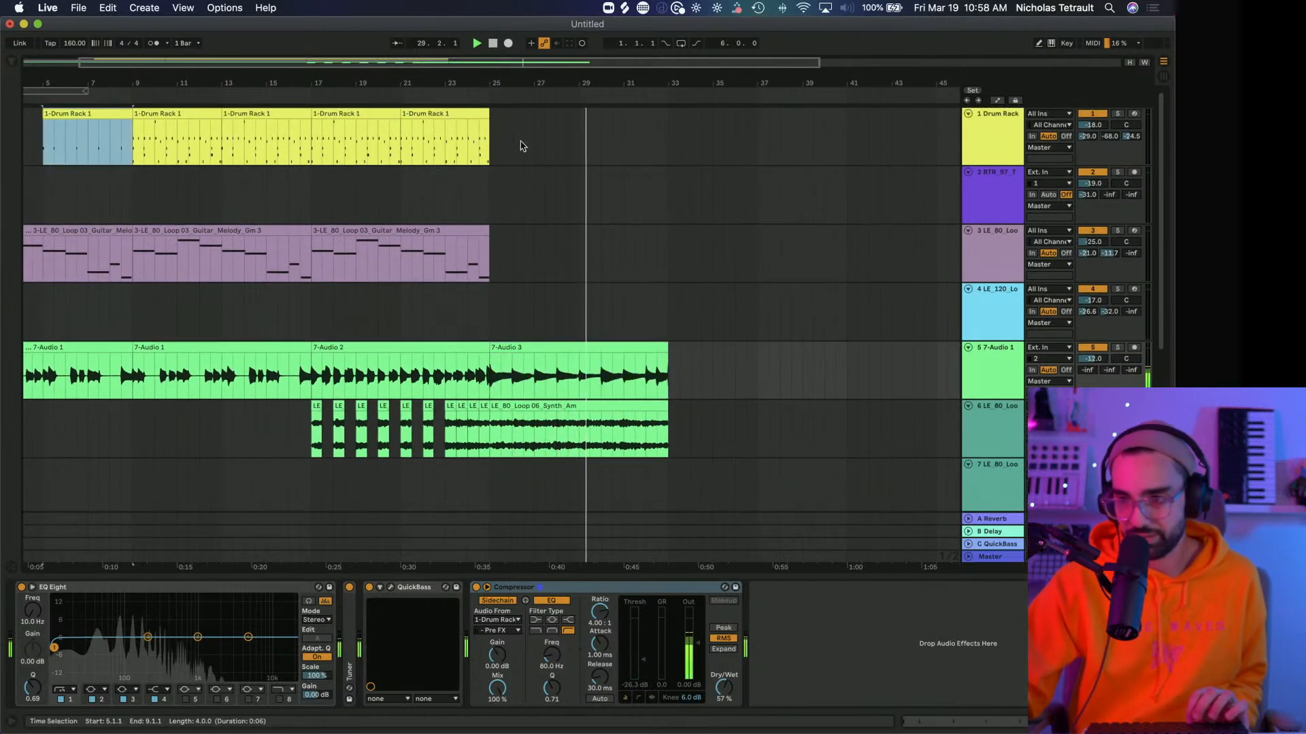
click(581, 156)
key(super+v)
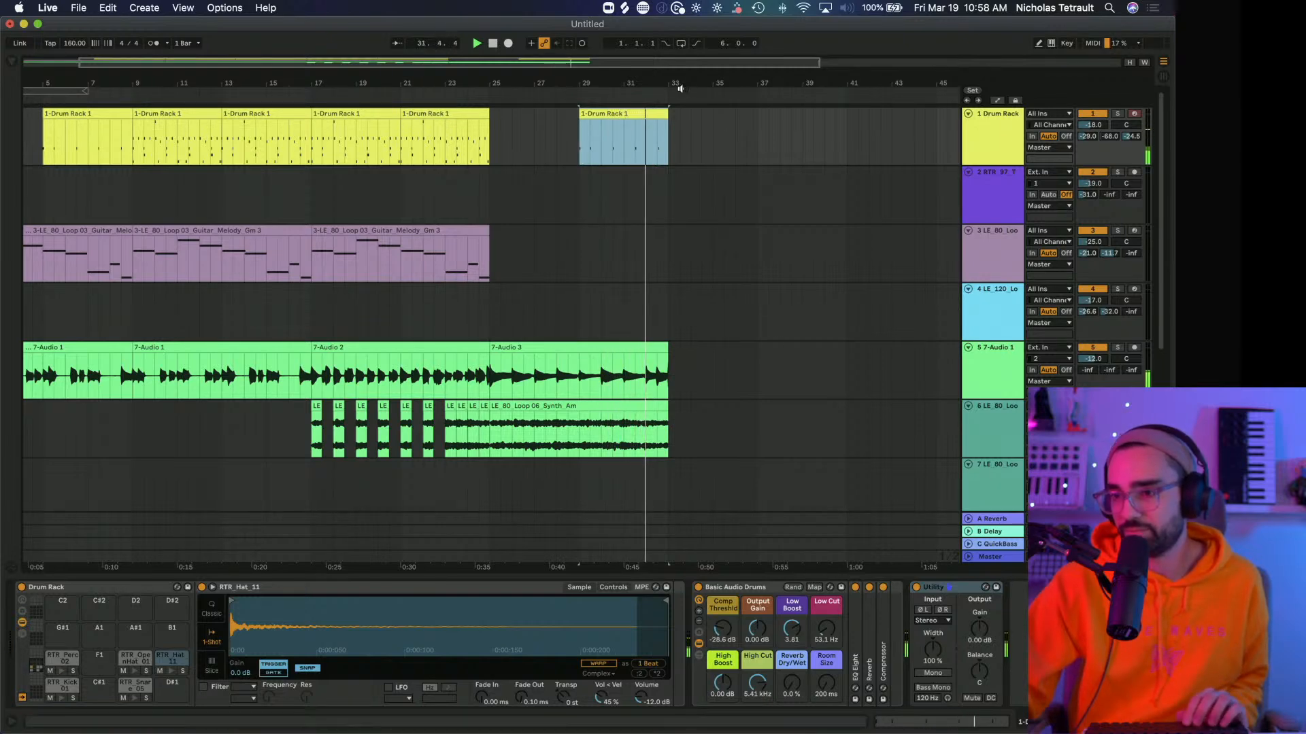
Play the closing bars before 33.1.1, including from 31.4.3, to judge where the bass and synth clips should stop.
drag(679, 83, 643, 397)
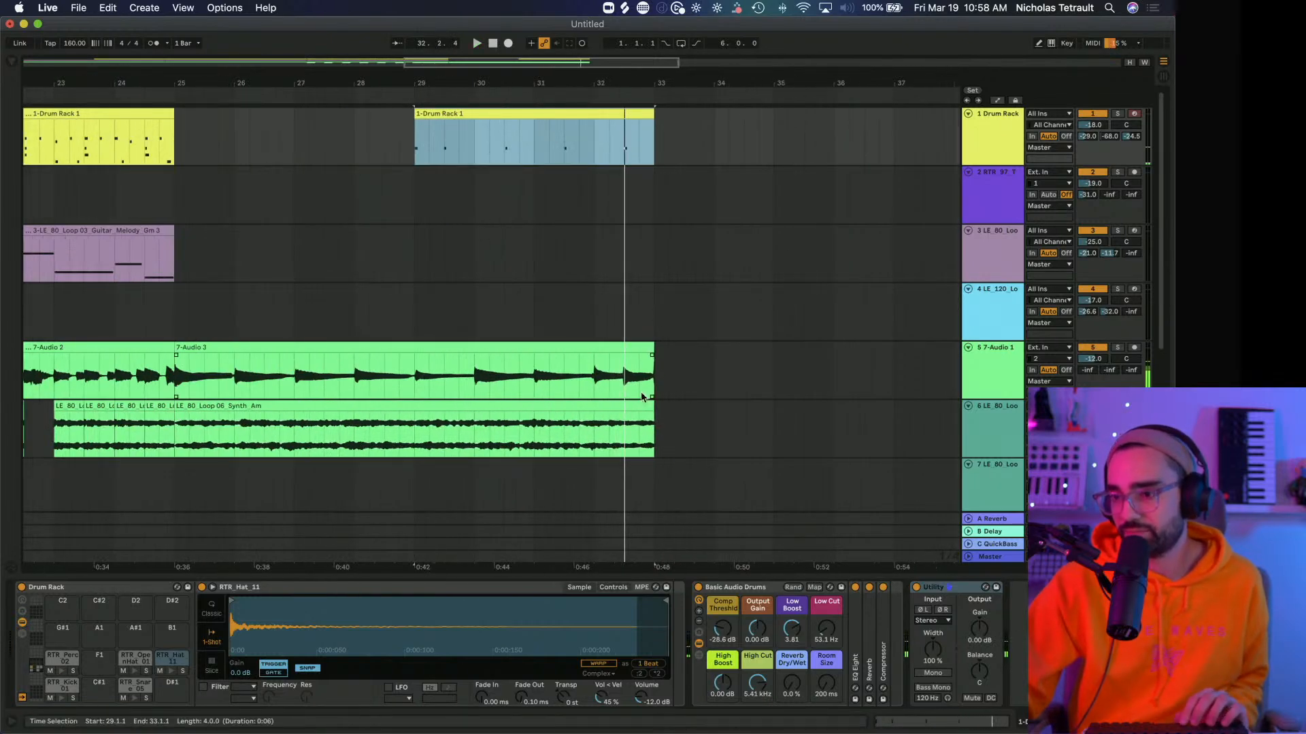
click(649, 347)
click(570, 316)
key(space)
drag(633, 77, 695, 423)
click(533, 323)
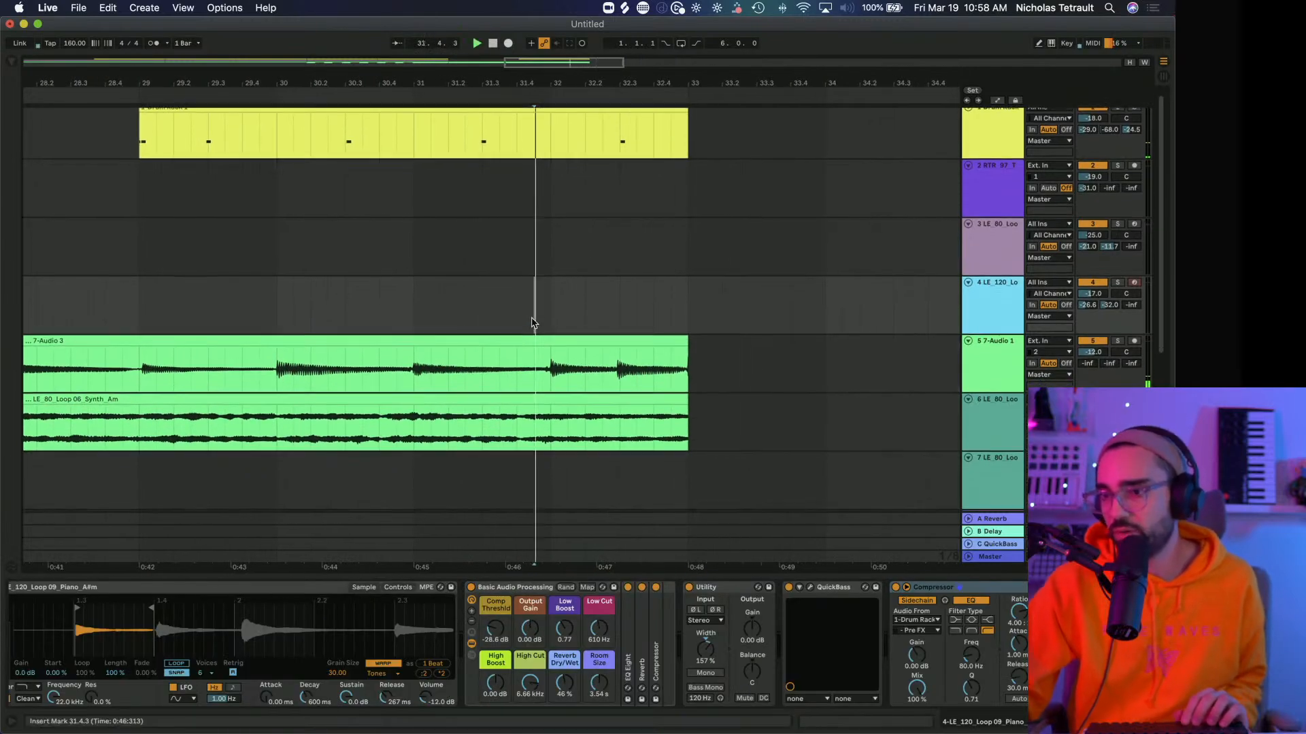
scroll(532, 322, down, 1)
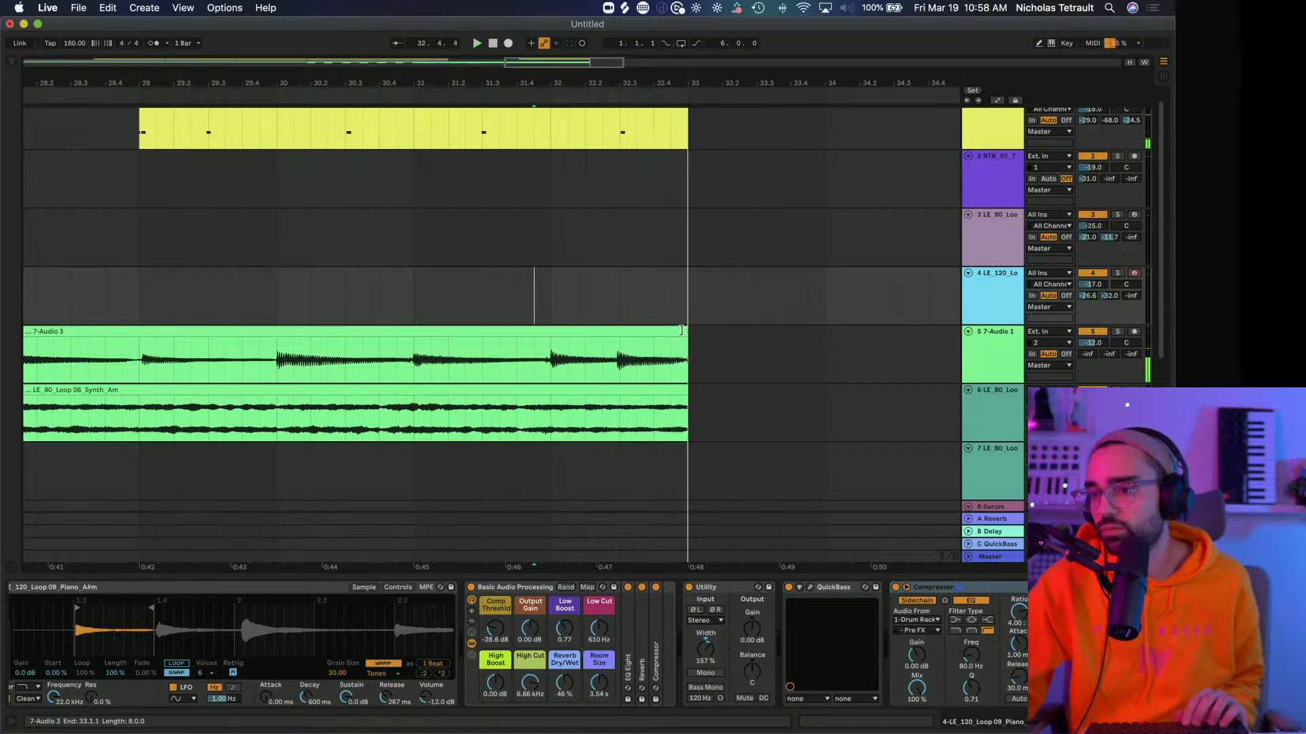
Shorten the 7-Audio 3 clip and the synth clip beneath it to end at 32.3.1, and play from 31.3.1.
drag(688, 351, 621, 345)
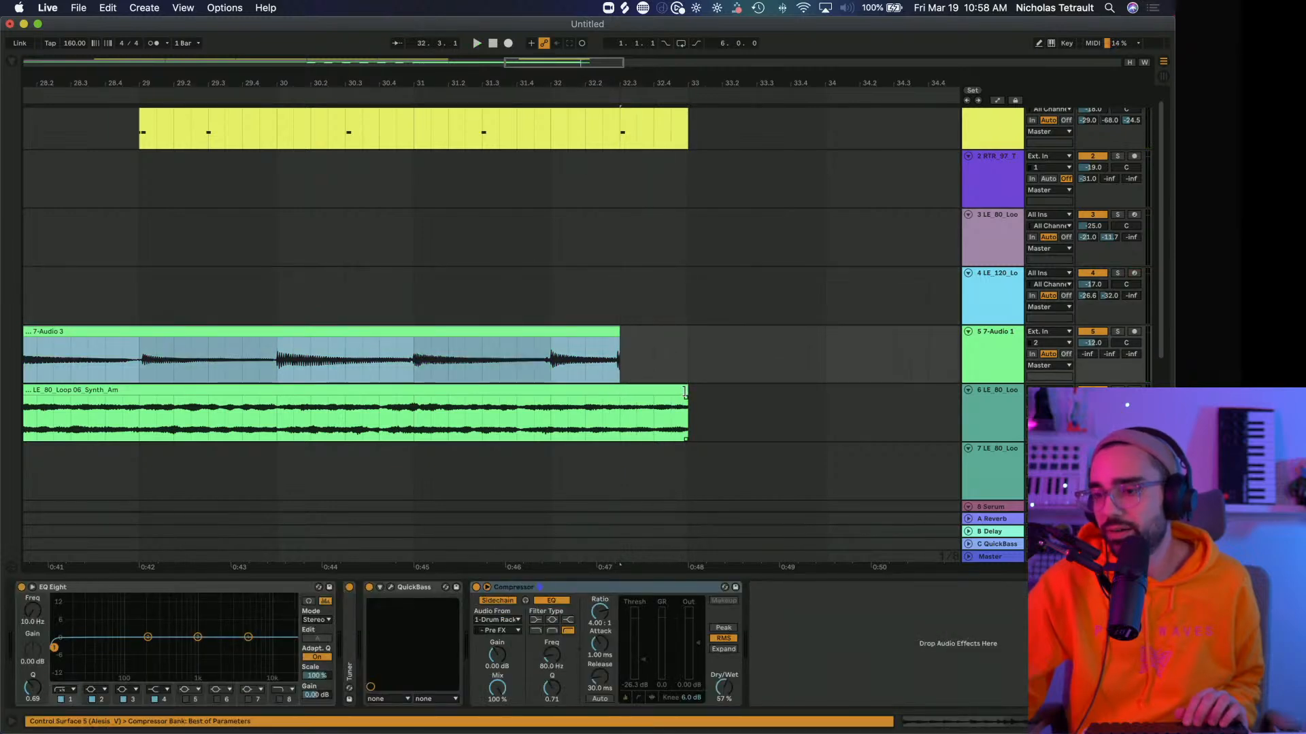
drag(685, 393, 620, 394)
click(483, 281)
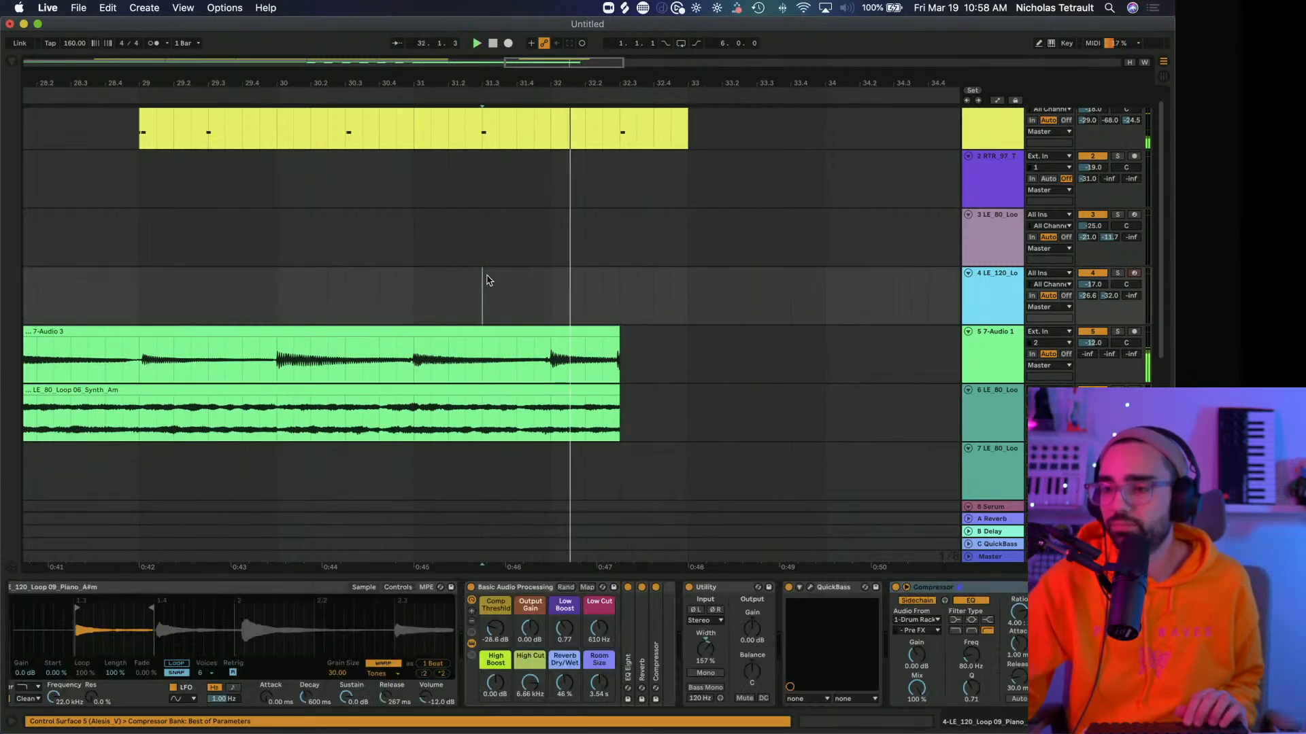
Move the loop region to start at bar 29, play from there, and return track 1 to its arrangement clips.
key(minus)
key(minus)
key(minus)
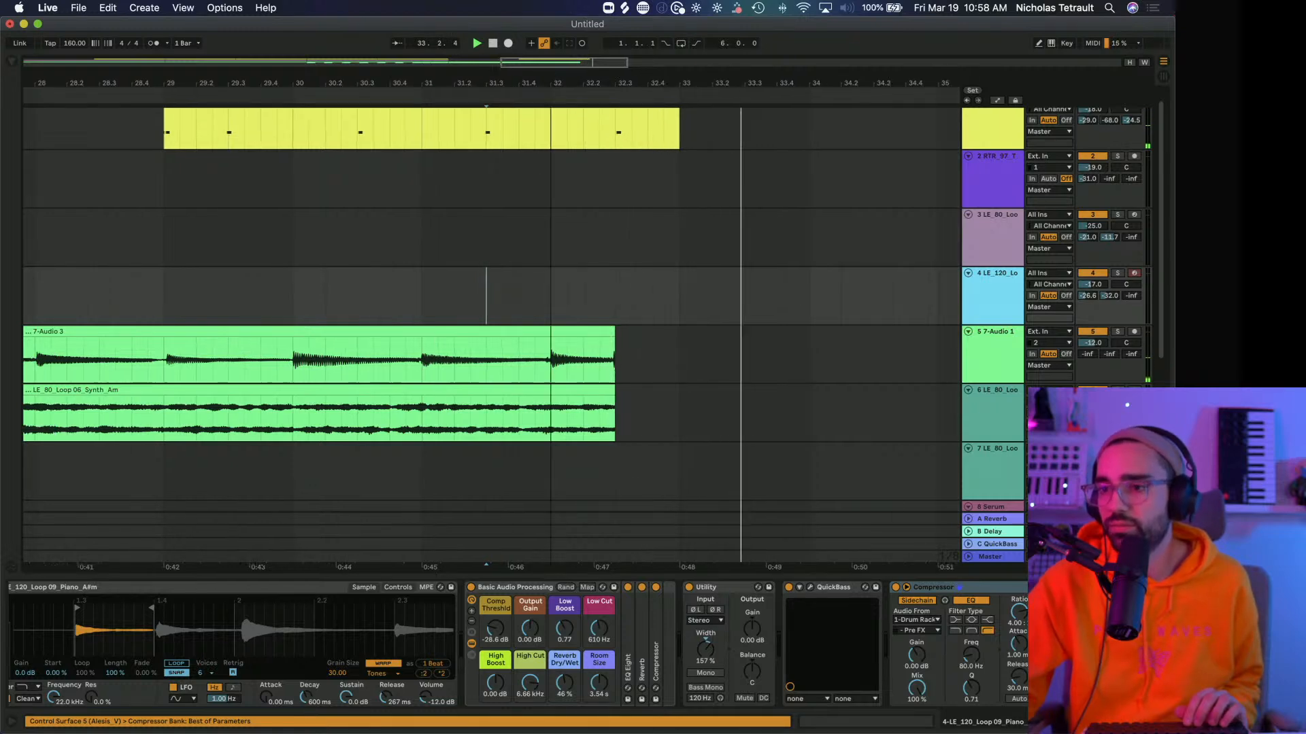
scroll(481, 202, up, 1)
click(474, 160)
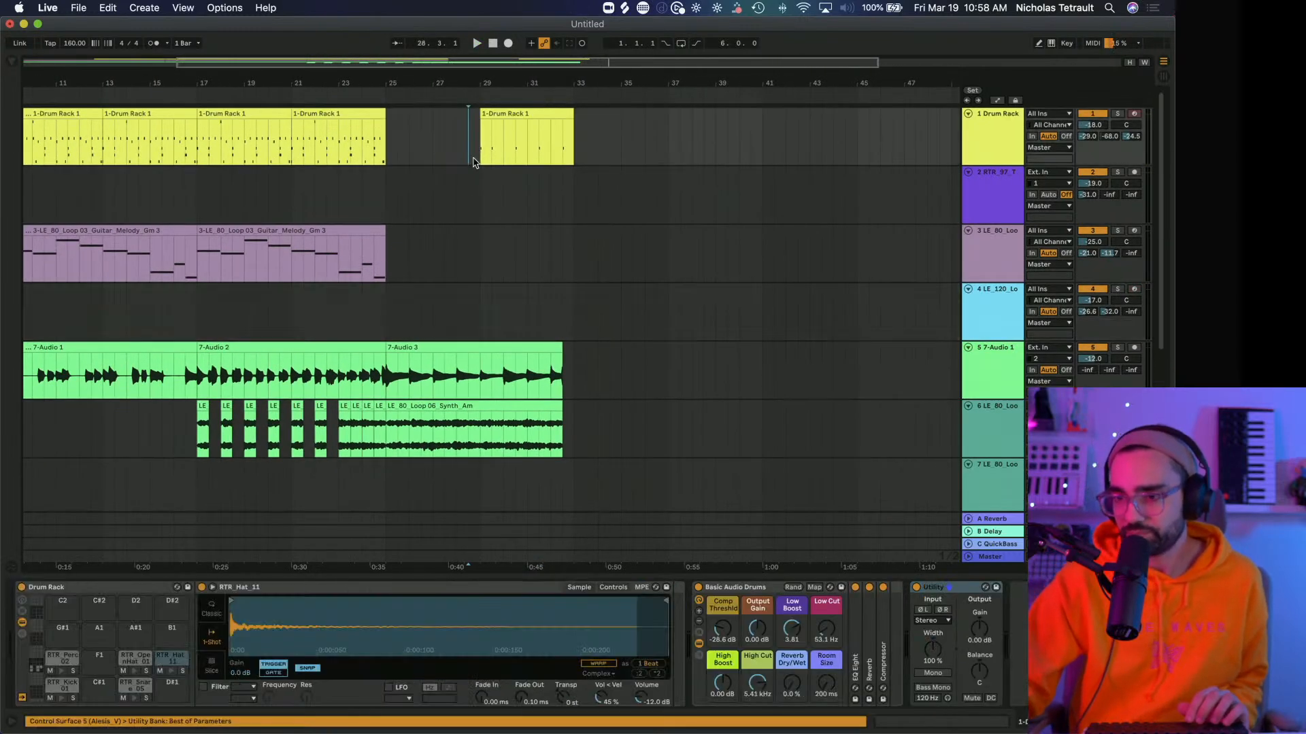
key(minus)
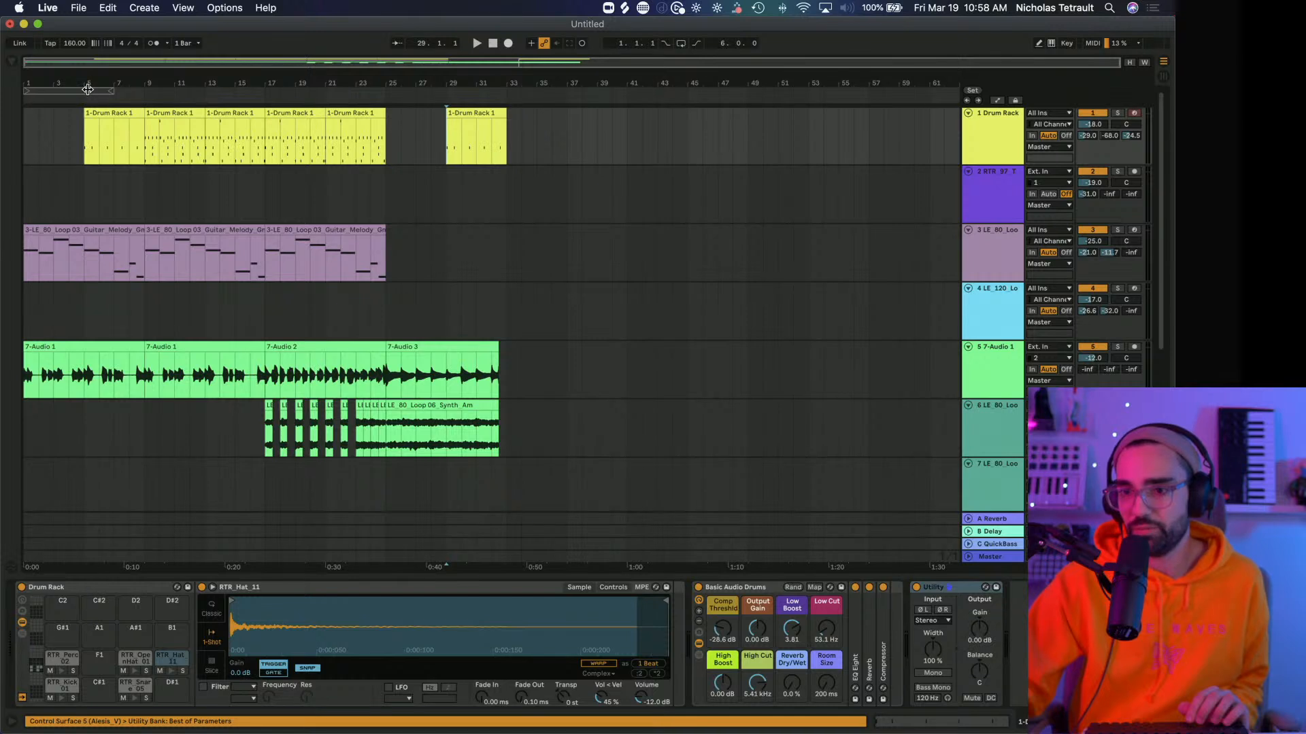
drag(88, 90, 510, 89)
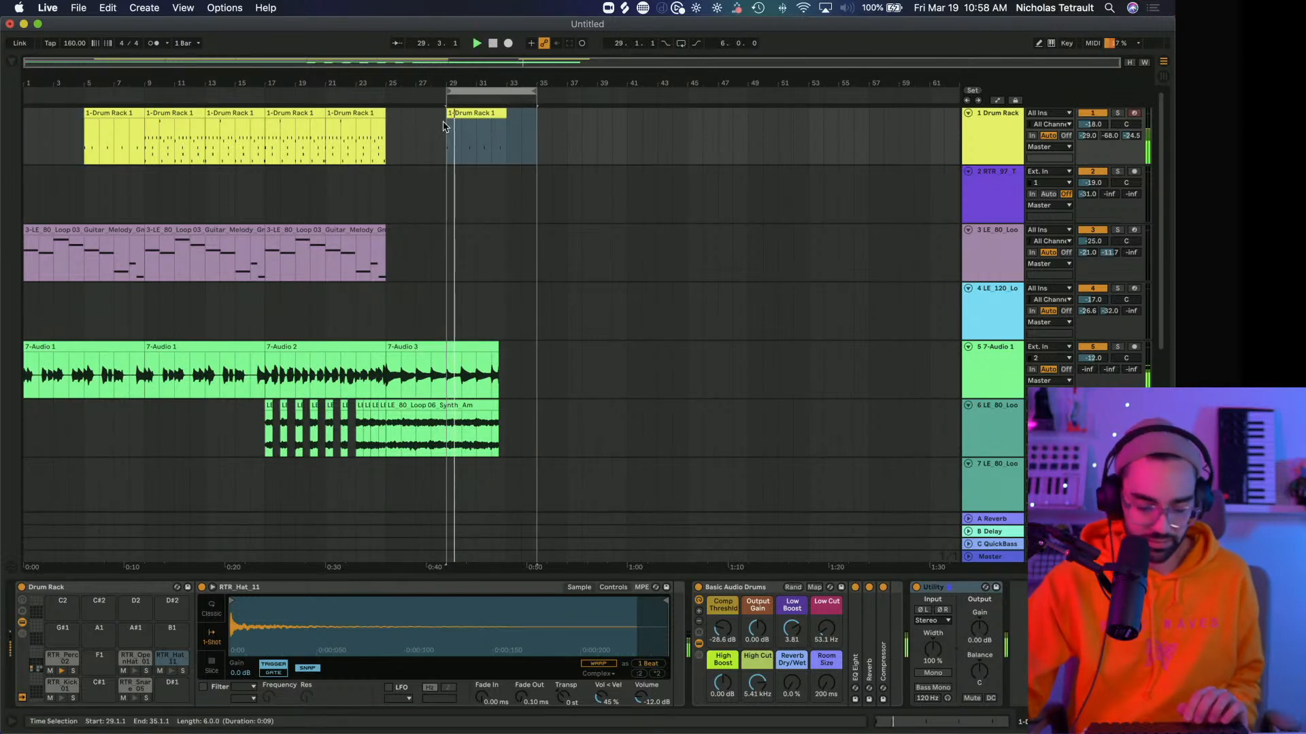
key(Return)
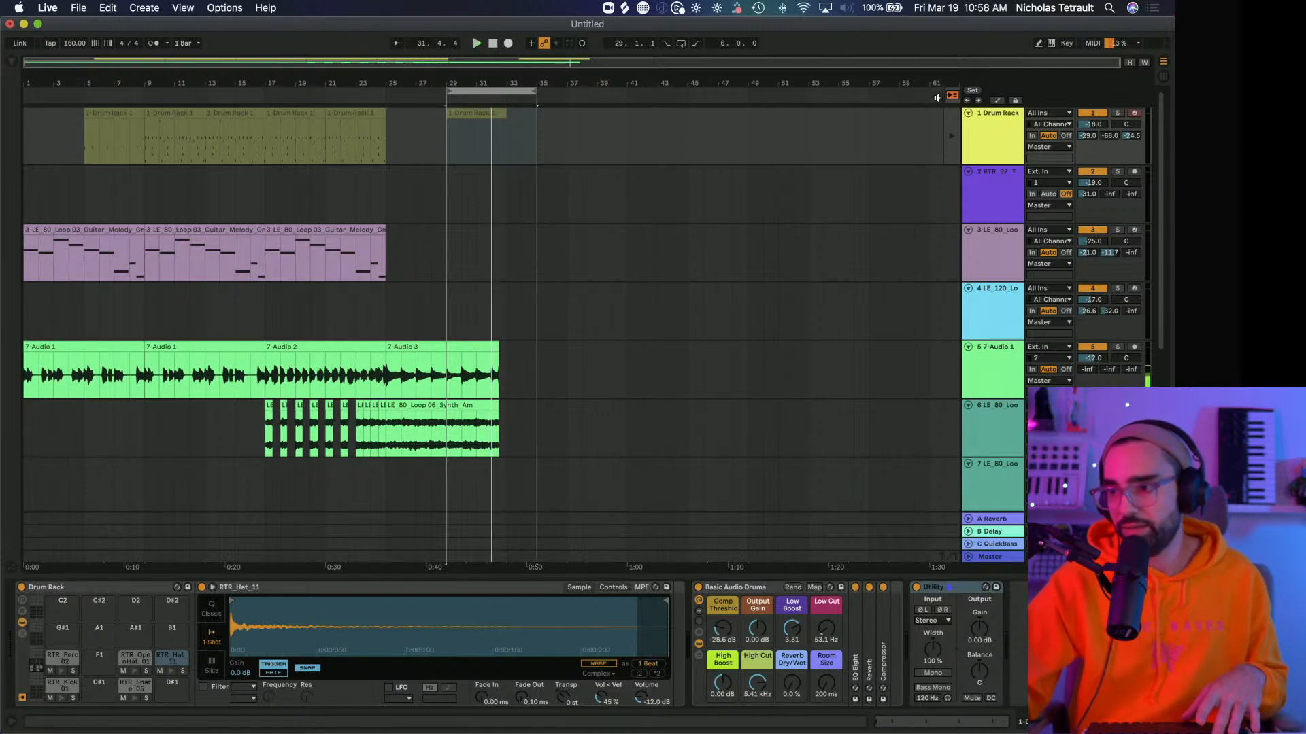
click(952, 95)
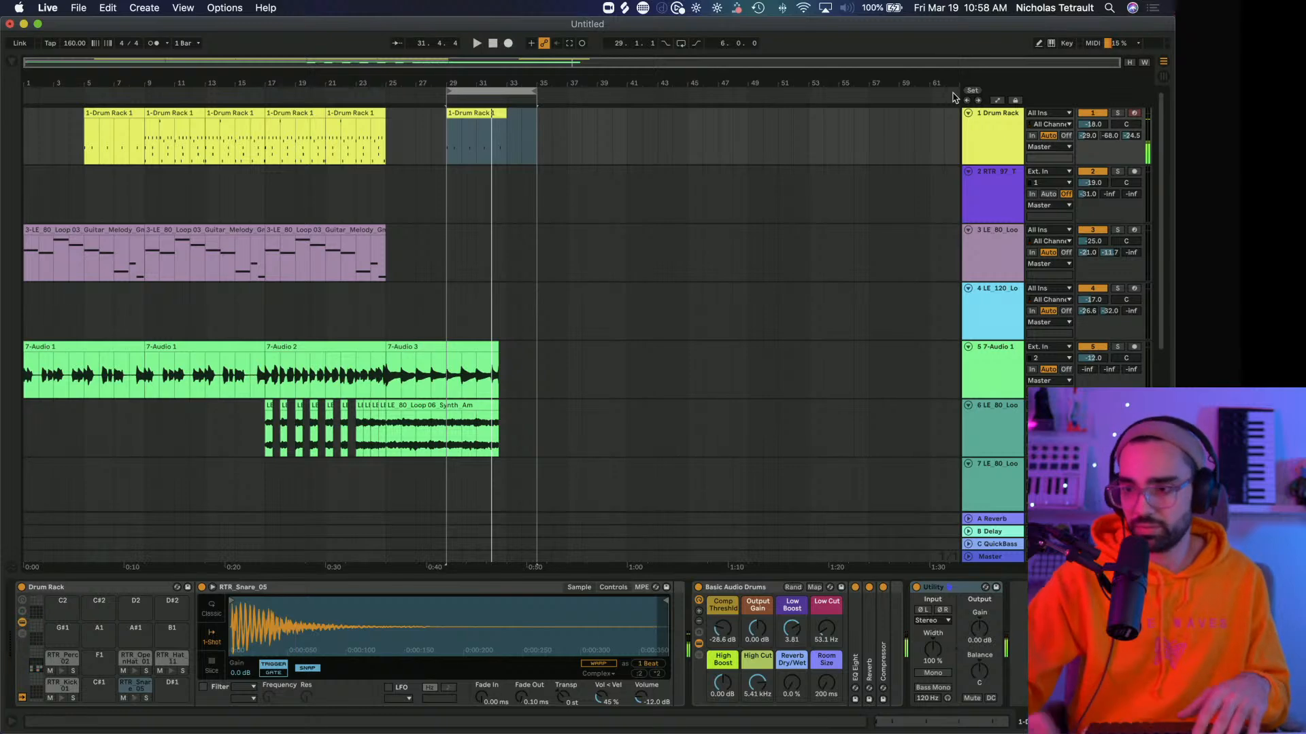
Set the loop region to bars 29 to 33 with punch-in and punch-out enabled, and turn on the metronome.
click(481, 88)
drag(480, 83, 483, 157)
drag(651, 93, 555, 96)
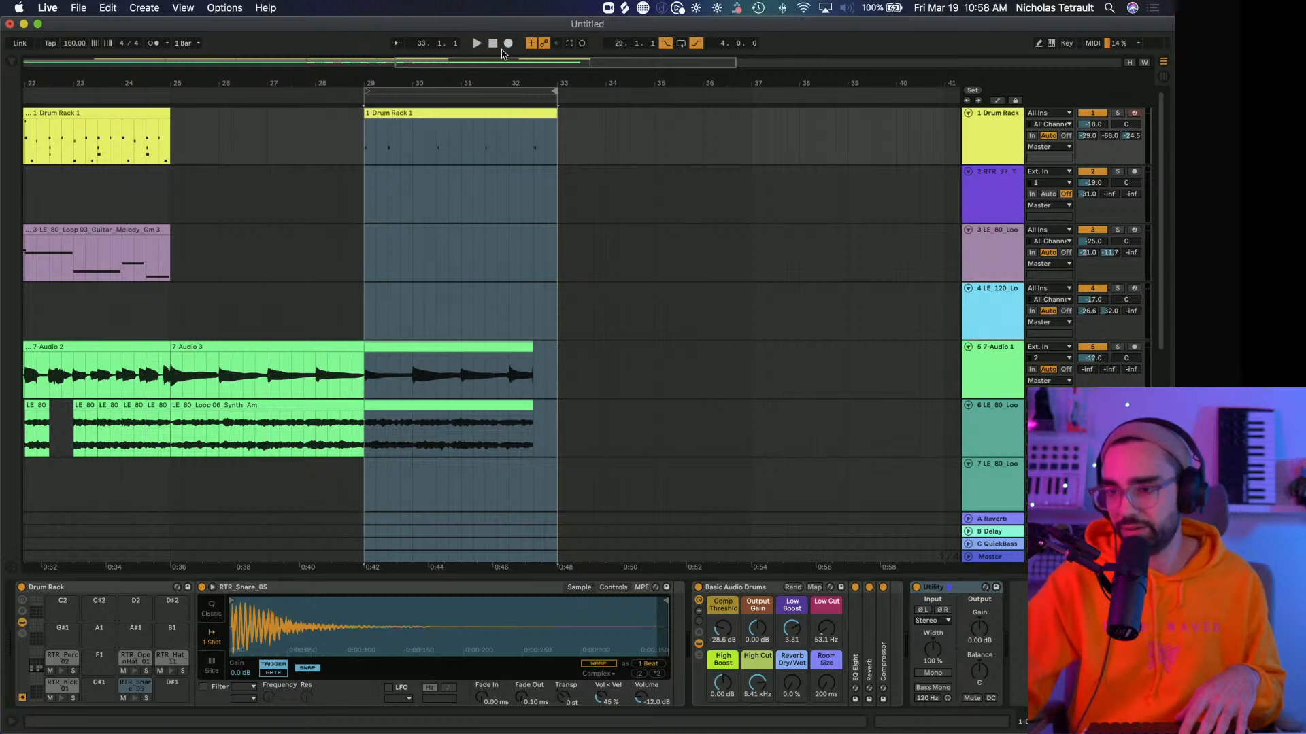
click(153, 42)
key(space)
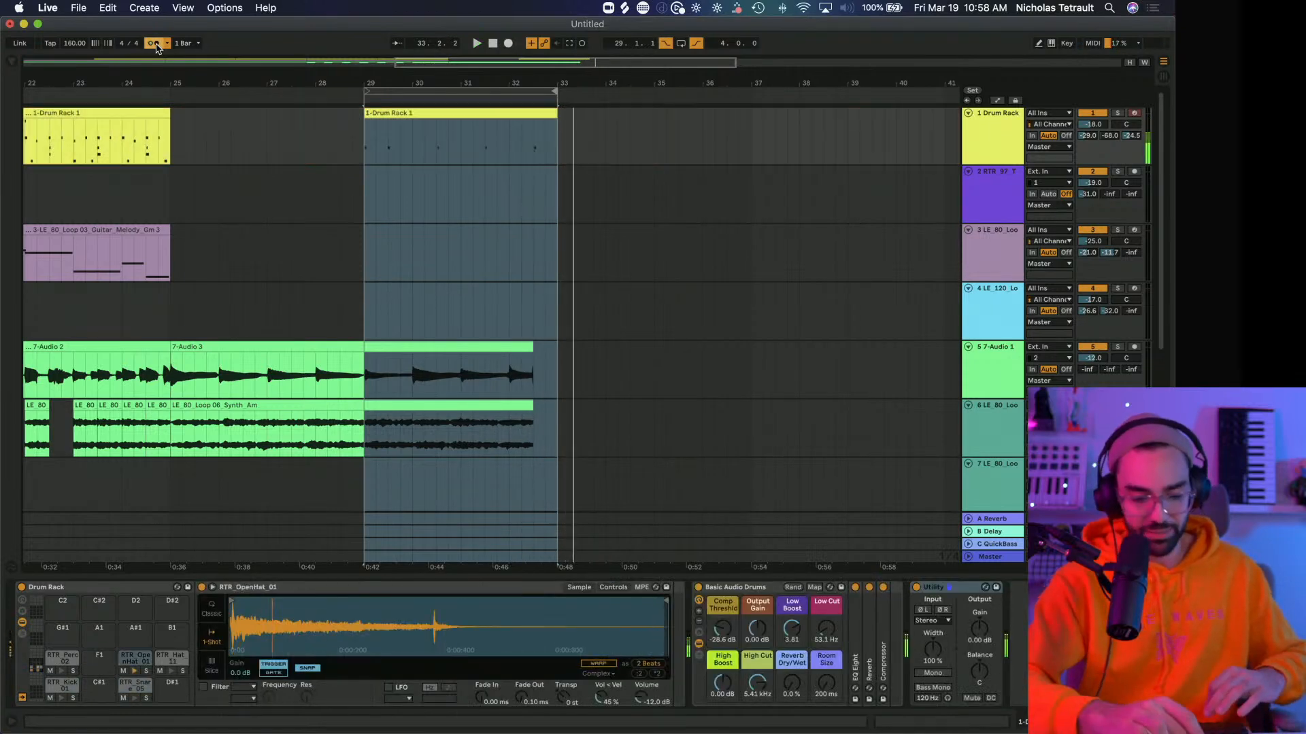
Overdub a drum fill into the last bar of the Drum Rack clip at bar 29, and quantize all its notes.
click(507, 43)
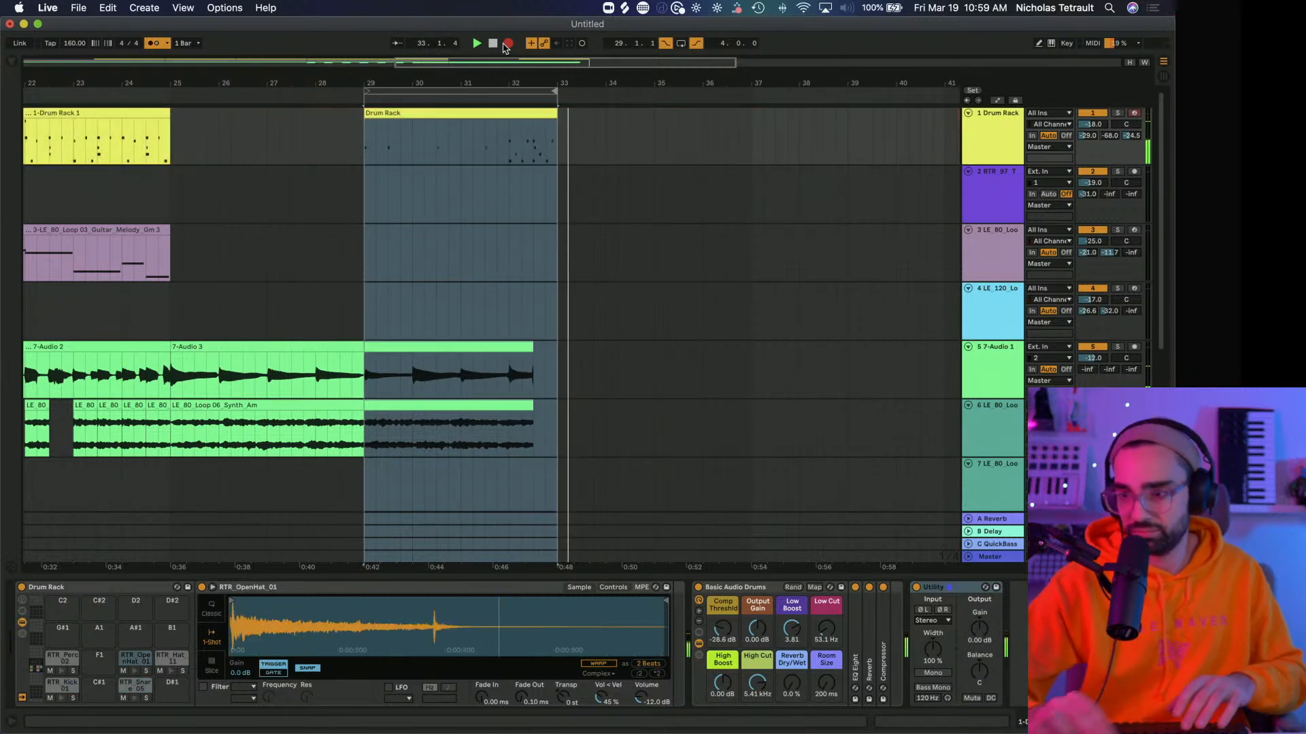
click(507, 43)
click(529, 111)
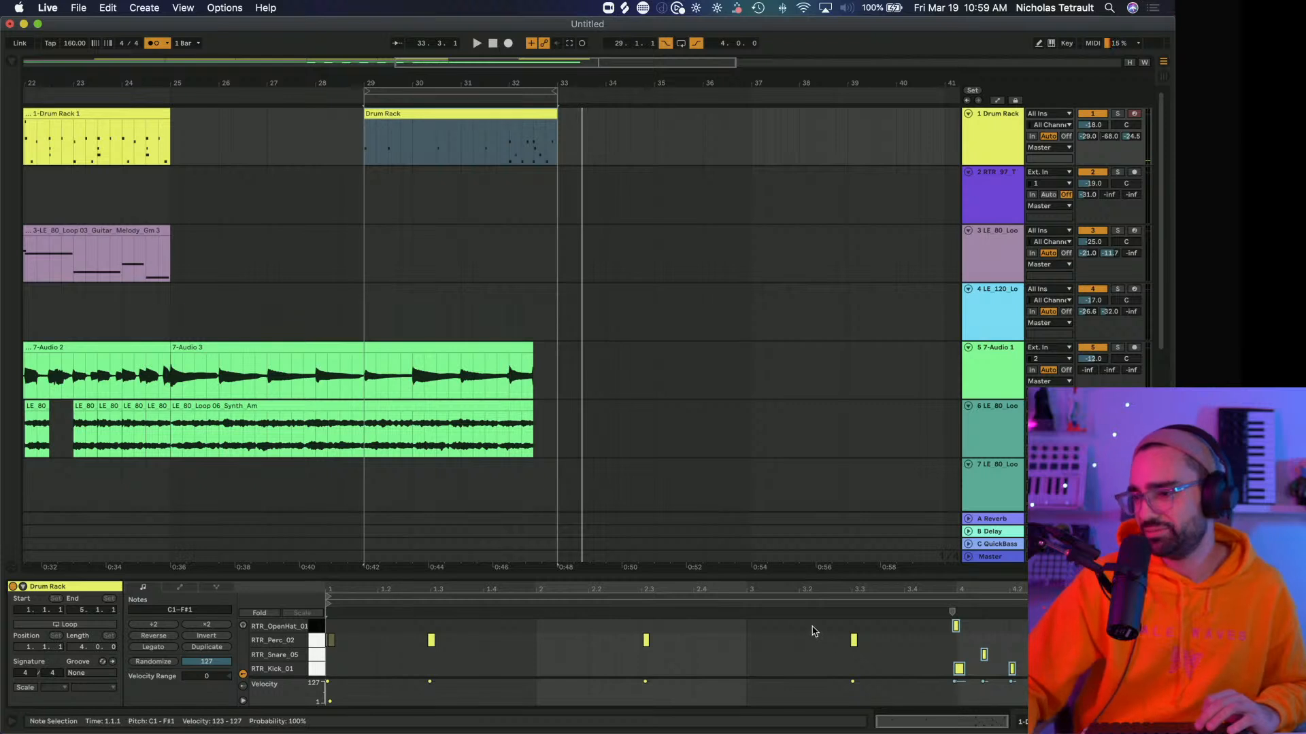
key(super+a)
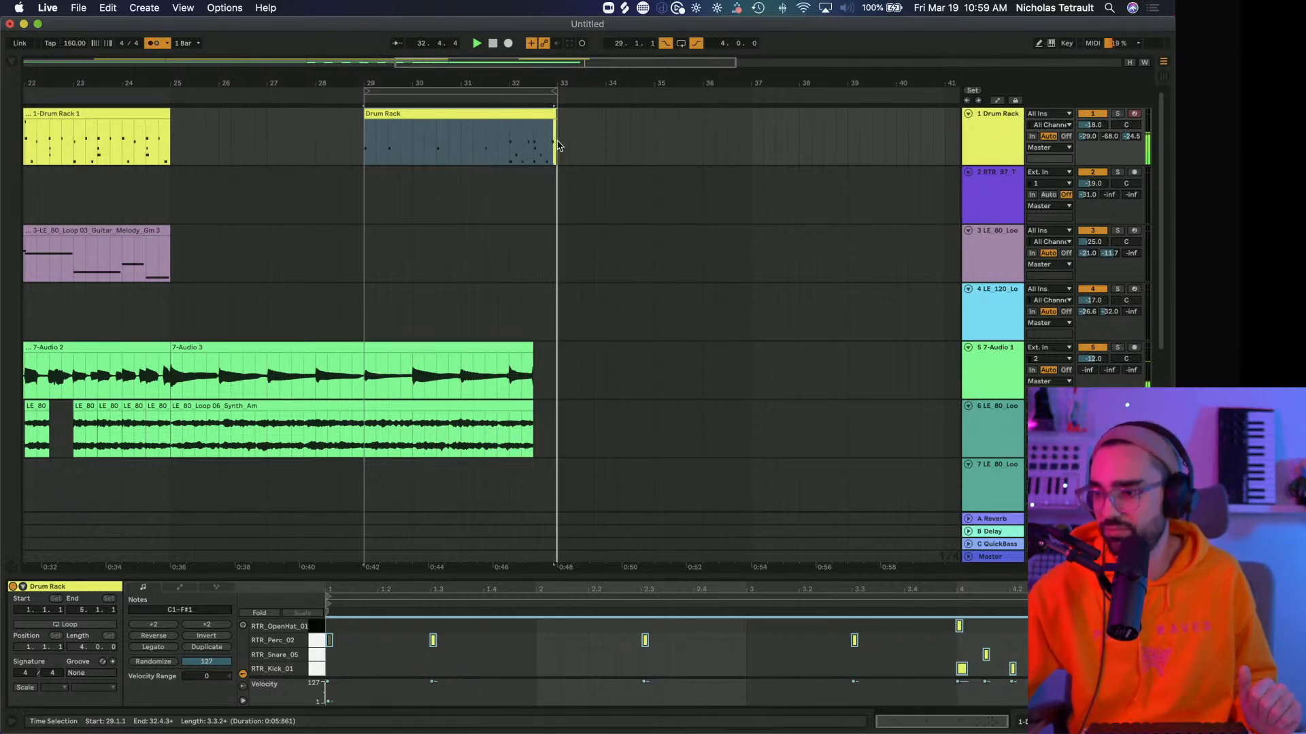
key(space)
Copy the full Drum Rack clip from bar 21 to bar 33 on track 1.
drag(440, 83, 439, 57)
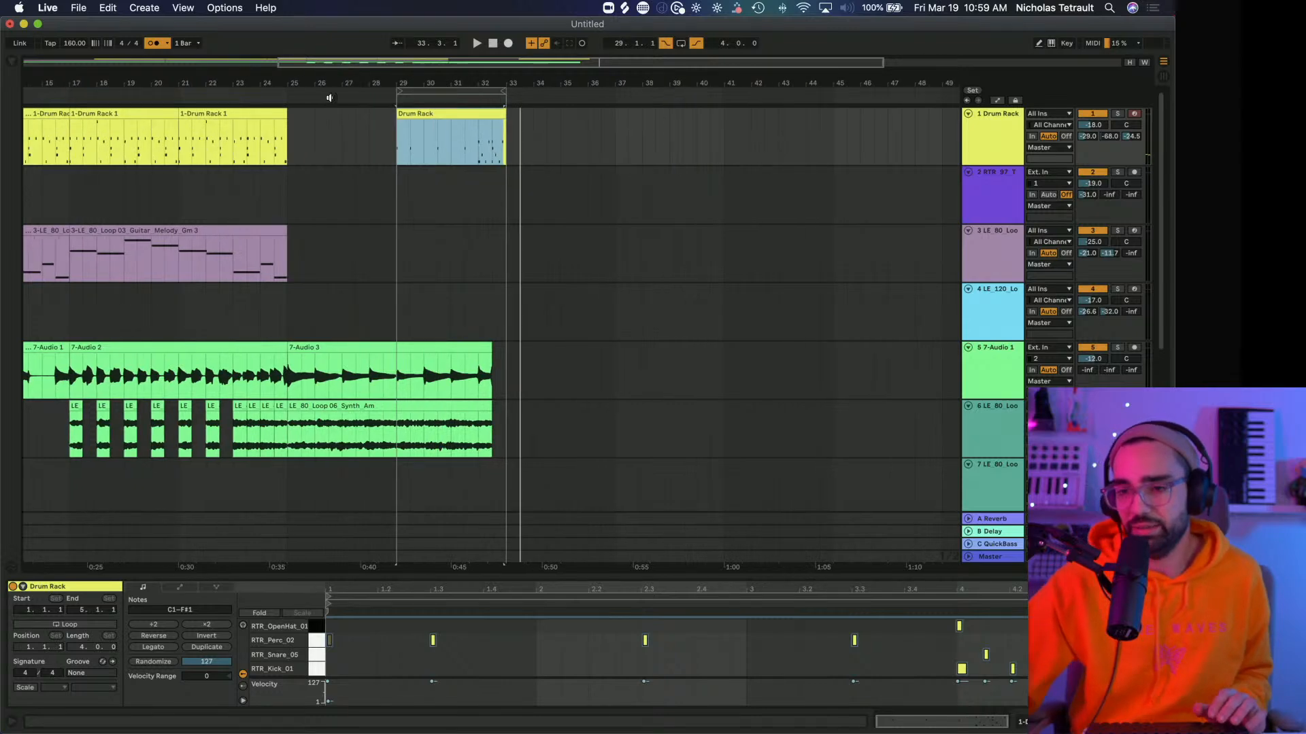
click(273, 113)
scroll(272, 110, down, 1)
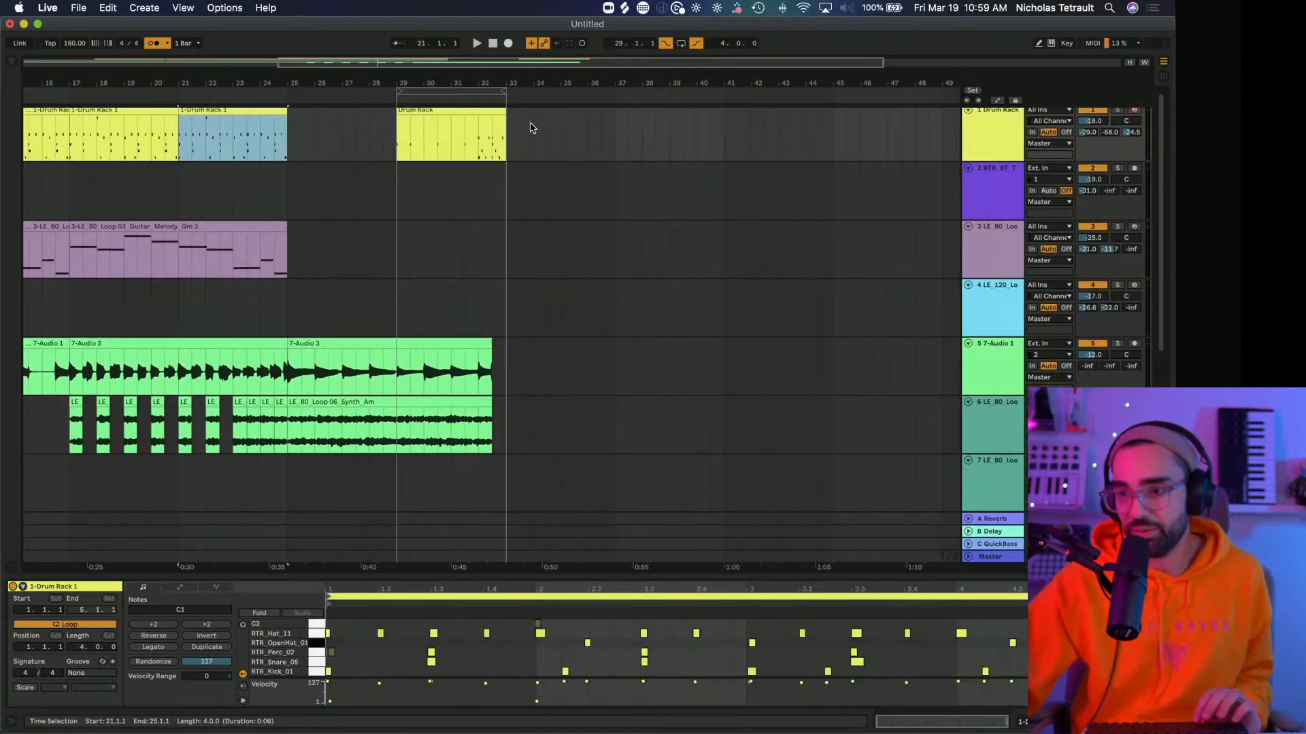
click(504, 129)
key(super+d)
Copy the 7-Audio 4 clip from Session View to track 5 in the arrangement, starting at 32.3.1.
key(Tab)
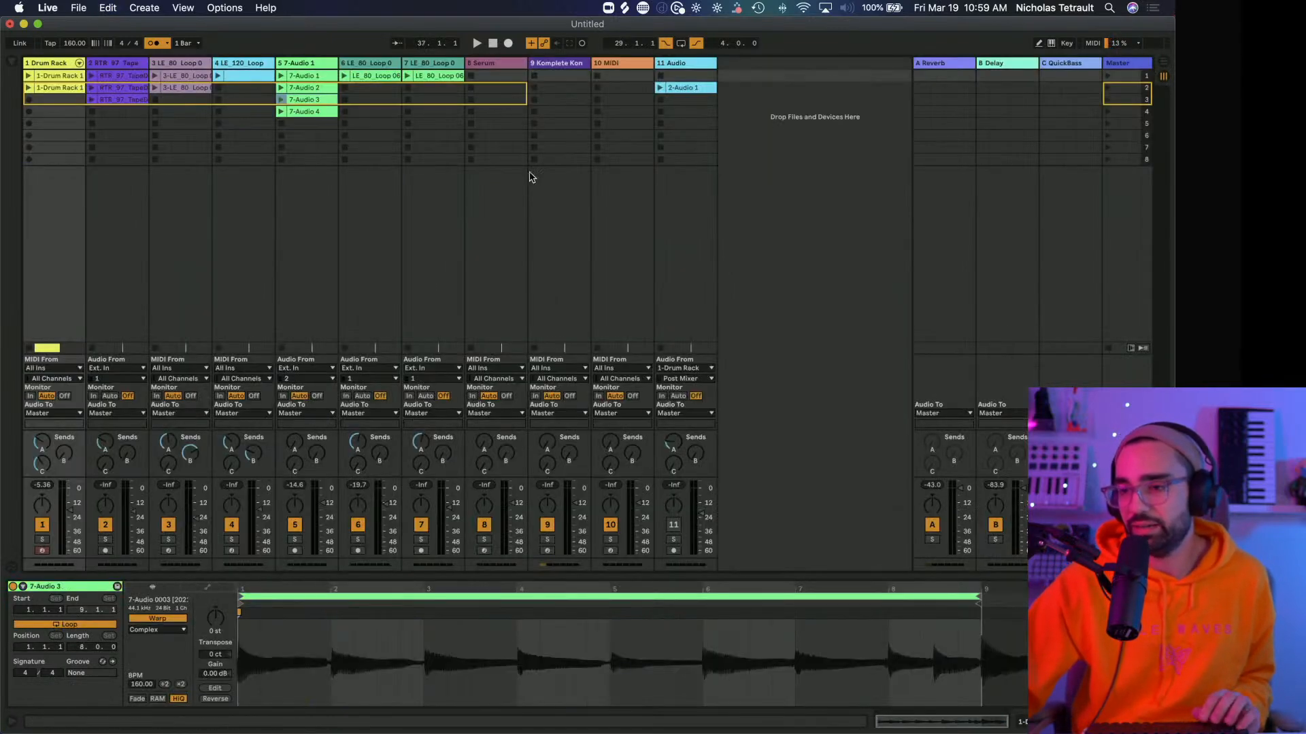
click(313, 112)
key(Tab)
drag(306, 114, 457, 385)
scroll(458, 385, left, 1)
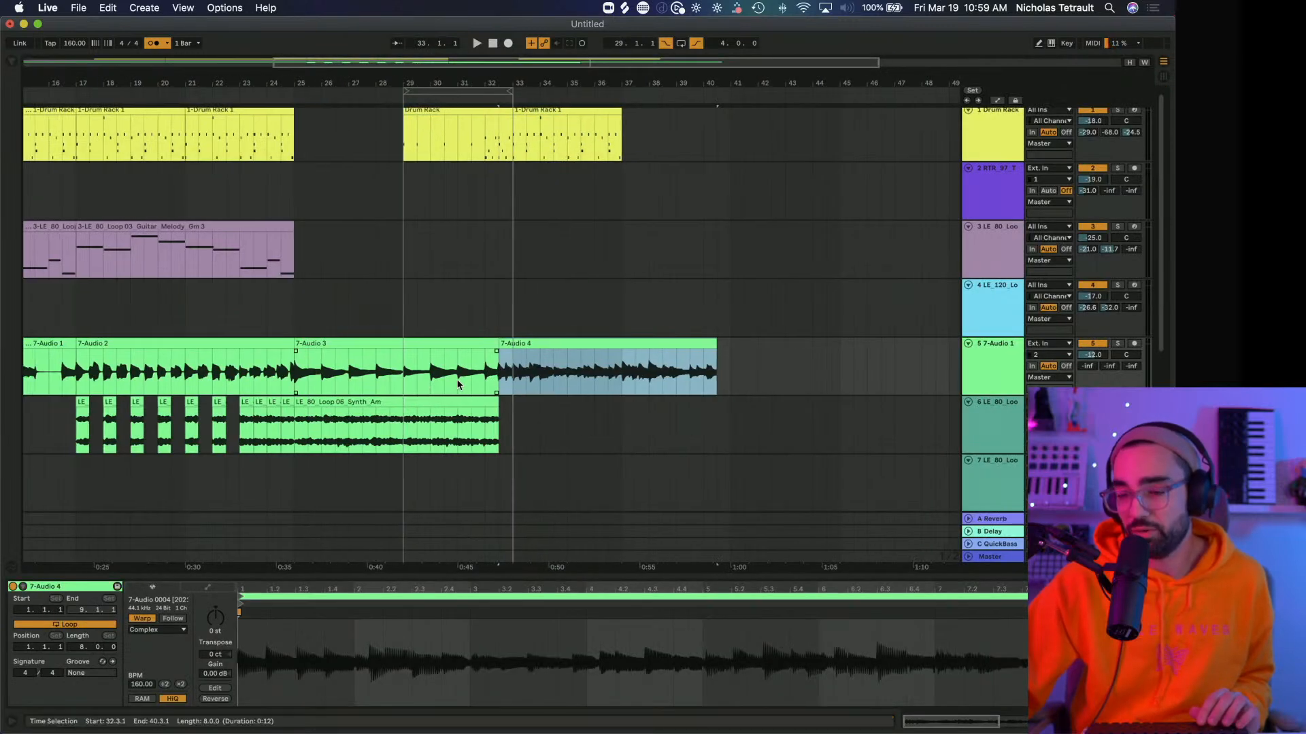
Copy the first guitar melody clip of track 3 from Session View into the arrangement at bar 33.
click(225, 225)
scroll(224, 225, left, 5)
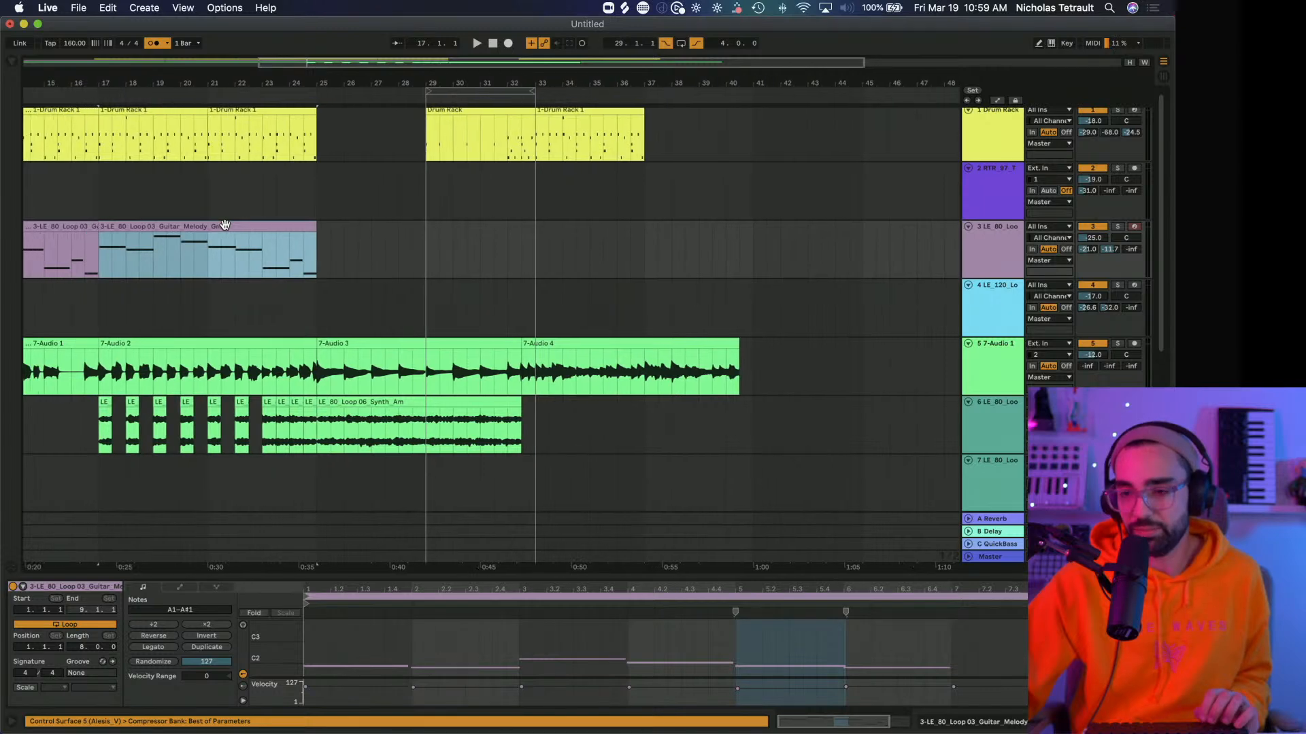
key(Tab)
click(171, 82)
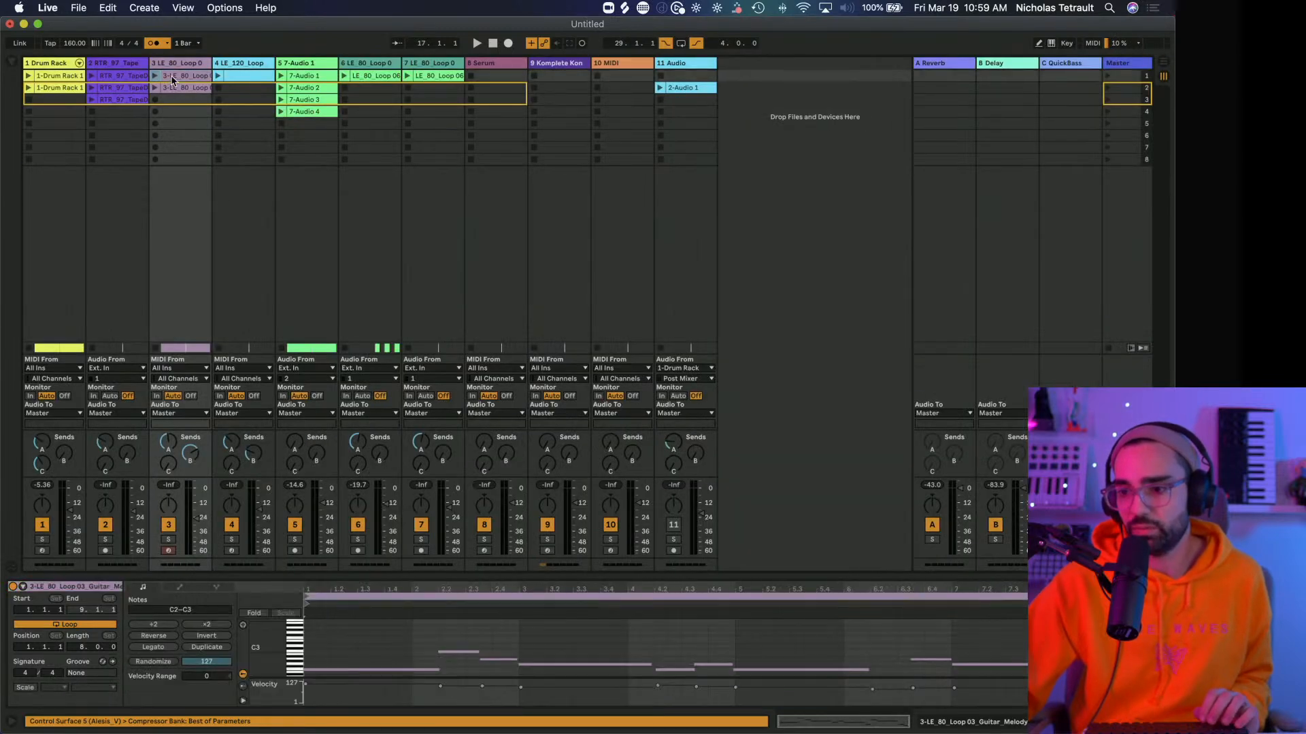
key(Tab)
drag(174, 78, 701, 264)
scroll(700, 265, right, 3)
scroll(700, 266, down, 2)
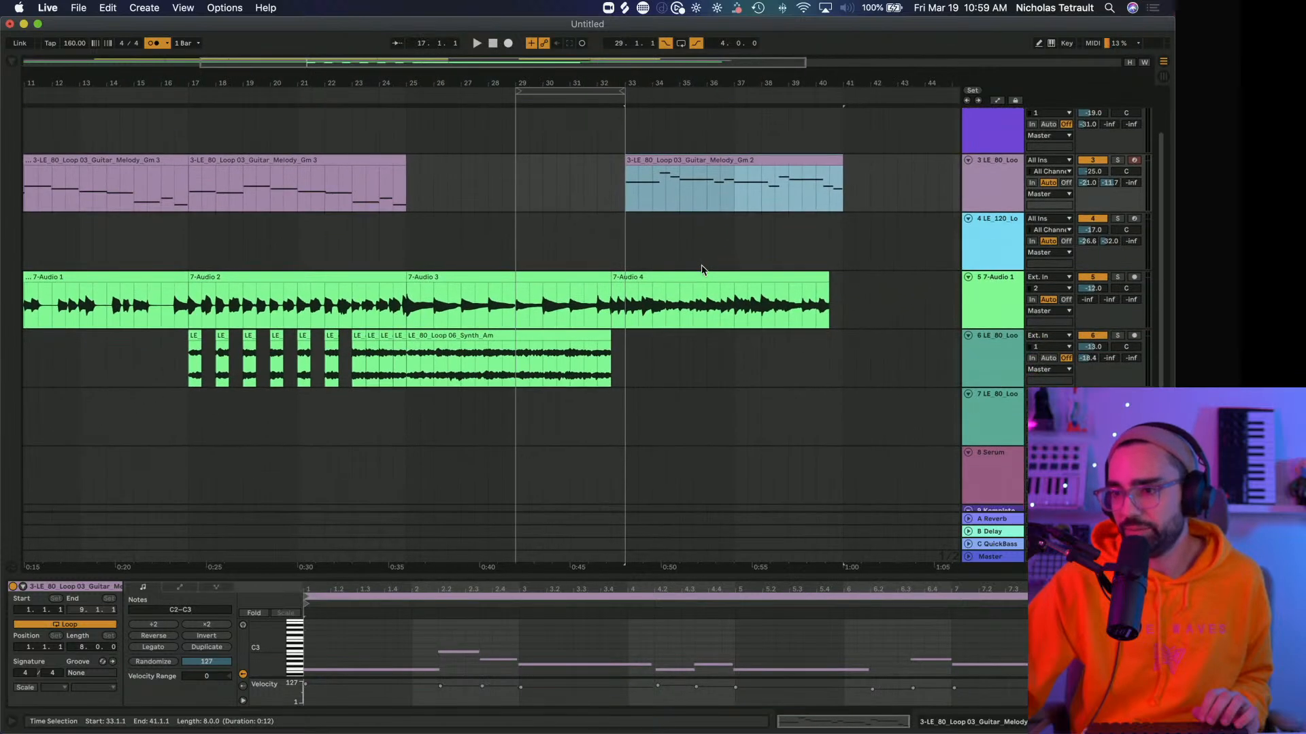
Duplicate the Drum Rack clip at bar 33 to bar 37 on track 1.
scroll(694, 127, up, 2)
click(693, 128)
key(super+d)
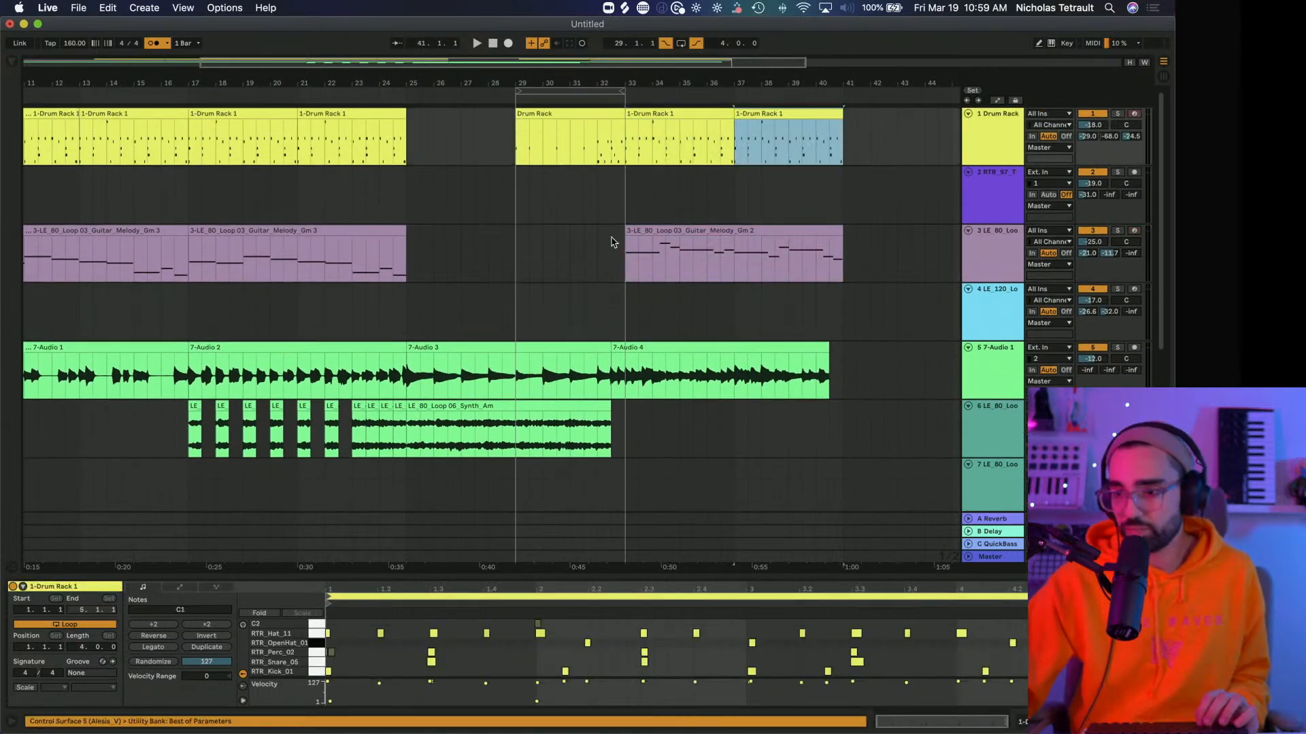
Copy the long LE_80_Loop 06 synth clip on track 6 from bar 25 to bar 33.
scroll(611, 243, down, 3)
scroll(599, 328, up, 1)
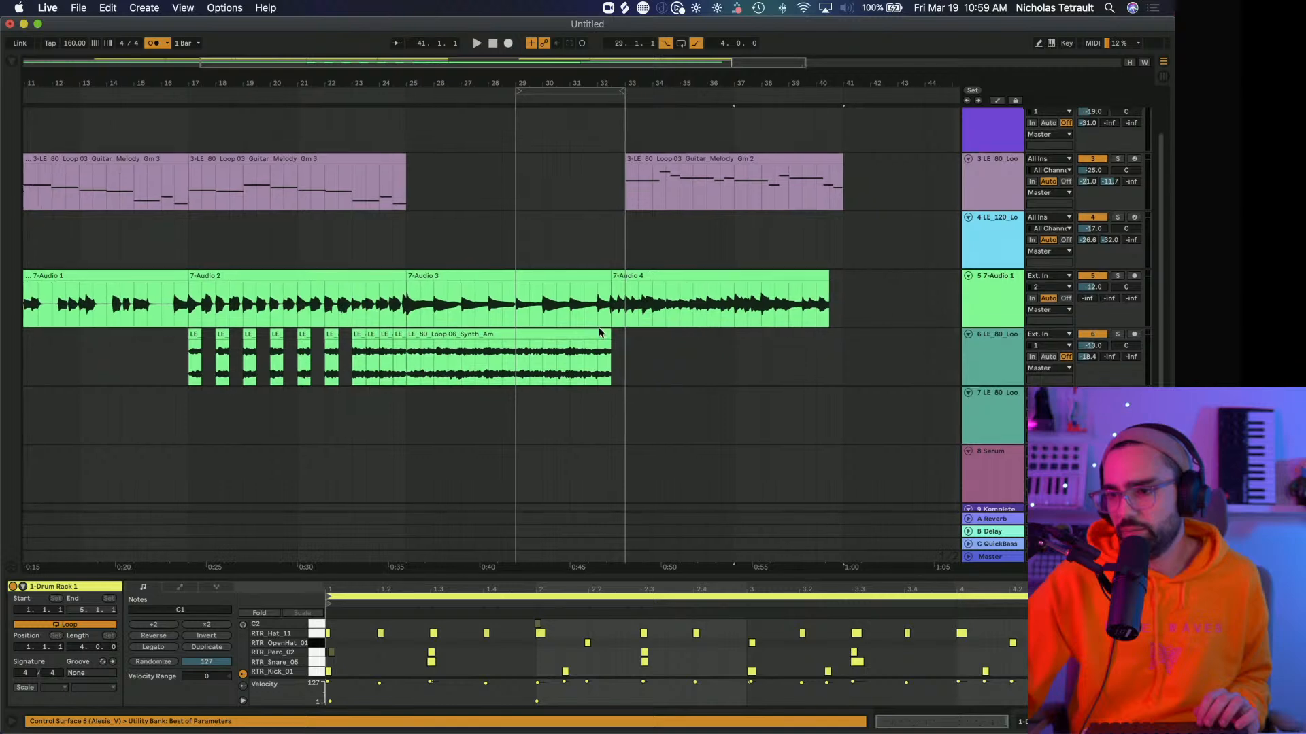
click(580, 333)
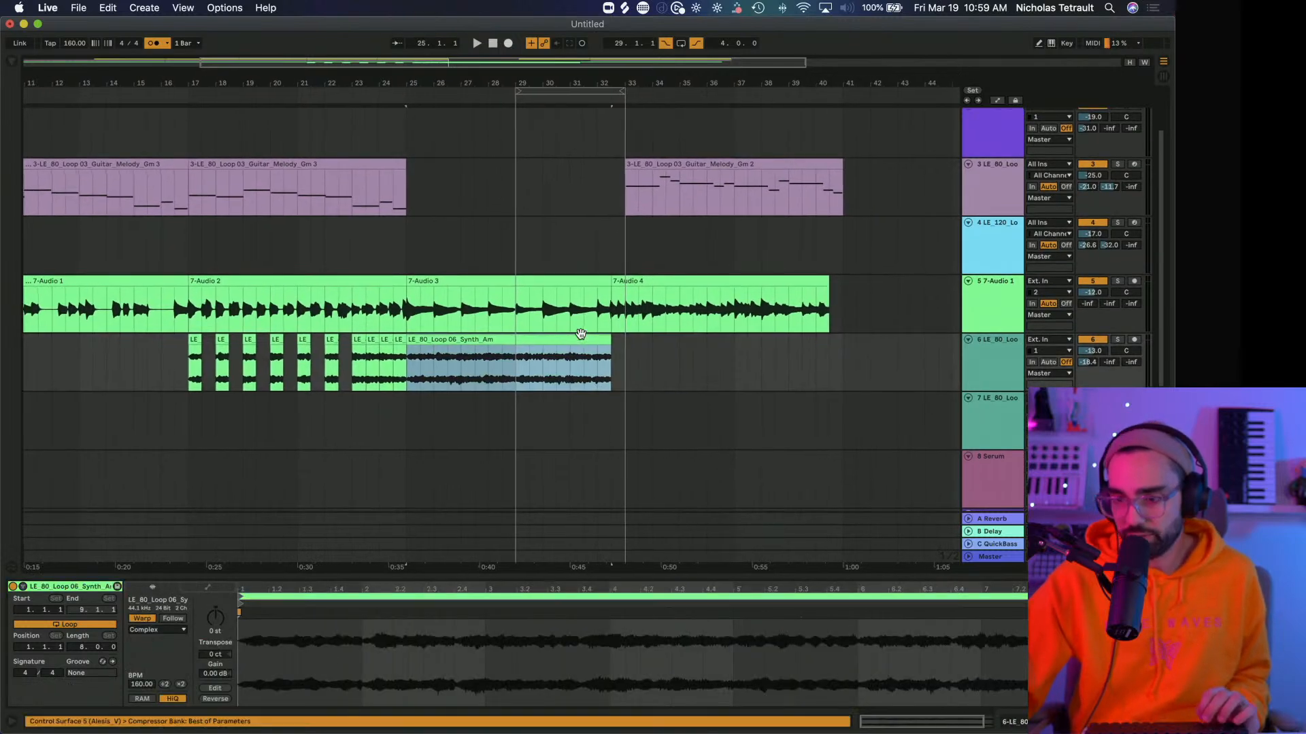
key(super+d)
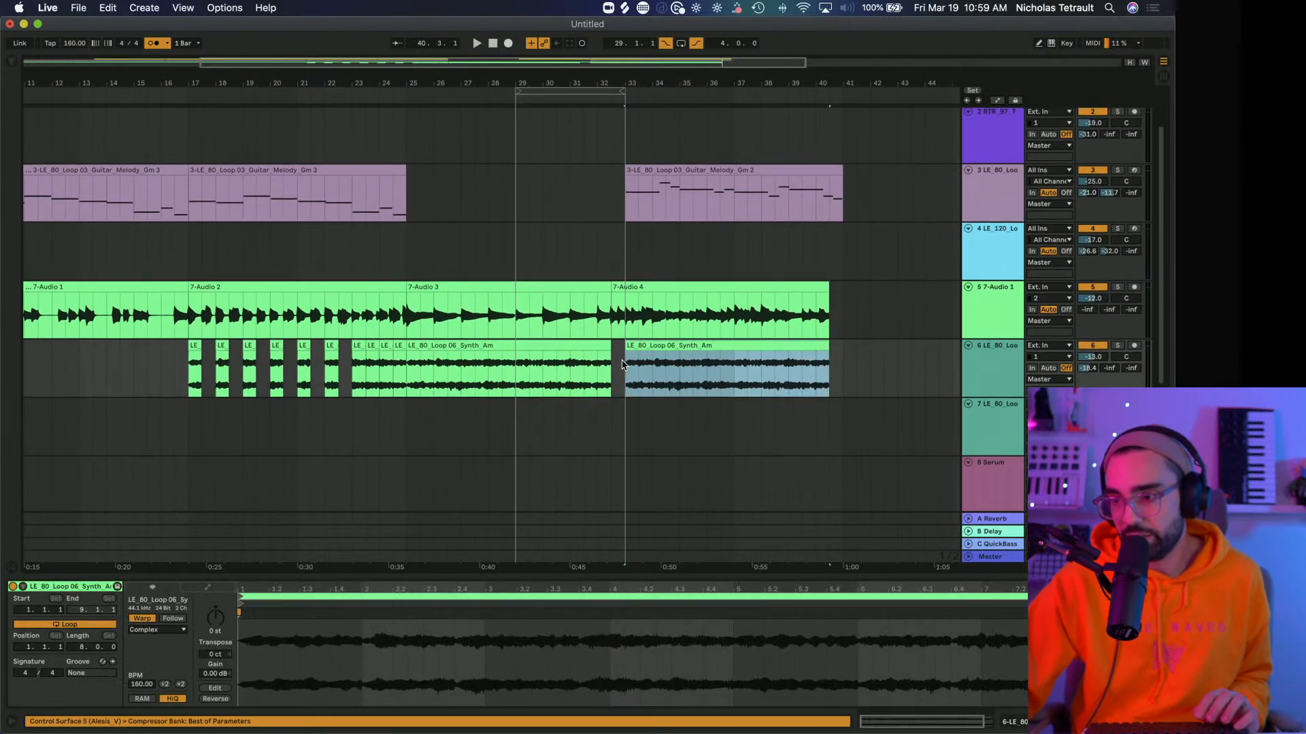
Copy the LE_80_Loop 06 synth clip of track 7 from Session View into the arrangement at bar 33.
key(Tab)
key(Tab)
drag(427, 78, 625, 438)
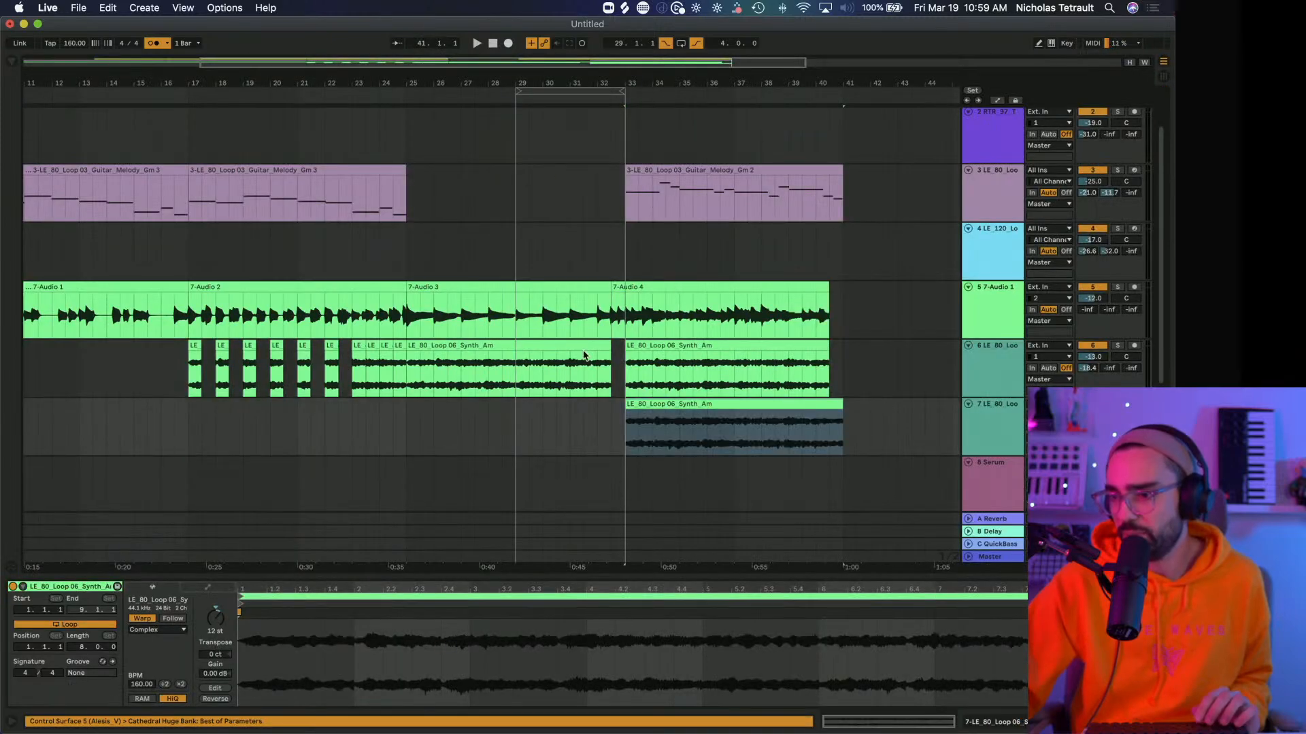
Extend the track 6 synth clip and the 7-Audio 4 clip on track 5 to end at 41.1.1.
scroll(577, 342, up, 2)
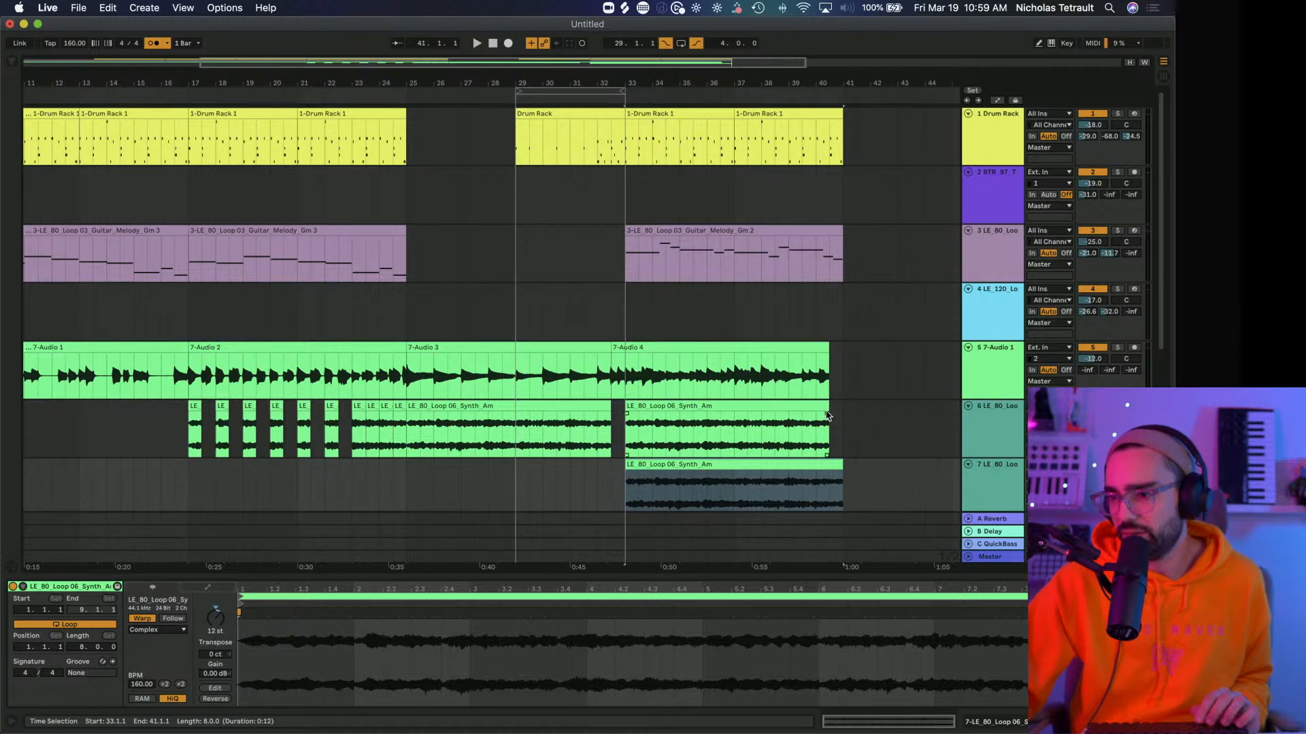
drag(829, 416, 840, 408)
drag(824, 348, 848, 342)
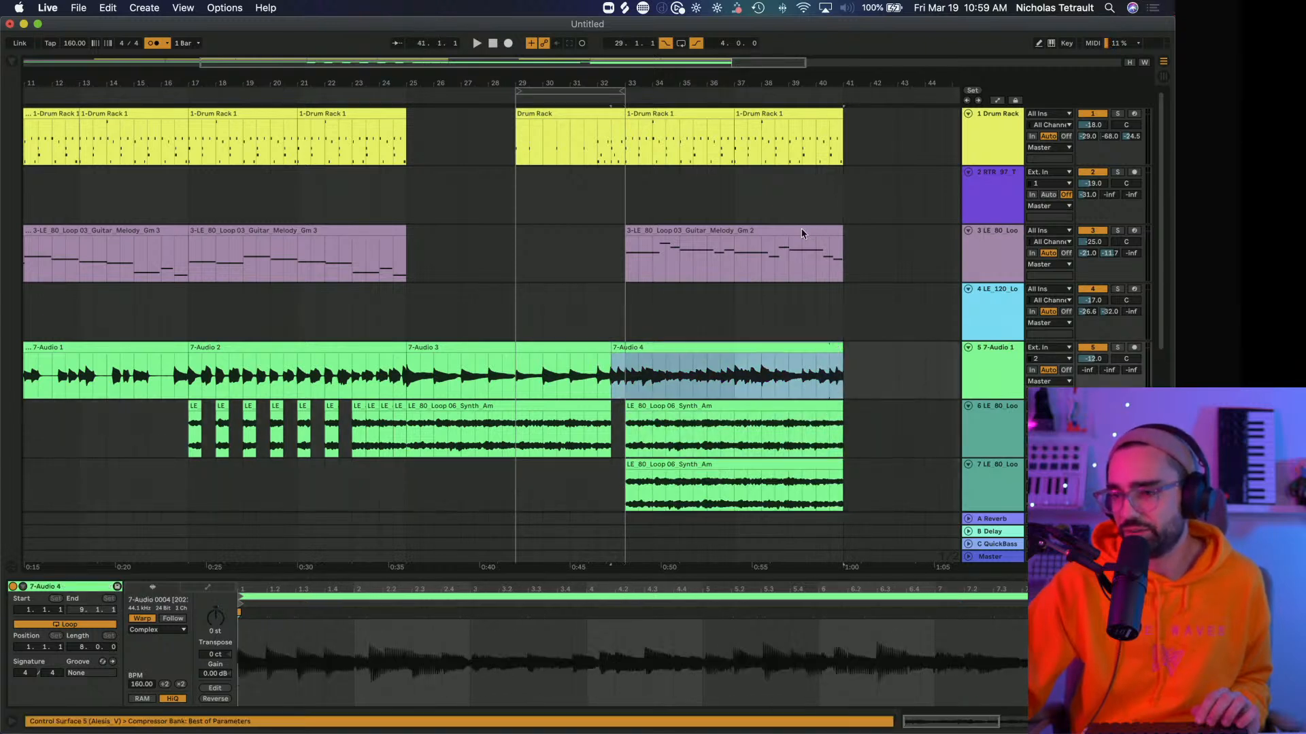
Compare the three tape drum loop clips of track 2 in Session View to choose one for the new section.
scroll(592, 313, down, 5)
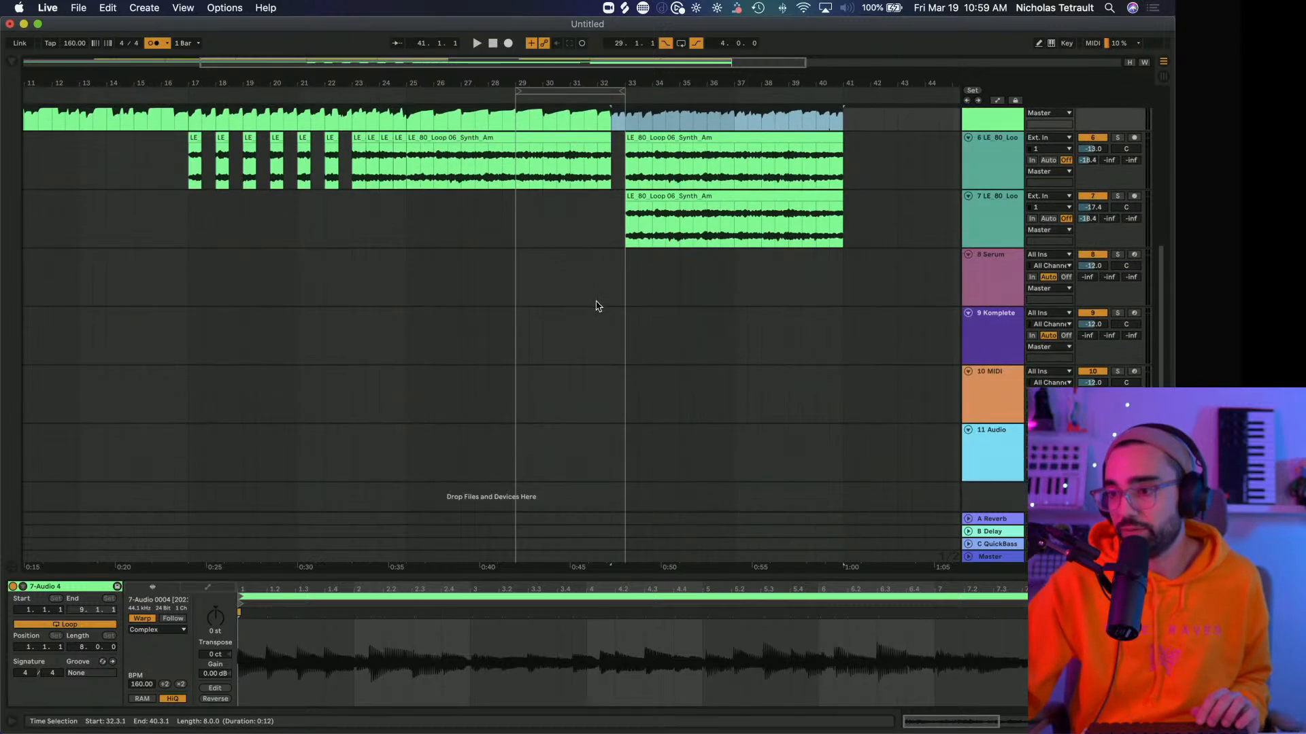
key(Tab)
click(107, 100)
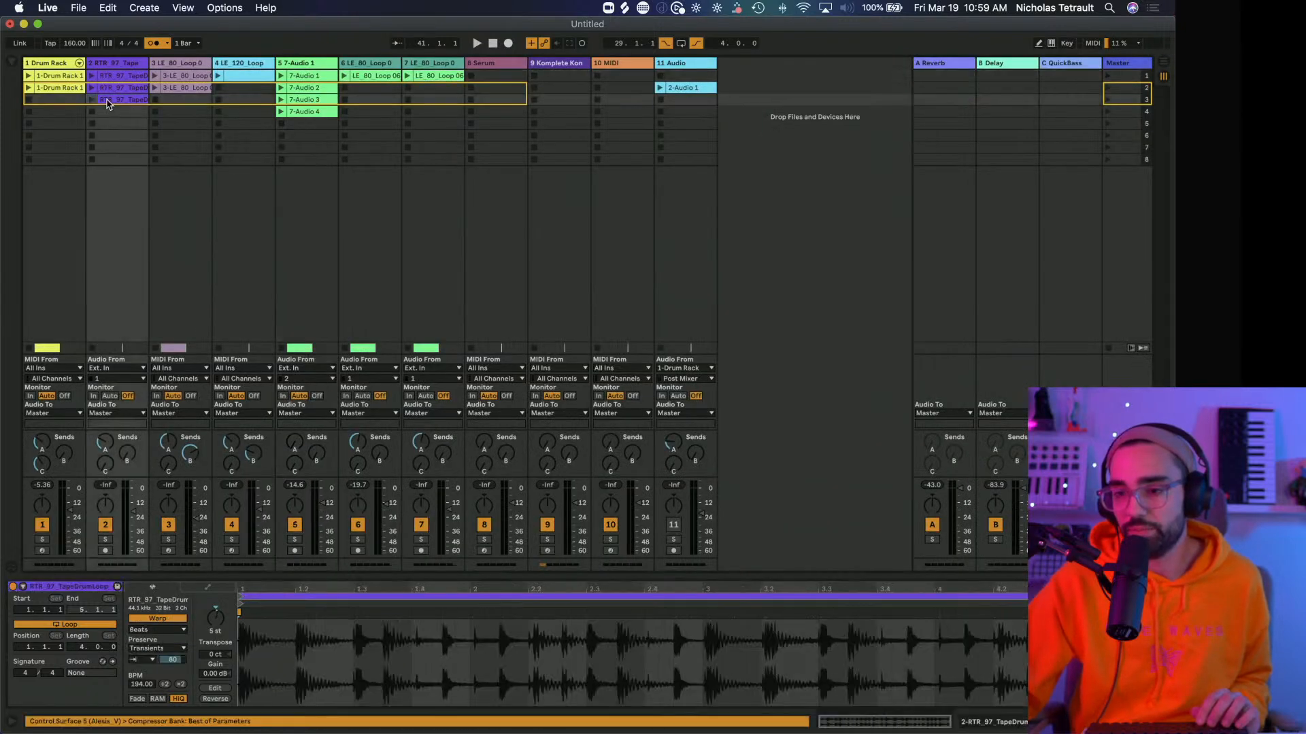
click(113, 90)
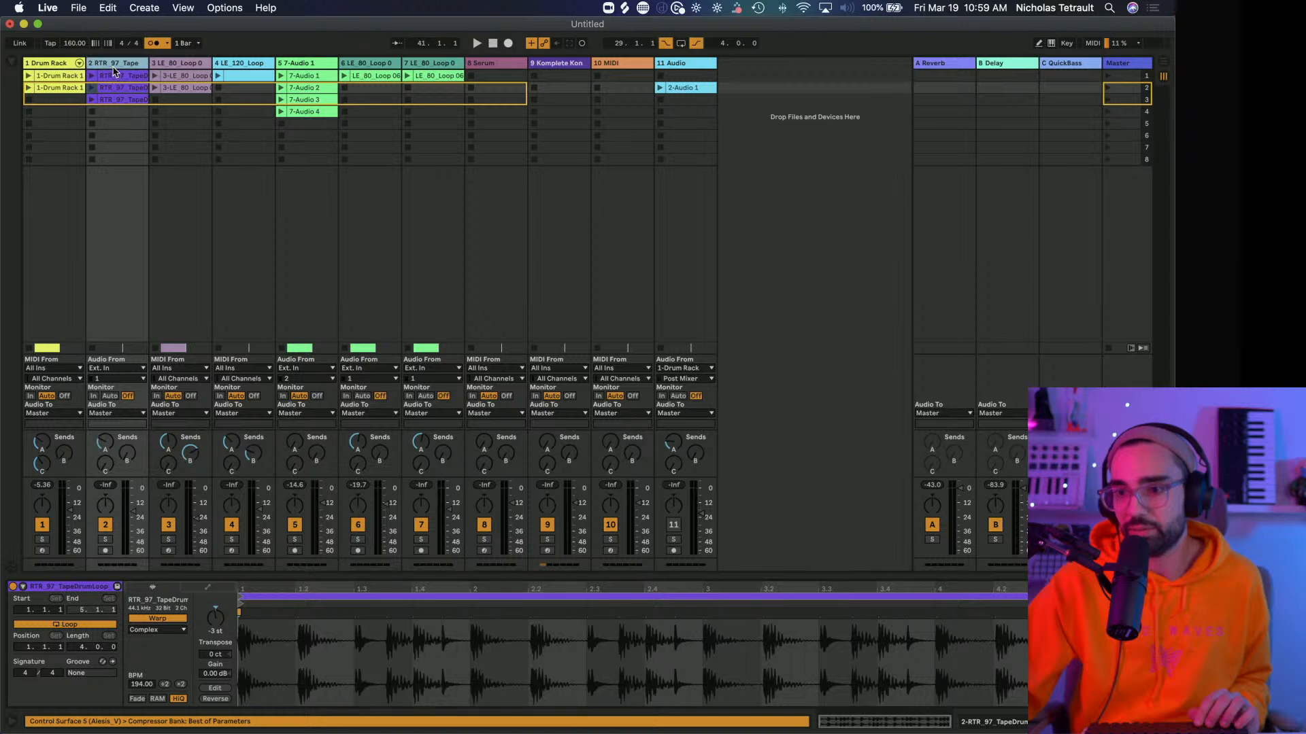
click(112, 89)
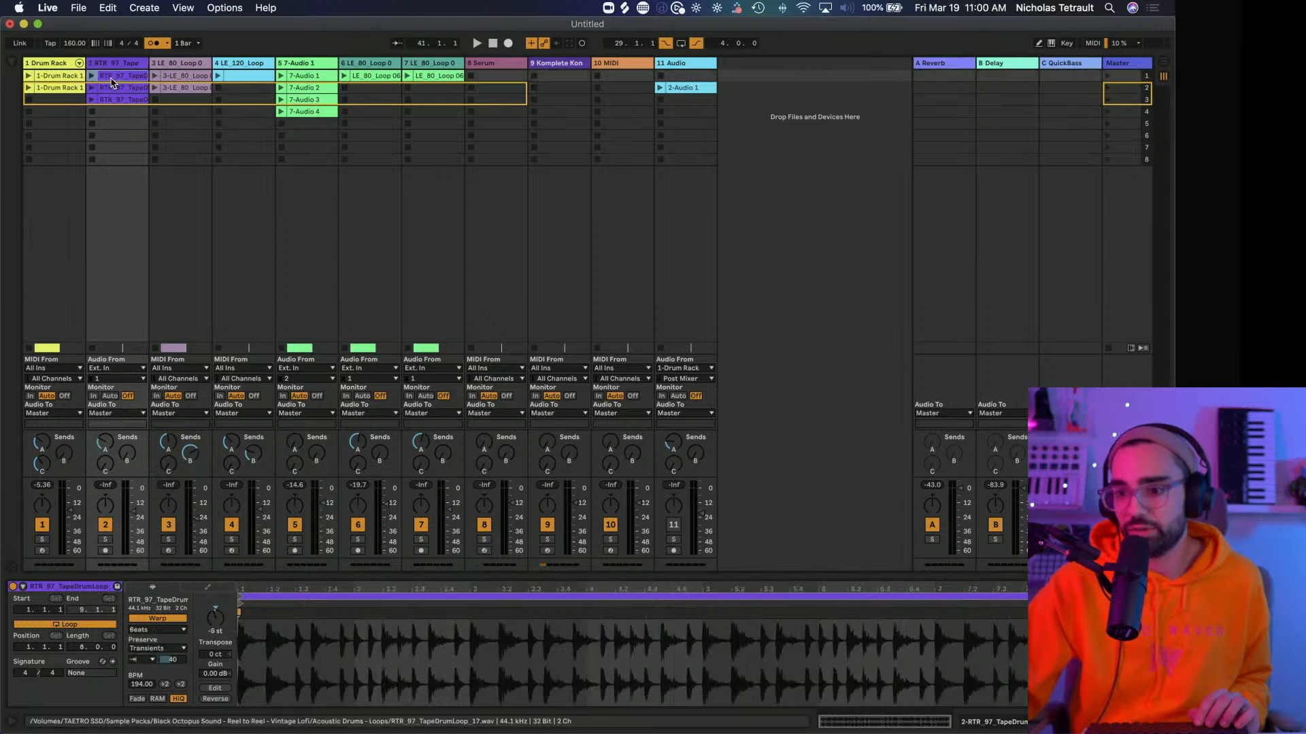
click(111, 100)
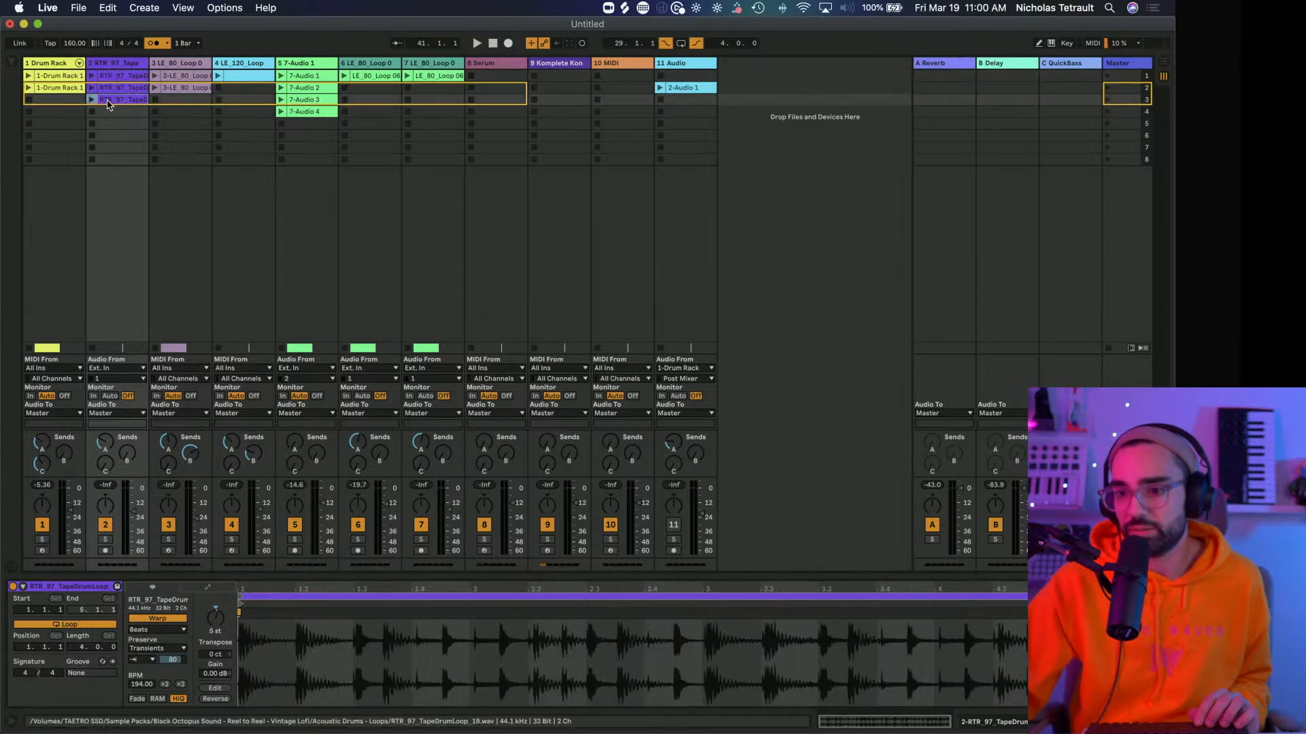
Copy the third tape drum loop clip, RTR_97_TapeDrumLoop_18, from Session View to track 2 at bar 33.
key(Tab)
drag(111, 102, 643, 89)
key(Tab)
key(Tab)
click(666, 196)
key(Tab)
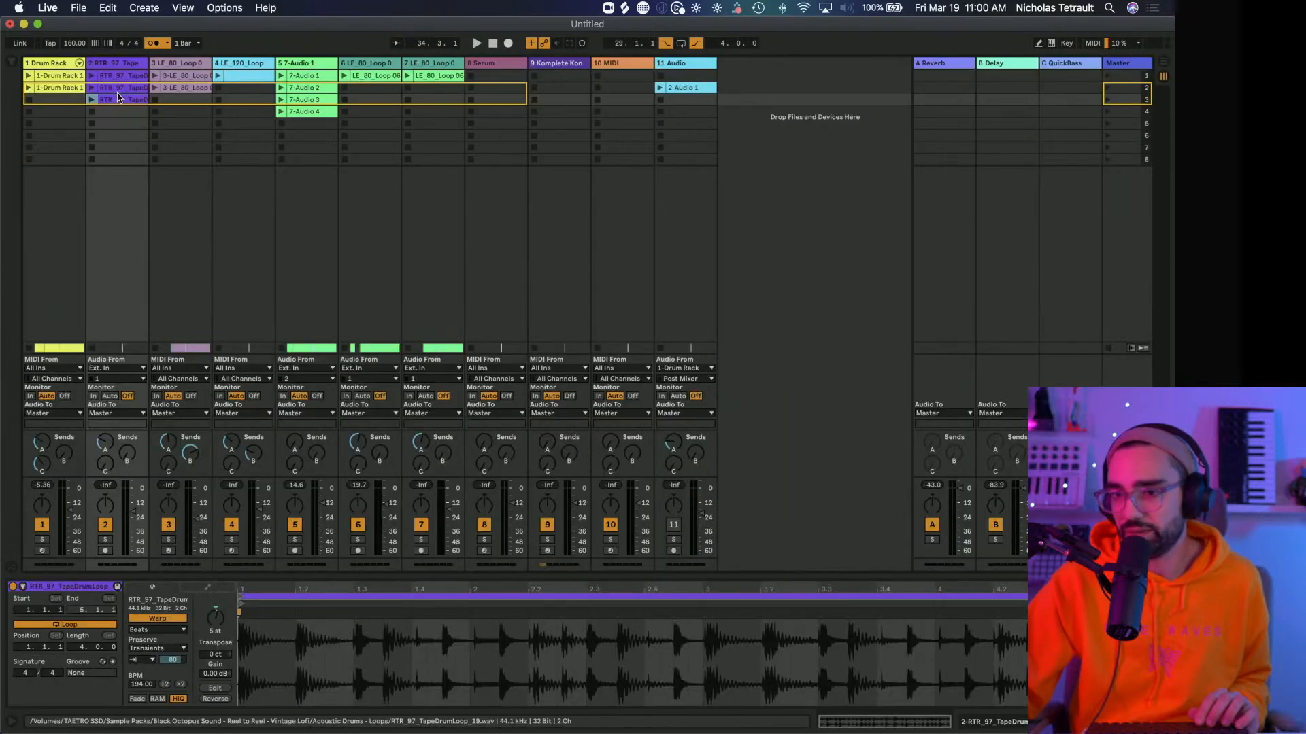
key(Tab)
drag(120, 99, 630, 190)
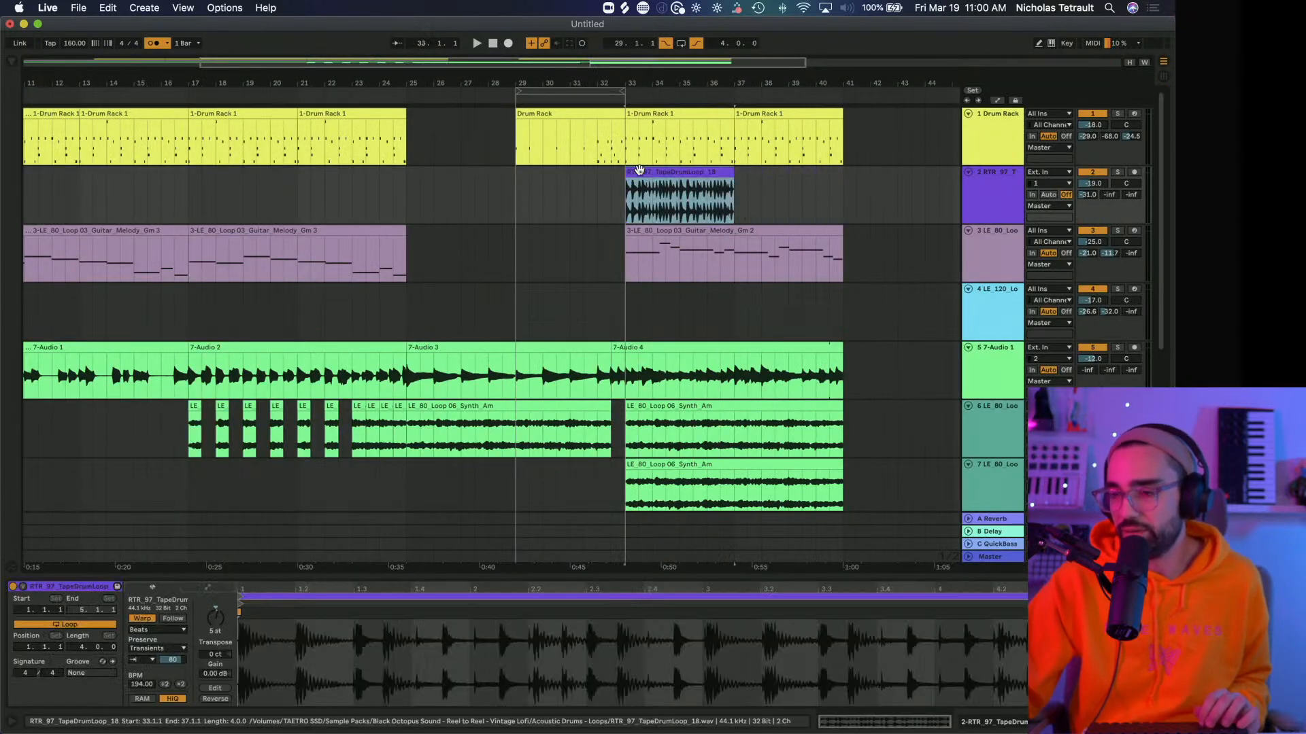
Play the section briefly from bar 33 and duplicate the tape drum loop clip to bar 37 on track 2.
key(space)
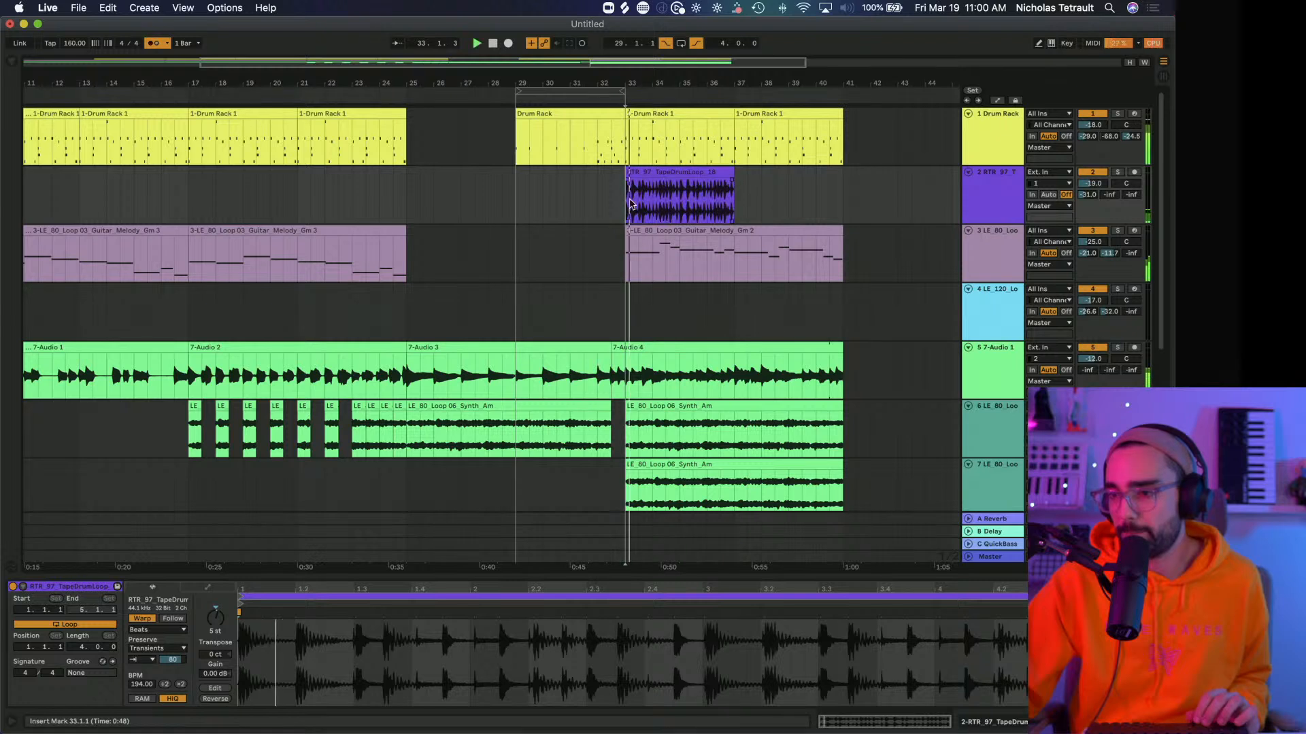
key(space)
click(656, 172)
key(super+d)
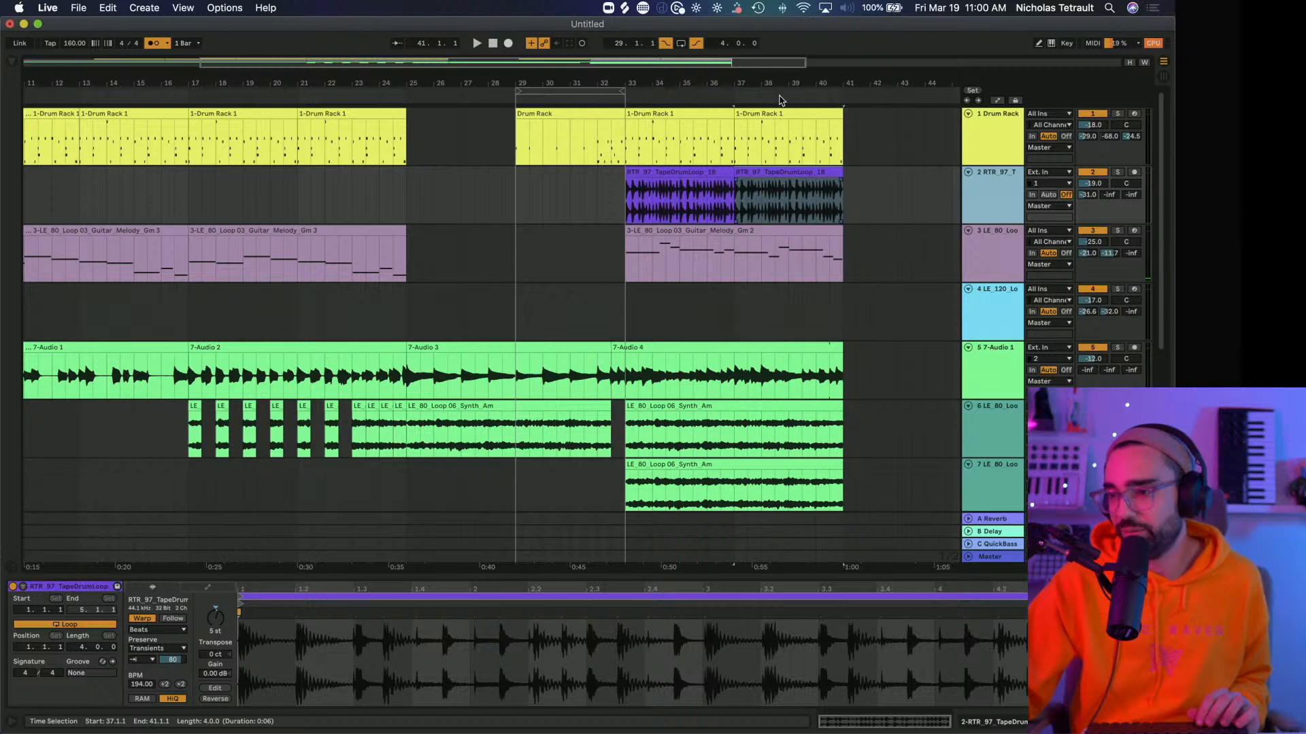
drag(750, 86, 577, 84)
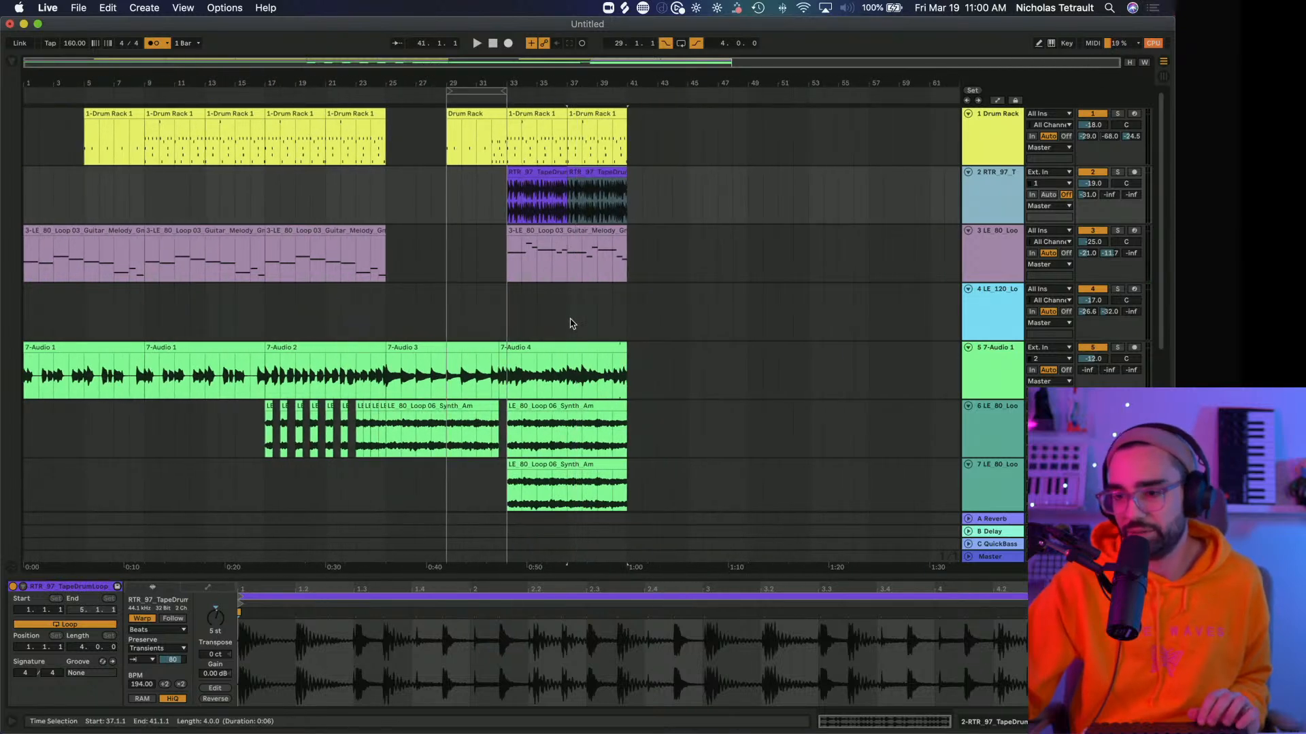
Copy the track 4 piano loop clip from Session View to bar 25, play it, and duplicate it to bar 33.
key(Tab)
key(Tab)
drag(246, 75, 385, 330)
key(space)
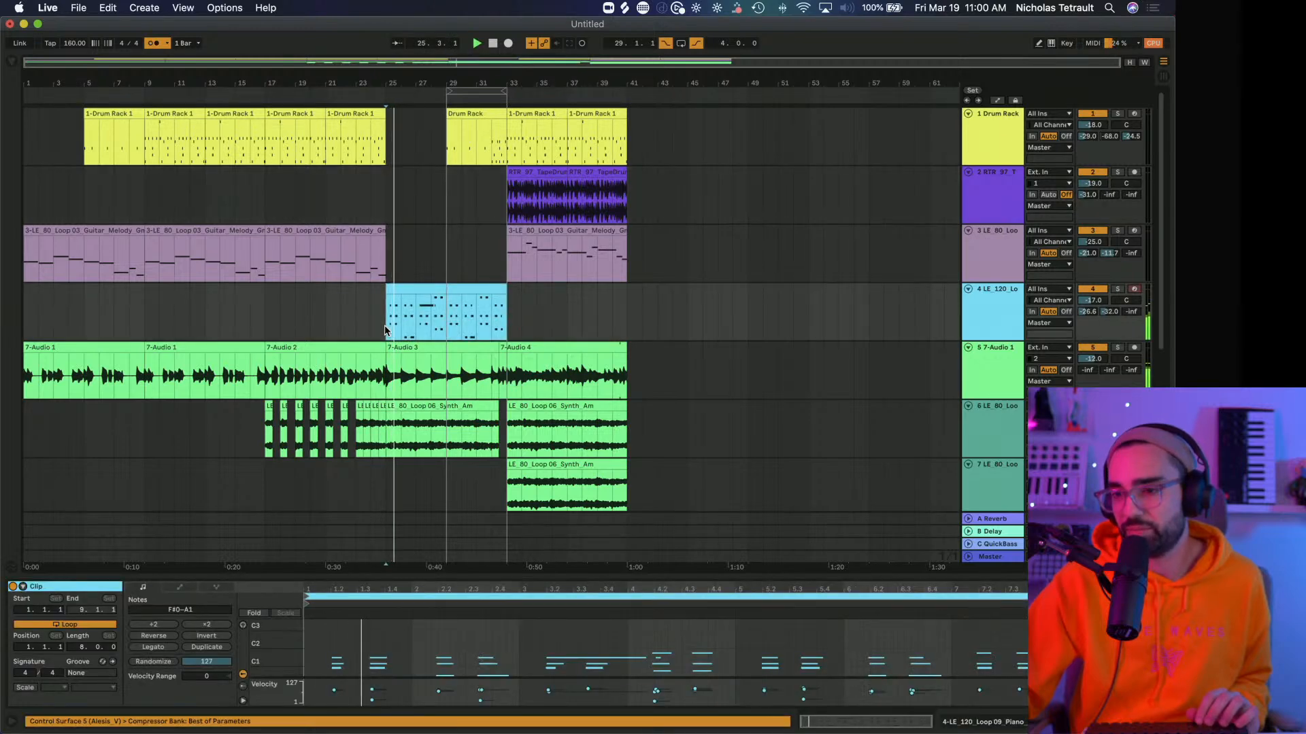
click(429, 291)
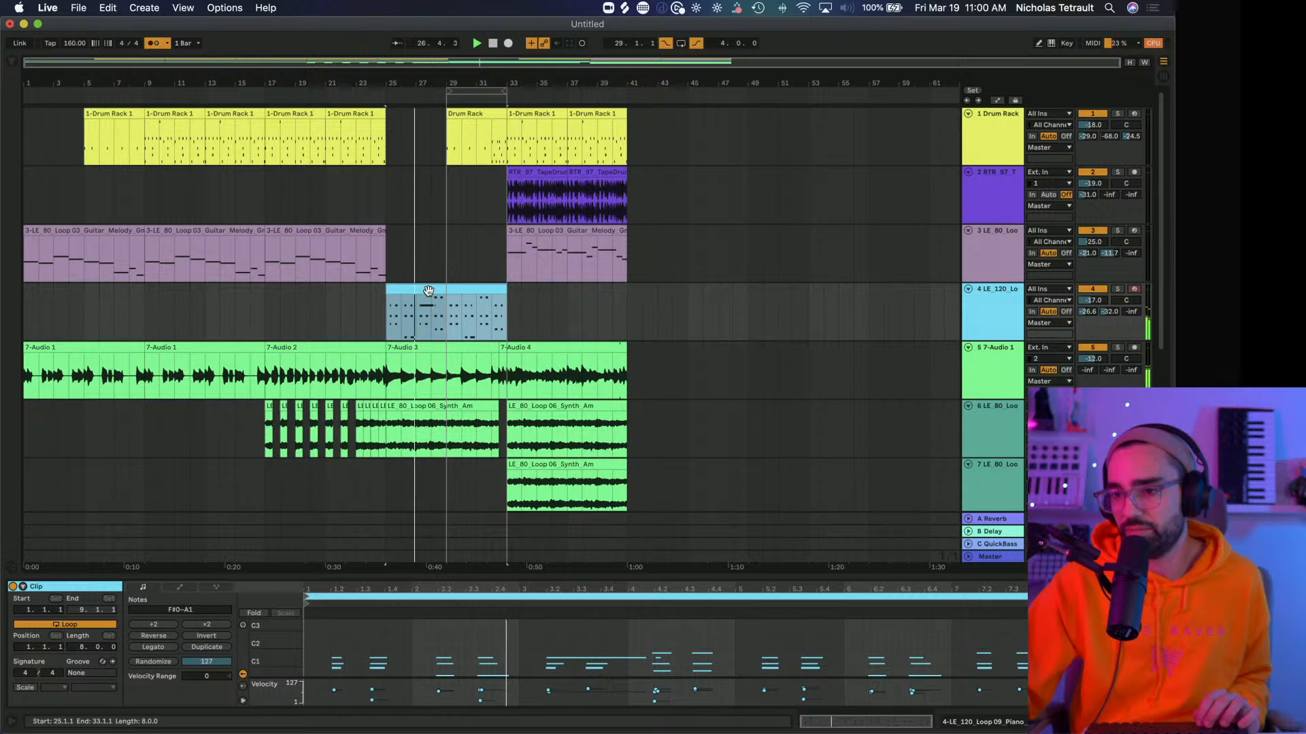
key(super+d)
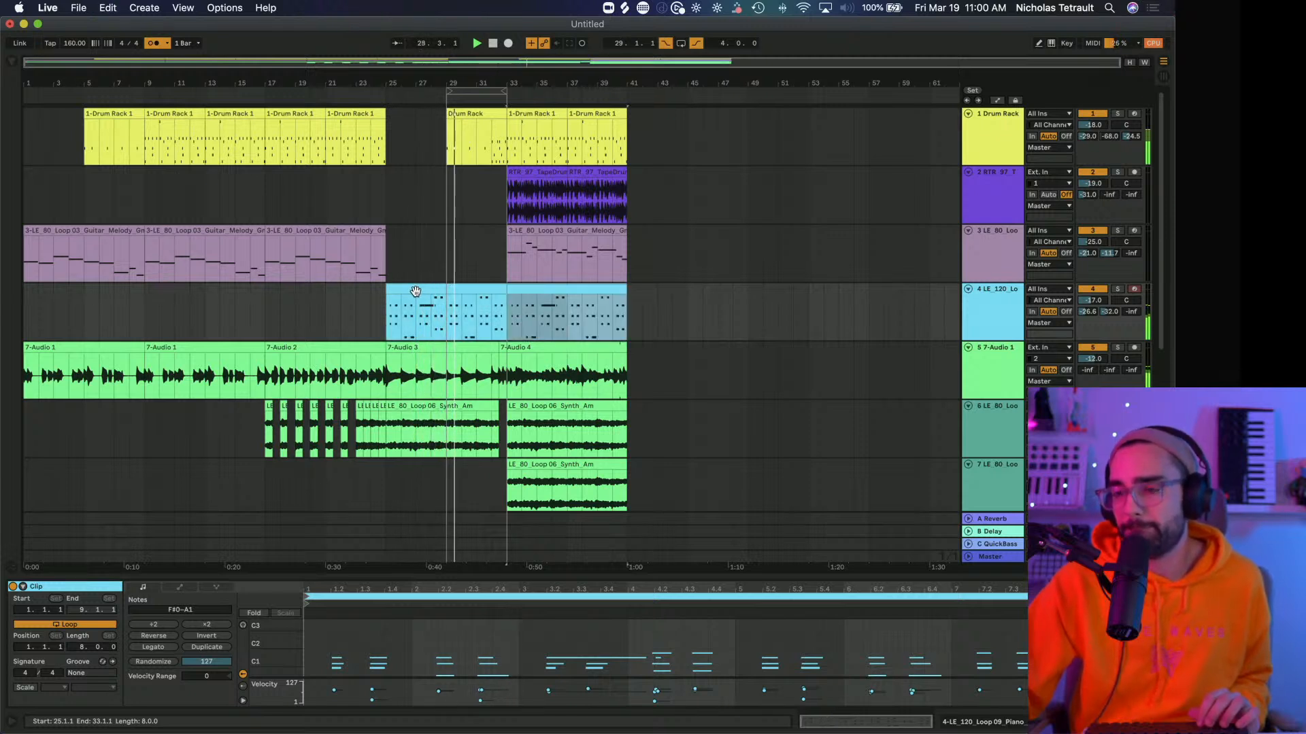
Extend the arrangement loop to cover bars 1 to 41 and hide the clip detail view.
click(454, 92)
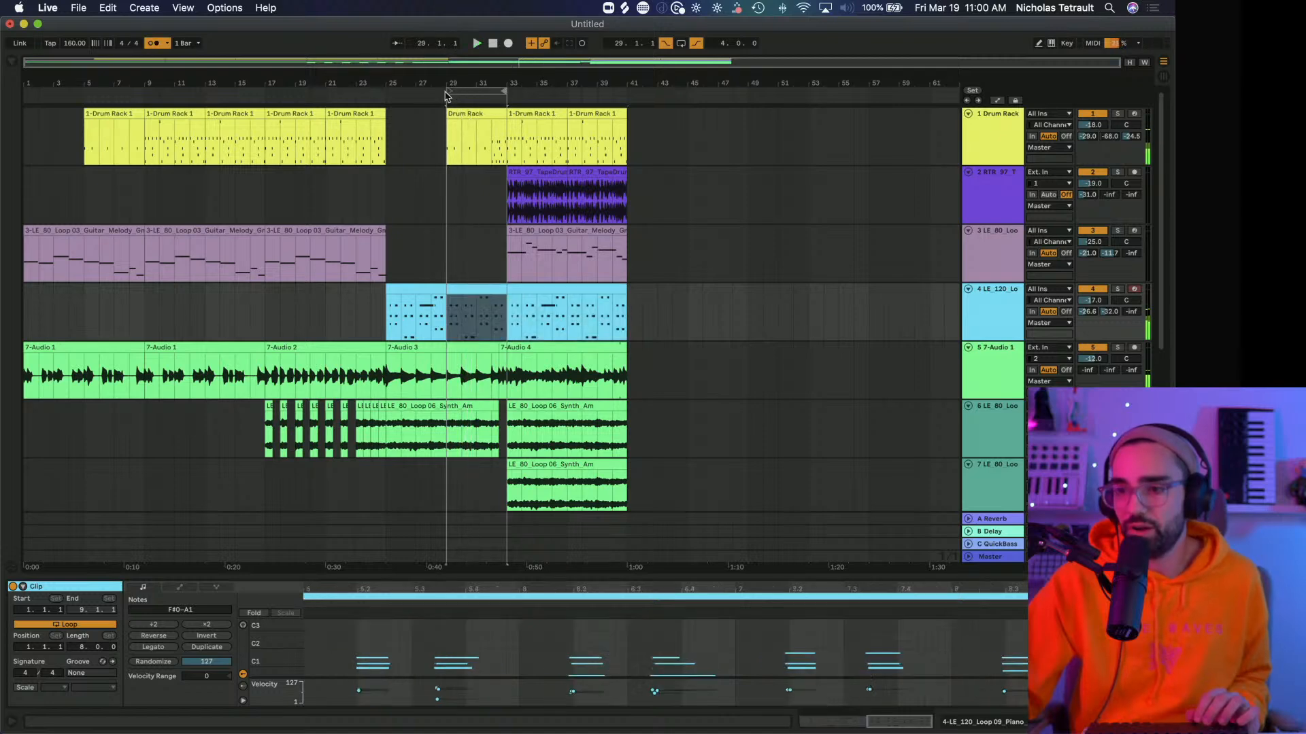
drag(420, 93, 3, 126)
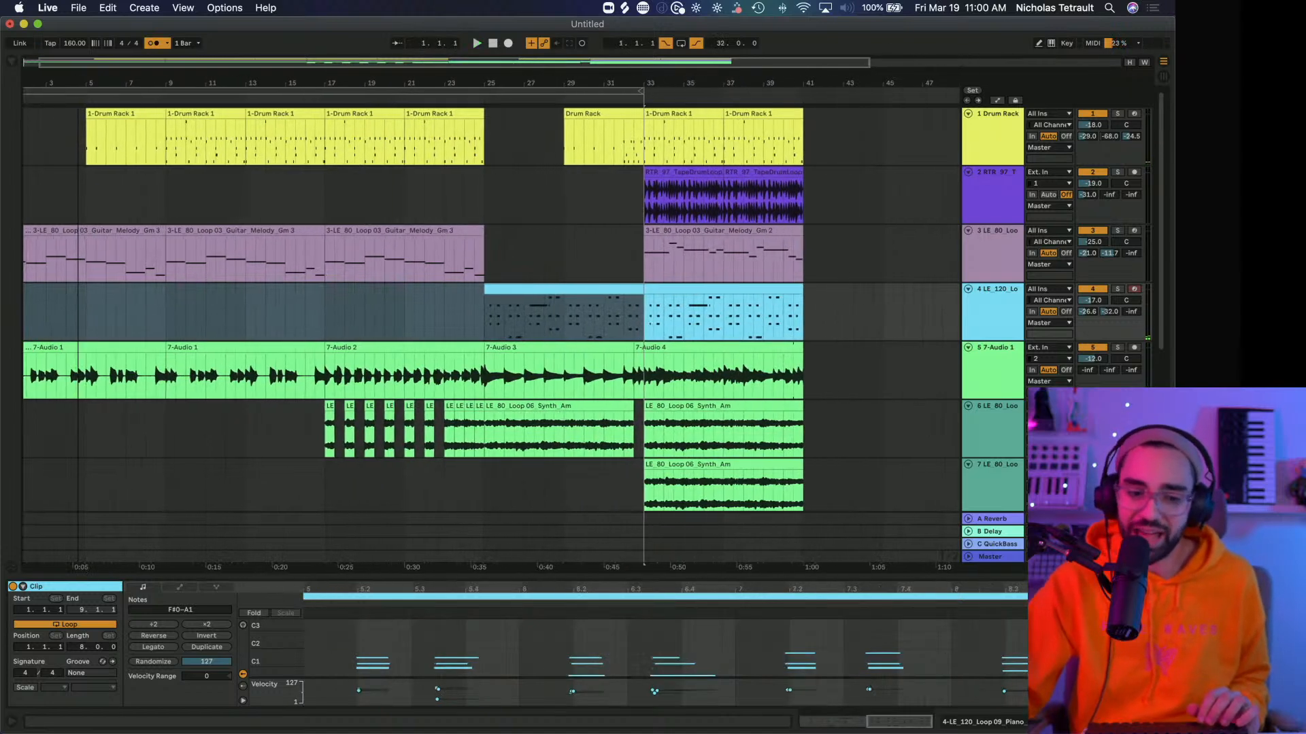
drag(500, 90, 626, 91)
scroll(519, 231, down, 5)
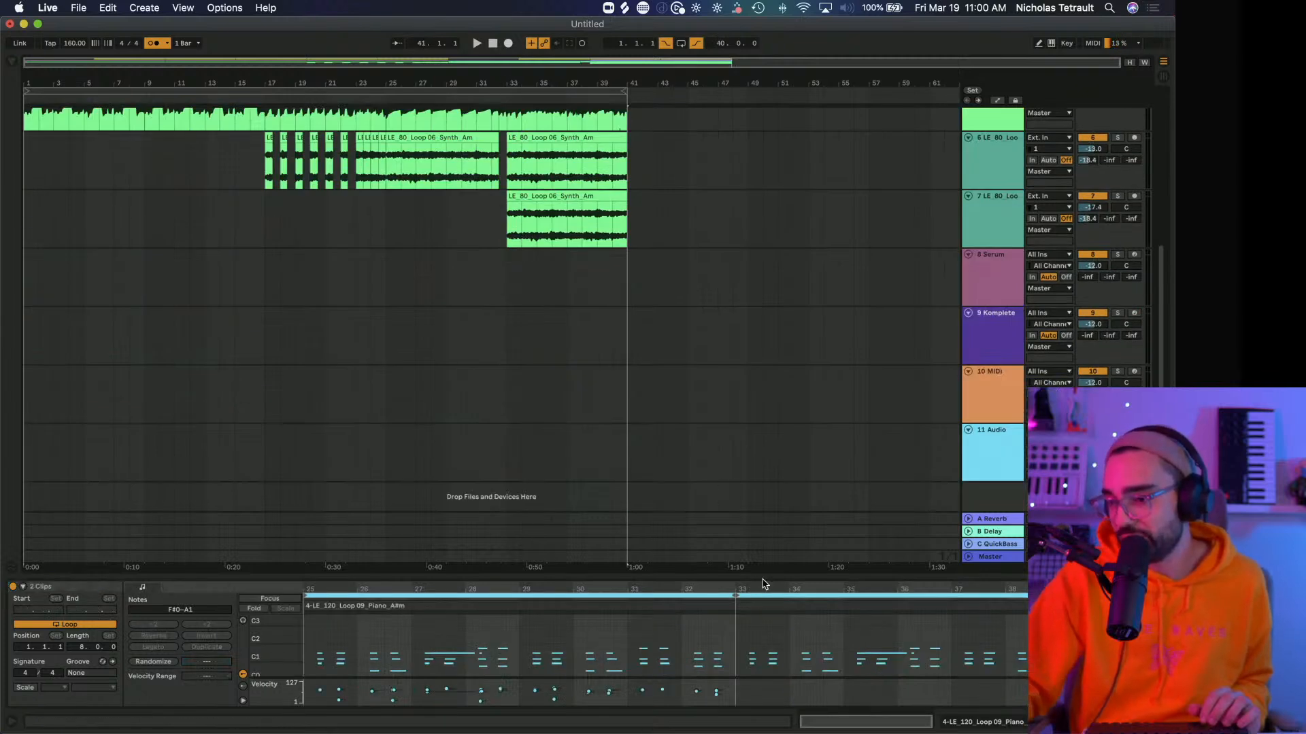
drag(761, 573, 734, 650)
scroll(707, 548, up, 3)
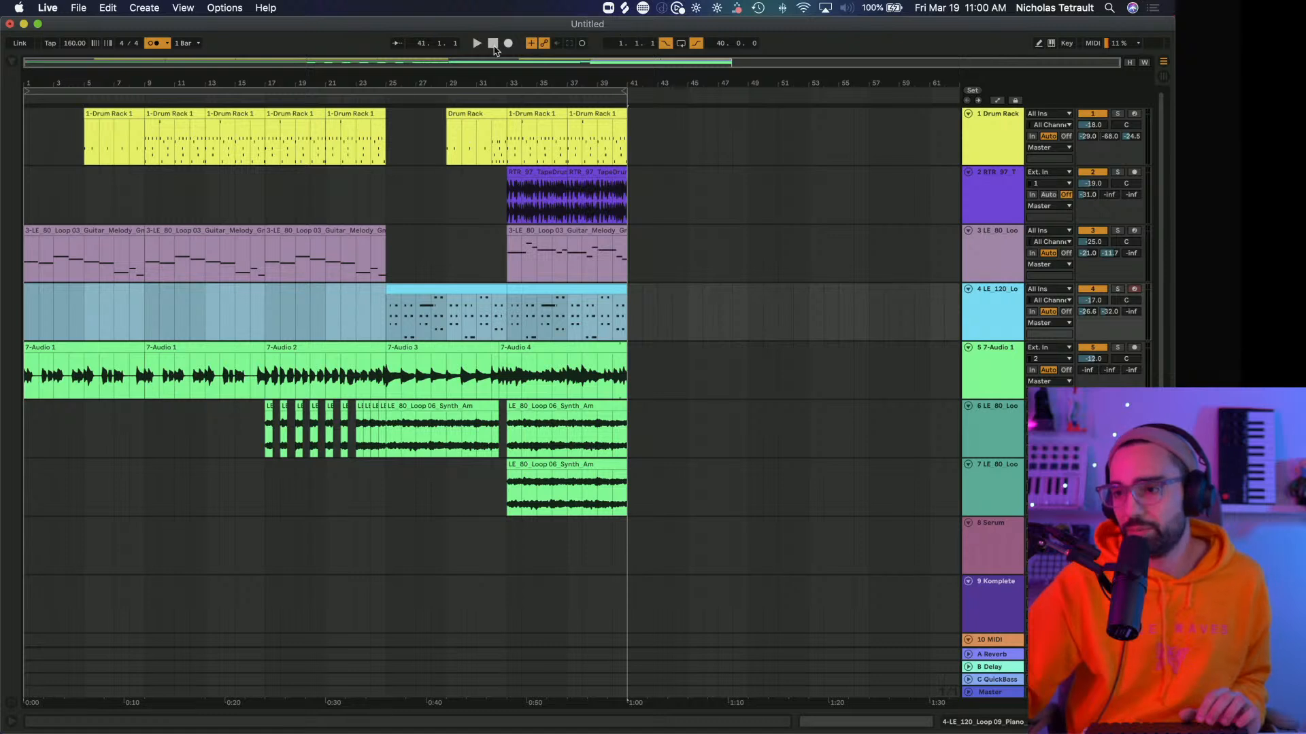
Play the arrangement from bar 1 and review the track 5 effects chain while listening.
key(space)
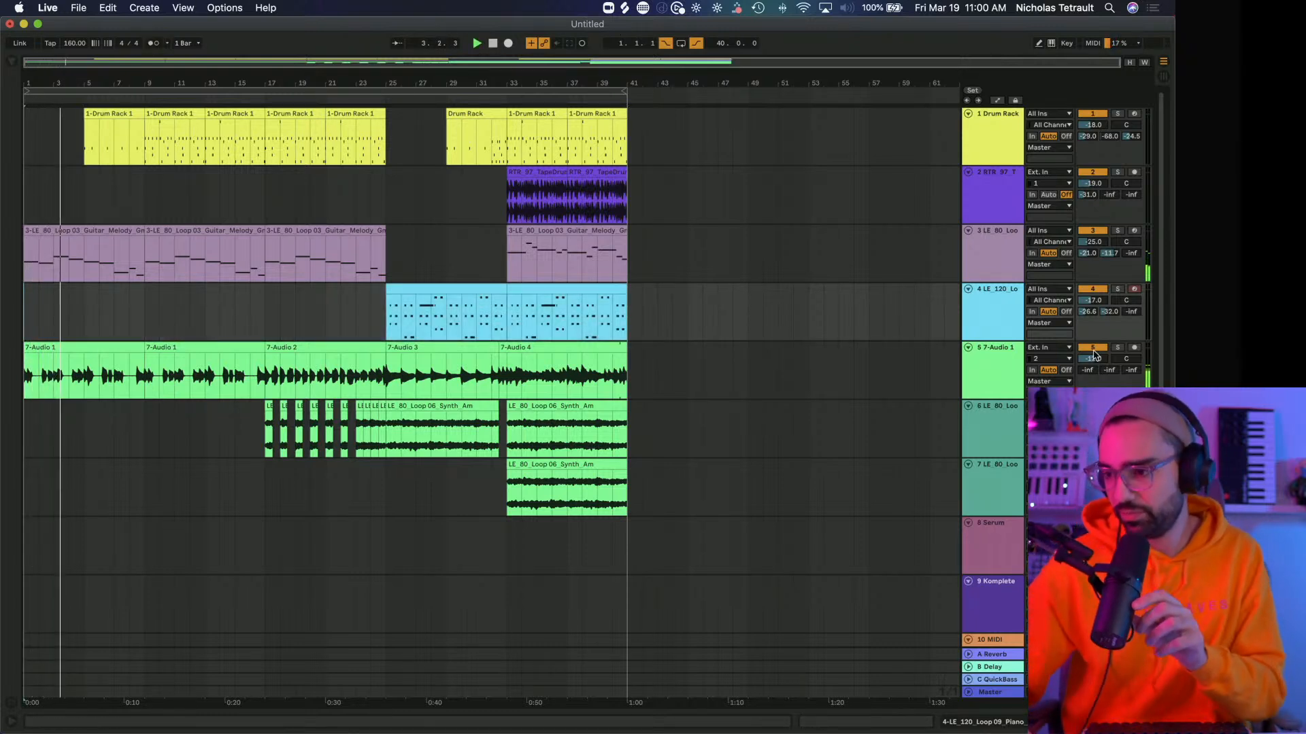
double_click(1018, 382)
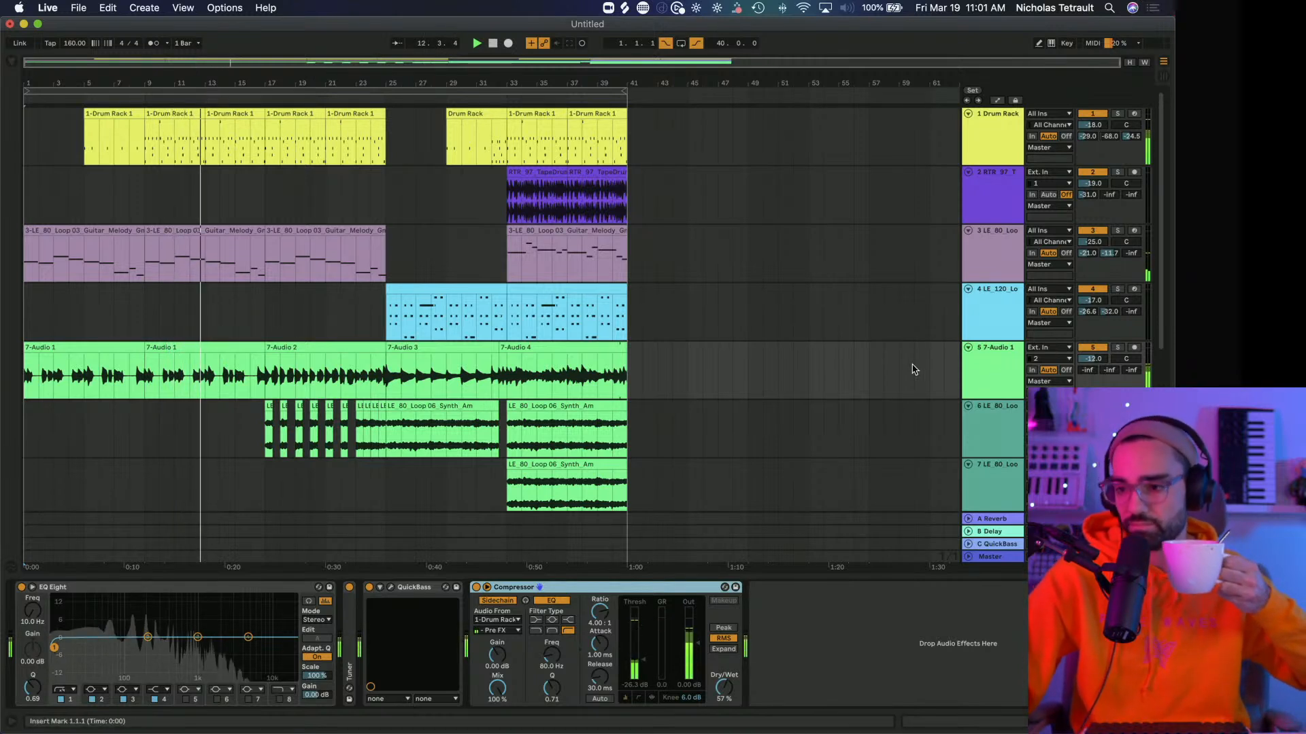
scroll(991, 366, down, 1)
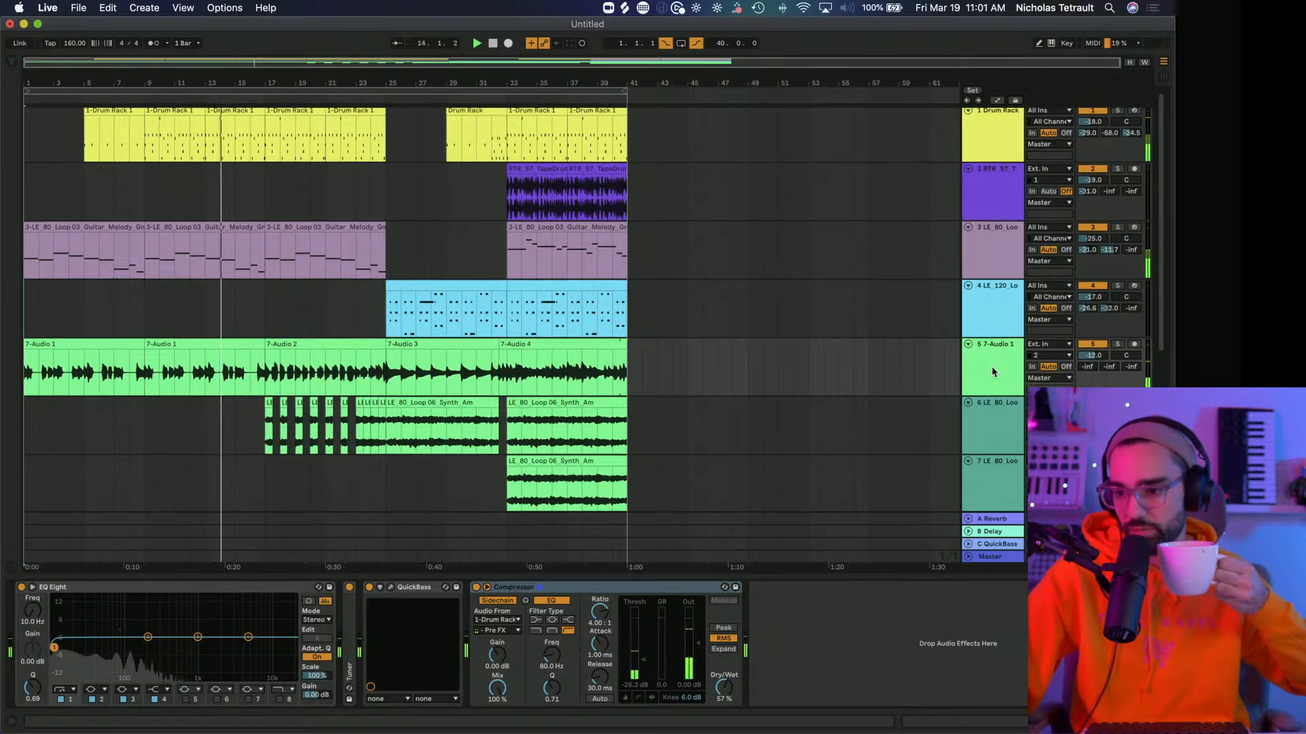
click(413, 589)
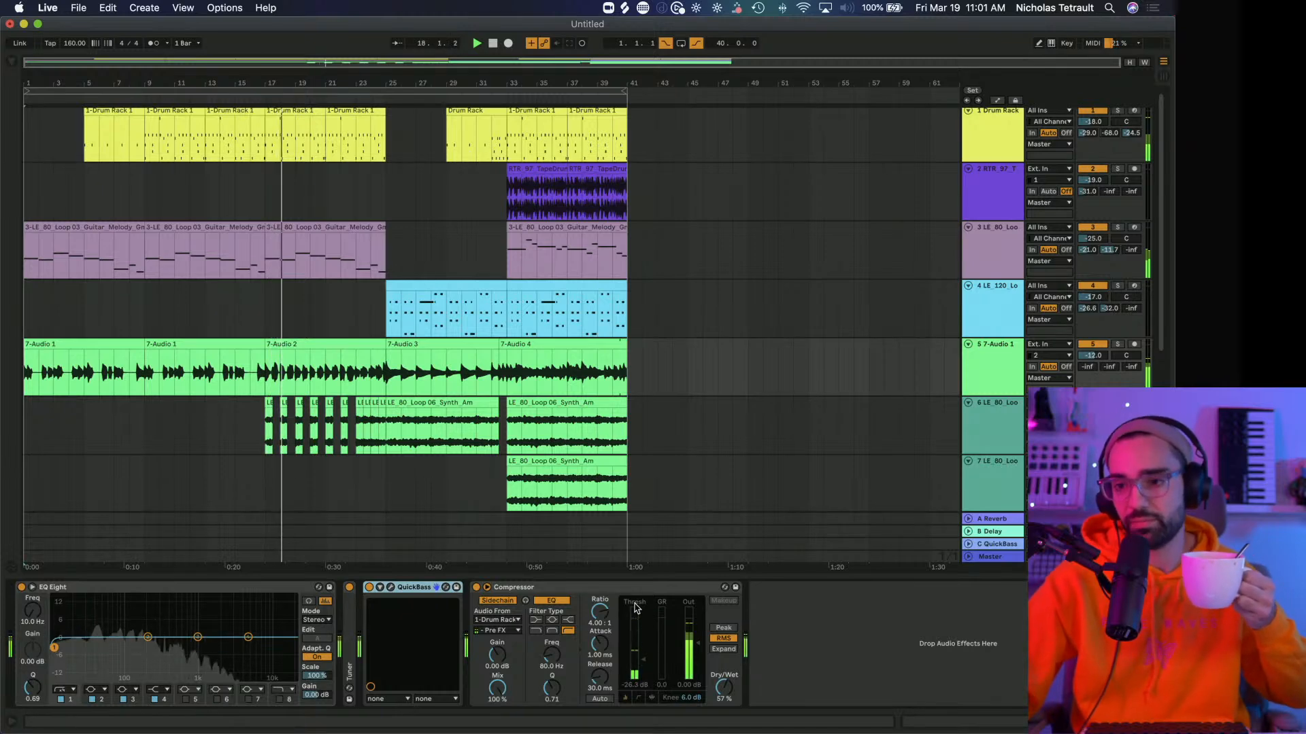
scroll(432, 490, down, 3)
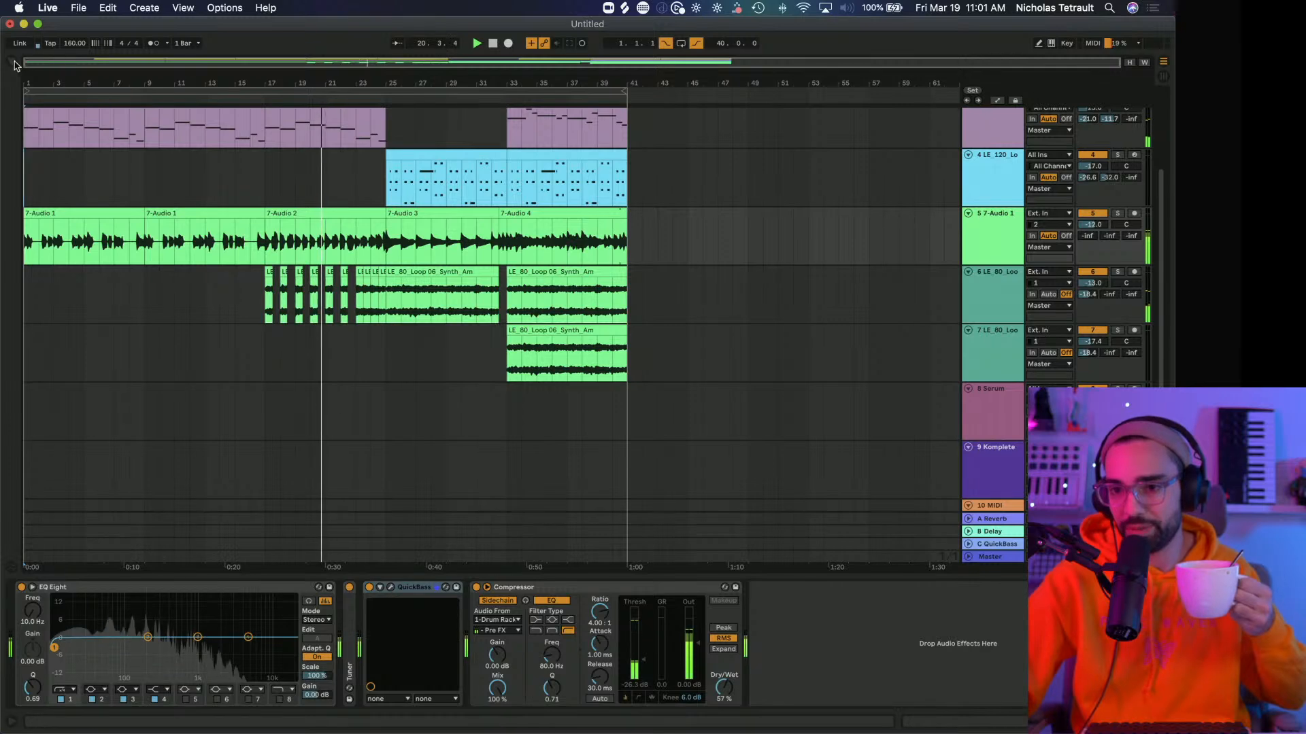
scroll(347, 286, up, 5)
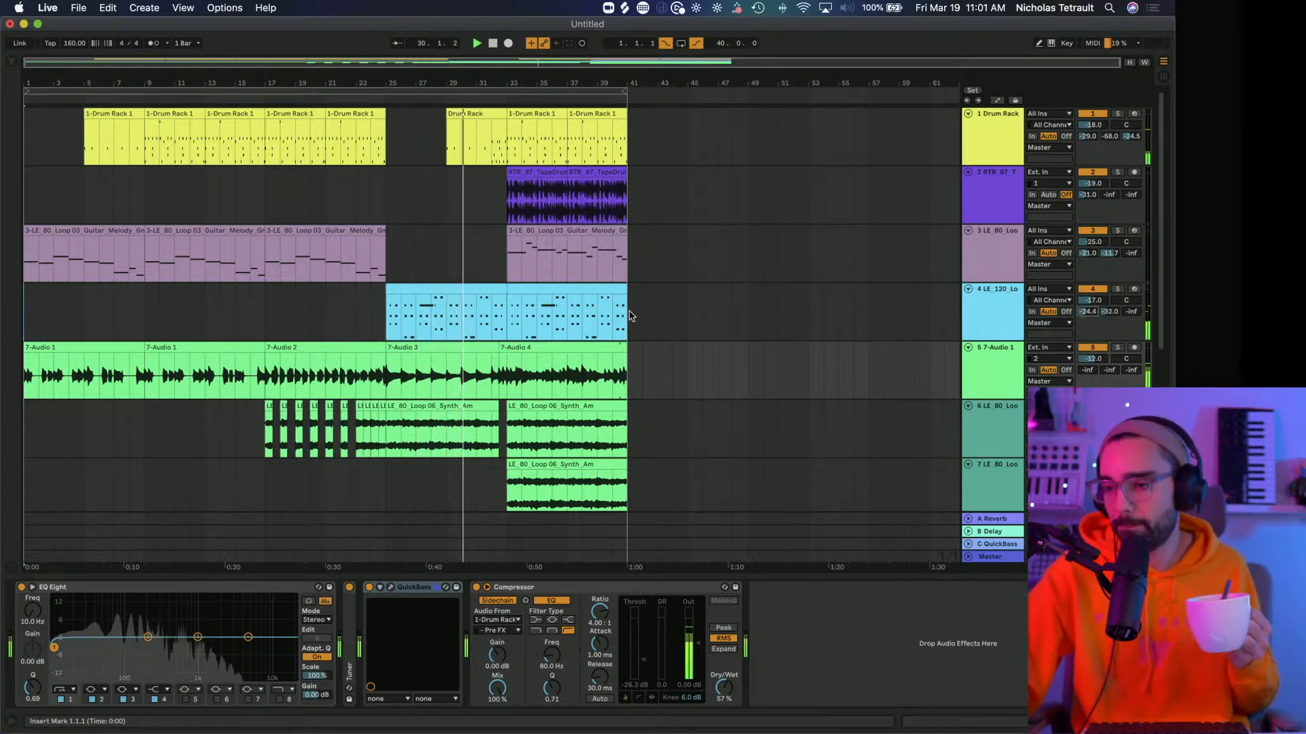
Shorten the first piano clip on track 4 to end at 32.1.1, leaving a one-bar gap before bar 33.
click(500, 291)
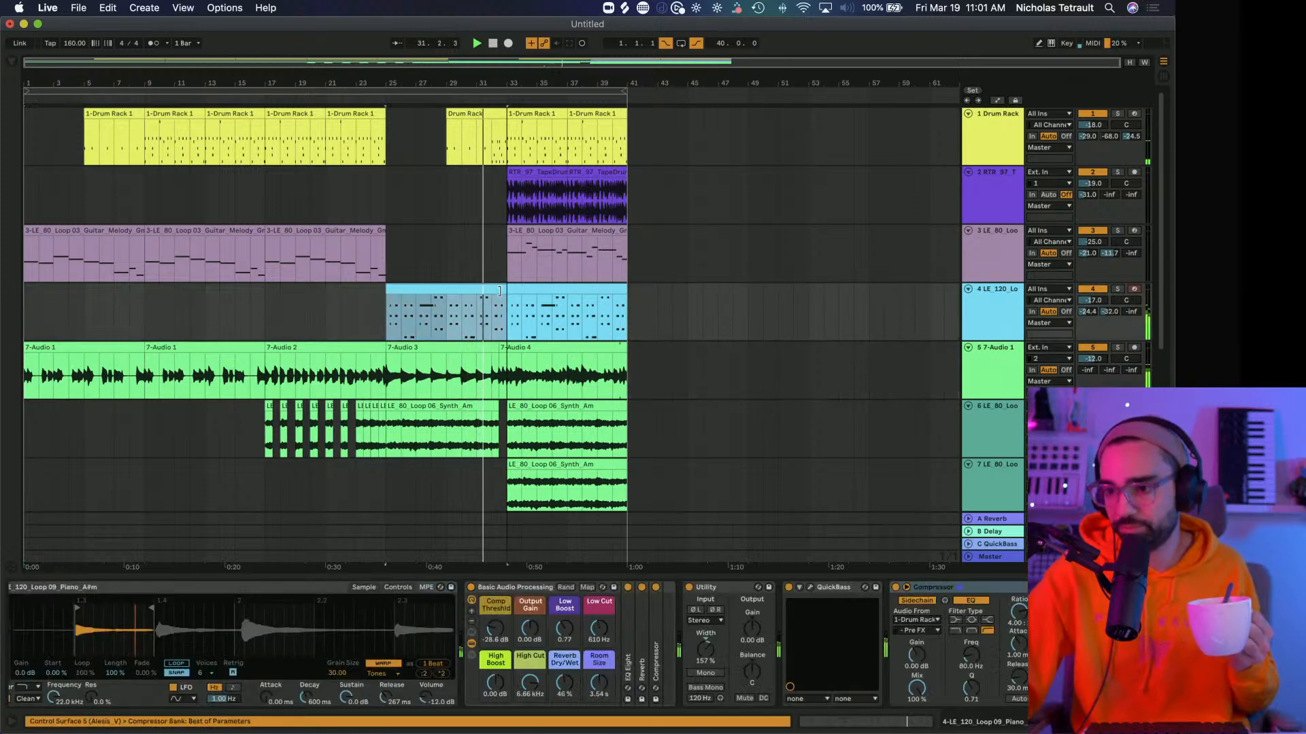
drag(500, 291, 496, 299)
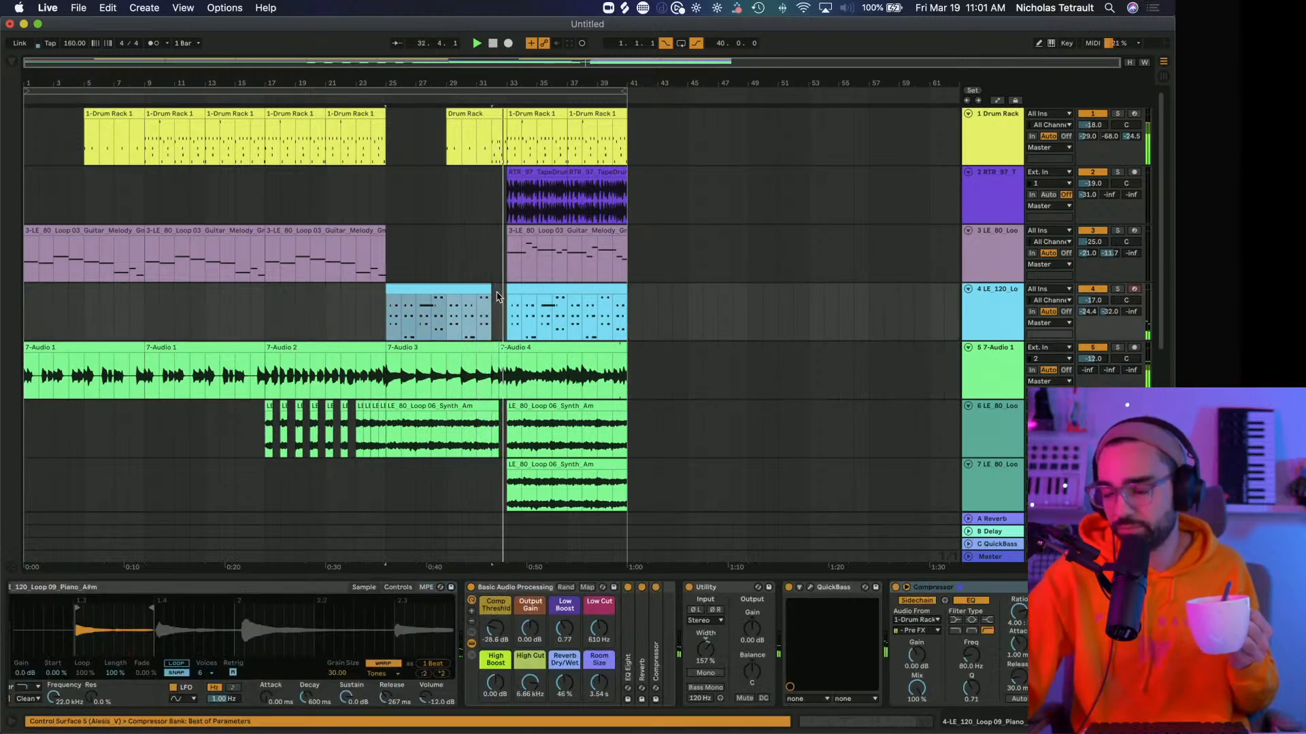
Start the 7-Audio 4 clip on track 5 at bar 33, end 7-Audio 3 half a bar before it, and play the transition.
drag(505, 80, 506, 135)
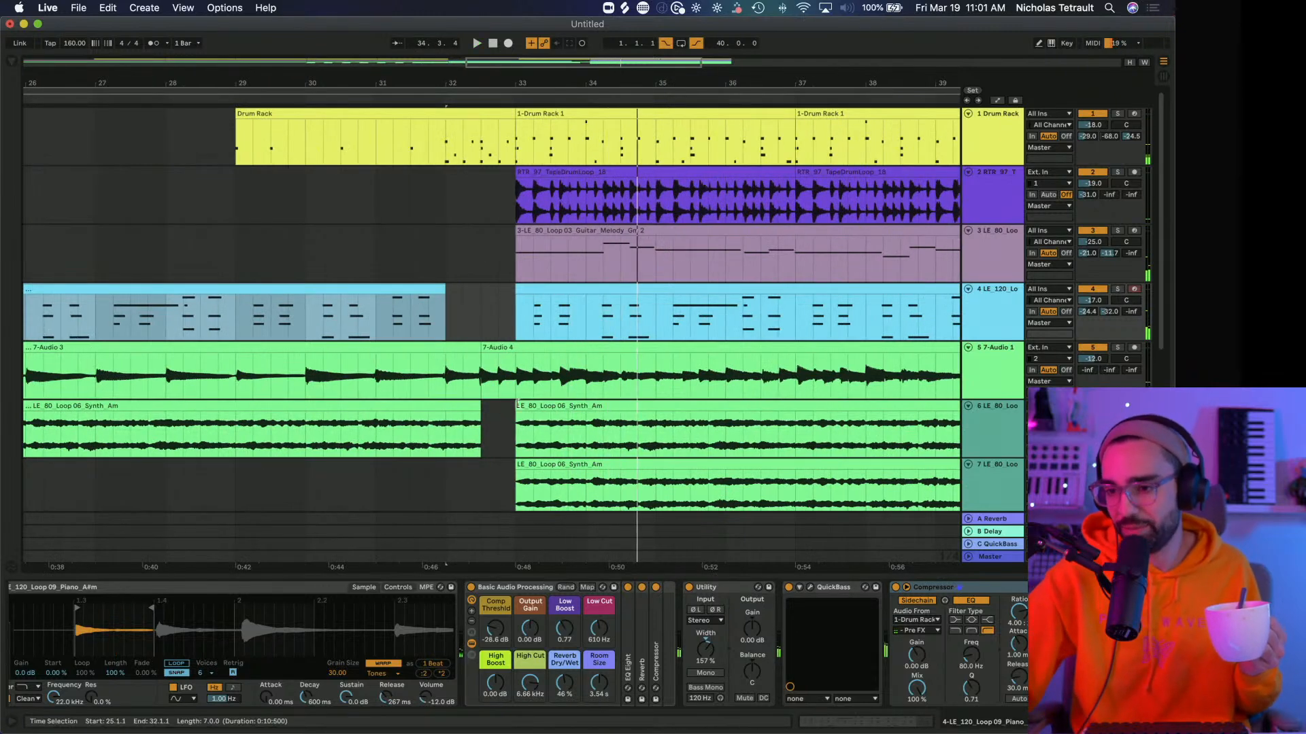
mouse_move(501, 348)
mouse_down()
mouse_move(539, 356)
mouse_move(445, 355)
mouse_up()
click(392, 269)
click(392, 272)
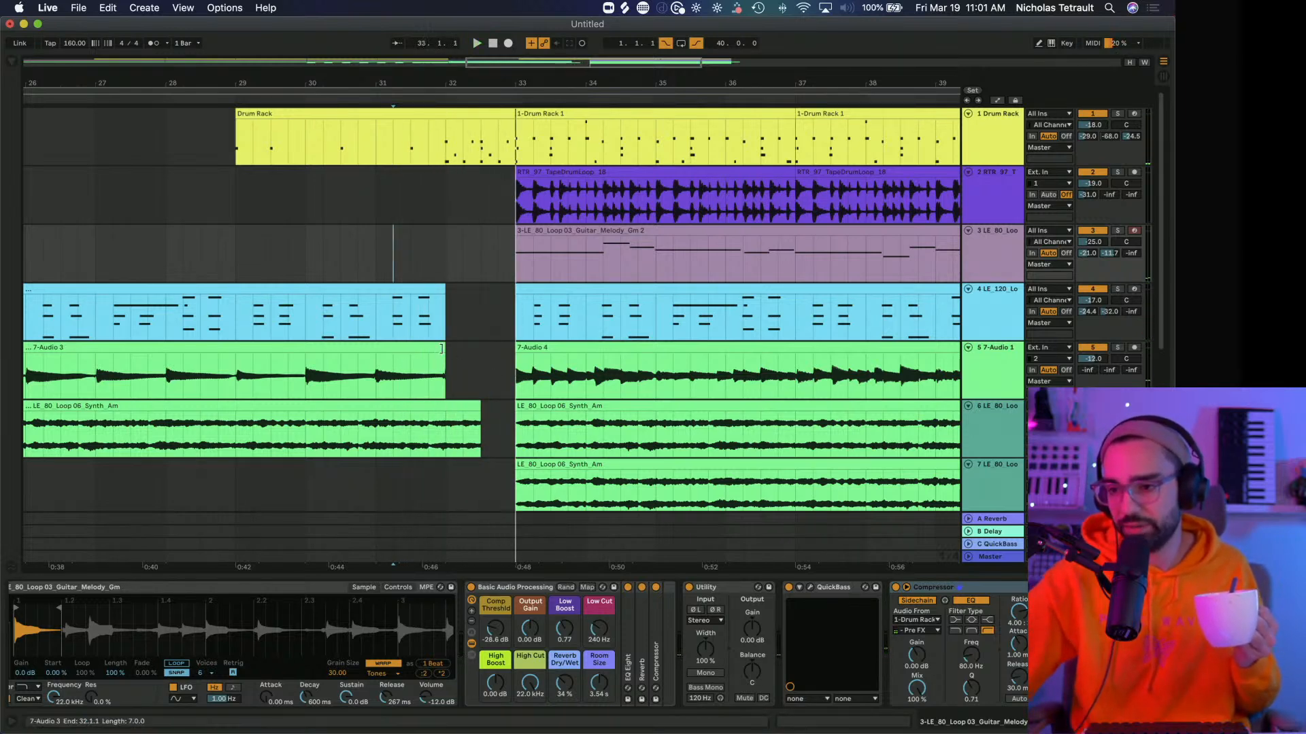
drag(441, 348, 481, 349)
click(341, 259)
key(space)
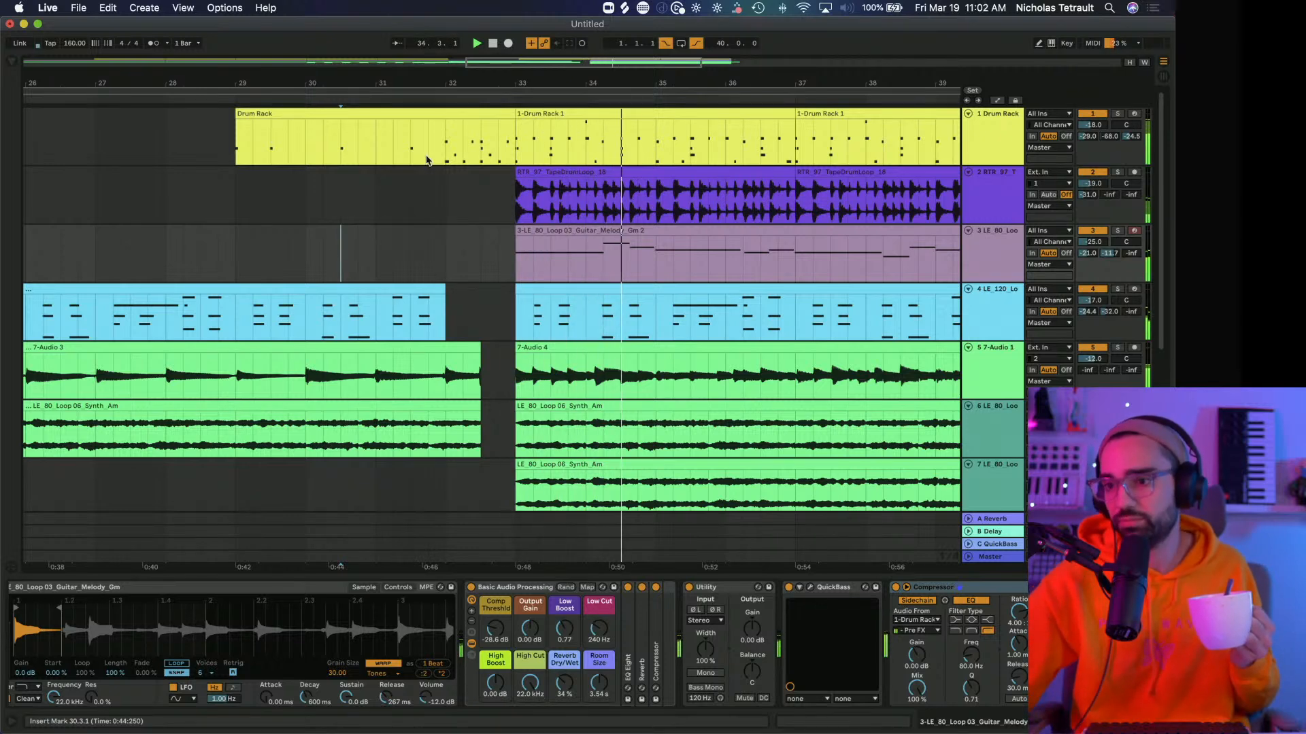
Lower the track 2 volume to -27 dB and raise its Synthetic Drum Room reverb's dry/wet to about 72%.
drag(453, 82, 452, 13)
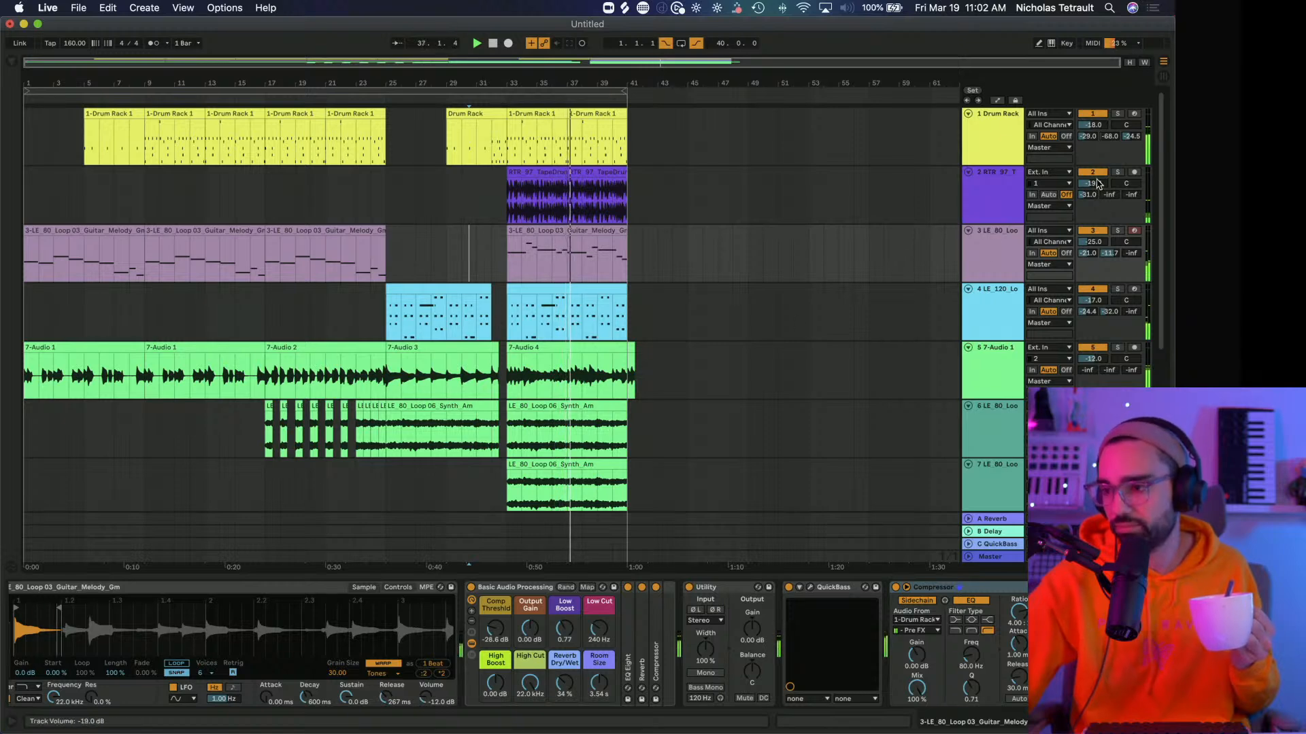
click(996, 197)
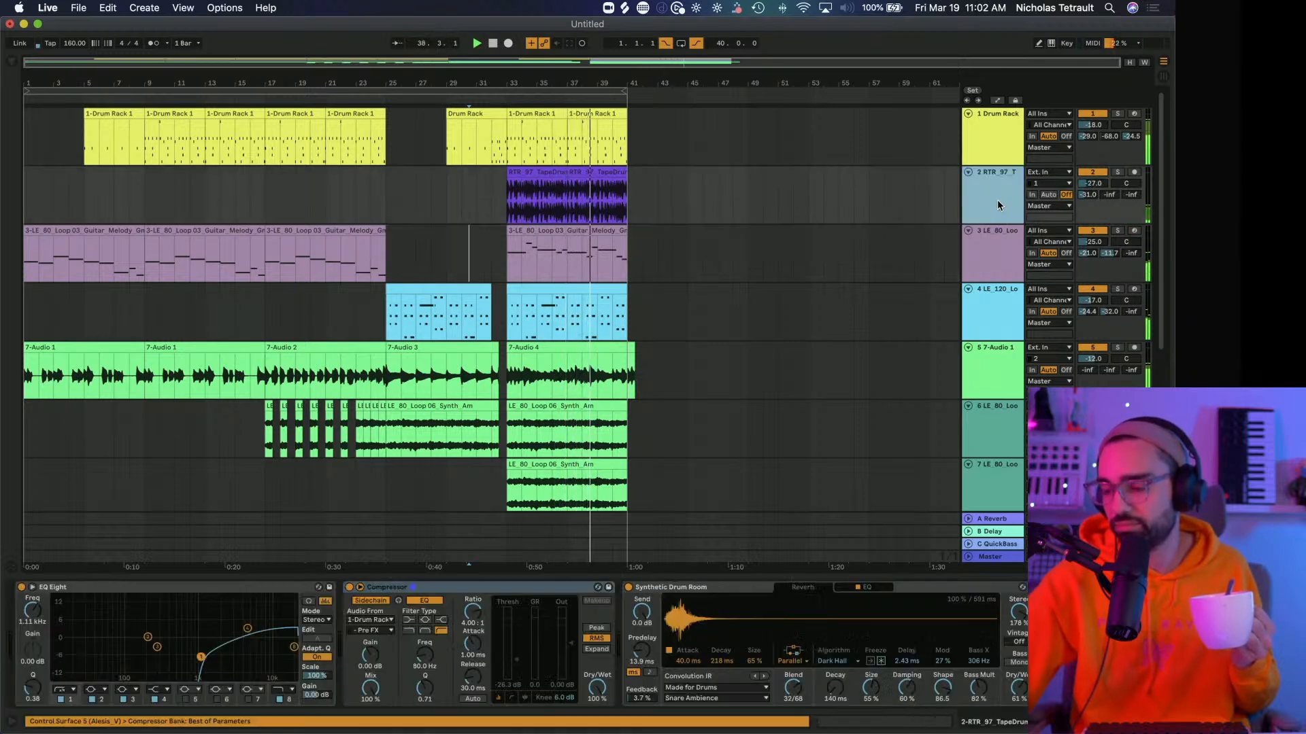
drag(1017, 689, 1017, 679)
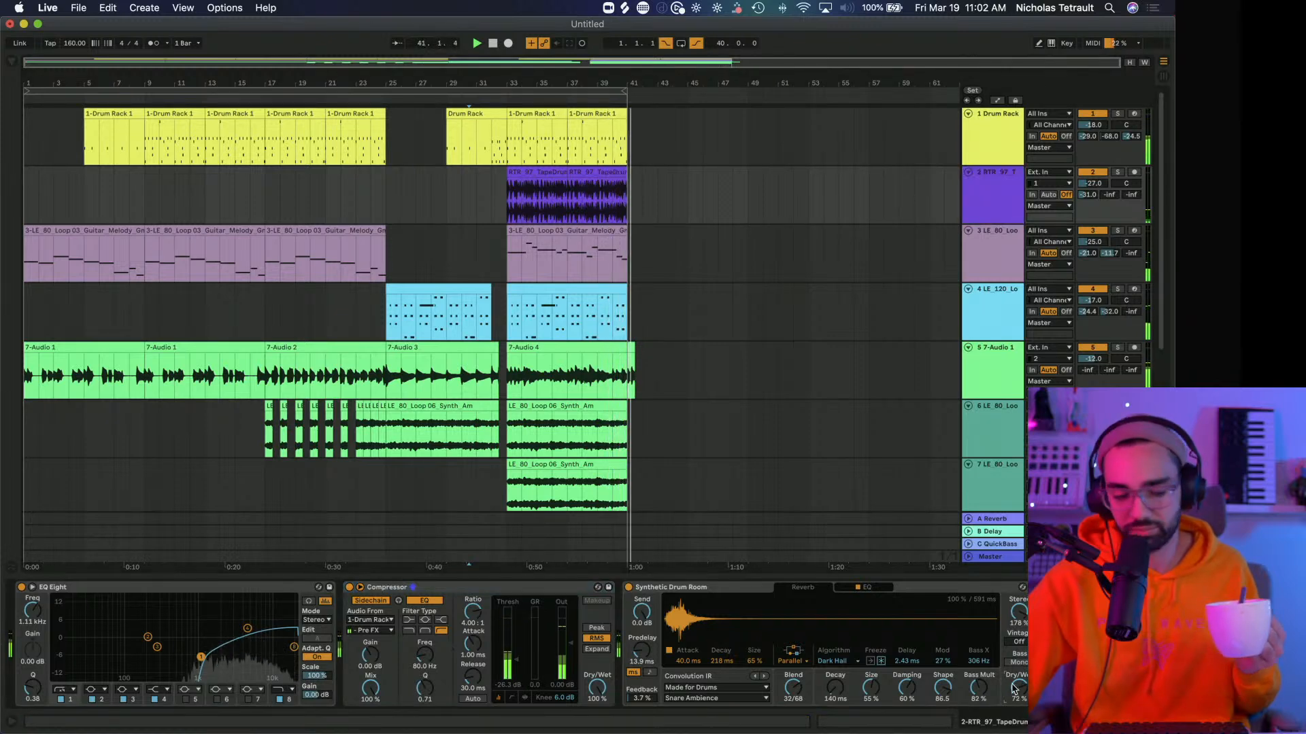
Replace the Synthetic Drum Room reverb on track 2 with the Cathedral Huge preset from the Hybrid Reverb hall presets.
click(10, 57)
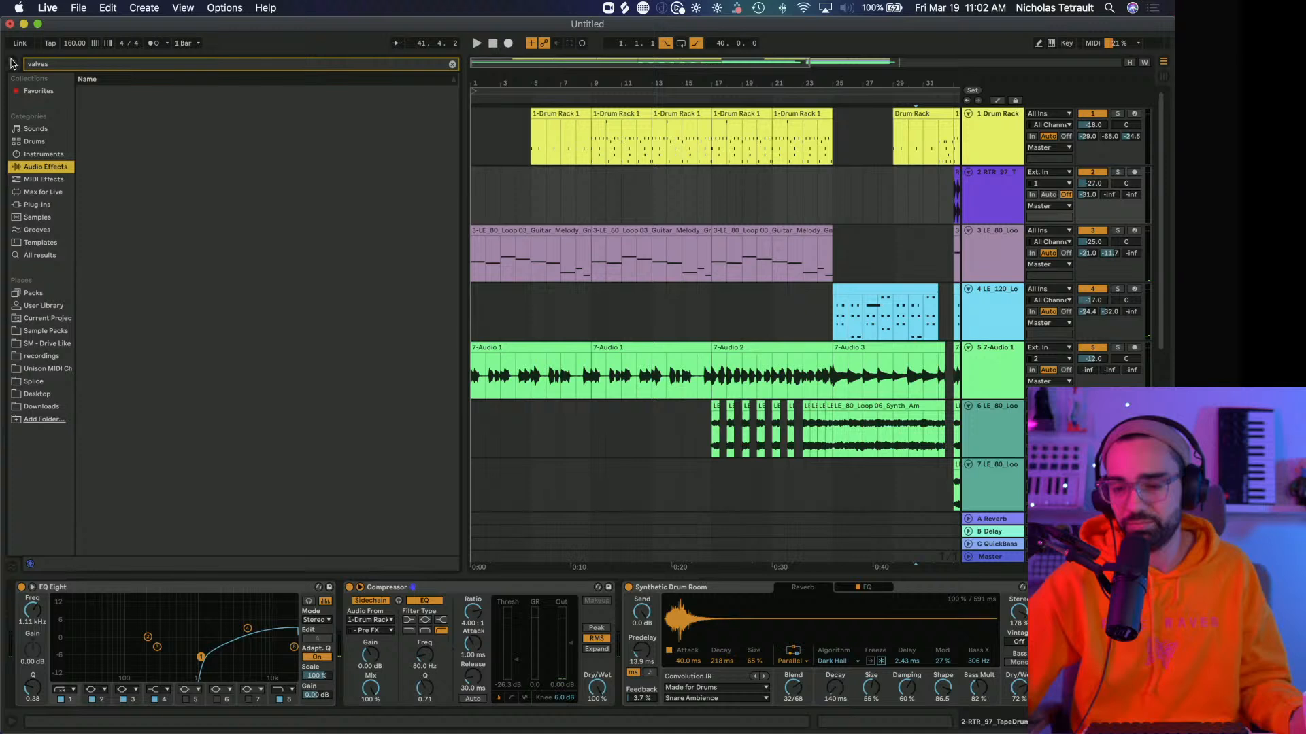
click(452, 65)
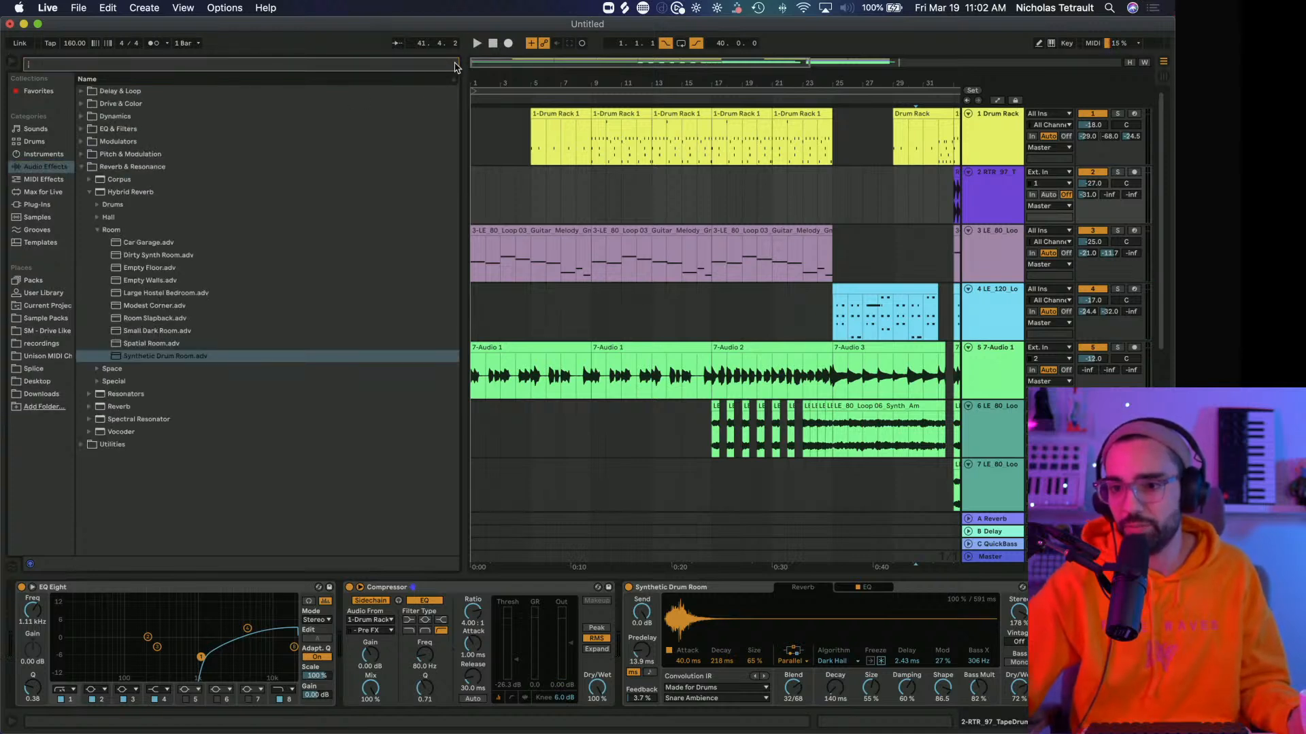
click(97, 230)
click(97, 217)
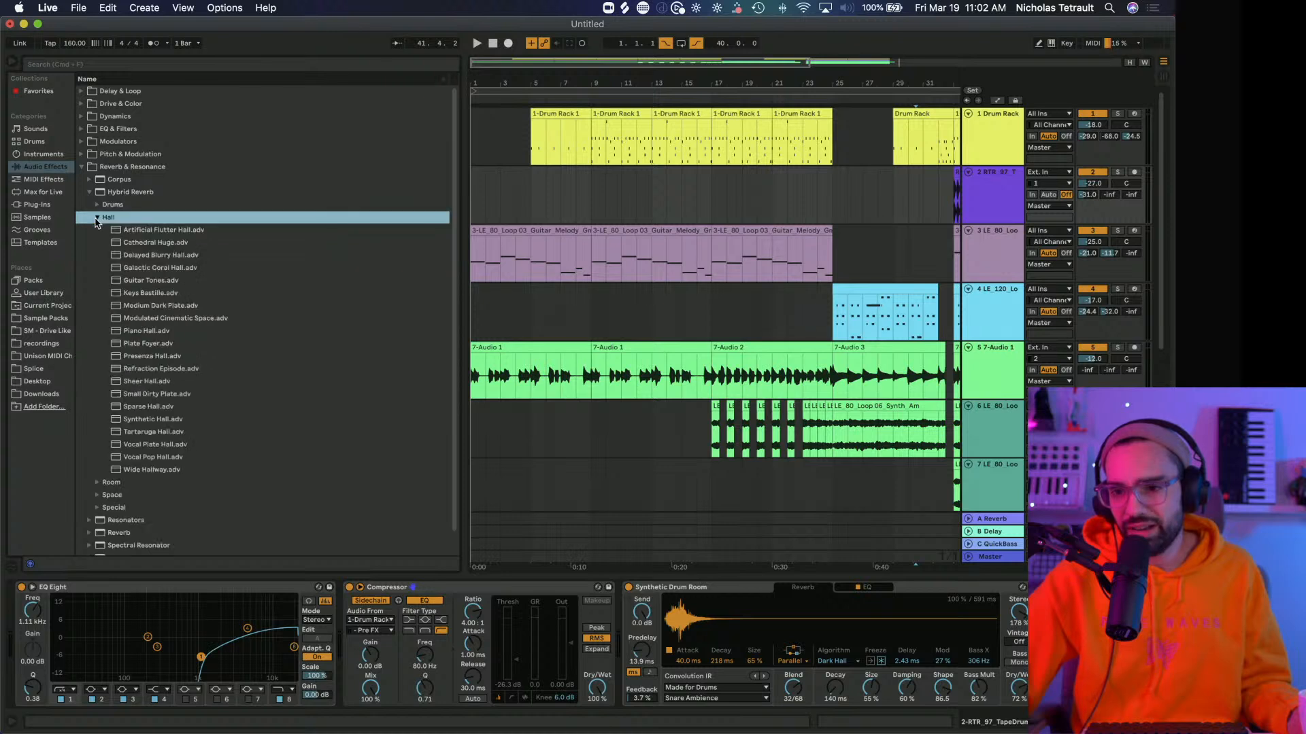
drag(143, 246, 851, 641)
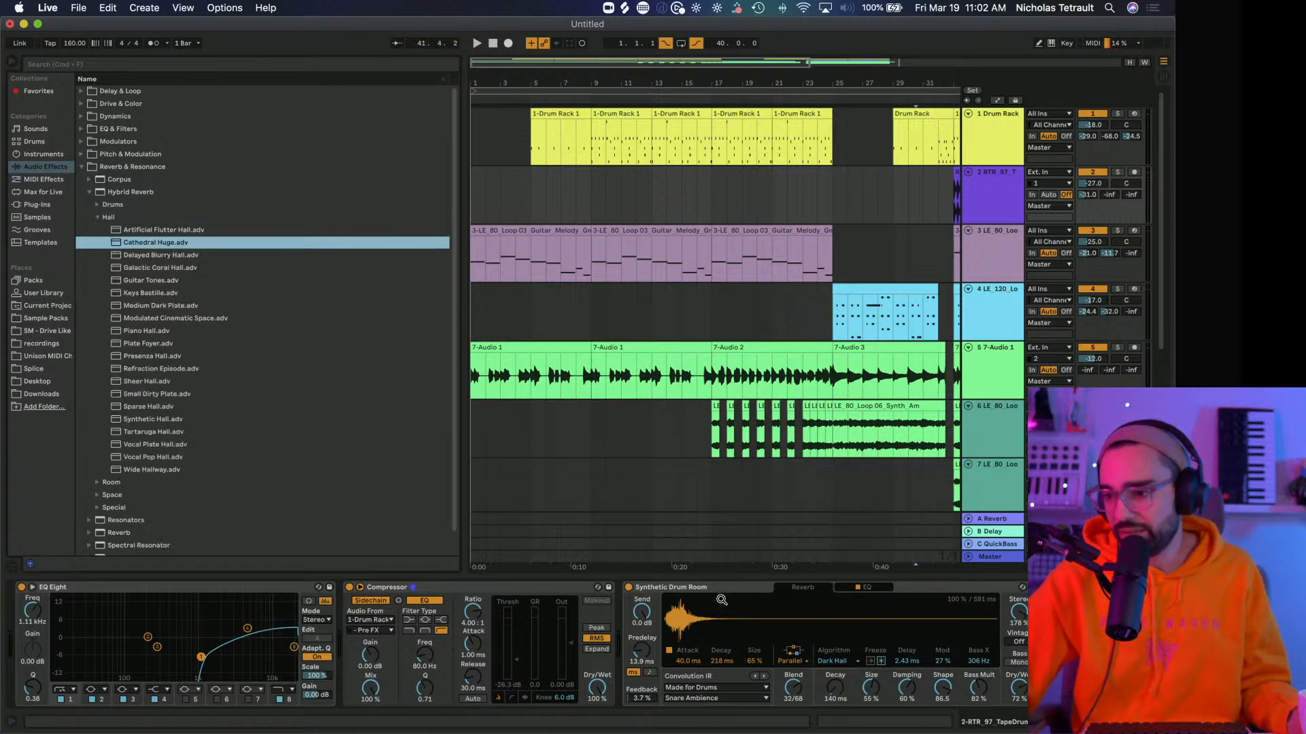
drag(741, 596, 719, 589)
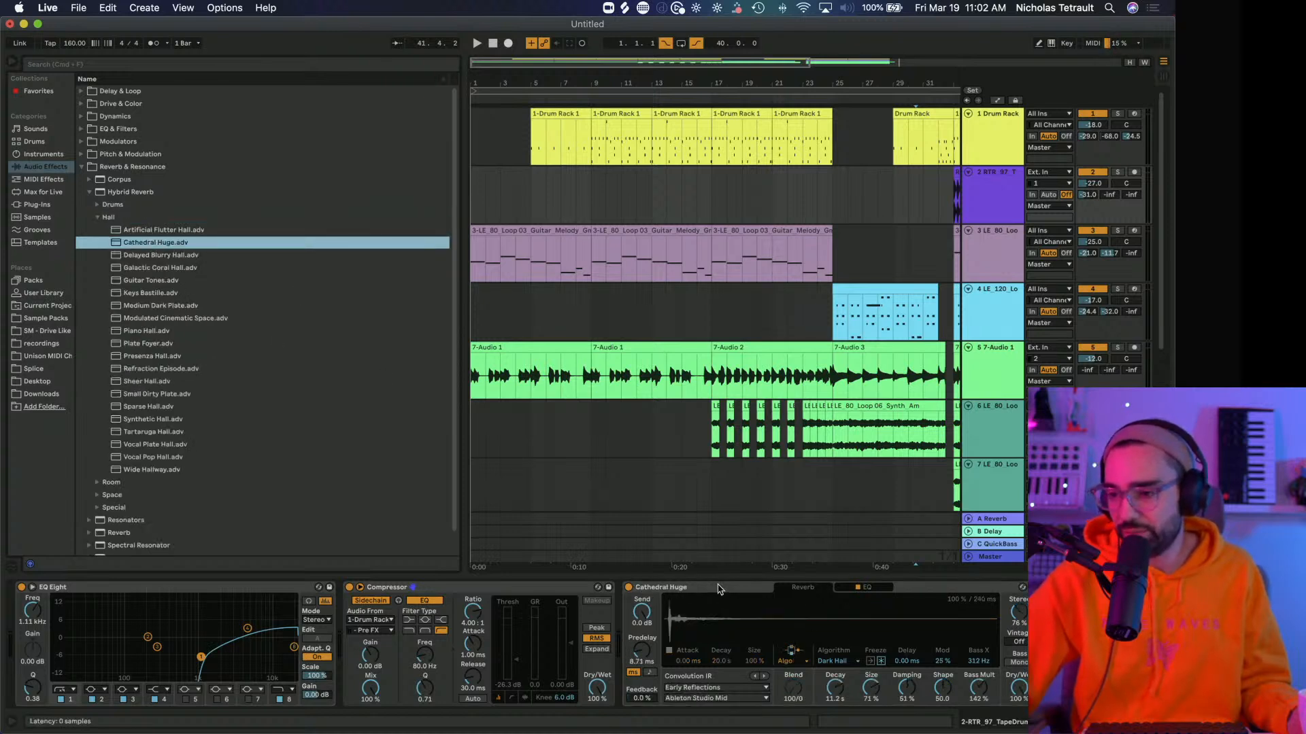
While playing the section, set the Cathedral Huge dry/wet to 54% and the track 2 volume to -23 dB.
drag(1018, 687, 1018, 704)
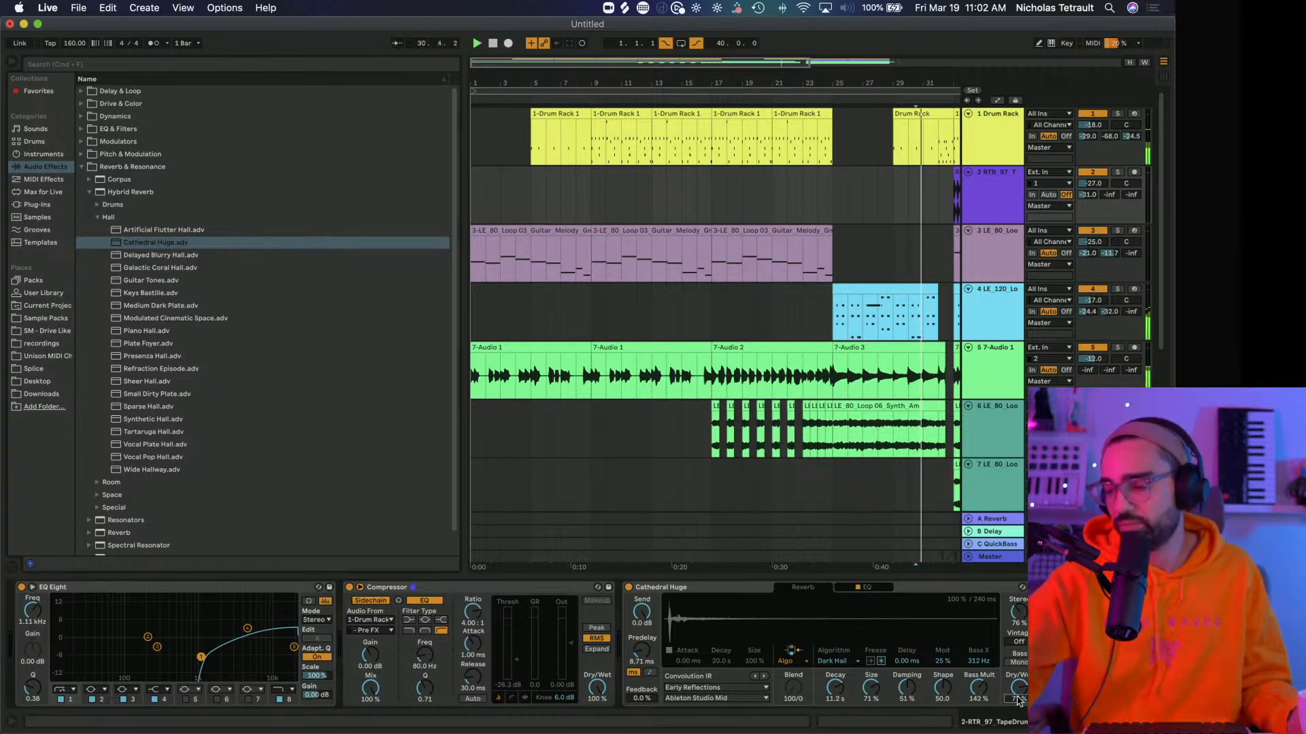
scroll(728, 379, right, 10)
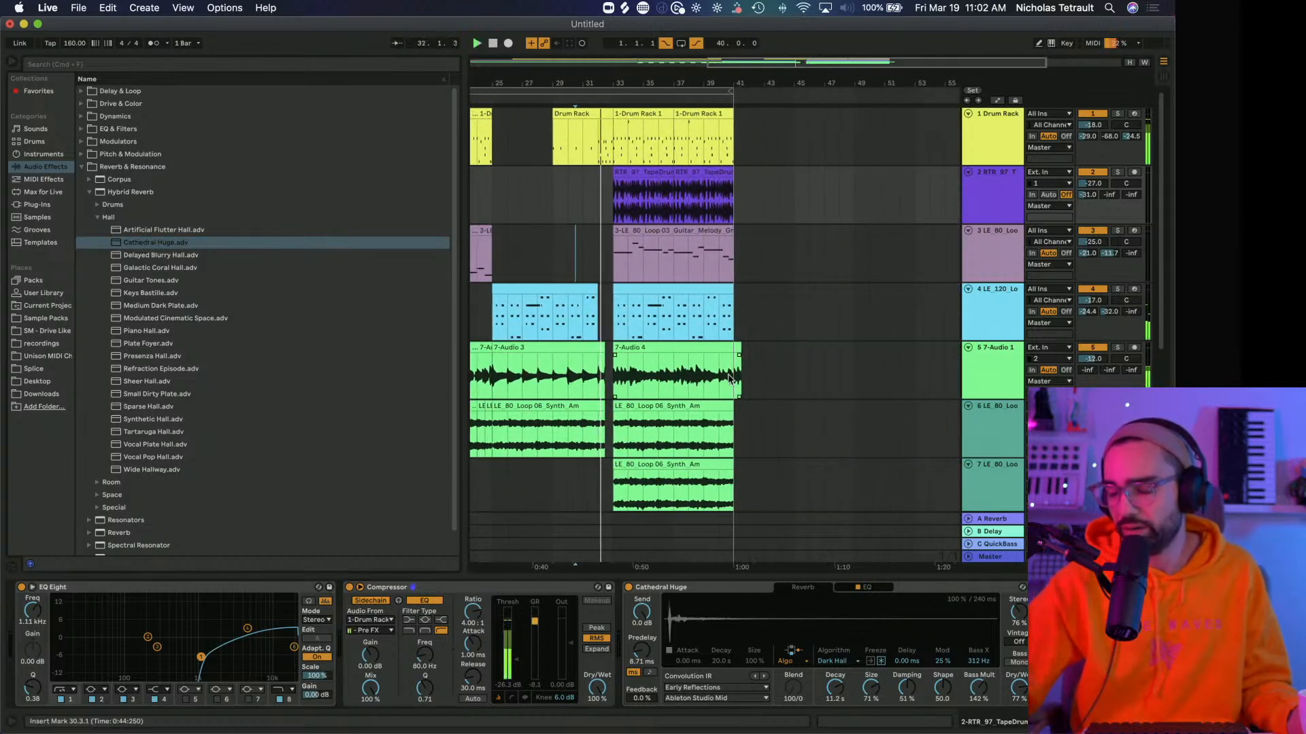
scroll(728, 379, left, 1)
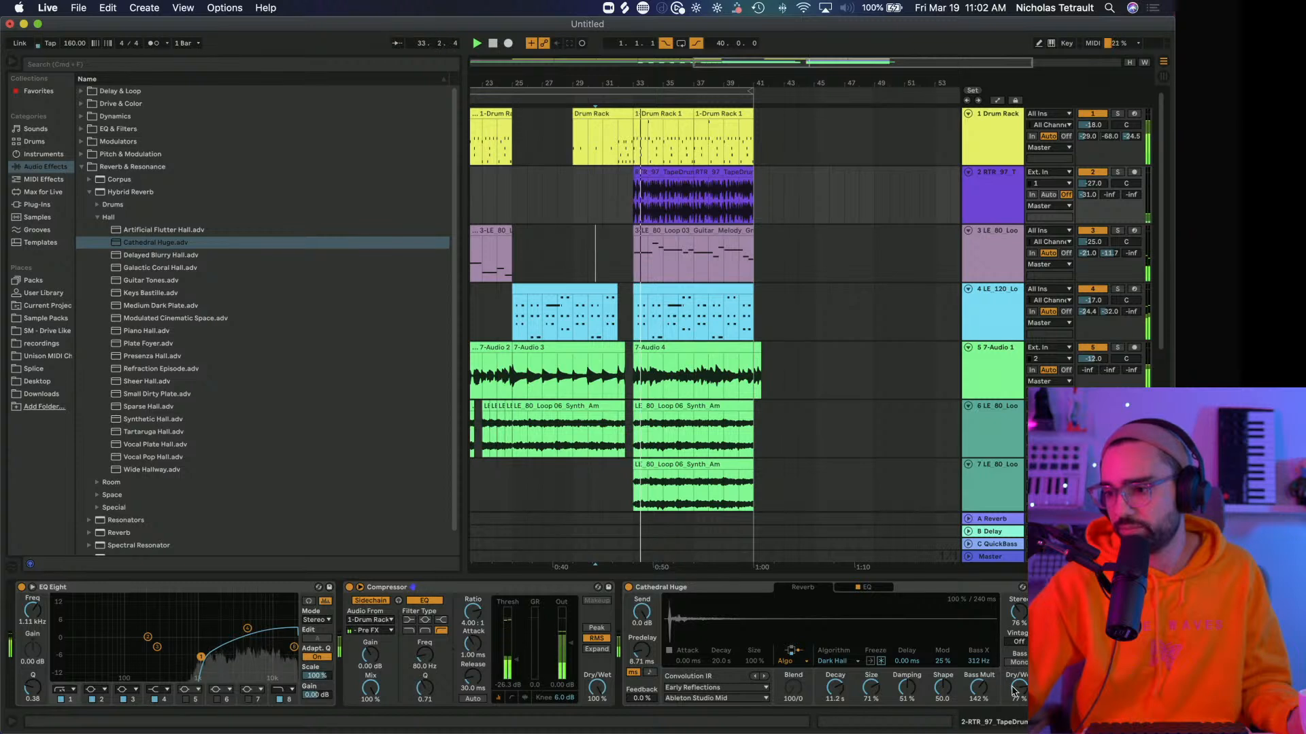
drag(1018, 687, 1018, 695)
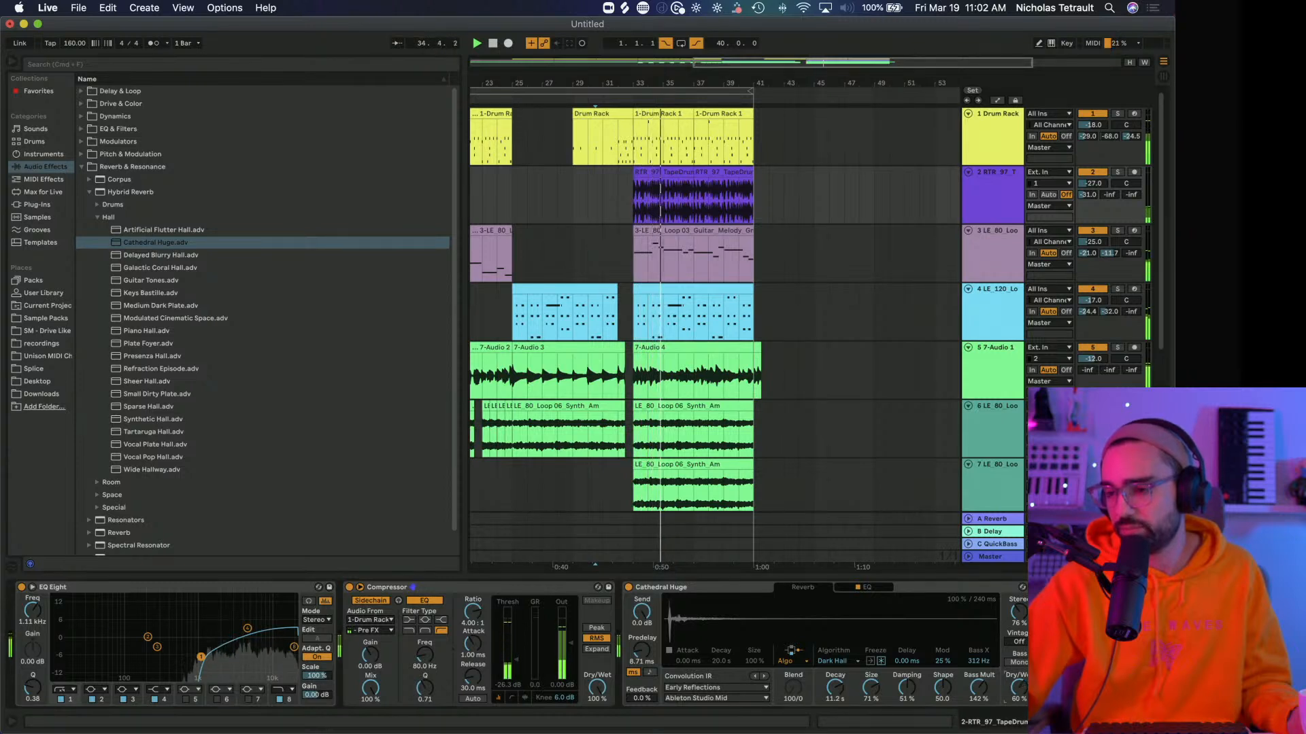
drag(1105, 186, 1105, 178)
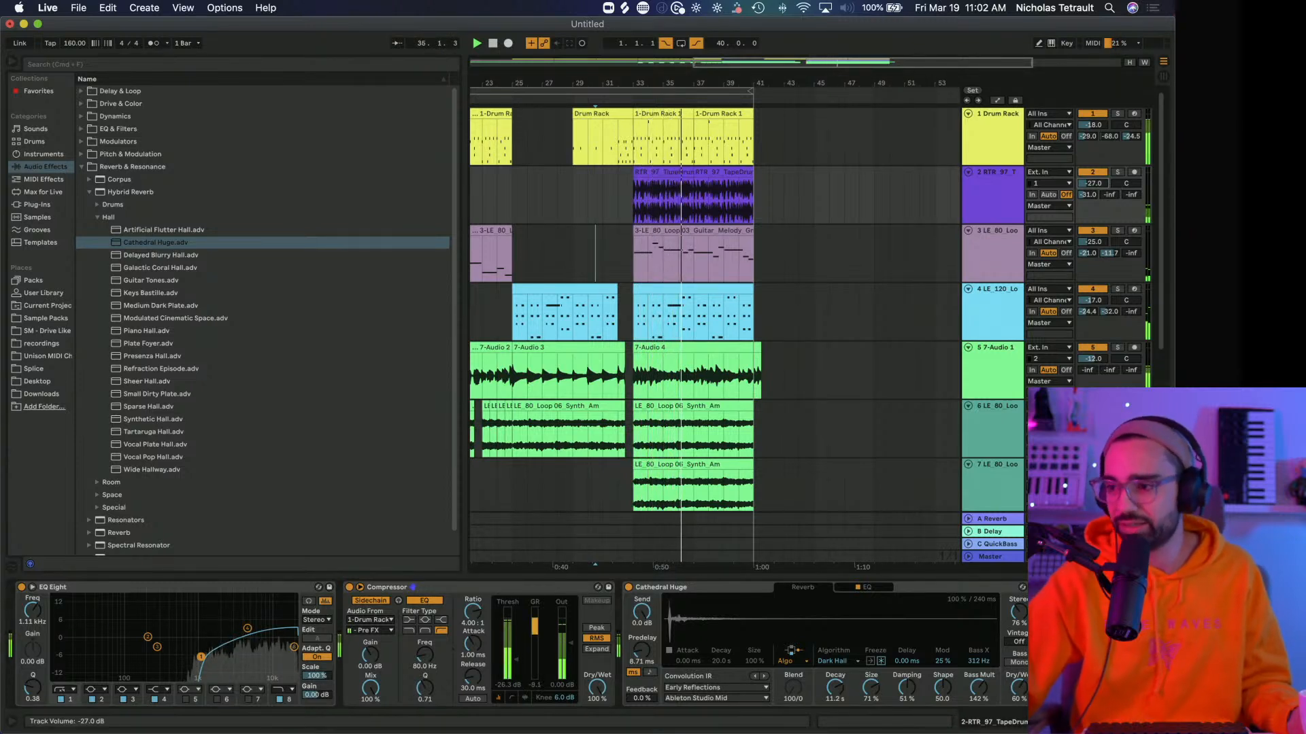
drag(1018, 687, 1018, 690)
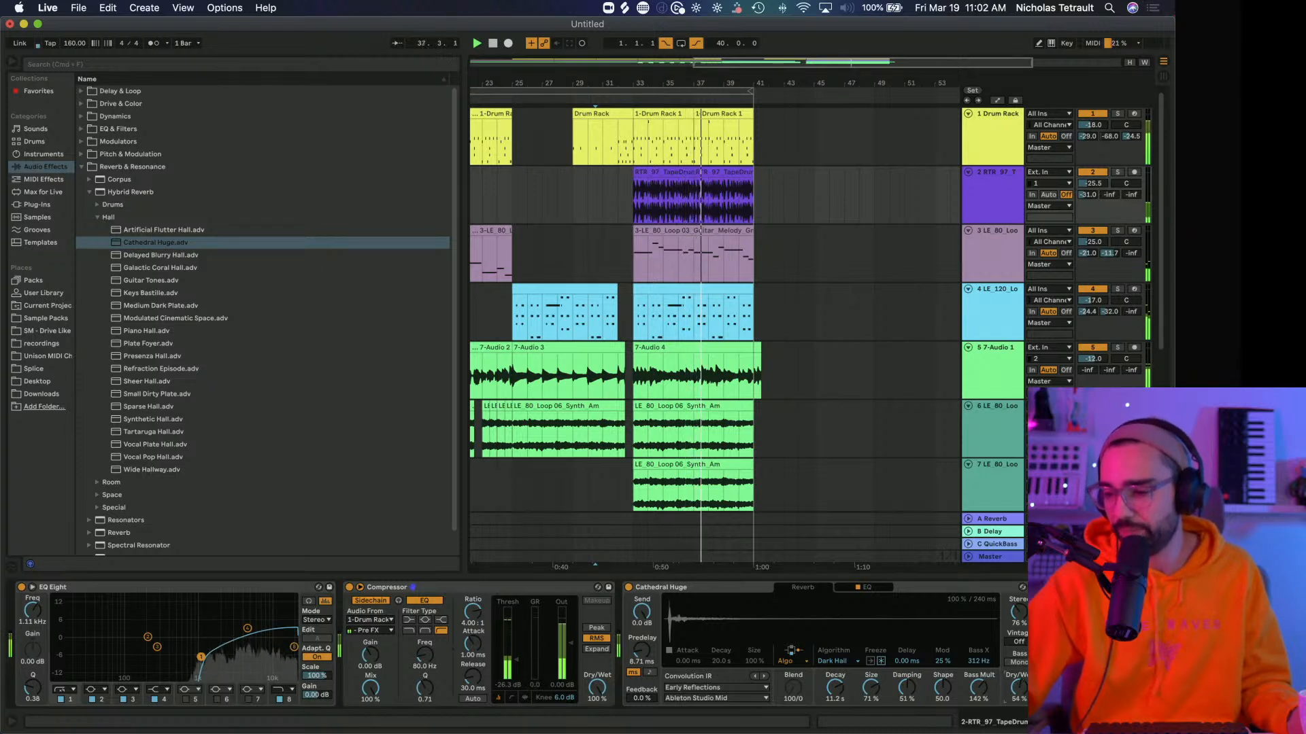
drag(1095, 184, 1095, 186)
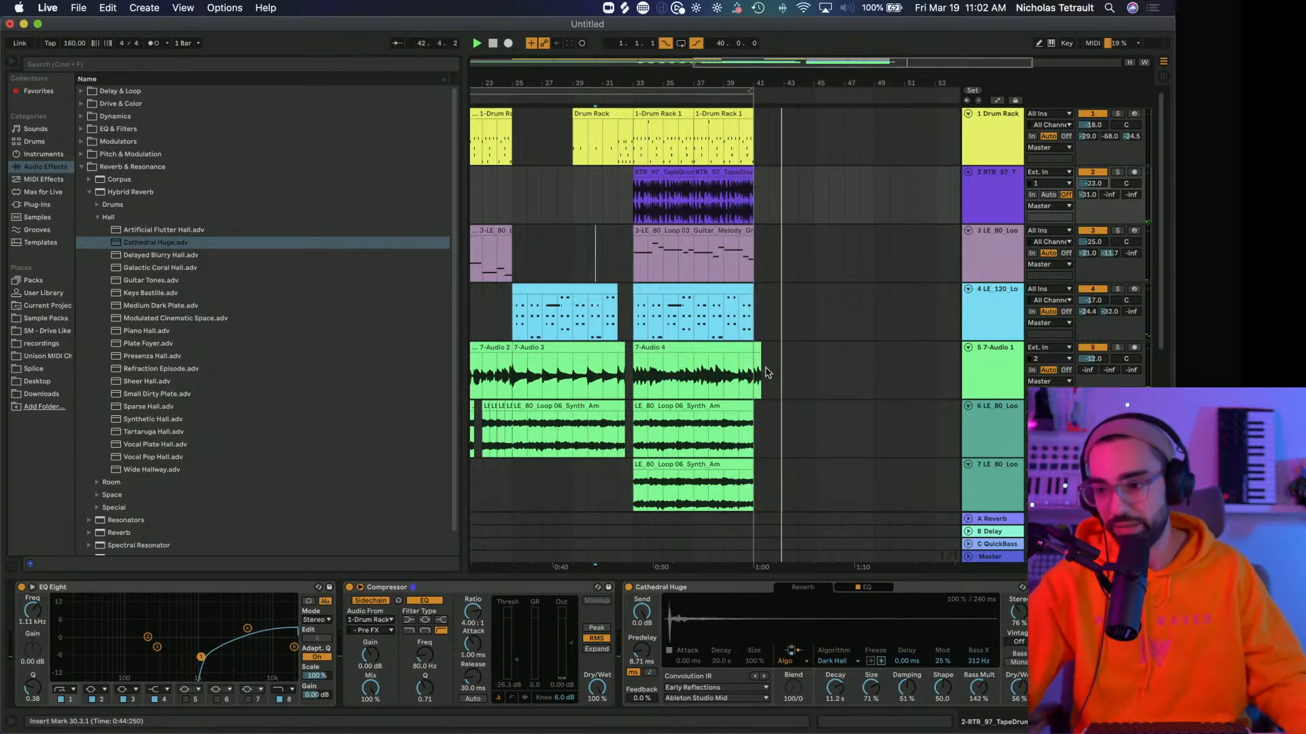
Trim the 7-Audio 4 clip on track 5 to end at bar 41 and select the synth clip on track 7.
drag(762, 349, 753, 350)
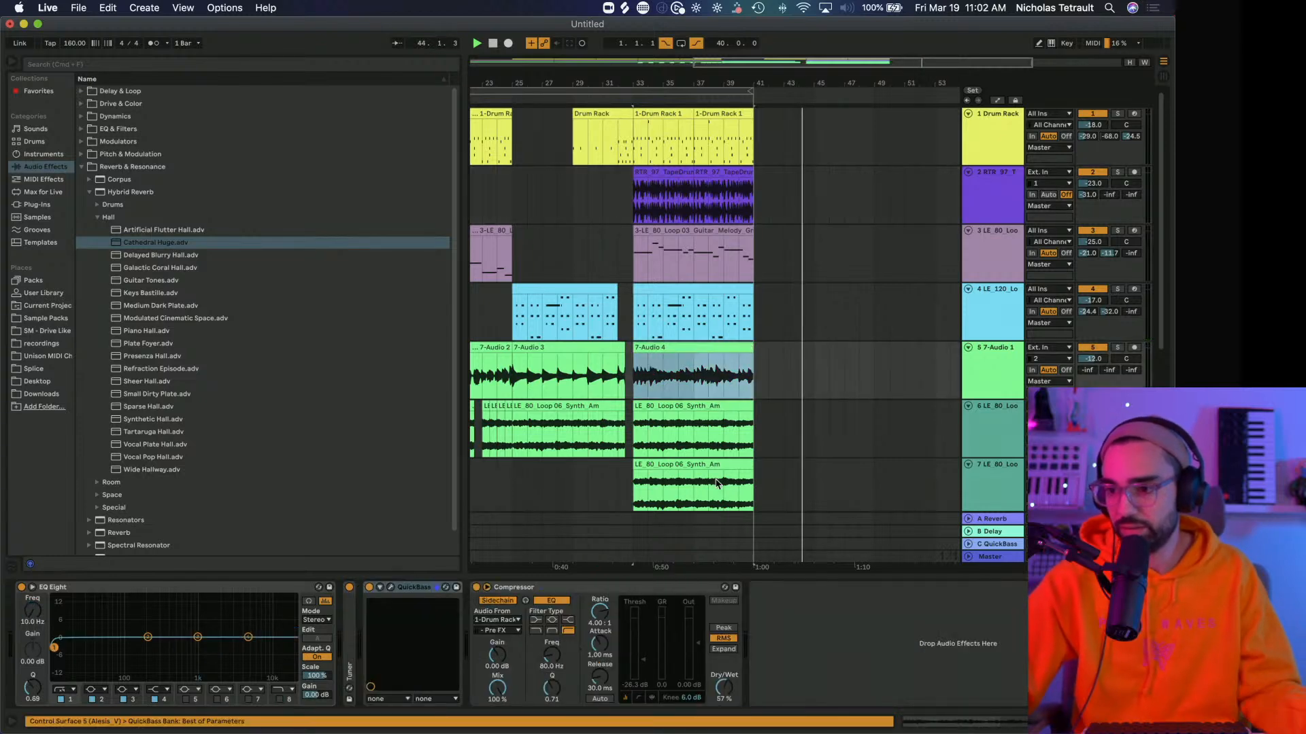
scroll(714, 441, down, 3)
click(714, 441)
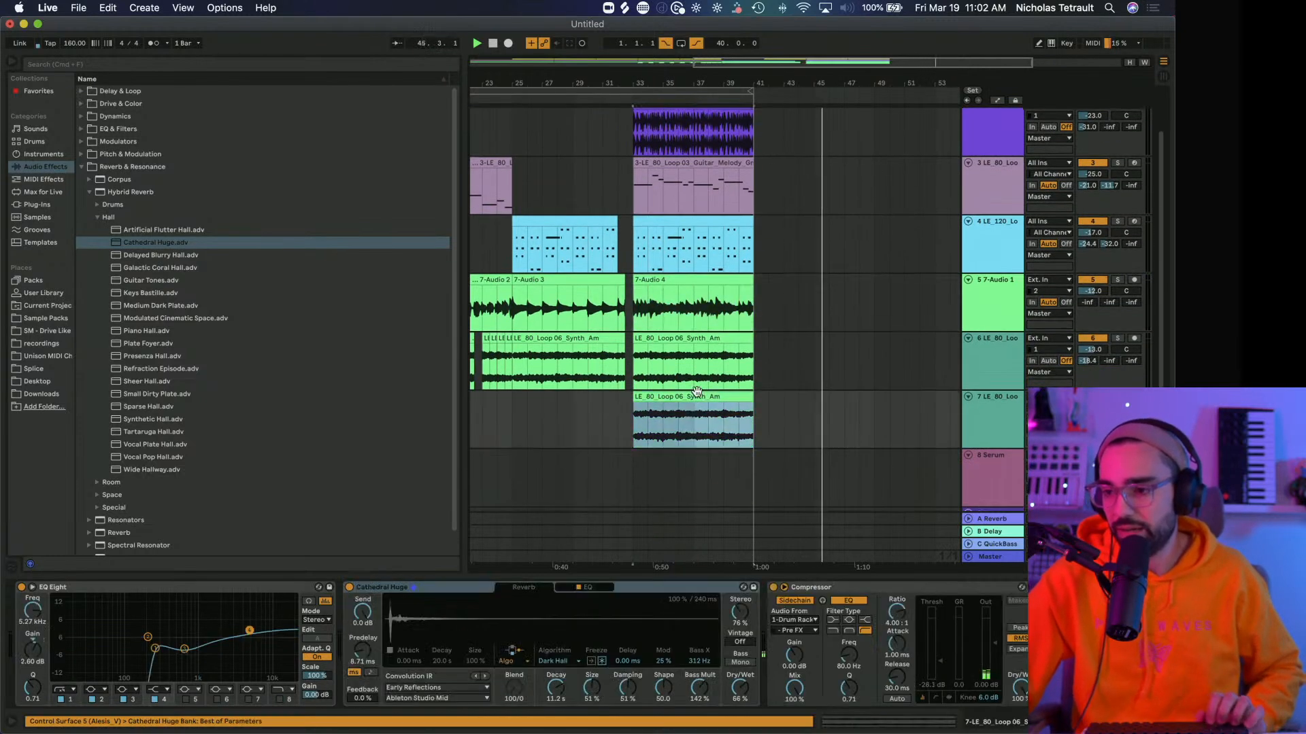
Duplicate the clips from bars 33 to 41 on all seven tracks so the section continues to bar 49.
scroll(714, 204, up, 2)
shift+click(668, 114)
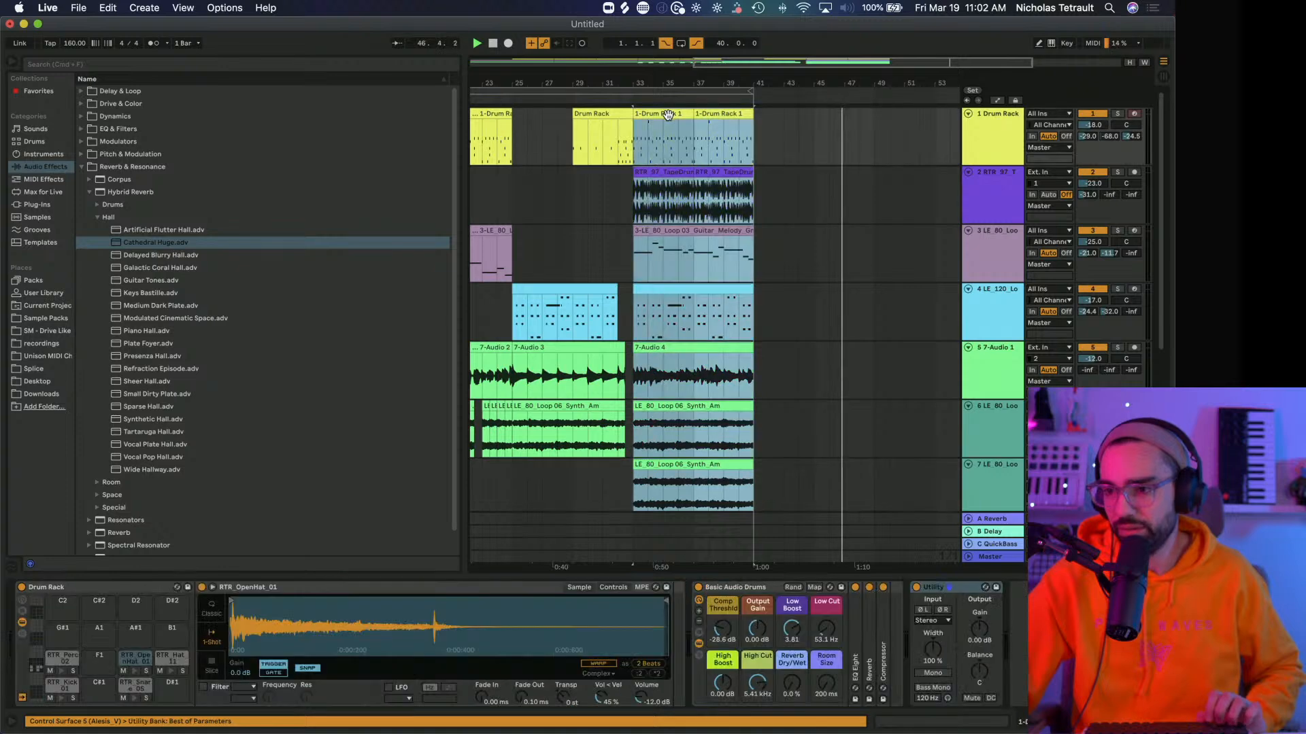
key(super+d)
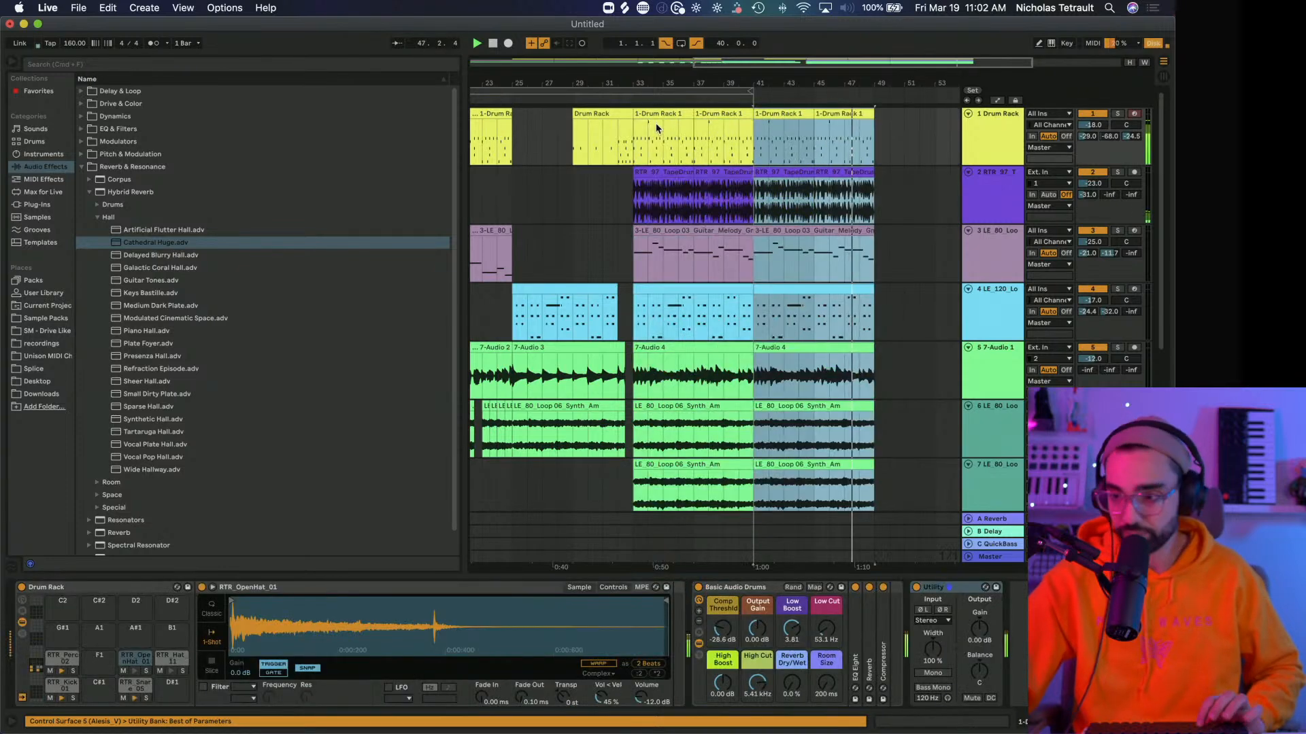
Play the arrangement from bar 25 and hide the browser.
click(543, 204)
click(512, 207)
key(space)
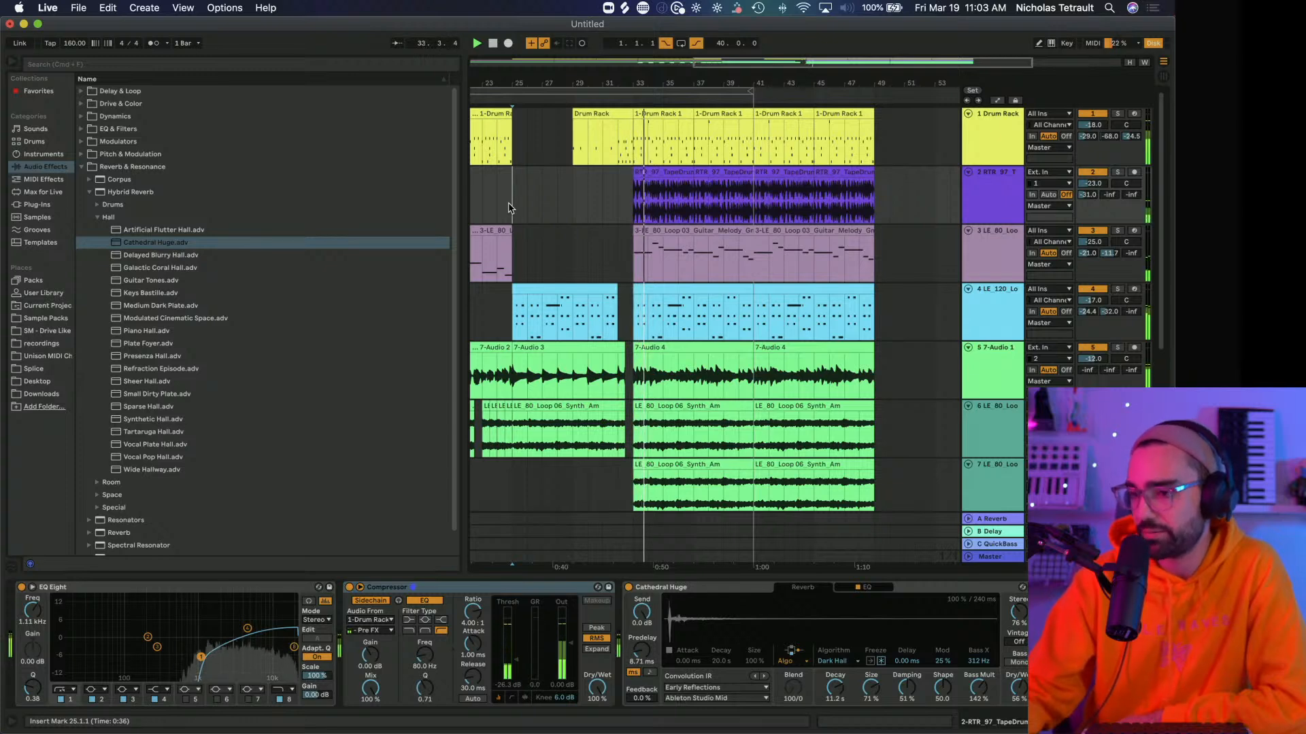
click(12, 65)
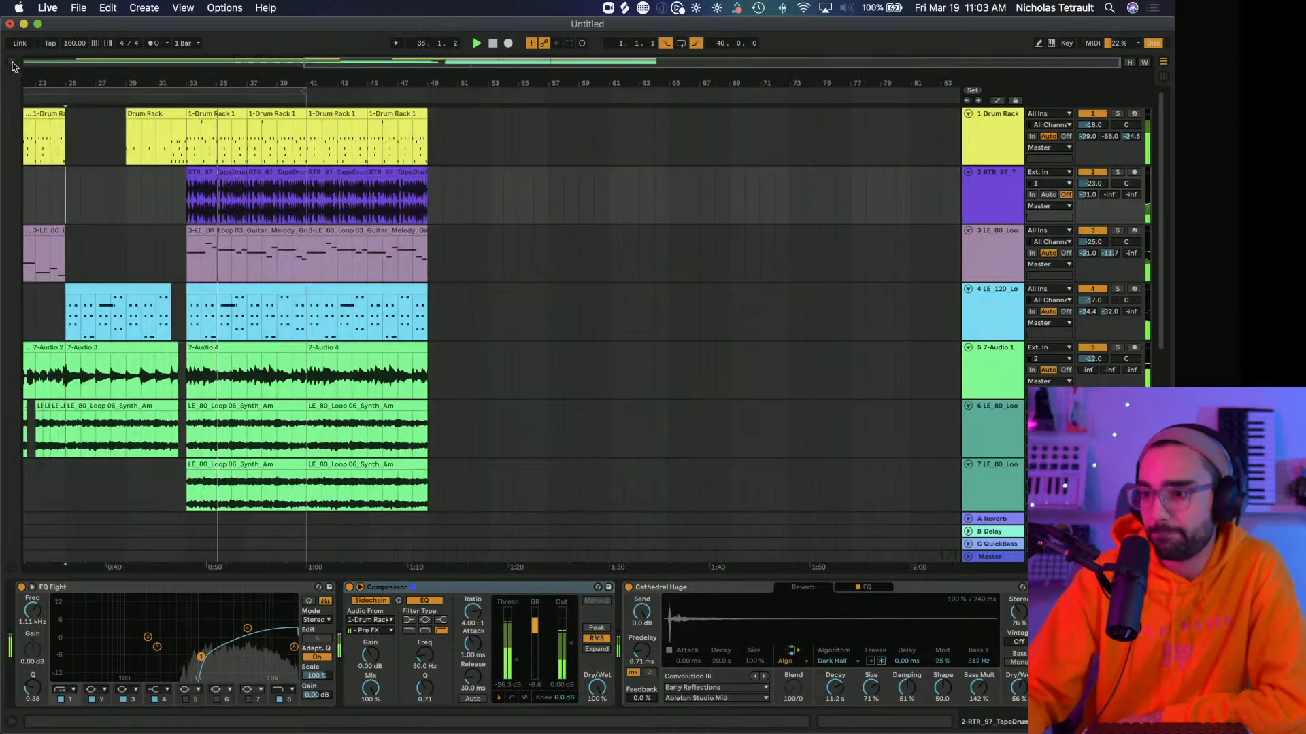
While the section plays, pan track 3 to 9R.
scroll(153, 170, down, 3)
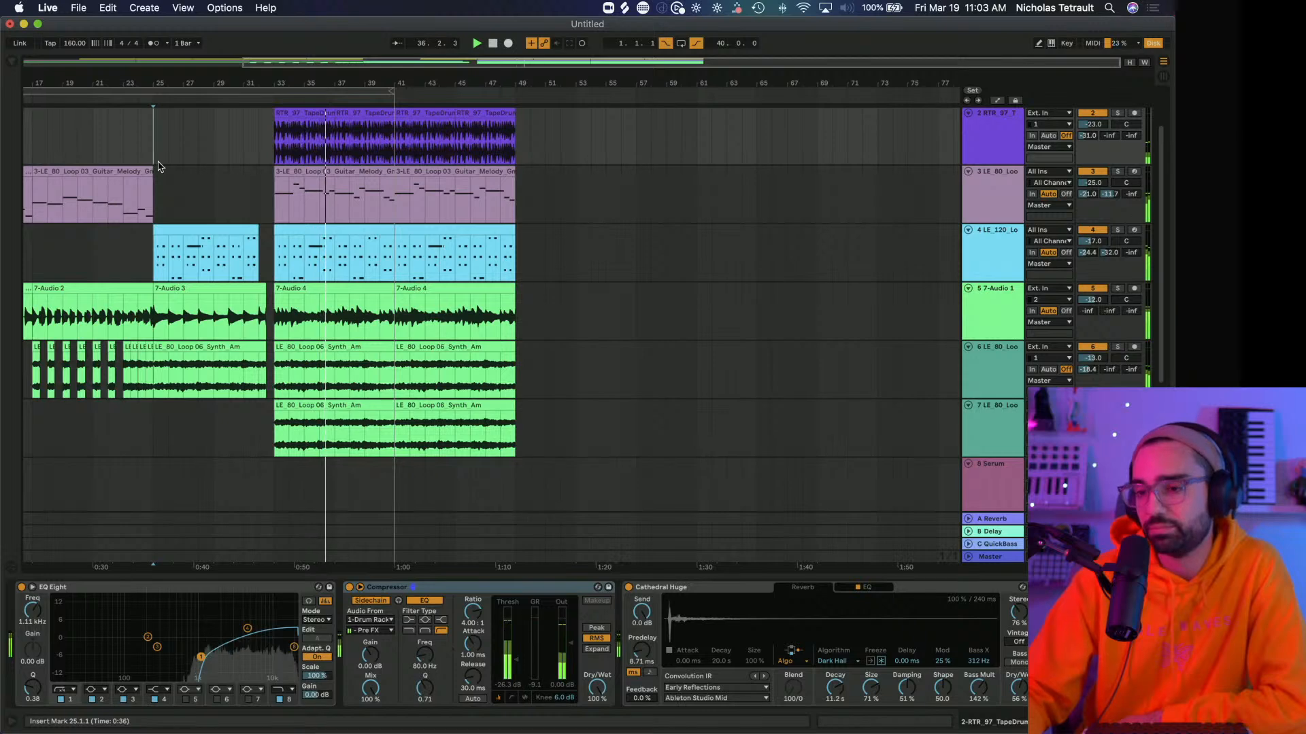
scroll(164, 168, left, 1)
scroll(214, 167, up, 3)
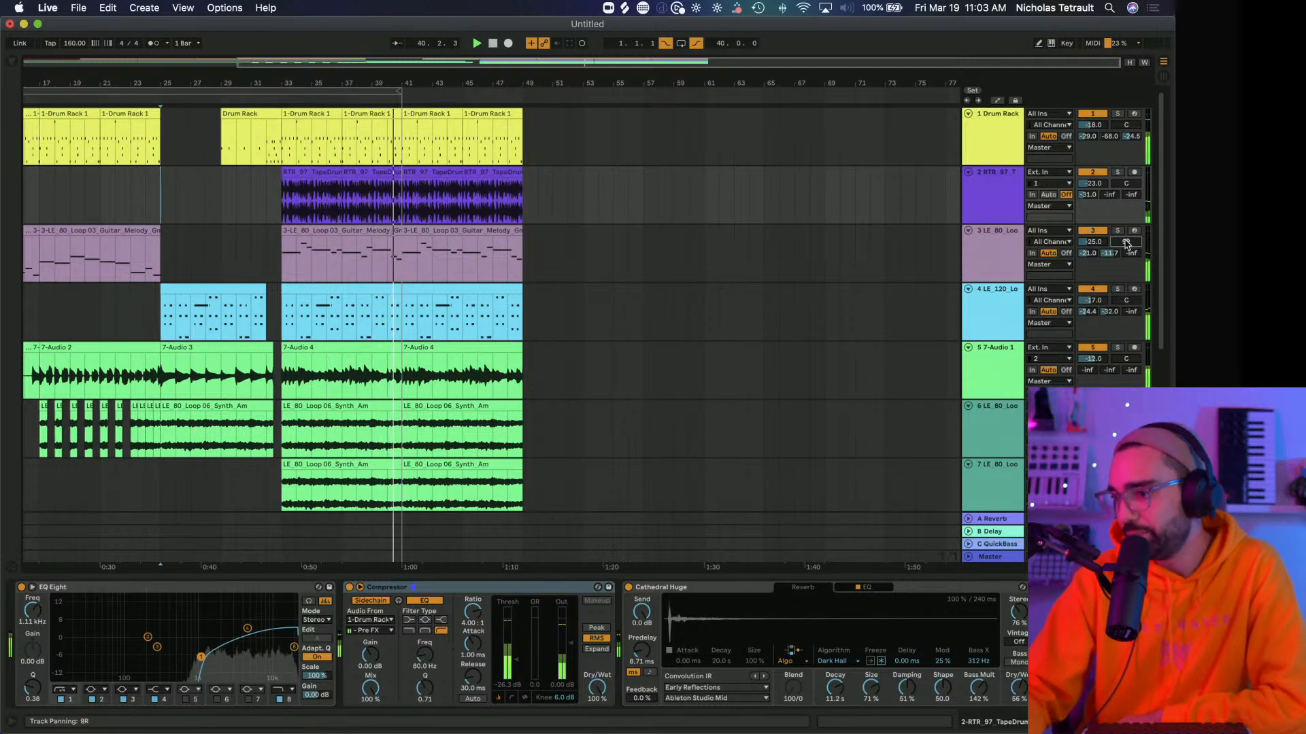
scroll(657, 264, down, 4)
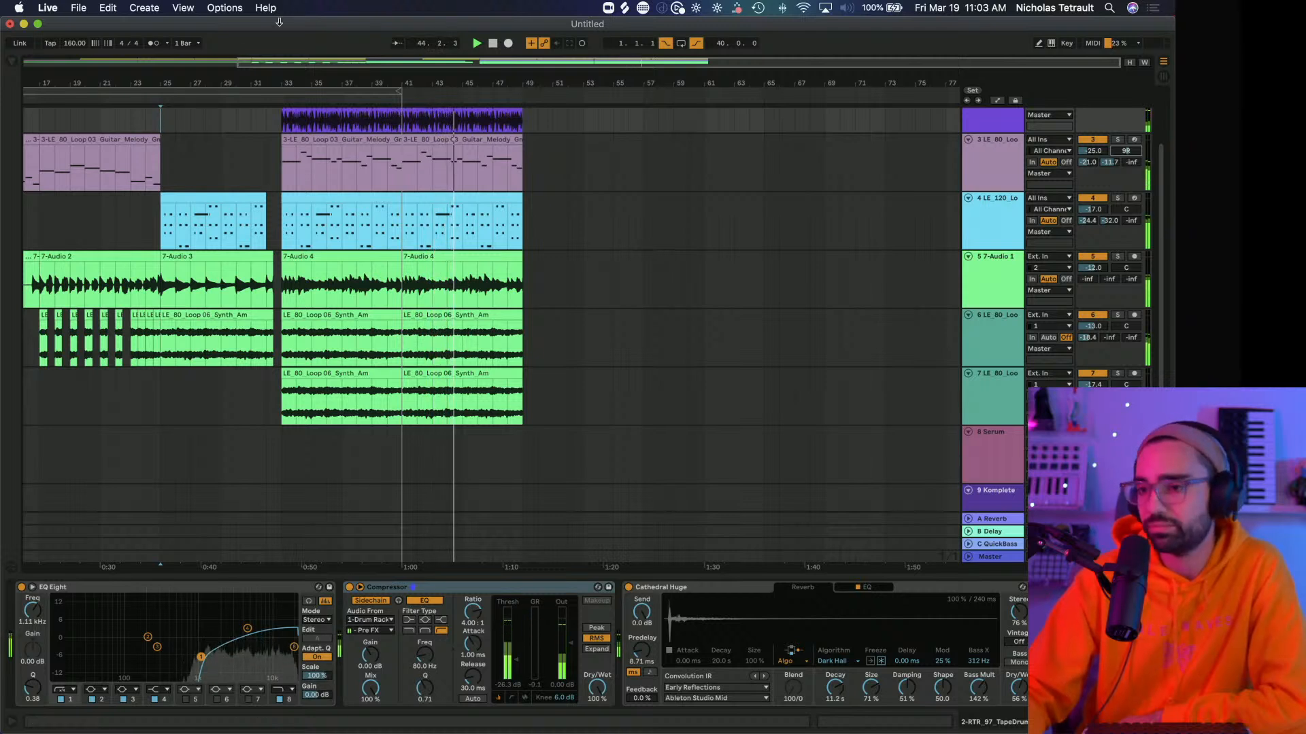
Play the song from the beginning and set the loop region to bars 33 to 49.
mouse_move(68, 94)
mouse_down()
mouse_move(282, 85)
mouse_move(172, 83)
mouse_move(198, 82)
mouse_up()
scroll(244, 251, up, 3)
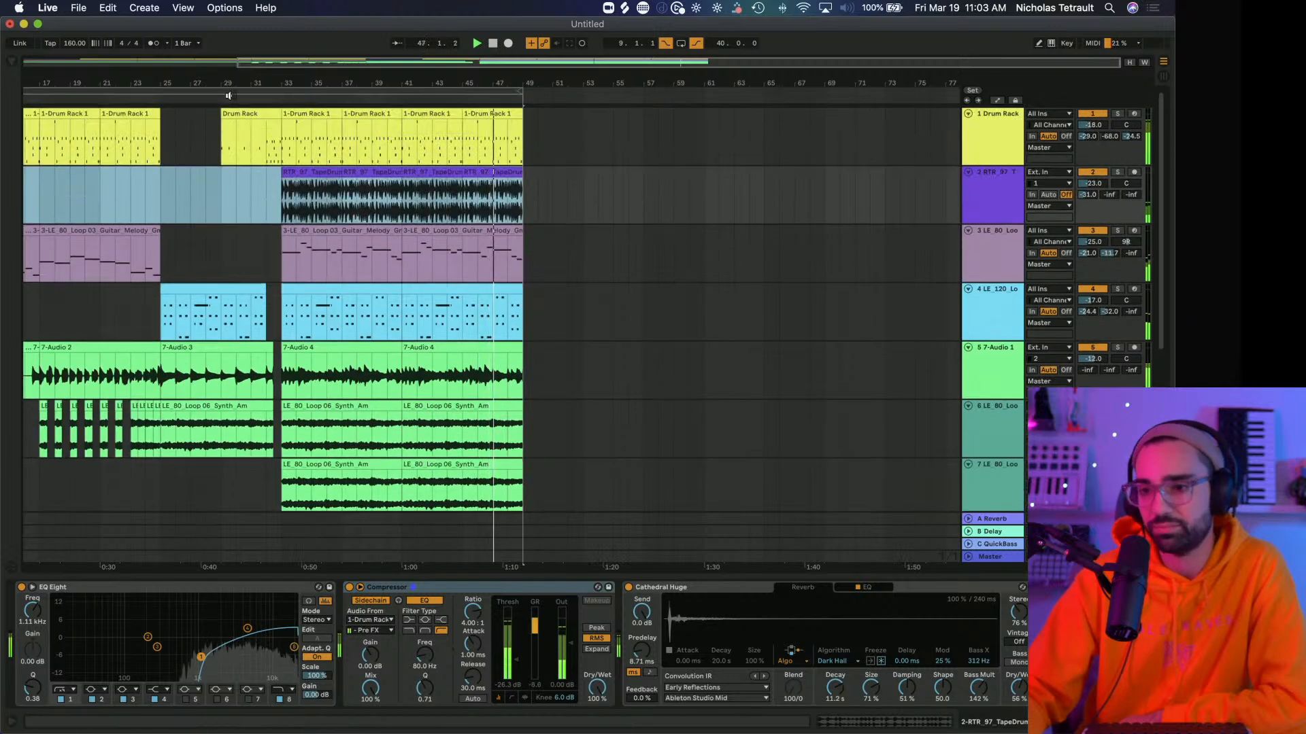
scroll(245, 251, left, 2)
scroll(245, 251, left, 5)
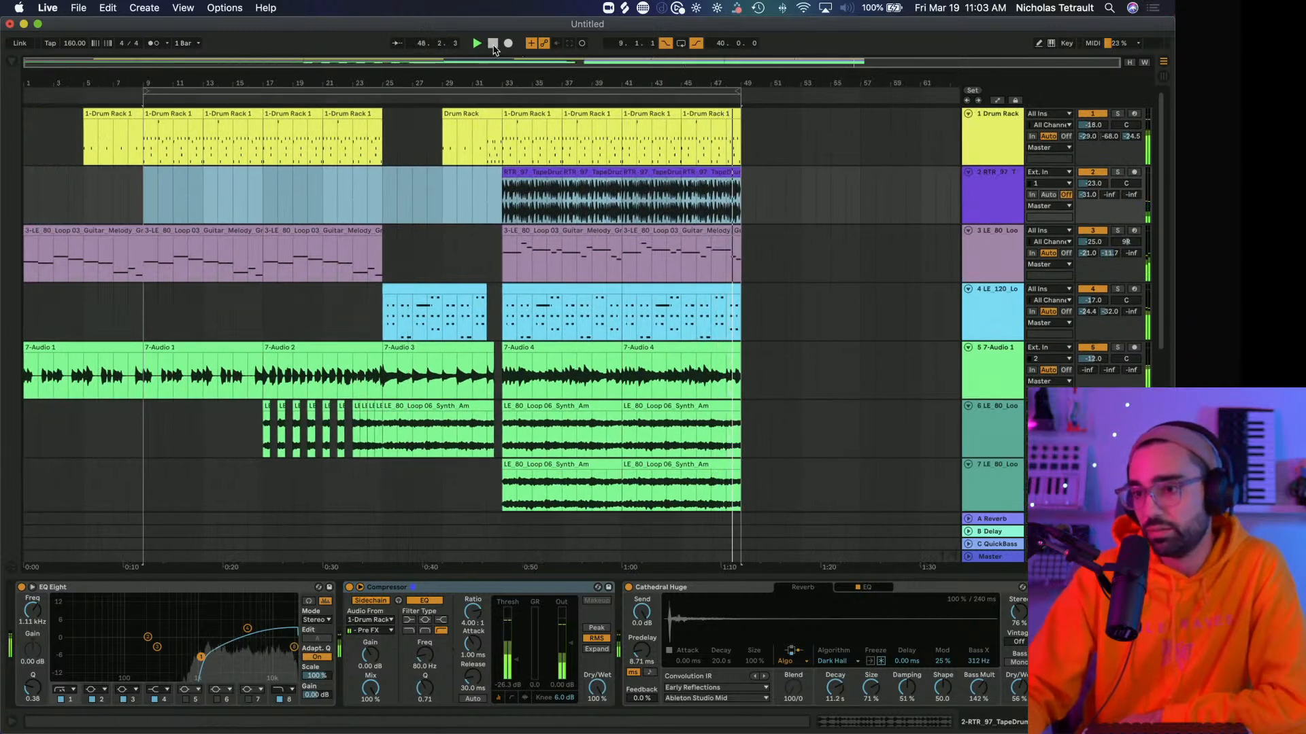
double_click(493, 44)
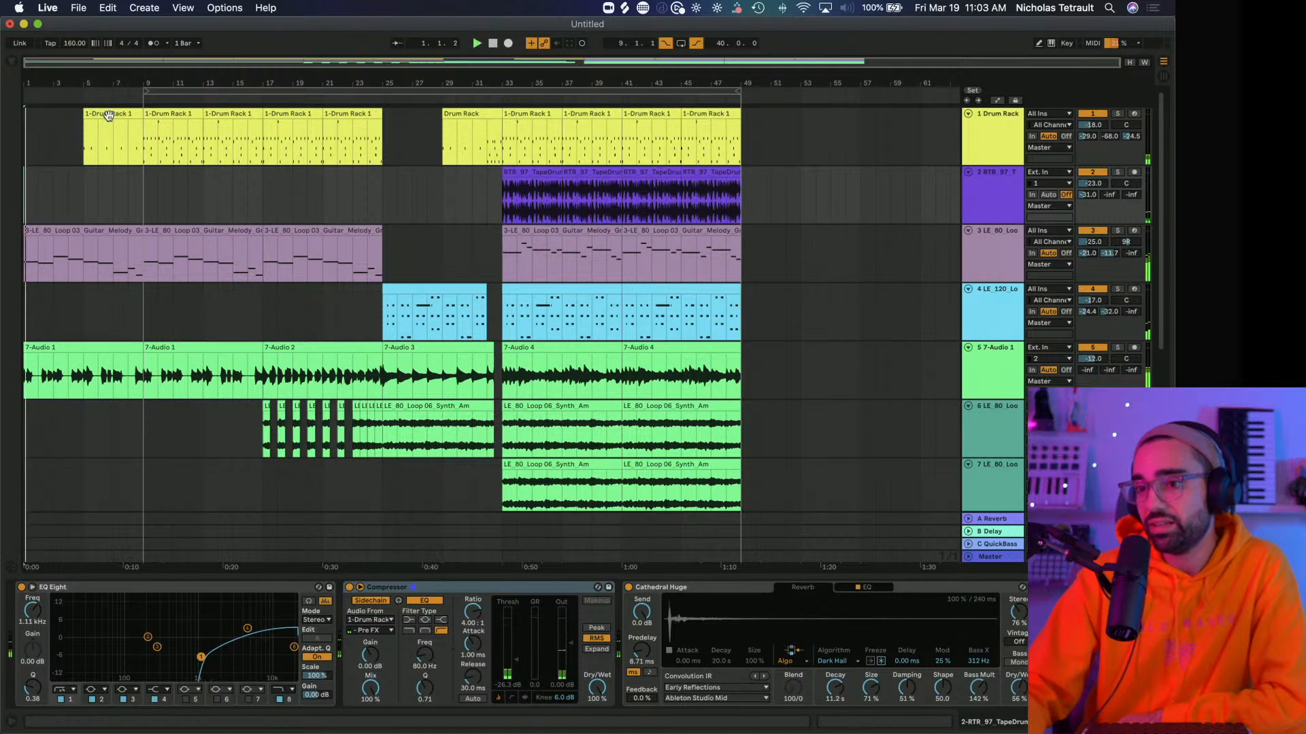
drag(149, 94, 502, 93)
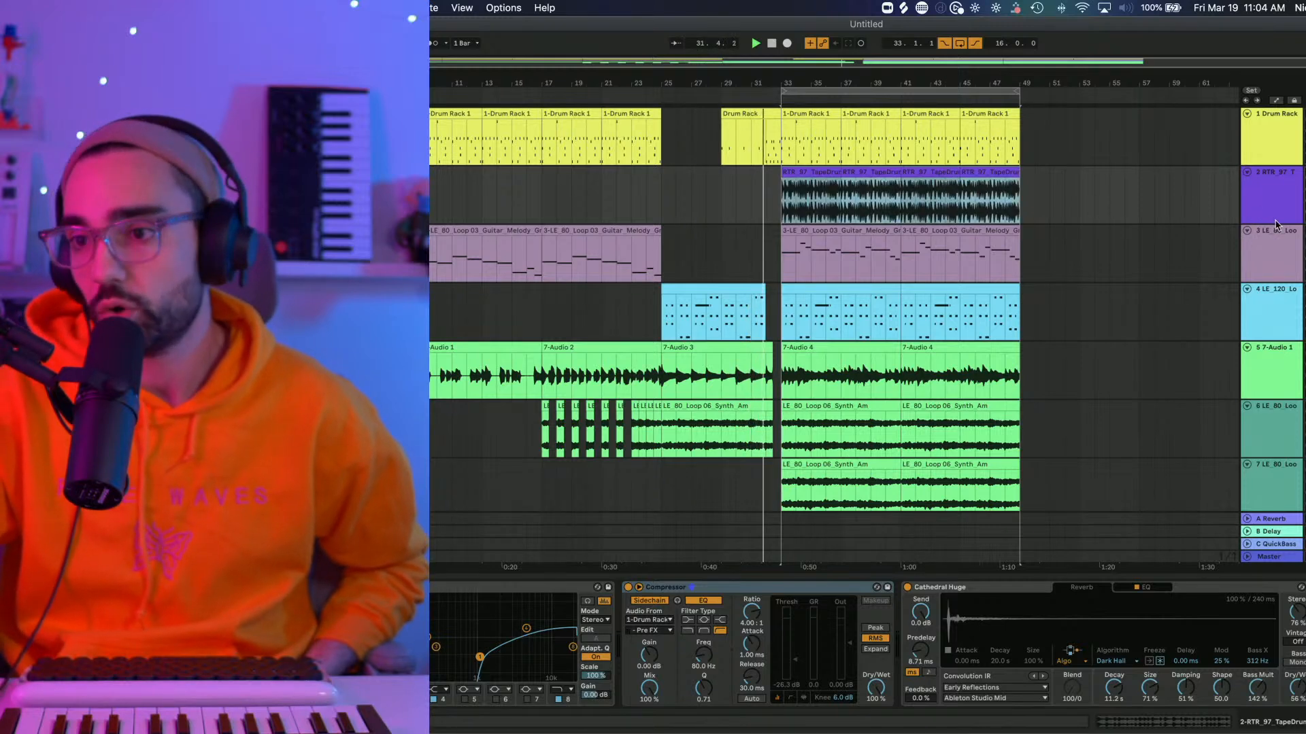
Open the QuickBass plugin on track 5 to look at its window, and close it.
scroll(1265, 258, down, 1)
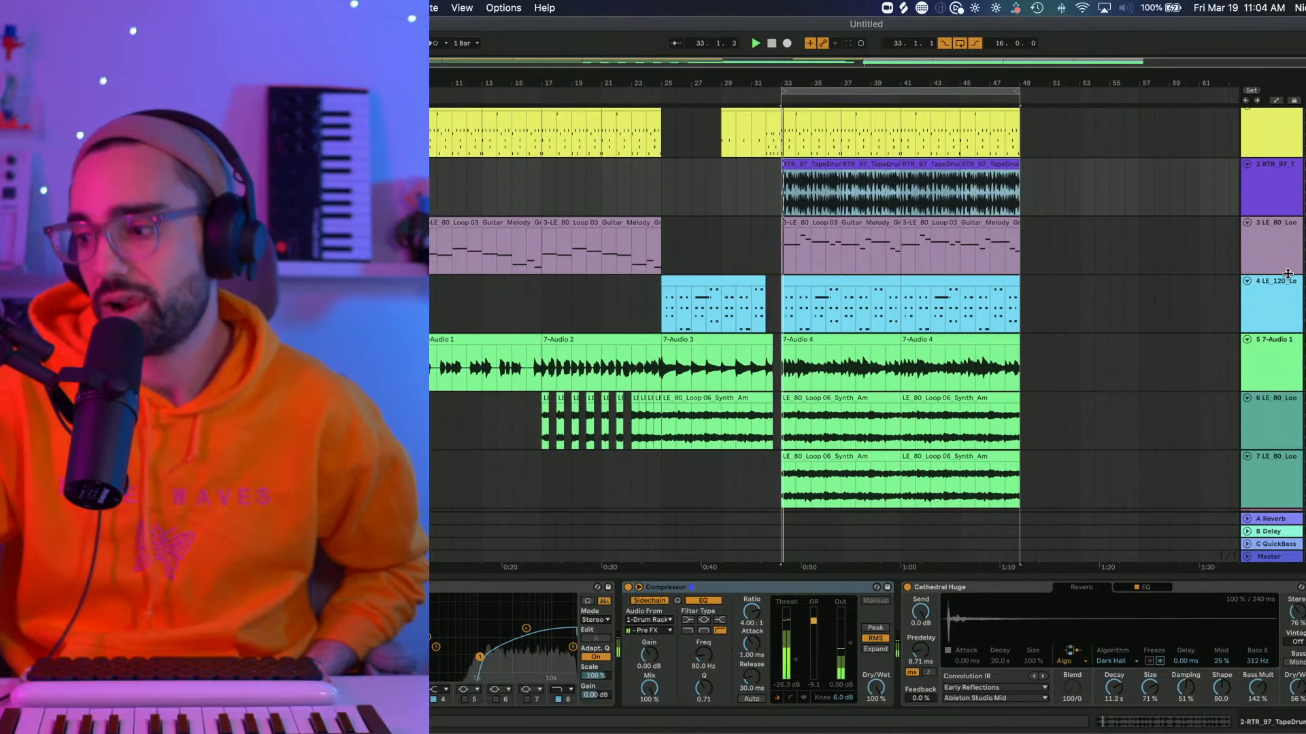
click(1277, 373)
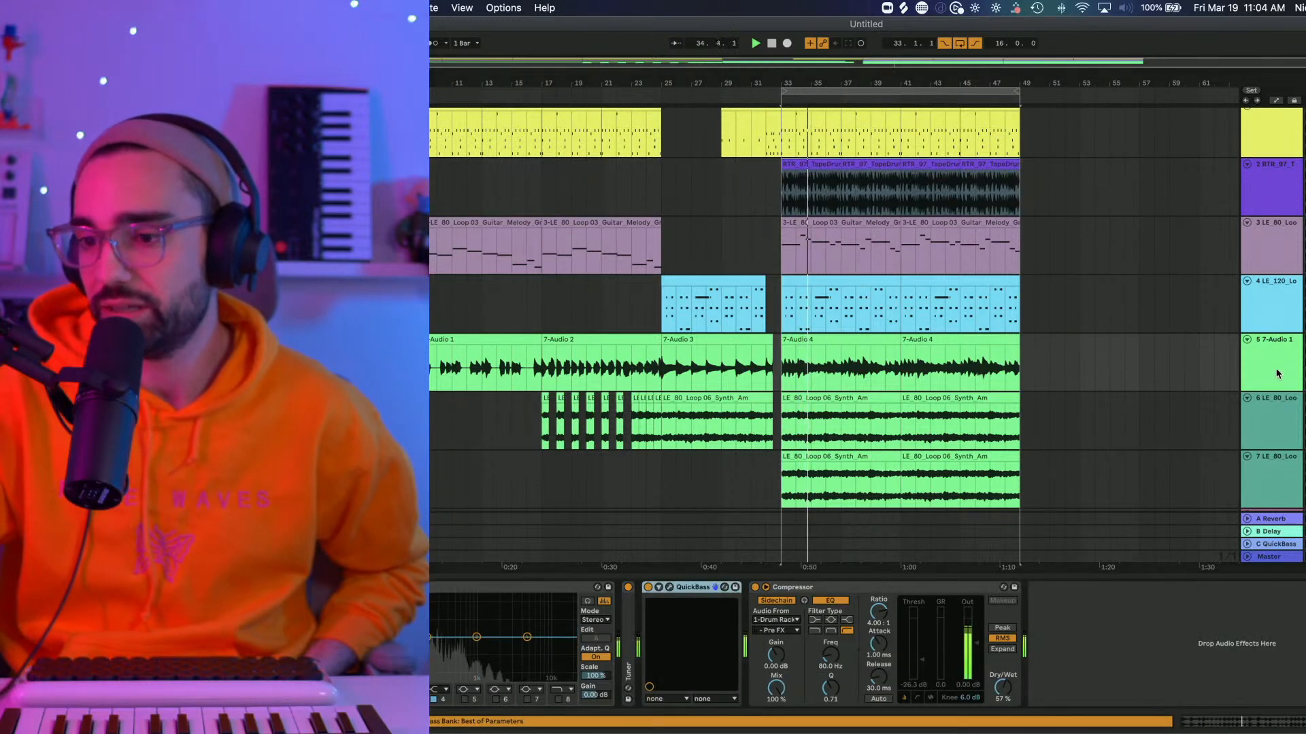
click(668, 588)
drag(969, 277, 756, 136)
click(581, 134)
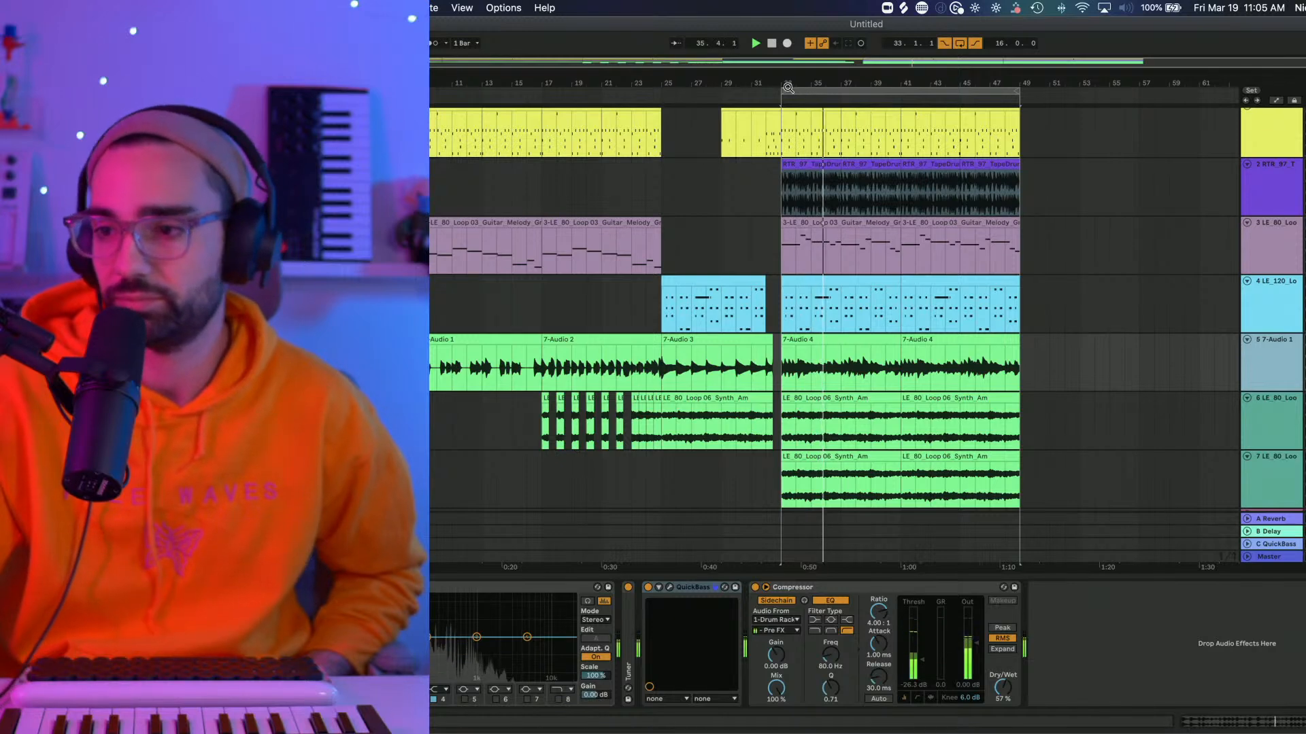
Duplicate the last piano clip on track 4 twice, extending the part to bar 65.
scroll(884, 204, up, 1)
click(986, 288)
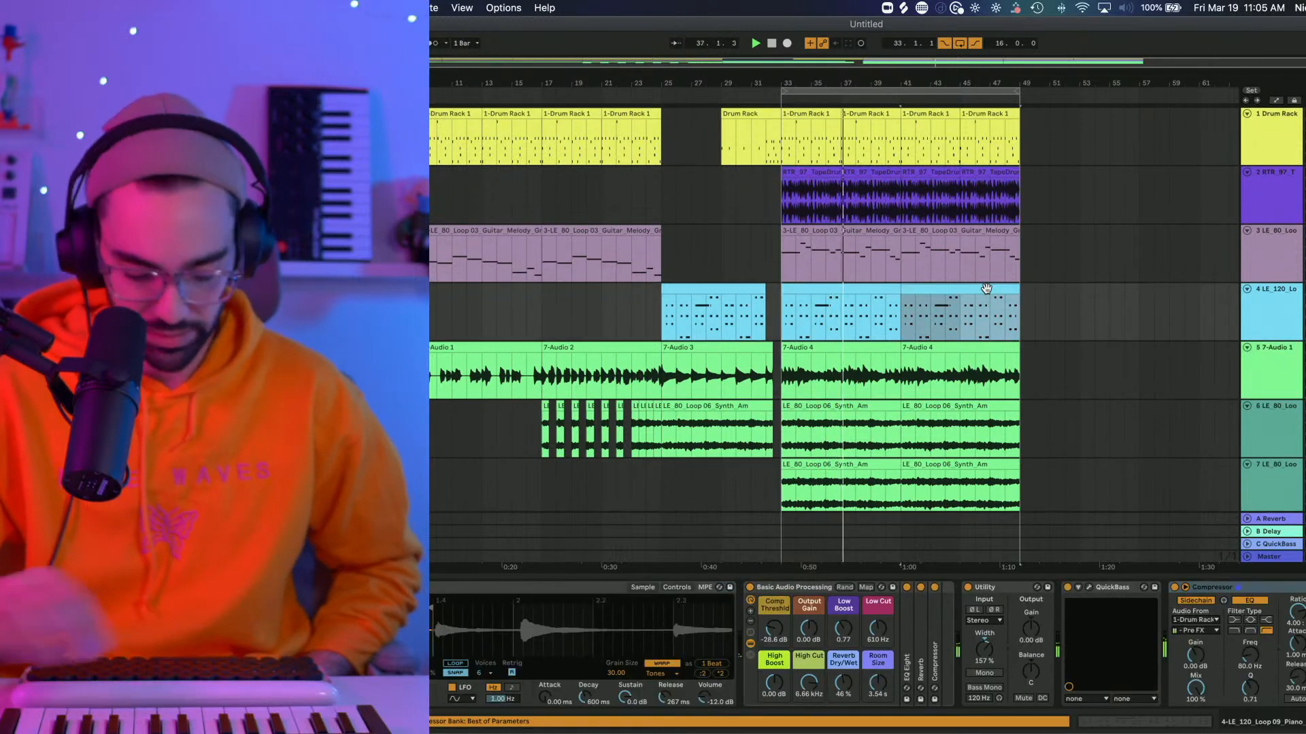
key(super+d)
scroll(1052, 282, down, 2)
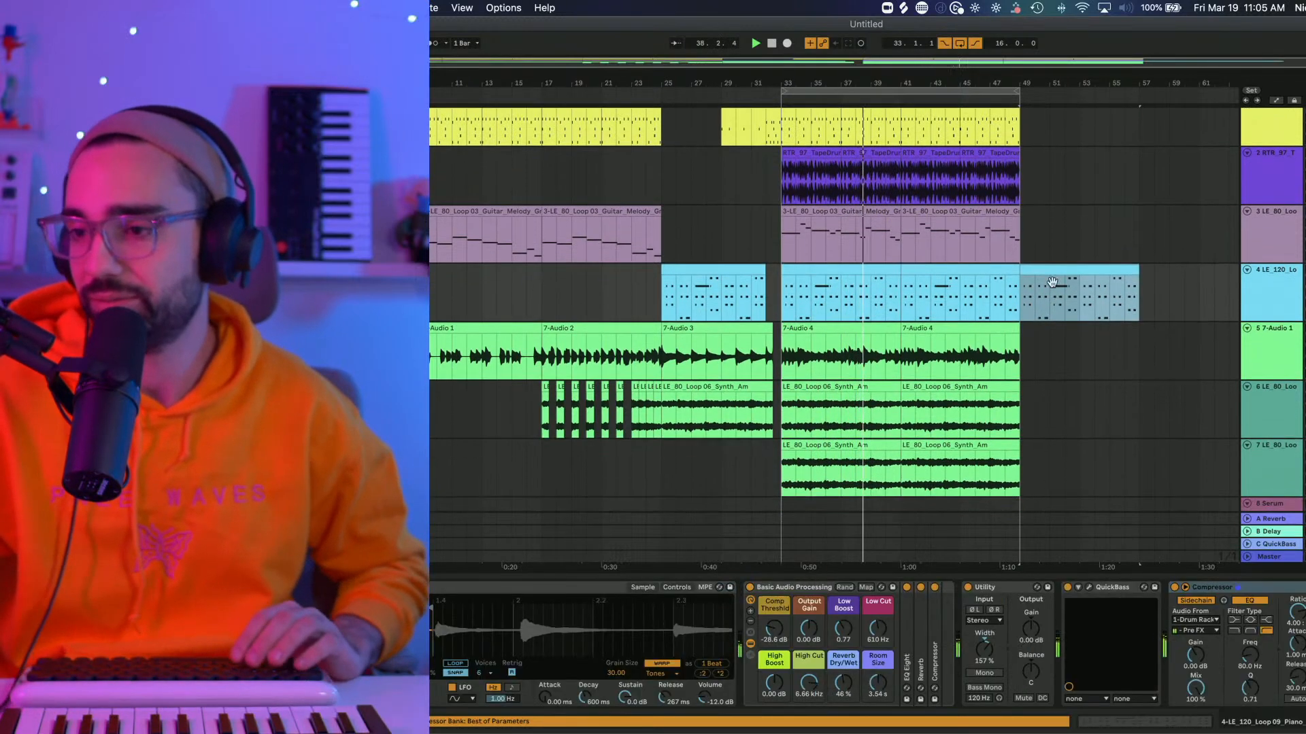
key(super+d)
scroll(1043, 266, right, 3)
scroll(898, 263, up, 2)
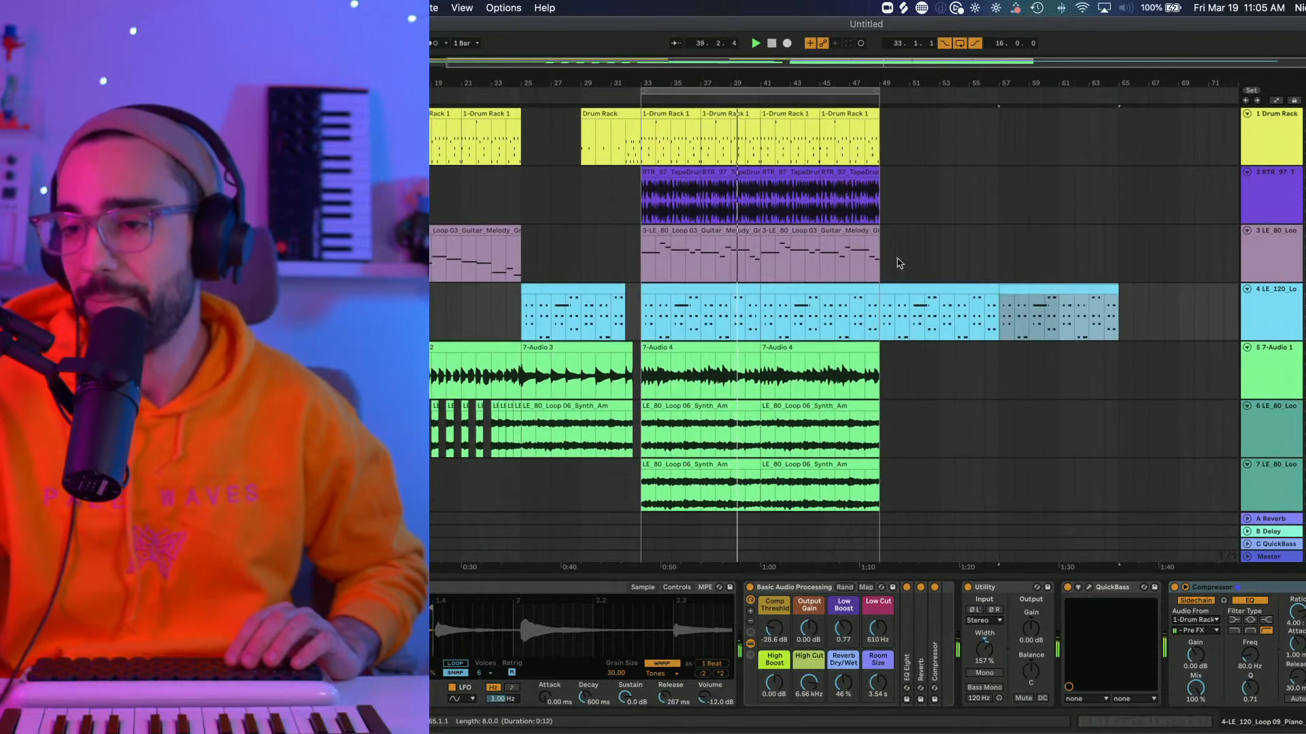
Duplicate the last guitar melody clip on track 3 twice, extending it to bar 65.
click(848, 226)
key(super+d)
key(super+d)
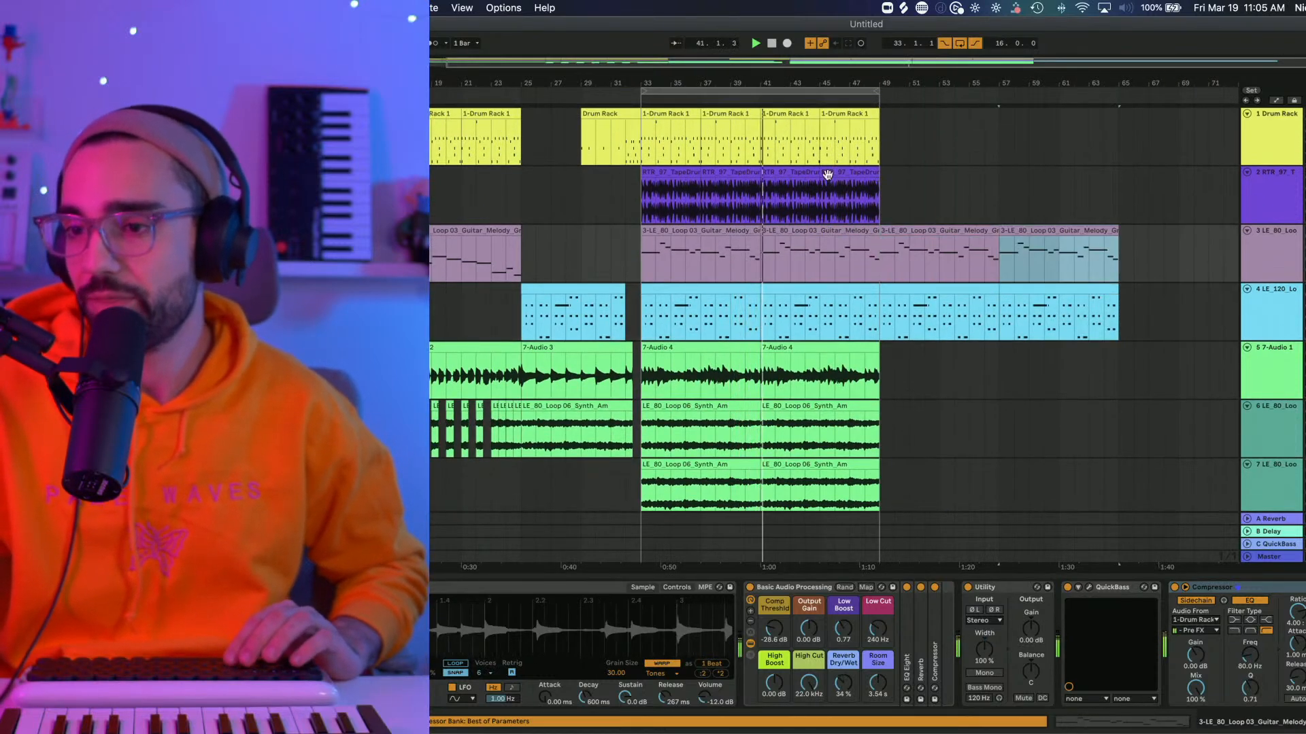
Duplicate the last drum loop clip on track 2 to bar 49 and fade the copy out over its whole length.
click(827, 175)
key(super+d)
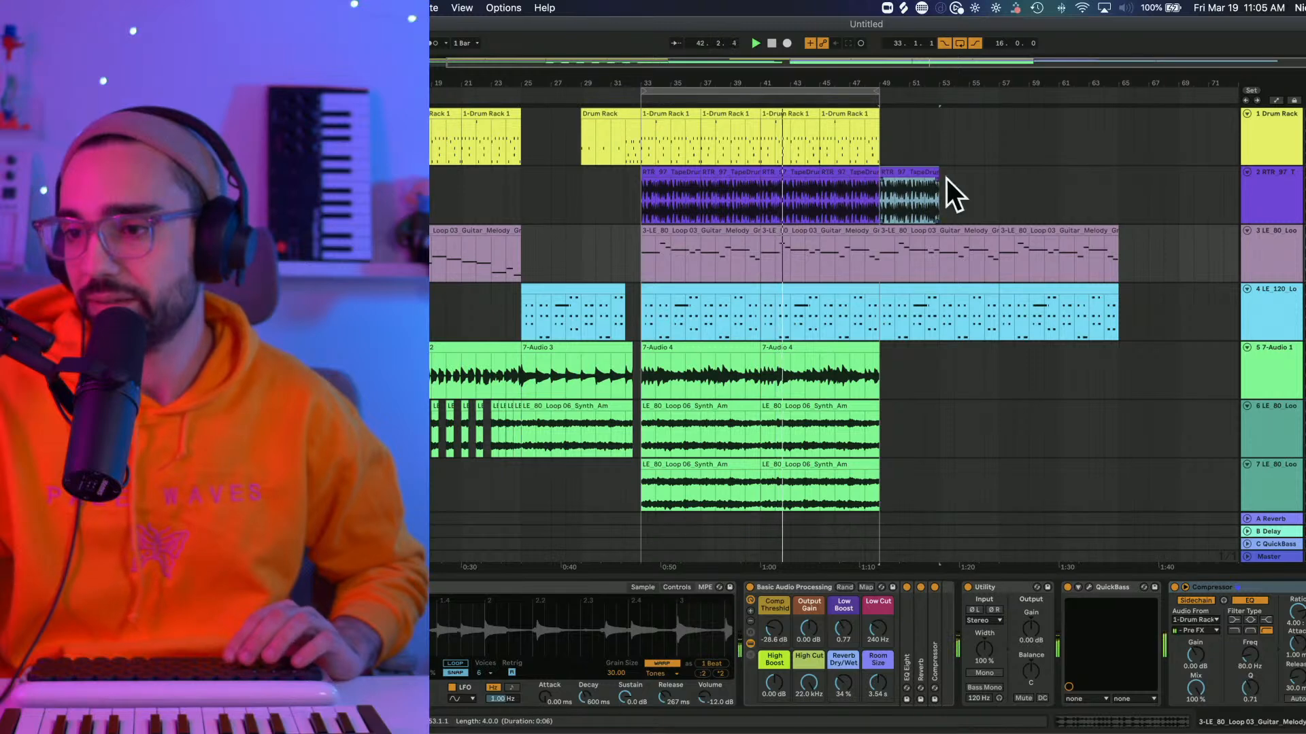
drag(937, 181, 883, 179)
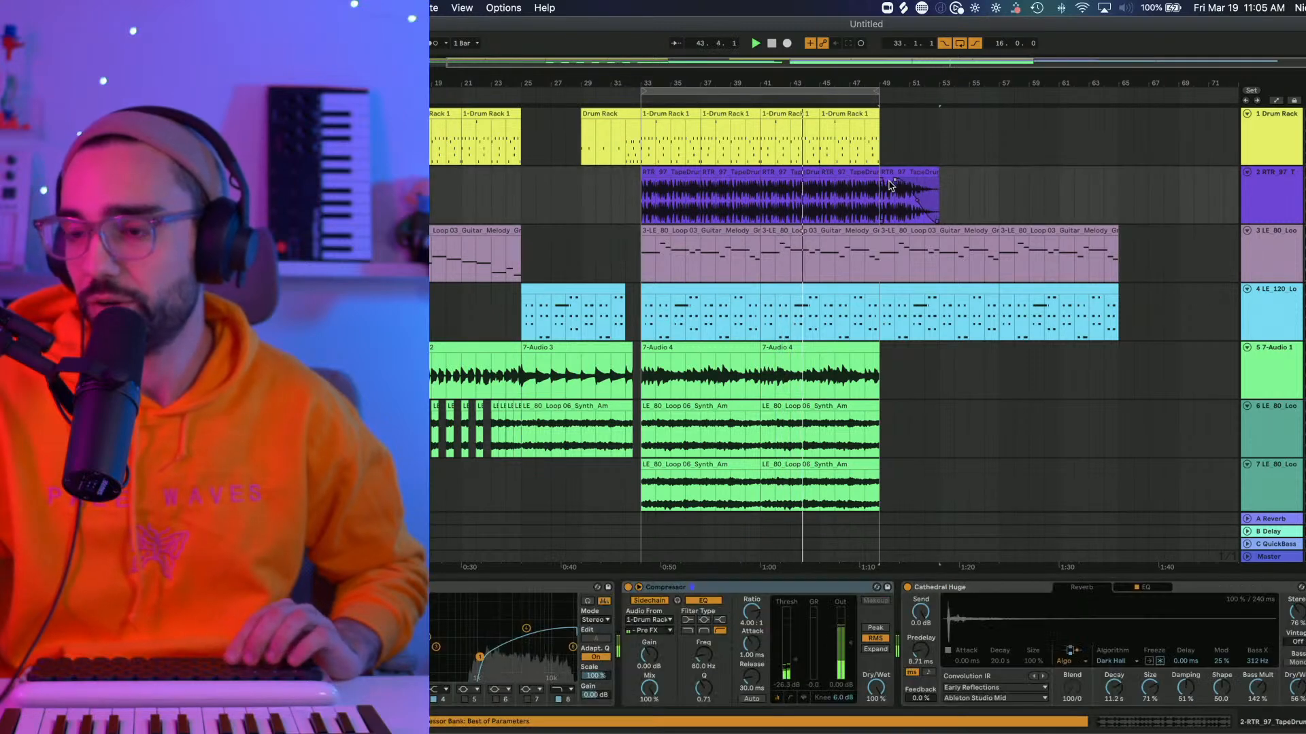
click(845, 345)
key(super+d)
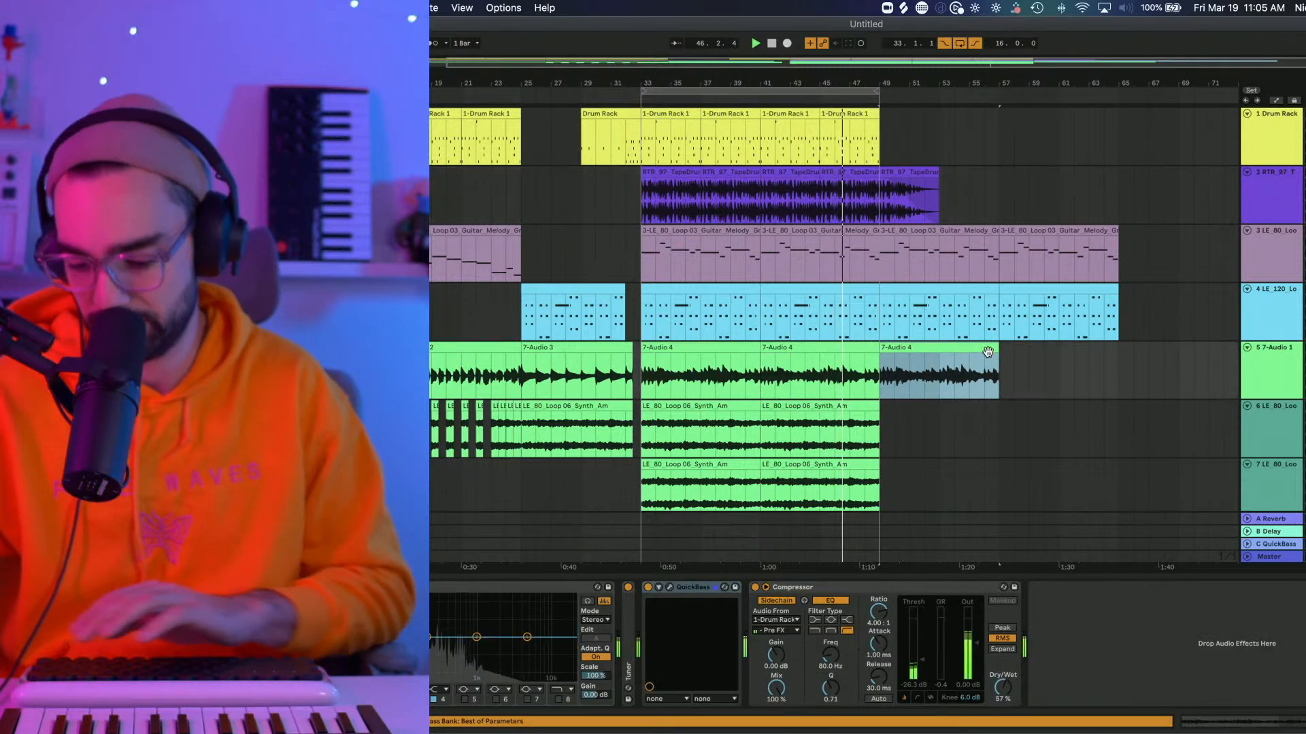
key(Delete)
Copy the 7-Audio 1 clip on track 5 to bar 49 and add a long fade-out starting near bar 50.
scroll(457, 348, left, 5)
click(457, 348)
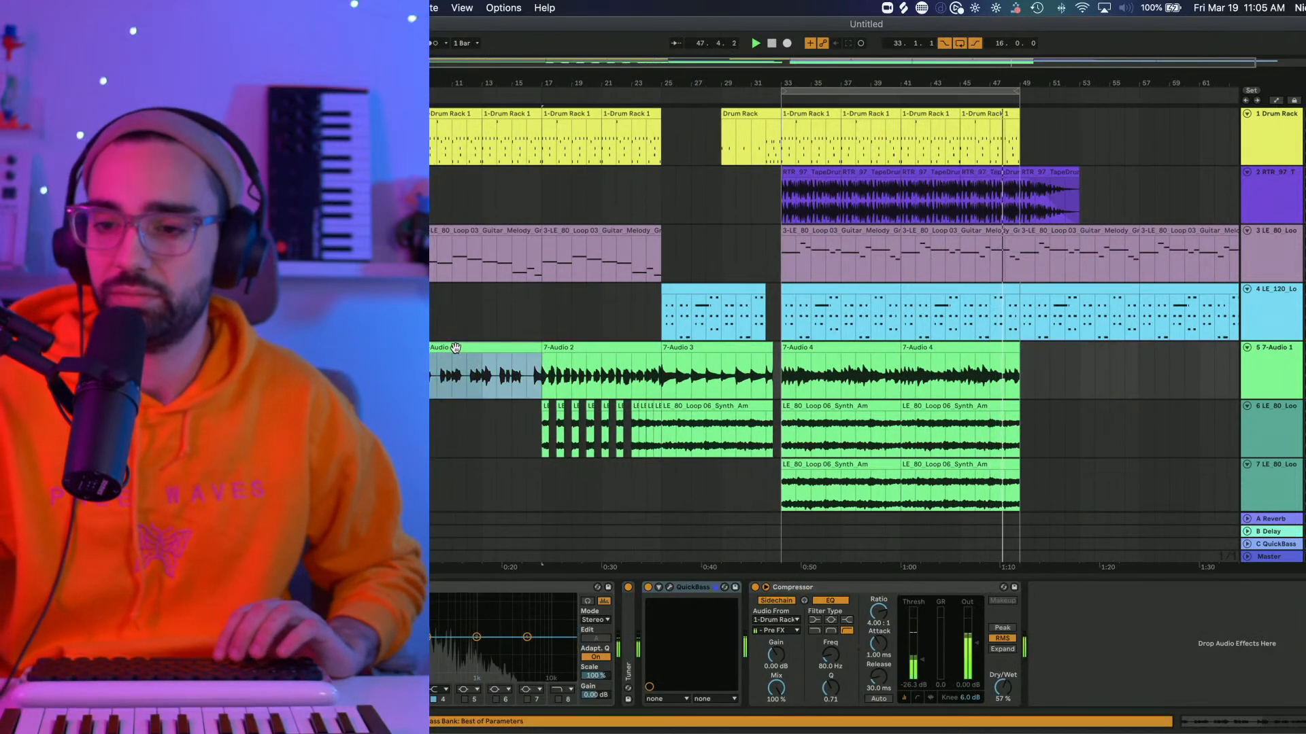
click(1025, 378)
key(super+v)
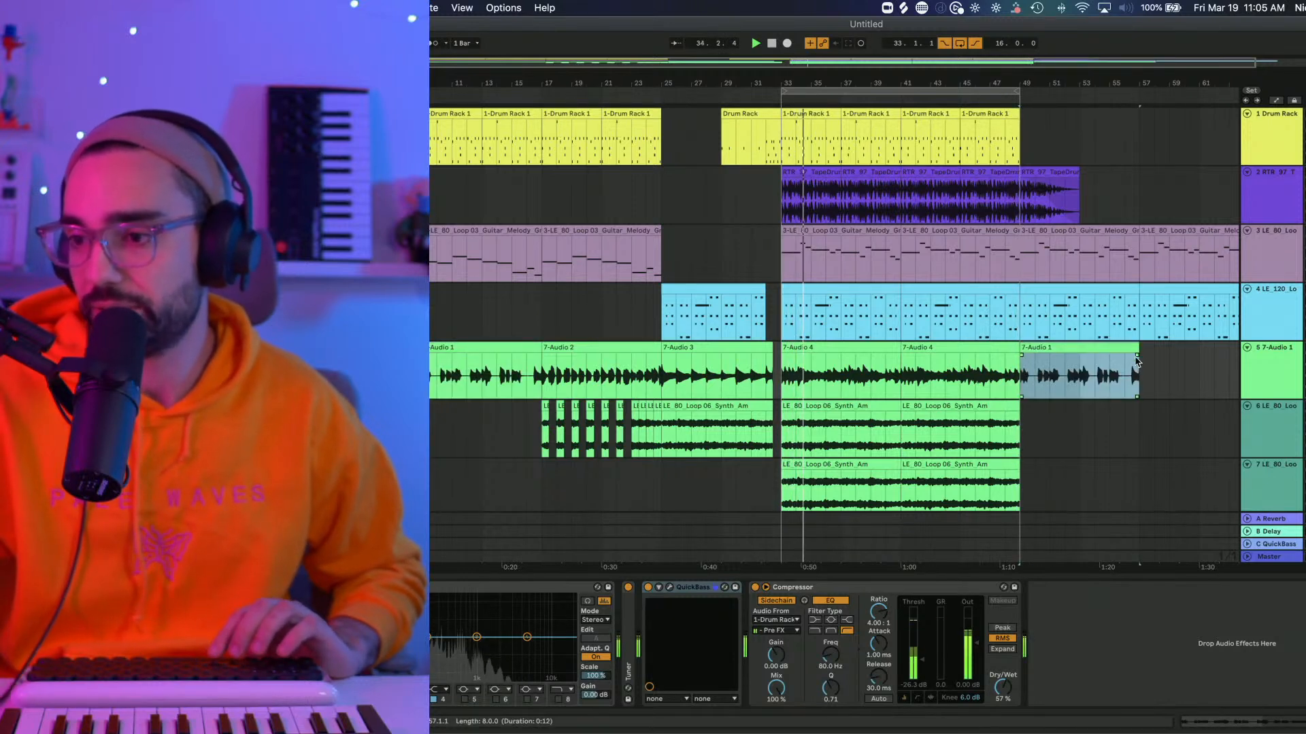
drag(1137, 359, 1060, 370)
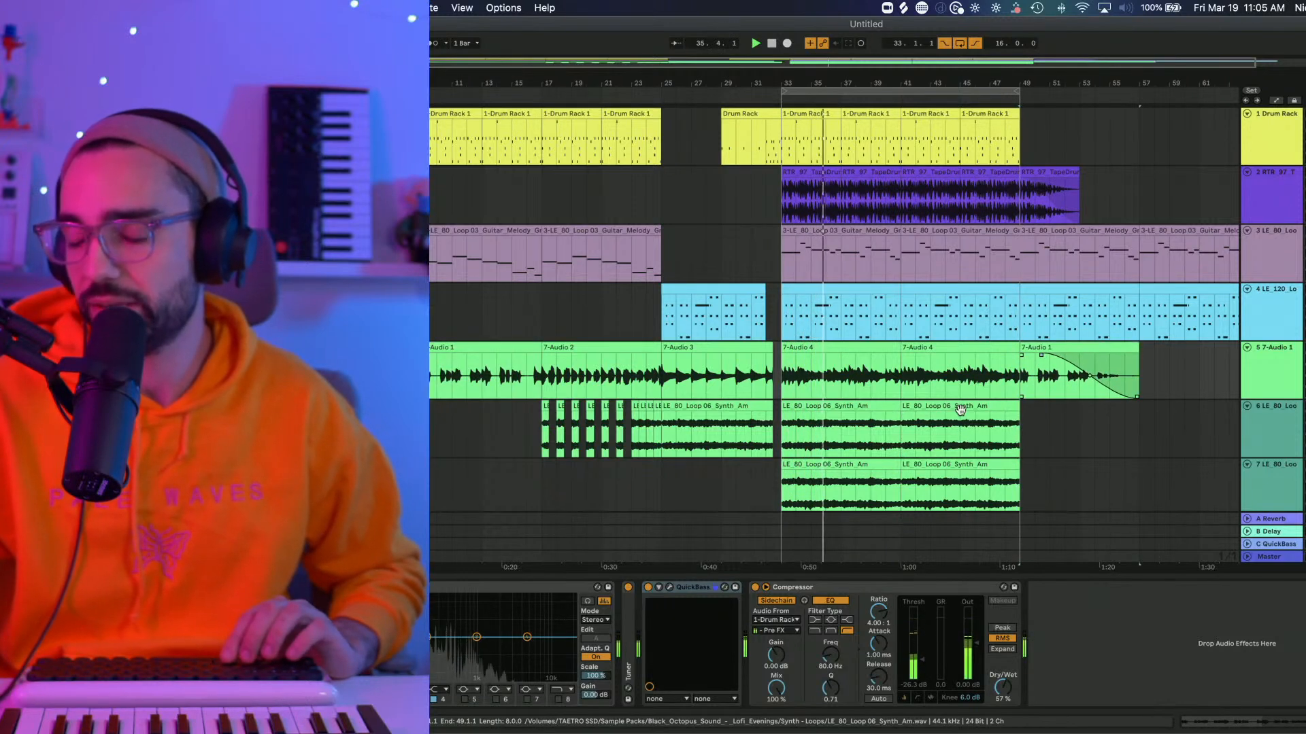
Duplicate the last synth clip on track 7 to bar 49 and copy track 6's chopped synth clips from bar 17 to bar 49.
click(975, 463)
key(super+d)
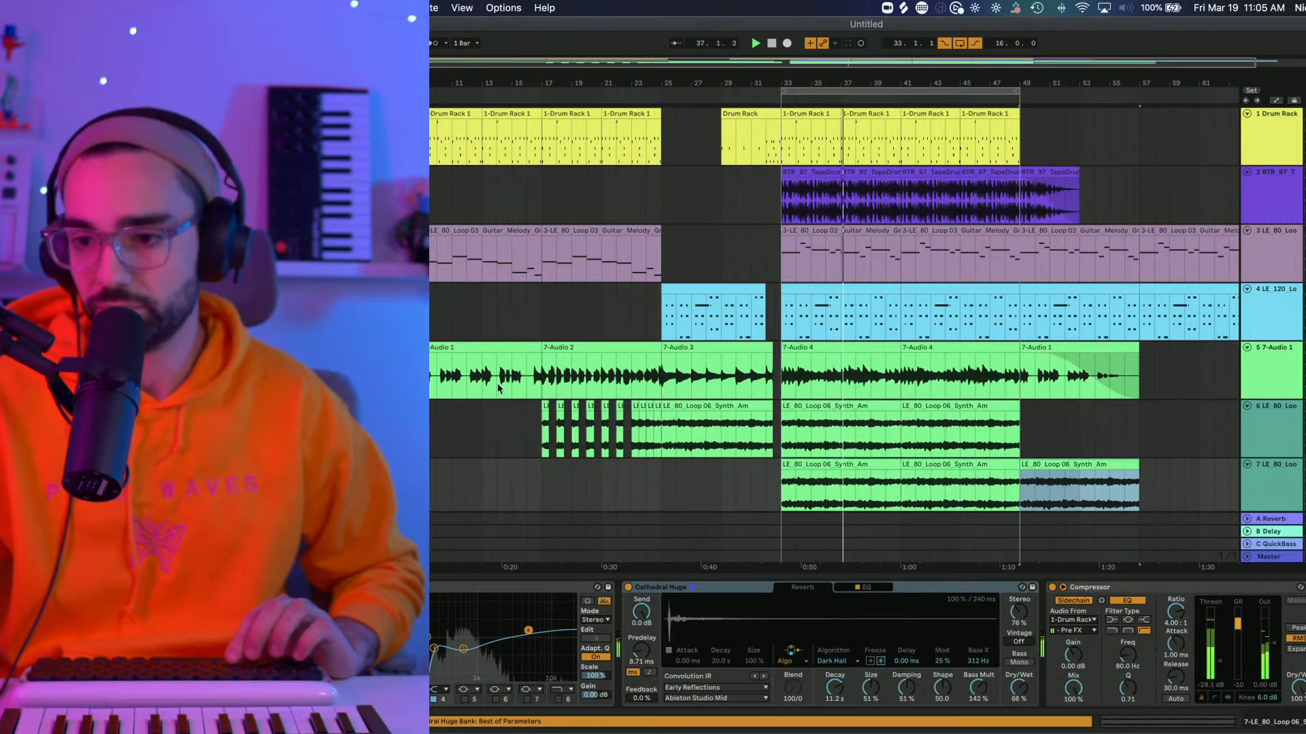
click(543, 404)
shift+click(625, 408)
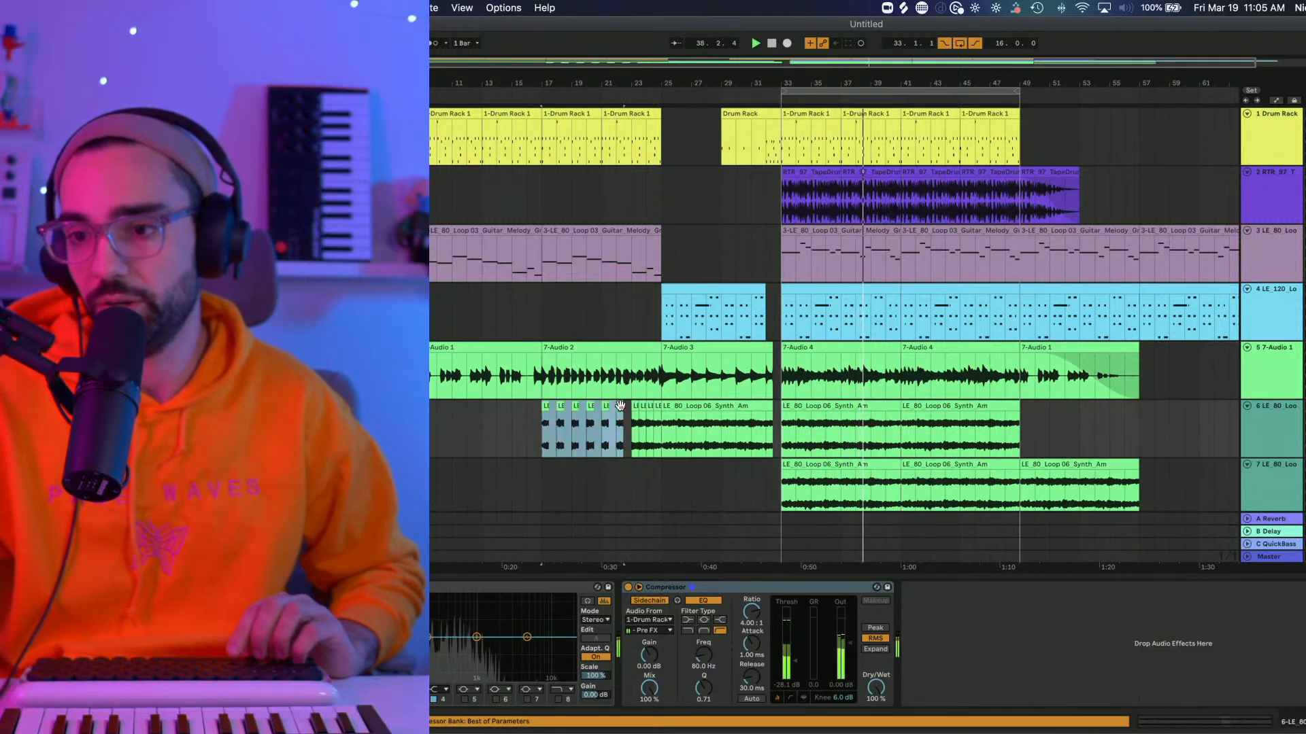
key(super+c)
click(1028, 425)
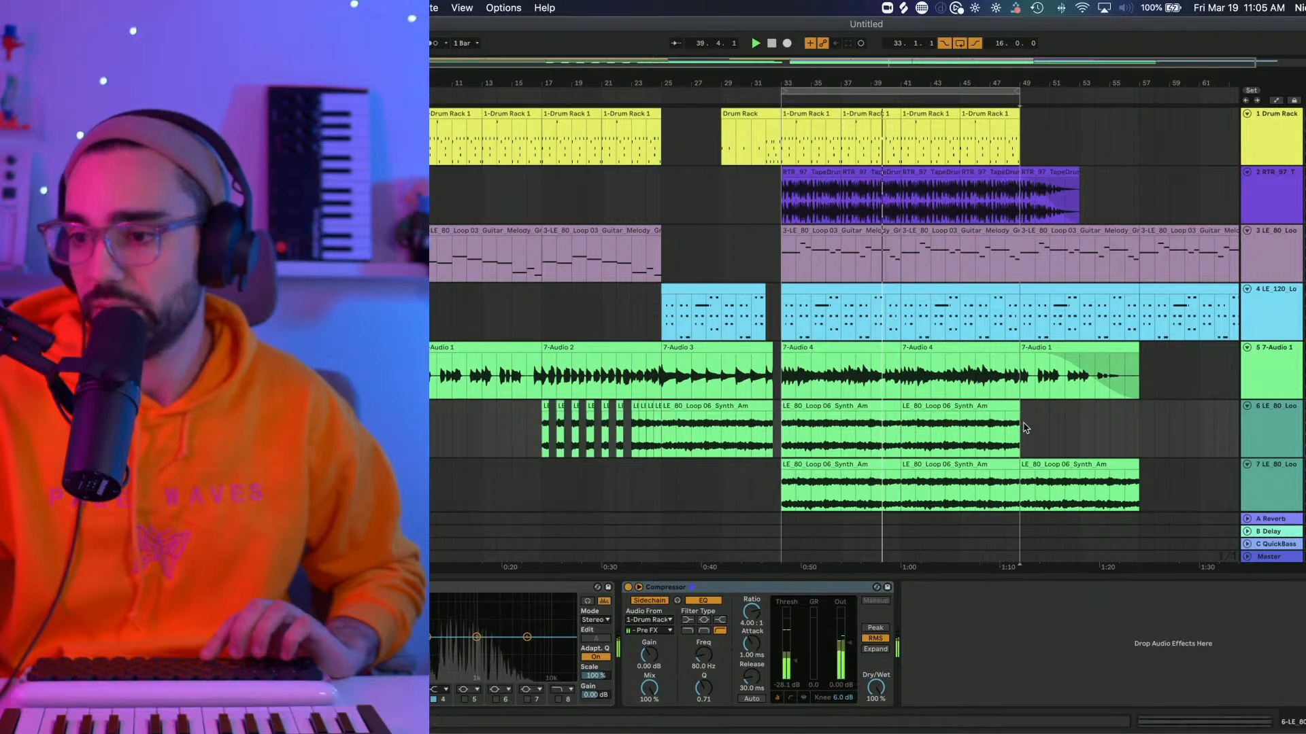
key(super+v)
scroll(1034, 423, right, 5)
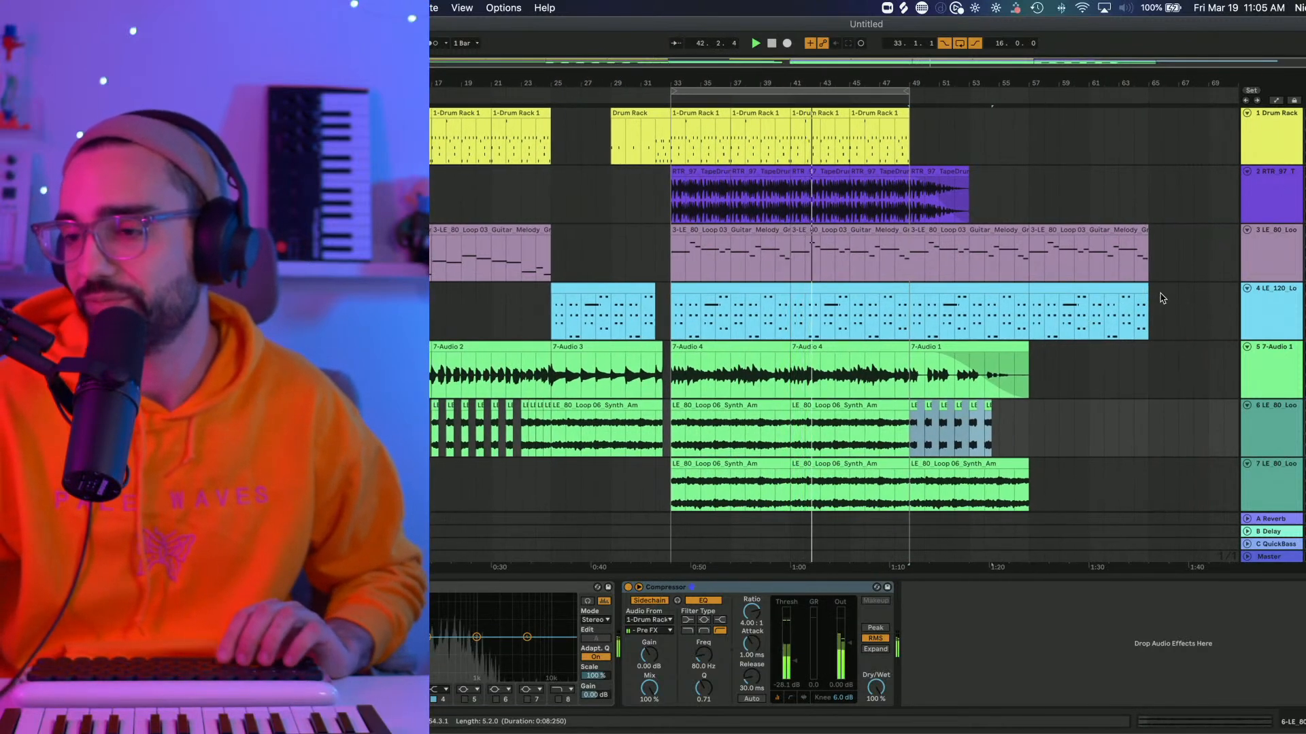
Delete the clips from bars 57 to 65 on tracks 4 and 3.
click(1107, 289)
key(Delete)
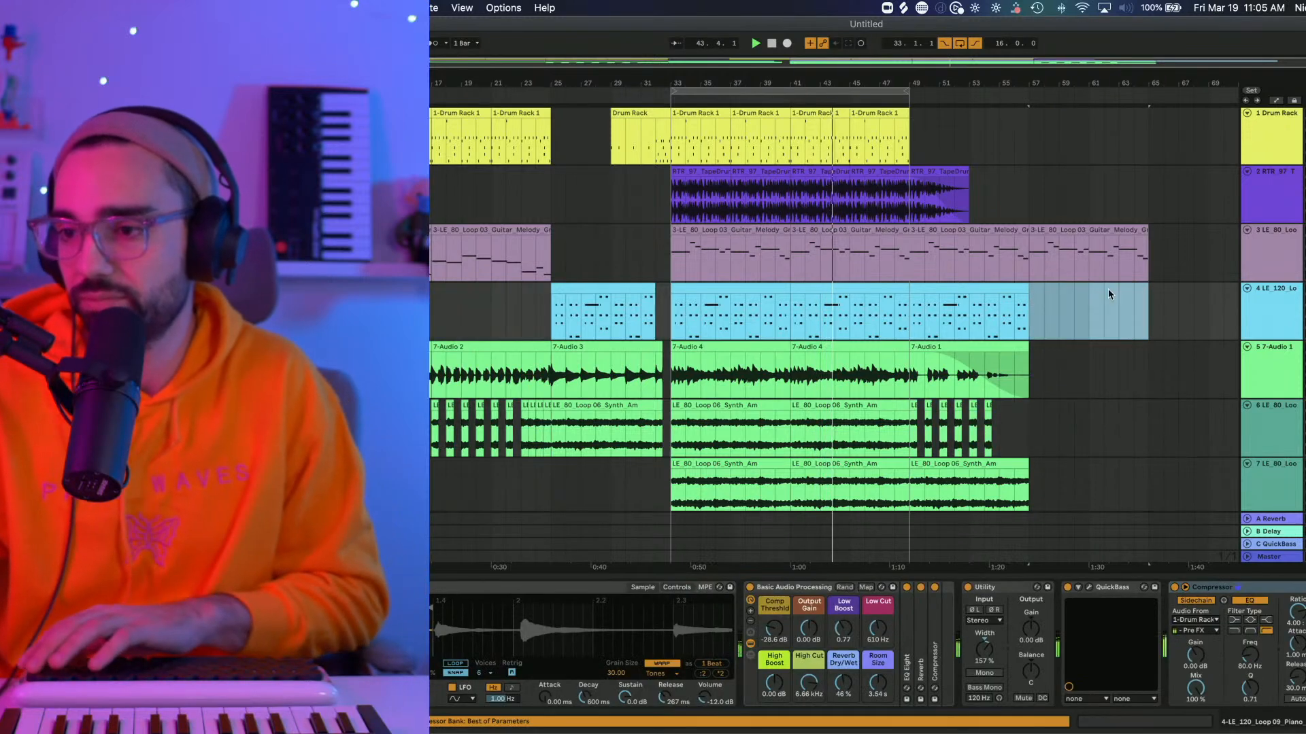
click(1072, 235)
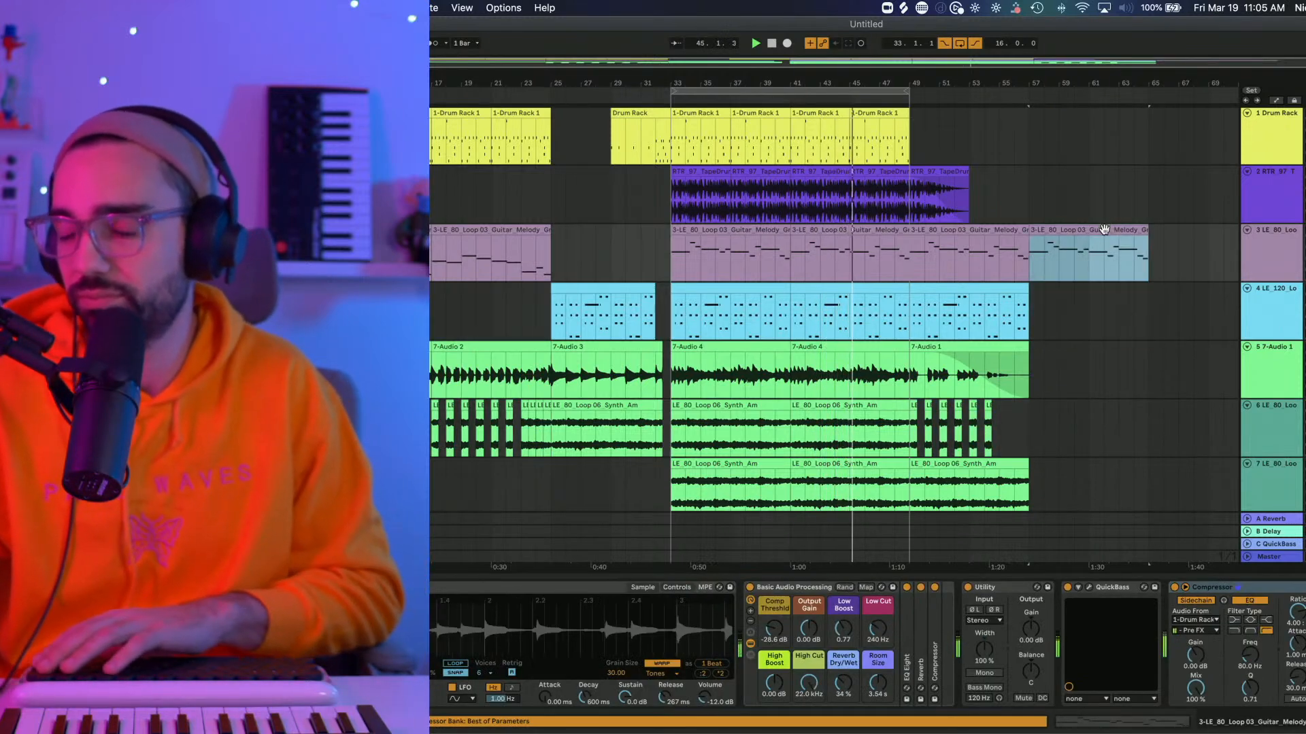
key(Delete)
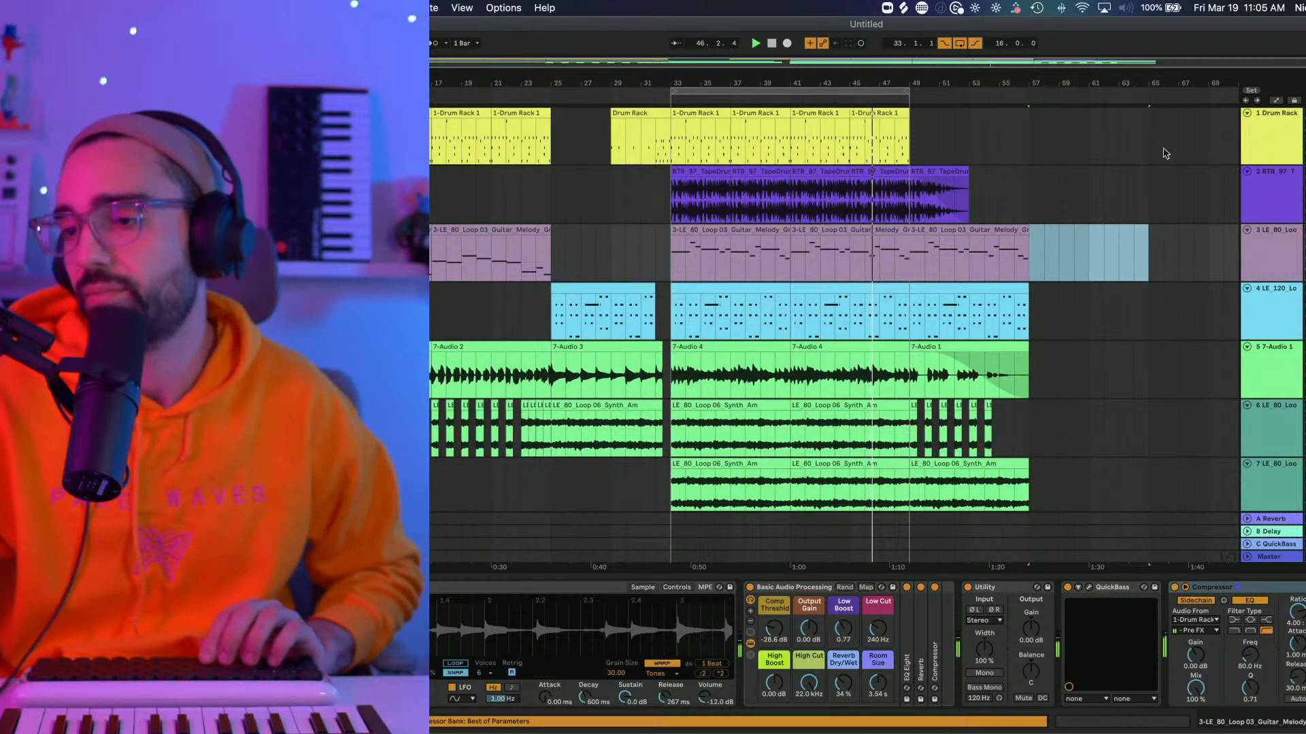
Turn off looping and fade out track 7's last synth clip from about bar 49 to its end.
click(959, 42)
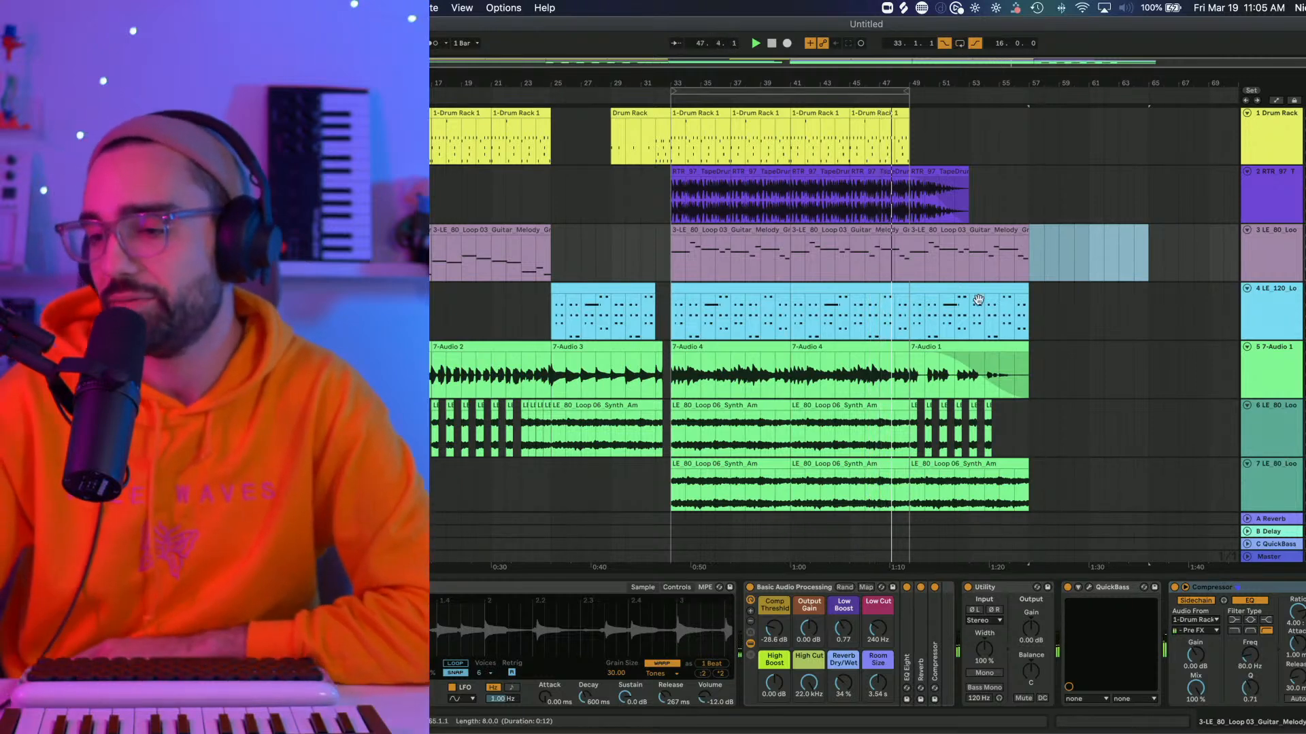
drag(1028, 476, 916, 486)
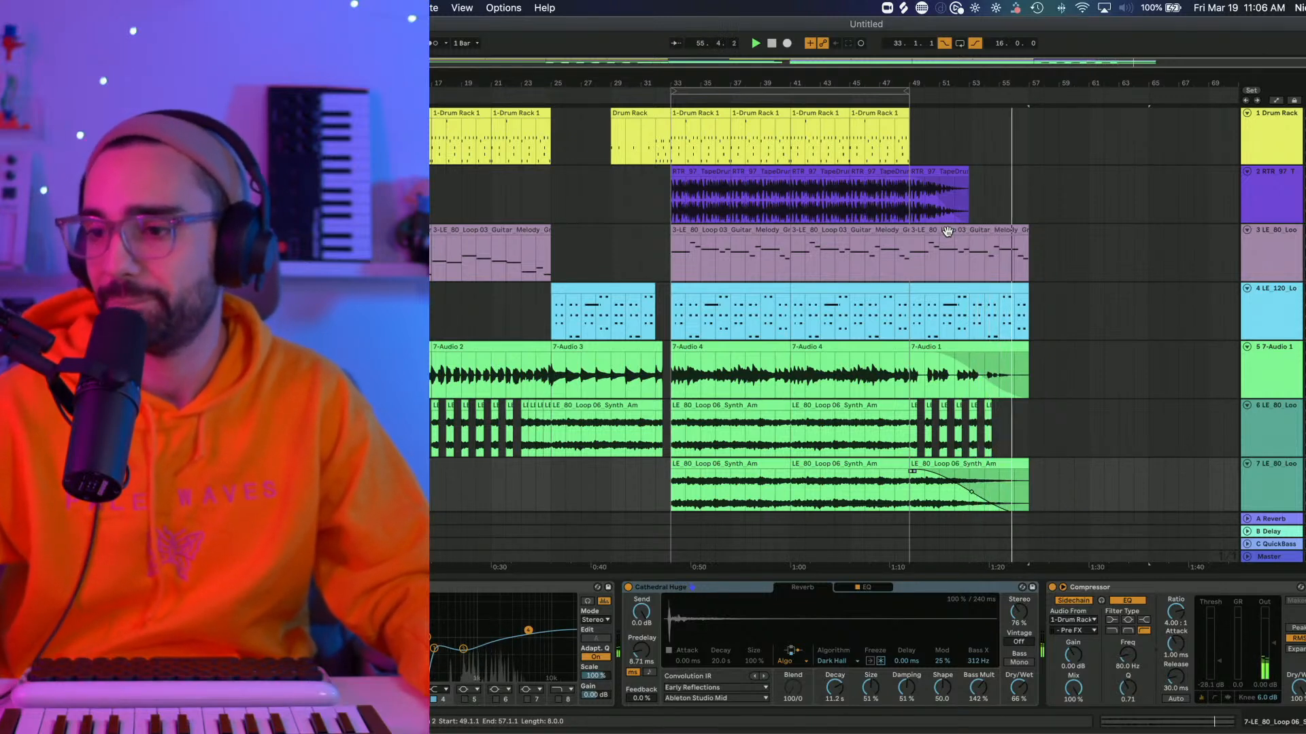
Move the fade-out start on track 5's last clip to about bar 51 and trim track 3's last clip to end at bar 56.
click(935, 367)
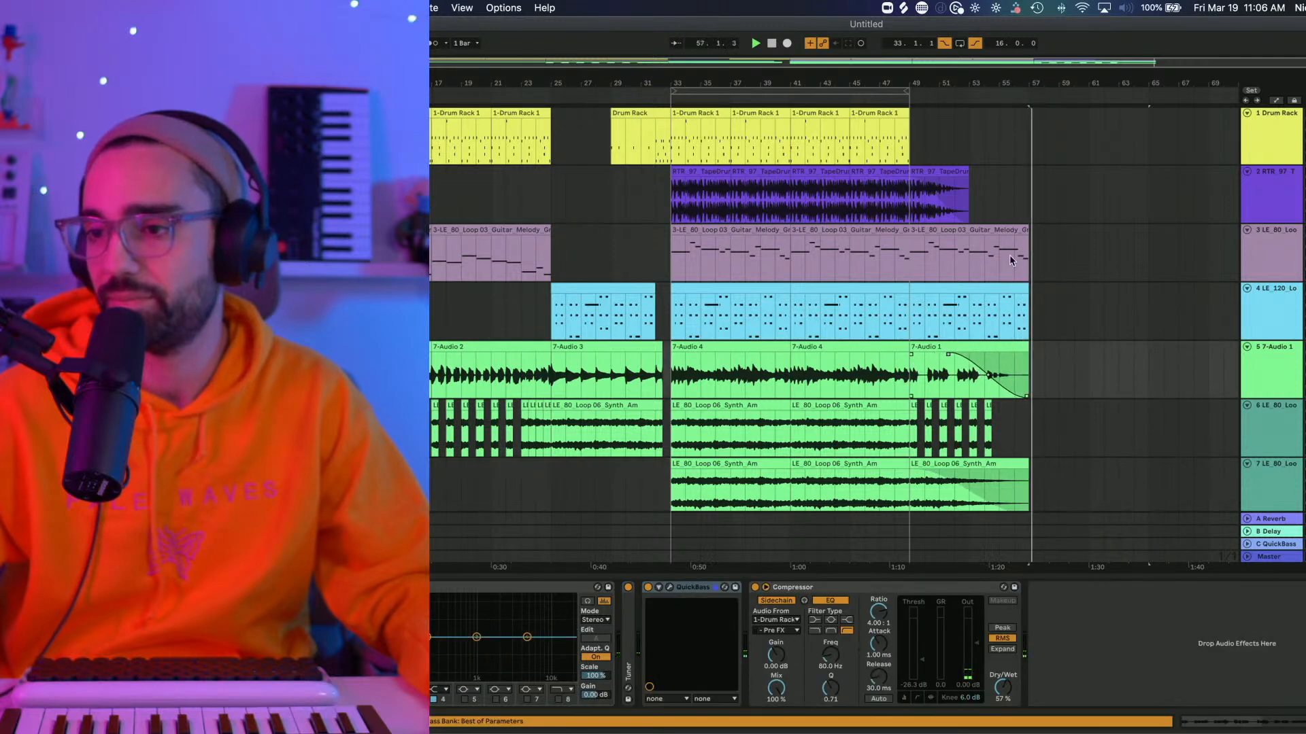
drag(1027, 233, 1017, 237)
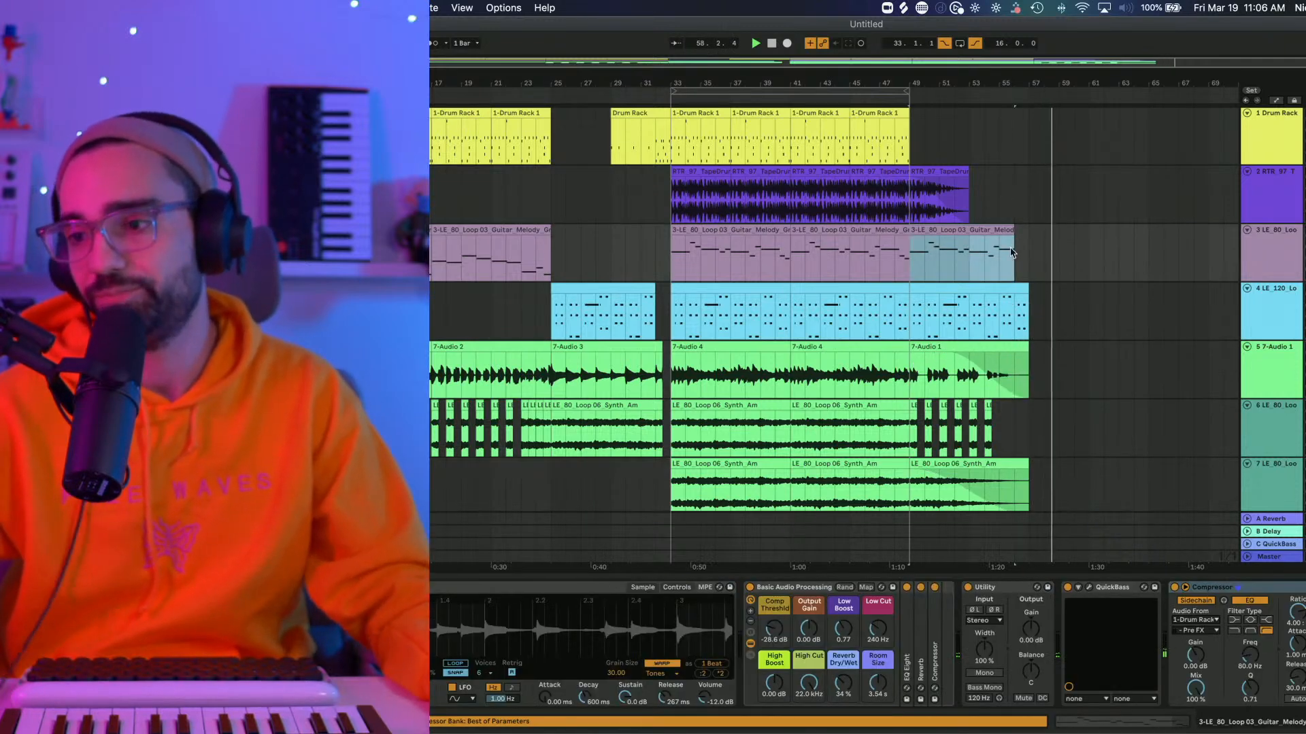
Save the Live Set as 03192021 in the March folder inside the 2021 recordings folder.
scroll(913, 286, down, 5)
scroll(912, 286, up, 5)
scroll(808, 280, left, 3)
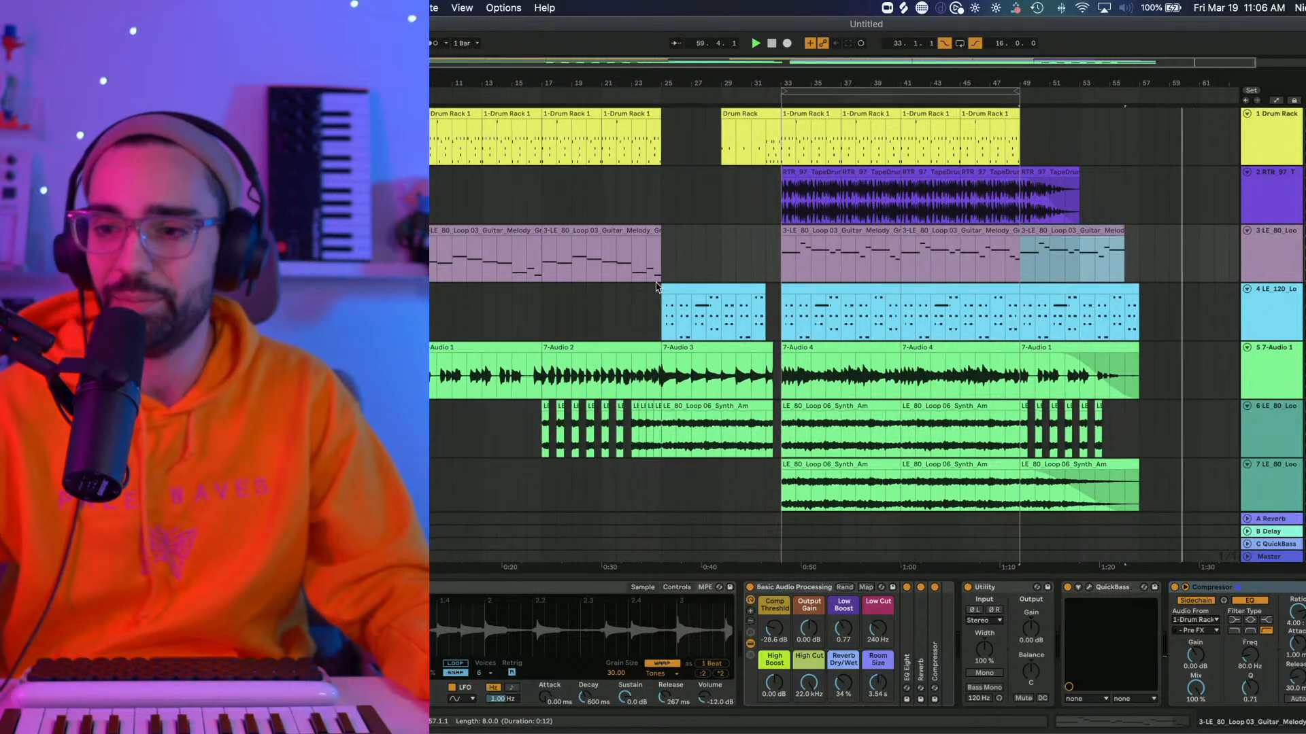
key(super+s)
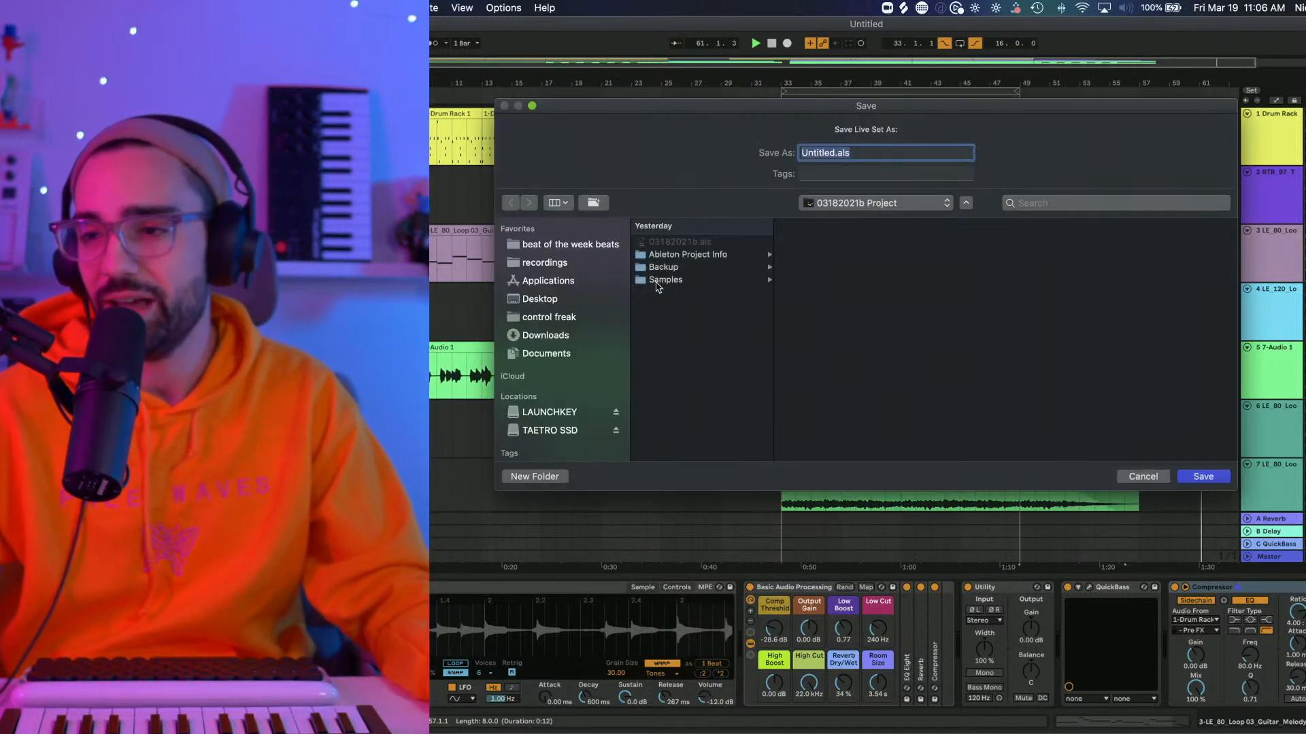
click(805, 206)
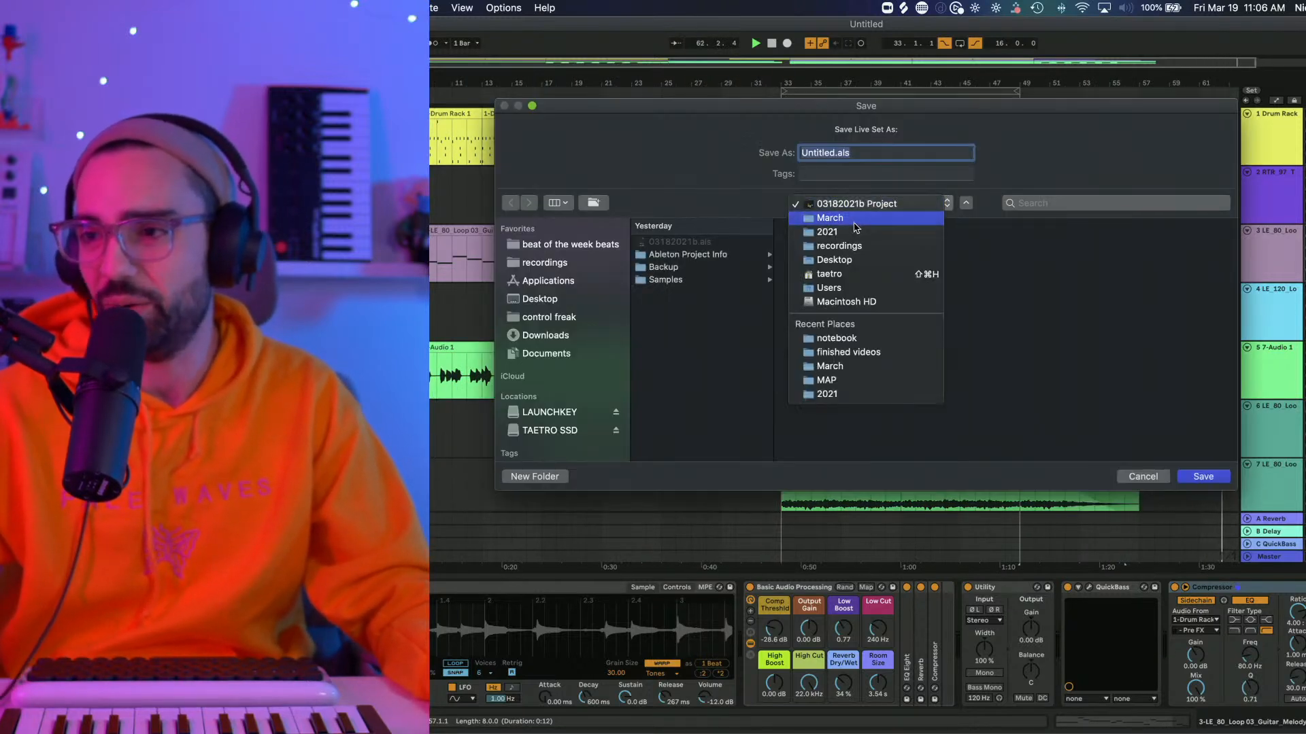
click(855, 222)
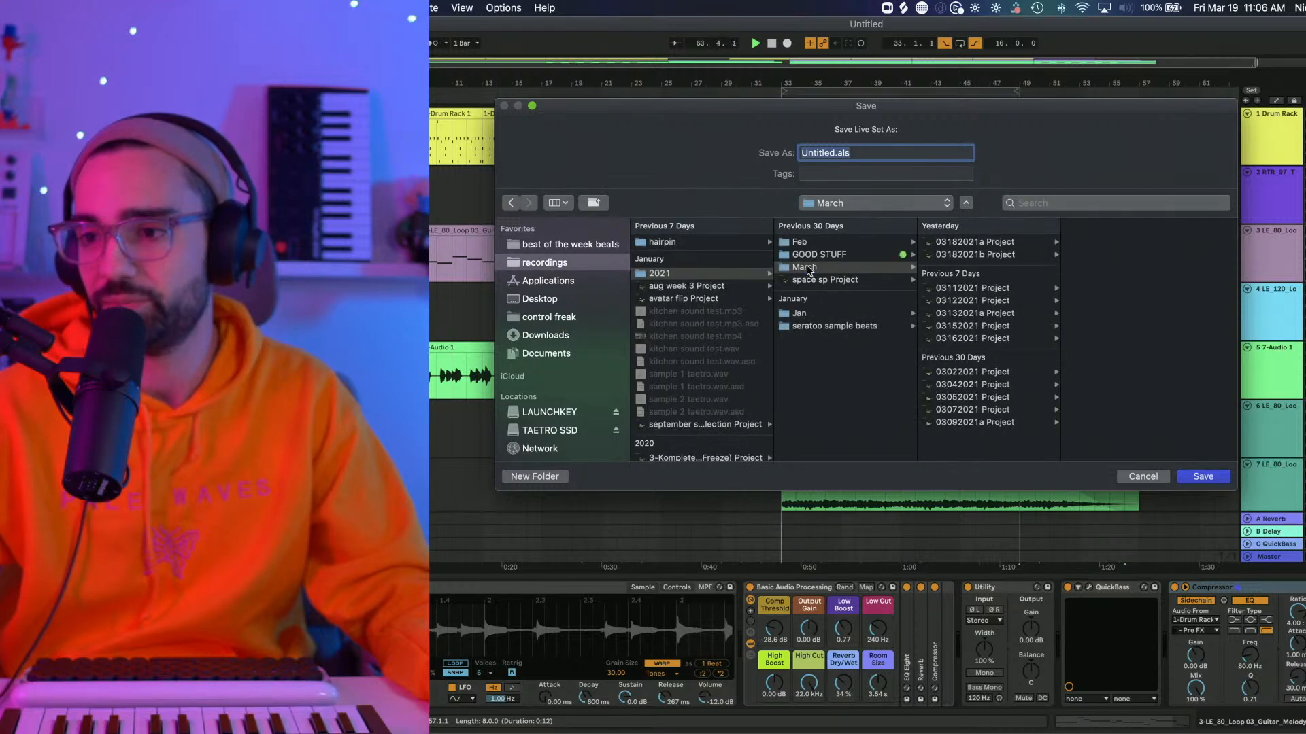
triple_click(896, 155)
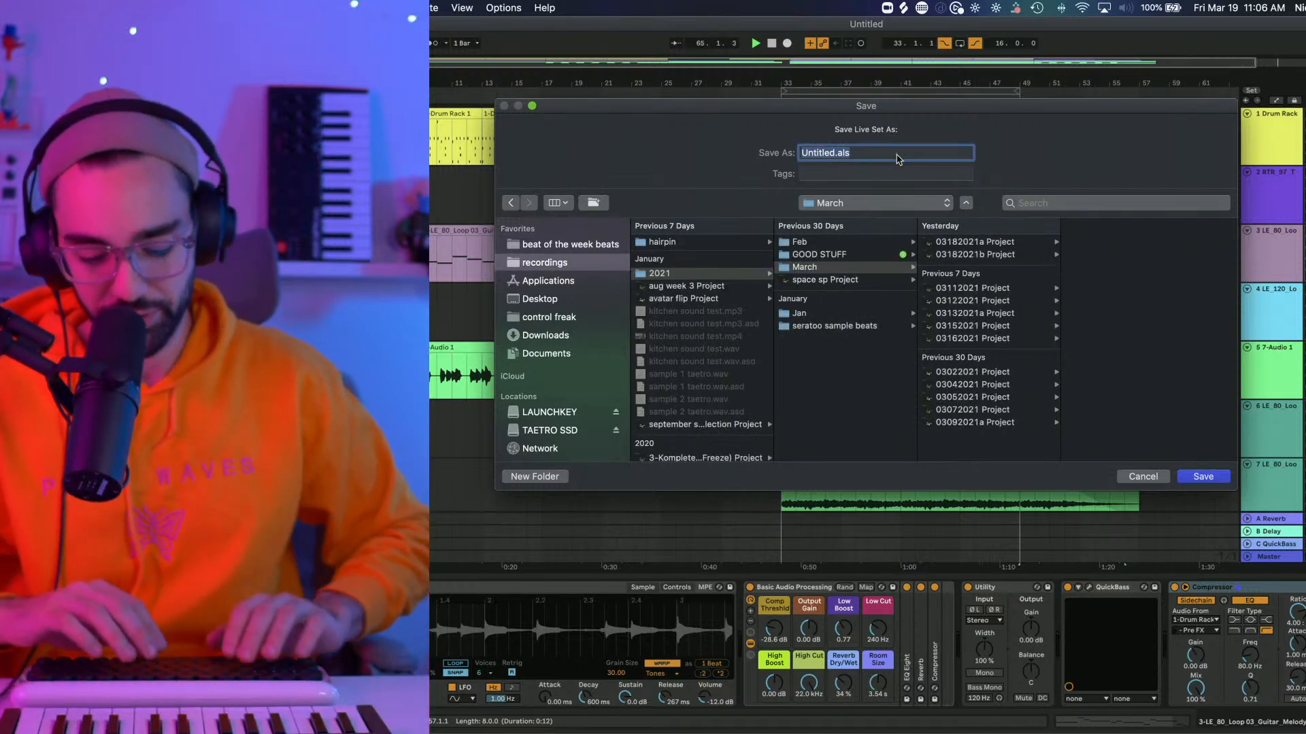
text(192021)
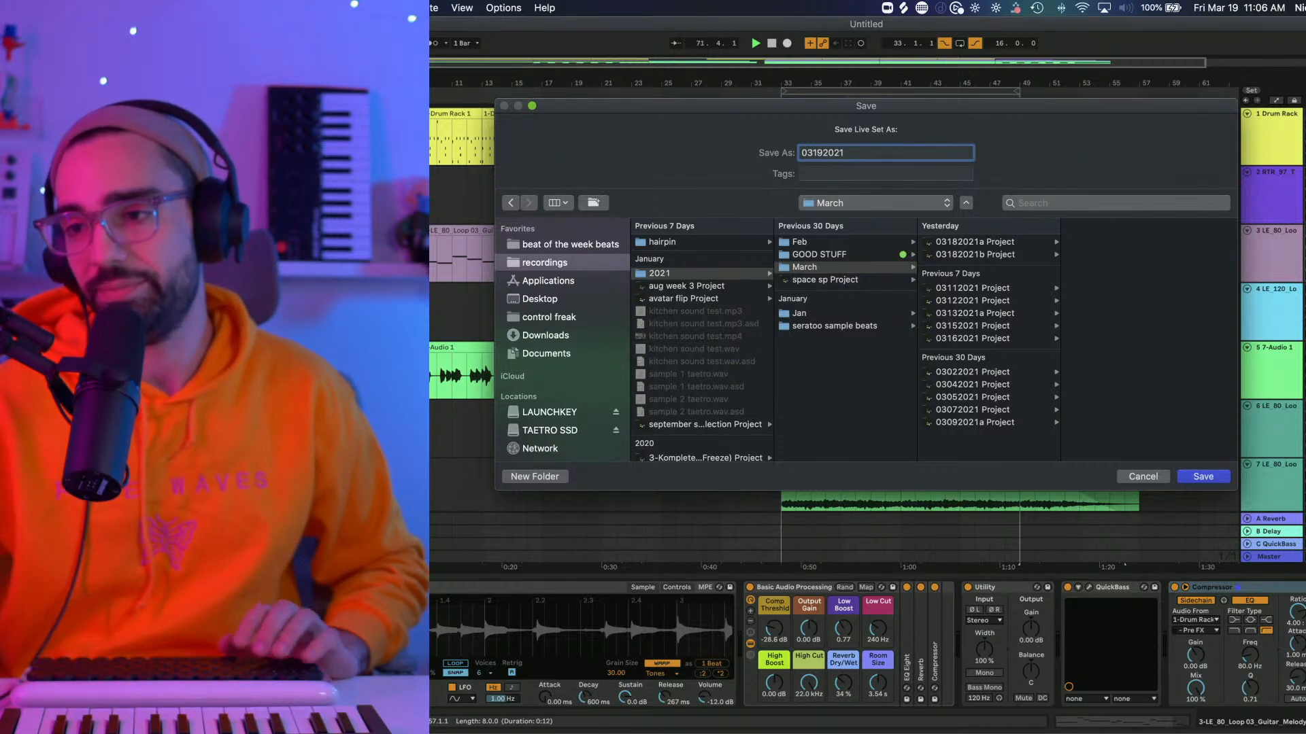
click(1204, 477)
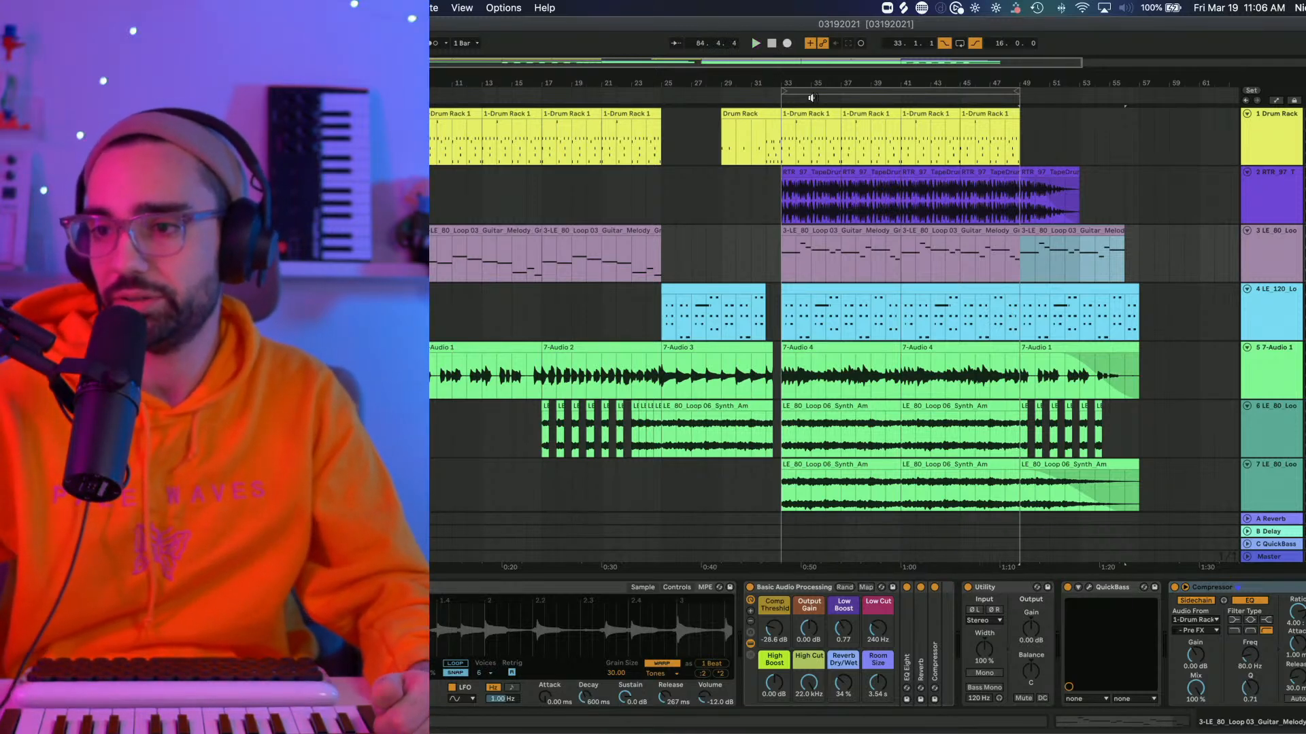
Select the loop range from bar 33 to bar 49 and play the song from bar 33.
click(810, 97)
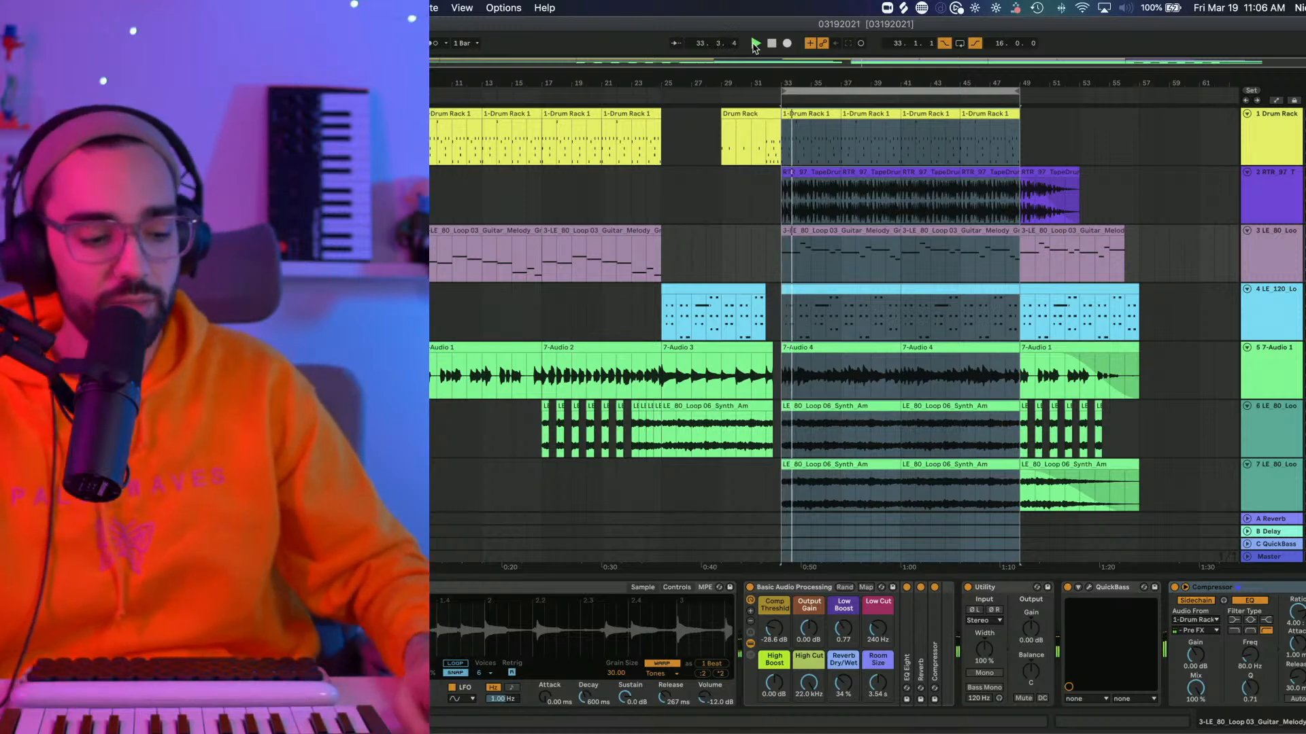